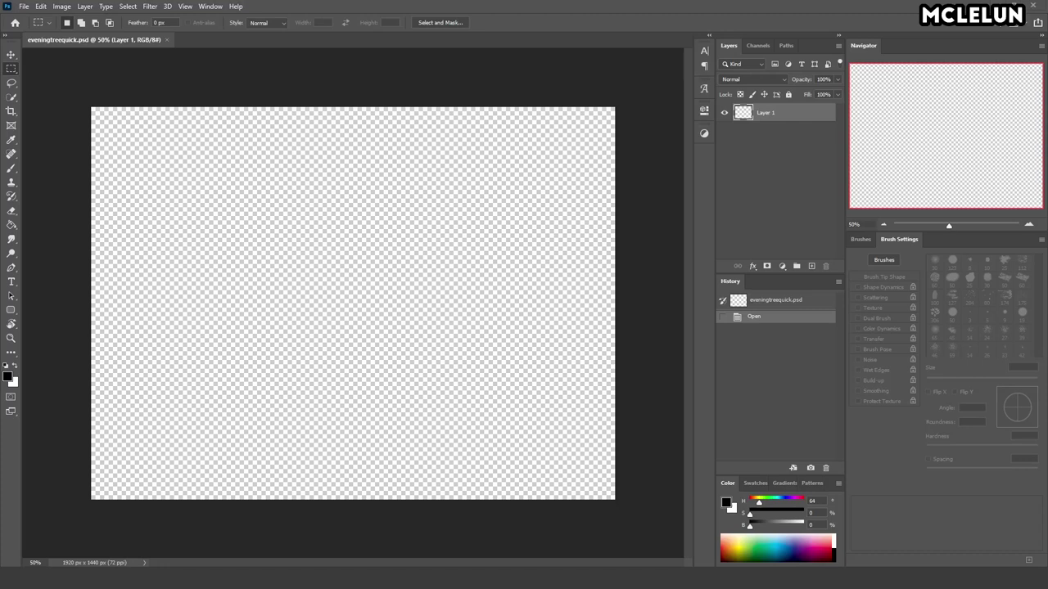
- Fill the whole canvas on Layer 1 with a slightly dark, muted blue
{"action": "key", "text": "ctrl+a"}
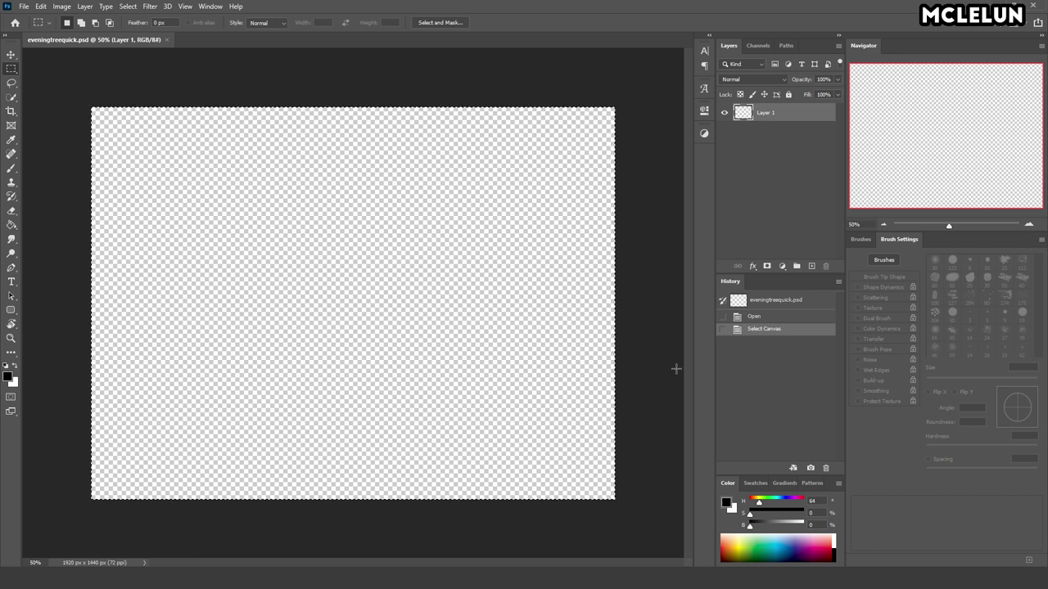
{"action": "key", "text": "b"}
{"action": "left_click", "coordinate": [860, 239]}
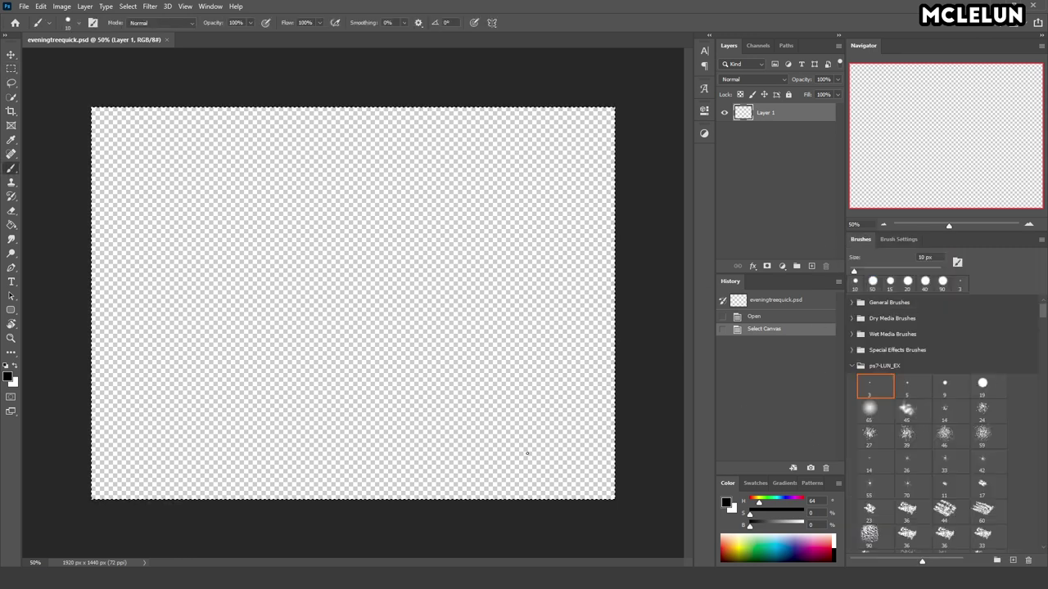
{"action": "left_click", "coordinate": [784, 505]}
{"action": "mouse_move", "coordinate": [766, 513]}
{"action": "left_mouse_down"}
{"action": "mouse_move", "coordinate": [794, 511]}
{"action": "mouse_move", "coordinate": [790, 525]}
{"action": "left_mouse_up"}
{"action": "left_click", "coordinate": [773, 515]}
{"action": "key", "text": "alt+BackSpace"}
{"action": "key", "text": "ctrl+d"}
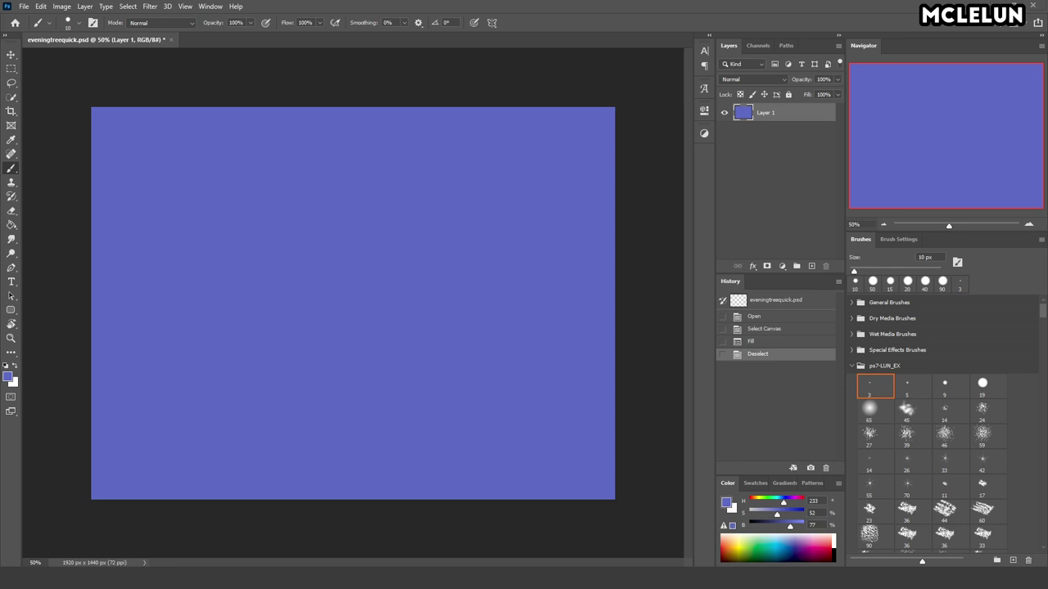
{"action": "left_click", "coordinate": [784, 526]}
{"action": "key", "text": "alt+BackSpace"}
{"action": "left_click", "coordinate": [870, 411]}
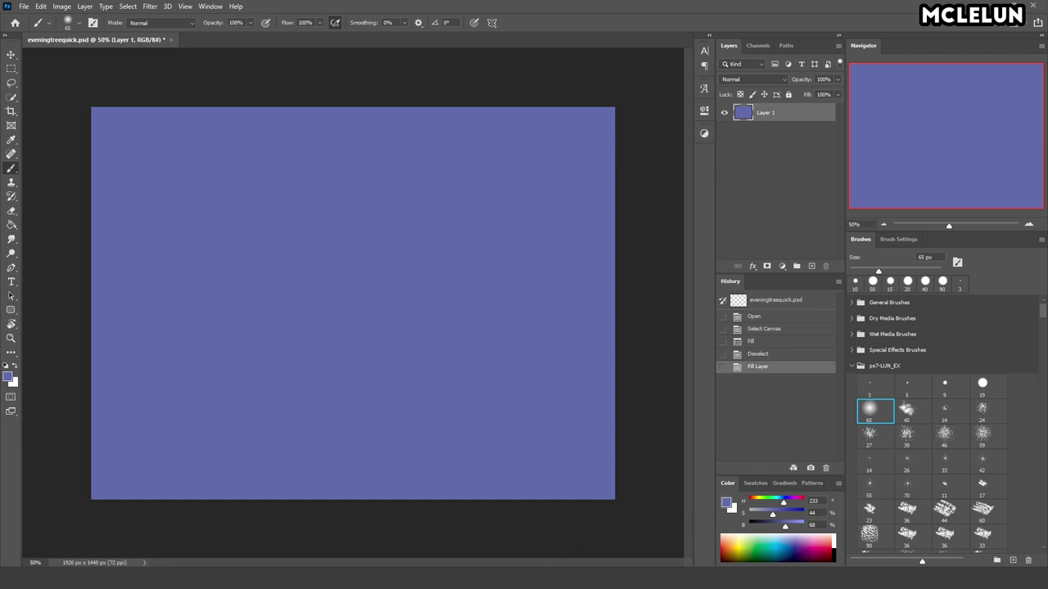
- Create a group named BG, move Layer 1 into it, and rename it SKY
{"action": "left_click", "coordinate": [796, 266]}
{"action": "type", "text": "BG"}
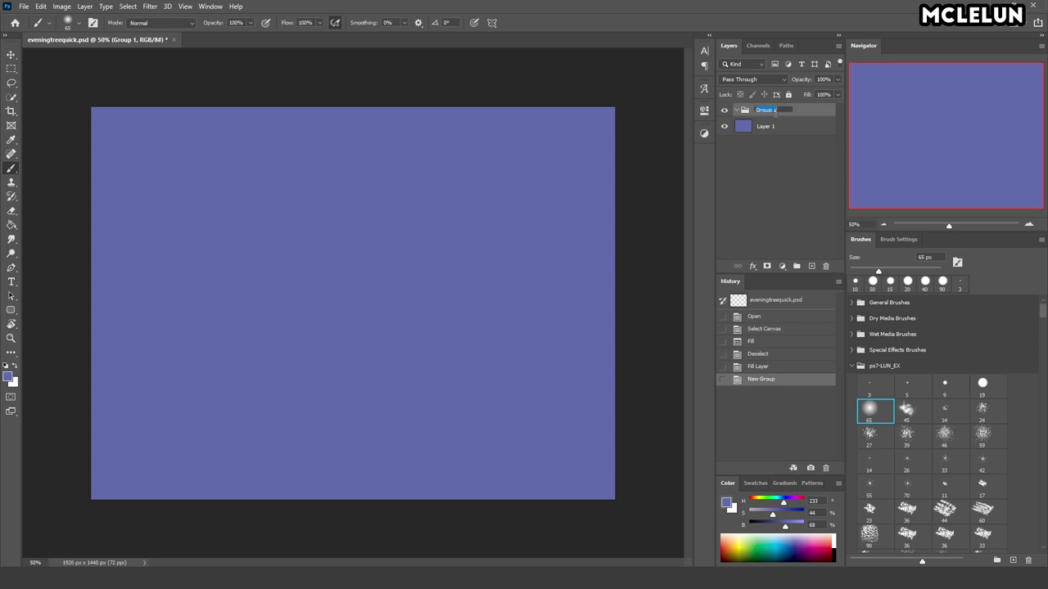
{"action": "left_click", "coordinate": [773, 128]}
{"action": "double_click", "coordinate": [790, 115]}
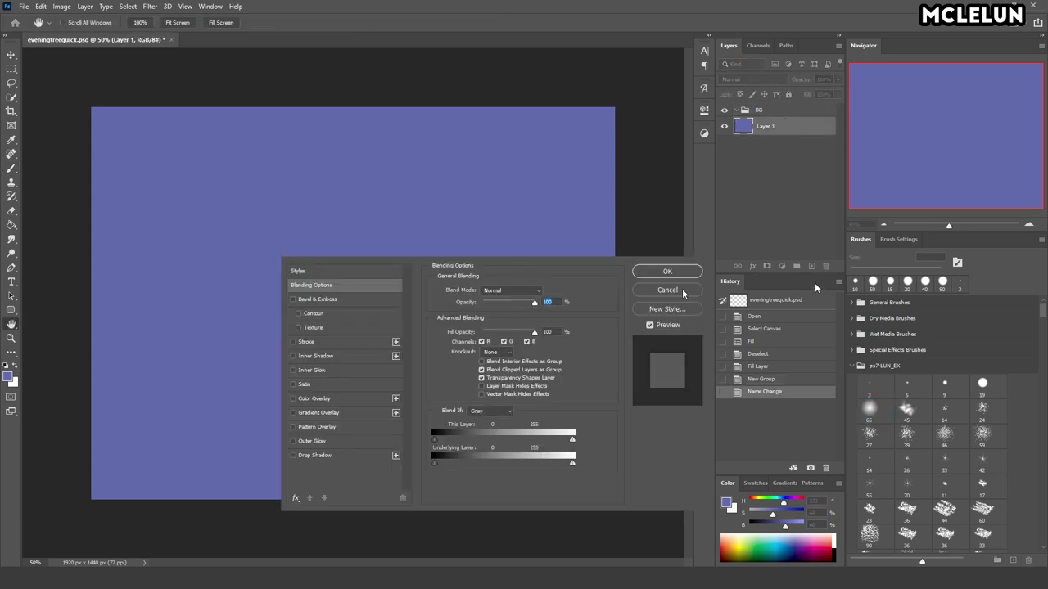
{"action": "key", "text": "Escape"}
{"action": "left_click_drag", "start_coordinate": [782, 126], "coordinate": [782, 113]}
{"action": "double_click", "coordinate": [774, 126]}
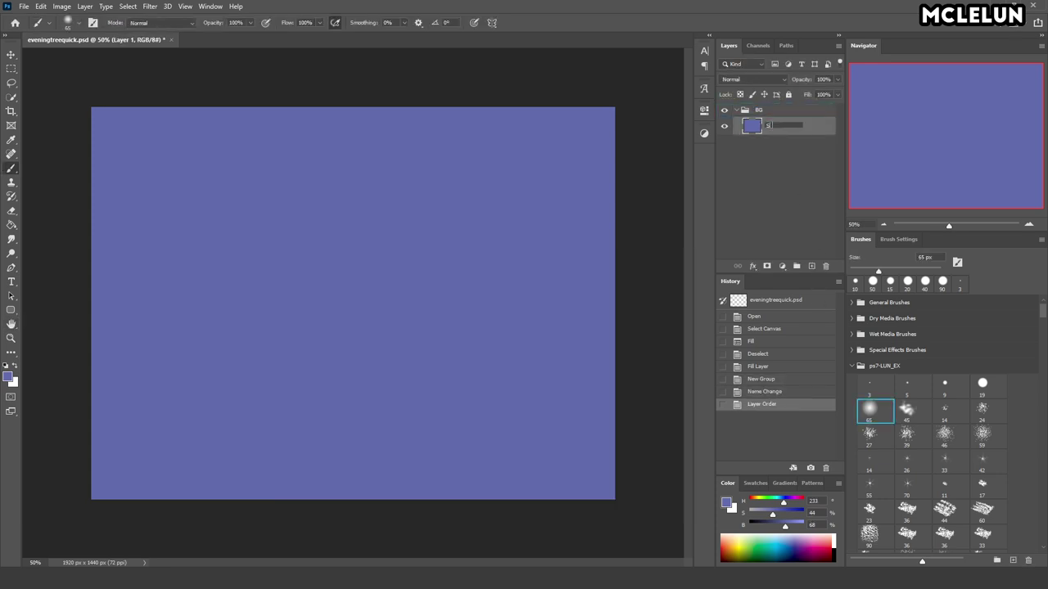
{"action": "type", "text": "KY"}
{"action": "key", "text": "Return"}
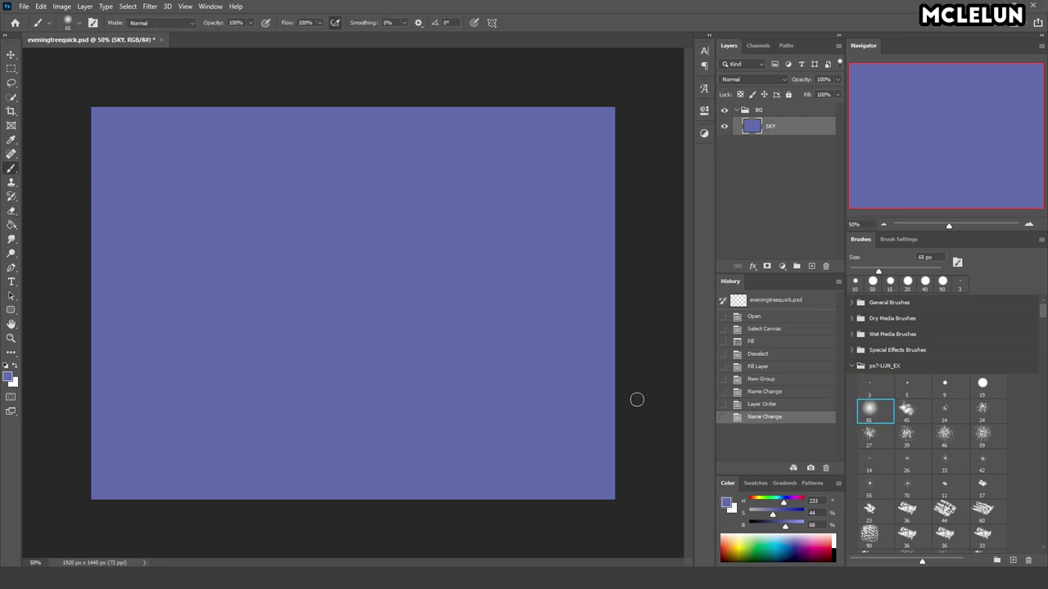
- With a 1000 px soft brush, paint orange low and a pale yellow band mid-sky
{"action": "key", "text": "bracketright"}
{"action": "key", "text": "bracketright"}
{"action": "key", "text": "bracketright"}
{"action": "key", "text": "bracketright"}
{"action": "key", "text": "bracketright"}
{"action": "key", "text": "bracketright"}
{"action": "mouse_move", "coordinate": [783, 502]}
{"action": "left_mouse_down"}
{"action": "mouse_move", "coordinate": [754, 500]}
{"action": "mouse_move", "coordinate": [804, 527]}
{"action": "mouse_move", "coordinate": [788, 516]}
{"action": "left_mouse_up"}
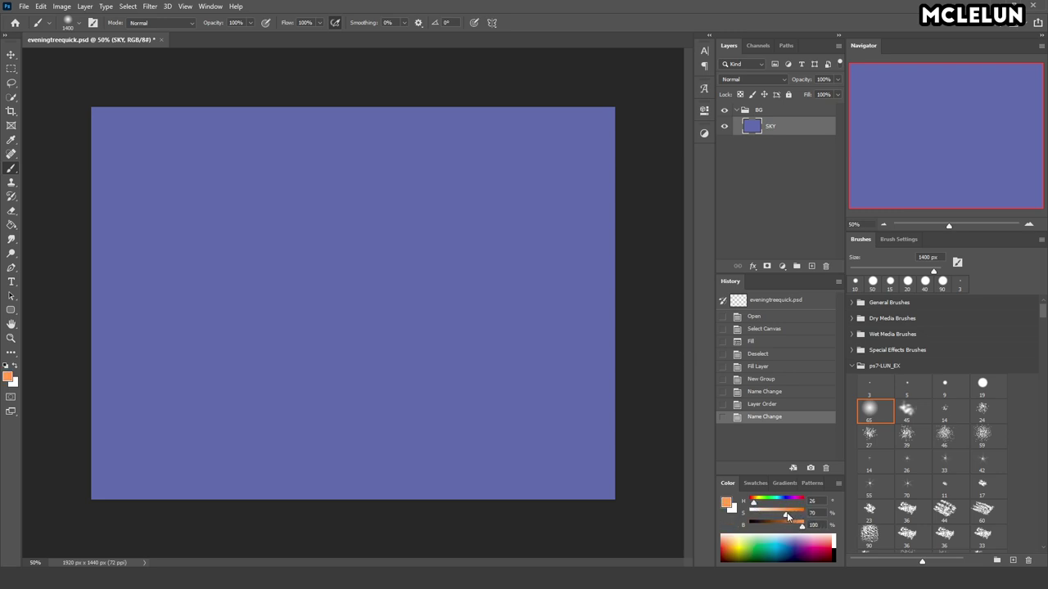
{"action": "mouse_move", "coordinate": [631, 468]}
{"action": "left_mouse_down"}
{"action": "mouse_move", "coordinate": [618, 442]}
{"action": "mouse_move", "coordinate": [646, 491]}
{"action": "left_mouse_up"}
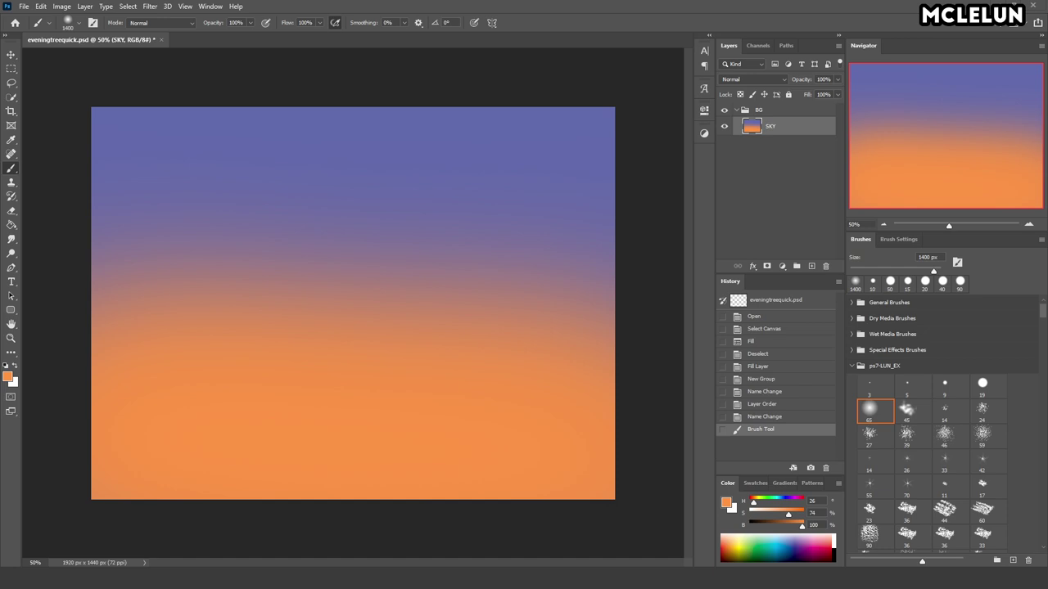
{"action": "mouse_move", "coordinate": [753, 501]}
{"action": "left_mouse_down"}
{"action": "mouse_move", "coordinate": [777, 514]}
{"action": "mouse_move", "coordinate": [769, 514]}
{"action": "left_mouse_up"}
{"action": "key", "text": "bracketleft"}
{"action": "key", "text": "bracketleft"}
{"action": "key", "text": "bracketleft"}
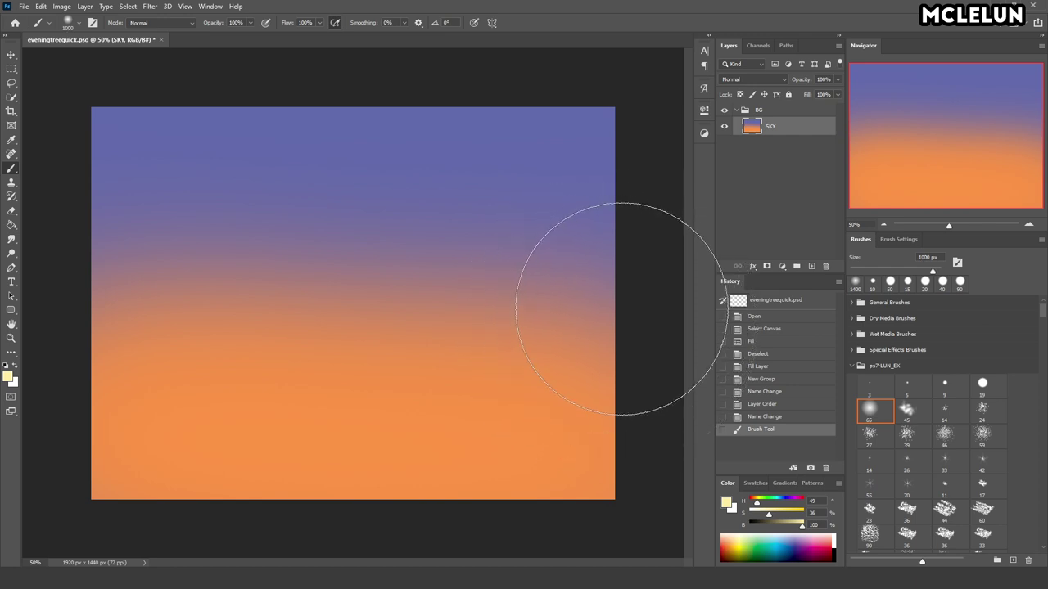
{"action": "left_click_drag", "start_coordinate": [630, 297], "coordinate": [4, 321]}
- Sample the sky's purple-blue, adjust it, and paint blue down through the upper sky
{"action": "left_click", "coordinate": [569, 143], "text": "alt"}
{"action": "left_click", "coordinate": [780, 503]}
{"action": "left_click", "coordinate": [776, 510]}
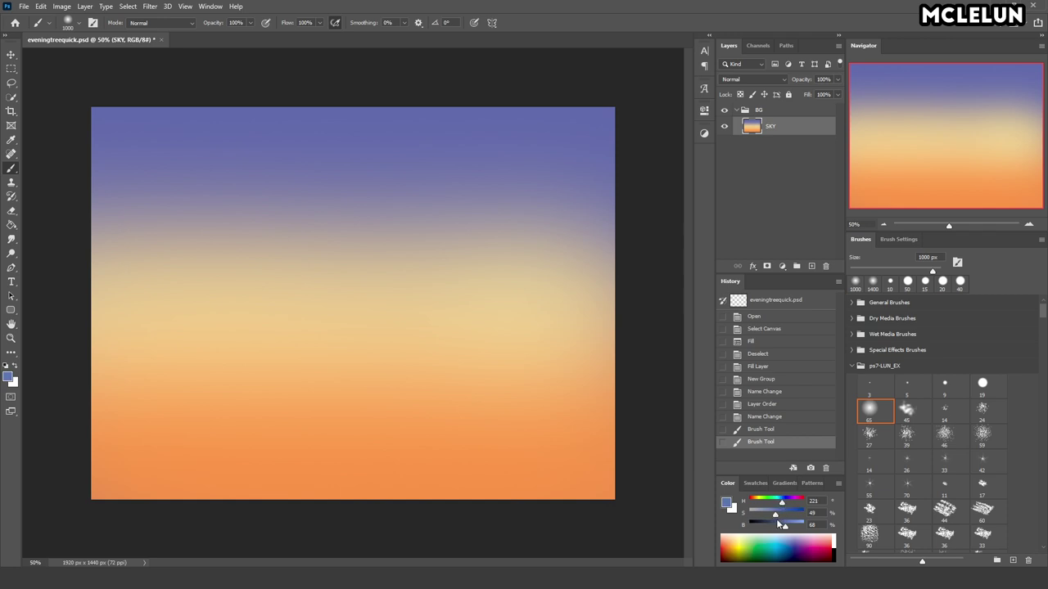
{"action": "left_click_drag", "start_coordinate": [773, 528], "coordinate": [784, 528]}
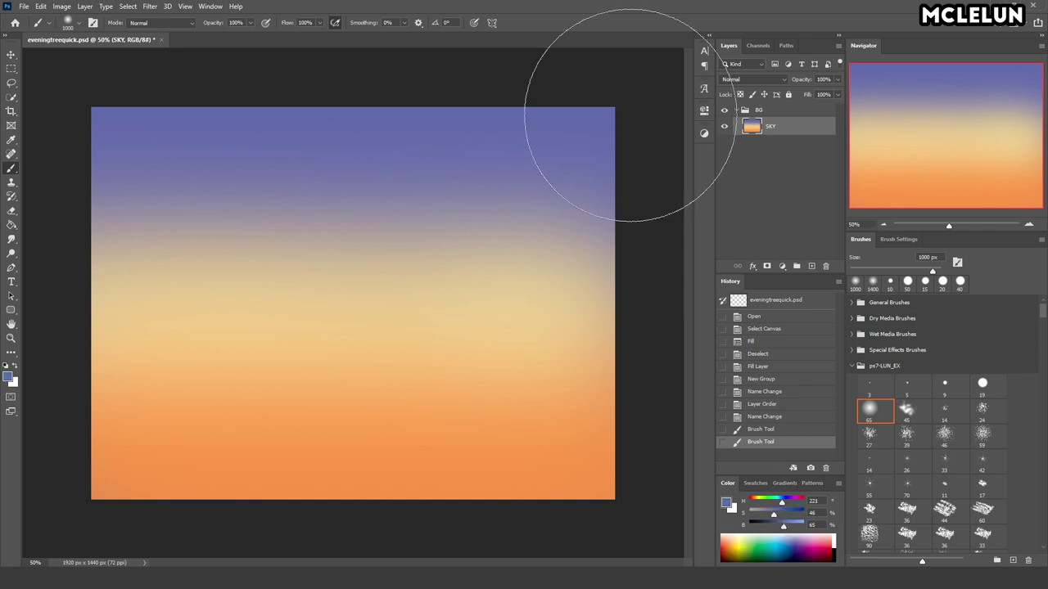
{"action": "left_click_drag", "start_coordinate": [622, 102], "coordinate": [537, 105]}
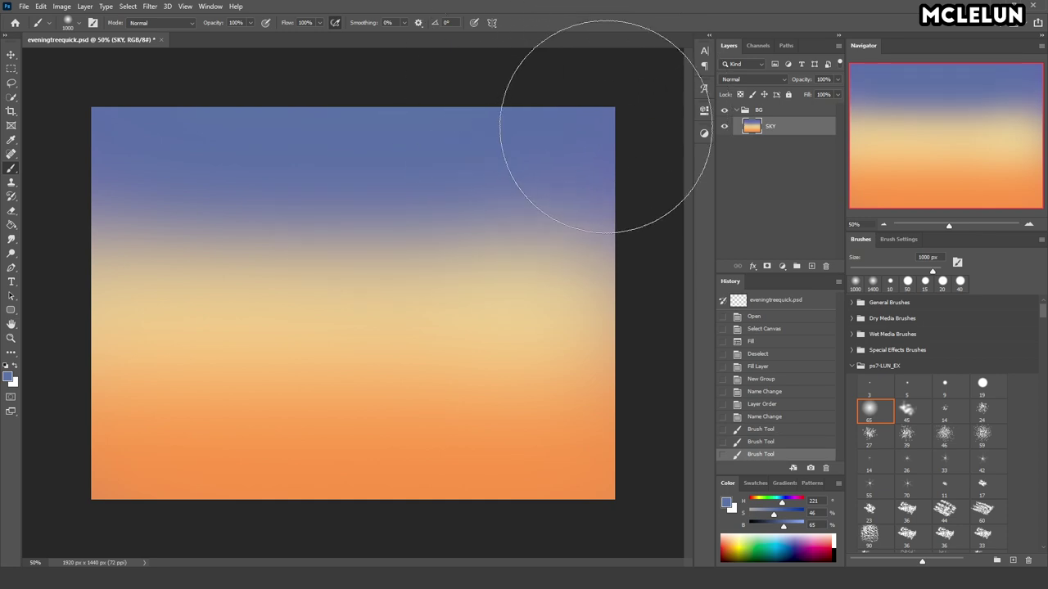
{"action": "left_click_drag", "start_coordinate": [597, 140], "coordinate": [542, 292]}
- Darken the top of the sky, especially the left, with deeper muted blue
{"action": "left_click", "coordinate": [777, 512]}
{"action": "left_click", "coordinate": [776, 528]}
{"action": "mouse_move", "coordinate": [606, 82]}
{"action": "left_mouse_down"}
{"action": "mouse_move", "coordinate": [374, 71]}
{"action": "mouse_move", "coordinate": [123, 90]}
{"action": "left_mouse_up"}
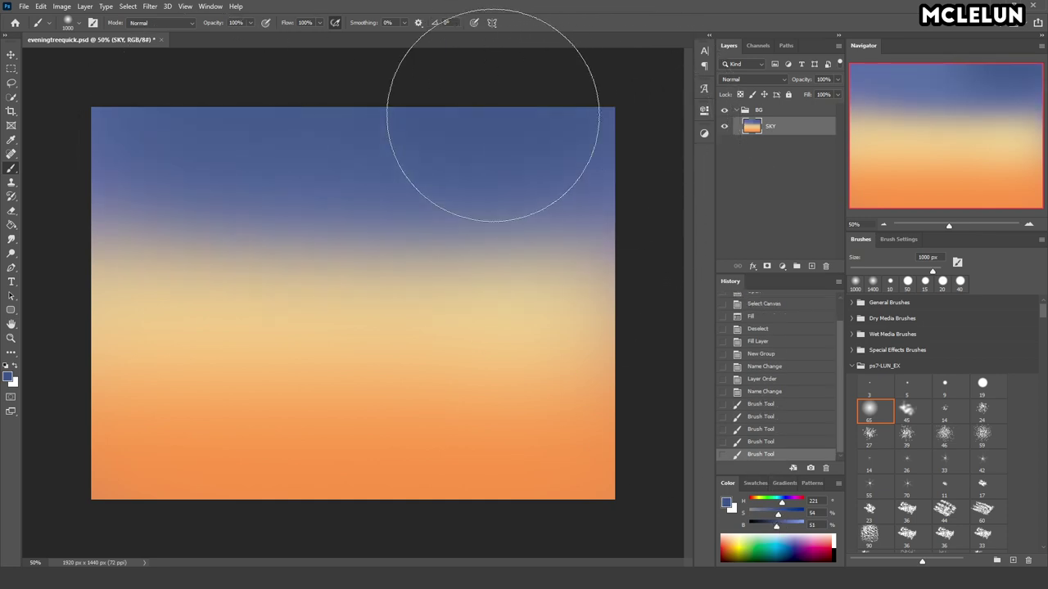
{"action": "left_click", "coordinate": [595, 198], "text": "alt"}
{"action": "left_click_drag", "start_coordinate": [584, 234], "coordinate": [105, 210]}
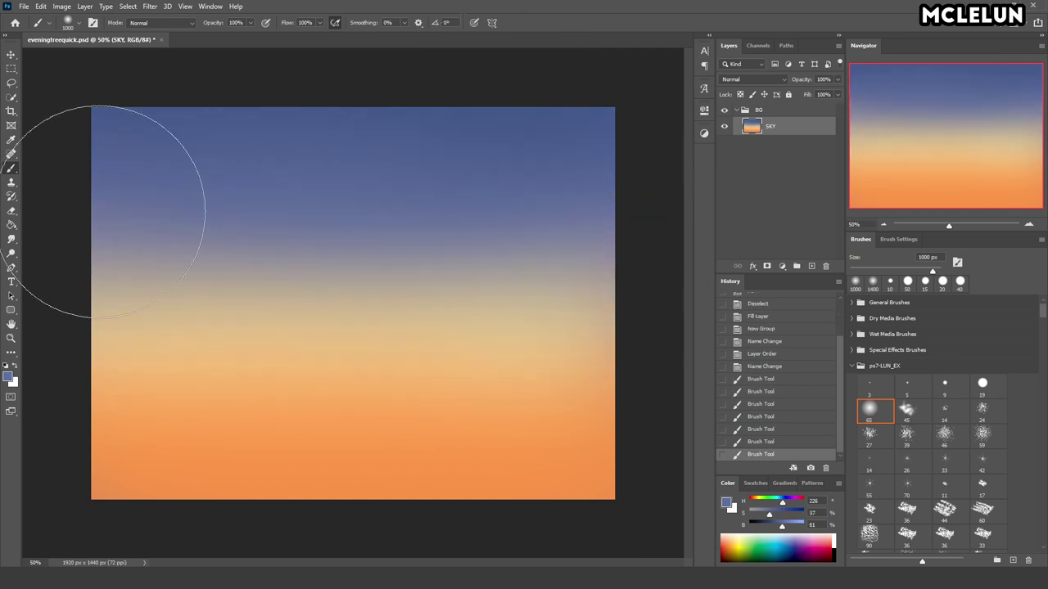
{"action": "left_click_drag", "start_coordinate": [612, 234], "coordinate": [292, 227]}
- Blend sampled beige into the upper-middle sky and duplicate the SKY layer
{"action": "left_click", "coordinate": [568, 302], "text": "alt"}
{"action": "left_click_drag", "start_coordinate": [584, 328], "coordinate": [246, 245]}
{"action": "left_click_drag", "start_coordinate": [382, 310], "coordinate": [609, 312]}
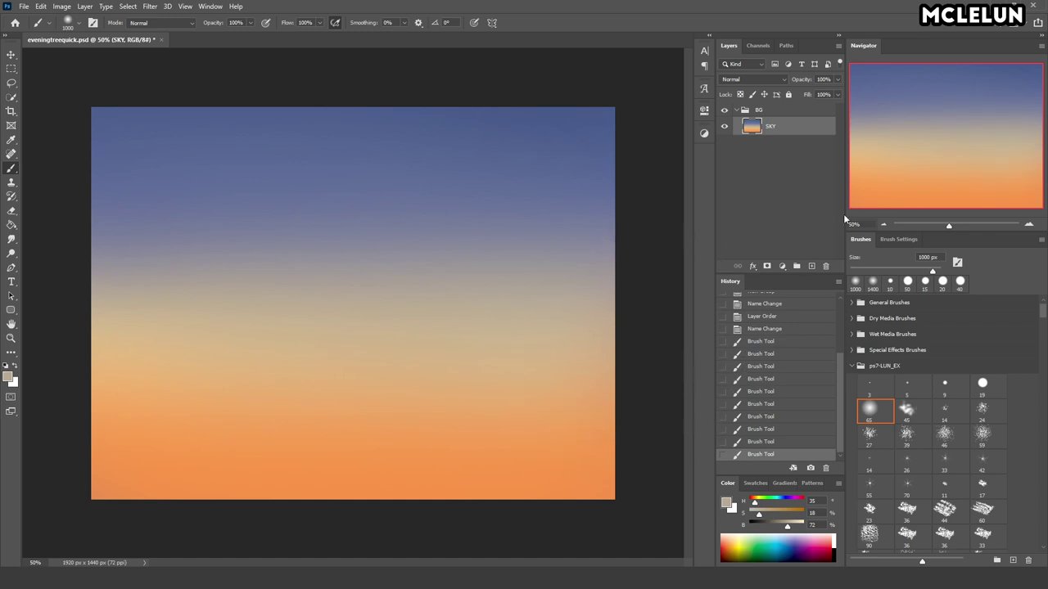
{"action": "left_click_drag", "start_coordinate": [793, 131], "coordinate": [811, 266]}
- Squash the sky copy to about 63% height, smooth the seam with orange, and merge it into SKY
{"action": "key", "text": "ctrl+t"}
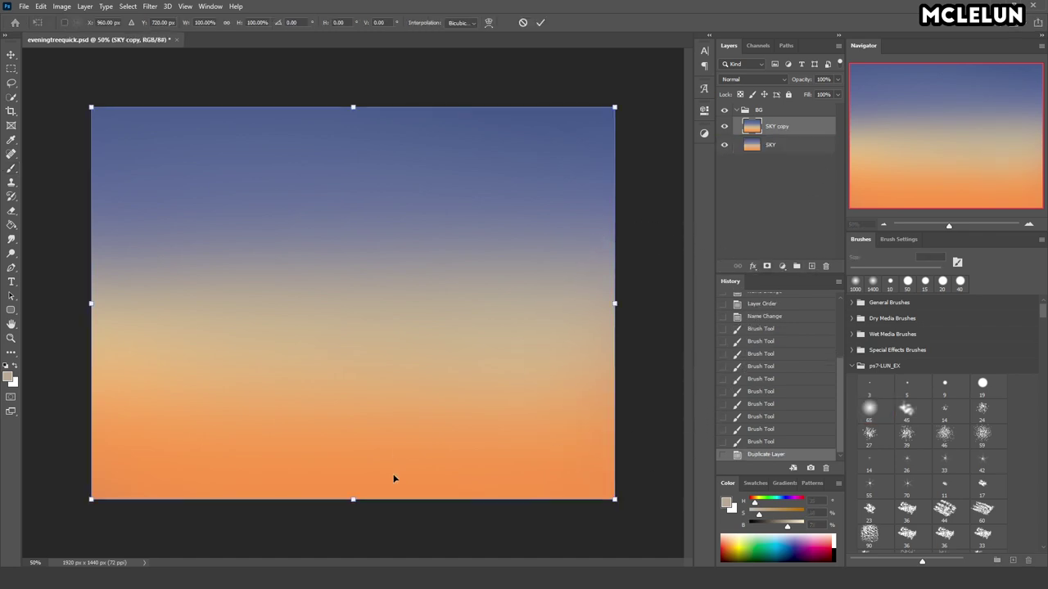
{"action": "mouse_move", "coordinate": [354, 486]}
{"action": "left_mouse_down"}
{"action": "mouse_move", "coordinate": [355, 354]}
{"action": "mouse_move", "coordinate": [353, 388]}
{"action": "left_mouse_up"}
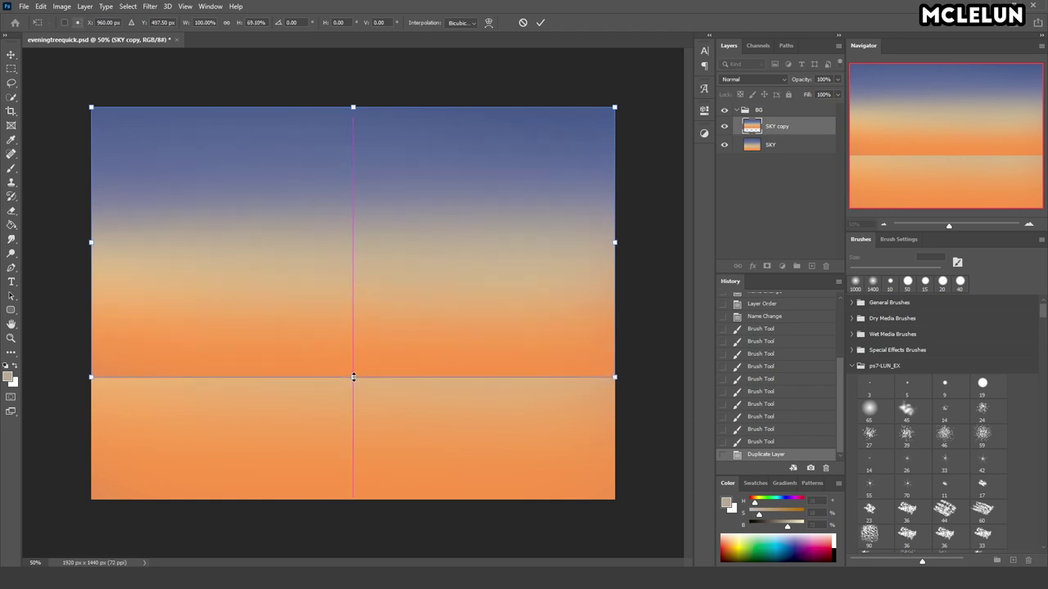
{"action": "key", "text": "Return"}
{"action": "key", "text": "b"}
{"action": "left_click", "coordinate": [566, 423], "text": "alt"}
{"action": "left_click_drag", "start_coordinate": [622, 434], "coordinate": [841, 559]}
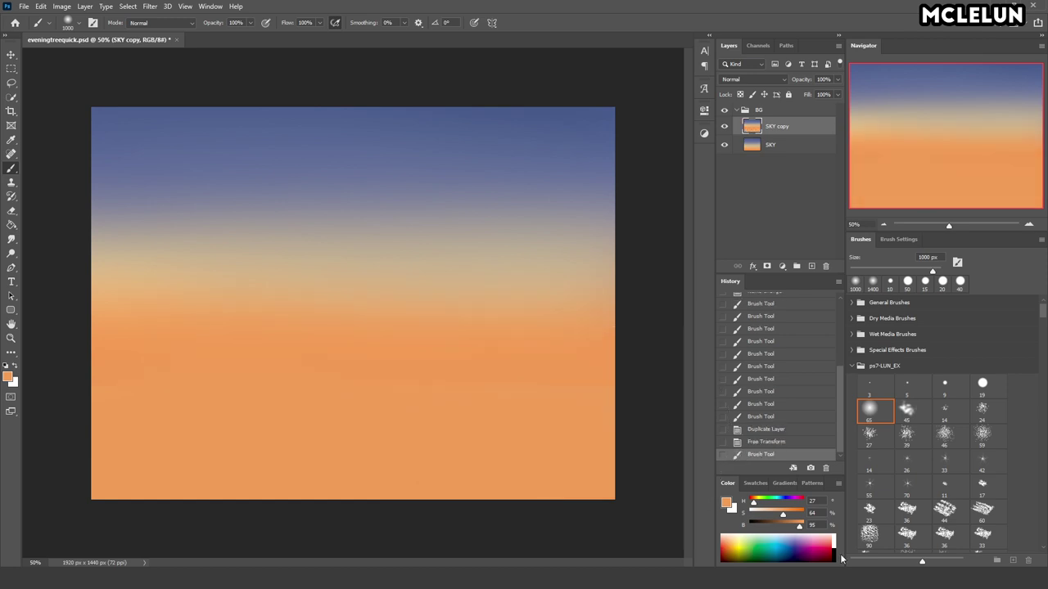
{"action": "key", "text": "ctrl+e"}
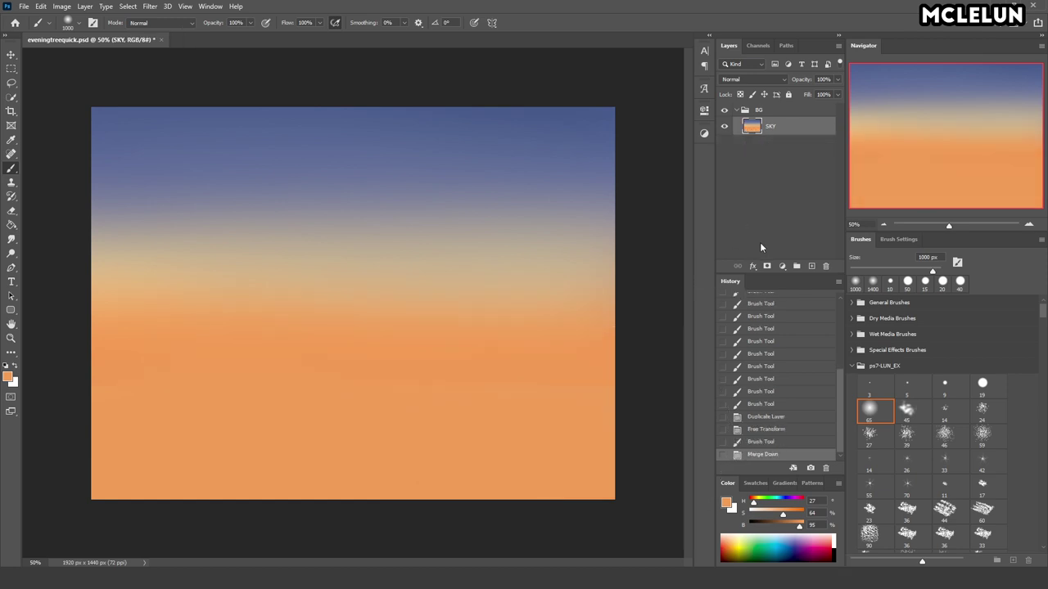
- Add a new layer group named GRASS
{"action": "left_click", "coordinate": [796, 266]}
{"action": "double_click", "coordinate": [766, 110]}
{"action": "type", "text": "SS"}
{"action": "key", "text": "Return"}
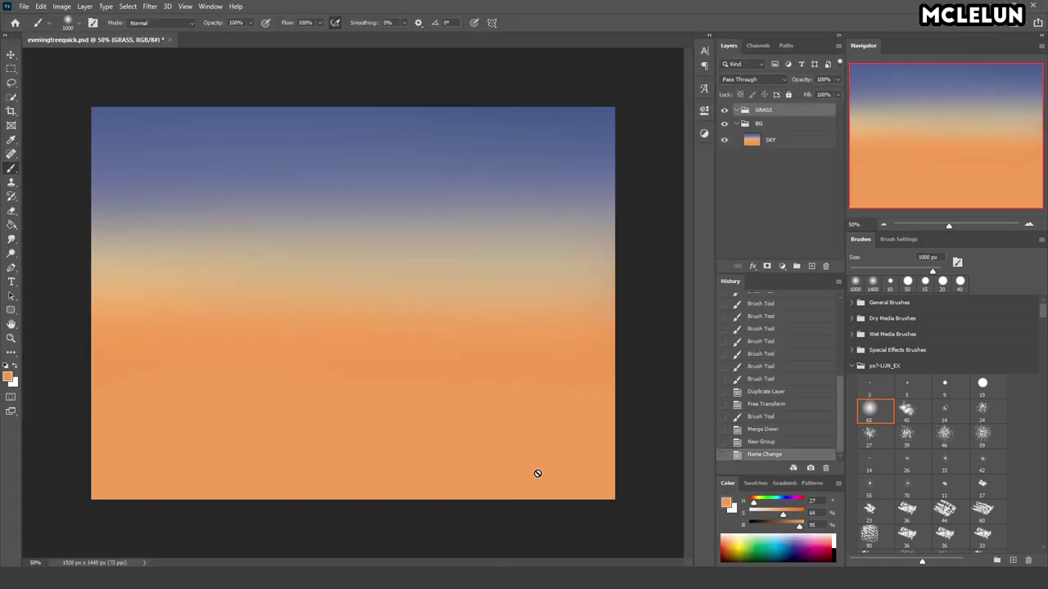
- Pick a grass brush tip and add a new layer named 1 inside GRASS
{"action": "left_click_drag", "start_coordinate": [1045, 315], "coordinate": [1029, 422]}
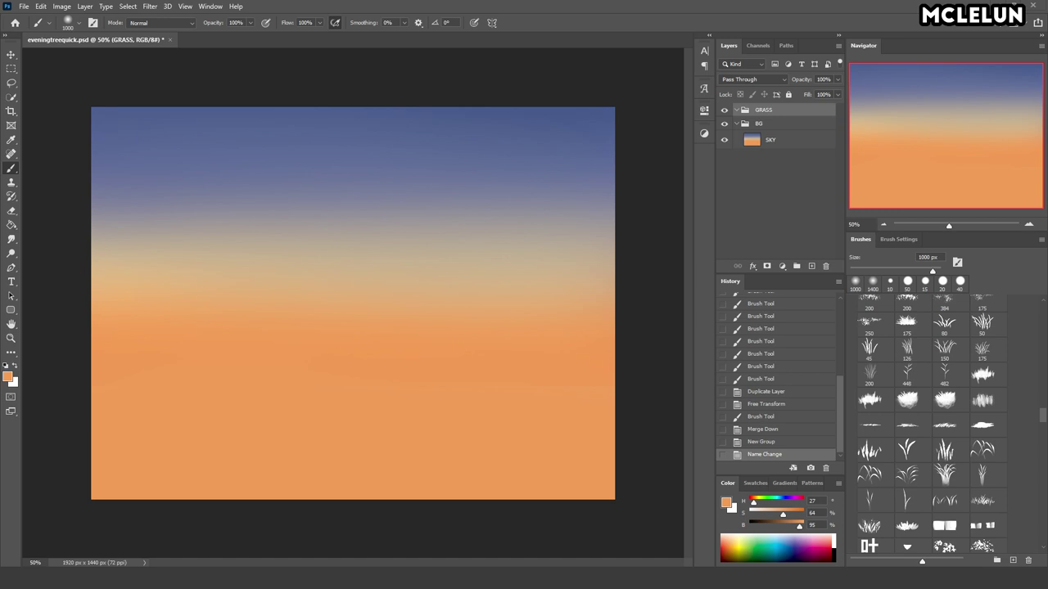
{"action": "left_click", "coordinate": [870, 450]}
{"action": "left_click", "coordinate": [908, 475]}
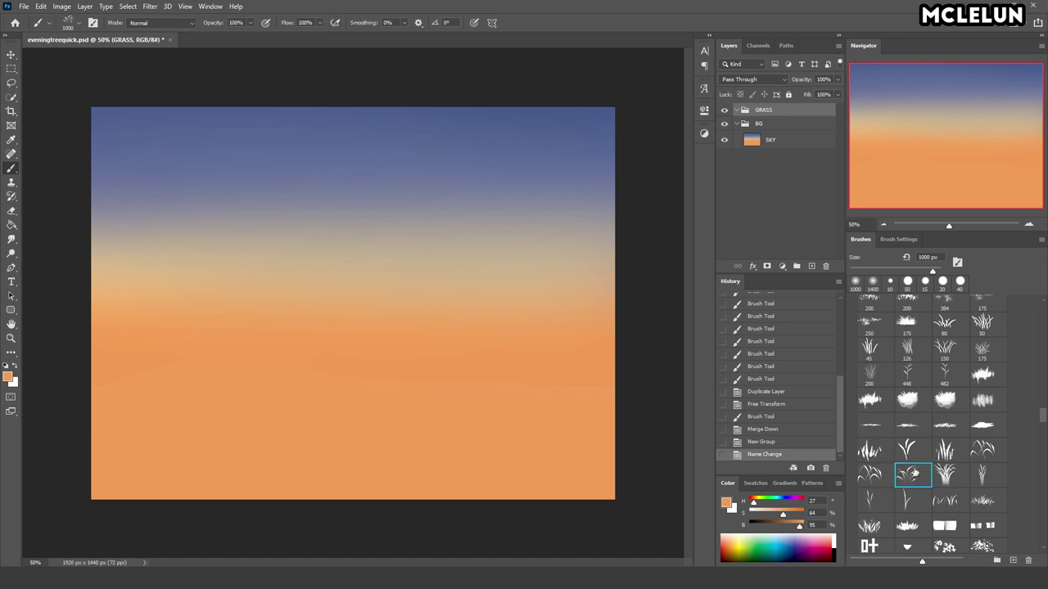
{"action": "left_click", "coordinate": [951, 450]}
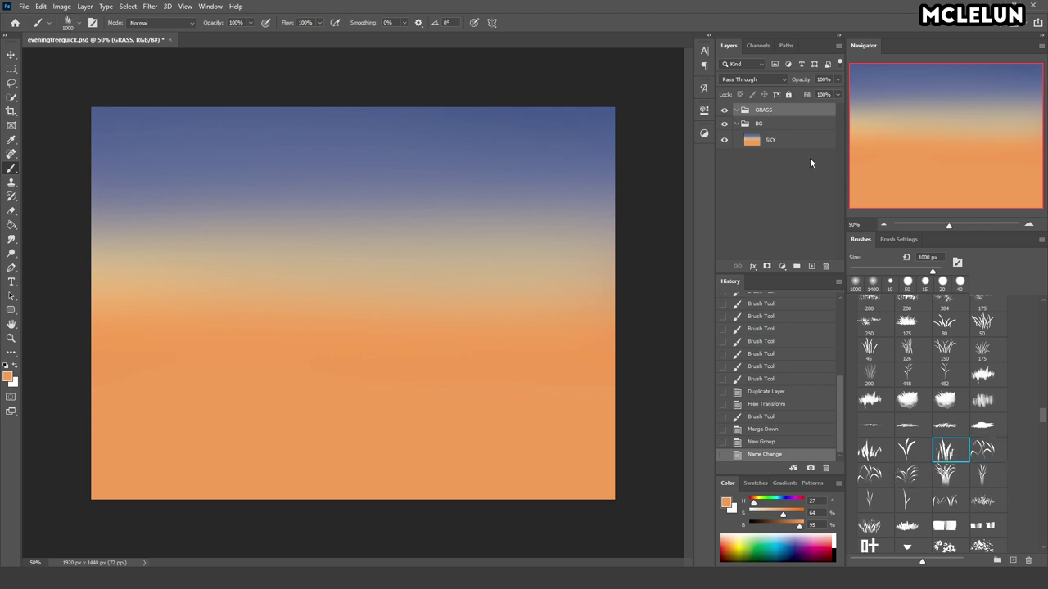
{"action": "left_click", "coordinate": [813, 268]}
{"action": "double_click", "coordinate": [774, 125]}
{"action": "type", "text": "1"}
{"action": "key", "text": "Return"}
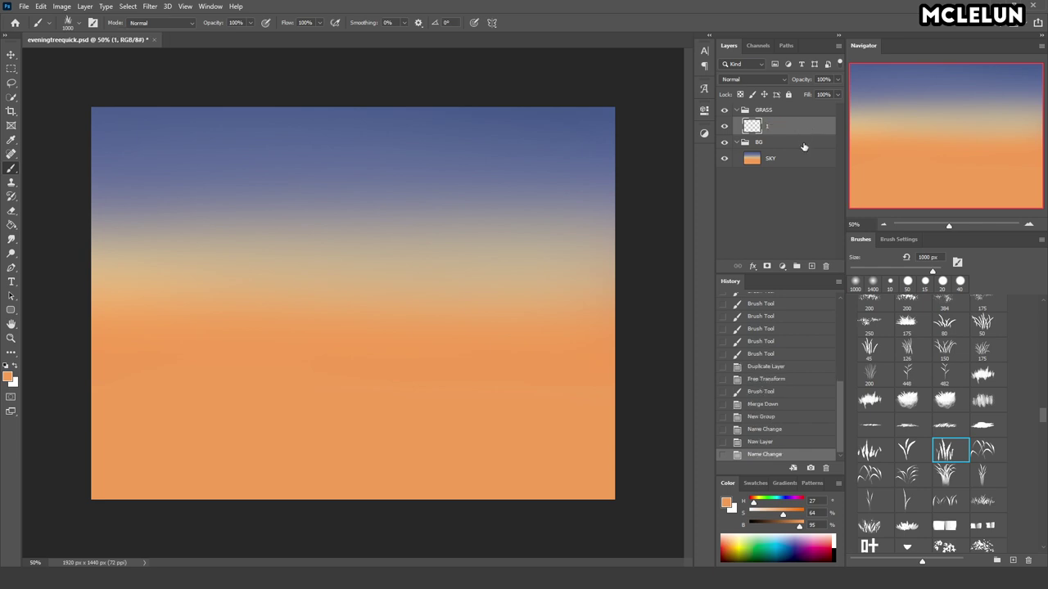
- Set a 150 px grass brush with dark navy, test strokes, then reduce it to 90 px
{"action": "left_click", "coordinate": [947, 348]}
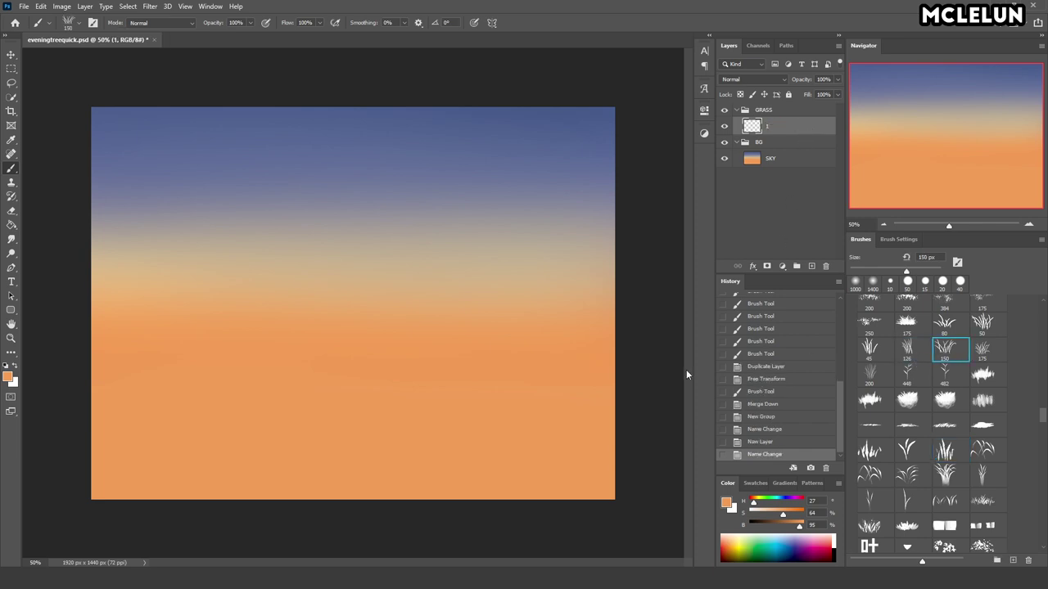
{"action": "left_click", "coordinate": [783, 501]}
{"action": "left_click_drag", "start_coordinate": [799, 526], "coordinate": [771, 526]}
{"action": "left_click_drag", "start_coordinate": [614, 404], "coordinate": [364, 419]}
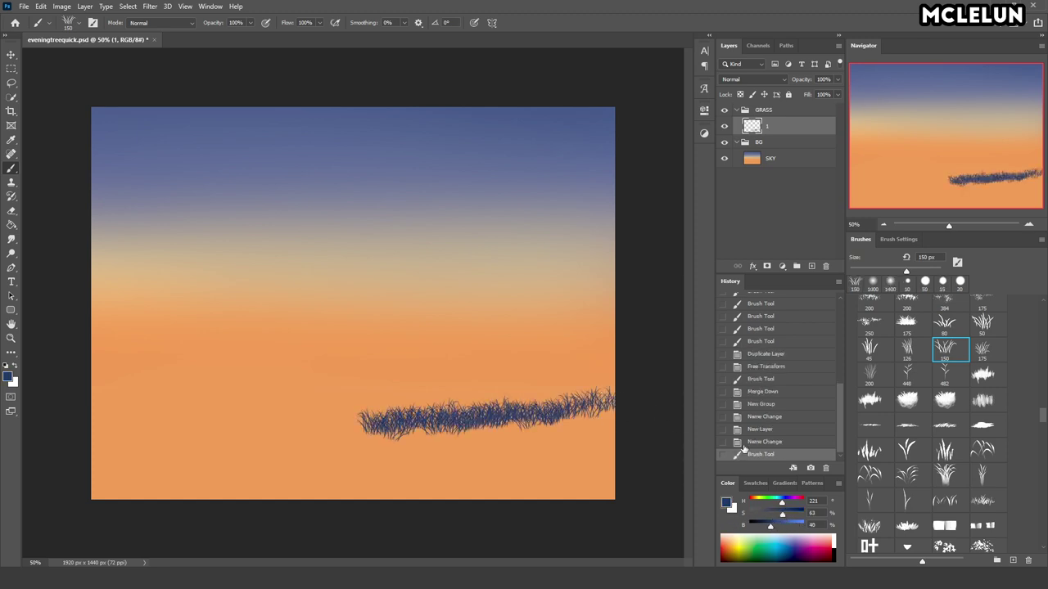
{"action": "key", "text": "ctrl+z"}
{"action": "left_click_drag", "start_coordinate": [776, 514], "coordinate": [770, 527]}
{"action": "left_click_drag", "start_coordinate": [630, 391], "coordinate": [624, 389]}
{"action": "key", "text": "ctrl+z"}
{"action": "left_click_drag", "start_coordinate": [768, 526], "coordinate": [768, 514]}
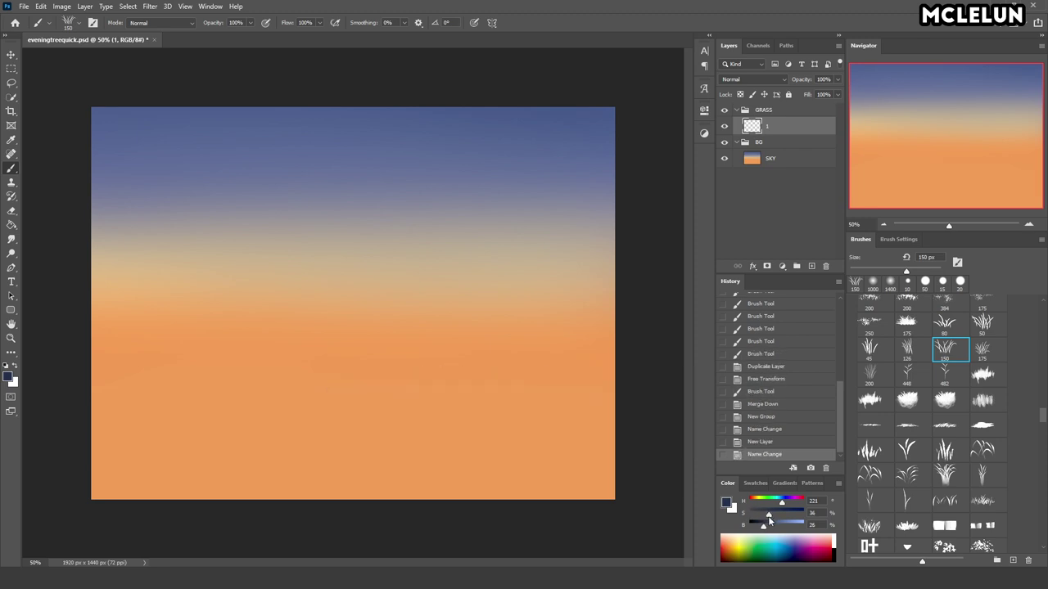
{"action": "left_click_drag", "start_coordinate": [581, 393], "coordinate": [299, 405]}
{"action": "key", "text": "ctrl+z"}
{"action": "key", "text": "bracketleft"}
{"action": "key", "text": "bracketleft"}
{"action": "key", "text": "bracketleft"}
- Lasso the hill and a raised horizon top, filling both with dark navy
{"action": "key", "text": "l"}
{"action": "left_click_drag", "start_coordinate": [627, 382], "coordinate": [635, 401]}
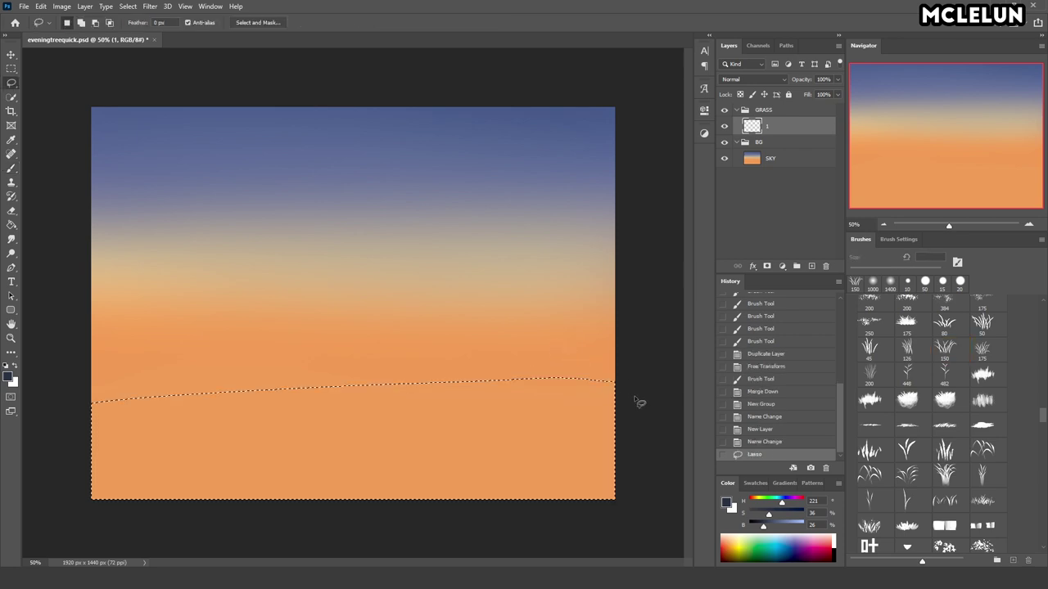
{"action": "key", "text": "alt+BackSpace"}
{"action": "key", "text": "ctrl+d"}
{"action": "key", "text": "b"}
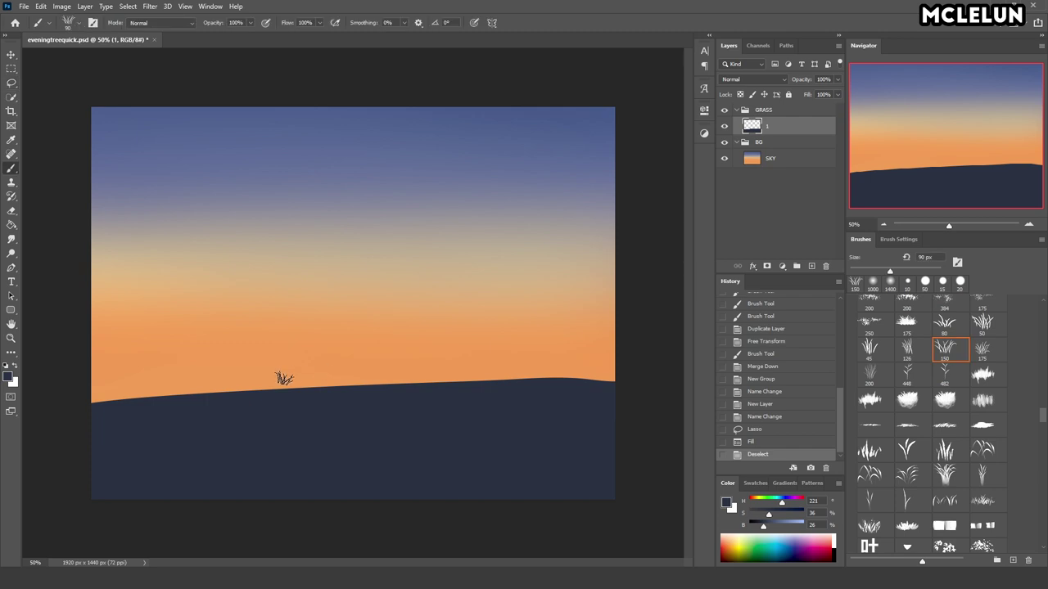
{"action": "key", "text": "l"}
{"action": "mouse_move", "coordinate": [586, 379]}
{"action": "left_mouse_down"}
{"action": "mouse_move", "coordinate": [626, 392]}
{"action": "mouse_move", "coordinate": [92, 498]}
{"action": "left_mouse_up"}
{"action": "key", "text": "alt+BackSpace"}
{"action": "key", "text": "ctrl+d"}
- Paint grass along the hill top and shift the ground and grass down about 56 px
{"action": "key", "text": "b"}
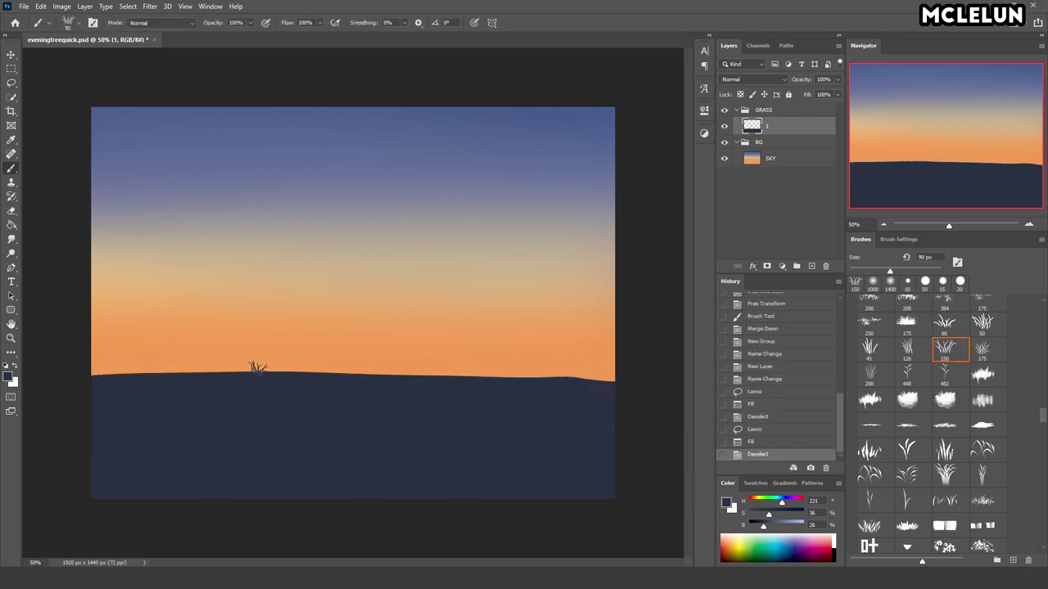
{"action": "left_click_drag", "start_coordinate": [107, 375], "coordinate": [613, 379]}
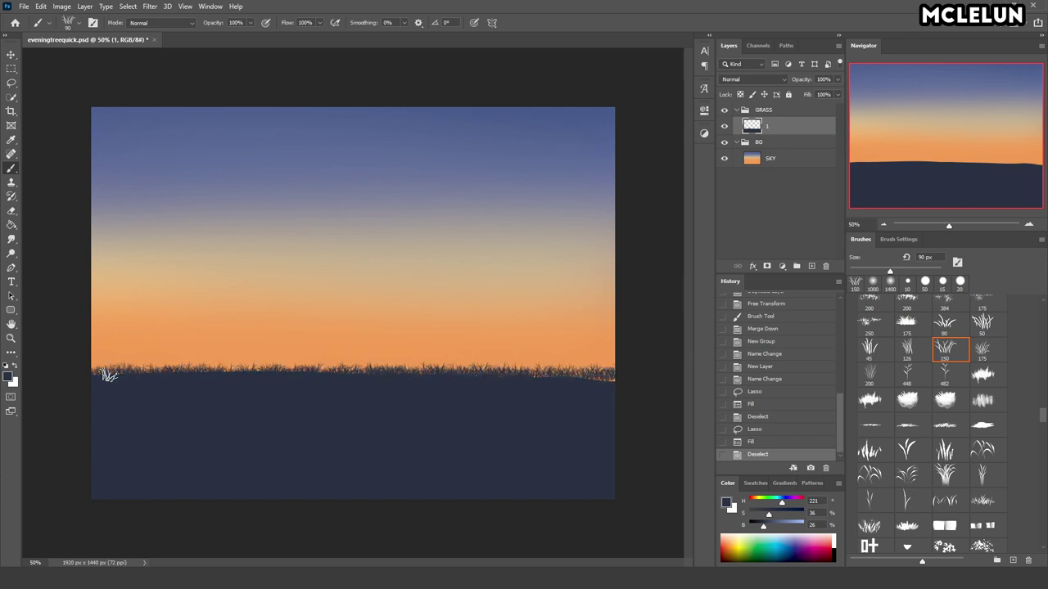
{"action": "mouse_move", "coordinate": [109, 375]}
{"action": "left_mouse_down"}
{"action": "mouse_move", "coordinate": [661, 385]}
{"action": "mouse_move", "coordinate": [98, 369]}
{"action": "left_mouse_up"}
{"action": "left_click", "coordinate": [98, 369]}
{"action": "key", "text": "ctrl+a"}
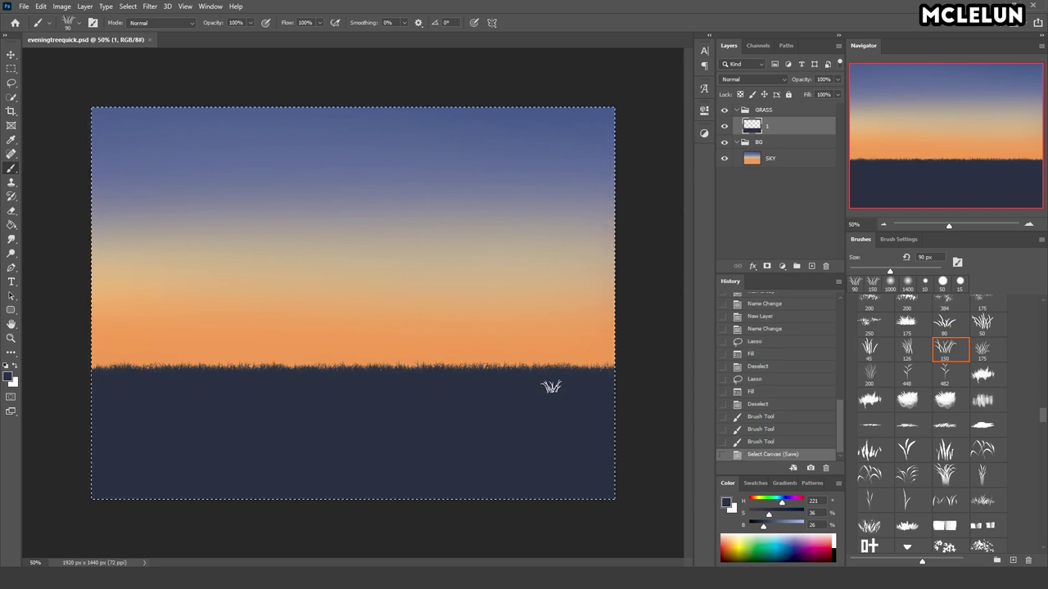
{"action": "key", "text": "v"}
{"action": "key", "text": "ctrl+d"}
{"action": "left_click_drag", "start_coordinate": [540, 415], "coordinate": [540, 465]}
- Apply a Hue/Saturation hue shift of -3 to the dark ground
{"action": "key", "text": "i"}
{"action": "key", "text": "ctrl+u"}
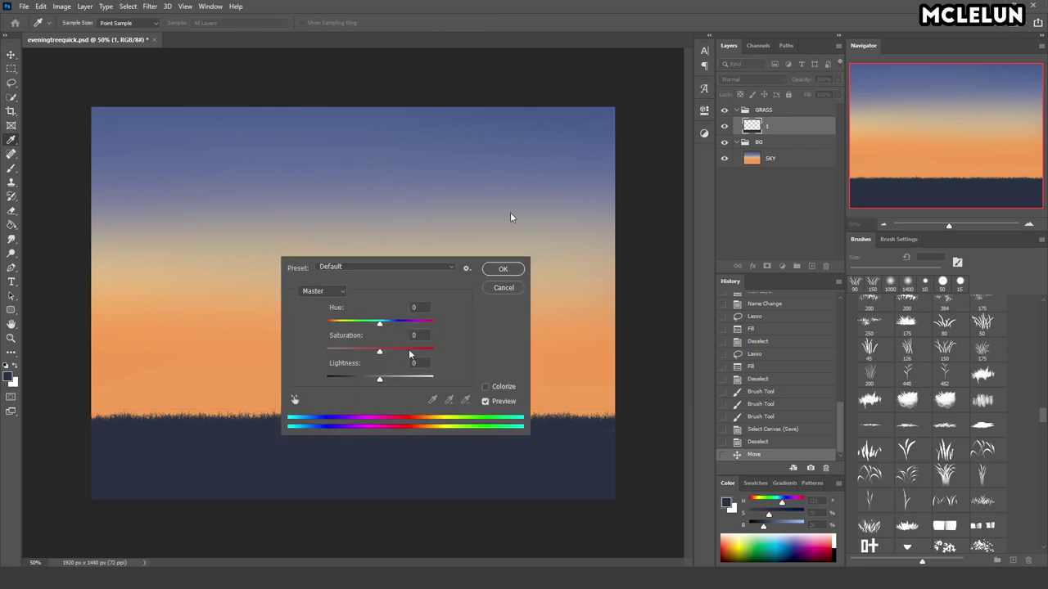
{"action": "left_click", "coordinate": [499, 271]}
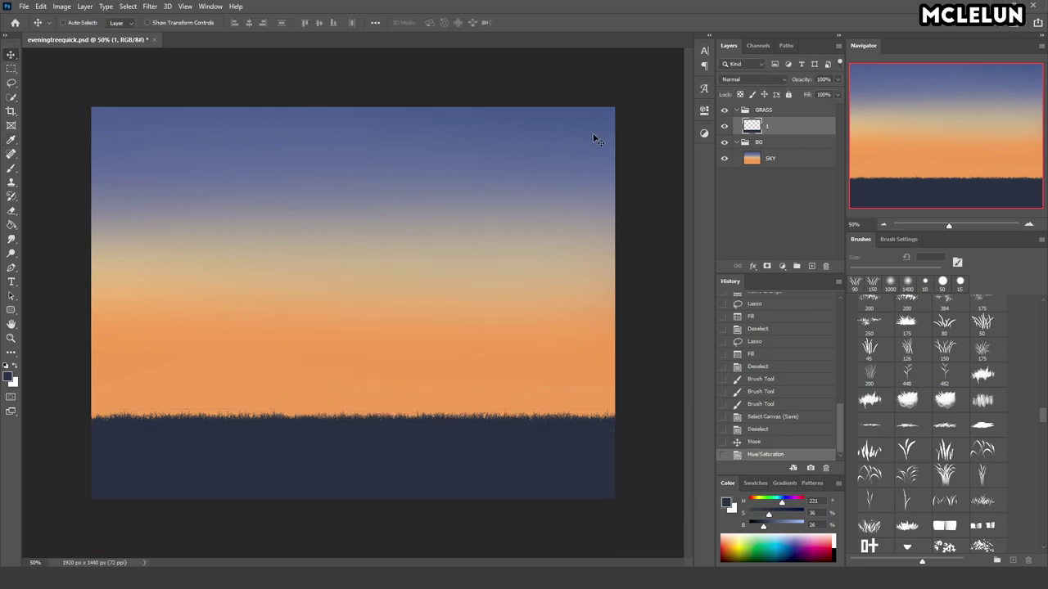
{"action": "key", "text": "ctrl+u"}
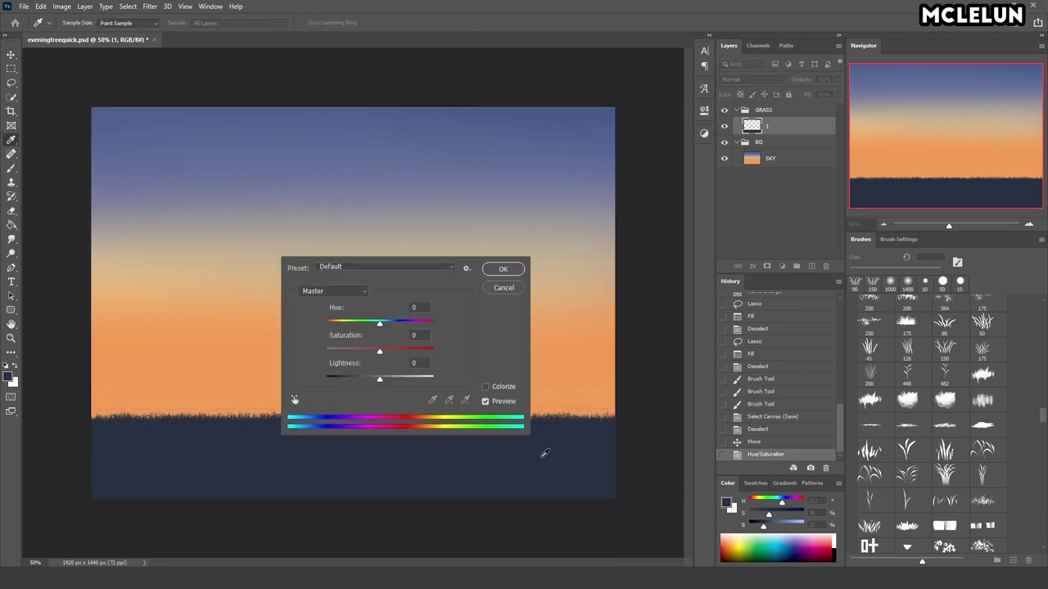
{"action": "left_click_drag", "start_coordinate": [379, 324], "coordinate": [384, 327]}
{"action": "left_click", "coordinate": [501, 271]}
- Sample the dark ground colour as the painting colour and select the SKY layer
{"action": "key", "text": "b"}
{"action": "left_click", "coordinate": [422, 448], "text": "alt"}
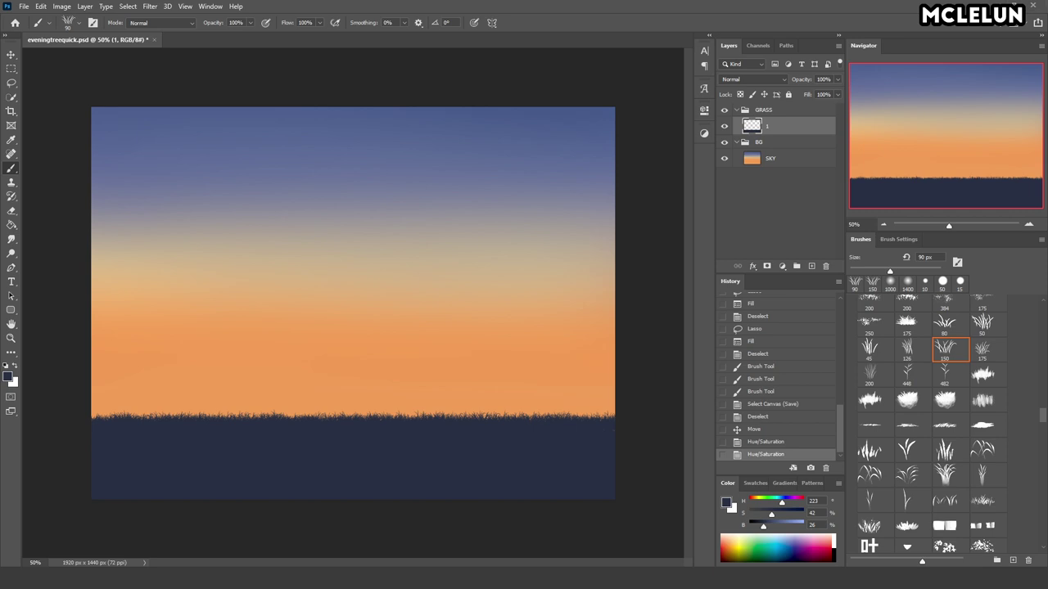
{"action": "left_click", "coordinate": [778, 161]}
- Create a new empty layer above SKY and name it 1
{"action": "key", "text": "ctrl+shift+alt+n"}
{"action": "double_click", "coordinate": [773, 158]}
{"action": "type", "text": "1"}
{"action": "key", "text": "Return"}
{"action": "left_click", "coordinate": [786, 177]}
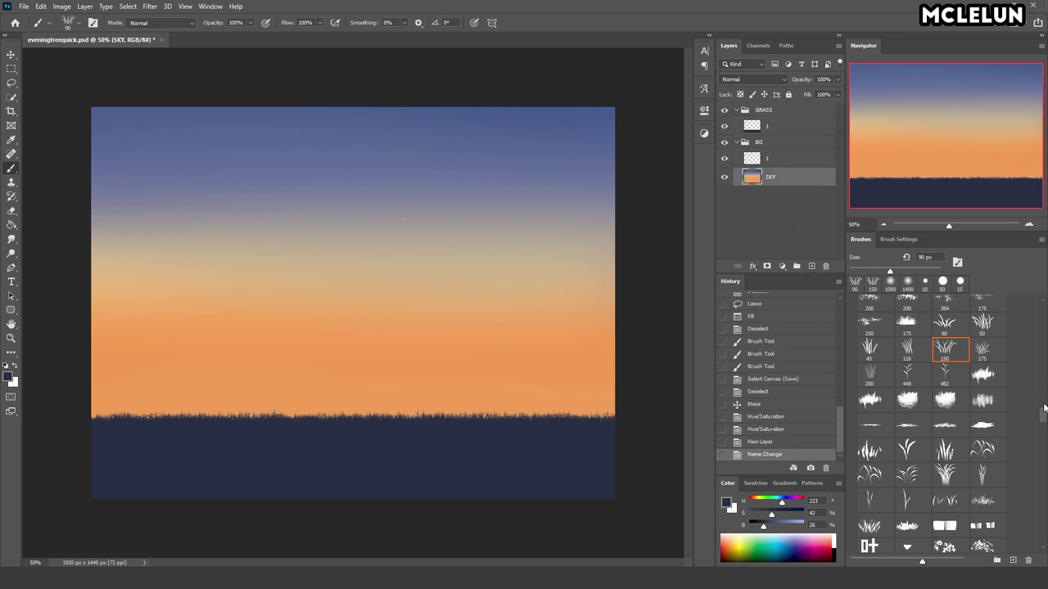
- Pick a 194 px cloud brush from the Brushes panel
{"action": "left_click_drag", "start_coordinate": [1042, 418], "coordinate": [1024, 534]}
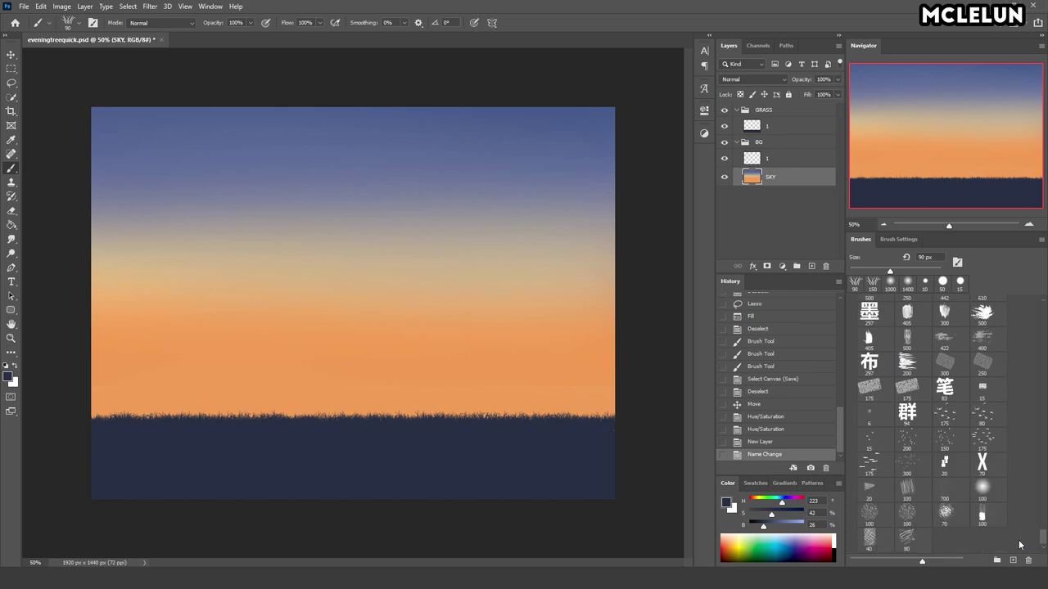
{"action": "scroll", "coordinate": [1031, 441], "scroll_direction": "up", "scroll_amount": 2}
{"action": "scroll", "coordinate": [1031, 431], "scroll_direction": "up", "scroll_amount": 2}
{"action": "scroll", "coordinate": [1029, 422], "scroll_direction": "up", "scroll_amount": 2}
{"action": "scroll", "coordinate": [1028, 418], "scroll_direction": "up", "scroll_amount": 2}
{"action": "scroll", "coordinate": [1028, 413], "scroll_direction": "up", "scroll_amount": 2}
{"action": "scroll", "coordinate": [1028, 409], "scroll_direction": "up", "scroll_amount": 2}
{"action": "scroll", "coordinate": [1027, 404], "scroll_direction": "up", "scroll_amount": 2}
{"action": "scroll", "coordinate": [1026, 402], "scroll_direction": "up", "scroll_amount": 2}
{"action": "scroll", "coordinate": [1025, 398], "scroll_direction": "up", "scroll_amount": 2}
{"action": "scroll", "coordinate": [1025, 394], "scroll_direction": "up", "scroll_amount": 2}
{"action": "scroll", "coordinate": [1024, 390], "scroll_direction": "up", "scroll_amount": 2}
{"action": "scroll", "coordinate": [1024, 387], "scroll_direction": "up", "scroll_amount": 2}
{"action": "scroll", "coordinate": [1024, 382], "scroll_direction": "up", "scroll_amount": 2}
{"action": "scroll", "coordinate": [1023, 378], "scroll_direction": "up", "scroll_amount": 2}
{"action": "scroll", "coordinate": [1023, 378], "scroll_direction": "up", "scroll_amount": 2}
{"action": "scroll", "coordinate": [1023, 373], "scroll_direction": "up", "scroll_amount": 2}
{"action": "left_click", "coordinate": [866, 399]}
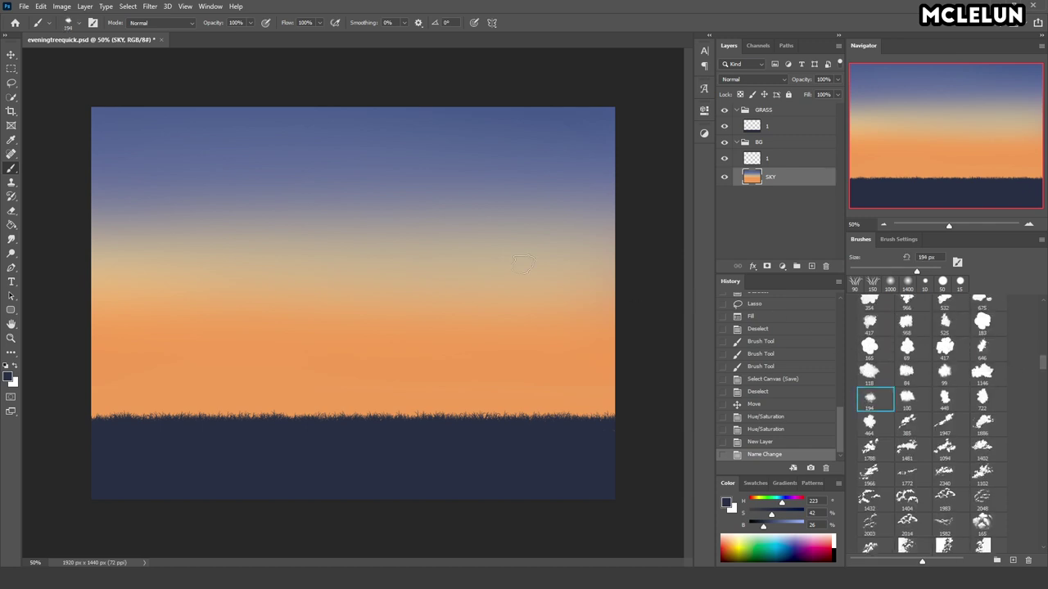
- Test cloud brushes on layer 1, undo the trials, and settle on the 99 px cloud brush
{"action": "left_click", "coordinate": [770, 158]}
{"action": "left_click_drag", "start_coordinate": [530, 266], "coordinate": [556, 266]}
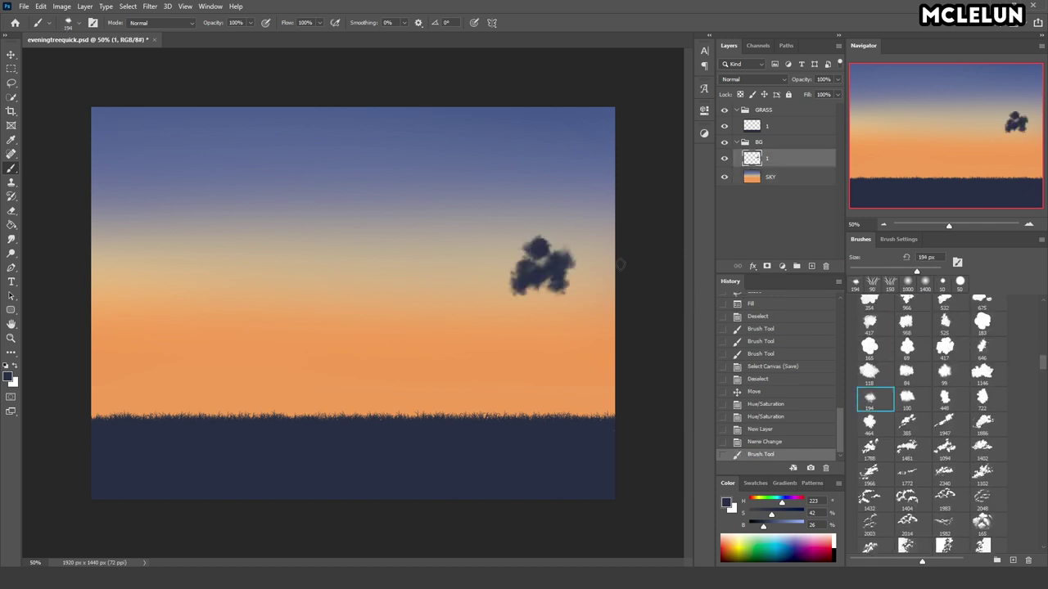
{"action": "key", "text": "ctrl+z"}
{"action": "mouse_move", "coordinate": [491, 245]}
{"action": "left_mouse_down"}
{"action": "mouse_move", "coordinate": [557, 234]}
{"action": "mouse_move", "coordinate": [573, 246]}
{"action": "left_mouse_up"}
{"action": "key", "text": "ctrl+z"}
{"action": "left_click", "coordinate": [907, 398]}
{"action": "key", "text": "ctrl+z"}
{"action": "left_click", "coordinate": [944, 372]}
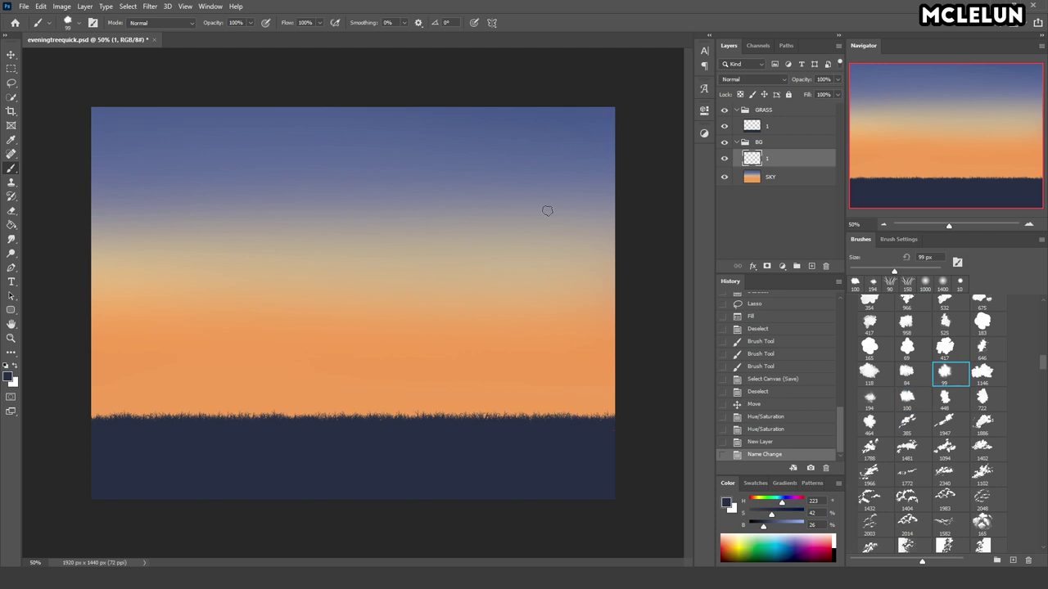
- Paint a dark cloud in the upper right sky, enlarging the brush to 300 px
{"action": "left_click_drag", "start_coordinate": [547, 210], "coordinate": [540, 214]}
{"action": "left_click", "coordinate": [536, 221]}
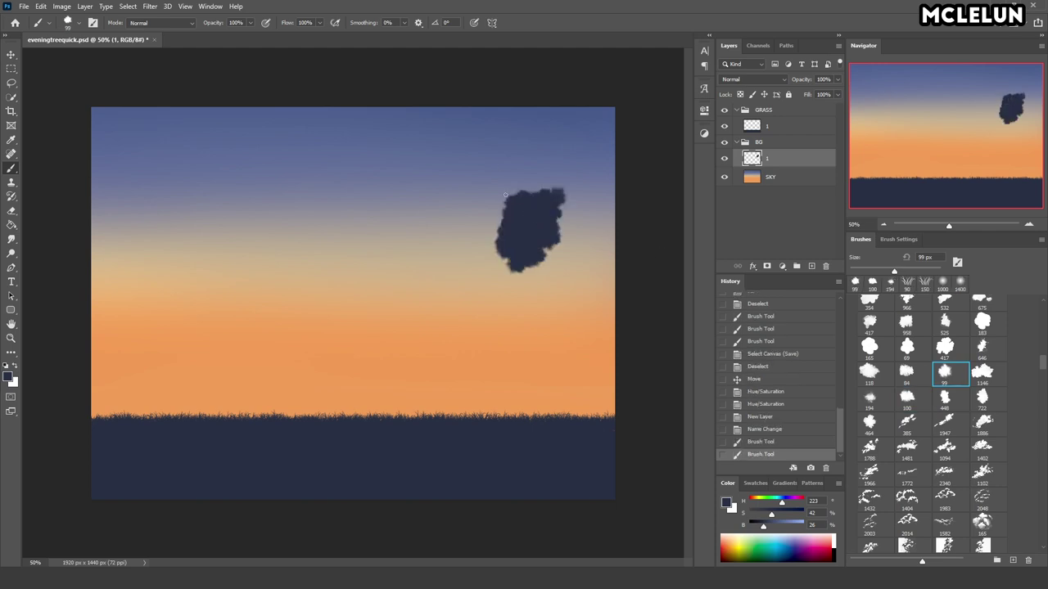
{"action": "mouse_move", "coordinate": [504, 246]}
{"action": "left_mouse_down"}
{"action": "mouse_move", "coordinate": [468, 234]}
{"action": "mouse_move", "coordinate": [426, 254]}
{"action": "left_mouse_up"}
{"action": "key", "text": "]"}
{"action": "mouse_move", "coordinate": [491, 189]}
{"action": "left_mouse_down"}
{"action": "mouse_move", "coordinate": [547, 204]}
{"action": "mouse_move", "coordinate": [481, 204]}
{"action": "left_mouse_up"}
{"action": "left_click", "coordinate": [482, 206]}
{"action": "left_click_drag", "start_coordinate": [554, 204], "coordinate": [568, 207]}
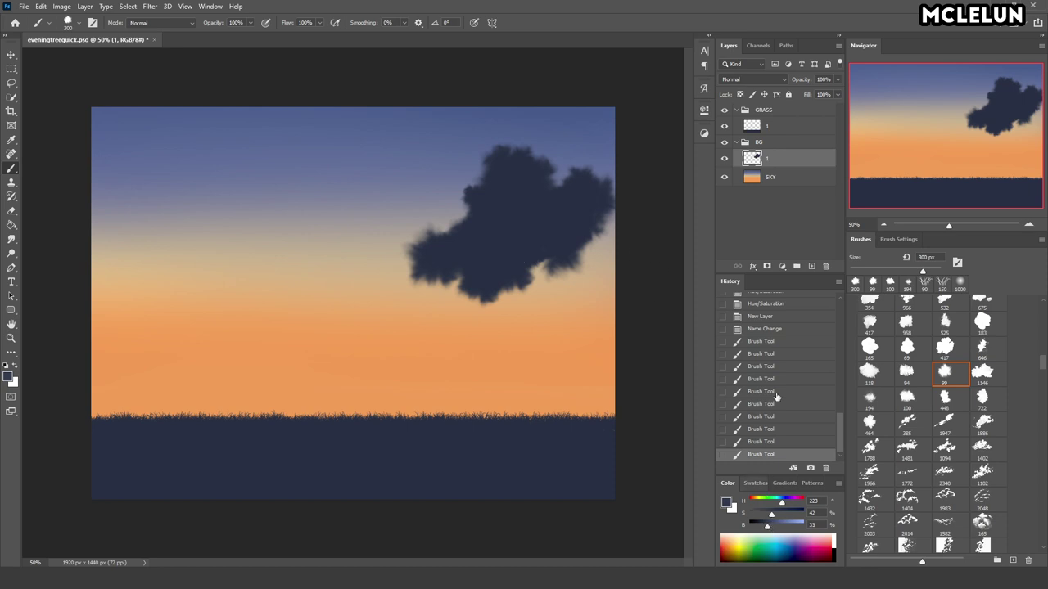
- Try a lighter blue fill on the locked cloud, then erase layer 1 completely
{"action": "left_click", "coordinate": [739, 94]}
{"action": "key", "text": "alt+BackSpace"}
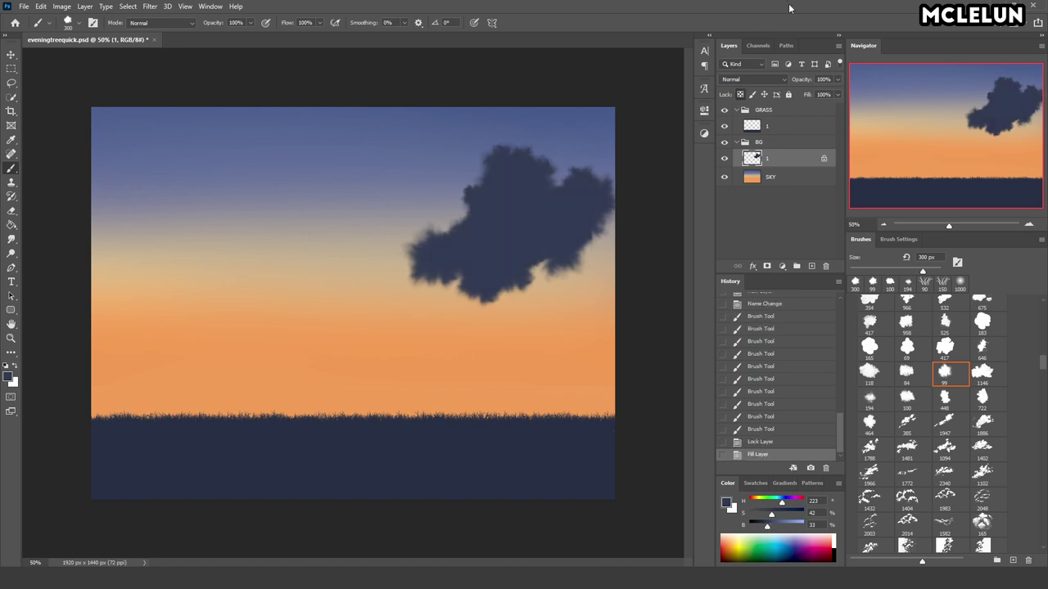
{"action": "key", "text": "ctrl+a"}
{"action": "key", "text": "Delete"}
{"action": "key", "text": "ctrl+d"}
{"action": "left_click", "coordinate": [740, 94]}
- Paint a large new dark cloud mid-sky with a 250 px brush
{"action": "mouse_move", "coordinate": [481, 225]}
{"action": "left_mouse_down"}
{"action": "mouse_move", "coordinate": [495, 217]}
{"action": "mouse_move", "coordinate": [466, 262]}
{"action": "mouse_move", "coordinate": [465, 227]}
{"action": "mouse_move", "coordinate": [430, 215]}
{"action": "left_mouse_up"}
{"action": "key", "text": "bracketleft"}
{"action": "mouse_move", "coordinate": [491, 201]}
{"action": "left_mouse_down"}
{"action": "mouse_move", "coordinate": [536, 205]}
{"action": "mouse_move", "coordinate": [479, 151]}
{"action": "left_mouse_up"}
{"action": "mouse_move", "coordinate": [548, 204]}
{"action": "left_mouse_down"}
{"action": "mouse_move", "coordinate": [563, 215]}
{"action": "mouse_move", "coordinate": [557, 163]}
{"action": "mouse_move", "coordinate": [533, 155]}
{"action": "left_mouse_up"}
{"action": "left_click_drag", "start_coordinate": [434, 204], "coordinate": [401, 254]}
{"action": "left_click", "coordinate": [457, 300]}
{"action": "left_click_drag", "start_coordinate": [486, 270], "coordinate": [457, 301]}
{"action": "mouse_move", "coordinate": [446, 262]}
{"action": "left_mouse_down"}
{"action": "mouse_move", "coordinate": [519, 237]}
{"action": "mouse_move", "coordinate": [503, 143]}
{"action": "left_mouse_up"}
{"action": "left_click_drag", "start_coordinate": [485, 194], "coordinate": [434, 151]}
- Paint more dark clouds on the left side and between the left and right clouds
{"action": "mouse_move", "coordinate": [270, 266]}
{"action": "left_mouse_down"}
{"action": "mouse_move", "coordinate": [217, 196]}
{"action": "mouse_move", "coordinate": [295, 205]}
{"action": "left_mouse_up"}
{"action": "mouse_move", "coordinate": [295, 213]}
{"action": "left_mouse_down"}
{"action": "mouse_move", "coordinate": [278, 249]}
{"action": "mouse_move", "coordinate": [316, 217]}
{"action": "left_mouse_up"}
{"action": "mouse_move", "coordinate": [315, 237]}
{"action": "left_mouse_down"}
{"action": "mouse_move", "coordinate": [288, 285]}
{"action": "mouse_move", "coordinate": [257, 270]}
{"action": "left_mouse_up"}
{"action": "left_click", "coordinate": [275, 319]}
{"action": "mouse_move", "coordinate": [357, 307]}
{"action": "left_mouse_down"}
{"action": "mouse_move", "coordinate": [339, 328]}
{"action": "mouse_move", "coordinate": [377, 321]}
{"action": "left_mouse_up"}
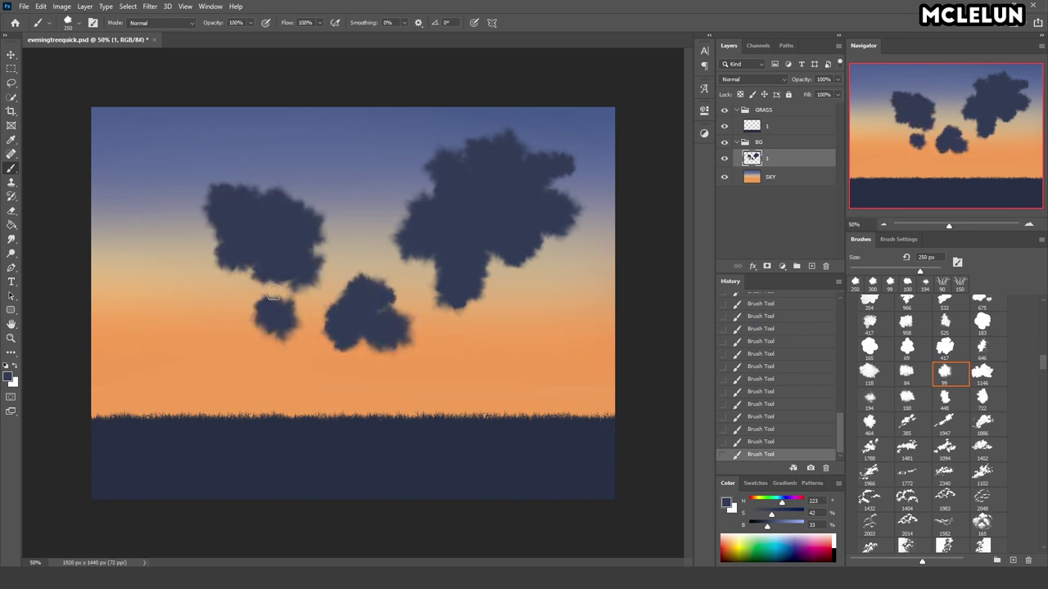
{"action": "mouse_move", "coordinate": [312, 262]}
{"action": "left_mouse_down"}
{"action": "mouse_move", "coordinate": [304, 216]}
{"action": "mouse_move", "coordinate": [273, 168]}
{"action": "mouse_move", "coordinate": [236, 141]}
{"action": "left_mouse_up"}
{"action": "mouse_move", "coordinate": [397, 185]}
{"action": "left_mouse_down"}
{"action": "mouse_move", "coordinate": [380, 182]}
{"action": "mouse_move", "coordinate": [401, 197]}
{"action": "left_mouse_up"}
{"action": "left_click_drag", "start_coordinate": [245, 145], "coordinate": [275, 131]}
{"action": "mouse_move", "coordinate": [172, 242]}
{"action": "left_mouse_down"}
{"action": "mouse_move", "coordinate": [187, 287]}
{"action": "mouse_move", "coordinate": [151, 262]}
{"action": "left_mouse_up"}
- Add a right-side cloud, small lower-left blobs, and a cloud along the top edge
{"action": "mouse_move", "coordinate": [540, 324]}
{"action": "left_mouse_down"}
{"action": "mouse_move", "coordinate": [568, 300]}
{"action": "mouse_move", "coordinate": [548, 334]}
{"action": "left_mouse_up"}
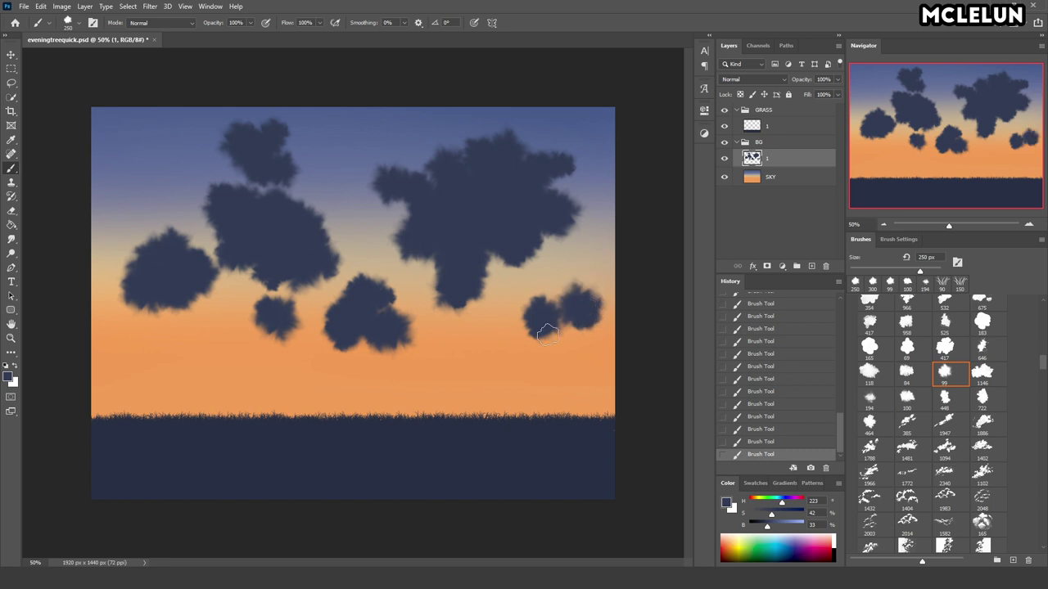
{"action": "mouse_move", "coordinate": [137, 168]}
{"action": "left_mouse_down"}
{"action": "mouse_move", "coordinate": [168, 180]}
{"action": "mouse_move", "coordinate": [139, 174]}
{"action": "left_mouse_up"}
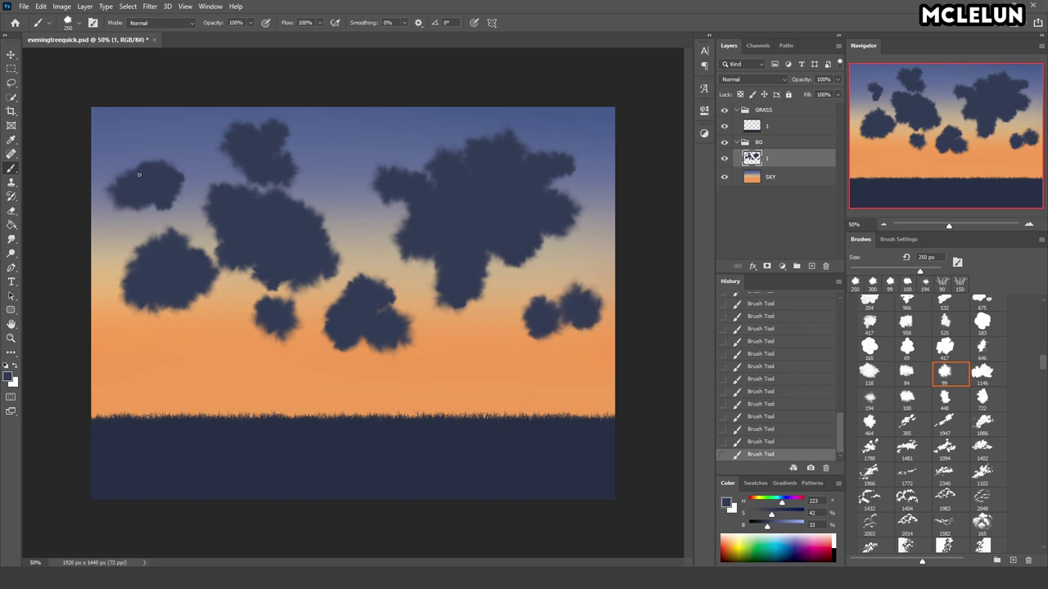
{"action": "left_click", "coordinate": [137, 166]}
{"action": "left_click", "coordinate": [229, 314]}
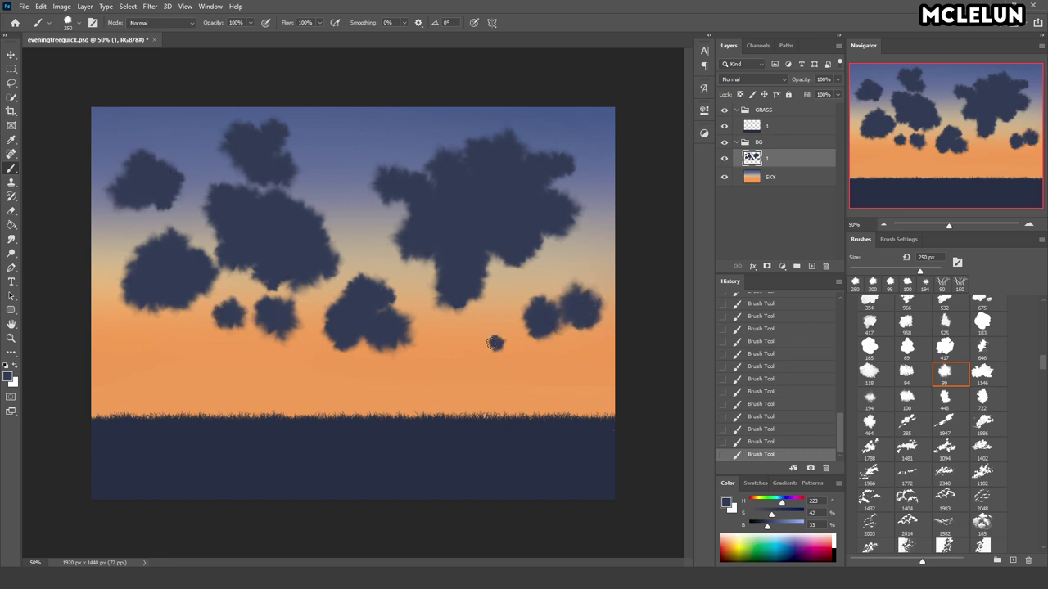
{"action": "left_click_drag", "start_coordinate": [496, 344], "coordinate": [495, 324]}
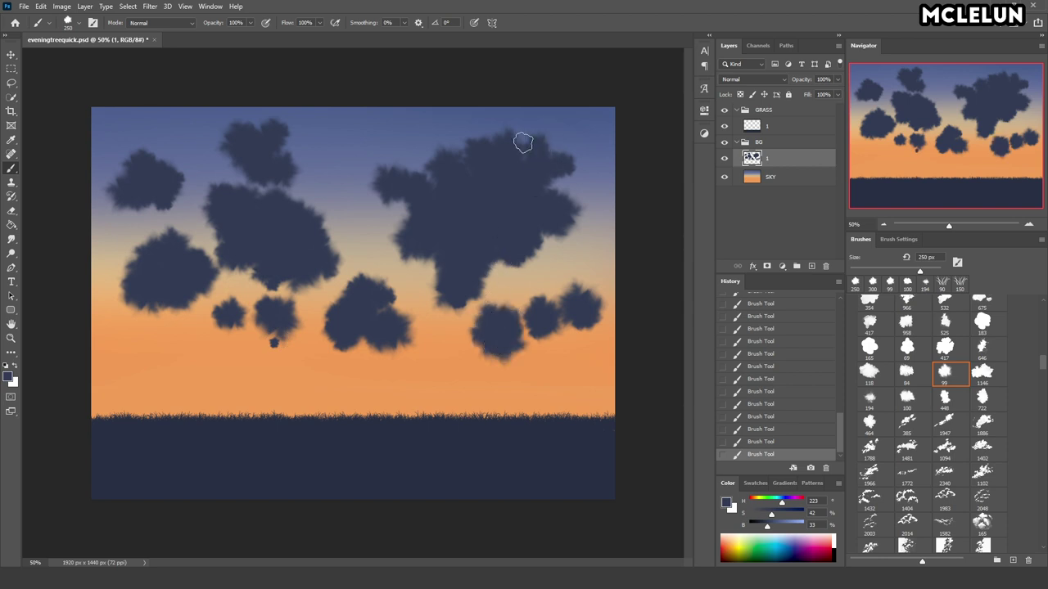
{"action": "mouse_move", "coordinate": [348, 135]}
{"action": "left_mouse_down"}
{"action": "mouse_move", "coordinate": [388, 115]}
{"action": "mouse_move", "coordinate": [383, 79]}
{"action": "left_mouse_up"}
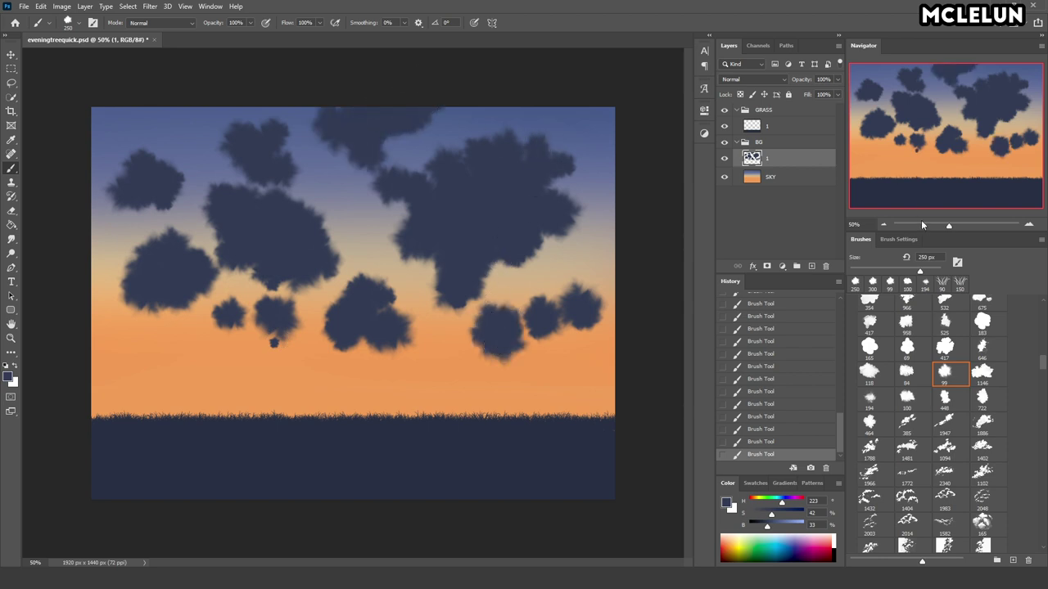
{"action": "left_click_drag", "start_coordinate": [948, 225], "coordinate": [940, 225]}
- Free-transform the cloud layer, stretching its sides outward and lowering its bottom toward the horizon
{"action": "key", "text": "ctrl+t"}
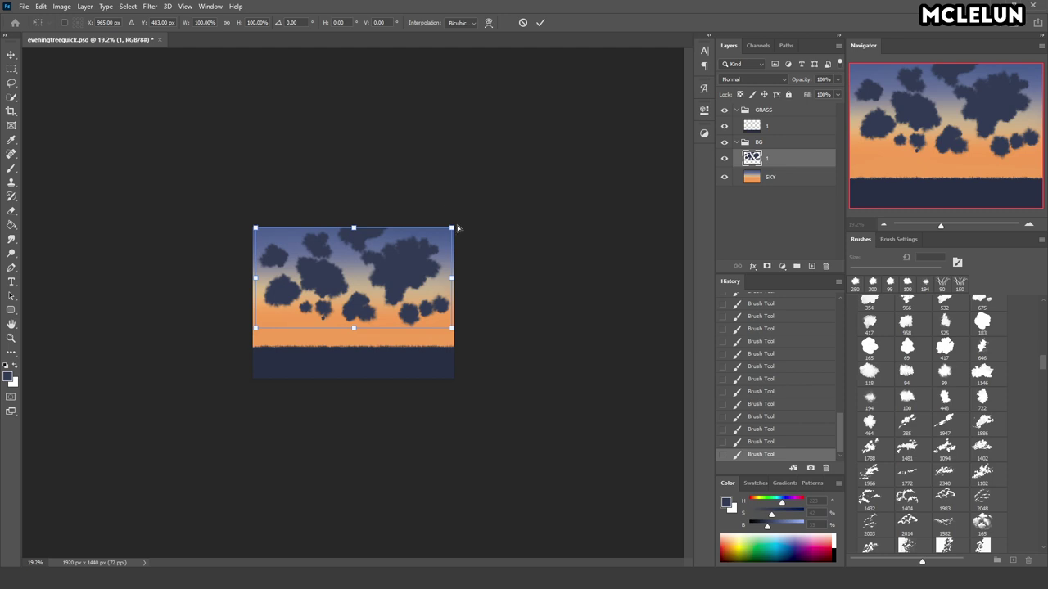
{"action": "left_click_drag", "start_coordinate": [452, 228], "coordinate": [645, 211]}
{"action": "mouse_move", "coordinate": [255, 228]}
{"action": "left_mouse_down"}
{"action": "mouse_move", "coordinate": [124, 265]}
{"action": "mouse_move", "coordinate": [93, 257]}
{"action": "left_mouse_up"}
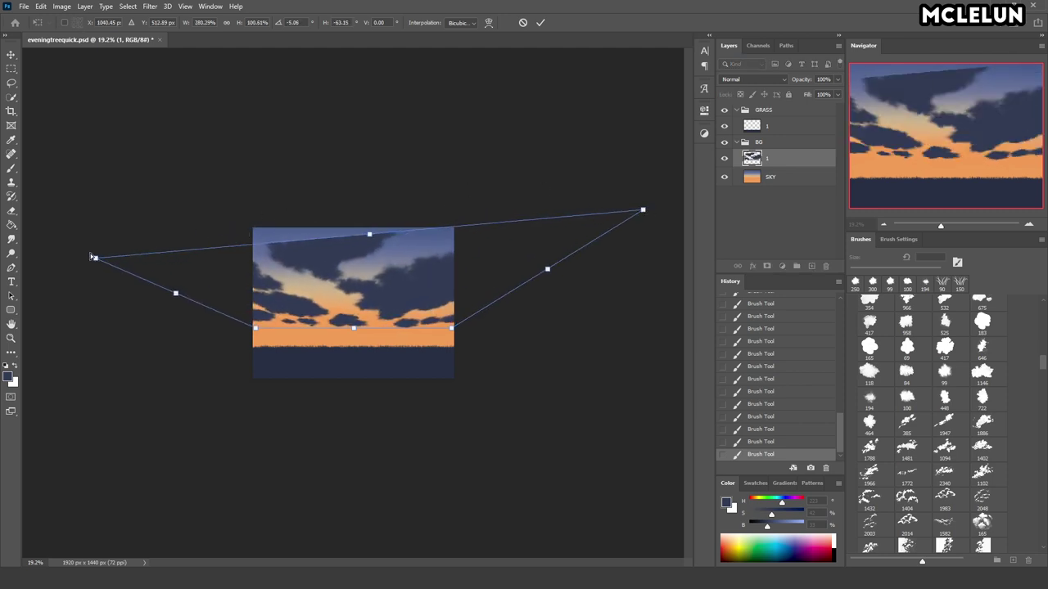
{"action": "mouse_move", "coordinate": [379, 236]}
{"action": "left_mouse_down"}
{"action": "mouse_move", "coordinate": [389, 217]}
{"action": "mouse_move", "coordinate": [383, 237]}
{"action": "mouse_move", "coordinate": [420, 241]}
{"action": "left_mouse_up"}
{"action": "mouse_move", "coordinate": [461, 306]}
{"action": "left_mouse_down"}
{"action": "mouse_move", "coordinate": [480, 306]}
{"action": "mouse_move", "coordinate": [461, 318]}
{"action": "mouse_move", "coordinate": [457, 299]}
{"action": "mouse_move", "coordinate": [431, 304]}
{"action": "left_mouse_up"}
{"action": "left_click_drag", "start_coordinate": [152, 273], "coordinate": [313, 235]}
{"action": "left_click_drag", "start_coordinate": [266, 305], "coordinate": [272, 307]}
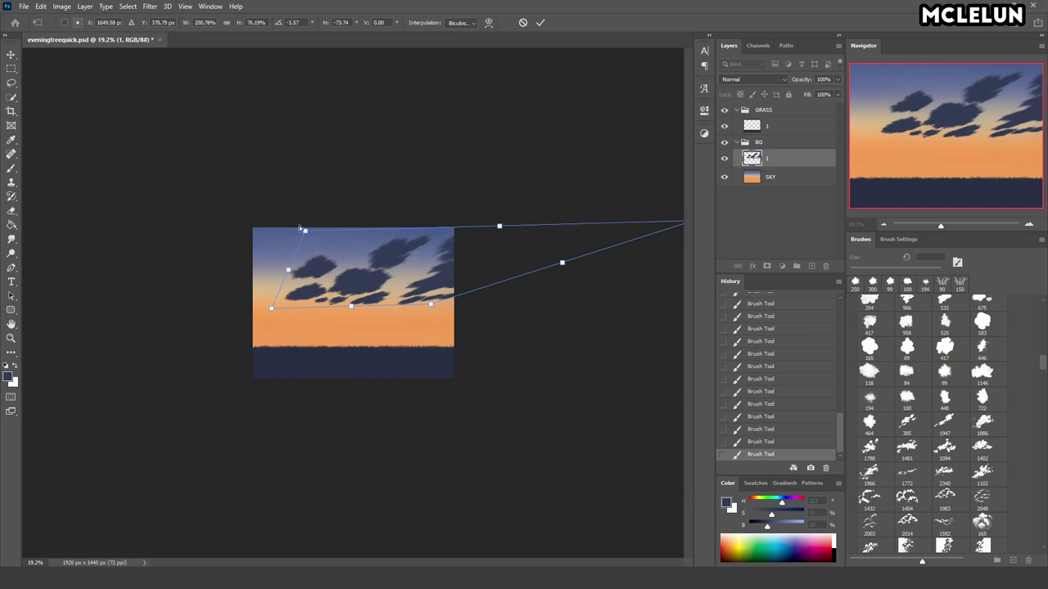
{"action": "left_click_drag", "start_coordinate": [313, 235], "coordinate": [25, 246]}
{"action": "left_click_drag", "start_coordinate": [359, 235], "coordinate": [435, 225]}
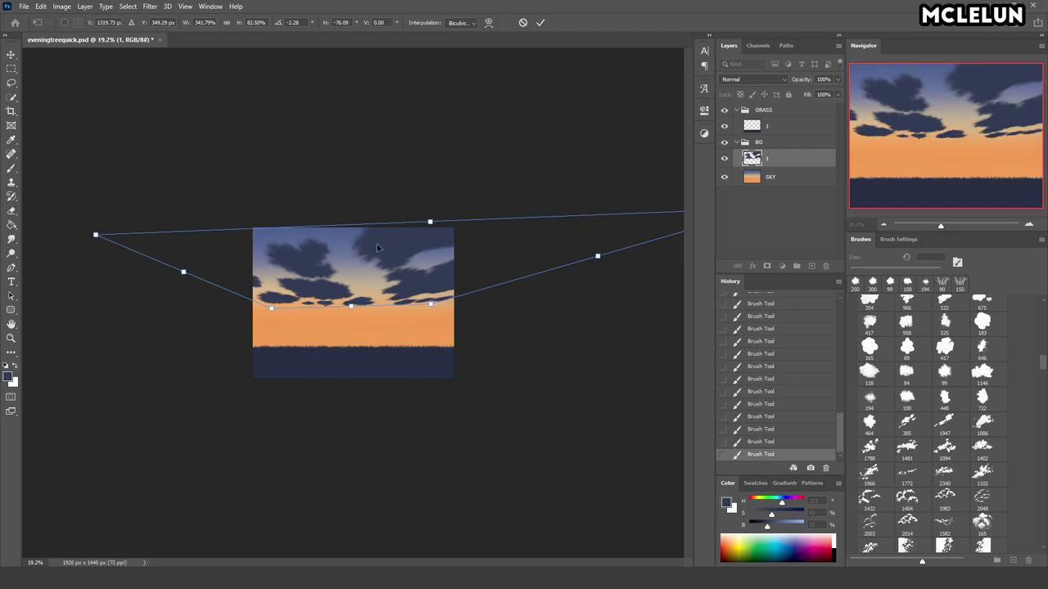
{"action": "left_click_drag", "start_coordinate": [435, 220], "coordinate": [518, 239]}
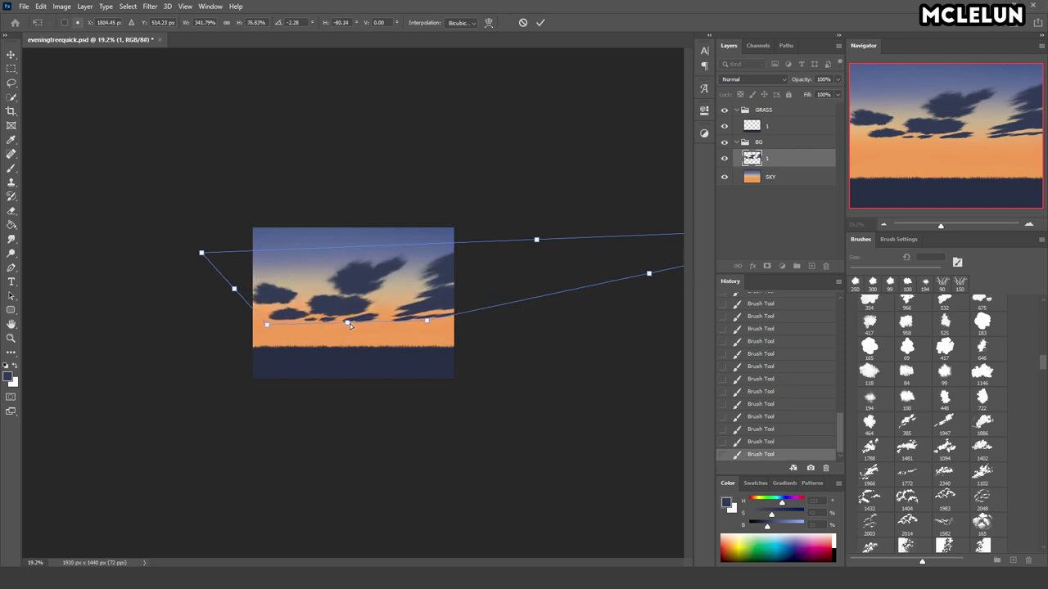
{"action": "left_click_drag", "start_coordinate": [352, 307], "coordinate": [344, 331]}
- Bend the clouds with Warp handles, undoing two missteps, and commit the warp
{"action": "left_click", "coordinate": [488, 24]}
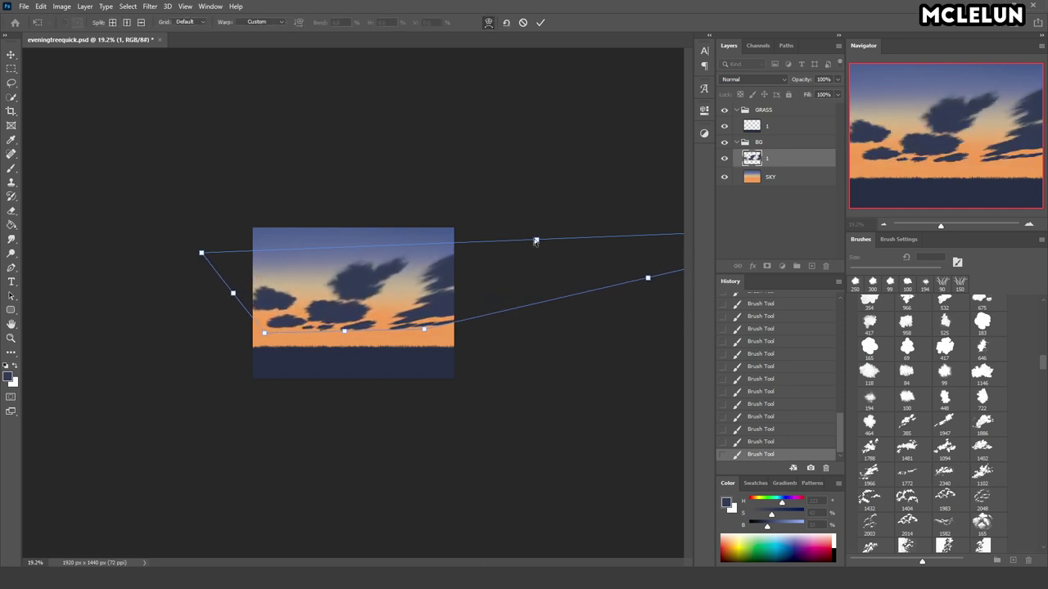
{"action": "left_click_drag", "start_coordinate": [538, 243], "coordinate": [543, 214]}
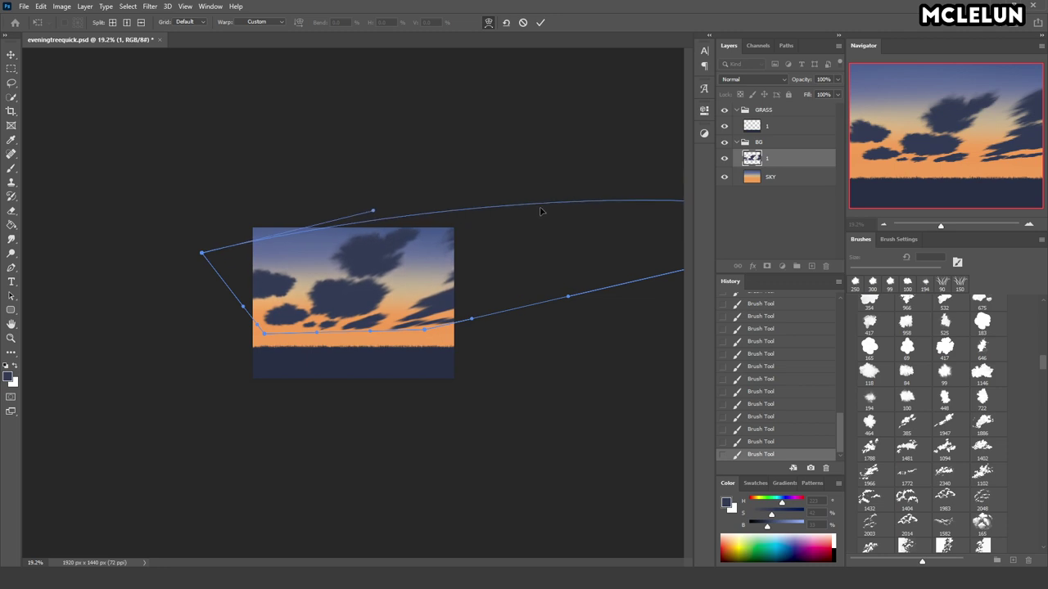
{"action": "left_click_drag", "start_coordinate": [373, 211], "coordinate": [308, 179]}
{"action": "left_click_drag", "start_coordinate": [368, 329], "coordinate": [370, 314]}
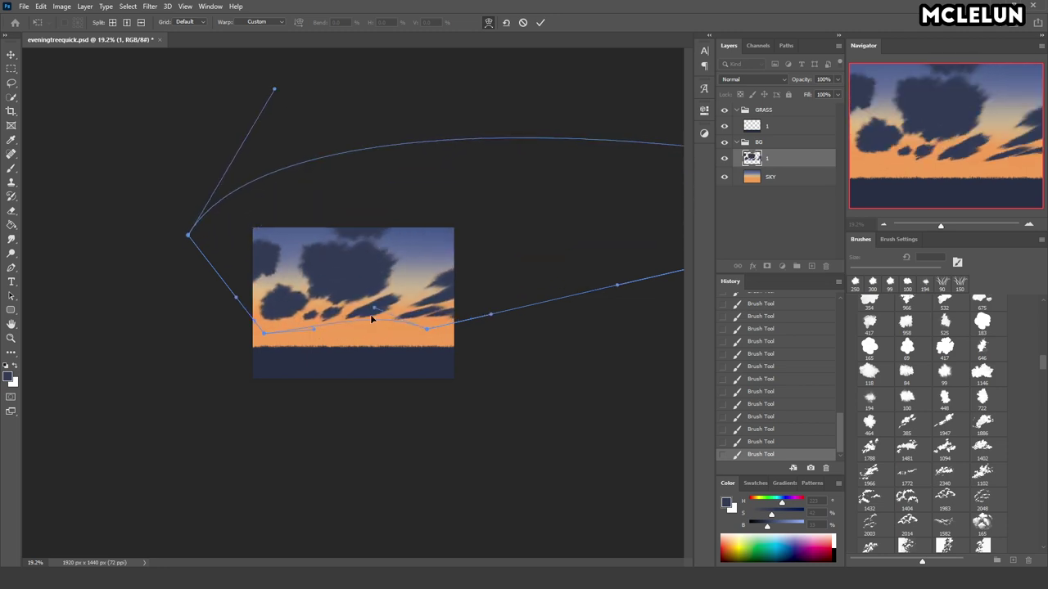
{"action": "key", "text": "ctrl+z"}
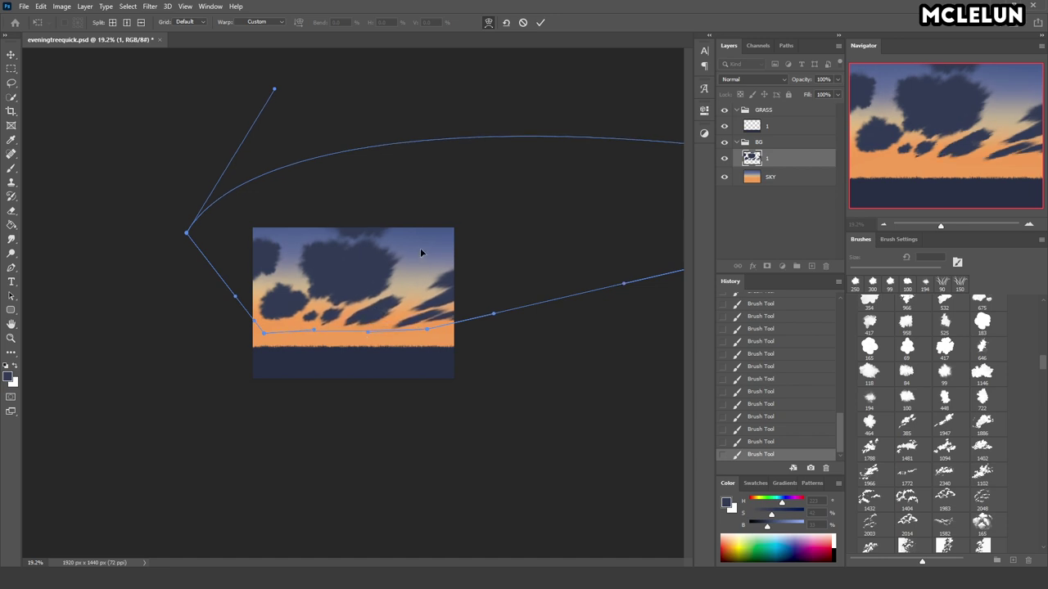
{"action": "key", "text": "ctrl+z"}
{"action": "mouse_move", "coordinate": [446, 238]}
{"action": "left_mouse_down"}
{"action": "mouse_move", "coordinate": [440, 250]}
{"action": "mouse_move", "coordinate": [440, 241]}
{"action": "mouse_move", "coordinate": [491, 247]}
{"action": "mouse_move", "coordinate": [402, 263]}
{"action": "left_mouse_up"}
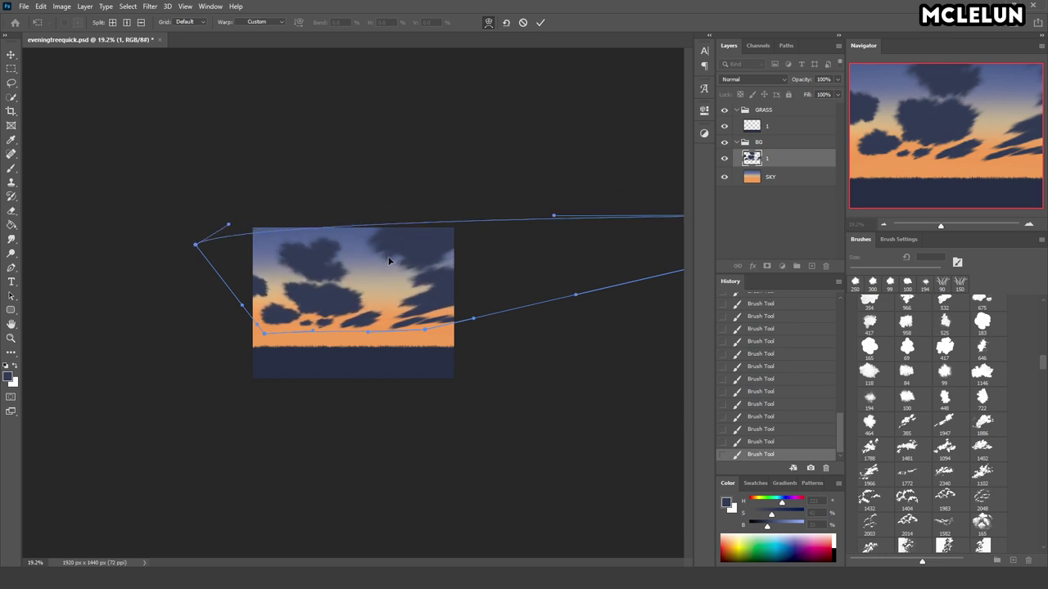
{"action": "key", "text": "Return"}
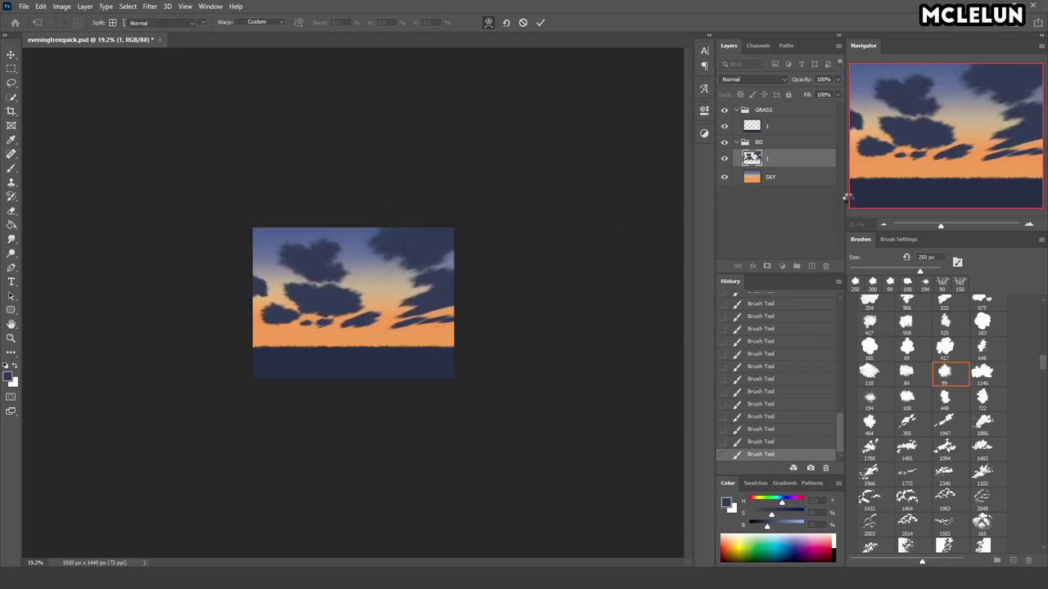
- Narrow the cloud layer to 56% width
{"action": "left_click_drag", "start_coordinate": [940, 225], "coordinate": [934, 225]}
{"action": "key", "text": "ctrl+t"}
{"action": "mouse_move", "coordinate": [498, 292]}
{"action": "left_mouse_down"}
{"action": "mouse_move", "coordinate": [412, 291]}
{"action": "mouse_move", "coordinate": [437, 264]}
{"action": "mouse_move", "coordinate": [419, 265]}
{"action": "left_mouse_up"}
{"action": "key", "text": "Return"}
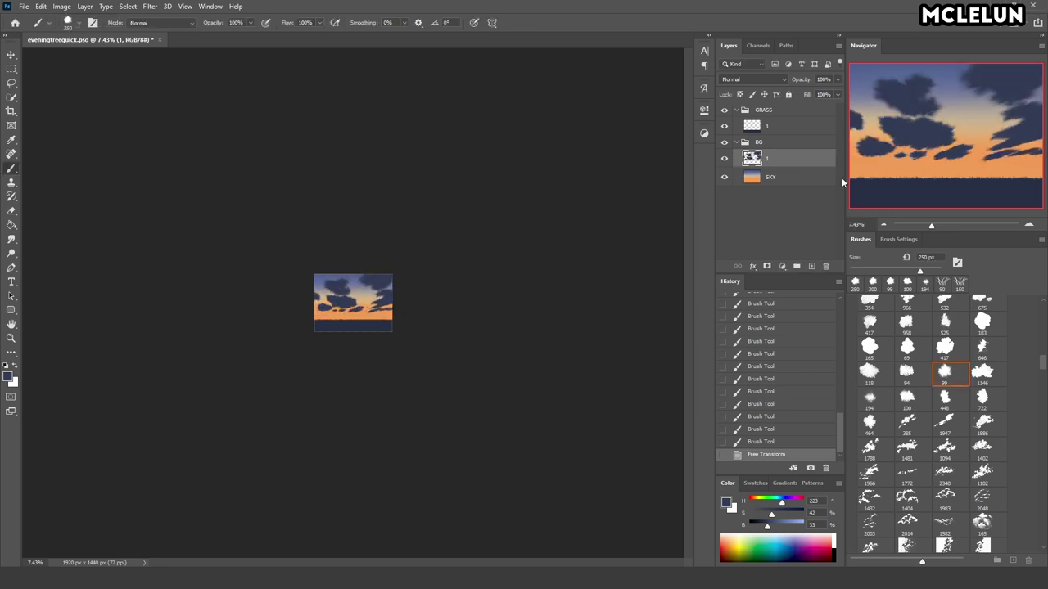
- Squash the clouds into a low band stretching past the right edge, then warp the right clouds upward
{"action": "left_click_drag", "start_coordinate": [933, 228], "coordinate": [947, 225]}
{"action": "key", "text": "e"}
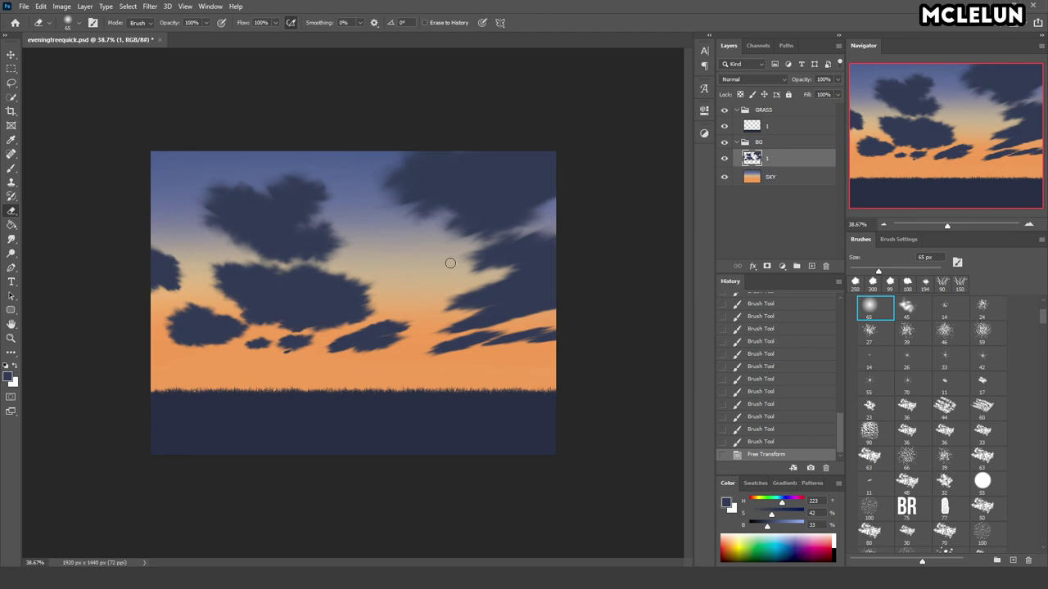
{"action": "key", "text": "ctrl+t"}
{"action": "left_click_drag", "start_coordinate": [95, 134], "coordinate": [214, 258]}
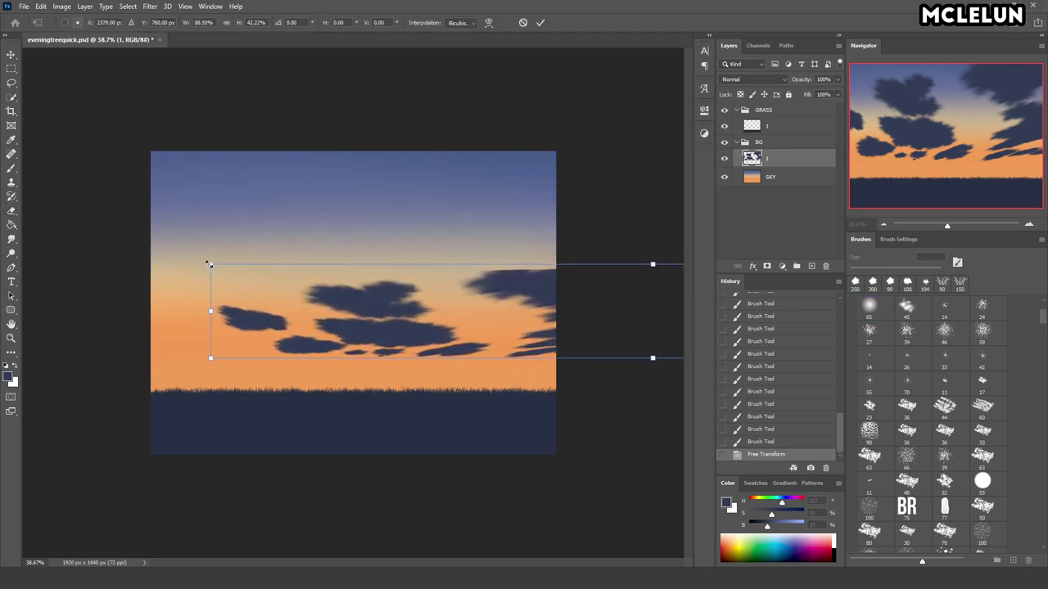
{"action": "mouse_move", "coordinate": [650, 265]}
{"action": "left_mouse_down"}
{"action": "mouse_move", "coordinate": [655, 257]}
{"action": "mouse_move", "coordinate": [543, 276]}
{"action": "mouse_move", "coordinate": [539, 264]}
{"action": "mouse_move", "coordinate": [627, 176]}
{"action": "left_mouse_up"}
{"action": "left_click", "coordinate": [489, 22]}
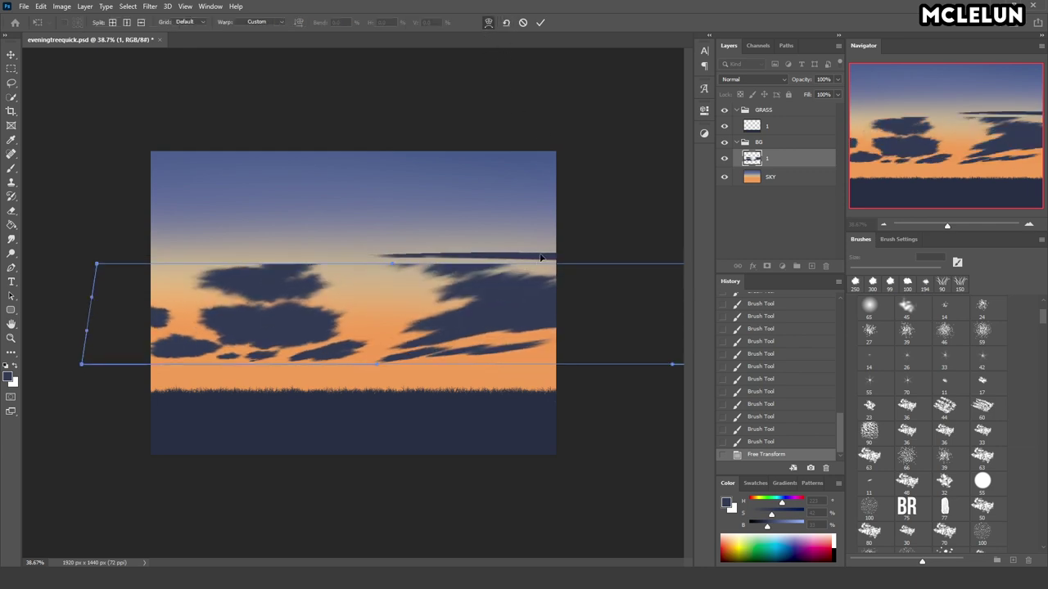
{"action": "left_click_drag", "start_coordinate": [532, 237], "coordinate": [496, 246]}
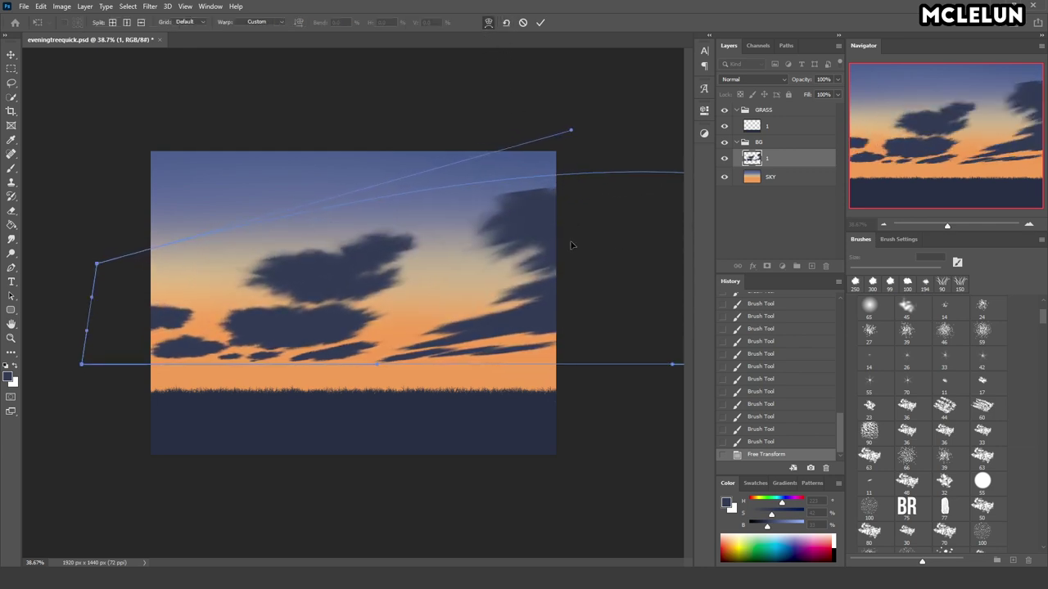
{"action": "key", "text": "Return"}
- Erase and repaint the upper-right cloud into a taller, puffier shape
{"action": "key", "text": "e"}
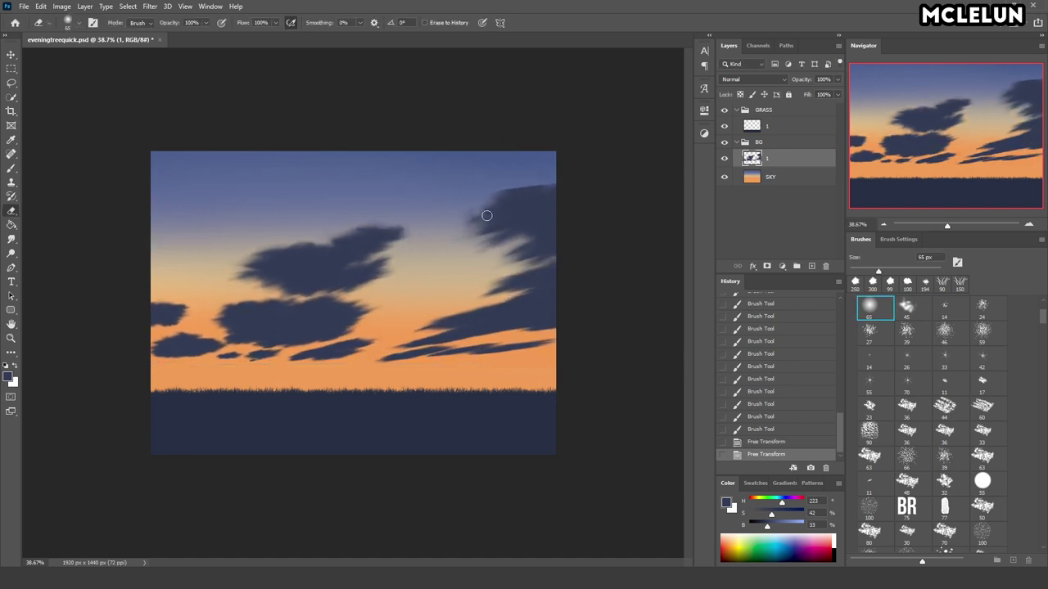
{"action": "left_click_drag", "start_coordinate": [486, 215], "coordinate": [486, 215]}
{"action": "key", "text": "b"}
{"action": "key", "text": "e"}
{"action": "mouse_move", "coordinate": [474, 237]}
{"action": "left_mouse_down"}
{"action": "mouse_move", "coordinate": [458, 193]}
{"action": "mouse_move", "coordinate": [500, 175]}
{"action": "left_mouse_up"}
{"action": "key", "text": "b"}
{"action": "left_click_drag", "start_coordinate": [543, 227], "coordinate": [517, 257]}
{"action": "key", "text": "e"}
{"action": "mouse_move", "coordinate": [491, 295]}
{"action": "left_mouse_down"}
{"action": "mouse_move", "coordinate": [458, 311]}
{"action": "mouse_move", "coordinate": [550, 304]}
{"action": "mouse_move", "coordinate": [516, 327]}
{"action": "left_mouse_up"}
{"action": "key", "text": "b"}
{"action": "mouse_move", "coordinate": [508, 303]}
{"action": "left_mouse_down"}
{"action": "mouse_move", "coordinate": [470, 327]}
{"action": "mouse_move", "coordinate": [540, 337]}
{"action": "left_mouse_up"}
- Dab several small cloud puffs mid-sky around the right cloud
{"action": "left_click", "coordinate": [418, 336]}
{"action": "key", "text": "e"}
{"action": "key", "text": "b"}
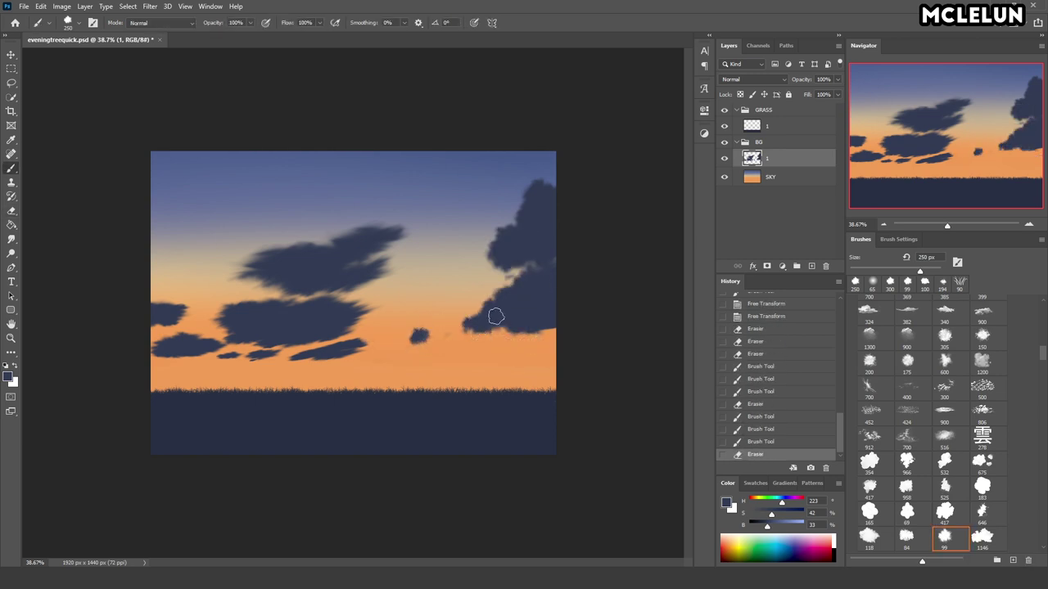
{"action": "left_click", "coordinate": [468, 317]}
{"action": "left_click", "coordinate": [332, 228]}
{"action": "left_click", "coordinate": [387, 239]}
{"action": "left_click", "coordinate": [467, 278]}
{"action": "left_click", "coordinate": [438, 296]}
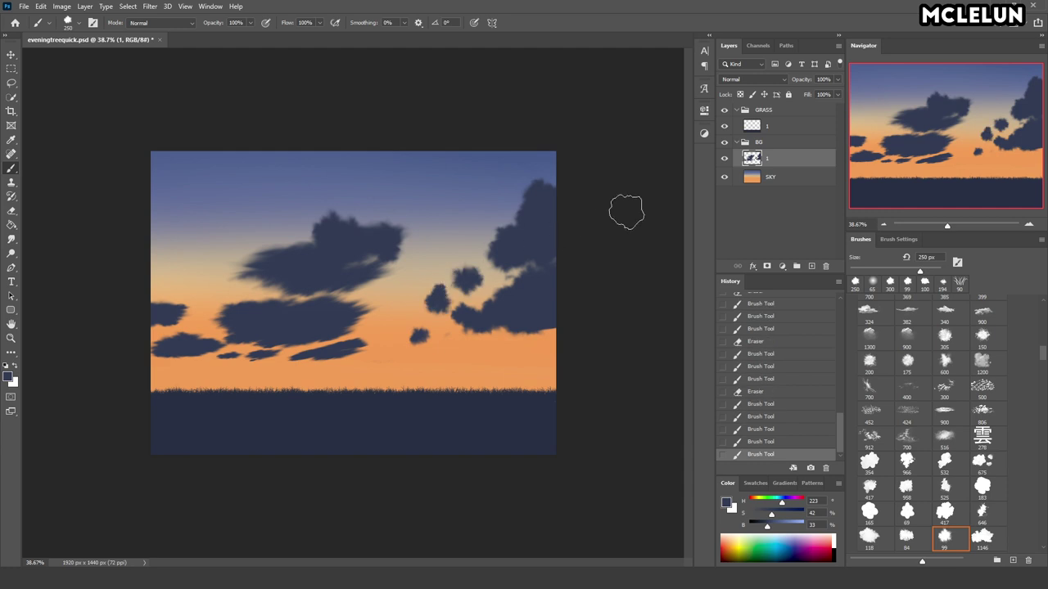
{"action": "left_click_drag", "start_coordinate": [947, 227], "coordinate": [943, 227]}
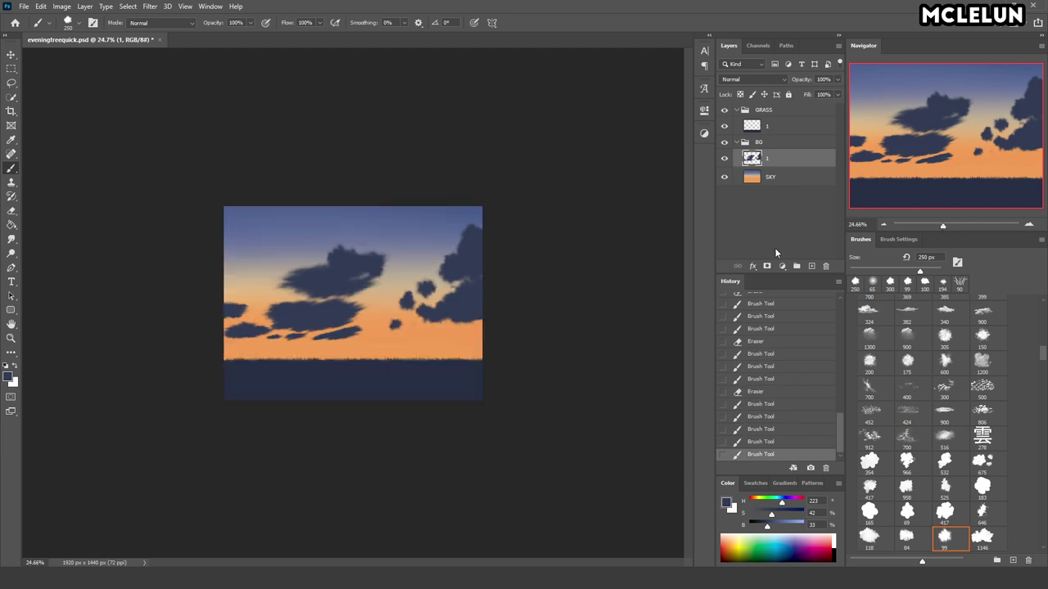
- Shrink the clouds into a small box and move them toward the canvas centre
{"action": "key", "text": "ctrl+t"}
{"action": "left_click_drag", "start_coordinate": [185, 220], "coordinate": [415, 314]}
{"action": "mouse_move", "coordinate": [561, 335]}
{"action": "left_mouse_down"}
{"action": "mouse_move", "coordinate": [399, 299]}
{"action": "mouse_move", "coordinate": [384, 251]}
{"action": "mouse_move", "coordinate": [505, 286]}
{"action": "left_mouse_up"}
{"action": "key", "text": "Return"}
{"action": "key", "text": "b"}
- Clear the cloud layer and paint new dark cloud dabs at upper right
{"action": "key", "text": "ctrl+a"}
{"action": "key", "text": "Delete"}
{"action": "key", "text": "ctrl+d"}
{"action": "left_click_drag", "start_coordinate": [473, 259], "coordinate": [468, 263]}
{"action": "left_click", "coordinate": [473, 268]}
{"action": "left_click", "coordinate": [435, 275]}
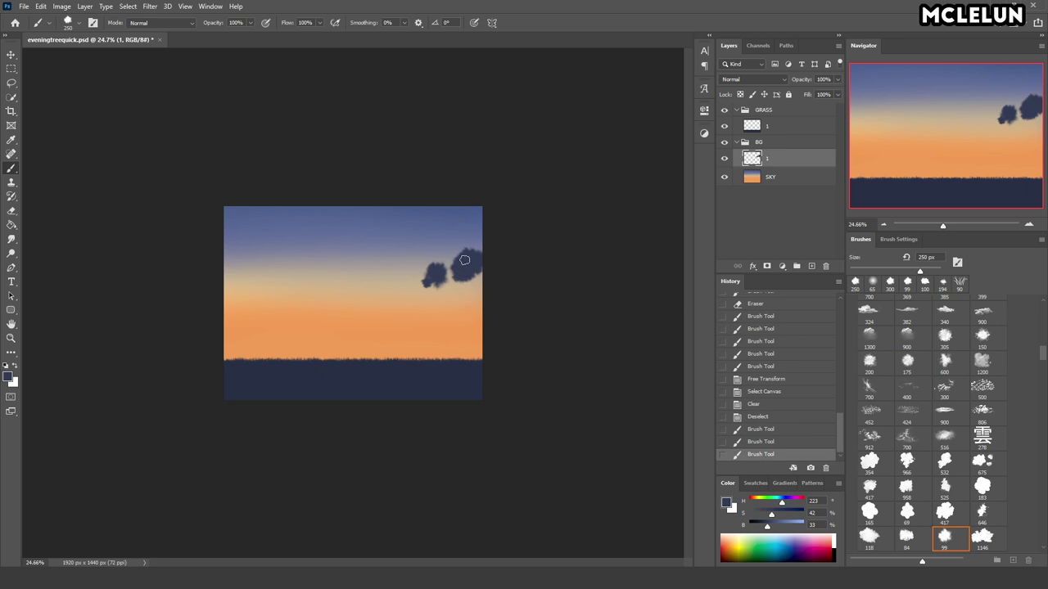
- Set Shape Dynamics Size Jitter control to Pen Pressure with 0% minimum diameter
{"action": "left_click", "coordinate": [899, 240]}
{"action": "left_click", "coordinate": [897, 287]}
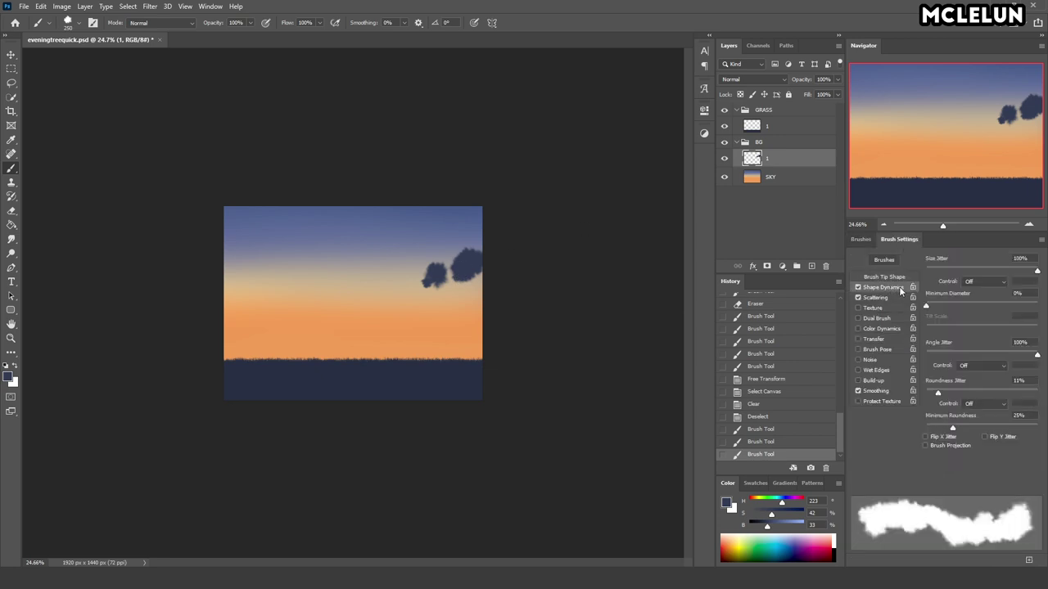
{"action": "left_click_drag", "start_coordinate": [952, 309], "coordinate": [982, 306]}
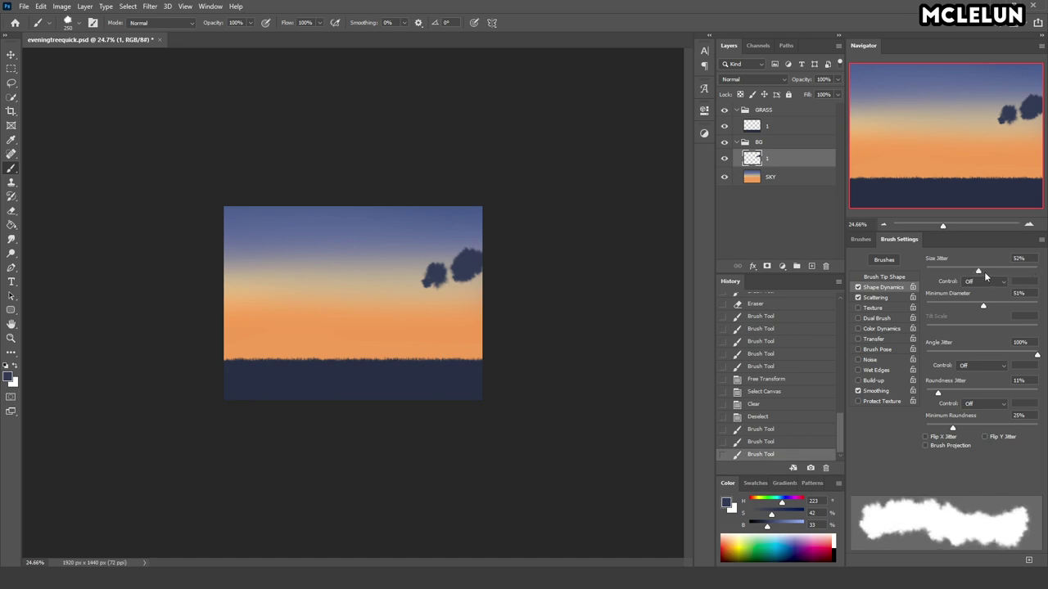
{"action": "key", "text": "Down"}
{"action": "key", "text": "Down"}
{"action": "left_click_drag", "start_coordinate": [983, 306], "coordinate": [928, 306]}
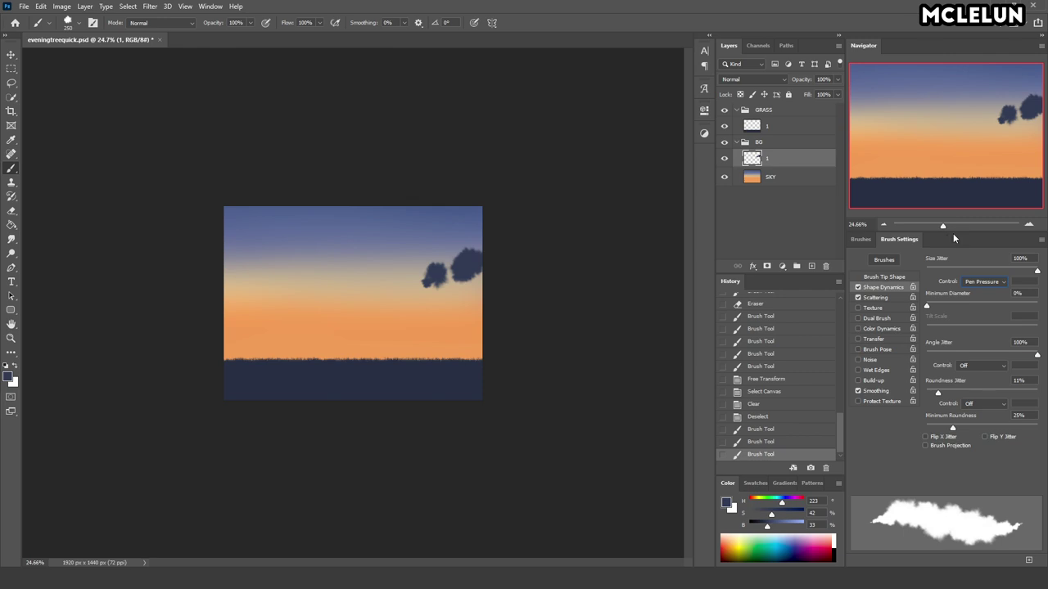
- Build the new cloud outward, down-left and up-right
{"action": "left_click_drag", "start_coordinate": [943, 225], "coordinate": [951, 225]}
{"action": "mouse_move", "coordinate": [516, 243]}
{"action": "left_mouse_down"}
{"action": "mouse_move", "coordinate": [491, 246]}
{"action": "mouse_move", "coordinate": [446, 281]}
{"action": "mouse_move", "coordinate": [463, 274]}
{"action": "mouse_move", "coordinate": [473, 238]}
{"action": "left_mouse_up"}
{"action": "mouse_move", "coordinate": [491, 197]}
{"action": "left_mouse_down"}
{"action": "mouse_move", "coordinate": [519, 222]}
{"action": "mouse_move", "coordinate": [565, 237]}
{"action": "mouse_move", "coordinate": [594, 183]}
{"action": "mouse_move", "coordinate": [620, 199]}
{"action": "mouse_move", "coordinate": [592, 234]}
{"action": "mouse_move", "coordinate": [603, 192]}
{"action": "mouse_move", "coordinate": [611, 235]}
{"action": "left_mouse_up"}
- Paint trial cloud puffs and set Shape Dynamics Minimum Diameter to 60%
{"action": "left_click_drag", "start_coordinate": [378, 259], "coordinate": [415, 246]}
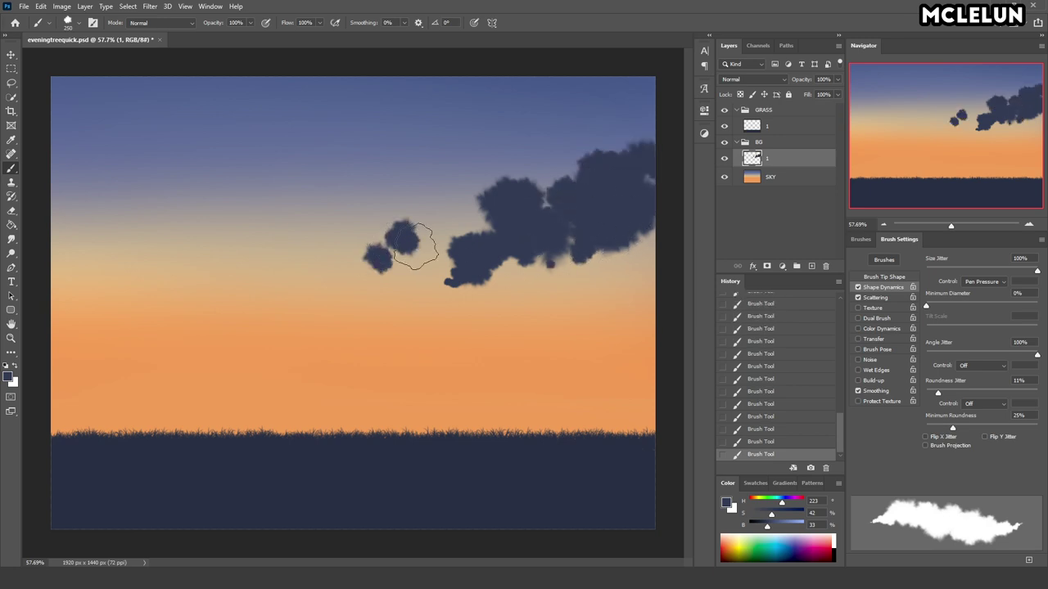
{"action": "mouse_move", "coordinate": [595, 101]}
{"action": "left_mouse_down"}
{"action": "mouse_move", "coordinate": [603, 52]}
{"action": "mouse_move", "coordinate": [554, 109]}
{"action": "left_mouse_up"}
{"action": "left_click_drag", "start_coordinate": [953, 303], "coordinate": [993, 305]}
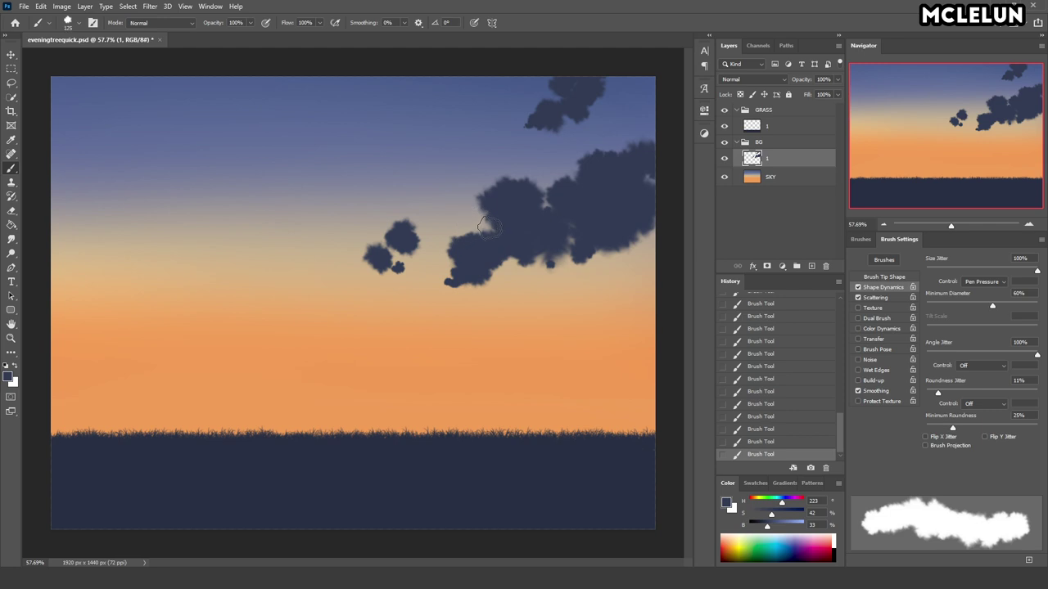
{"action": "left_click_drag", "start_coordinate": [489, 227], "coordinate": [461, 252]}
{"action": "left_click_drag", "start_coordinate": [388, 249], "coordinate": [384, 235]}
{"action": "left_click_drag", "start_coordinate": [391, 274], "coordinate": [379, 280]}
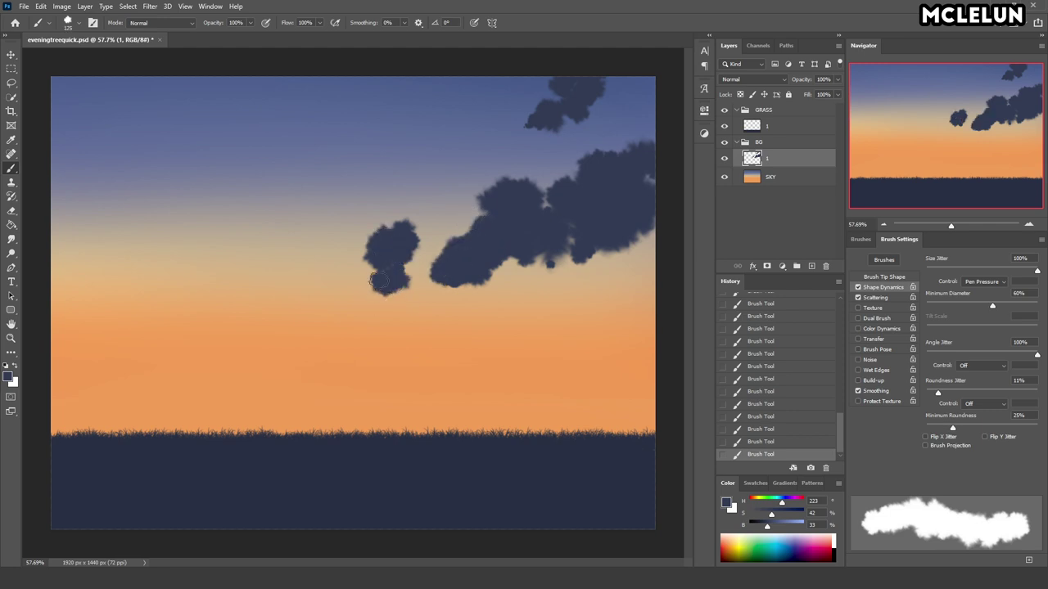
{"action": "left_click_drag", "start_coordinate": [563, 253], "coordinate": [564, 227]}
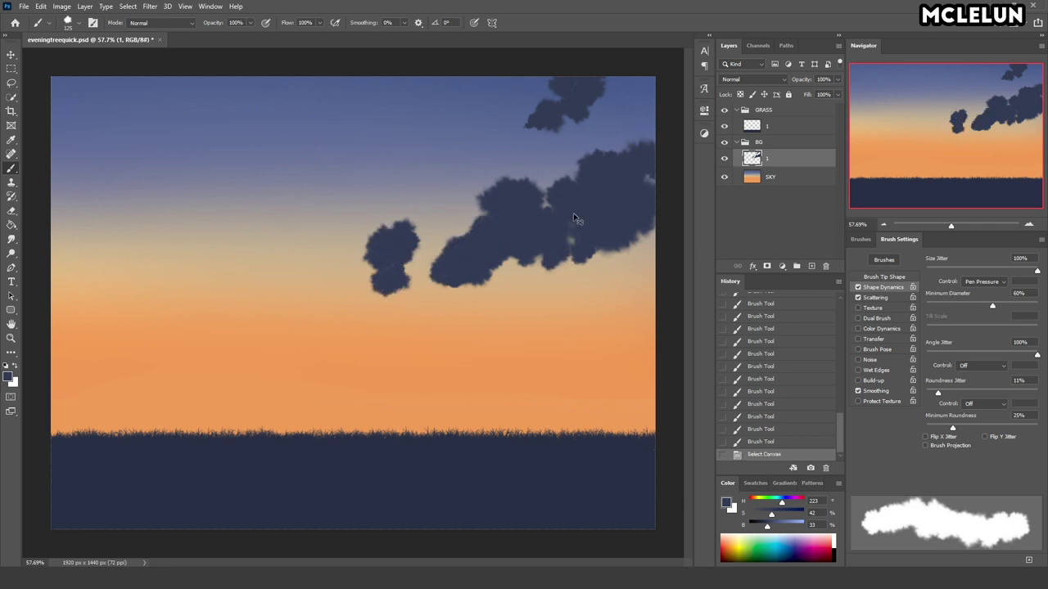
- Clear the trial clouds, then paint large clouds at upper right, left and mid-sky
{"action": "key", "text": "Delete"}
{"action": "key", "text": "ctrl+d"}
{"action": "mouse_move", "coordinate": [619, 138]}
{"action": "left_mouse_down"}
{"action": "mouse_move", "coordinate": [584, 180]}
{"action": "mouse_move", "coordinate": [532, 205]}
{"action": "mouse_move", "coordinate": [622, 196]}
{"action": "mouse_move", "coordinate": [618, 134]}
{"action": "mouse_move", "coordinate": [624, 156]}
{"action": "mouse_move", "coordinate": [578, 159]}
{"action": "mouse_move", "coordinate": [591, 217]}
{"action": "left_mouse_up"}
{"action": "mouse_move", "coordinate": [491, 225]}
{"action": "left_mouse_down"}
{"action": "mouse_move", "coordinate": [471, 243]}
{"action": "mouse_move", "coordinate": [429, 247]}
{"action": "left_mouse_up"}
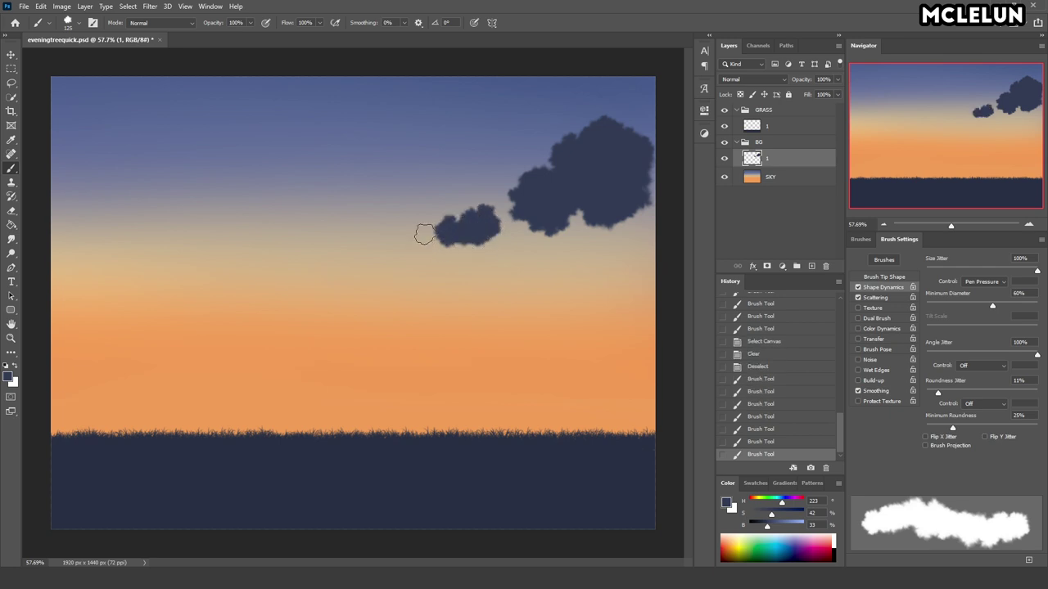
{"action": "mouse_move", "coordinate": [479, 157]}
{"action": "left_mouse_down"}
{"action": "mouse_move", "coordinate": [499, 160]}
{"action": "mouse_move", "coordinate": [455, 174]}
{"action": "left_mouse_up"}
{"action": "mouse_move", "coordinate": [248, 213]}
{"action": "left_mouse_down"}
{"action": "mouse_move", "coordinate": [262, 201]}
{"action": "mouse_move", "coordinate": [213, 167]}
{"action": "mouse_move", "coordinate": [211, 145]}
{"action": "mouse_move", "coordinate": [184, 115]}
{"action": "left_mouse_up"}
{"action": "mouse_move", "coordinate": [303, 168]}
{"action": "left_mouse_down"}
{"action": "mouse_move", "coordinate": [335, 168]}
{"action": "mouse_move", "coordinate": [348, 201]}
{"action": "mouse_move", "coordinate": [383, 230]}
{"action": "left_mouse_up"}
- Build a large left cloud, a top-edge cloud and a merged right-edge cloud
{"action": "mouse_move", "coordinate": [138, 219]}
{"action": "left_mouse_down"}
{"action": "mouse_move", "coordinate": [151, 213]}
{"action": "mouse_move", "coordinate": [56, 213]}
{"action": "mouse_move", "coordinate": [90, 239]}
{"action": "left_mouse_up"}
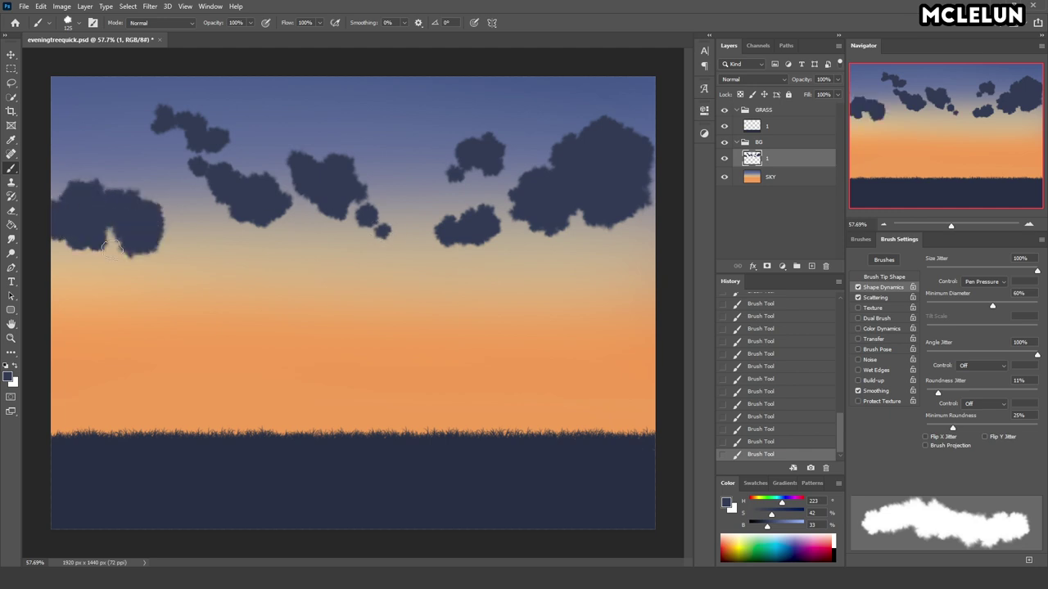
{"action": "left_click_drag", "start_coordinate": [164, 250], "coordinate": [173, 256]}
{"action": "mouse_move", "coordinate": [118, 205]}
{"action": "left_mouse_down"}
{"action": "mouse_move", "coordinate": [105, 178]}
{"action": "mouse_move", "coordinate": [82, 168]}
{"action": "left_mouse_up"}
{"action": "left_click_drag", "start_coordinate": [424, 99], "coordinate": [405, 102]}
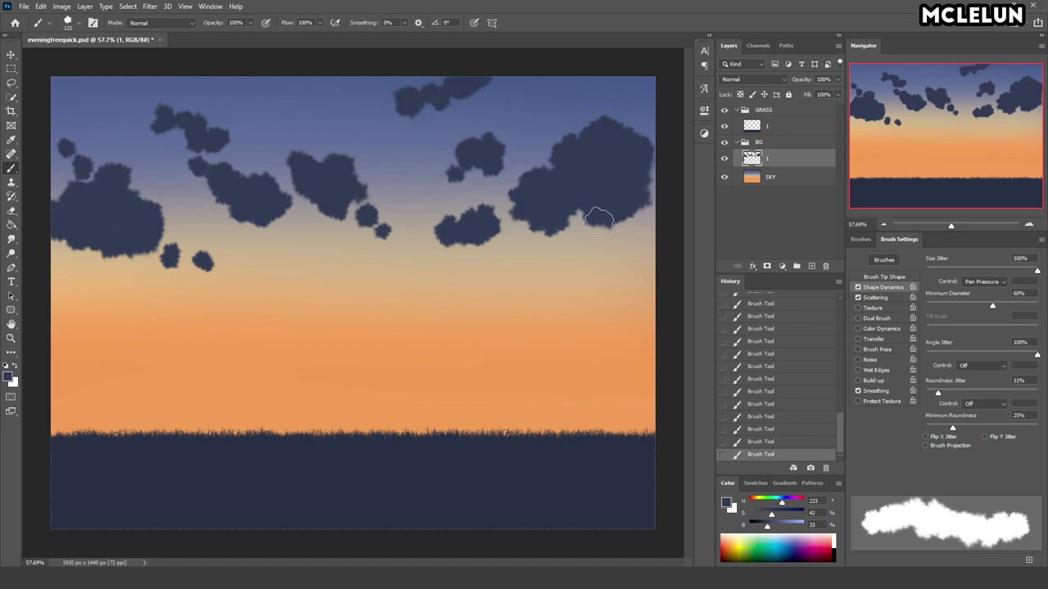
{"action": "left_click_drag", "start_coordinate": [655, 269], "coordinate": [588, 288]}
{"action": "left_click_drag", "start_coordinate": [642, 249], "coordinate": [629, 282]}
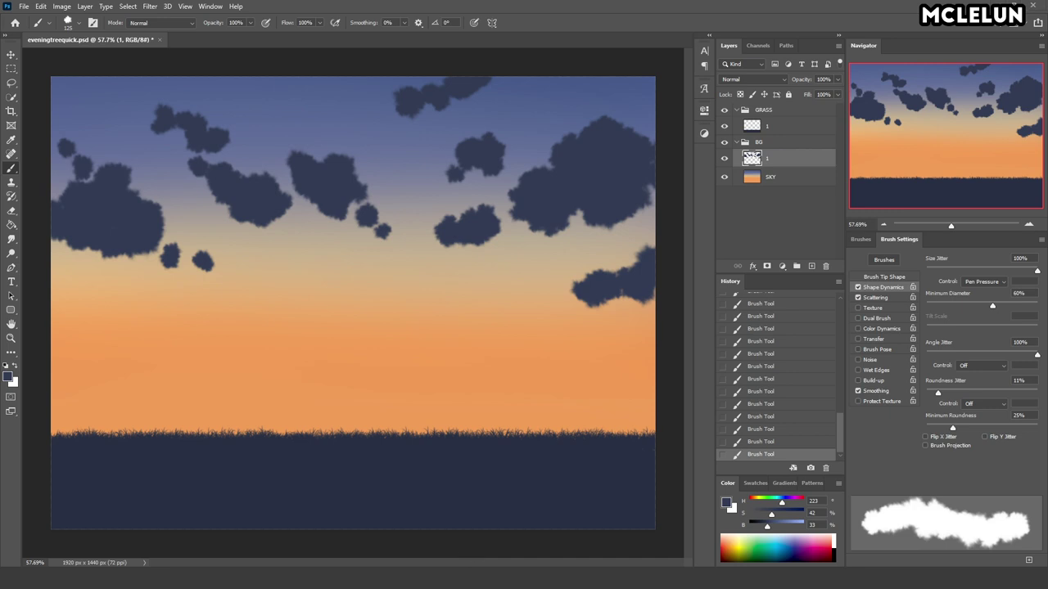
{"action": "mouse_move", "coordinate": [593, 299]}
{"action": "left_mouse_down"}
{"action": "mouse_move", "coordinate": [528, 315]}
{"action": "mouse_move", "coordinate": [602, 278]}
{"action": "left_mouse_up"}
- Add a lower row of clouds at left and centre, and fill out the upper clouds
{"action": "mouse_move", "coordinate": [112, 304]}
{"action": "left_mouse_down"}
{"action": "mouse_move", "coordinate": [201, 328]}
{"action": "mouse_move", "coordinate": [255, 307]}
{"action": "mouse_move", "coordinate": [253, 296]}
{"action": "mouse_move", "coordinate": [277, 321]}
{"action": "left_mouse_up"}
{"action": "left_click_drag", "start_coordinate": [951, 225], "coordinate": [945, 226]}
{"action": "mouse_move", "coordinate": [395, 301]}
{"action": "left_mouse_down"}
{"action": "mouse_move", "coordinate": [413, 304]}
{"action": "mouse_move", "coordinate": [349, 314]}
{"action": "left_mouse_up"}
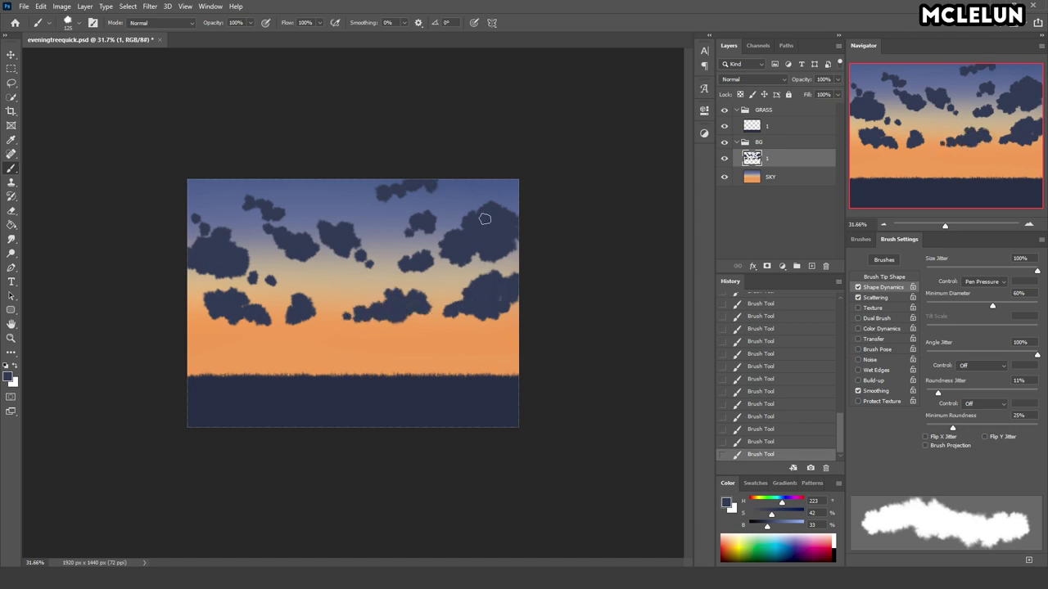
{"action": "left_click_drag", "start_coordinate": [483, 216], "coordinate": [512, 196]}
{"action": "left_click_drag", "start_coordinate": [229, 238], "coordinate": [219, 218]}
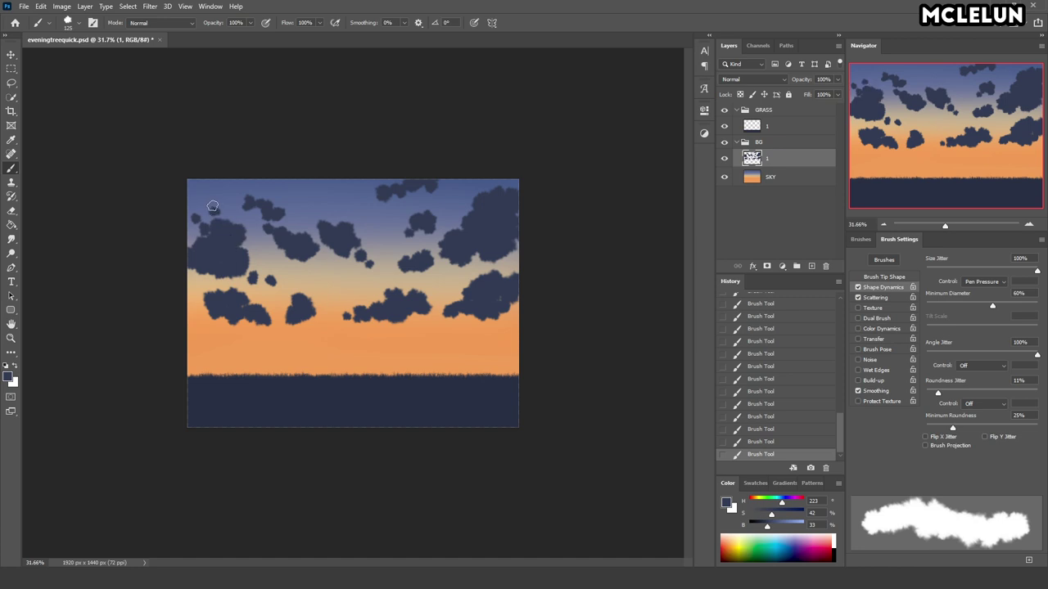
- Cancel a first transform of the cloud layer and apply a canvas crop
{"action": "key", "text": "ctrl+t"}
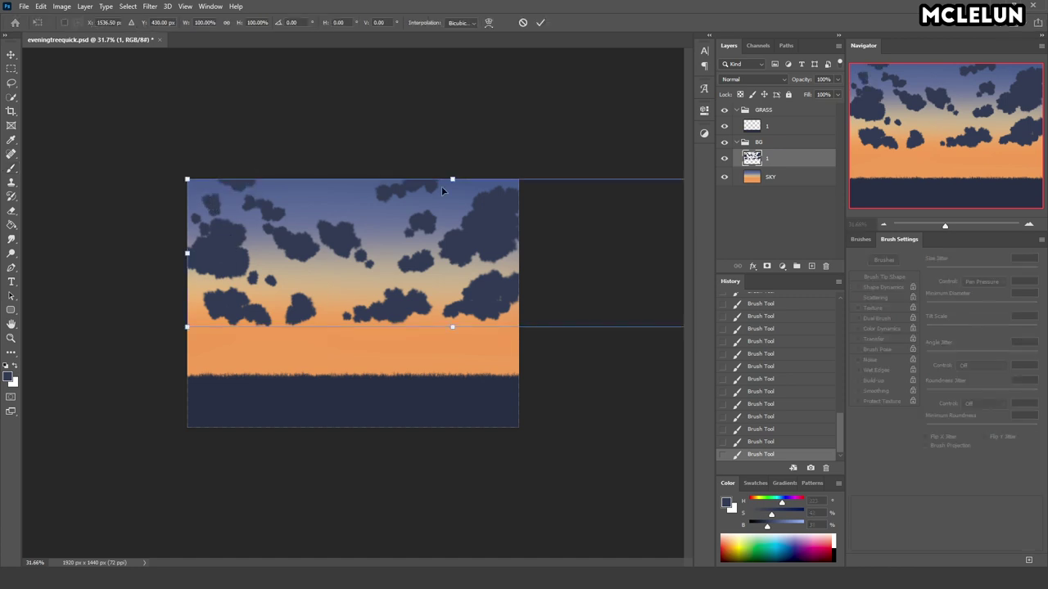
{"action": "left_click_drag", "start_coordinate": [622, 242], "coordinate": [492, 232]}
{"action": "key", "text": "Escape"}
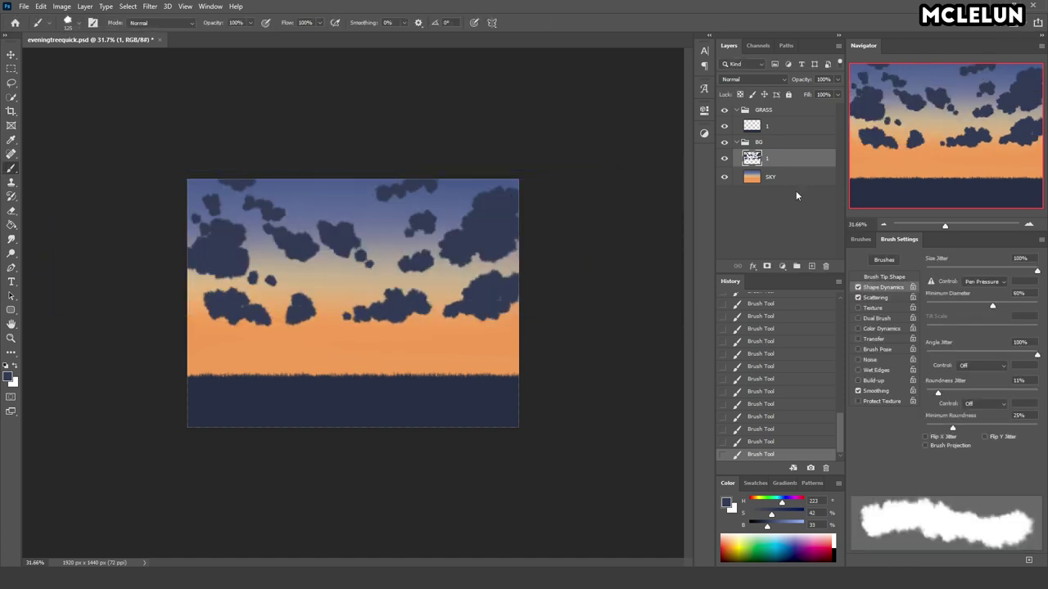
{"action": "key", "text": "c"}
{"action": "key", "text": "Return"}
- Free-transform the clouds, pulling the top corners outward into a trapezoid
{"action": "key", "text": "ctrl+t"}
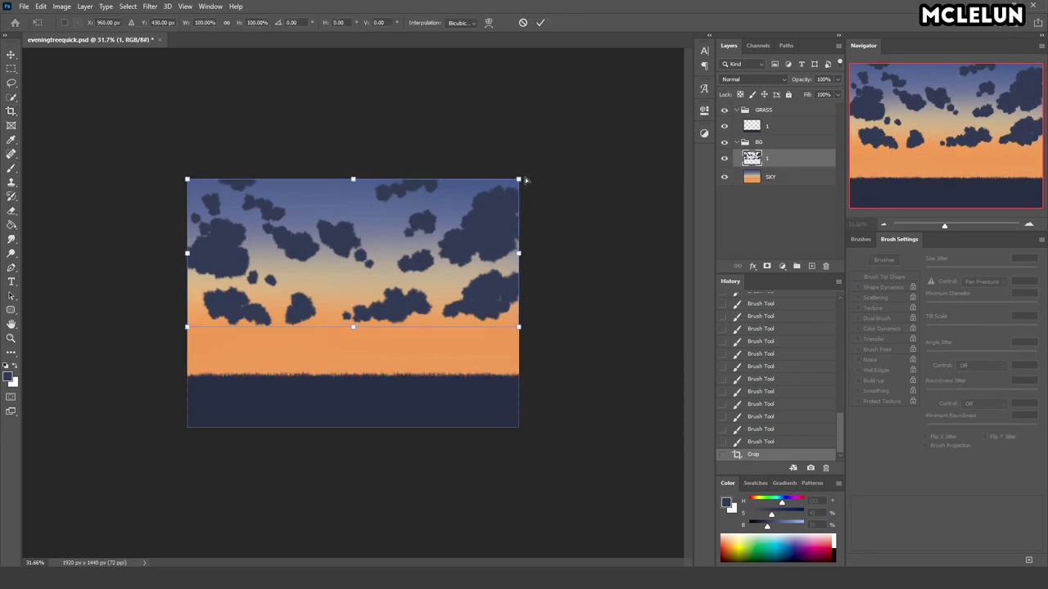
{"action": "left_click_drag", "start_coordinate": [524, 180], "coordinate": [494, 183]}
{"action": "left_click_drag", "start_coordinate": [227, 203], "coordinate": [156, 199]}
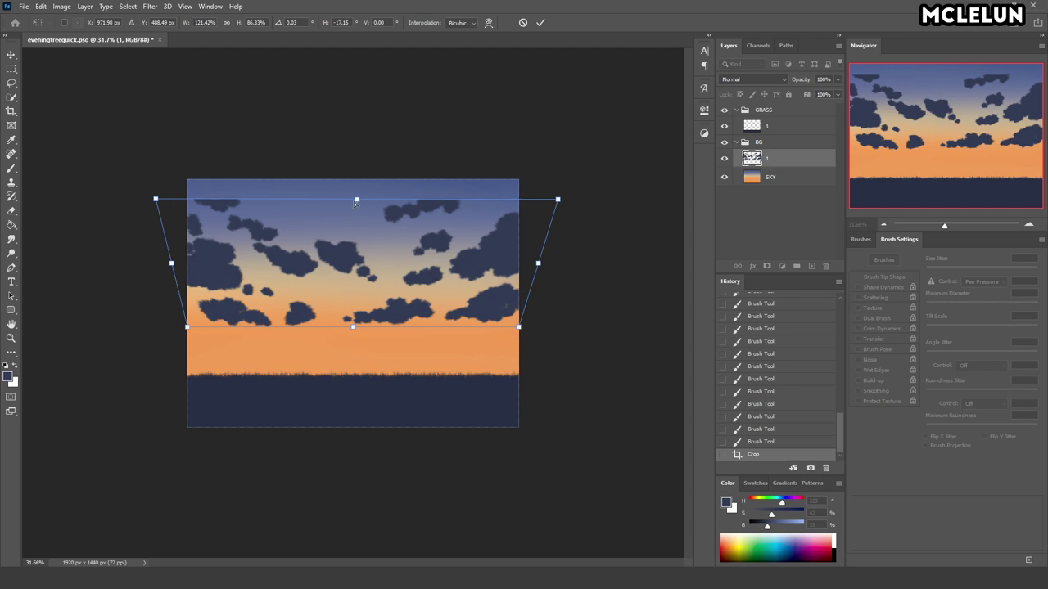
{"action": "left_click_drag", "start_coordinate": [353, 202], "coordinate": [352, 180]}
- Warp the clouds, bowing the top edge upward and curving the bottom edge
{"action": "left_click", "coordinate": [487, 23]}
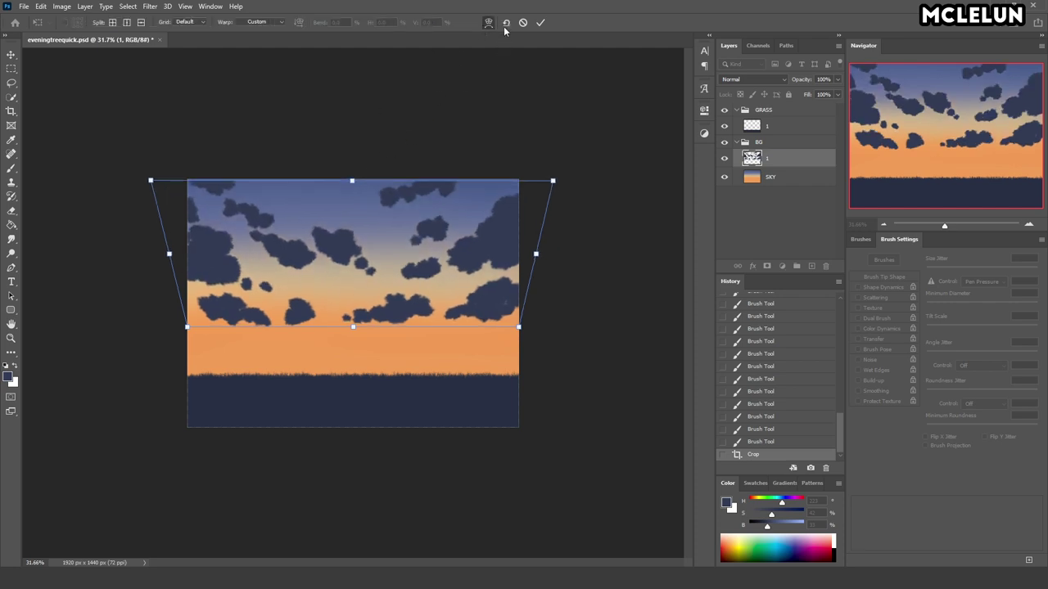
{"action": "mouse_move", "coordinate": [349, 276]}
{"action": "left_mouse_down"}
{"action": "mouse_move", "coordinate": [348, 303]}
{"action": "mouse_move", "coordinate": [372, 231]}
{"action": "mouse_move", "coordinate": [394, 233]}
{"action": "left_mouse_up"}
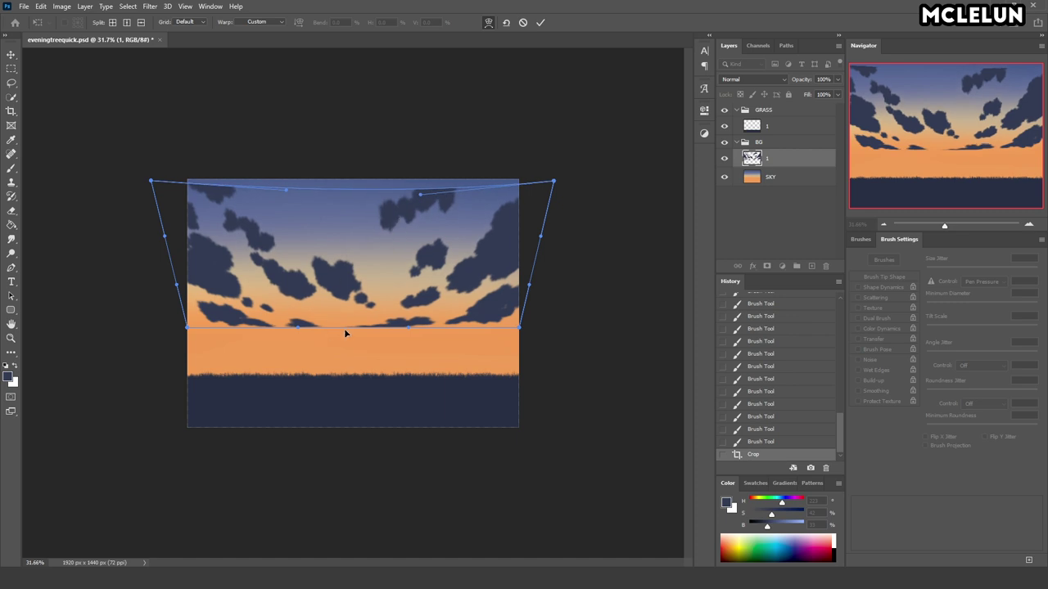
{"action": "mouse_move", "coordinate": [401, 326]}
{"action": "left_mouse_down"}
{"action": "mouse_move", "coordinate": [402, 341]}
{"action": "mouse_move", "coordinate": [304, 346]}
{"action": "left_mouse_up"}
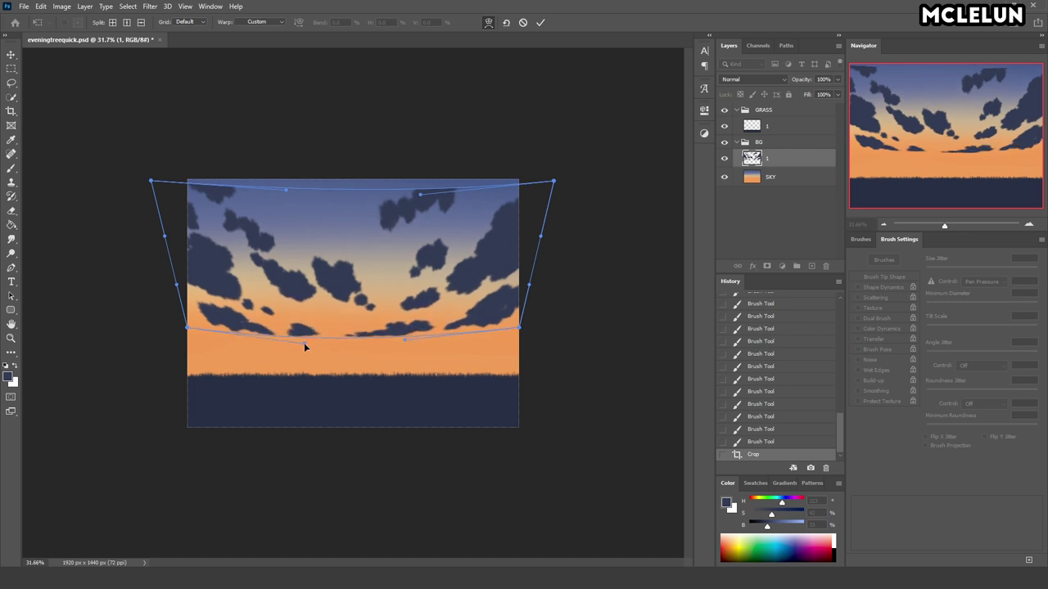
{"action": "left_click_drag", "start_coordinate": [272, 195], "coordinate": [290, 155]}
{"action": "left_click_drag", "start_coordinate": [432, 196], "coordinate": [450, 167]}
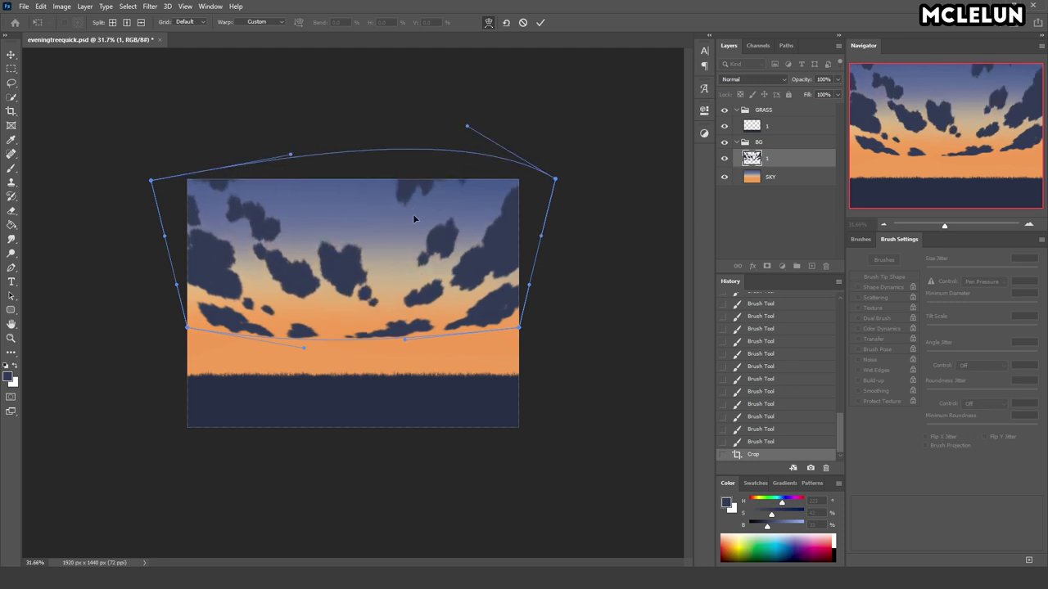
{"action": "left_click_drag", "start_coordinate": [517, 328], "coordinate": [514, 321]}
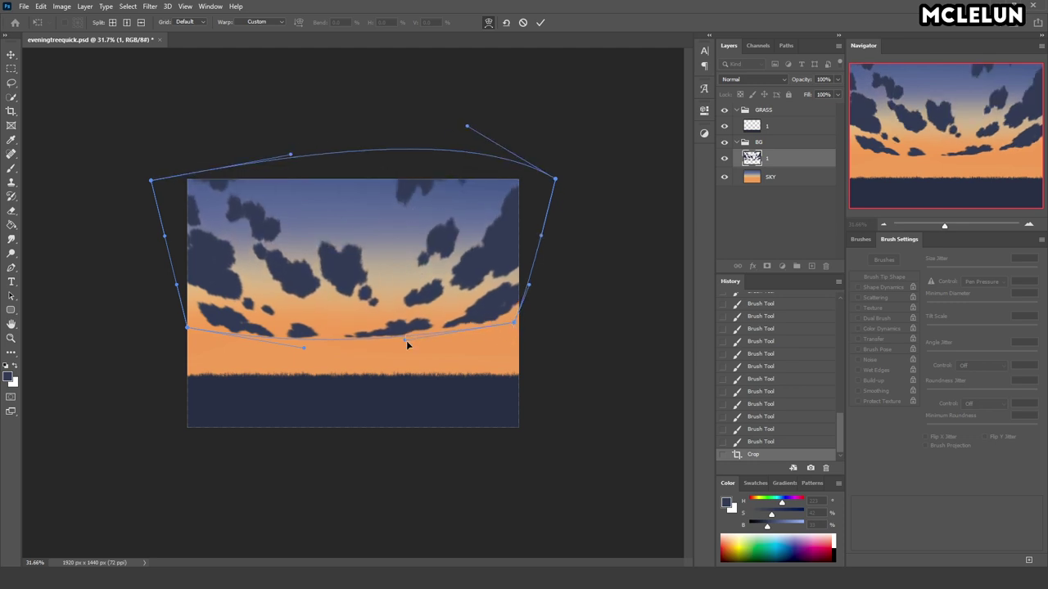
{"action": "left_click_drag", "start_coordinate": [304, 347], "coordinate": [305, 333]}
- Bend the warp's sides and flatten its top edge, then commit the warp
{"action": "left_click_drag", "start_coordinate": [236, 244], "coordinate": [247, 257]}
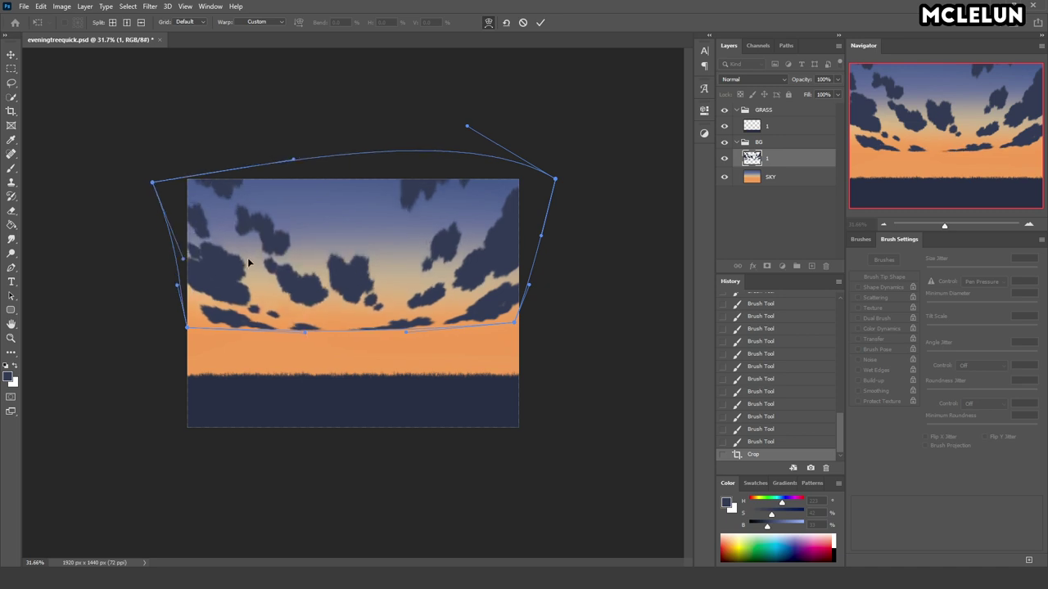
{"action": "left_click_drag", "start_coordinate": [446, 253], "coordinate": [457, 263]}
{"action": "left_click_drag", "start_coordinate": [370, 272], "coordinate": [371, 256]}
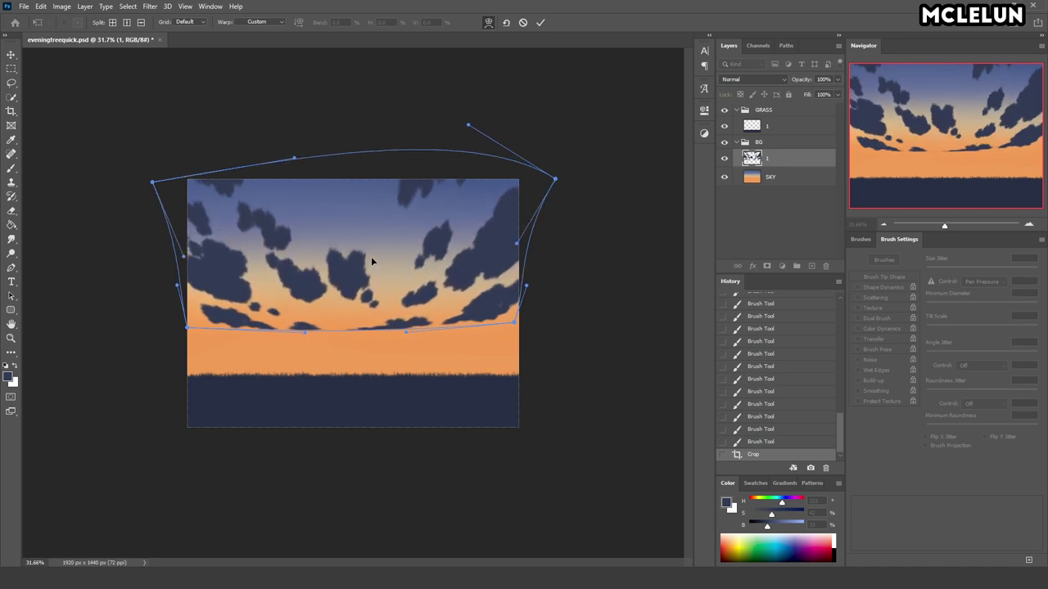
{"action": "left_click_drag", "start_coordinate": [467, 127], "coordinate": [454, 171]}
{"action": "left_click_drag", "start_coordinate": [294, 158], "coordinate": [302, 167]}
{"action": "left_click_drag", "start_coordinate": [951, 233], "coordinate": [941, 232]}
{"action": "key", "text": "Return"}
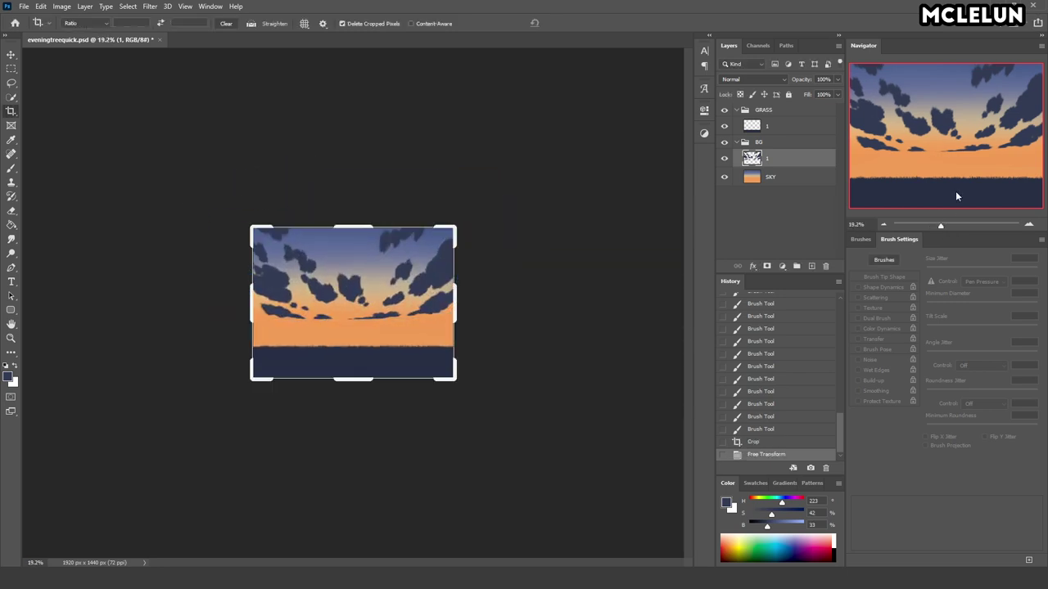
- Move the warped clouds lower on the canvas
{"action": "key", "text": "v"}
{"action": "mouse_move", "coordinate": [442, 245]}
{"action": "left_mouse_down"}
{"action": "mouse_move", "coordinate": [442, 261]}
{"action": "mouse_move", "coordinate": [421, 253]}
{"action": "mouse_move", "coordinate": [427, 286]}
{"action": "left_mouse_up"}
{"action": "key", "text": "ctrl+t"}
{"action": "key", "text": "Return"}
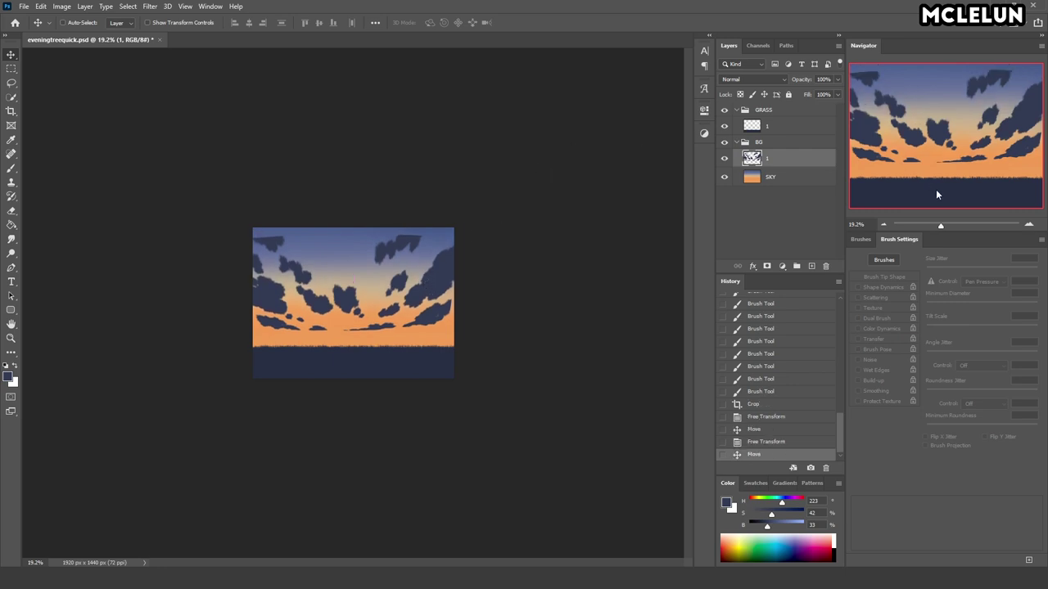
- Paint more dark cloud at the top and right, then erase part of the right edge
{"action": "left_click_drag", "start_coordinate": [940, 229], "coordinate": [950, 225]}
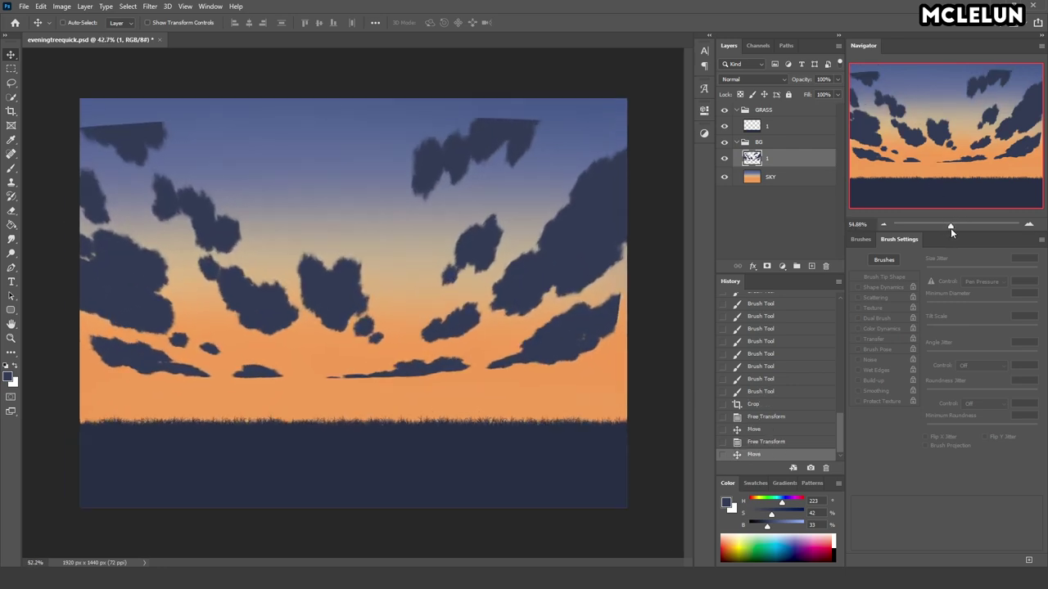
{"action": "key", "text": "b"}
{"action": "left_click_drag", "start_coordinate": [496, 110], "coordinate": [585, 82]}
{"action": "mouse_move", "coordinate": [630, 131]}
{"action": "left_mouse_down"}
{"action": "mouse_move", "coordinate": [578, 229]}
{"action": "mouse_move", "coordinate": [482, 237]}
{"action": "mouse_move", "coordinate": [512, 241]}
{"action": "left_mouse_up"}
{"action": "mouse_move", "coordinate": [617, 333]}
{"action": "left_mouse_down"}
{"action": "mouse_move", "coordinate": [601, 346]}
{"action": "mouse_move", "coordinate": [627, 328]}
{"action": "mouse_move", "coordinate": [615, 316]}
{"action": "mouse_move", "coordinate": [632, 372]}
{"action": "left_mouse_up"}
{"action": "key", "text": "e"}
{"action": "left_click_drag", "start_coordinate": [561, 337], "coordinate": [560, 352]}
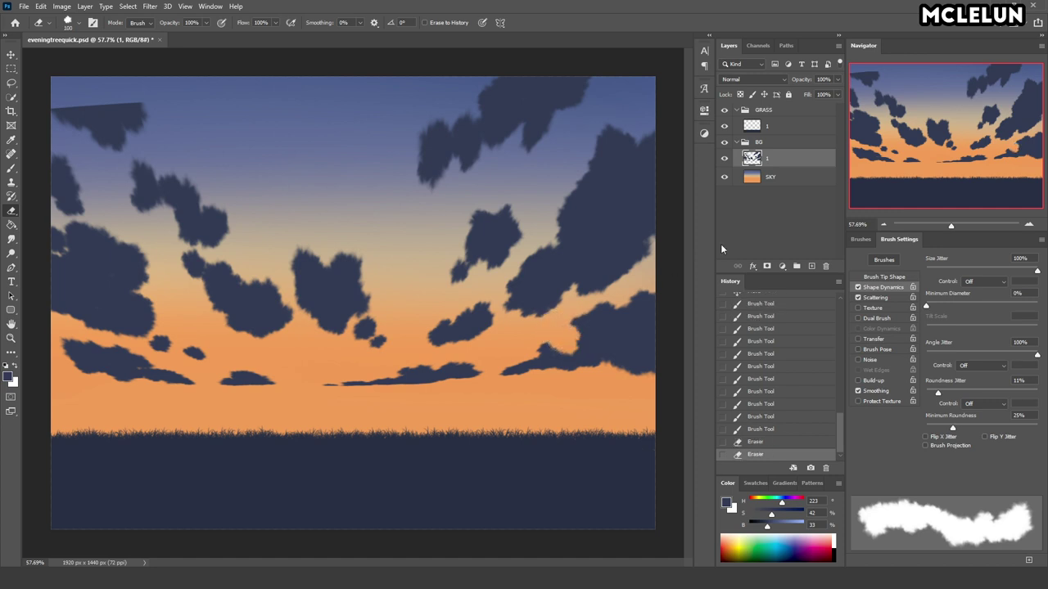
- Set Size Jitter to Pen Pressure at about 16%, erase and repaint the right cloud edge
{"action": "left_click", "coordinate": [983, 304]}
{"action": "left_click_drag", "start_coordinate": [568, 309], "coordinate": [578, 329]}
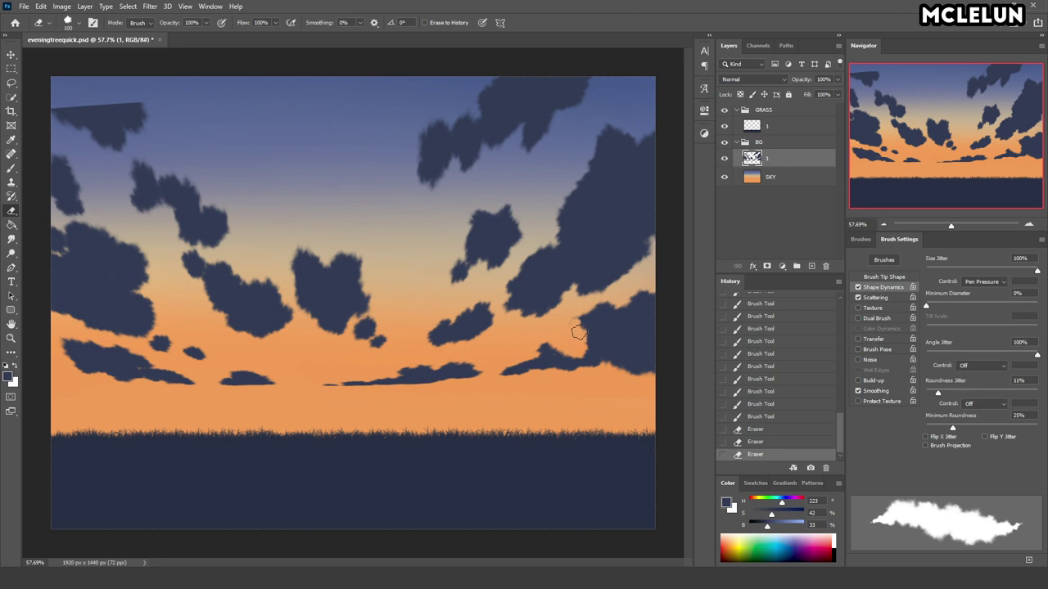
{"action": "left_click_drag", "start_coordinate": [1036, 271], "coordinate": [944, 273]}
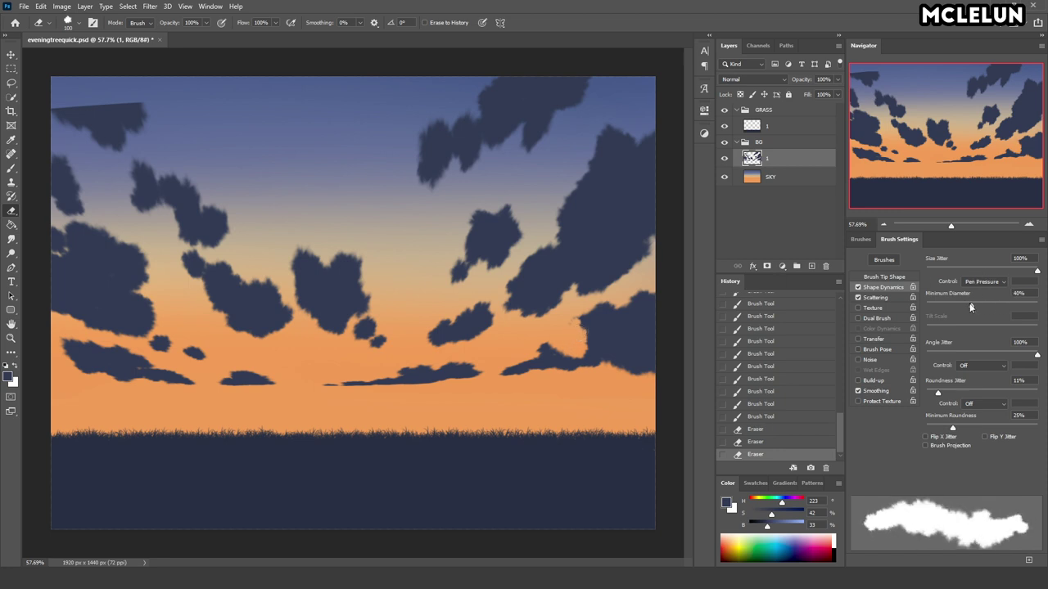
{"action": "left_click_drag", "start_coordinate": [638, 296], "coordinate": [601, 308]}
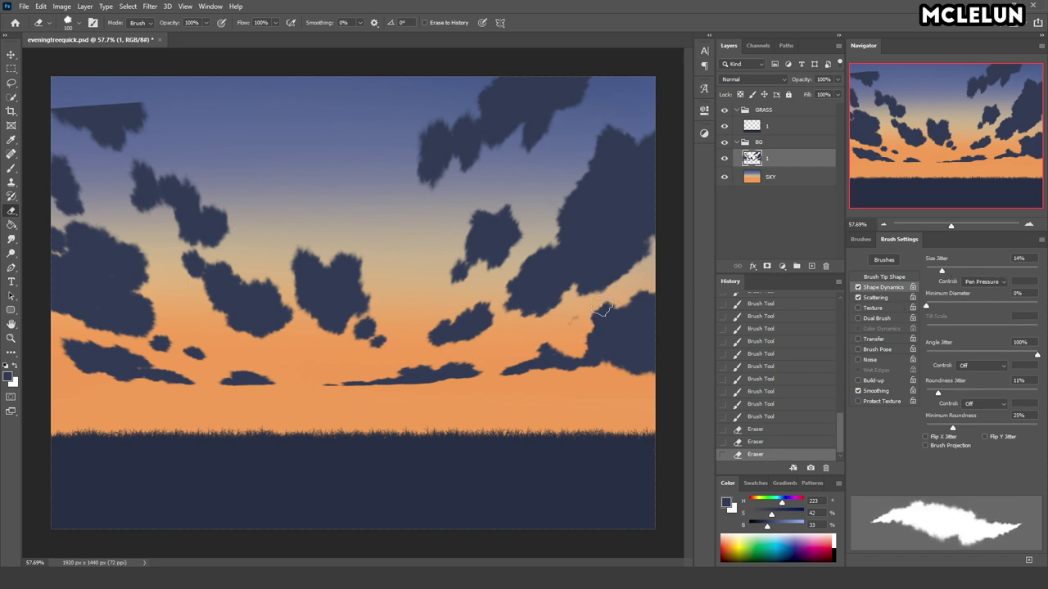
{"action": "left_click", "coordinate": [549, 348]}
{"action": "key", "text": "b"}
{"action": "mouse_move", "coordinate": [537, 360]}
{"action": "left_mouse_down"}
{"action": "mouse_move", "coordinate": [554, 346]}
{"action": "mouse_move", "coordinate": [572, 351]}
{"action": "mouse_move", "coordinate": [606, 315]}
{"action": "mouse_move", "coordinate": [585, 307]}
{"action": "mouse_move", "coordinate": [593, 290]}
{"action": "mouse_move", "coordinate": [612, 301]}
{"action": "left_mouse_up"}
- Repaint clouds near the horizon, then set Minimum Diameter 0% and Size Jitter 15%
{"action": "key", "text": "e"}
{"action": "key", "text": "b"}
{"action": "left_click_drag", "start_coordinate": [609, 344], "coordinate": [581, 372]}
{"action": "left_click_drag", "start_coordinate": [393, 385], "coordinate": [446, 383]}
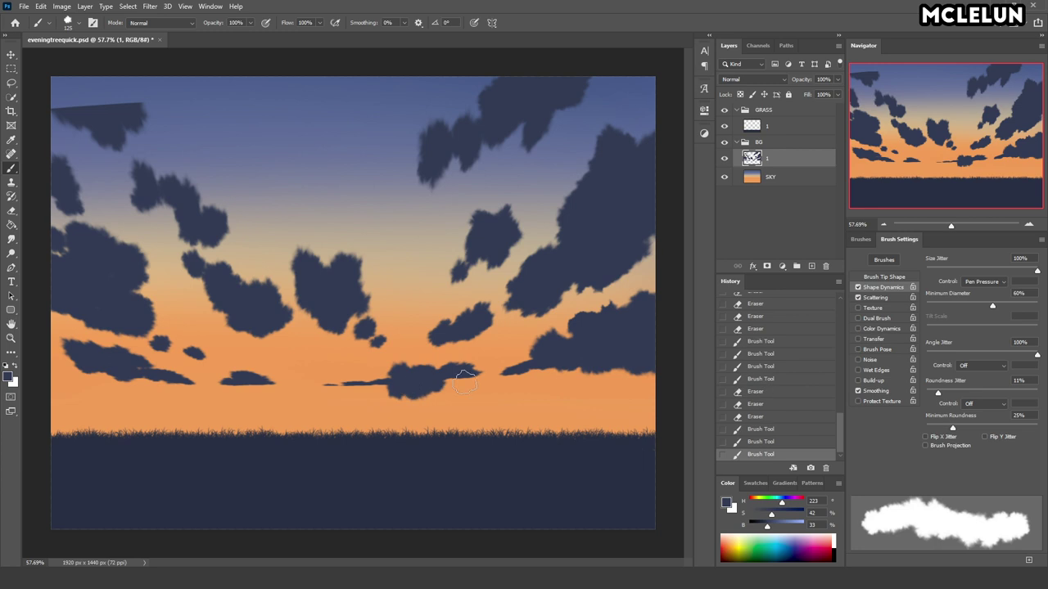
{"action": "key", "text": "ctrl+z"}
{"action": "left_click_drag", "start_coordinate": [976, 304], "coordinate": [926, 305]}
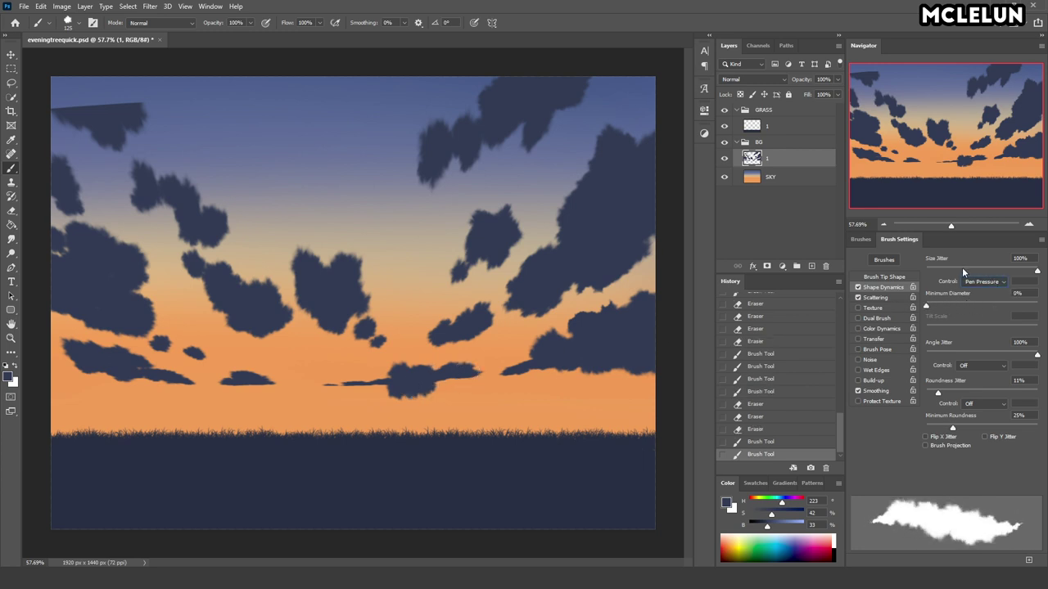
{"action": "left_click_drag", "start_coordinate": [963, 270], "coordinate": [945, 270]}
- Paint a long horizon cloud, then reduce it to a small triangular low cloud
{"action": "mouse_move", "coordinate": [433, 385]}
{"action": "left_mouse_down"}
{"action": "mouse_move", "coordinate": [439, 367]}
{"action": "mouse_move", "coordinate": [471, 378]}
{"action": "left_mouse_up"}
{"action": "mouse_move", "coordinate": [459, 373]}
{"action": "left_mouse_down"}
{"action": "mouse_move", "coordinate": [485, 378]}
{"action": "mouse_move", "coordinate": [348, 386]}
{"action": "mouse_move", "coordinate": [422, 388]}
{"action": "left_mouse_up"}
{"action": "mouse_move", "coordinate": [352, 390]}
{"action": "left_mouse_down"}
{"action": "mouse_move", "coordinate": [331, 382]}
{"action": "mouse_move", "coordinate": [389, 370]}
{"action": "left_mouse_up"}
{"action": "mouse_move", "coordinate": [340, 378]}
{"action": "left_mouse_down"}
{"action": "mouse_move", "coordinate": [398, 385]}
{"action": "mouse_move", "coordinate": [482, 372]}
{"action": "left_mouse_up"}
{"action": "key", "text": "e"}
{"action": "key", "text": "b"}
{"action": "left_click_drag", "start_coordinate": [217, 380], "coordinate": [246, 356]}
{"action": "mouse_move", "coordinate": [237, 360]}
{"action": "left_mouse_down"}
{"action": "mouse_move", "coordinate": [262, 375]}
{"action": "mouse_move", "coordinate": [221, 380]}
{"action": "left_mouse_up"}
- Trim and extend the left clouds and reshape the top-left cloud
{"action": "left_click_drag", "start_coordinate": [131, 370], "coordinate": [123, 377]}
{"action": "key", "text": "e"}
{"action": "left_click_drag", "start_coordinate": [82, 299], "coordinate": [160, 344]}
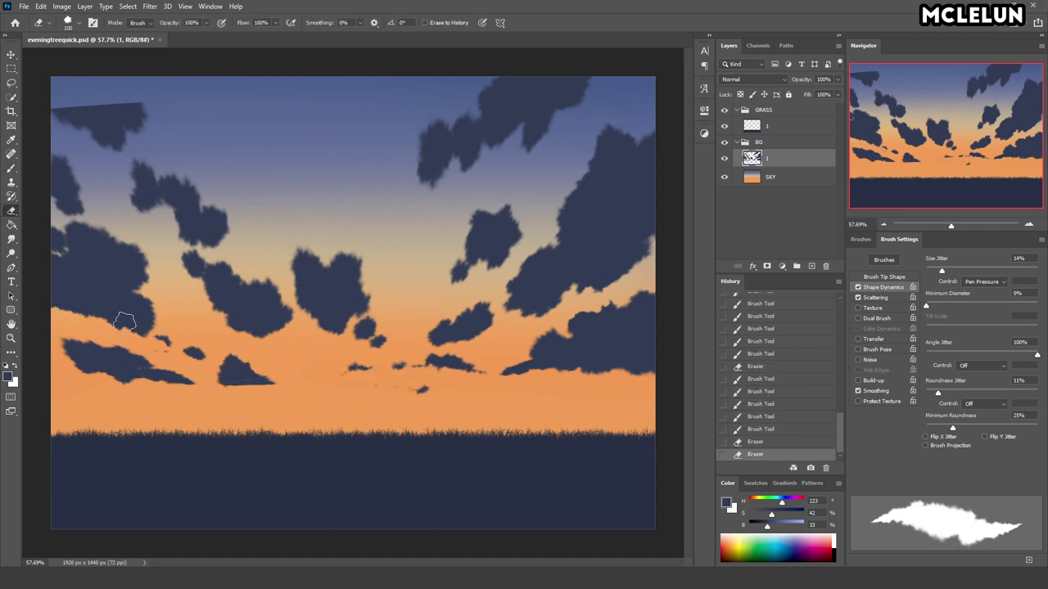
{"action": "key", "text": "b"}
{"action": "left_click_drag", "start_coordinate": [82, 320], "coordinate": [176, 338]}
{"action": "left_click_drag", "start_coordinate": [115, 242], "coordinate": [121, 231]}
{"action": "mouse_move", "coordinate": [94, 94]}
{"action": "left_mouse_down"}
{"action": "mouse_move", "coordinate": [123, 117]}
{"action": "mouse_move", "coordinate": [57, 107]}
{"action": "mouse_move", "coordinate": [77, 128]}
{"action": "left_mouse_up"}
- Retouch the top-left cloud's edge and erase and repaint the upper cloud edge
{"action": "key", "text": "e"}
{"action": "key", "text": "b"}
{"action": "mouse_move", "coordinate": [58, 106]}
{"action": "left_mouse_down"}
{"action": "mouse_move", "coordinate": [84, 117]}
{"action": "mouse_move", "coordinate": [93, 105]}
{"action": "left_mouse_up"}
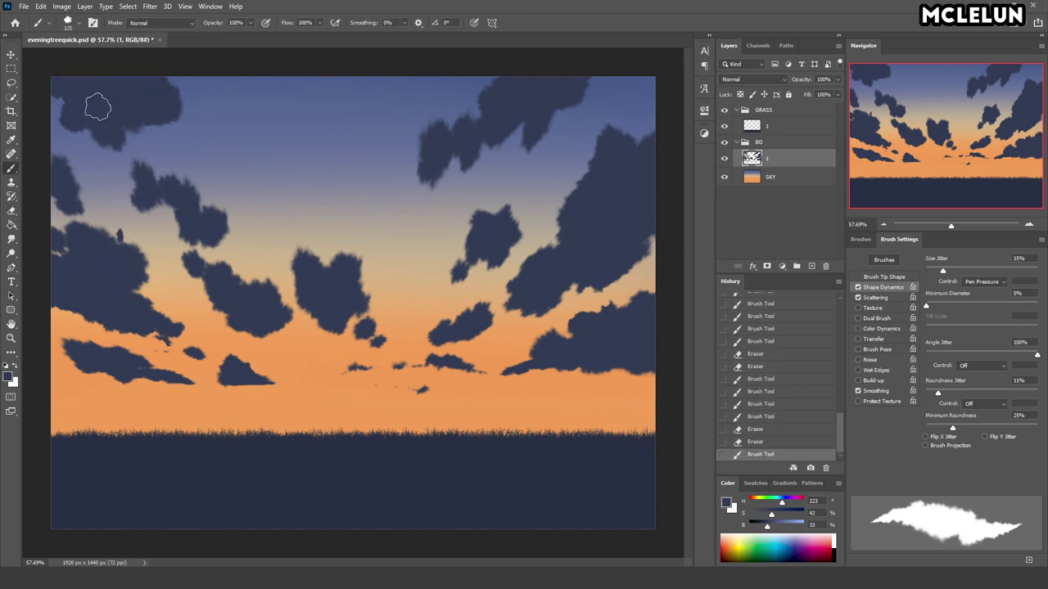
{"action": "key", "text": "e"}
{"action": "left_click_drag", "start_coordinate": [447, 141], "coordinate": [434, 164]}
{"action": "mouse_move", "coordinate": [449, 110]}
{"action": "left_mouse_down"}
{"action": "mouse_move", "coordinate": [455, 121]}
{"action": "mouse_move", "coordinate": [435, 151]}
{"action": "mouse_move", "coordinate": [405, 166]}
{"action": "mouse_move", "coordinate": [432, 140]}
{"action": "left_mouse_up"}
{"action": "key", "text": "b"}
{"action": "key", "text": "e"}
{"action": "key", "text": "b"}
- Trim the upper-right cloud, break horizon fragments into small wisps, and add dark accents
{"action": "mouse_move", "coordinate": [581, 225]}
{"action": "left_mouse_down"}
{"action": "mouse_move", "coordinate": [556, 196]}
{"action": "mouse_move", "coordinate": [565, 208]}
{"action": "left_mouse_up"}
{"action": "key", "text": "e"}
{"action": "left_click_drag", "start_coordinate": [594, 149], "coordinate": [560, 143]}
{"action": "left_click_drag", "start_coordinate": [552, 135], "coordinate": [534, 158]}
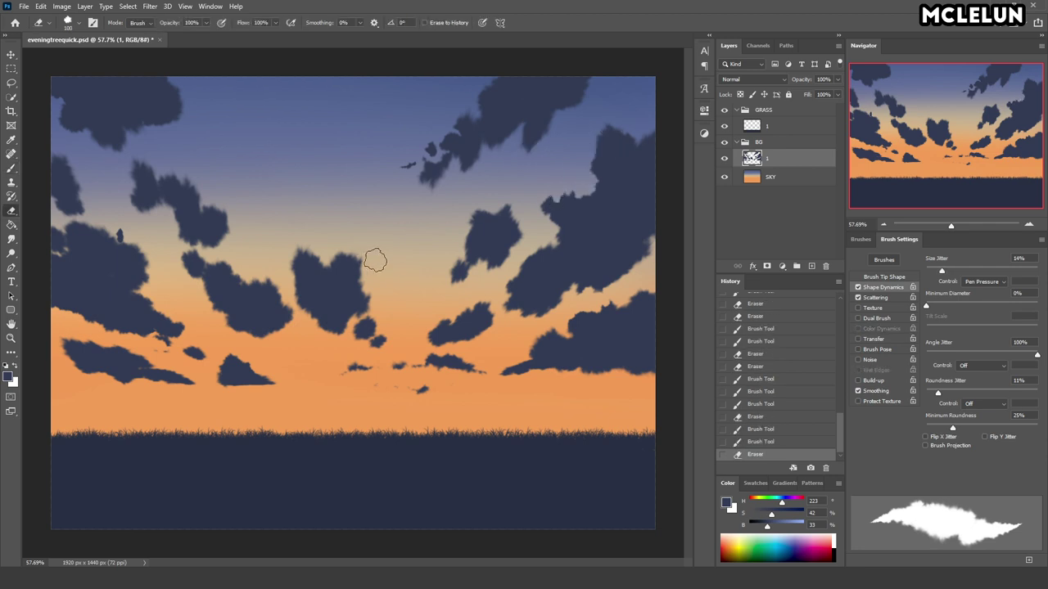
{"action": "left_click_drag", "start_coordinate": [352, 368], "coordinate": [532, 370]}
{"action": "key", "text": "b"}
{"action": "mouse_move", "coordinate": [392, 353]}
{"action": "left_mouse_down"}
{"action": "mouse_move", "coordinate": [423, 350]}
{"action": "mouse_move", "coordinate": [386, 351]}
{"action": "left_mouse_up"}
{"action": "mouse_move", "coordinate": [278, 255]}
{"action": "left_mouse_down"}
{"action": "mouse_move", "coordinate": [254, 274]}
{"action": "mouse_move", "coordinate": [266, 296]}
{"action": "left_mouse_up"}
{"action": "mouse_move", "coordinate": [110, 239]}
{"action": "left_mouse_down"}
{"action": "mouse_move", "coordinate": [135, 246]}
{"action": "mouse_move", "coordinate": [118, 241]}
{"action": "left_mouse_up"}
- Trim the edges of the left, upper, heart-shaped and small low clouds
{"action": "key", "text": "e"}
{"action": "key", "text": "b"}
{"action": "left_click", "coordinate": [413, 157]}
{"action": "left_click_drag", "start_coordinate": [428, 154], "coordinate": [422, 162]}
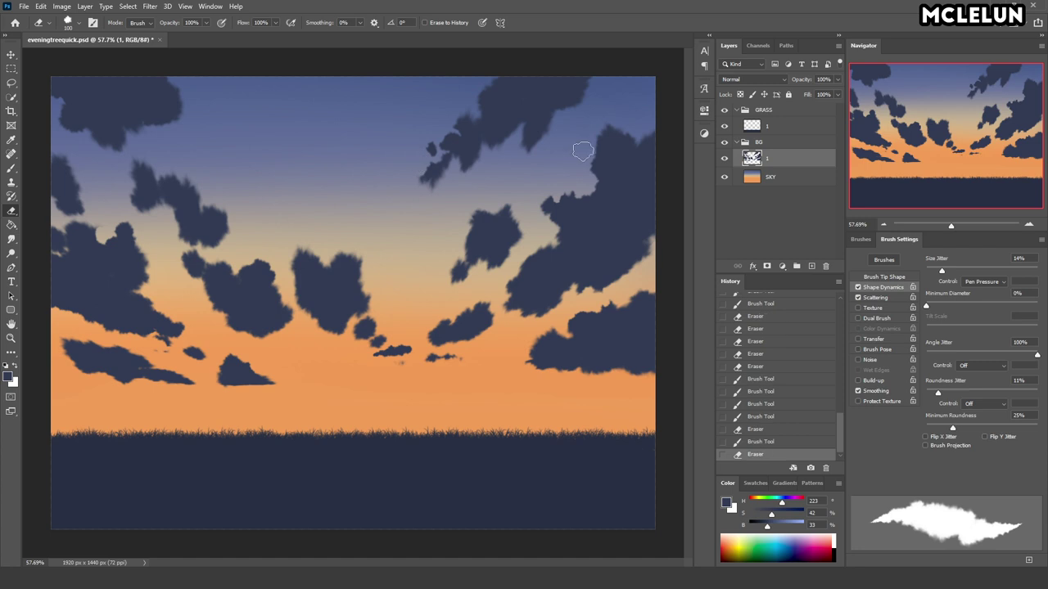
{"action": "mouse_move", "coordinate": [339, 267]}
{"action": "left_mouse_down"}
{"action": "mouse_move", "coordinate": [342, 257]}
{"action": "mouse_move", "coordinate": [352, 265]}
{"action": "left_mouse_up"}
{"action": "left_click_drag", "start_coordinate": [398, 334], "coordinate": [379, 329]}
- Extend the small low cloud and paint a new small cloud near the horizon
{"action": "key", "text": "b"}
{"action": "mouse_move", "coordinate": [226, 373]}
{"action": "left_mouse_down"}
{"action": "mouse_move", "coordinate": [207, 373]}
{"action": "mouse_move", "coordinate": [299, 373]}
{"action": "left_mouse_up"}
{"action": "key", "text": "e"}
{"action": "key", "text": "b"}
{"action": "left_click_drag", "start_coordinate": [423, 357], "coordinate": [549, 358]}
- Erase specks and trim the right cloud, the low clouds and stray cloud bits
{"action": "key", "text": "e"}
{"action": "mouse_move", "coordinate": [479, 362]}
{"action": "left_mouse_down"}
{"action": "mouse_move", "coordinate": [495, 354]}
{"action": "mouse_move", "coordinate": [475, 357]}
{"action": "left_mouse_up"}
{"action": "left_click", "coordinate": [383, 344]}
{"action": "left_click_drag", "start_coordinate": [594, 292], "coordinate": [626, 274]}
{"action": "left_click_drag", "start_coordinate": [524, 308], "coordinate": [537, 303]}
{"action": "left_click_drag", "start_coordinate": [439, 344], "coordinate": [481, 334]}
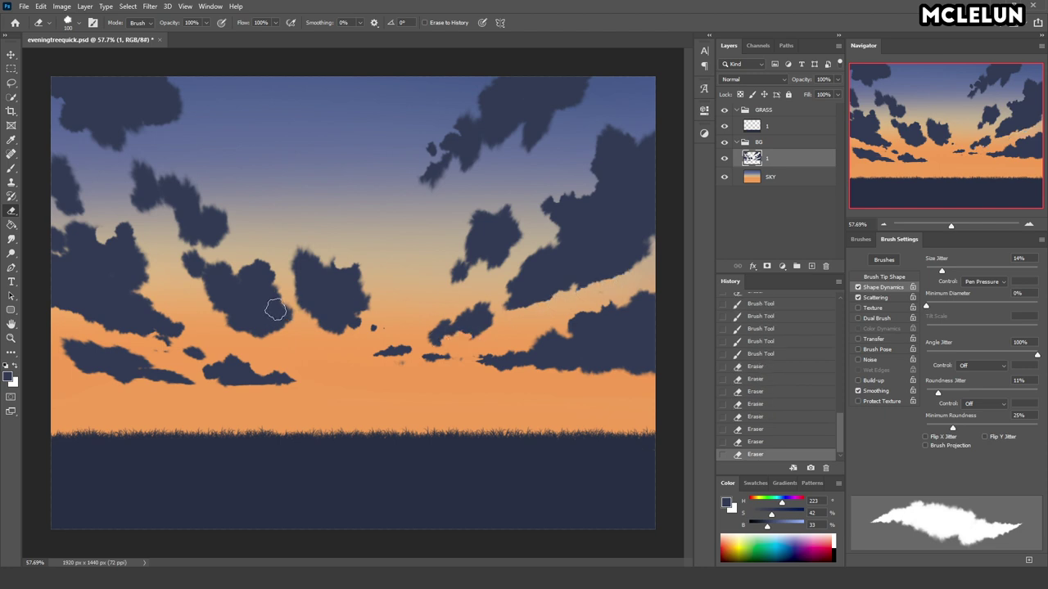
- Add dark paint under the central cloud and fill gaps in the left cloud
{"action": "key", "text": "b"}
{"action": "left_click_drag", "start_coordinate": [280, 321], "coordinate": [293, 329]}
{"action": "mouse_move", "coordinate": [295, 327]}
{"action": "left_mouse_down"}
{"action": "mouse_move", "coordinate": [307, 329]}
{"action": "mouse_move", "coordinate": [278, 334]}
{"action": "mouse_move", "coordinate": [324, 350]}
{"action": "left_mouse_up"}
{"action": "key", "text": "e"}
{"action": "mouse_move", "coordinate": [325, 260]}
{"action": "left_mouse_down"}
{"action": "mouse_move", "coordinate": [349, 251]}
{"action": "mouse_move", "coordinate": [344, 239]}
{"action": "left_mouse_up"}
{"action": "mouse_move", "coordinate": [138, 263]}
{"action": "left_mouse_down"}
{"action": "mouse_move", "coordinate": [103, 257]}
{"action": "mouse_move", "coordinate": [92, 230]}
{"action": "left_mouse_up"}
{"action": "mouse_move", "coordinate": [143, 202]}
{"action": "left_mouse_down"}
{"action": "mouse_move", "coordinate": [169, 223]}
{"action": "mouse_move", "coordinate": [111, 198]}
{"action": "mouse_move", "coordinate": [131, 204]}
{"action": "left_mouse_up"}
{"action": "mouse_move", "coordinate": [137, 212]}
{"action": "left_mouse_down"}
{"action": "mouse_move", "coordinate": [156, 226]}
{"action": "mouse_move", "coordinate": [141, 207]}
{"action": "left_mouse_up"}
{"action": "mouse_move", "coordinate": [119, 193]}
{"action": "left_mouse_down"}
{"action": "mouse_move", "coordinate": [104, 178]}
{"action": "mouse_move", "coordinate": [114, 193]}
{"action": "mouse_move", "coordinate": [140, 177]}
{"action": "left_mouse_up"}
- Extend the upper cloud, join the small blob and extend the central cloud down-right
{"action": "left_click_drag", "start_coordinate": [472, 144], "coordinate": [447, 174]}
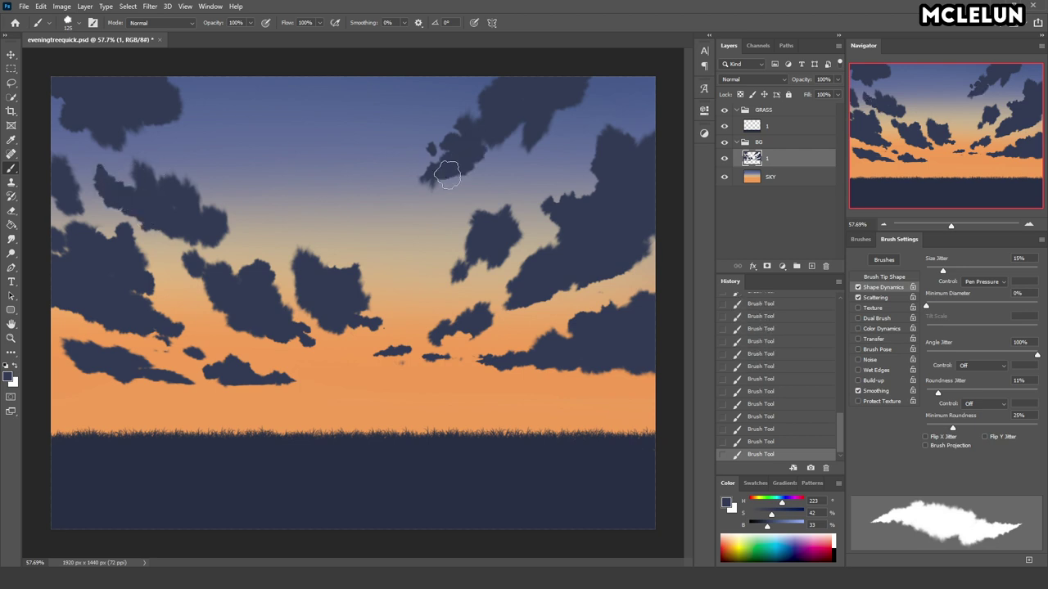
{"action": "left_click_drag", "start_coordinate": [495, 138], "coordinate": [435, 181]}
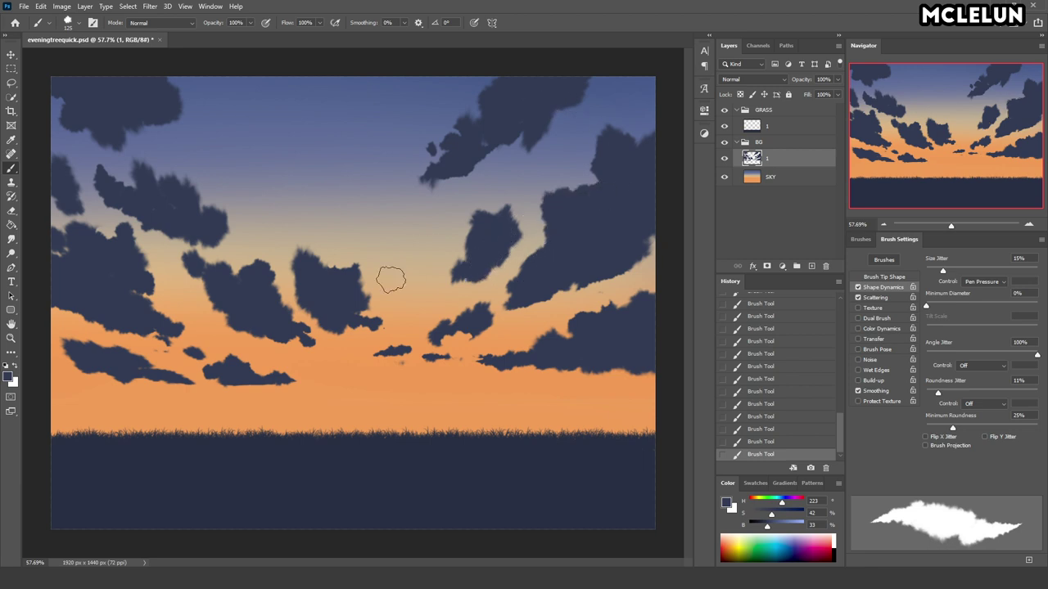
{"action": "left_click_drag", "start_coordinate": [205, 293], "coordinate": [216, 290]}
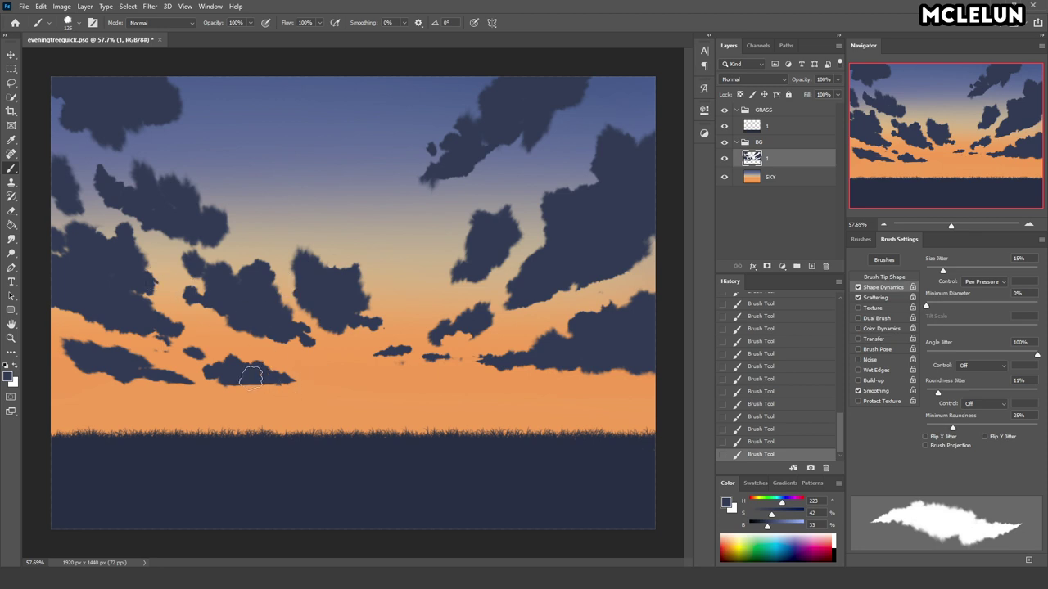
{"action": "mouse_move", "coordinate": [292, 334]}
{"action": "left_mouse_down"}
{"action": "mouse_move", "coordinate": [346, 346]}
{"action": "mouse_move", "coordinate": [385, 327]}
{"action": "mouse_move", "coordinate": [375, 307]}
{"action": "left_mouse_up"}
- Touch up the left cloud edge, fill the right cloud and extend the upper cloud
{"action": "key", "text": "e"}
{"action": "left_click", "coordinate": [375, 307]}
{"action": "key", "text": "b"}
{"action": "left_click_drag", "start_coordinate": [123, 295], "coordinate": [140, 298]}
{"action": "mouse_move", "coordinate": [71, 190]}
{"action": "left_mouse_down"}
{"action": "mouse_move", "coordinate": [60, 200]}
{"action": "mouse_move", "coordinate": [102, 177]}
{"action": "mouse_move", "coordinate": [94, 132]}
{"action": "mouse_move", "coordinate": [201, 142]}
{"action": "left_mouse_up"}
{"action": "mouse_move", "coordinate": [577, 266]}
{"action": "left_mouse_down"}
{"action": "mouse_move", "coordinate": [613, 257]}
{"action": "mouse_move", "coordinate": [630, 219]}
{"action": "left_mouse_up"}
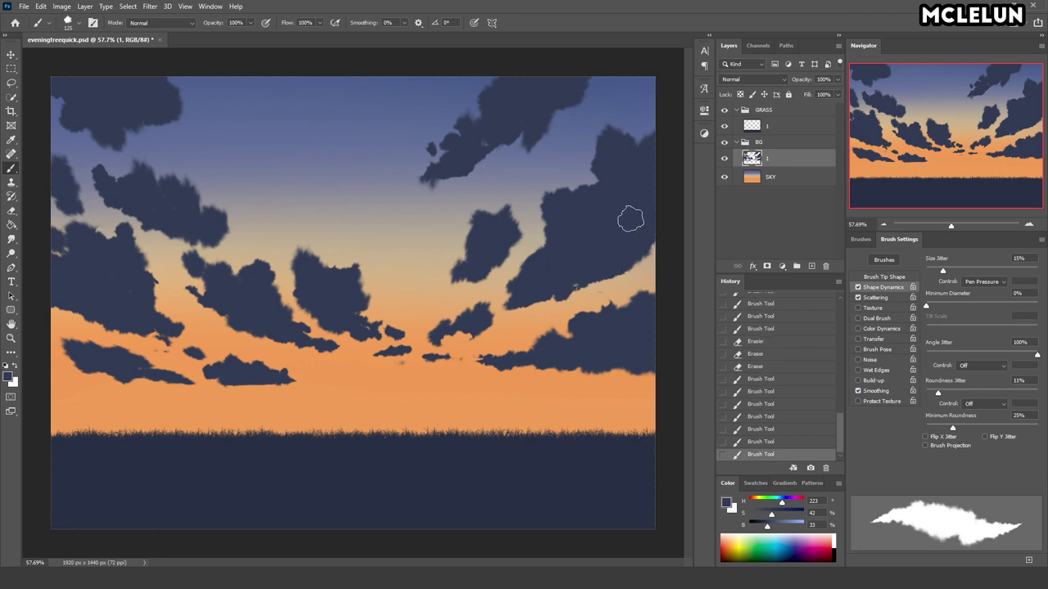
{"action": "left_click_drag", "start_coordinate": [504, 145], "coordinate": [471, 170]}
{"action": "mouse_move", "coordinate": [446, 179]}
{"action": "left_mouse_down"}
{"action": "mouse_move", "coordinate": [409, 187]}
{"action": "mouse_move", "coordinate": [414, 196]}
{"action": "mouse_move", "coordinate": [452, 172]}
{"action": "mouse_move", "coordinate": [484, 135]}
{"action": "left_mouse_up"}
- Reshape the upper cloud and rework the right cloud's left edge
{"action": "key", "text": "e"}
{"action": "key", "text": "b"}
{"action": "mouse_move", "coordinate": [485, 136]}
{"action": "left_mouse_down"}
{"action": "mouse_move", "coordinate": [478, 117]}
{"action": "mouse_move", "coordinate": [491, 131]}
{"action": "left_mouse_up"}
{"action": "key", "text": "e"}
{"action": "key", "text": "b"}
{"action": "key", "text": "e"}
{"action": "left_click_drag", "start_coordinate": [561, 216], "coordinate": [519, 280]}
{"action": "key", "text": "b"}
{"action": "left_click_drag", "start_coordinate": [544, 248], "coordinate": [512, 219]}
{"action": "left_click_drag", "start_coordinate": [514, 230], "coordinate": [506, 215]}
{"action": "left_click_drag", "start_coordinate": [952, 224], "coordinate": [952, 180]}
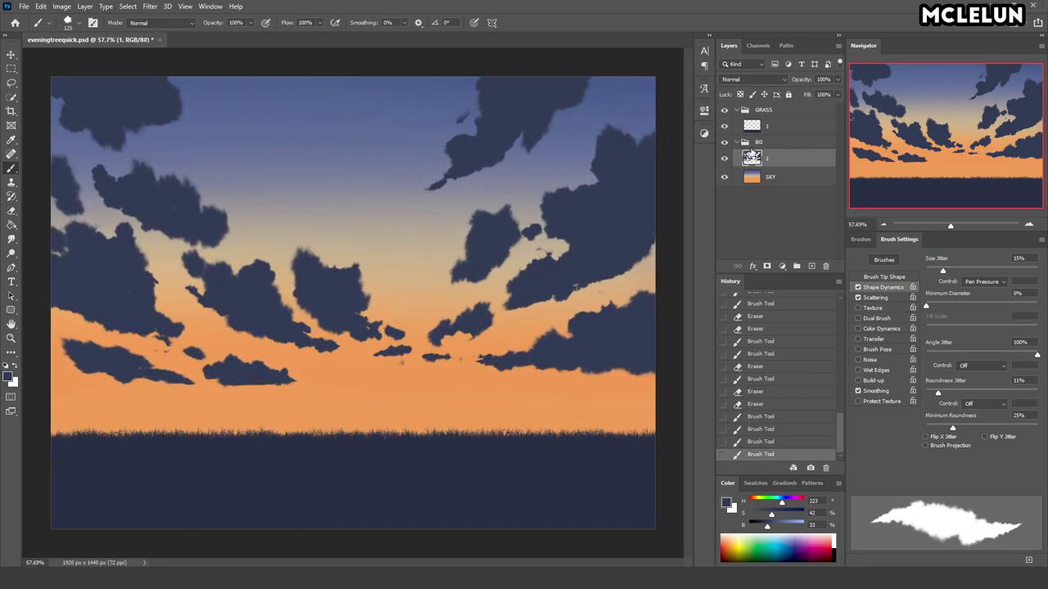
- Reshape horizon cloud edges, rework the right cloud and erase a stray upper spot
{"action": "key", "text": "e"}
{"action": "mouse_move", "coordinate": [479, 328]}
{"action": "left_mouse_down"}
{"action": "mouse_move", "coordinate": [434, 352]}
{"action": "mouse_move", "coordinate": [483, 336]}
{"action": "left_mouse_up"}
{"action": "key", "text": "b"}
{"action": "left_click_drag", "start_coordinate": [466, 337], "coordinate": [486, 331]}
{"action": "left_click_drag", "start_coordinate": [577, 274], "coordinate": [544, 215]}
{"action": "key", "text": "e"}
{"action": "left_click_drag", "start_coordinate": [457, 120], "coordinate": [483, 121]}
{"action": "key", "text": "b"}
{"action": "left_click_drag", "start_coordinate": [151, 274], "coordinate": [168, 331]}
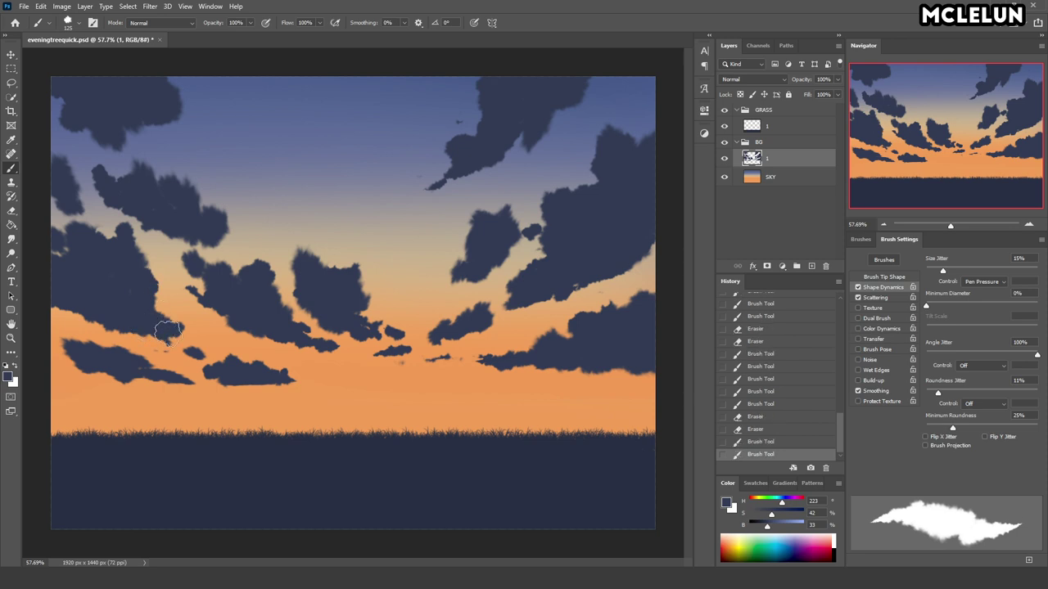
- Paint thin dark cloud streaks along the horizon and trim them
{"action": "mouse_move", "coordinate": [274, 378]}
{"action": "left_mouse_down"}
{"action": "mouse_move", "coordinate": [360, 376]}
{"action": "mouse_move", "coordinate": [343, 381]}
{"action": "left_mouse_up"}
{"action": "left_click_drag", "start_coordinate": [344, 379], "coordinate": [370, 378]}
{"action": "left_click_drag", "start_coordinate": [397, 377], "coordinate": [421, 377]}
{"action": "mouse_move", "coordinate": [348, 377]}
{"action": "left_mouse_down"}
{"action": "mouse_move", "coordinate": [402, 377]}
{"action": "mouse_move", "coordinate": [369, 368]}
{"action": "left_mouse_up"}
{"action": "key", "text": "e"}
{"action": "mouse_move", "coordinate": [377, 368]}
{"action": "left_mouse_down"}
{"action": "mouse_move", "coordinate": [514, 375]}
{"action": "mouse_move", "coordinate": [409, 381]}
{"action": "mouse_move", "coordinate": [501, 359]}
{"action": "left_mouse_up"}
{"action": "key", "text": "b"}
{"action": "key", "text": "e"}
{"action": "key", "text": "b"}
- Add more horizon streaks, darken them on the left and fill remaining gaps
{"action": "left_click_drag", "start_coordinate": [506, 367], "coordinate": [524, 354]}
{"action": "key", "text": "e"}
{"action": "mouse_move", "coordinate": [461, 355]}
{"action": "left_mouse_down"}
{"action": "mouse_move", "coordinate": [421, 363]}
{"action": "mouse_move", "coordinate": [521, 358]}
{"action": "left_mouse_up"}
{"action": "key", "text": "b"}
{"action": "key", "text": "e"}
{"action": "mouse_move", "coordinate": [408, 370]}
{"action": "left_mouse_down"}
{"action": "mouse_move", "coordinate": [383, 385]}
{"action": "mouse_move", "coordinate": [327, 381]}
{"action": "left_mouse_up"}
{"action": "key", "text": "b"}
{"action": "left_click_drag", "start_coordinate": [243, 374], "coordinate": [259, 380]}
{"action": "left_click_drag", "start_coordinate": [295, 376], "coordinate": [323, 375]}
{"action": "left_click_drag", "start_coordinate": [81, 368], "coordinate": [136, 360]}
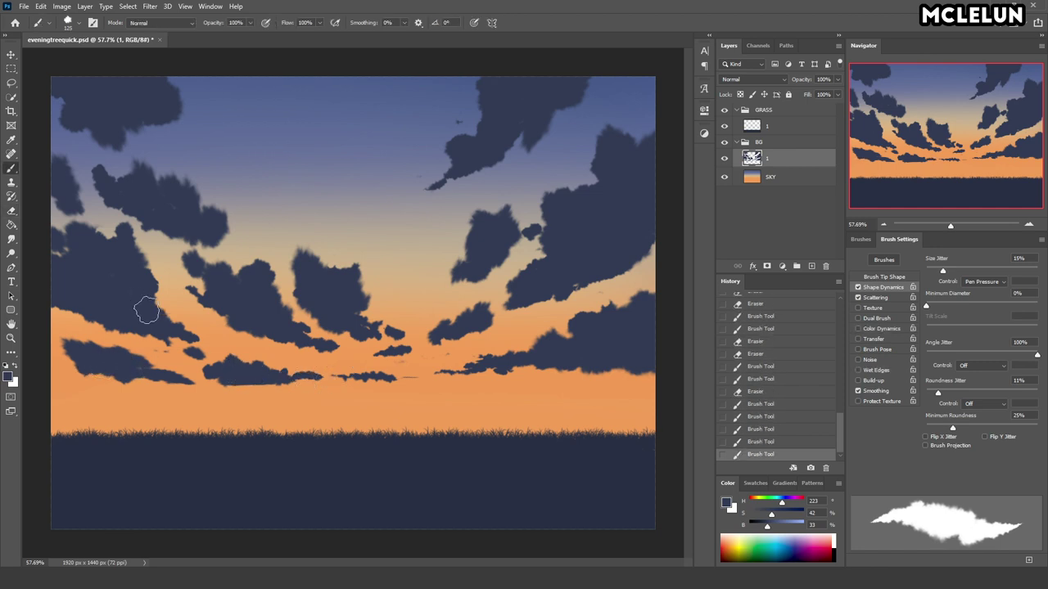
- Erase the left cloud's top edge and add small dark clouds in the upper sky
{"action": "key", "text": "e"}
{"action": "mouse_move", "coordinate": [150, 166]}
{"action": "left_mouse_down"}
{"action": "mouse_move", "coordinate": [168, 173]}
{"action": "mouse_move", "coordinate": [183, 201]}
{"action": "left_mouse_up"}
{"action": "left_click", "coordinate": [172, 180]}
{"action": "key", "text": "b"}
{"action": "mouse_move", "coordinate": [244, 113]}
{"action": "left_mouse_down"}
{"action": "mouse_move", "coordinate": [238, 82]}
{"action": "mouse_move", "coordinate": [282, 135]}
{"action": "mouse_move", "coordinate": [275, 125]}
{"action": "left_mouse_up"}
{"action": "left_click_drag", "start_coordinate": [287, 139], "coordinate": [298, 144]}
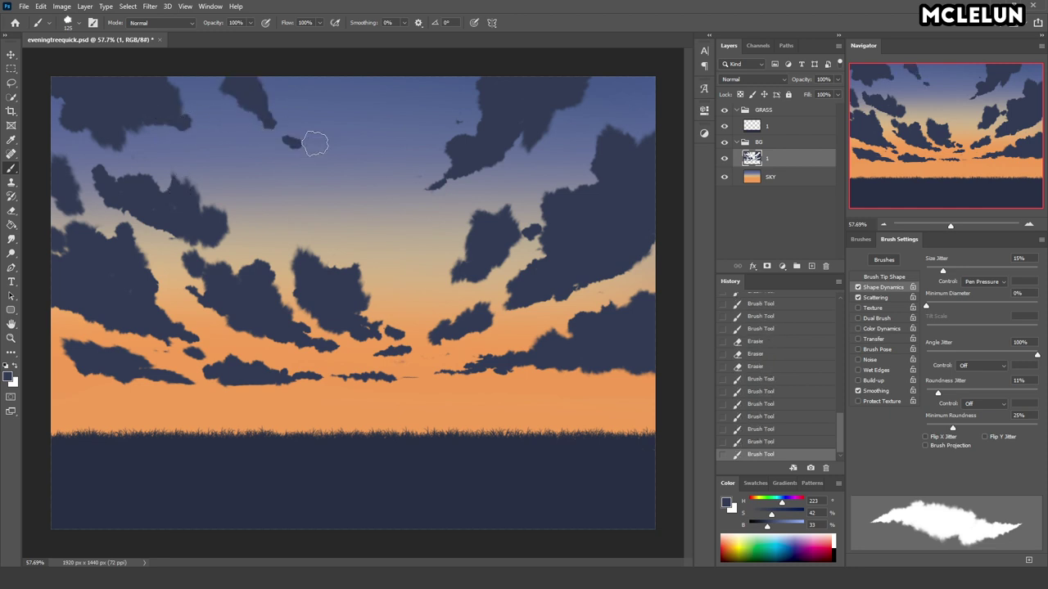
{"action": "left_click_drag", "start_coordinate": [439, 188], "coordinate": [425, 195]}
{"action": "left_click", "coordinate": [287, 181]}
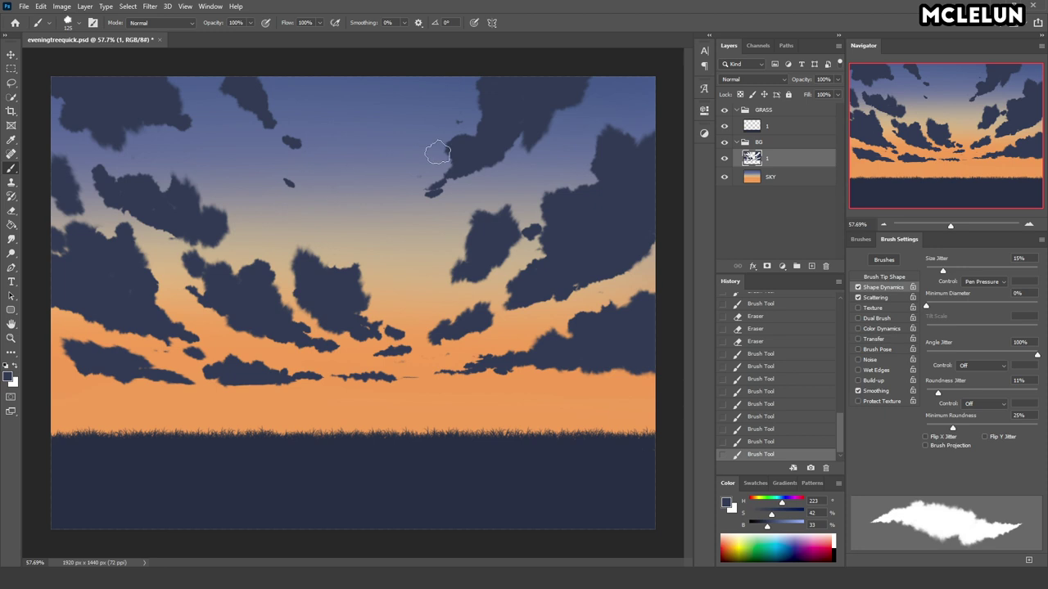
- Warp the clouds up and to the right near the top
{"action": "left_click_drag", "start_coordinate": [950, 225], "coordinate": [937, 225]}
{"action": "key", "text": "ctrl+t"}
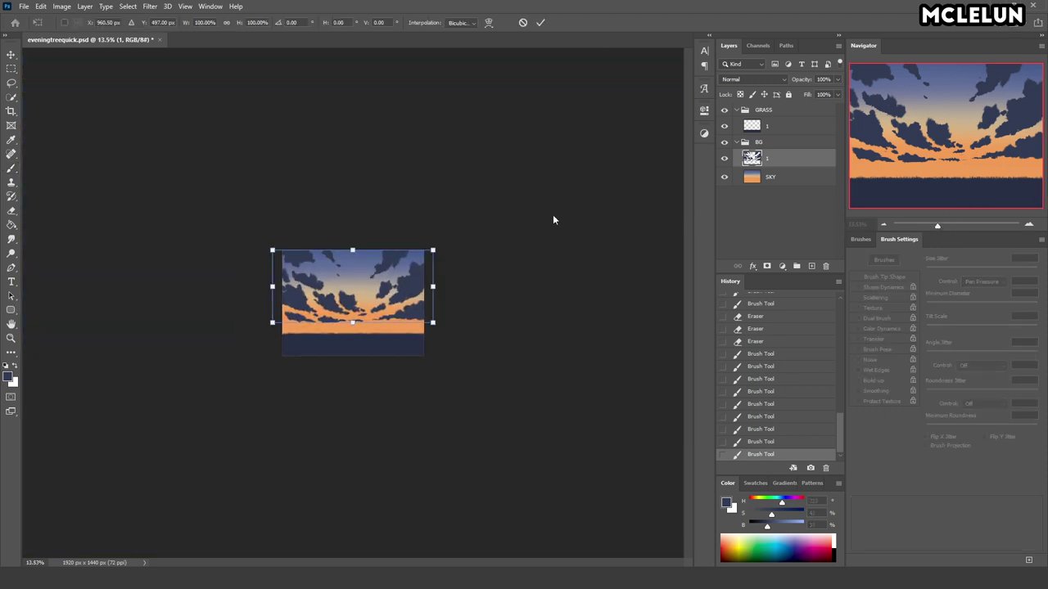
{"action": "left_click", "coordinate": [488, 23]}
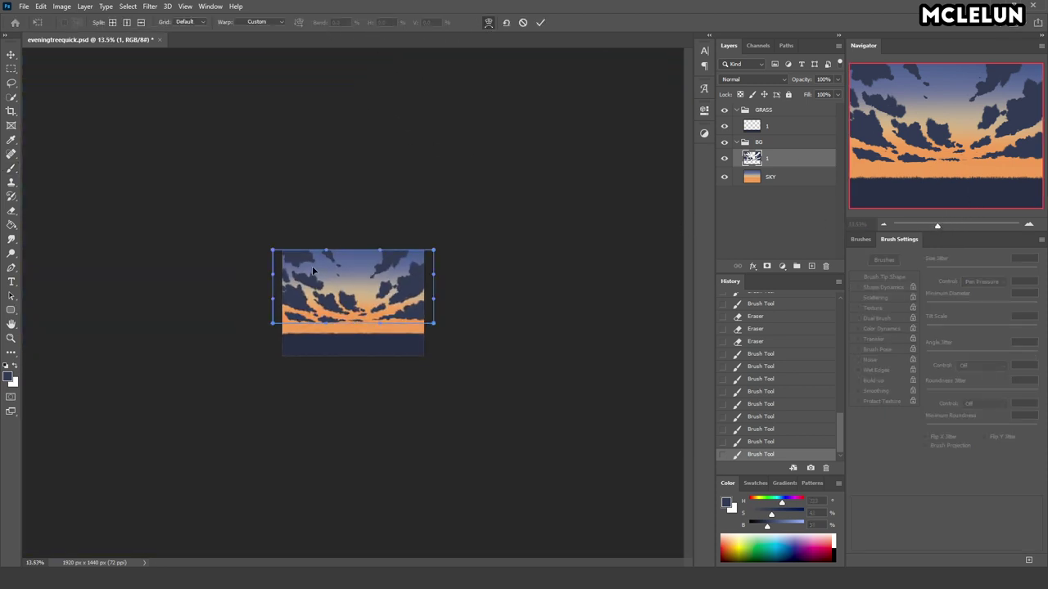
{"action": "left_click_drag", "start_coordinate": [301, 275], "coordinate": [342, 268]}
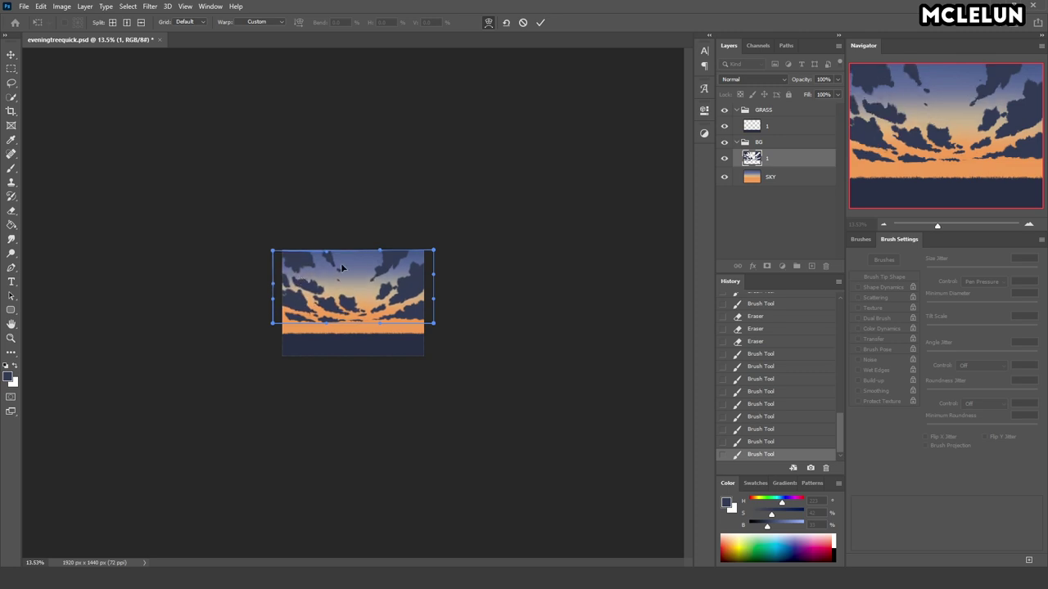
{"action": "key", "text": "Return"}
- Squash the cloud layer slightly by raising its bottom edge
{"action": "key", "text": "ctrl+t"}
{"action": "left_click_drag", "start_coordinate": [356, 325], "coordinate": [356, 317]}
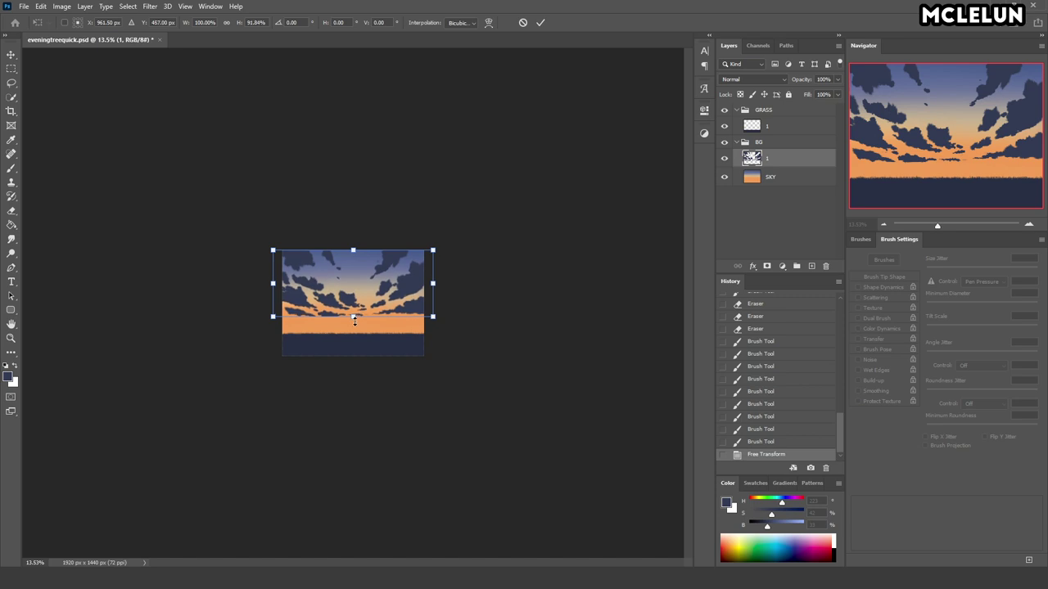
{"action": "key", "text": "Return"}
{"action": "key", "text": "b"}
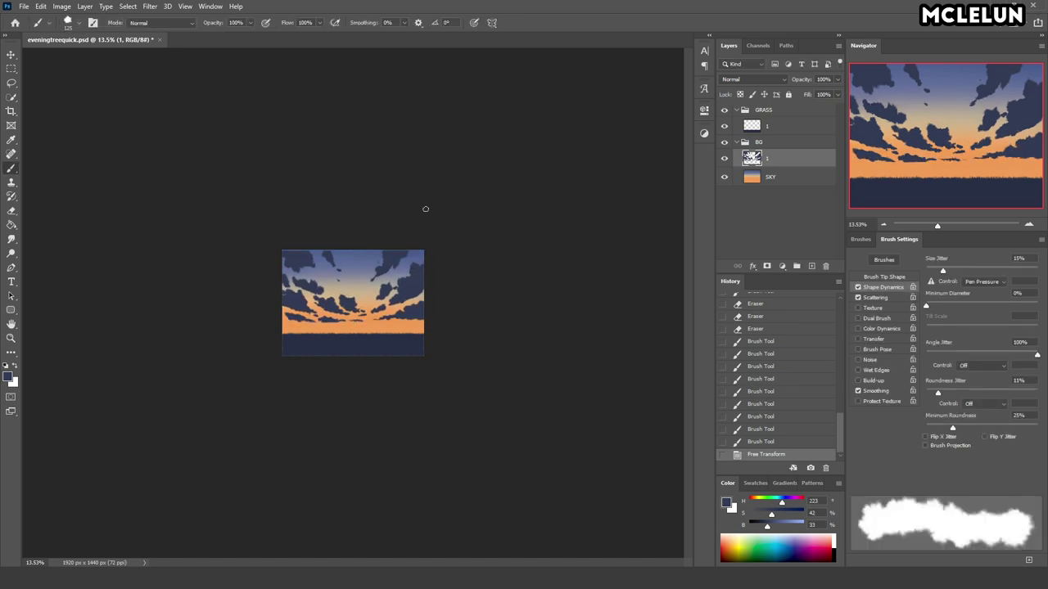
- Crop the image to the canvas bounds and save the painting
{"action": "left_click", "coordinate": [11, 110]}
{"action": "key", "text": "Return"}
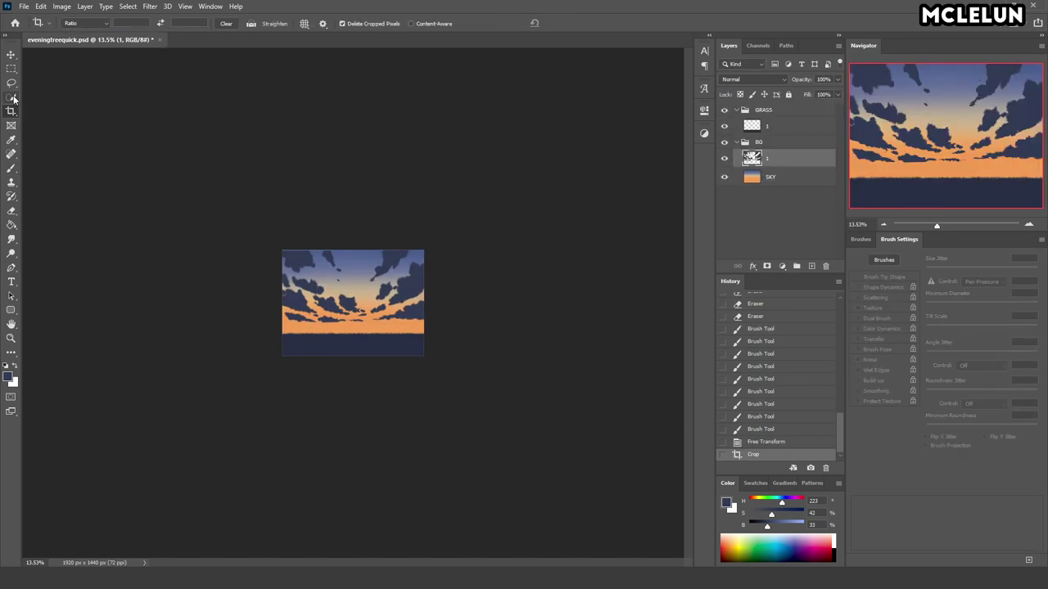
{"action": "key", "text": "ctrl+s"}
{"action": "left_click_drag", "start_coordinate": [936, 225], "coordinate": [950, 232]}
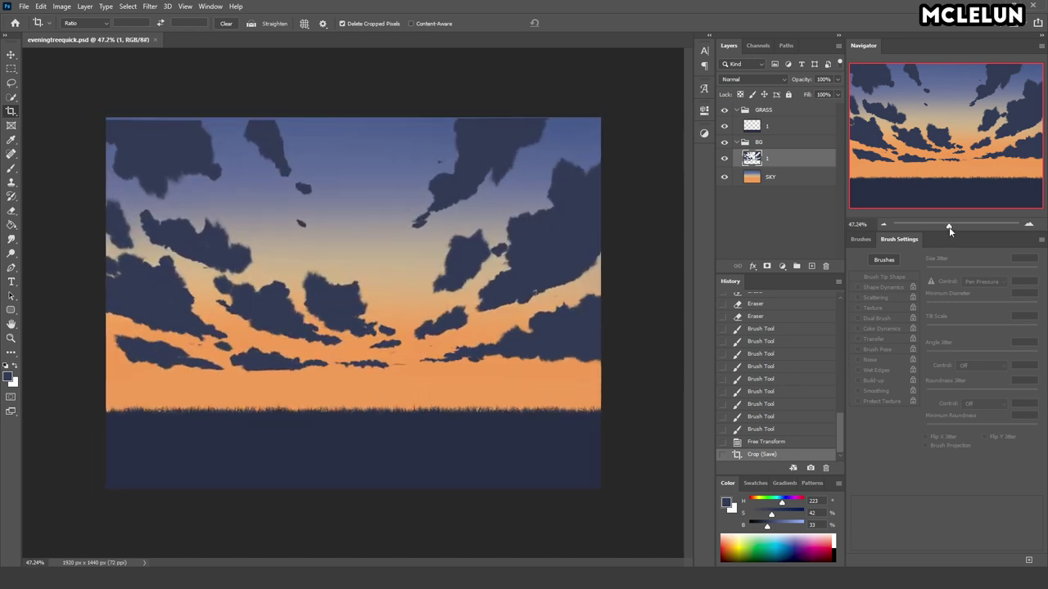
- Try distorting the cloud layer's top corners outward, then cancel the transform
{"action": "key", "text": "ctrl+t"}
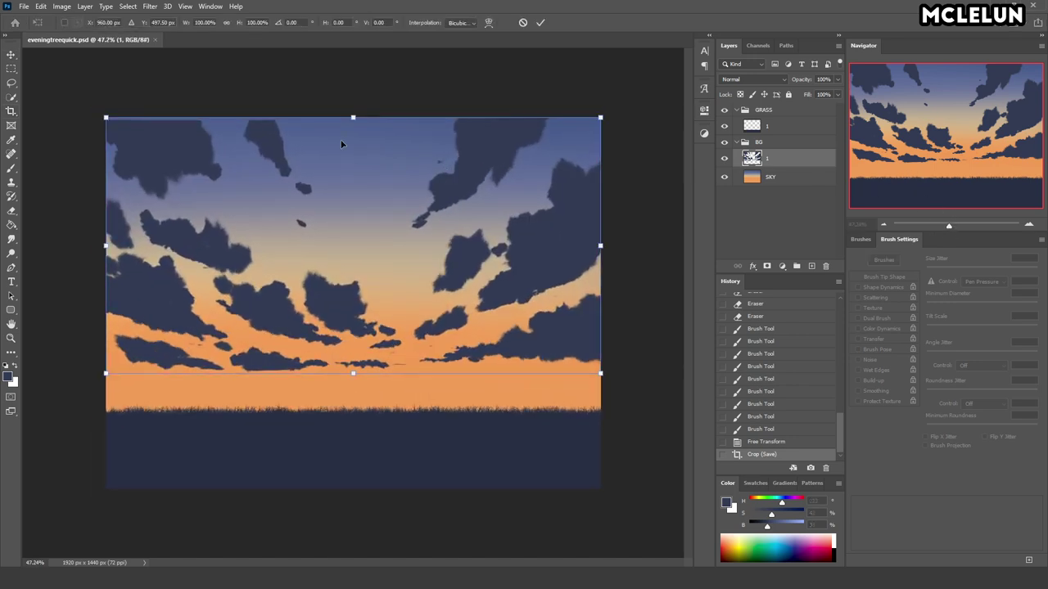
{"action": "left_click_drag", "start_coordinate": [107, 118], "coordinate": [88, 99]}
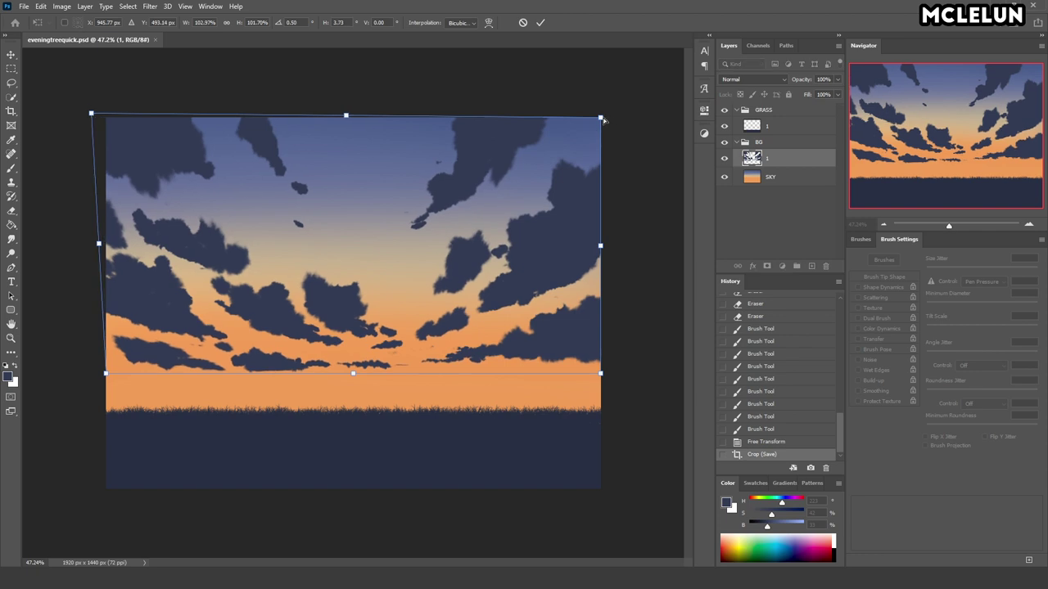
{"action": "left_click_drag", "start_coordinate": [603, 120], "coordinate": [655, 127]}
{"action": "left_click_drag", "start_coordinate": [91, 113], "coordinate": [43, 137]}
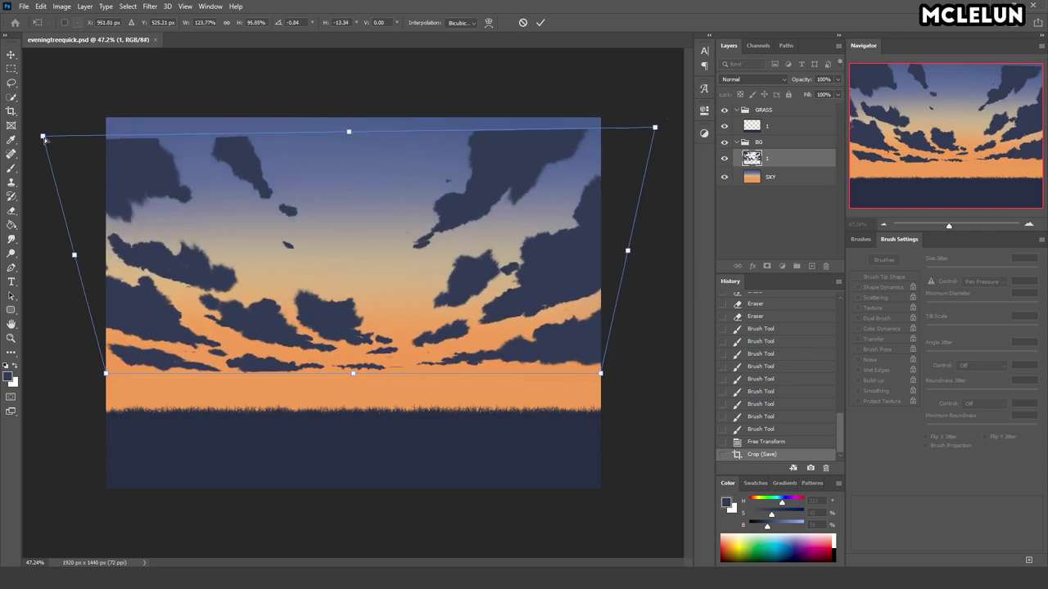
{"action": "left_click_drag", "start_coordinate": [664, 128], "coordinate": [672, 135]}
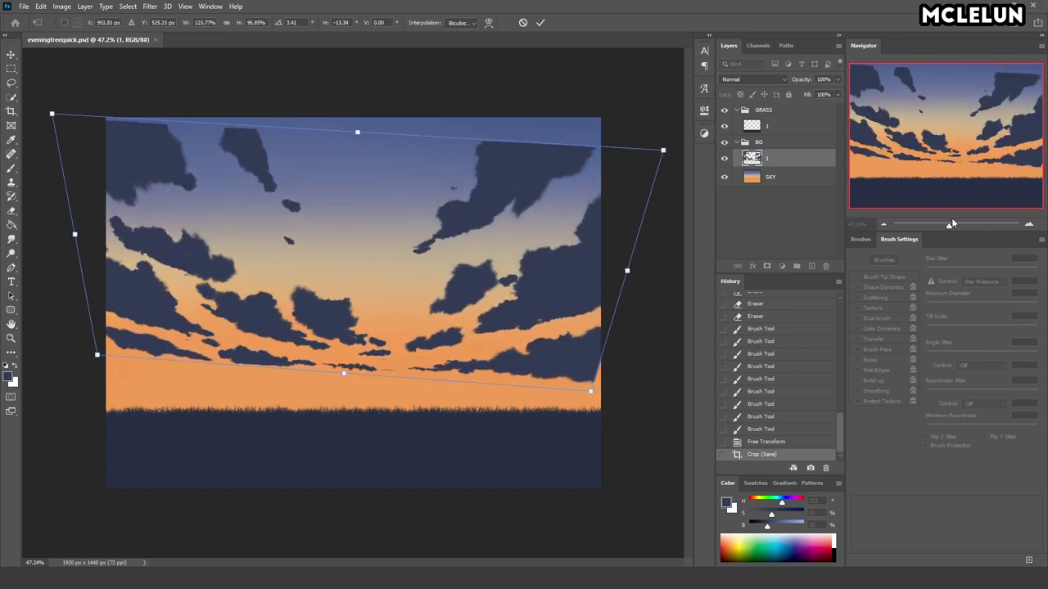
{"action": "left_click_drag", "start_coordinate": [952, 223], "coordinate": [939, 223]}
{"action": "left_click_drag", "start_coordinate": [483, 240], "coordinate": [535, 219]}
{"action": "left_click_drag", "start_coordinate": [231, 226], "coordinate": [211, 231]}
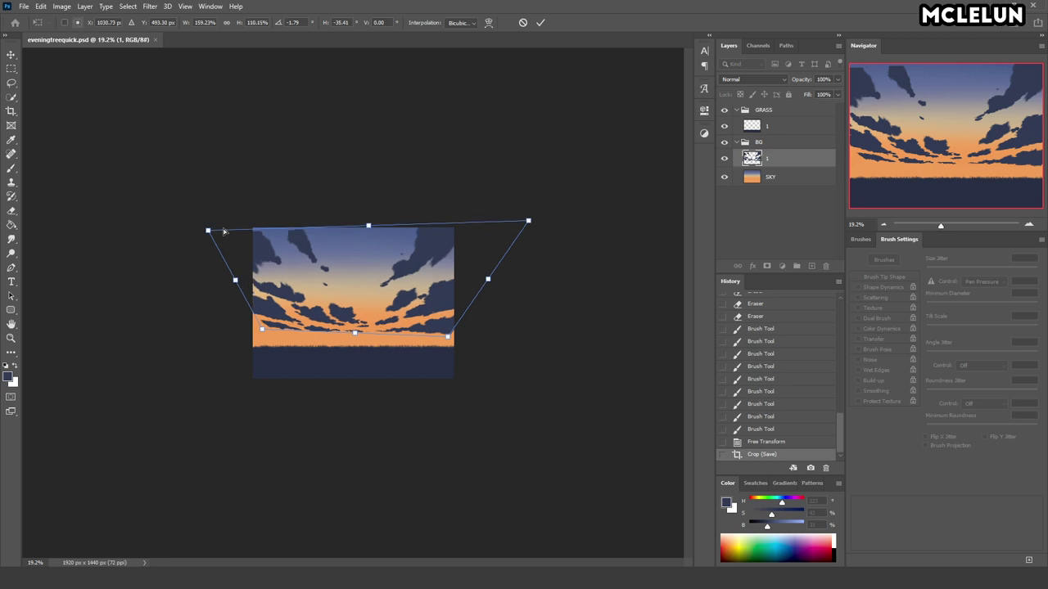
{"action": "left_click_drag", "start_coordinate": [447, 233], "coordinate": [464, 234]}
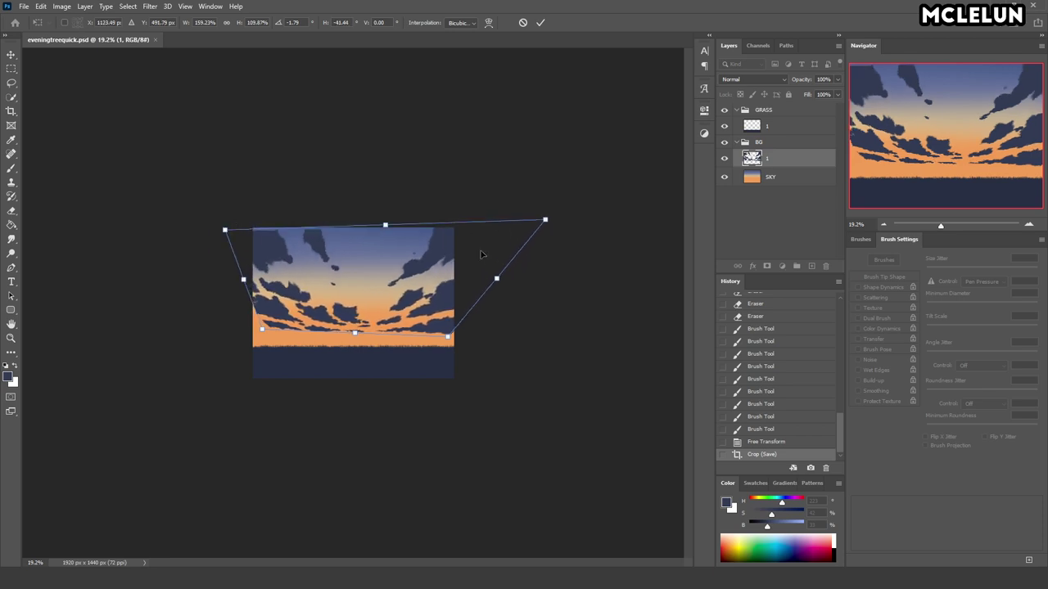
{"action": "key", "text": "Escape"}
{"action": "key", "text": "ctrl+t"}
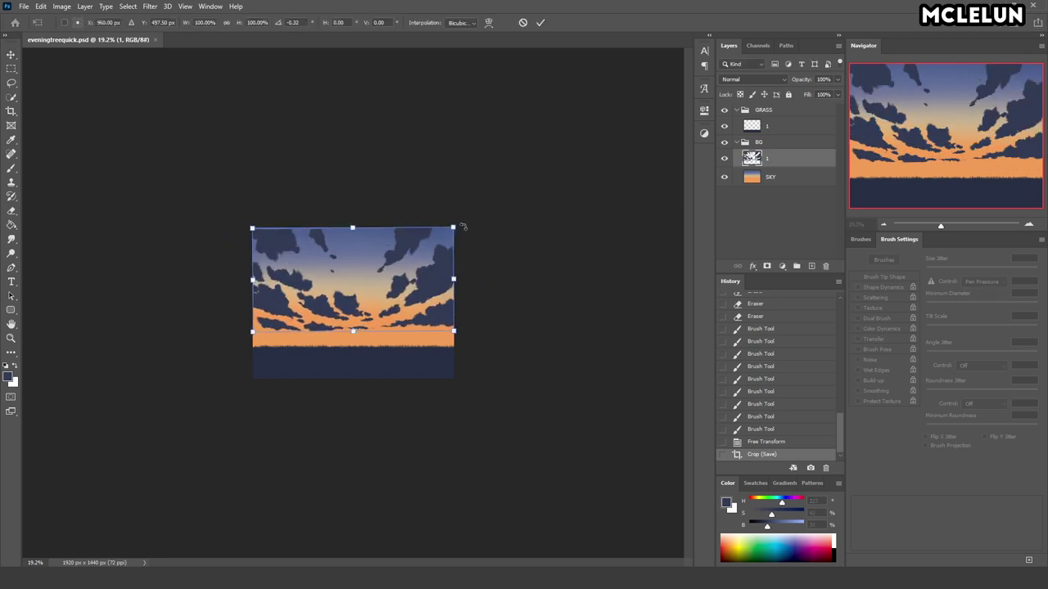
{"action": "key", "text": "Escape"}
- Widen the cloud layer's top corners and raise its bottom edge toward the sky
{"action": "key", "text": "ctrl+t"}
{"action": "left_click_drag", "start_coordinate": [459, 230], "coordinate": [464, 231]}
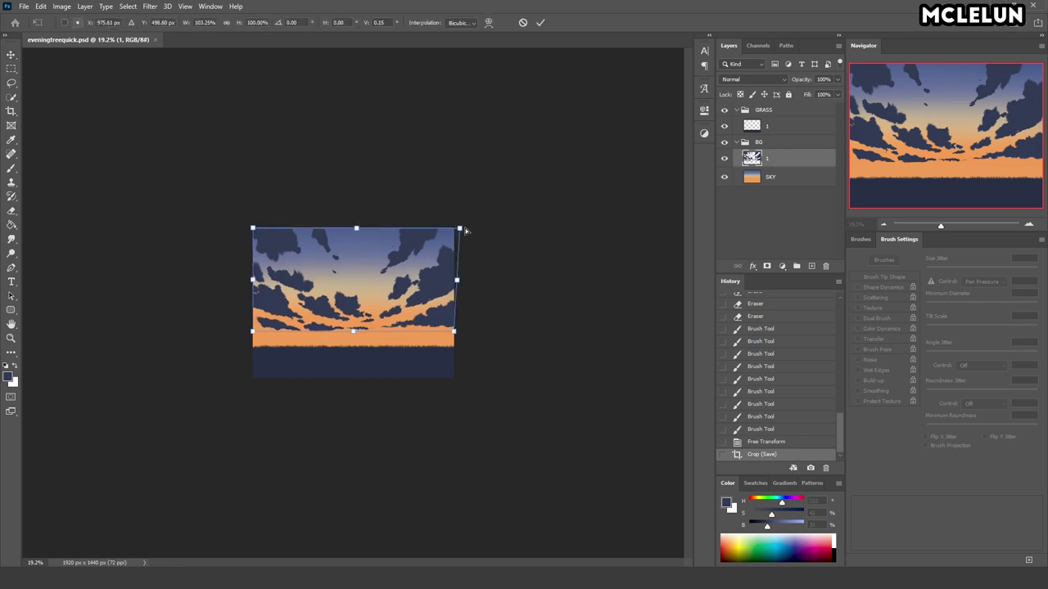
{"action": "left_click_drag", "start_coordinate": [253, 228], "coordinate": [232, 232]}
{"action": "left_click_drag", "start_coordinate": [454, 331], "coordinate": [451, 329]}
{"action": "left_click_drag", "start_coordinate": [353, 230], "coordinate": [354, 227]}
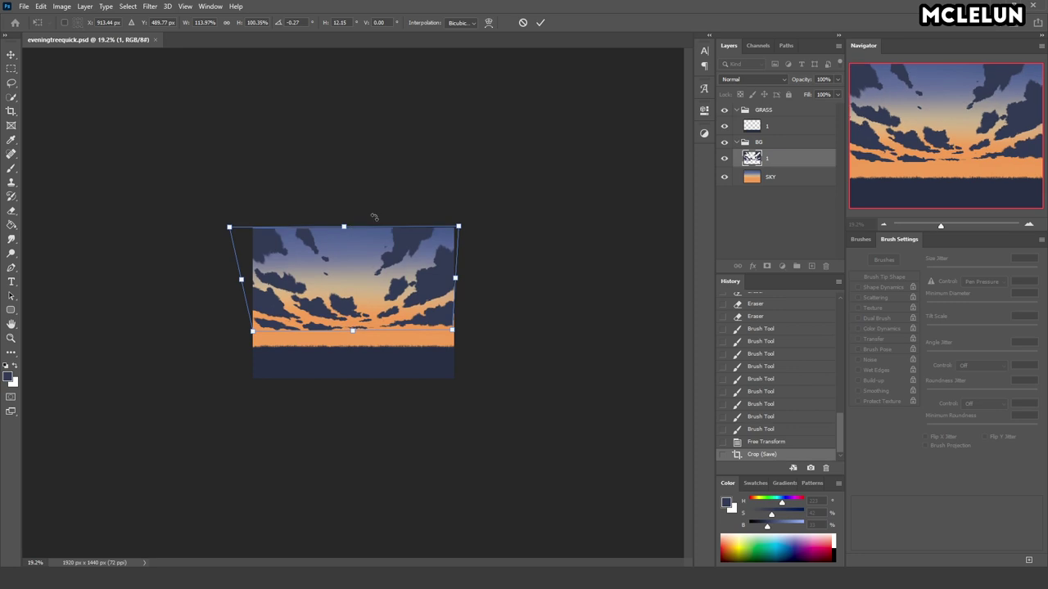
{"action": "left_click_drag", "start_coordinate": [461, 231], "coordinate": [464, 228]}
{"action": "mouse_move", "coordinate": [352, 331]}
{"action": "left_mouse_down"}
{"action": "mouse_move", "coordinate": [354, 313]}
{"action": "mouse_move", "coordinate": [373, 309]}
{"action": "left_mouse_up"}
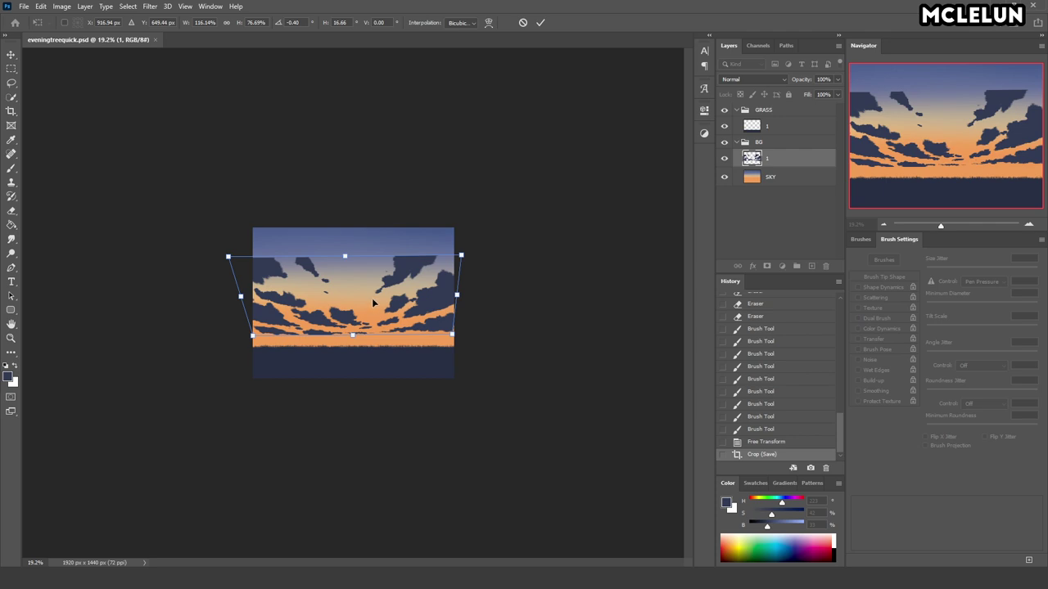
{"action": "key", "text": "Return"}
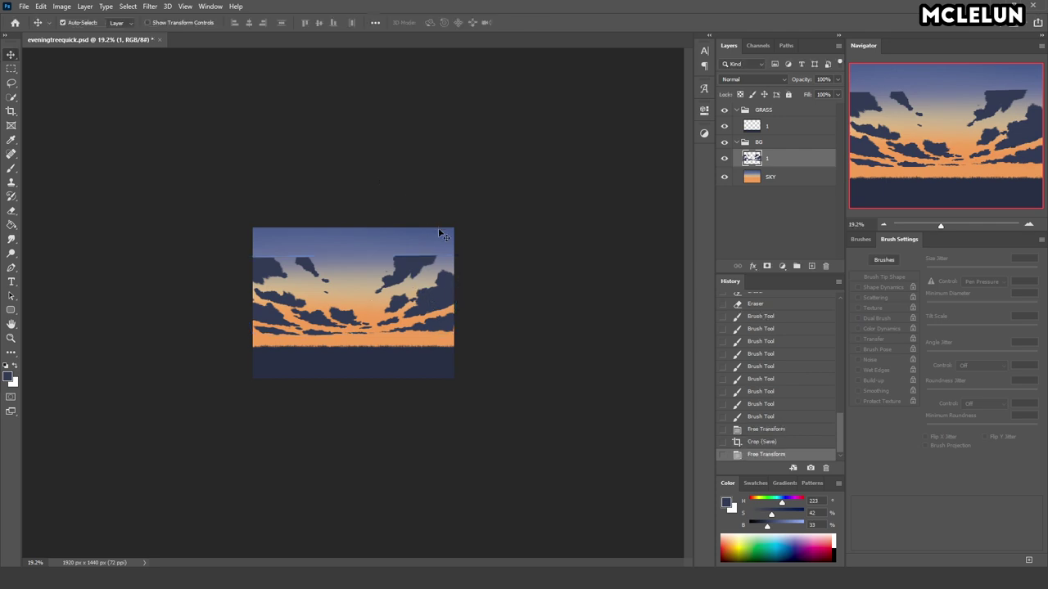
- Paint the top-right cloud out toward the upper-right edge, erasing a small bit first
{"action": "key", "text": "b"}
{"action": "left_click_drag", "start_coordinate": [941, 228], "coordinate": [949, 225]}
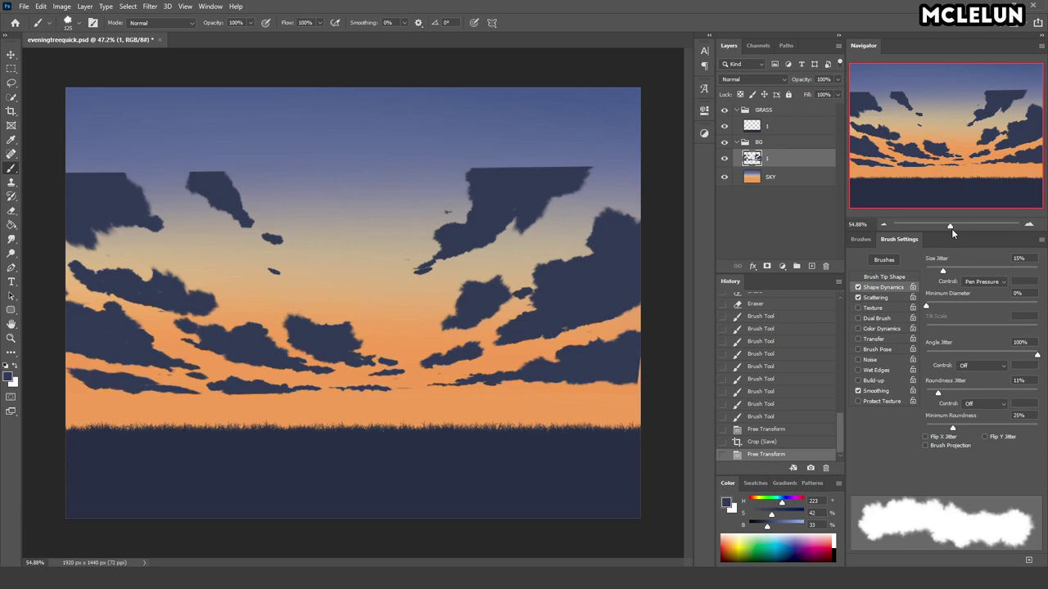
{"action": "key", "text": "e"}
{"action": "left_click", "coordinate": [479, 184]}
{"action": "left_click_drag", "start_coordinate": [479, 183], "coordinate": [618, 131]}
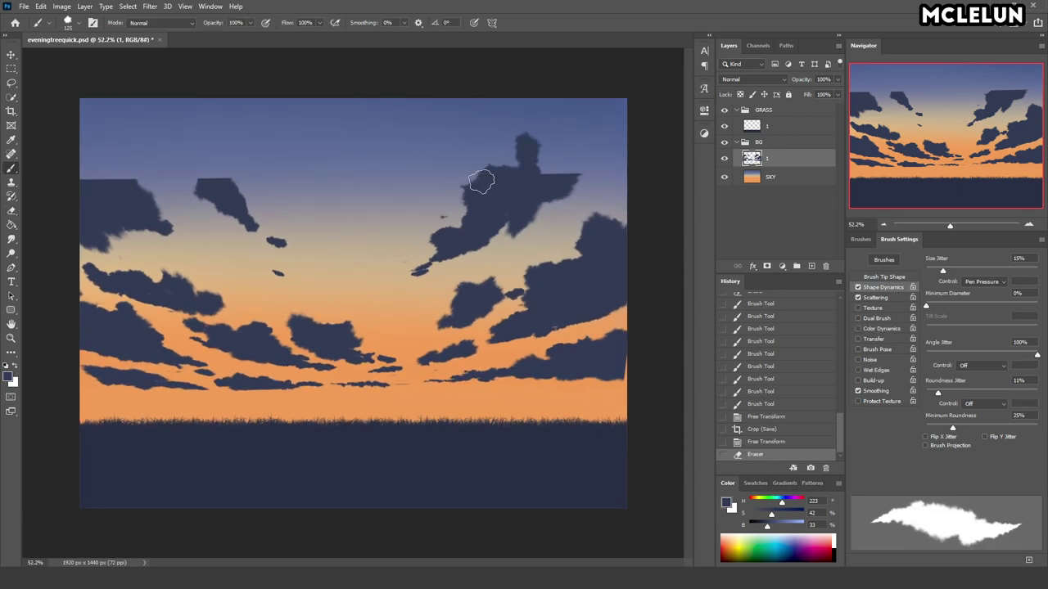
{"action": "left_click_drag", "start_coordinate": [481, 181], "coordinate": [581, 174]}
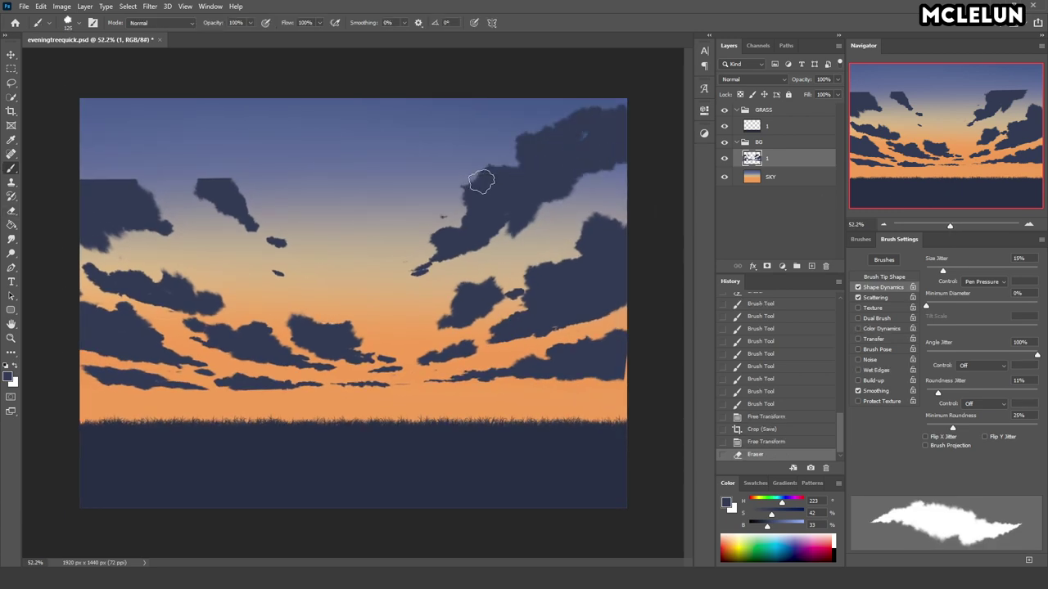
- Trim the right cloud edge, then extend the top-right and left clouds upward
{"action": "key", "text": "e"}
{"action": "mouse_move", "coordinate": [540, 286]}
{"action": "left_mouse_down"}
{"action": "mouse_move", "coordinate": [521, 283]}
{"action": "mouse_move", "coordinate": [508, 299]}
{"action": "left_mouse_up"}
{"action": "key", "text": "b"}
{"action": "mouse_move", "coordinate": [508, 123]}
{"action": "left_mouse_down"}
{"action": "mouse_move", "coordinate": [572, 162]}
{"action": "mouse_move", "coordinate": [577, 107]}
{"action": "mouse_move", "coordinate": [615, 102]}
{"action": "mouse_move", "coordinate": [609, 122]}
{"action": "left_mouse_up"}
{"action": "left_click_drag", "start_coordinate": [532, 135], "coordinate": [540, 131]}
{"action": "mouse_move", "coordinate": [213, 195]}
{"action": "left_mouse_down"}
{"action": "mouse_move", "coordinate": [197, 143]}
{"action": "mouse_move", "coordinate": [134, 168]}
{"action": "mouse_move", "coordinate": [123, 184]}
{"action": "mouse_move", "coordinate": [82, 156]}
{"action": "left_mouse_up"}
{"action": "left_click_drag", "start_coordinate": [123, 184], "coordinate": [114, 148]}
- Erase stray cloud tips, a small blob and fragments near the horizon
{"action": "key", "text": "e"}
{"action": "left_click_drag", "start_coordinate": [233, 209], "coordinate": [260, 229]}
{"action": "left_click_drag", "start_coordinate": [413, 259], "coordinate": [446, 274]}
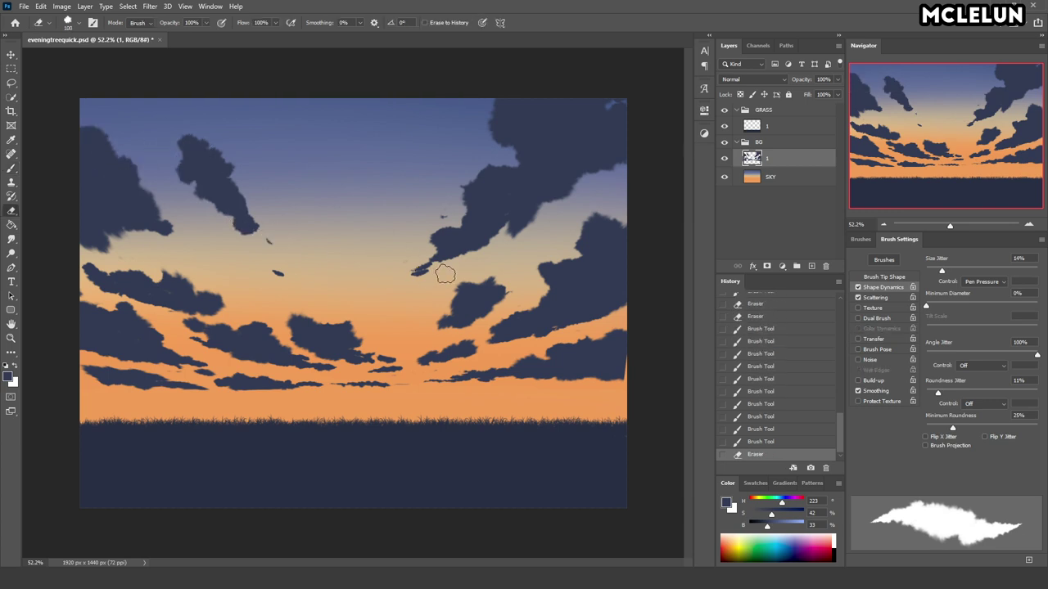
{"action": "left_click_drag", "start_coordinate": [300, 273], "coordinate": [281, 274]}
{"action": "mouse_move", "coordinate": [434, 296]}
{"action": "left_mouse_down"}
{"action": "mouse_move", "coordinate": [412, 352]}
{"action": "mouse_move", "coordinate": [375, 360]}
{"action": "left_mouse_up"}
{"action": "left_click_drag", "start_coordinate": [392, 359], "coordinate": [376, 365]}
- Fill out the right cloud's lower edge and the notch in the lower-left cloud
{"action": "key", "text": "b"}
{"action": "left_click_drag", "start_coordinate": [614, 360], "coordinate": [624, 386]}
{"action": "left_click_drag", "start_coordinate": [597, 360], "coordinate": [615, 382]}
{"action": "left_click_drag", "start_coordinate": [134, 376], "coordinate": [102, 378]}
- Trim the left and middle cloud edges and erase small fragments in the middle
{"action": "key", "text": "e"}
{"action": "left_click_drag", "start_coordinate": [86, 275], "coordinate": [98, 284]}
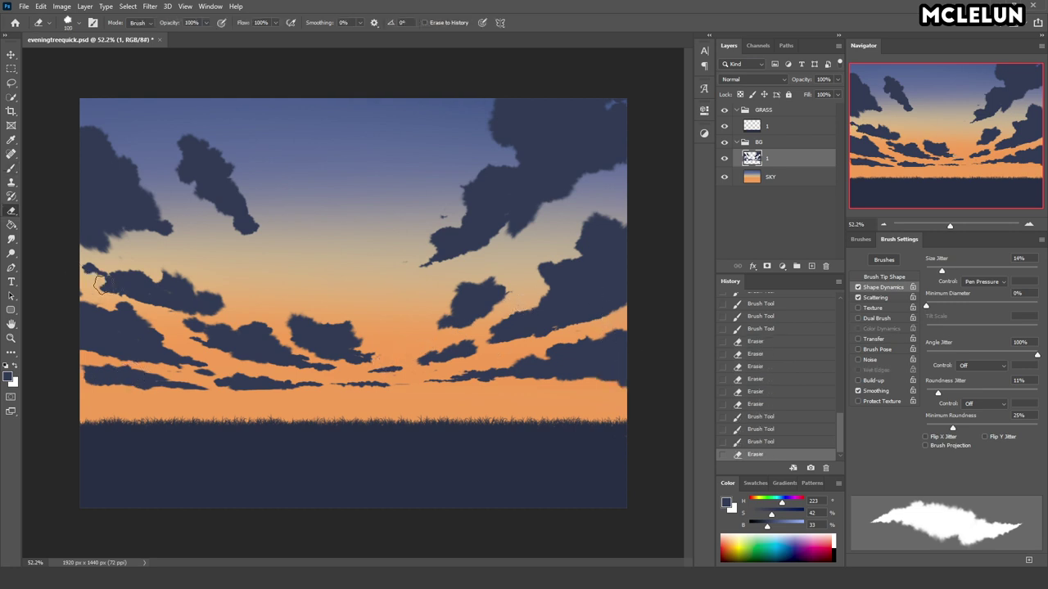
{"action": "left_click_drag", "start_coordinate": [309, 374], "coordinate": [349, 360]}
{"action": "left_click_drag", "start_coordinate": [307, 319], "coordinate": [291, 327]}
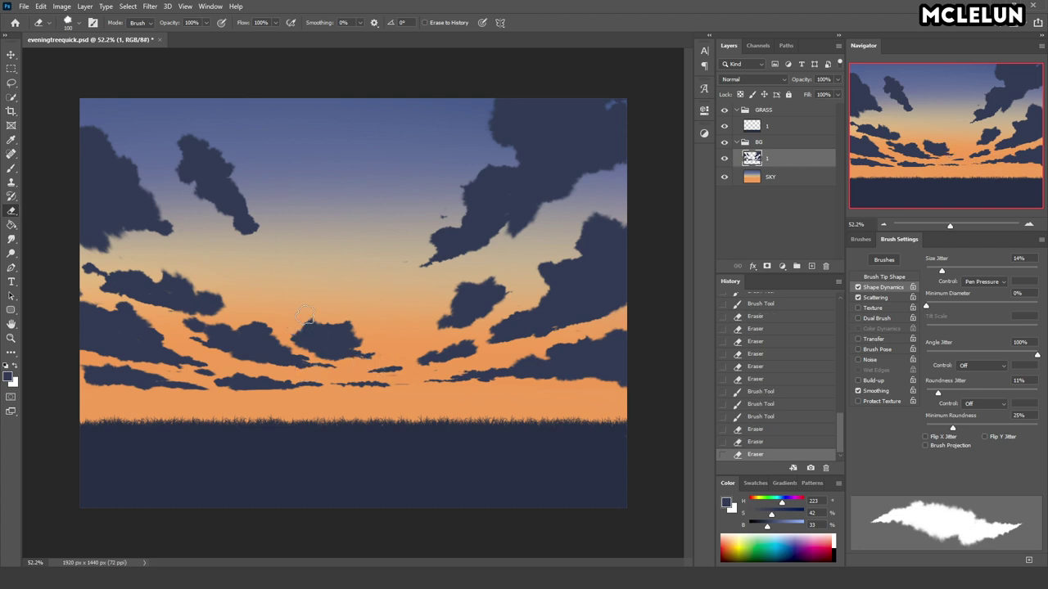
{"action": "left_click_drag", "start_coordinate": [490, 281], "coordinate": [501, 276]}
{"action": "left_click_drag", "start_coordinate": [499, 246], "coordinate": [491, 229]}
- Paint a new dark cloud in the upper sky and enlarge the upper-left cloud
{"action": "key", "text": "b"}
{"action": "left_click_drag", "start_coordinate": [428, 102], "coordinate": [375, 170]}
{"action": "mouse_move", "coordinate": [242, 144]}
{"action": "left_mouse_down"}
{"action": "mouse_move", "coordinate": [208, 160]}
{"action": "mouse_move", "coordinate": [218, 183]}
{"action": "mouse_move", "coordinate": [181, 200]}
{"action": "left_mouse_up"}
{"action": "mouse_move", "coordinate": [233, 172]}
{"action": "left_mouse_down"}
{"action": "mouse_move", "coordinate": [246, 216]}
{"action": "mouse_move", "coordinate": [217, 192]}
{"action": "mouse_move", "coordinate": [231, 200]}
{"action": "left_mouse_up"}
{"action": "key", "text": "e"}
{"action": "key", "text": "b"}
- Fill in the left cloud's underside and lower edge and add small cloud blobs
{"action": "left_click_drag", "start_coordinate": [135, 219], "coordinate": [113, 246]}
{"action": "left_click_drag", "start_coordinate": [158, 241], "coordinate": [162, 248]}
{"action": "left_click_drag", "start_coordinate": [154, 135], "coordinate": [162, 148]}
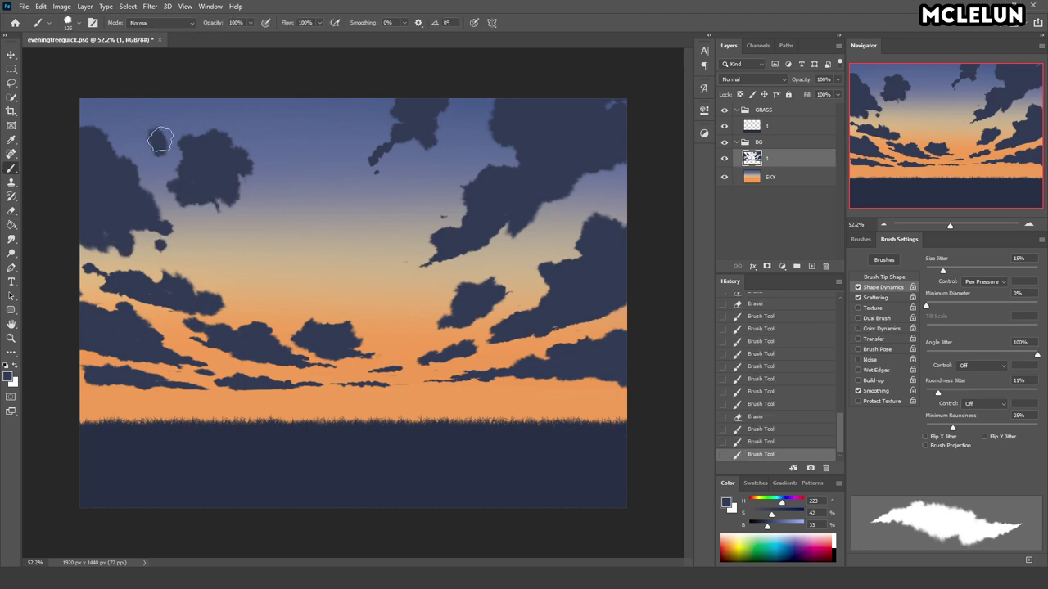
{"action": "left_click_drag", "start_coordinate": [155, 230], "coordinate": [162, 241]}
{"action": "left_click_drag", "start_coordinate": [167, 196], "coordinate": [172, 205]}
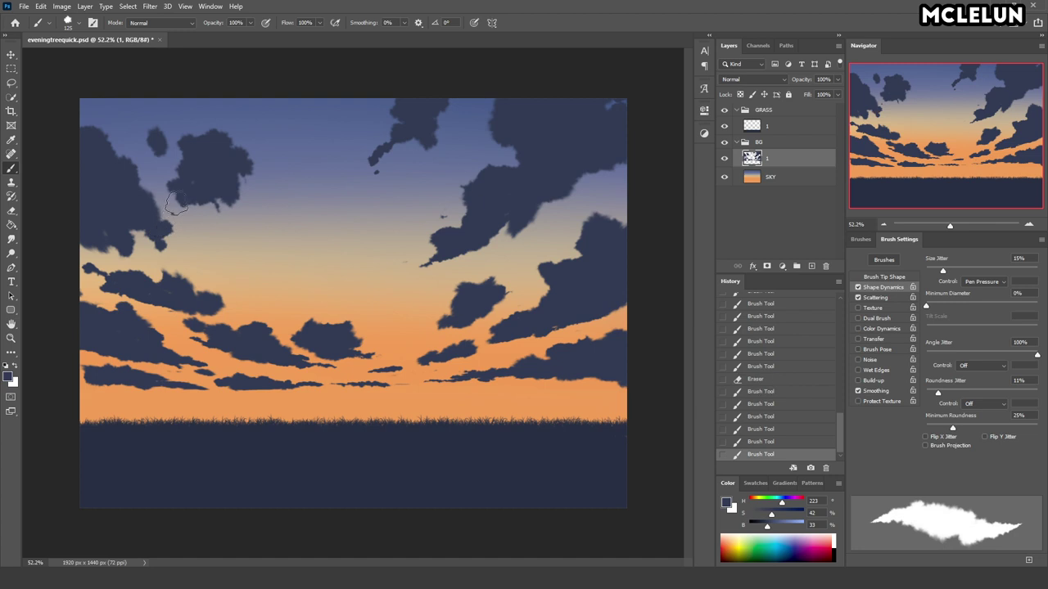
- Erase small wisps in the upper sky and tidy the left cloud's edge
{"action": "key", "text": "e"}
{"action": "left_click_drag", "start_coordinate": [389, 163], "coordinate": [368, 154]}
{"action": "left_click_drag", "start_coordinate": [165, 204], "coordinate": [193, 215]}
{"action": "mouse_move", "coordinate": [184, 233]}
{"action": "left_mouse_down"}
{"action": "mouse_move", "coordinate": [106, 281]}
{"action": "mouse_move", "coordinate": [100, 259]}
{"action": "left_mouse_up"}
{"action": "key", "text": "b"}
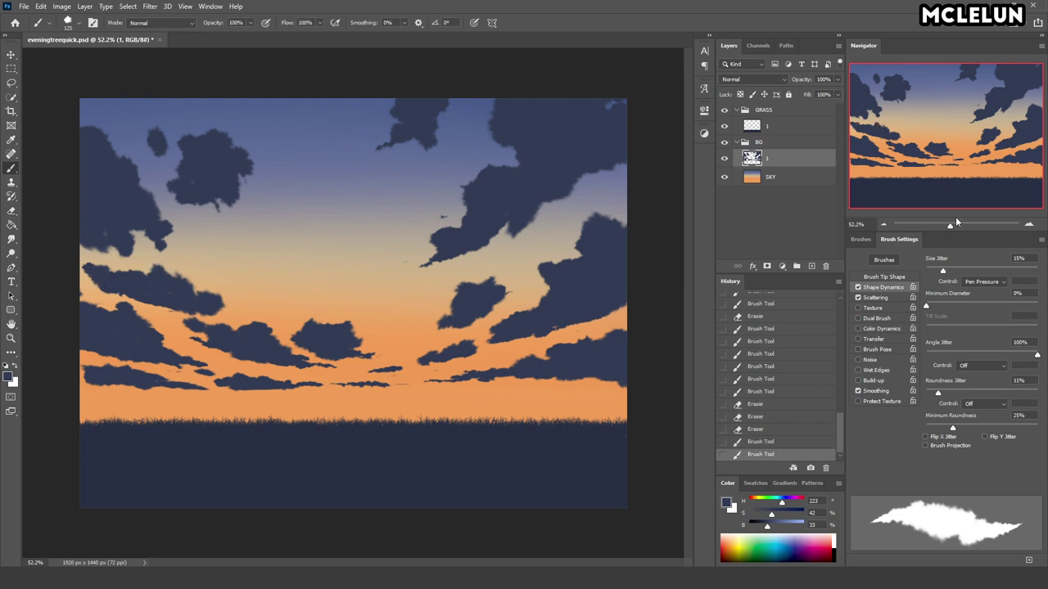
{"action": "left_click_drag", "start_coordinate": [949, 224], "coordinate": [956, 224]}
{"action": "mouse_move", "coordinate": [957, 149]}
{"action": "left_mouse_down"}
{"action": "mouse_move", "coordinate": [960, 125]}
{"action": "mouse_move", "coordinate": [926, 135]}
{"action": "left_mouse_up"}
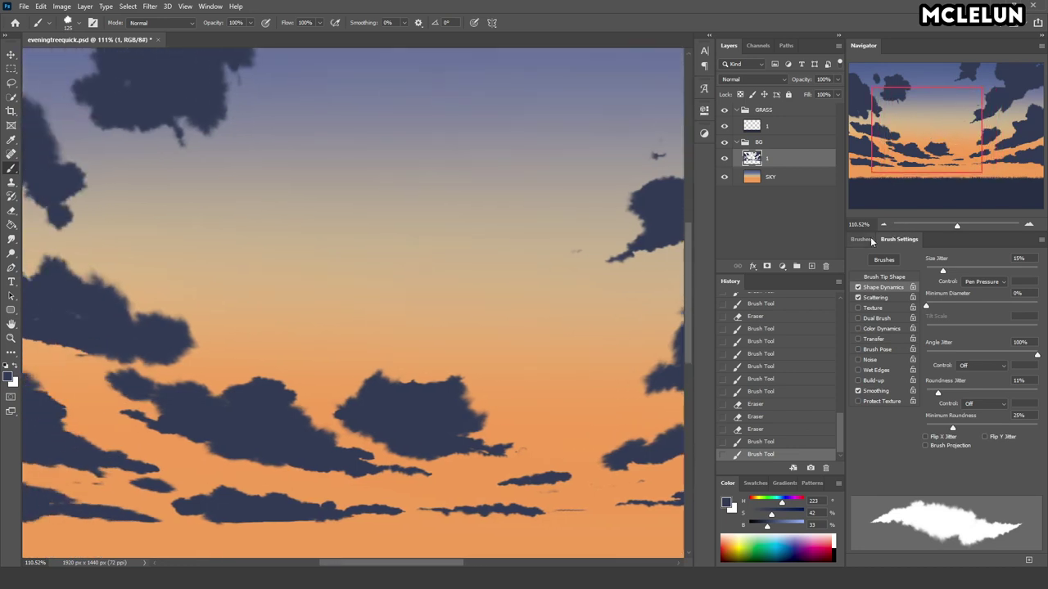
- Choose the 400 px textured brush preset and zoom out to the whole painting
{"action": "left_click", "coordinate": [871, 239]}
{"action": "left_click", "coordinate": [910, 384]}
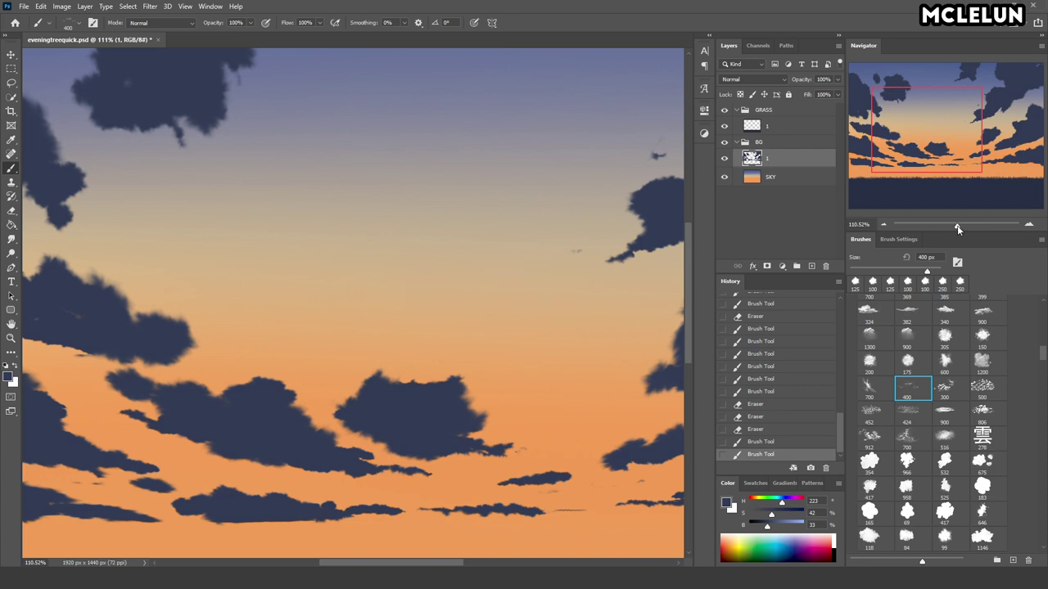
{"action": "left_click_drag", "start_coordinate": [957, 225], "coordinate": [943, 225]}
- Duplicate SKY, clip the copy, and squash its gradient downward with Free Transform
{"action": "left_click", "coordinate": [782, 177]}
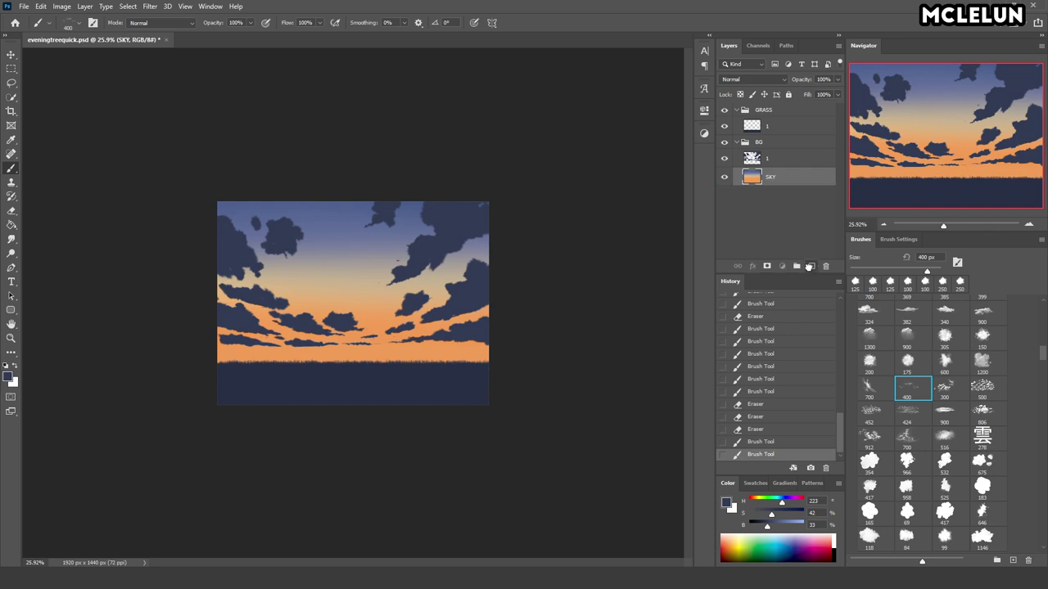
{"action": "left_click_drag", "start_coordinate": [782, 177], "coordinate": [808, 266]}
{"action": "key", "text": "ctrl+alt+g"}
{"action": "key", "text": "v"}
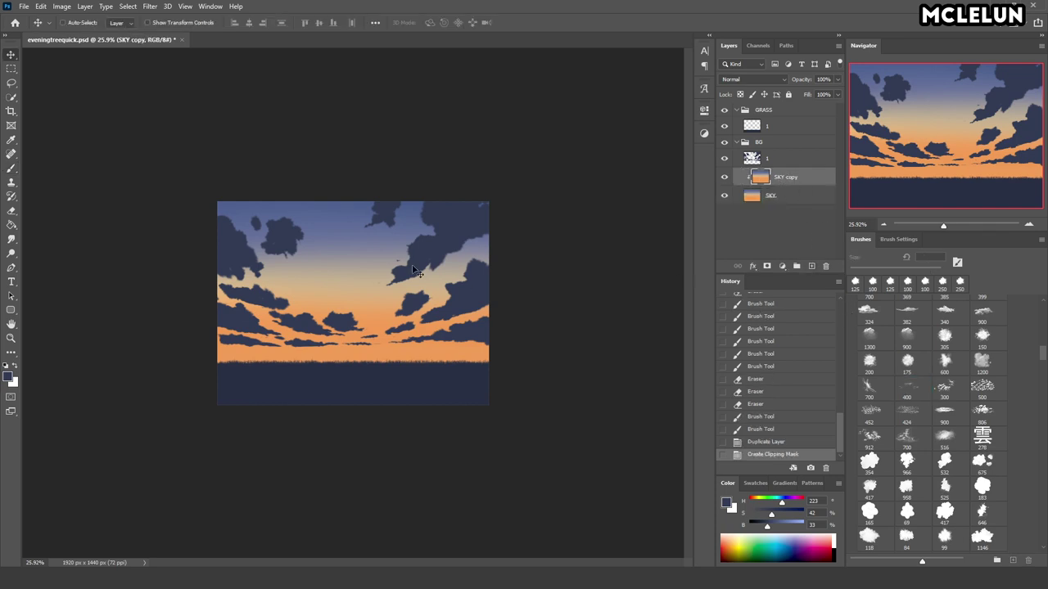
{"action": "left_click_drag", "start_coordinate": [396, 269], "coordinate": [397, 248]}
{"action": "key", "text": "ctrl+t"}
{"action": "mouse_move", "coordinate": [352, 202]}
{"action": "left_mouse_down"}
{"action": "mouse_move", "coordinate": [352, 275]}
{"action": "mouse_move", "coordinate": [364, 263]}
{"action": "left_mouse_up"}
{"action": "key", "text": "Return"}
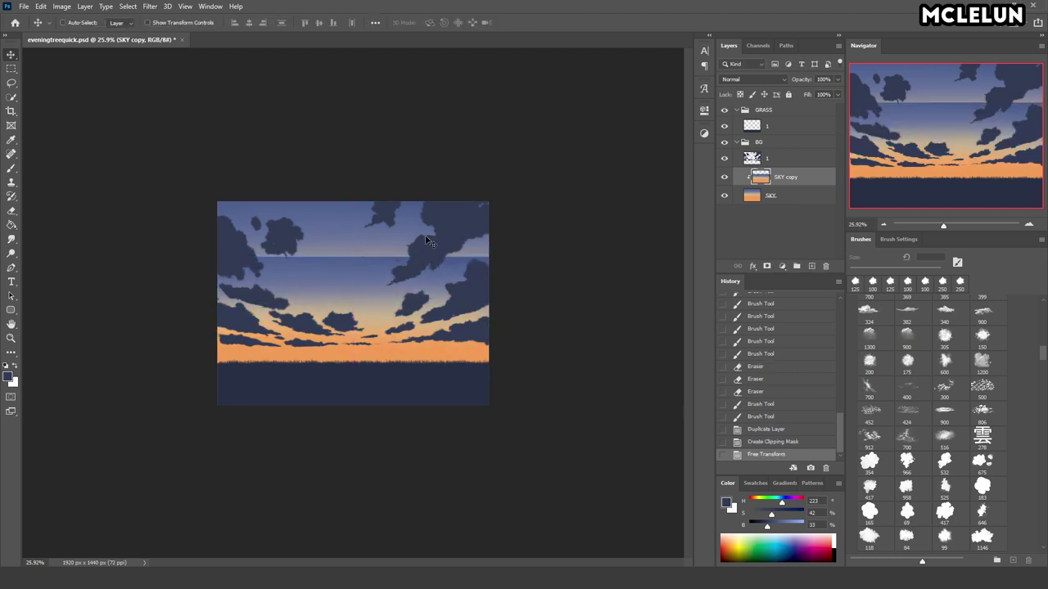
{"action": "key", "text": "b"}
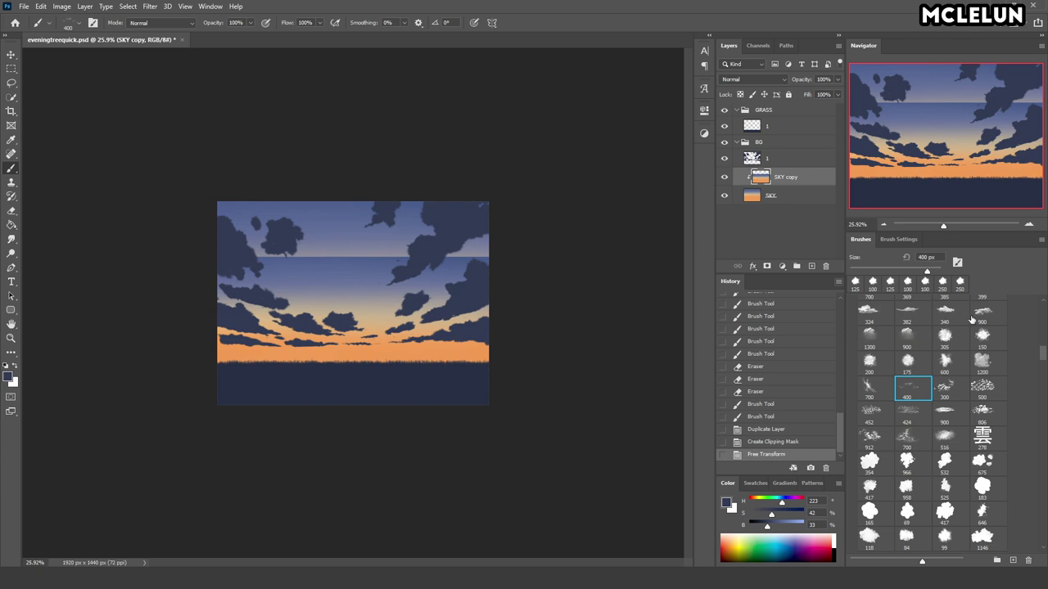
- On a new layer, paint faint lighter-blue streaks across the sky toward the upper right
{"action": "left_click", "coordinate": [813, 266]}
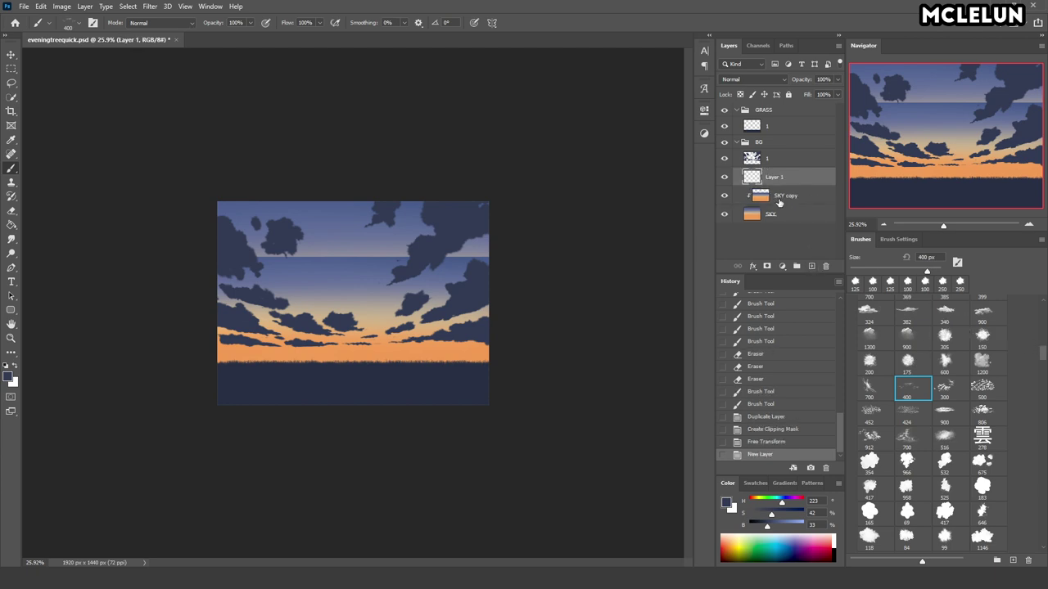
{"action": "left_click", "coordinate": [396, 236], "text": "alt"}
{"action": "left_click_drag", "start_coordinate": [395, 235], "coordinate": [431, 247]}
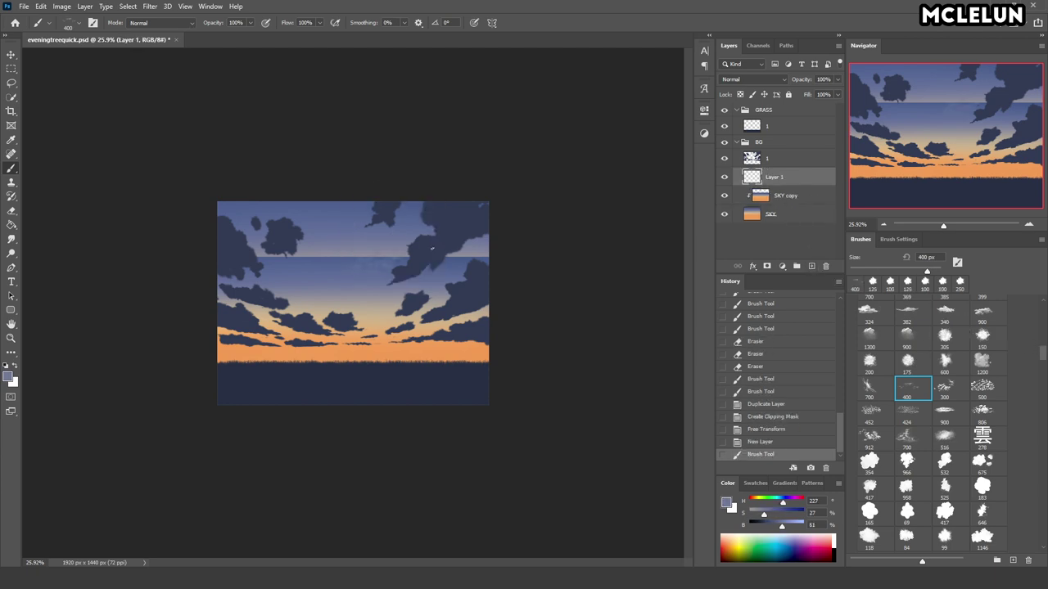
{"action": "mouse_move", "coordinate": [376, 268]}
{"action": "left_mouse_down"}
{"action": "mouse_move", "coordinate": [318, 260]}
{"action": "mouse_move", "coordinate": [442, 229]}
{"action": "left_mouse_up"}
{"action": "left_click_drag", "start_coordinate": [459, 213], "coordinate": [485, 188]}
- Set a 1000 px soft round brush in sky blue and merge the sky copy into SKY
{"action": "left_click", "coordinate": [796, 203]}
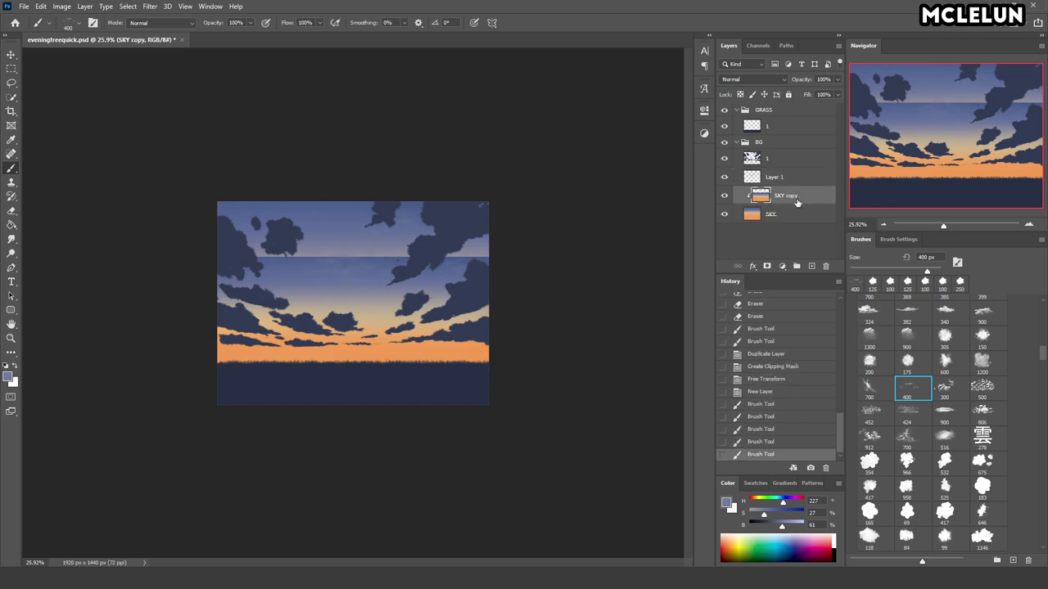
{"action": "scroll", "coordinate": [1035, 370], "scroll_direction": "up", "scroll_amount": 10}
{"action": "left_click", "coordinate": [869, 409]}
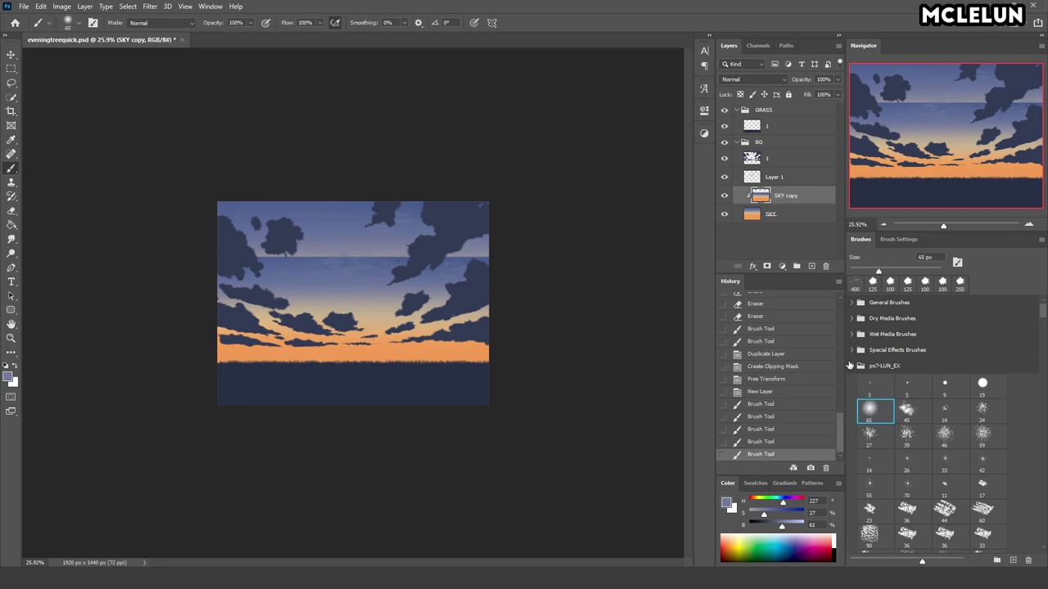
{"action": "left_click", "coordinate": [292, 254], "text": "alt"}
{"action": "key", "text": "bracketright"}
{"action": "key", "text": "bracketright"}
{"action": "key", "text": "bracketright"}
{"action": "key", "text": "bracketright"}
{"action": "key", "text": "bracketright"}
{"action": "key", "text": "bracketright"}
{"action": "key", "text": "bracketright"}
{"action": "key", "text": "bracketright"}
{"action": "key", "text": "bracketright"}
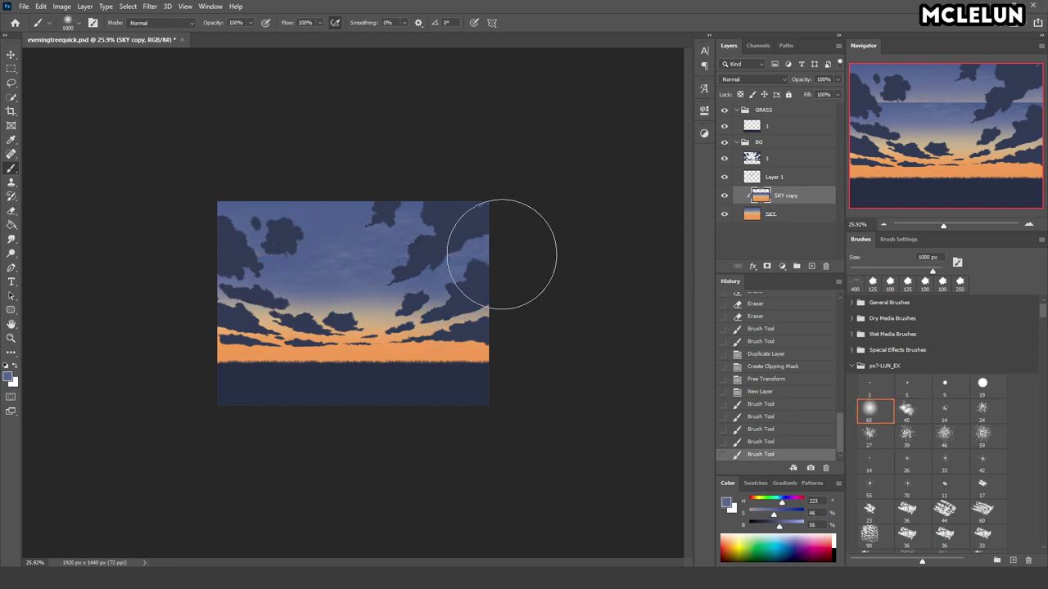
{"action": "key", "text": "ctrl+e"}
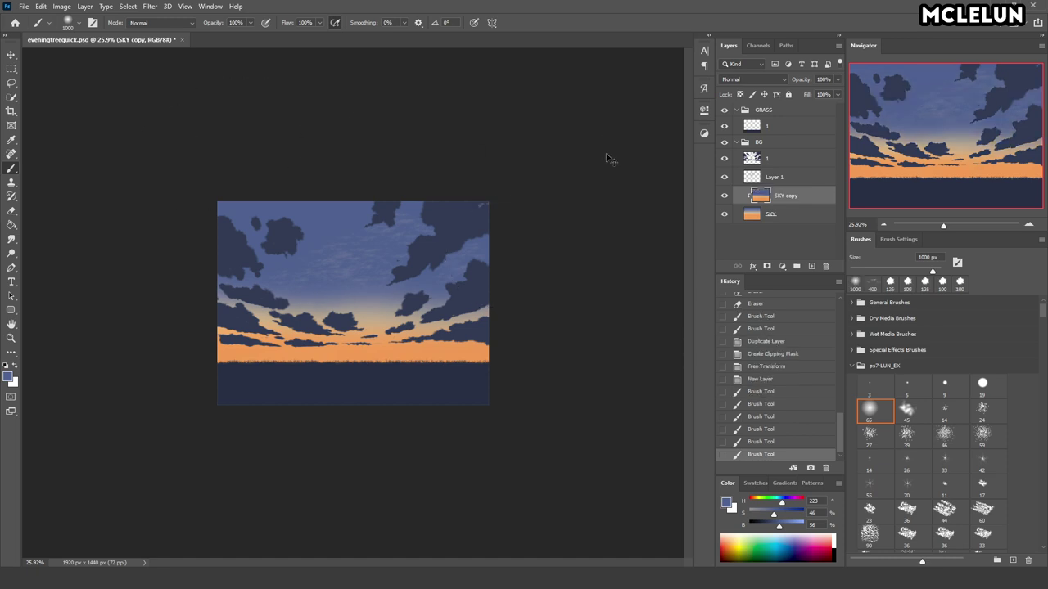
{"action": "left_click", "coordinate": [366, 301], "text": "alt"}
- Try a soft cream glow along the horizon at 300 and 600 px, then undo it
{"action": "left_click", "coordinate": [396, 309], "text": "alt"}
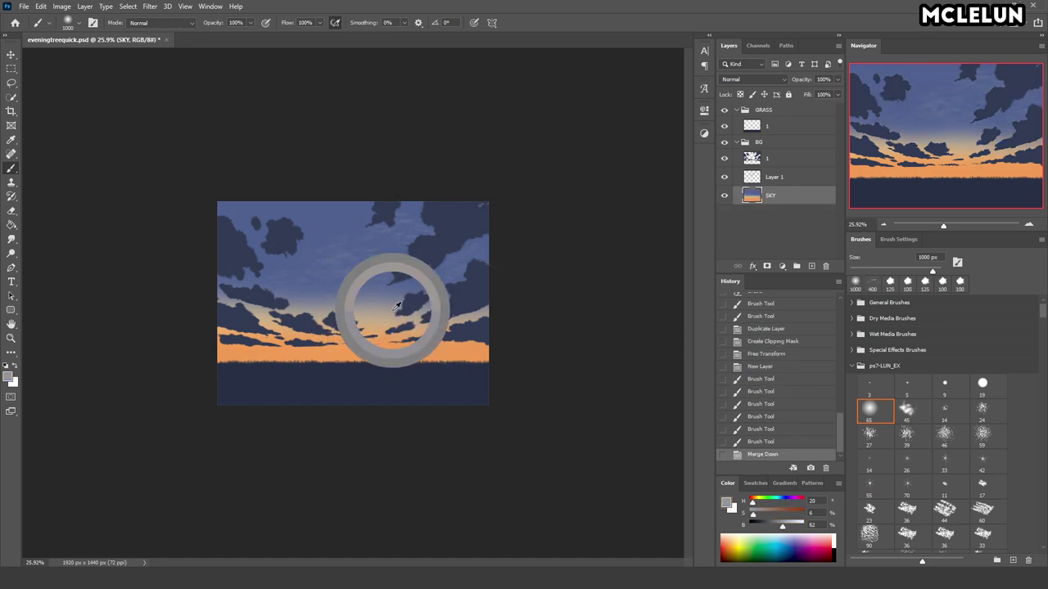
{"action": "key", "text": "bracketleft"}
{"action": "key", "text": "bracketleft"}
{"action": "key", "text": "bracketleft"}
{"action": "key", "text": "bracketleft"}
{"action": "key", "text": "bracketleft"}
{"action": "key", "text": "bracketleft"}
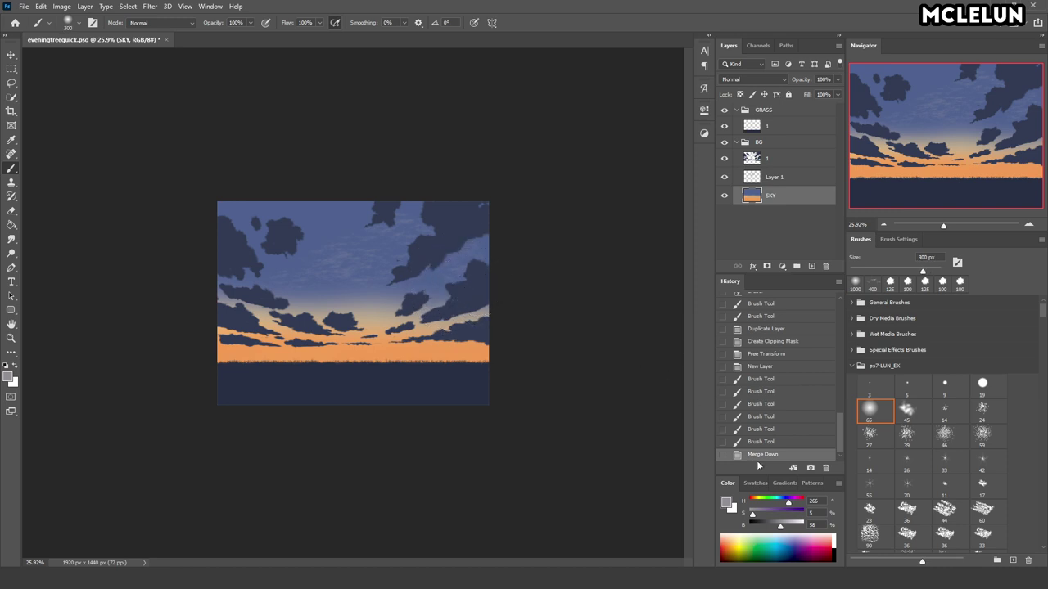
{"action": "left_click", "coordinate": [760, 502]}
{"action": "left_click_drag", "start_coordinate": [780, 527], "coordinate": [804, 526]}
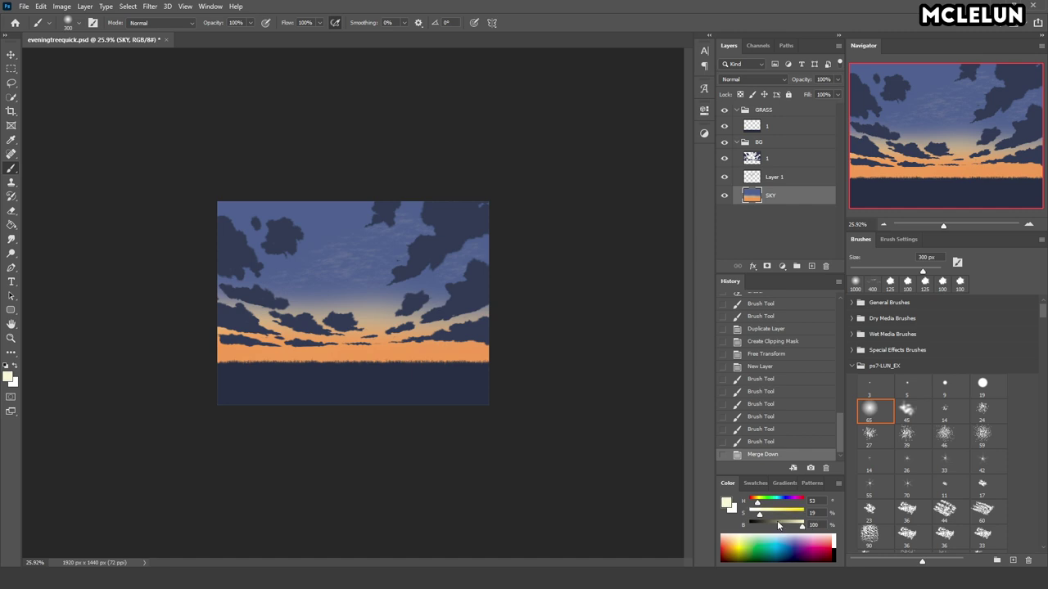
{"action": "left_click_drag", "start_coordinate": [497, 311], "coordinate": [131, 287]}
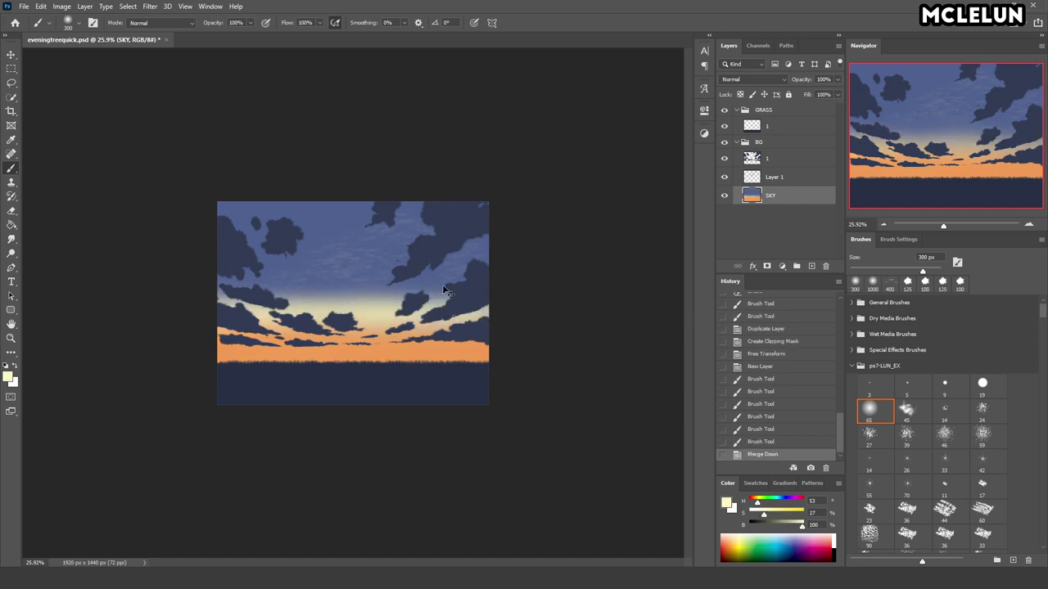
{"action": "key", "text": "ctrl+z"}
{"action": "key", "text": "bracketright"}
{"action": "key", "text": "bracketright"}
{"action": "key", "text": "bracketright"}
{"action": "left_click_drag", "start_coordinate": [503, 308], "coordinate": [221, 327]}
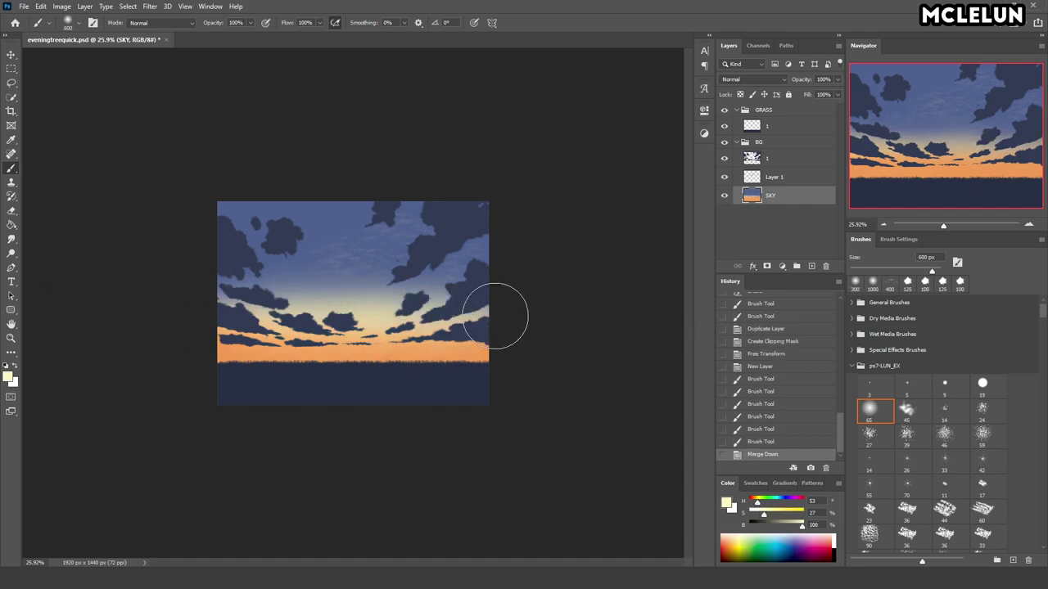
{"action": "key", "text": "ctrl+z"}
- Brush sampled soft orange along the horizon, then tone it down with sky-blue strokes
{"action": "left_click", "coordinate": [450, 351], "text": "alt"}
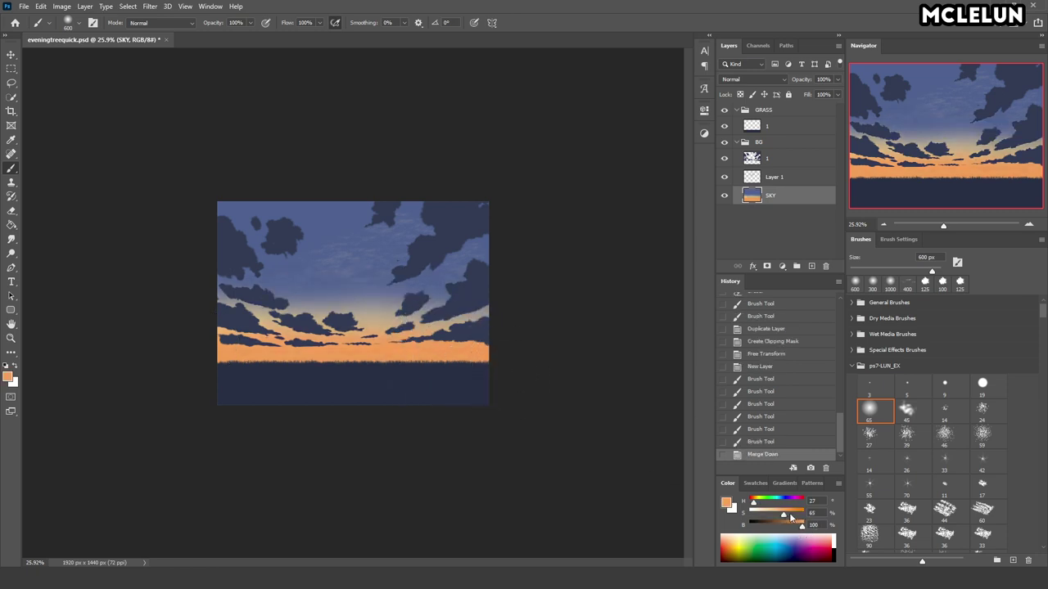
{"action": "mouse_move", "coordinate": [573, 369]}
{"action": "left_mouse_down"}
{"action": "mouse_move", "coordinate": [122, 355]}
{"action": "mouse_move", "coordinate": [519, 338]}
{"action": "mouse_move", "coordinate": [200, 313]}
{"action": "left_mouse_up"}
{"action": "left_click_drag", "start_coordinate": [510, 304], "coordinate": [187, 304]}
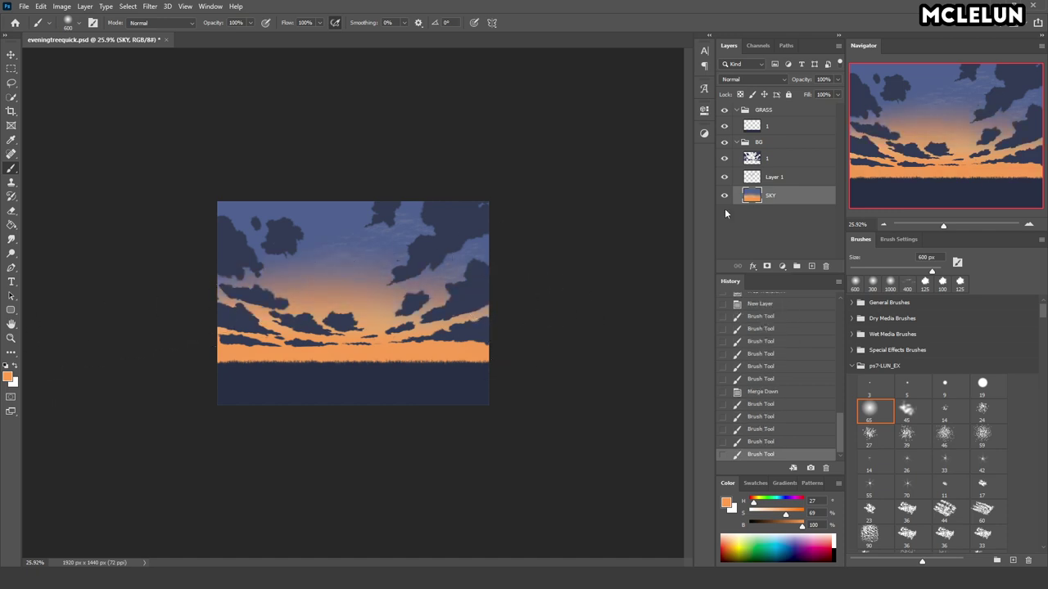
{"action": "left_click", "coordinate": [308, 233], "text": "alt"}
{"action": "mouse_move", "coordinate": [237, 278]}
{"action": "left_mouse_down"}
{"action": "mouse_move", "coordinate": [535, 283]}
{"action": "mouse_move", "coordinate": [162, 297]}
{"action": "left_mouse_up"}
{"action": "left_click_drag", "start_coordinate": [327, 276], "coordinate": [539, 286]}
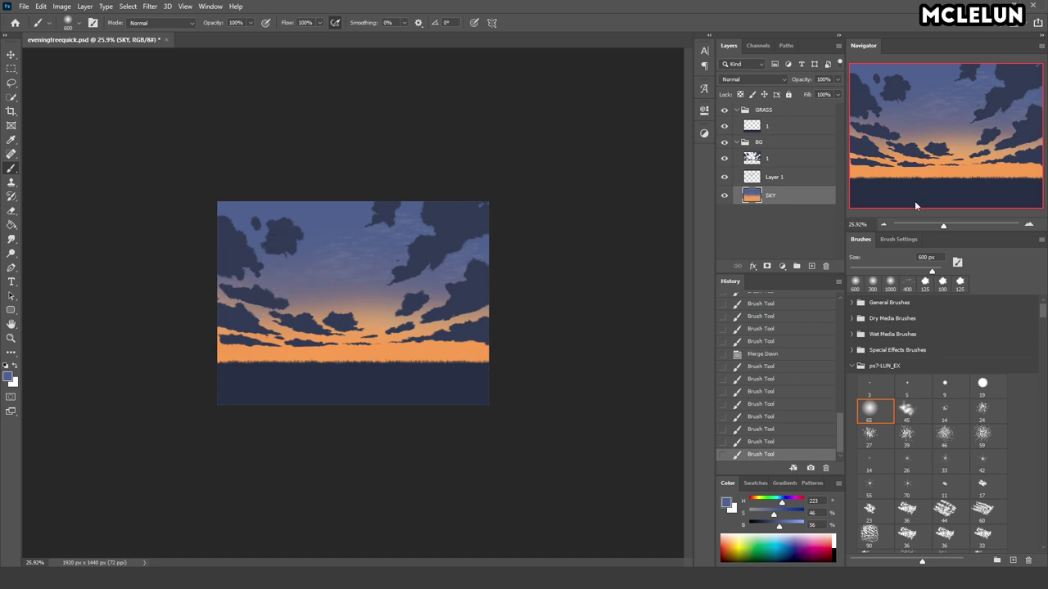
{"action": "left_click_drag", "start_coordinate": [952, 227], "coordinate": [947, 225]}
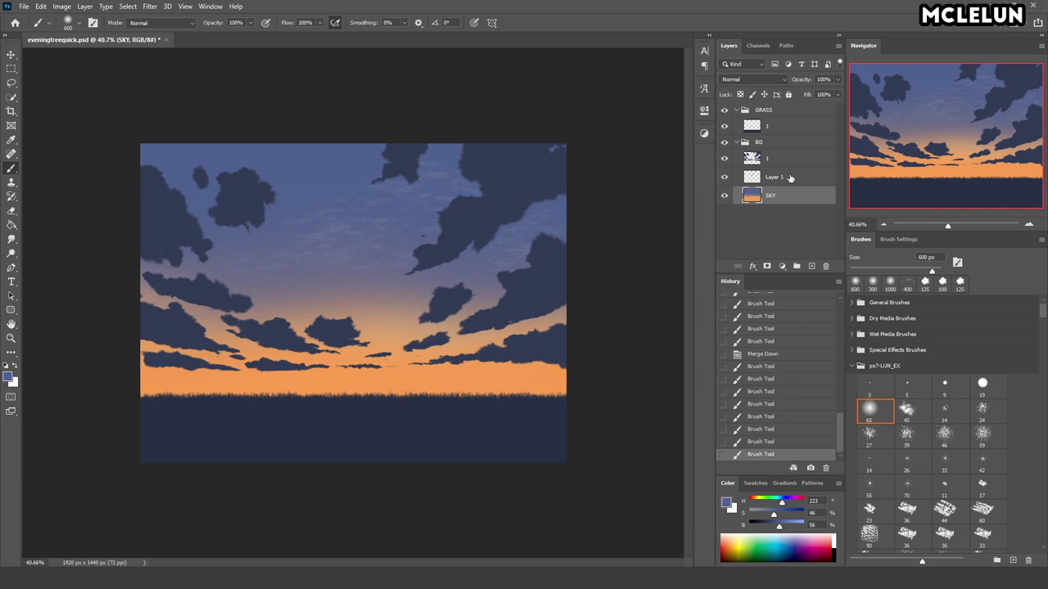
- Select Layer 1, check its blending options, and duplicate then merge the streak layer
{"action": "left_click", "coordinate": [789, 178]}
{"action": "double_click", "coordinate": [790, 175]}
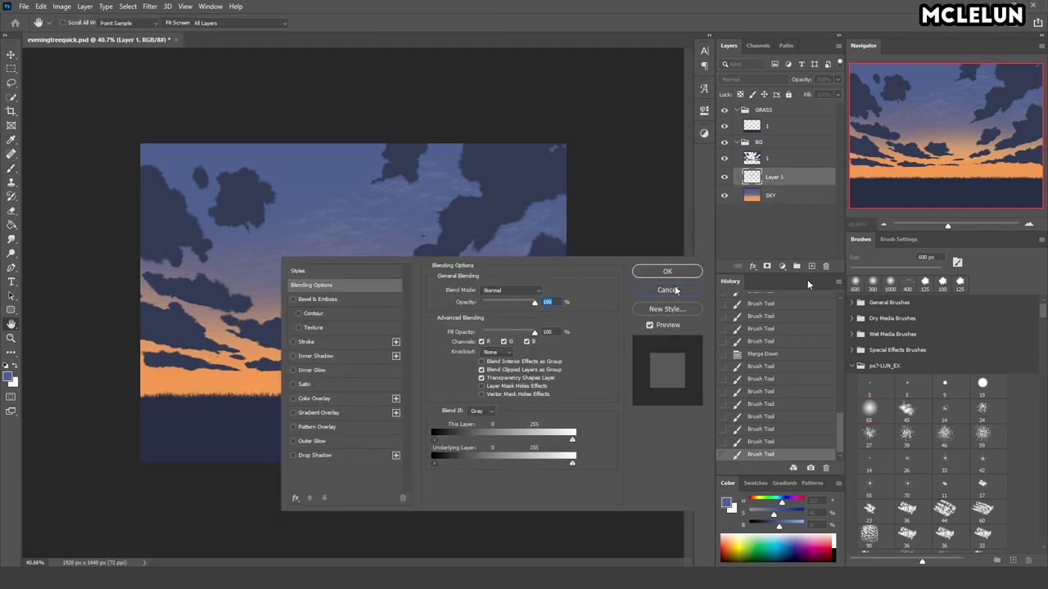
{"action": "left_click", "coordinate": [667, 289]}
{"action": "key", "text": "ctrl+j"}
{"action": "key", "text": "ctrl+e"}
- Stretch and warp the streak layer's corners past the canvas, then rename it 2
{"action": "key", "text": "ctrl+t"}
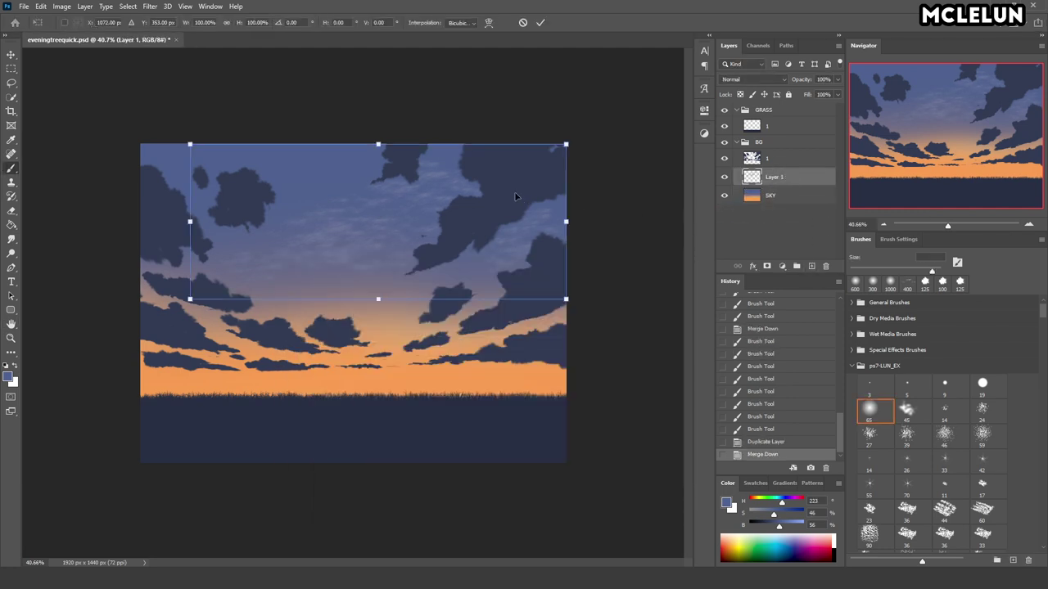
{"action": "left_click_drag", "start_coordinate": [566, 145], "coordinate": [592, 128]}
{"action": "left_click_drag", "start_coordinate": [190, 145], "coordinate": [132, 187]}
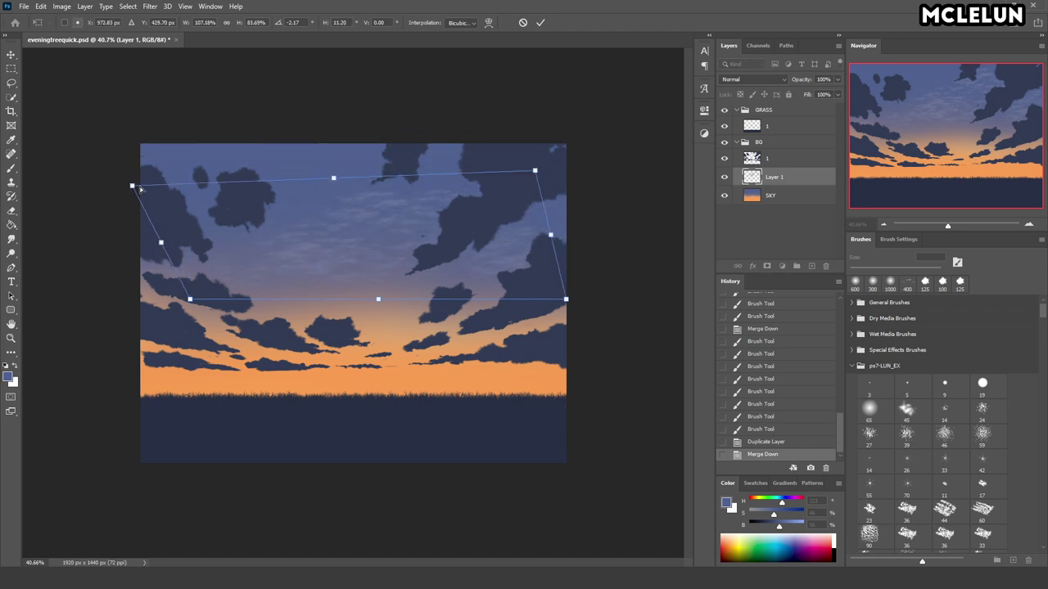
{"action": "left_click_drag", "start_coordinate": [535, 171], "coordinate": [714, 101]}
{"action": "left_click_drag", "start_coordinate": [133, 188], "coordinate": [168, 251]}
{"action": "left_click_drag", "start_coordinate": [428, 215], "coordinate": [469, 182]}
{"action": "left_click", "coordinate": [488, 22]}
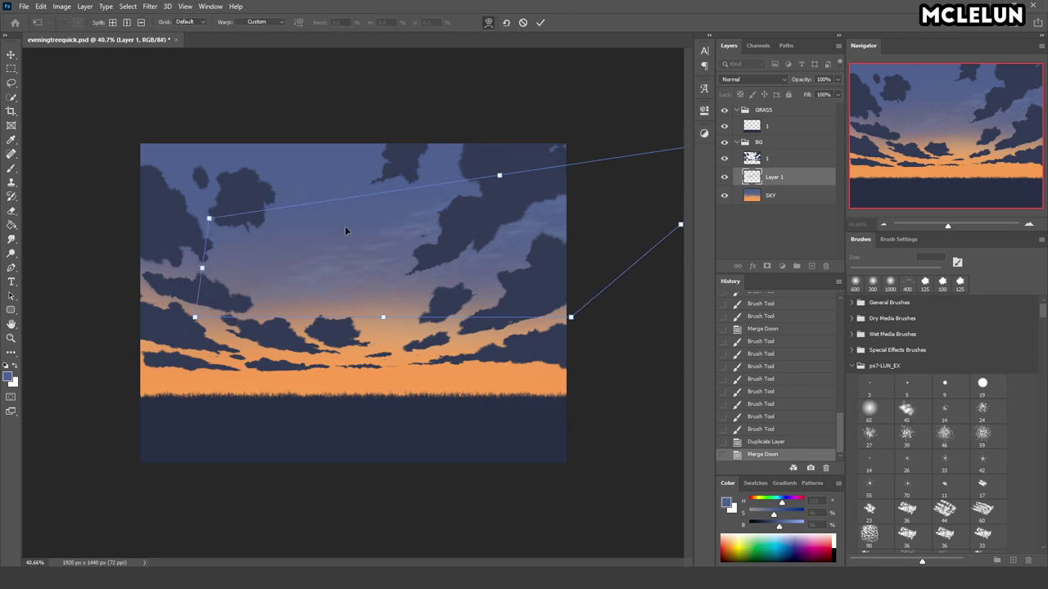
{"action": "left_click_drag", "start_coordinate": [554, 178], "coordinate": [505, 159]}
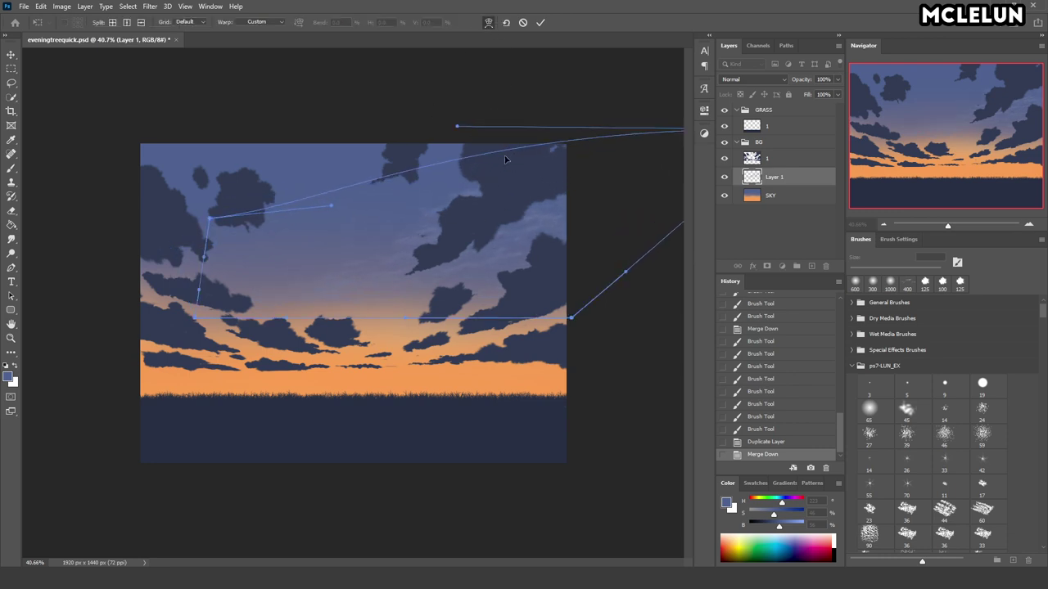
{"action": "key", "text": "Return"}
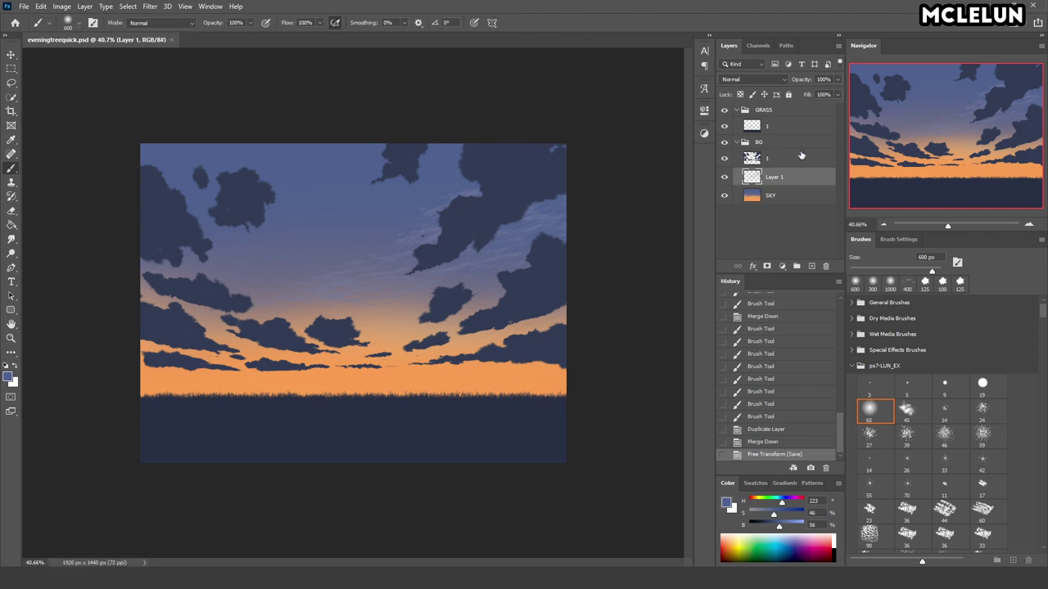
{"action": "type", "text": "2"}
{"action": "key", "text": "Return"}
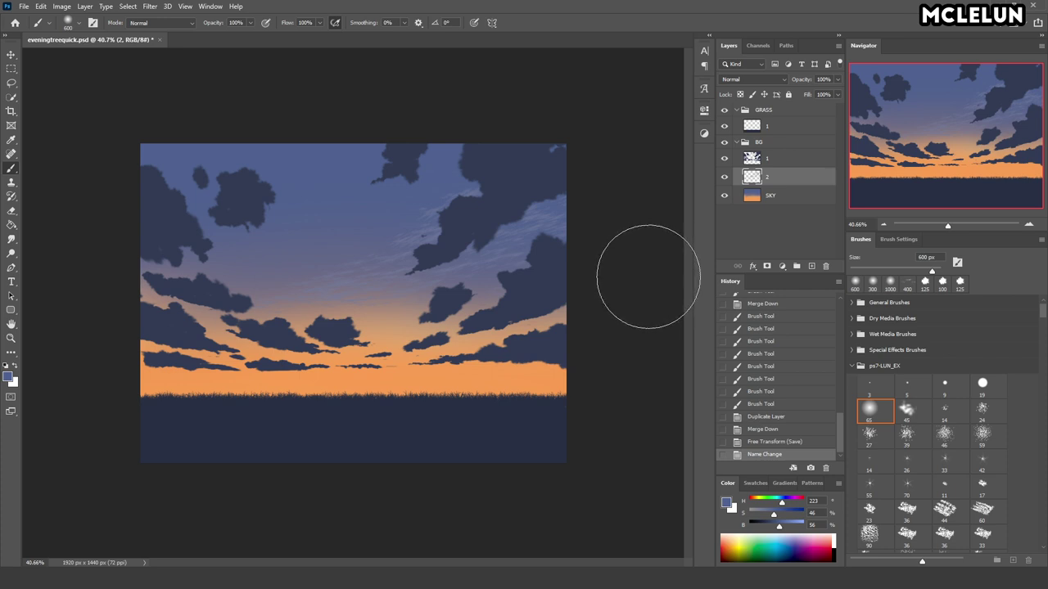
- Lasso the upper-right clouds on layer 1 and skew them flatter toward the horizon
{"action": "key", "text": "l"}
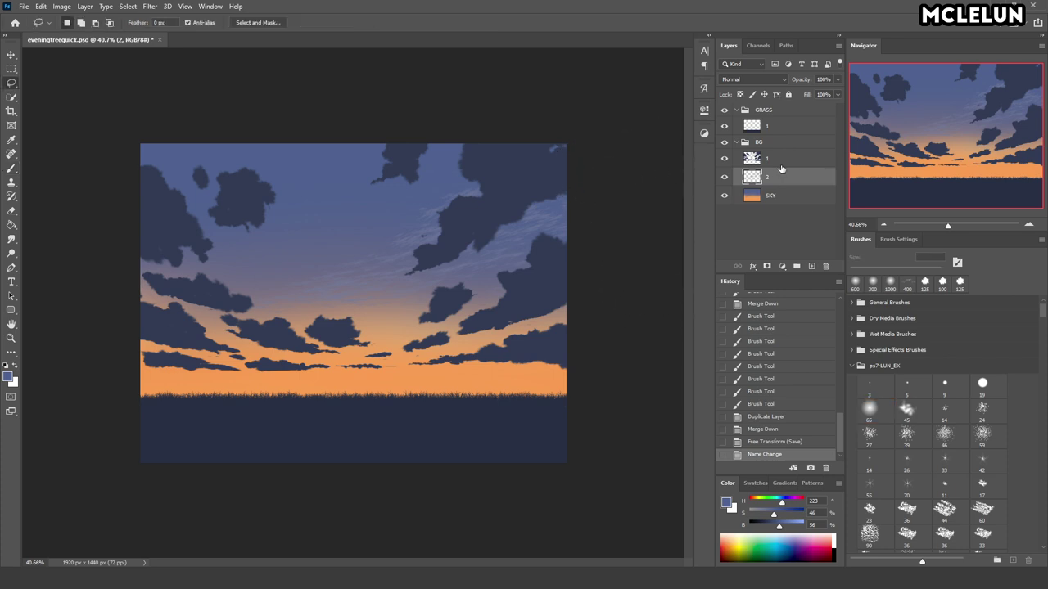
{"action": "left_click", "coordinate": [780, 164]}
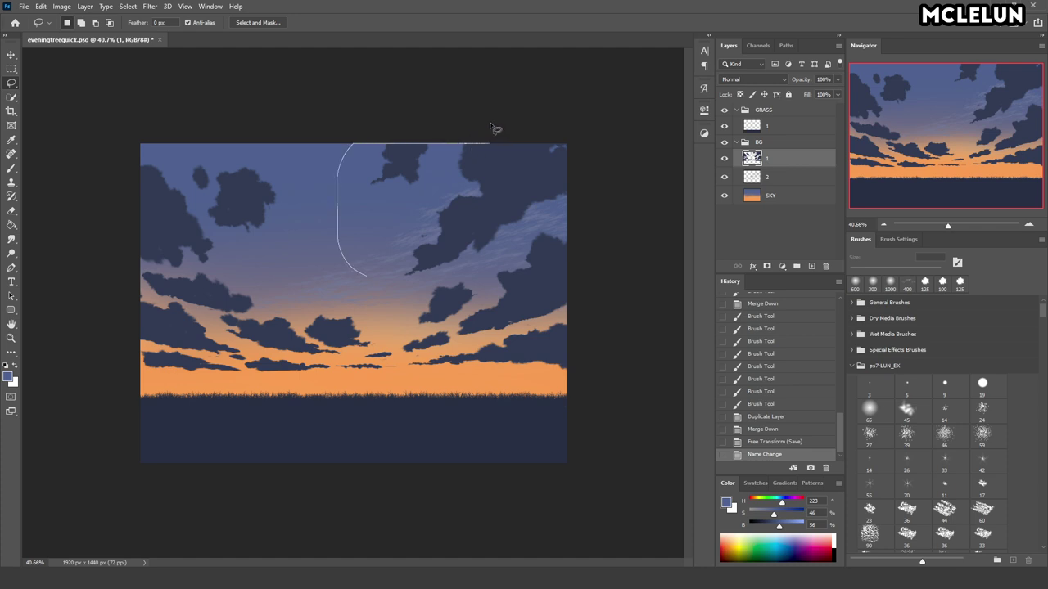
{"action": "left_click_drag", "start_coordinate": [495, 128], "coordinate": [568, 311]}
{"action": "key", "text": "ctrl+t"}
{"action": "left_click_drag", "start_coordinate": [361, 145], "coordinate": [380, 152]}
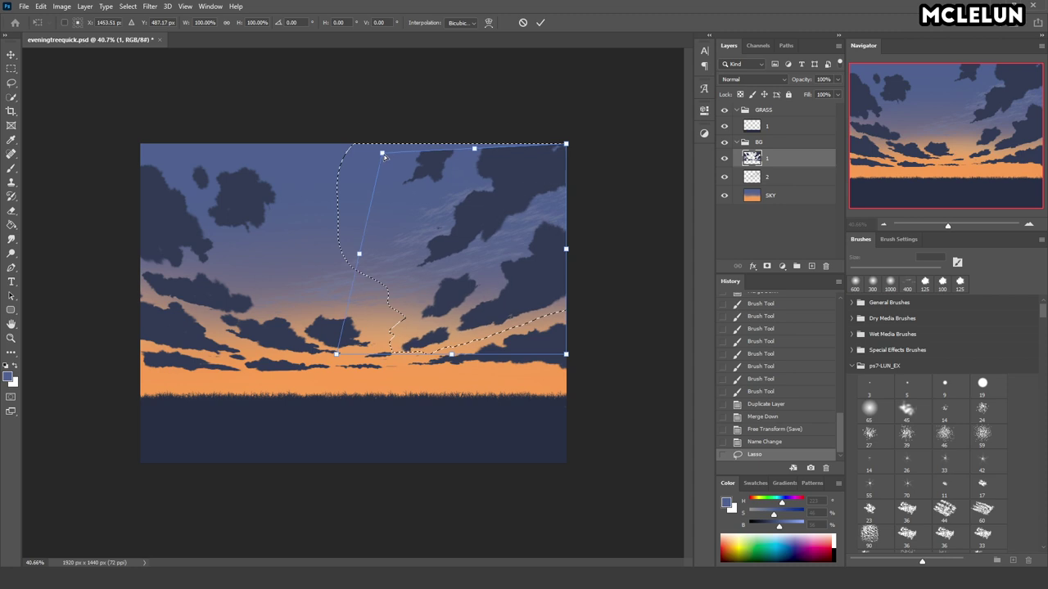
{"action": "left_click_drag", "start_coordinate": [566, 145], "coordinate": [610, 198]}
{"action": "left_click_drag", "start_coordinate": [395, 160], "coordinate": [567, 296]}
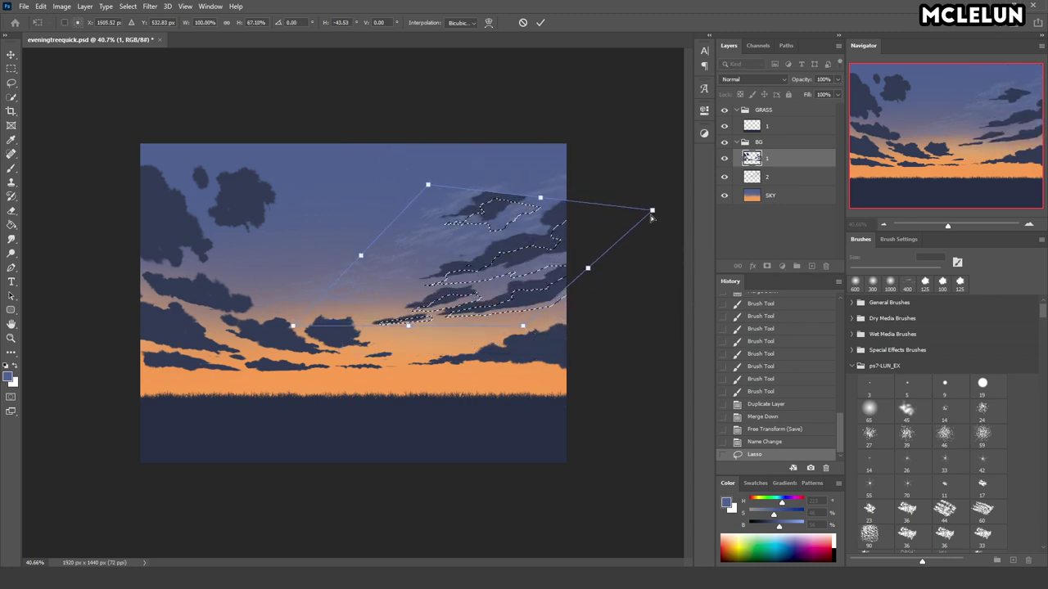
{"action": "key", "text": "Return"}
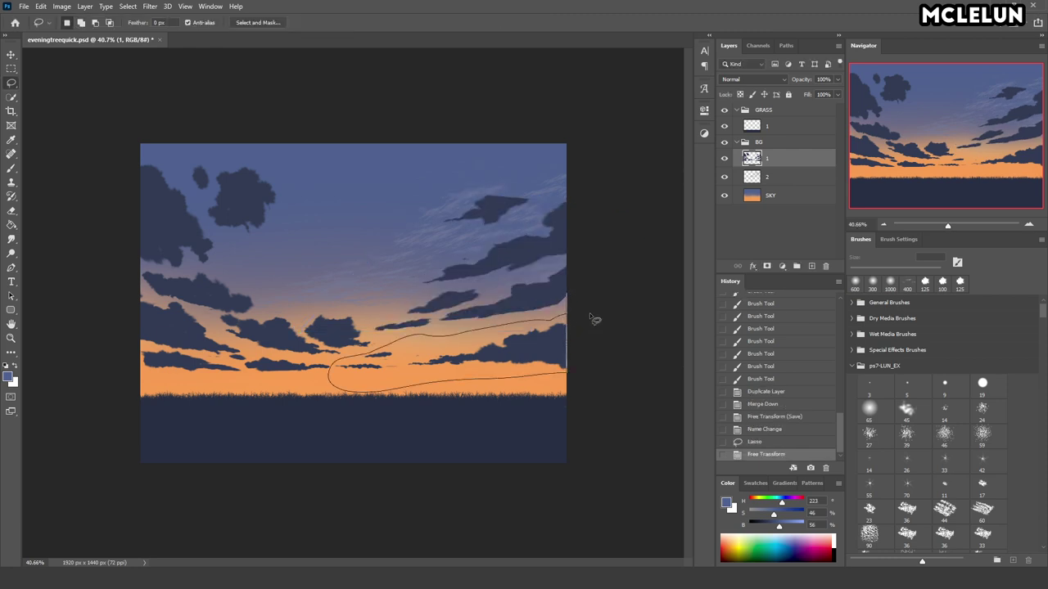
- Squash the low clouds near the horizon vertically and deselect
{"action": "left_click_drag", "start_coordinate": [590, 315], "coordinate": [590, 315]}
{"action": "key", "text": "ctrl+t"}
{"action": "left_click_drag", "start_coordinate": [438, 396], "coordinate": [439, 353]}
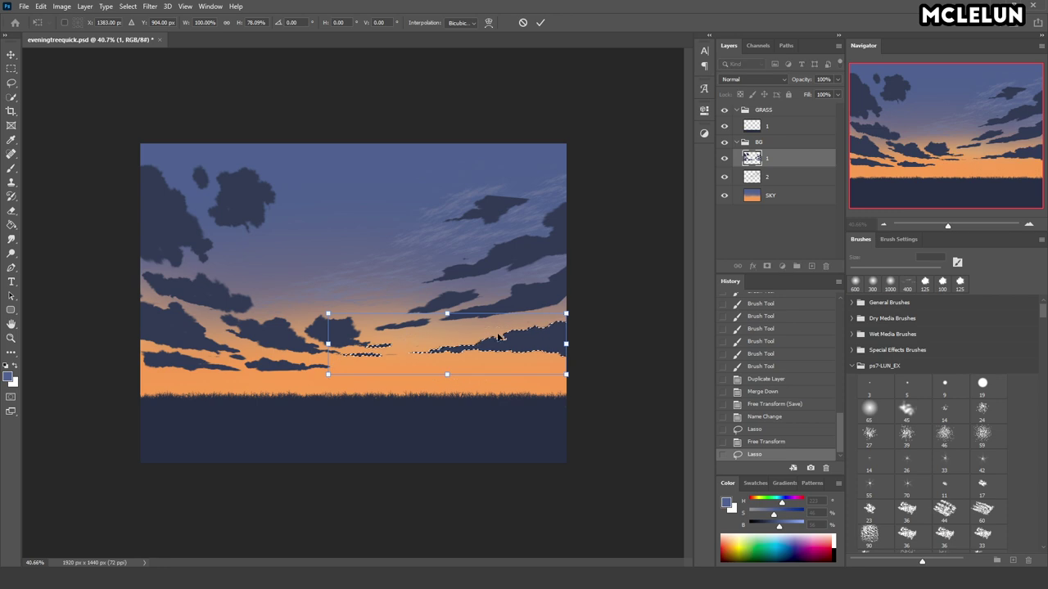
{"action": "key", "text": "Return"}
{"action": "key", "text": "ctrl+d"}
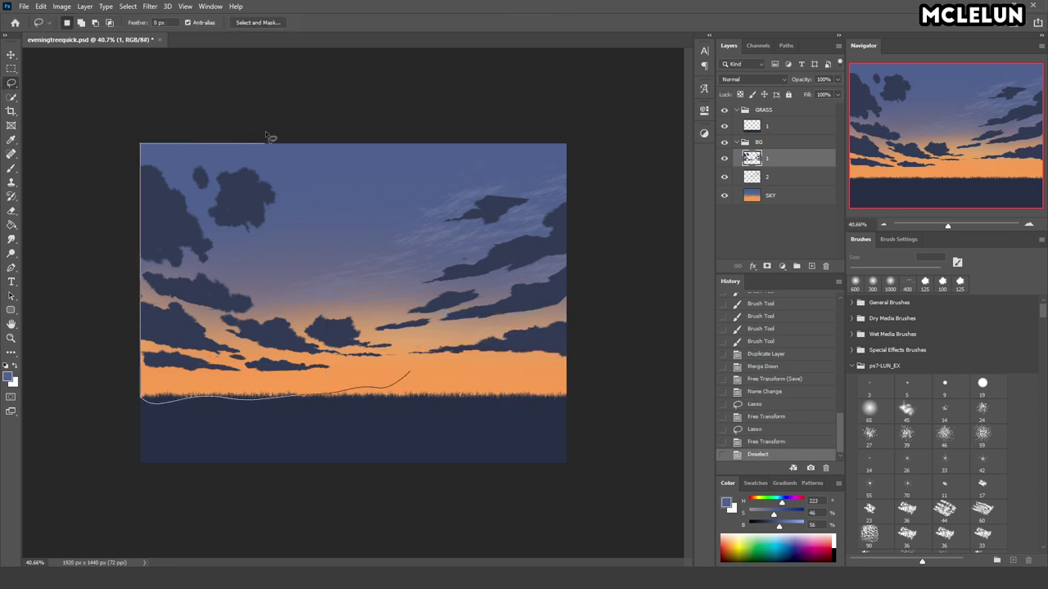
- Lasso the left-half clouds, squash and skew them into perspective, then deselect
{"action": "left_click_drag", "start_coordinate": [265, 137], "coordinate": [360, 347]}
{"action": "key", "text": "ctrl+t"}
{"action": "mouse_move", "coordinate": [270, 406]}
{"action": "left_mouse_down"}
{"action": "mouse_move", "coordinate": [265, 358]}
{"action": "mouse_move", "coordinate": [256, 374]}
{"action": "left_mouse_up"}
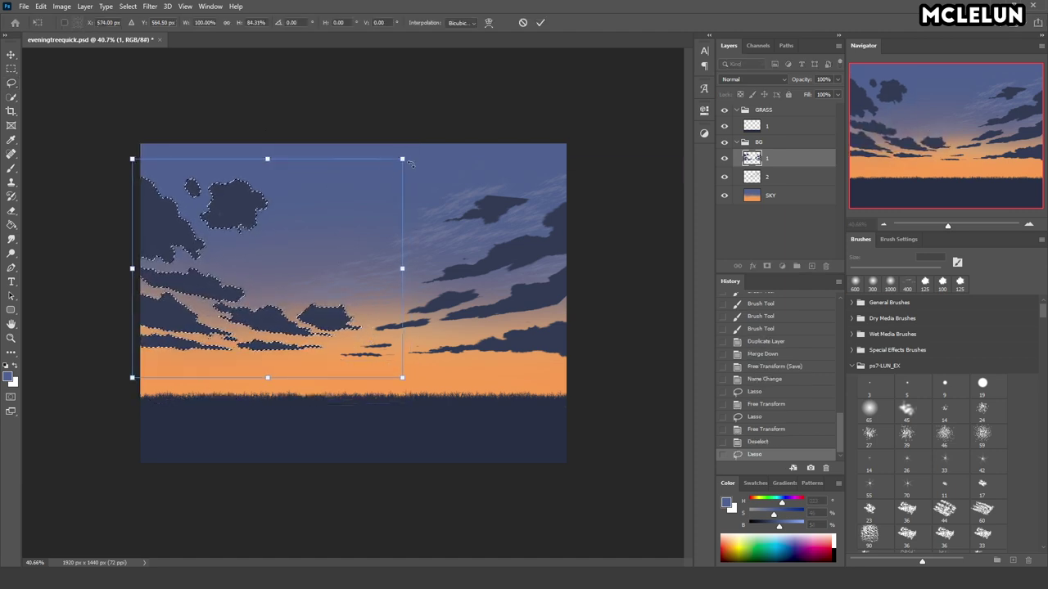
{"action": "left_click_drag", "start_coordinate": [402, 159], "coordinate": [369, 168]}
{"action": "left_click_drag", "start_coordinate": [145, 313], "coordinate": [155, 310]}
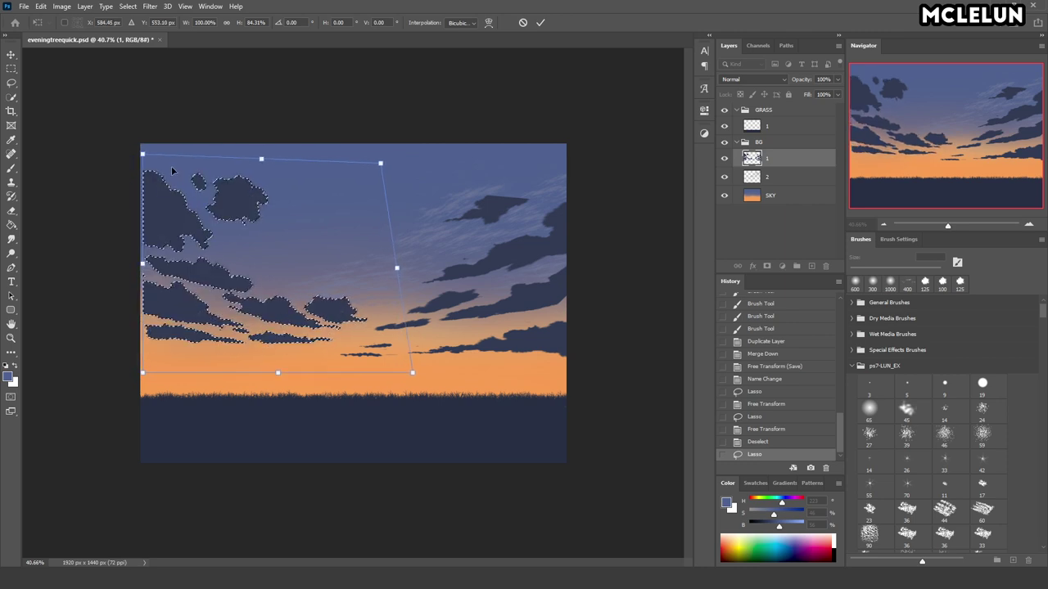
{"action": "left_click_drag", "start_coordinate": [143, 154], "coordinate": [119, 186]}
{"action": "left_click_drag", "start_coordinate": [385, 163], "coordinate": [369, 181]}
{"action": "mouse_move", "coordinate": [139, 369]}
{"action": "left_mouse_down"}
{"action": "mouse_move", "coordinate": [160, 370]}
{"action": "mouse_move", "coordinate": [129, 386]}
{"action": "left_mouse_up"}
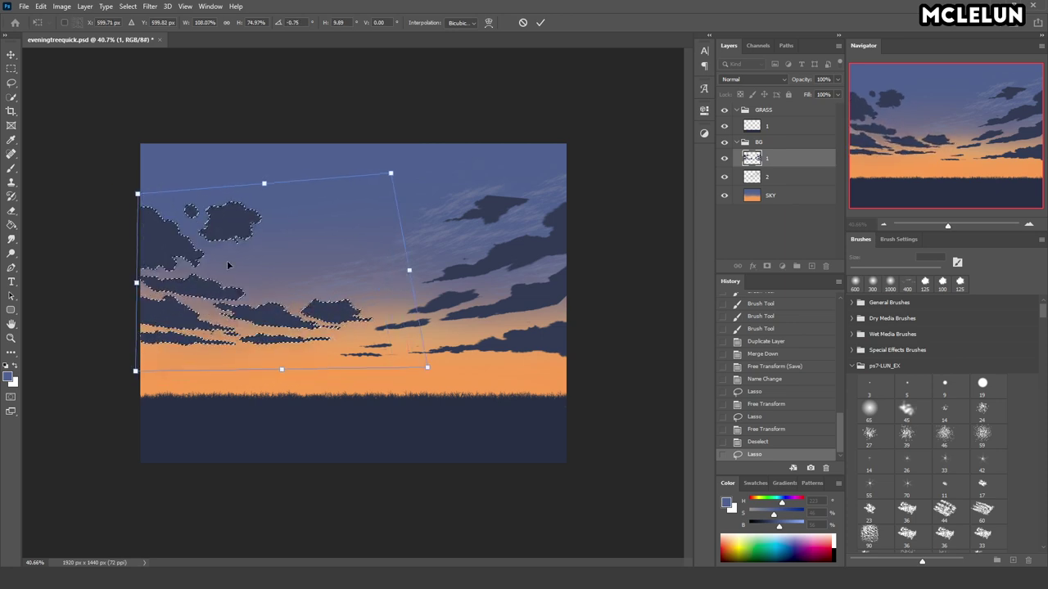
{"action": "left_click_drag", "start_coordinate": [379, 185], "coordinate": [382, 194]}
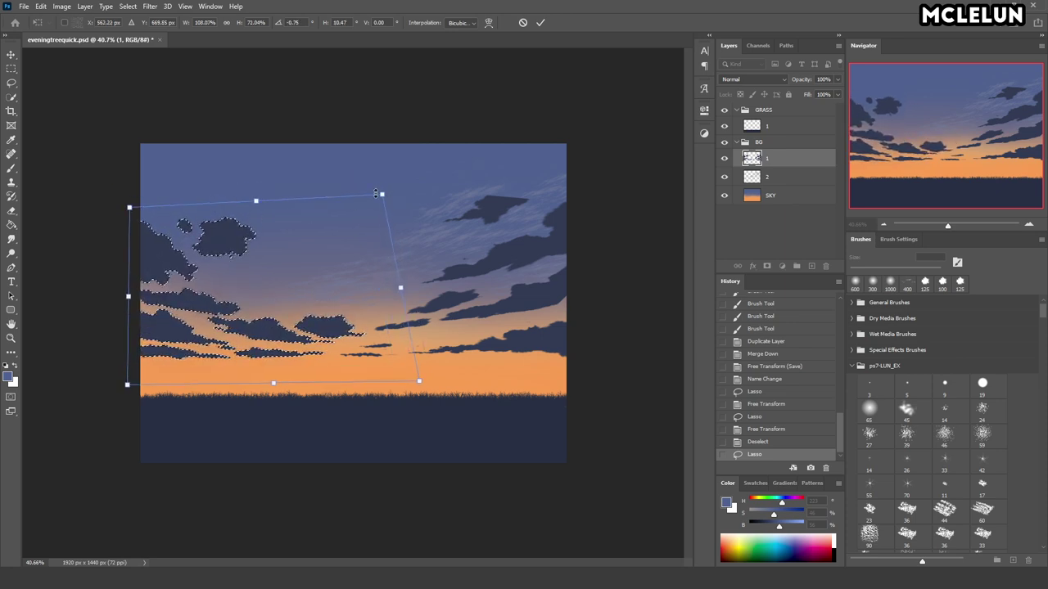
{"action": "key", "text": "Return"}
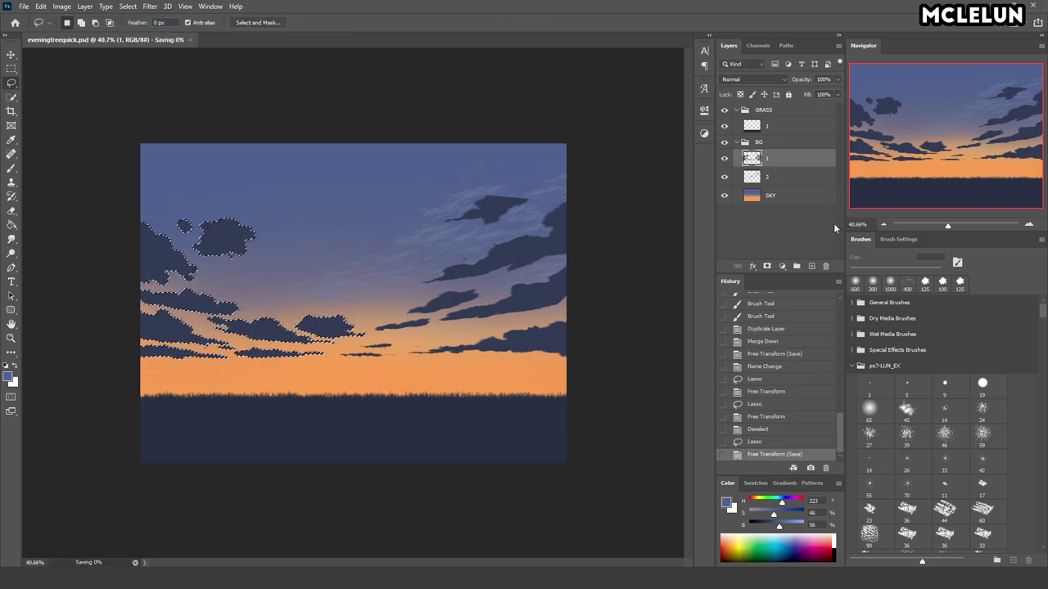
{"action": "key", "text": "ctrl+d"}
- With the 125 px brush, paint dark puffy shapes on the upper-right cloud's top and edges
{"action": "key", "text": "b"}
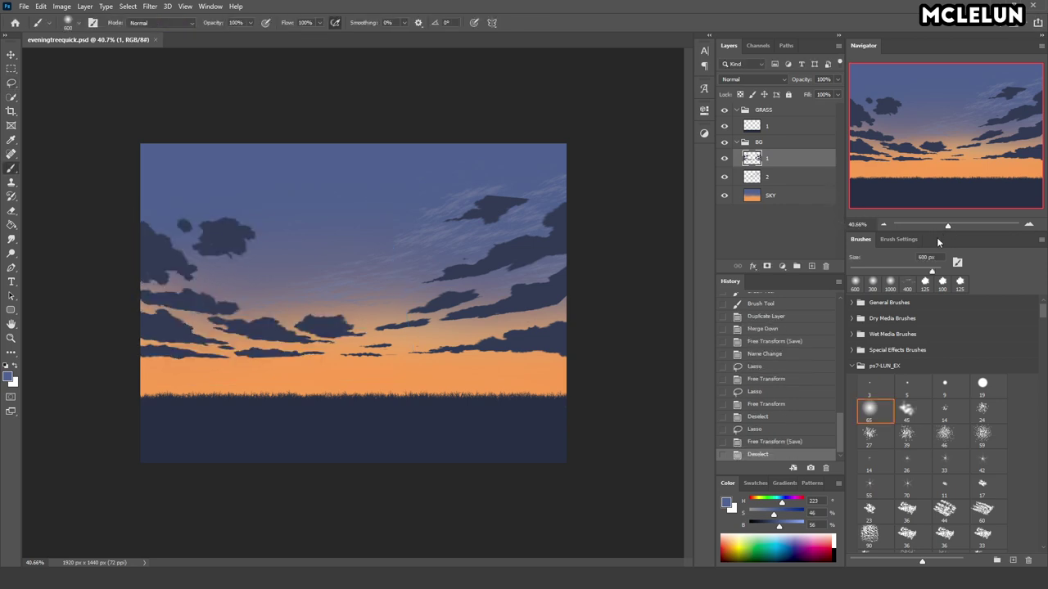
{"action": "left_click", "coordinate": [925, 282]}
{"action": "left_click_drag", "start_coordinate": [947, 224], "coordinate": [966, 223]}
{"action": "left_click_drag", "start_coordinate": [961, 146], "coordinate": [1003, 94]}
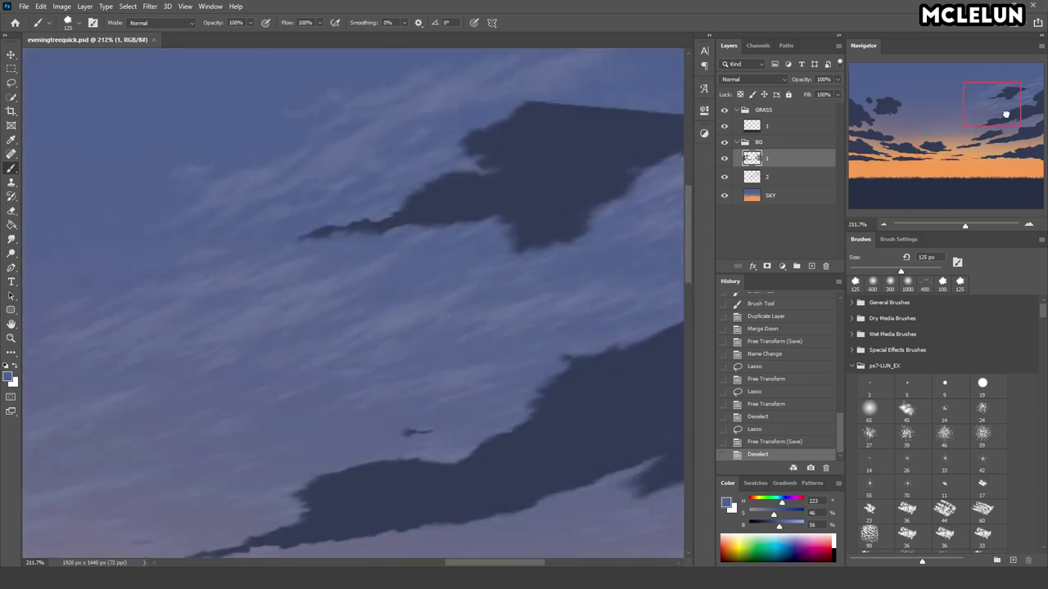
{"action": "left_click", "coordinate": [434, 221], "text": "alt"}
{"action": "mouse_move", "coordinate": [417, 196]}
{"action": "left_mouse_down"}
{"action": "mouse_move", "coordinate": [464, 217]}
{"action": "mouse_move", "coordinate": [573, 201]}
{"action": "mouse_move", "coordinate": [459, 217]}
{"action": "left_mouse_up"}
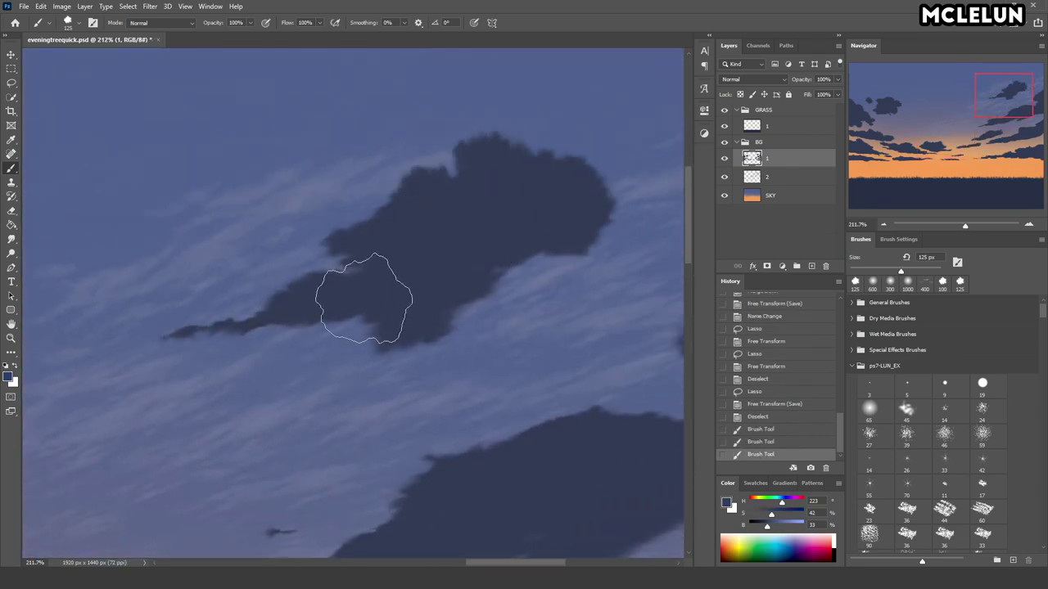
{"action": "left_click_drag", "start_coordinate": [363, 300], "coordinate": [305, 331]}
- Add dark puffs and strokes along the lower-right cloud edges and a bump on the middle cloud
{"action": "left_click_drag", "start_coordinate": [975, 131], "coordinate": [987, 146]}
{"action": "mouse_move", "coordinate": [393, 205]}
{"action": "left_mouse_down"}
{"action": "mouse_move", "coordinate": [347, 299]}
{"action": "mouse_move", "coordinate": [187, 363]}
{"action": "mouse_move", "coordinate": [159, 339]}
{"action": "mouse_move", "coordinate": [143, 360]}
{"action": "left_mouse_up"}
{"action": "left_click_drag", "start_coordinate": [557, 246], "coordinate": [564, 237]}
{"action": "left_click_drag", "start_coordinate": [423, 386], "coordinate": [346, 189]}
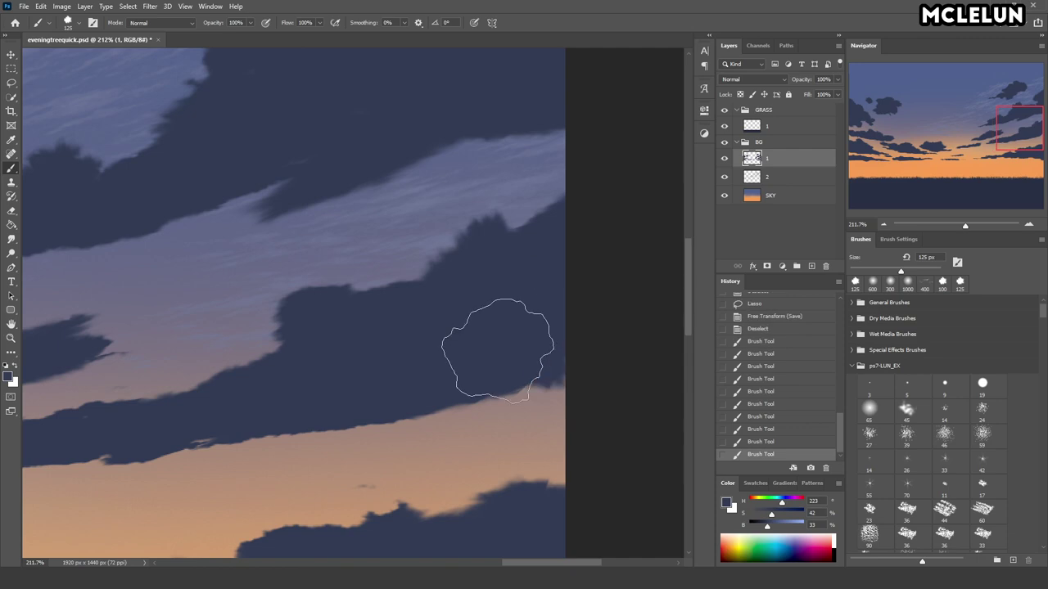
{"action": "left_click_drag", "start_coordinate": [407, 367], "coordinate": [526, 159]}
{"action": "mouse_move", "coordinate": [556, 379]}
{"action": "left_mouse_down"}
{"action": "mouse_move", "coordinate": [608, 328]}
{"action": "mouse_move", "coordinate": [596, 437]}
{"action": "left_mouse_up"}
{"action": "left_click_drag", "start_coordinate": [409, 315], "coordinate": [386, 326]}
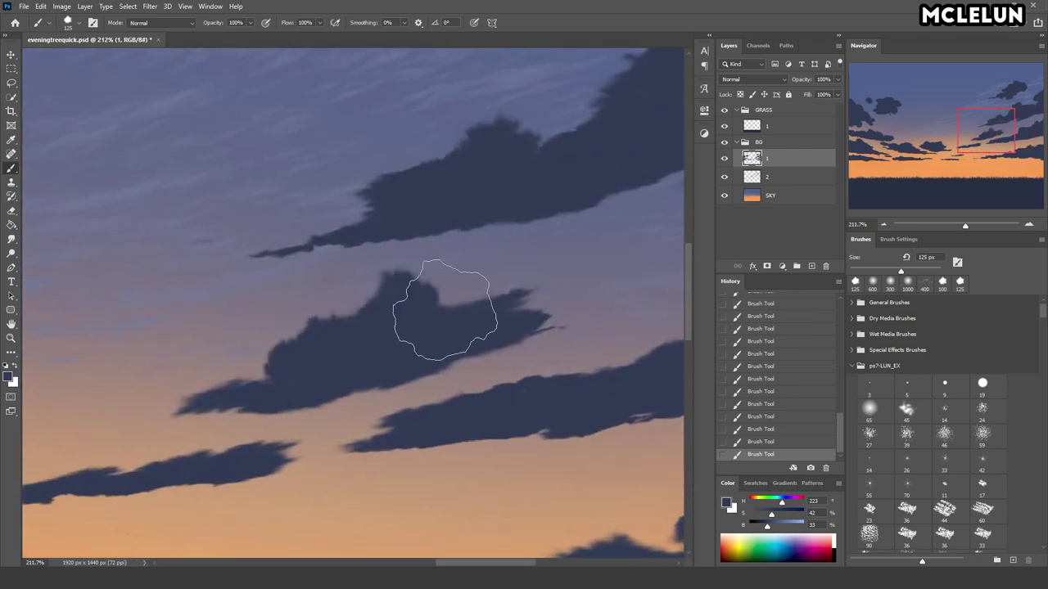
{"action": "left_click_drag", "start_coordinate": [257, 304], "coordinate": [538, 292]}
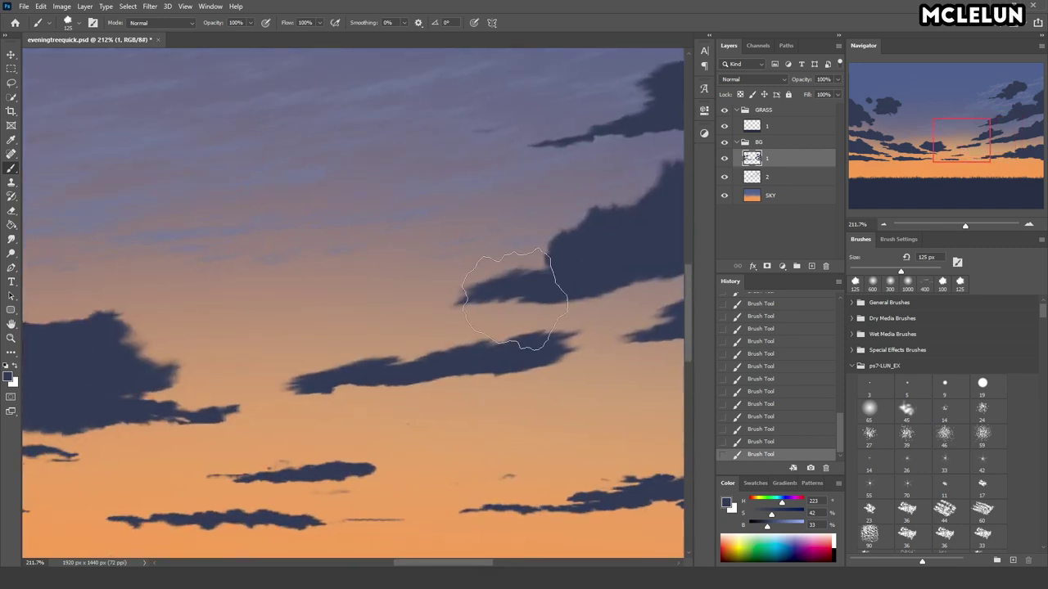
- At 40 px, build up dark bumps atop the middle, left and lower clouds
{"action": "key", "text": "bracketleft"}
{"action": "key", "text": "bracketleft"}
{"action": "key", "text": "bracketleft"}
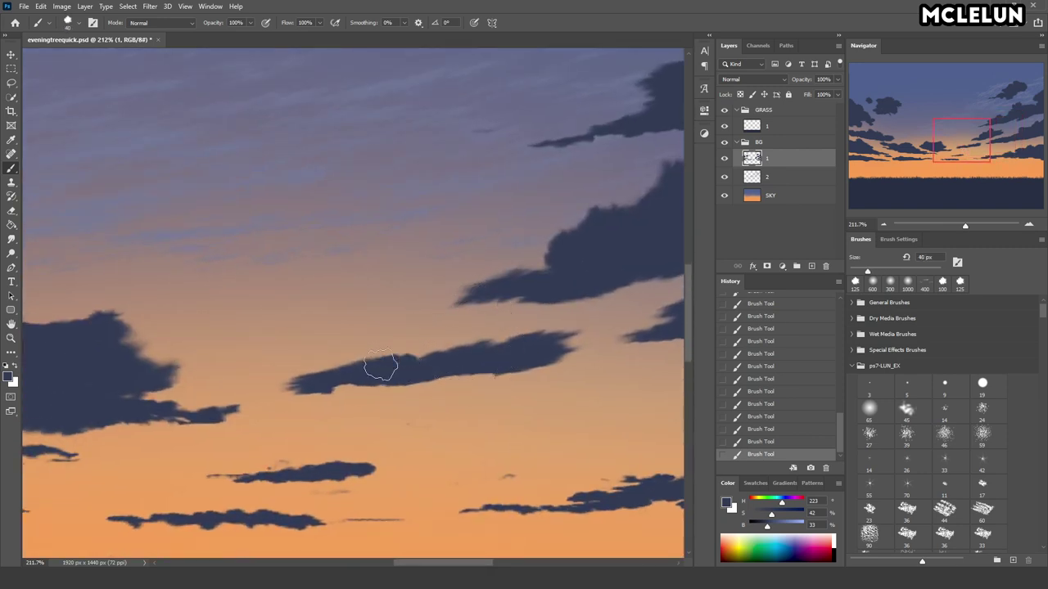
{"action": "mouse_move", "coordinate": [380, 367]}
{"action": "left_mouse_down"}
{"action": "mouse_move", "coordinate": [491, 337]}
{"action": "mouse_move", "coordinate": [392, 355]}
{"action": "mouse_move", "coordinate": [613, 276]}
{"action": "left_mouse_up"}
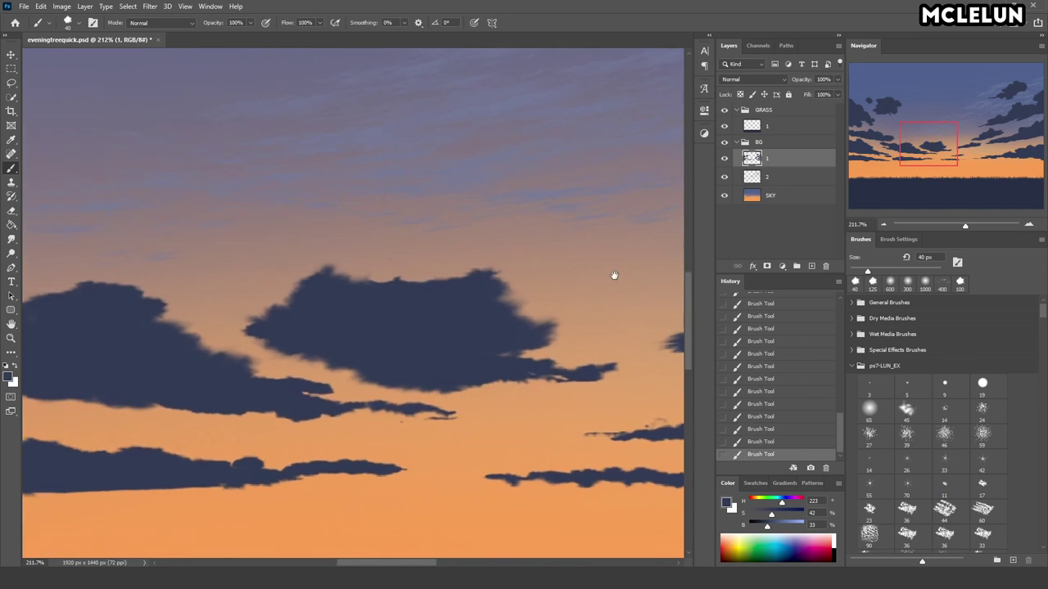
{"action": "left_click_drag", "start_coordinate": [348, 270], "coordinate": [373, 310]}
{"action": "key", "text": "ctrl+z"}
{"action": "left_click_drag", "start_coordinate": [278, 295], "coordinate": [292, 304]}
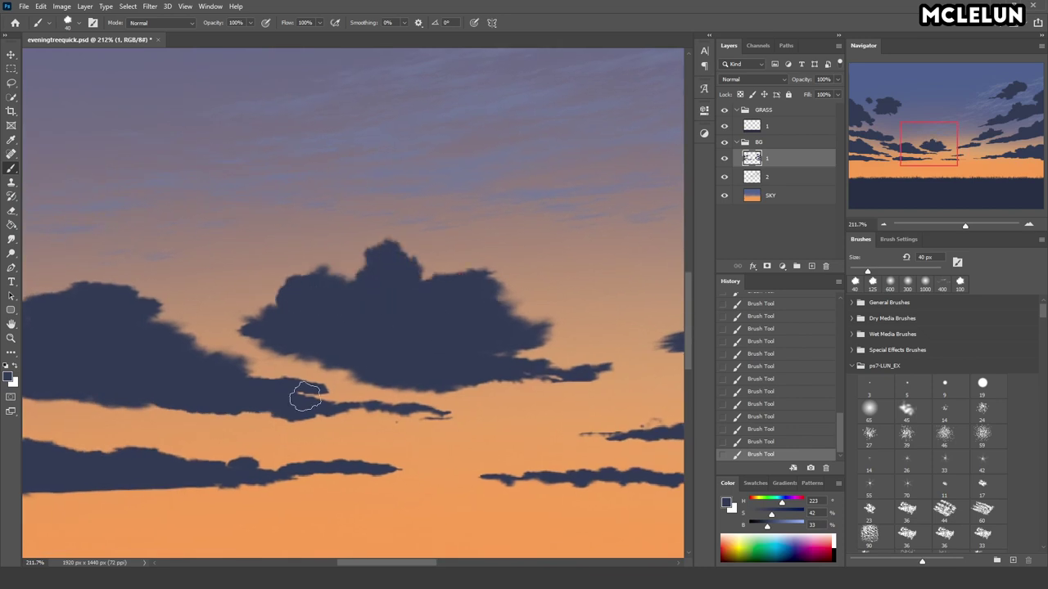
{"action": "left_click_drag", "start_coordinate": [334, 358], "coordinate": [533, 297]}
{"action": "left_click_drag", "start_coordinate": [328, 303], "coordinate": [425, 254]}
{"action": "left_click_drag", "start_coordinate": [259, 287], "coordinate": [260, 288]}
{"action": "mouse_move", "coordinate": [281, 430]}
{"action": "left_mouse_down"}
{"action": "mouse_move", "coordinate": [373, 401]}
{"action": "mouse_move", "coordinate": [486, 428]}
{"action": "mouse_move", "coordinate": [545, 425]}
{"action": "left_mouse_up"}
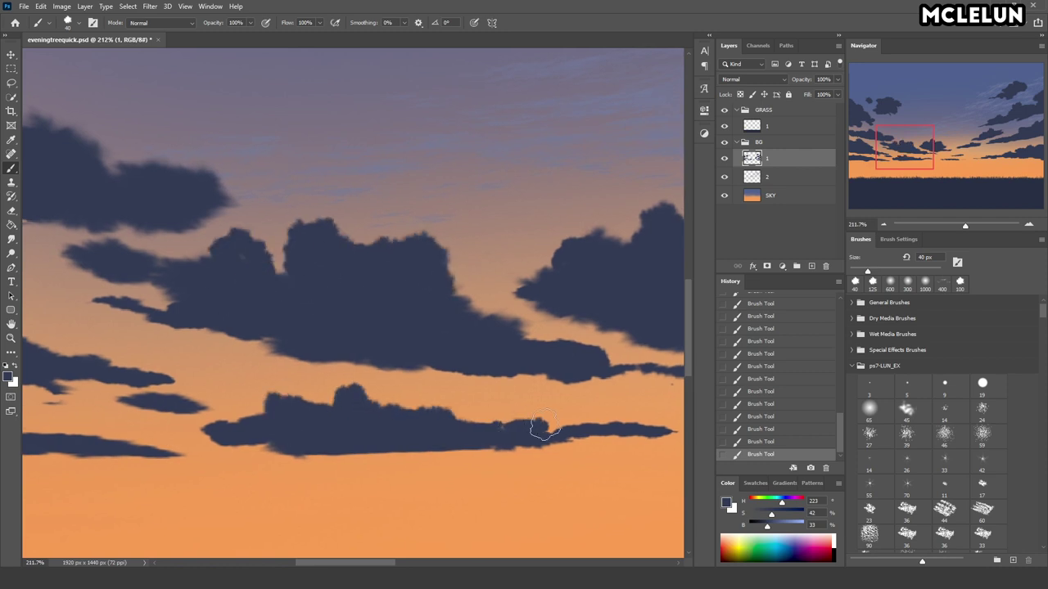
{"action": "scroll", "coordinate": [491, 393], "scroll_direction": "left", "scroll_amount": 5}
{"action": "scroll", "coordinate": [426, 360], "scroll_direction": "left", "scroll_amount": 3}
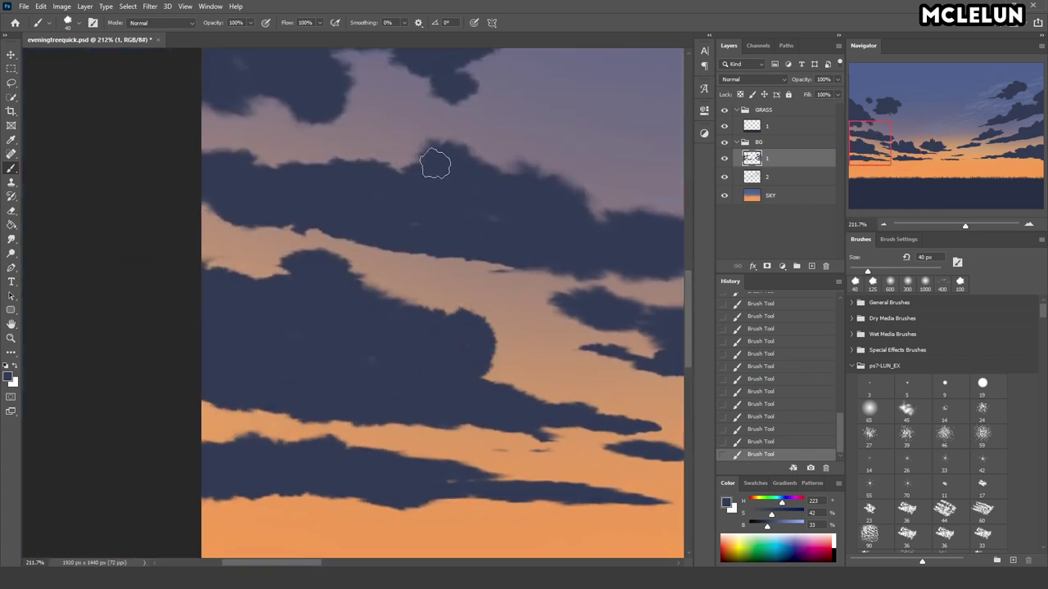
- Darken the central cloud's top and bottom and extend the left cloud, using 100 and 80 px brushes
{"action": "left_click_drag", "start_coordinate": [436, 164], "coordinate": [418, 171]}
{"action": "scroll", "coordinate": [363, 435], "scroll_direction": "up", "scroll_amount": 5}
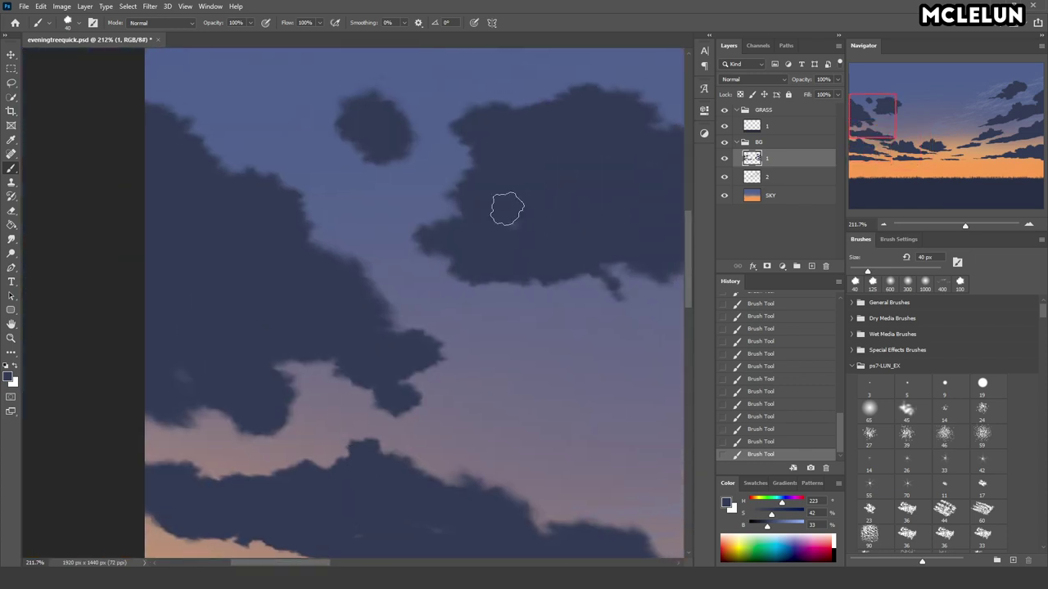
{"action": "left_click_drag", "start_coordinate": [507, 210], "coordinate": [360, 286]}
{"action": "mouse_move", "coordinate": [348, 175]}
{"action": "left_mouse_down"}
{"action": "mouse_move", "coordinate": [401, 149]}
{"action": "mouse_move", "coordinate": [407, 193]}
{"action": "mouse_move", "coordinate": [404, 159]}
{"action": "left_mouse_up"}
{"action": "key", "text": "bracketright"}
{"action": "key", "text": "bracketright"}
{"action": "key", "text": "bracketright"}
{"action": "key", "text": "bracketright"}
{"action": "key", "text": "bracketright"}
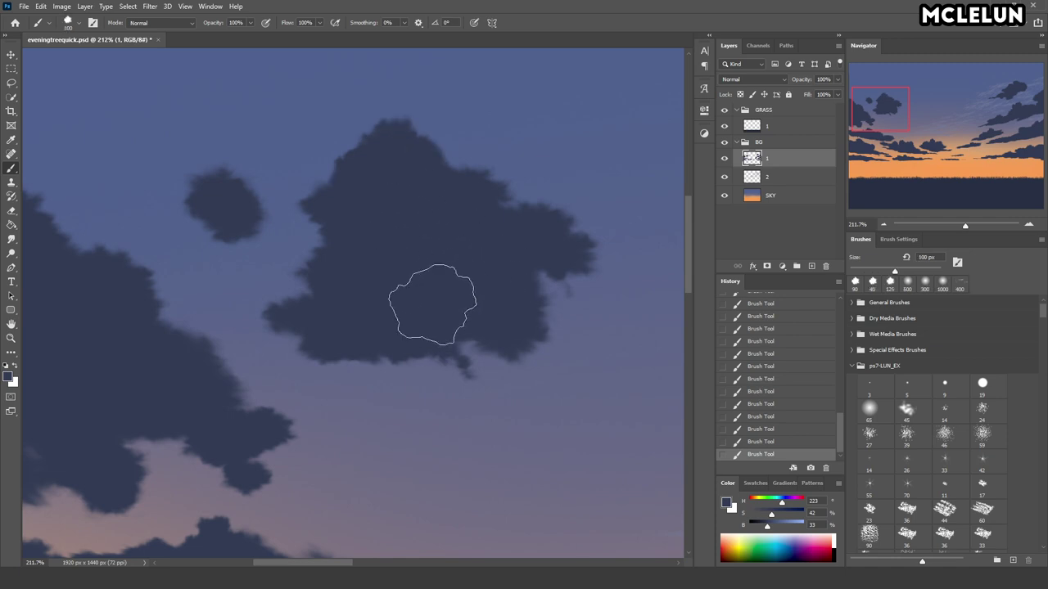
{"action": "left_click_drag", "start_coordinate": [392, 347], "coordinate": [458, 352]}
{"action": "key", "text": "bracketleft"}
{"action": "key", "text": "bracketleft"}
{"action": "left_click_drag", "start_coordinate": [98, 229], "coordinate": [147, 339]}
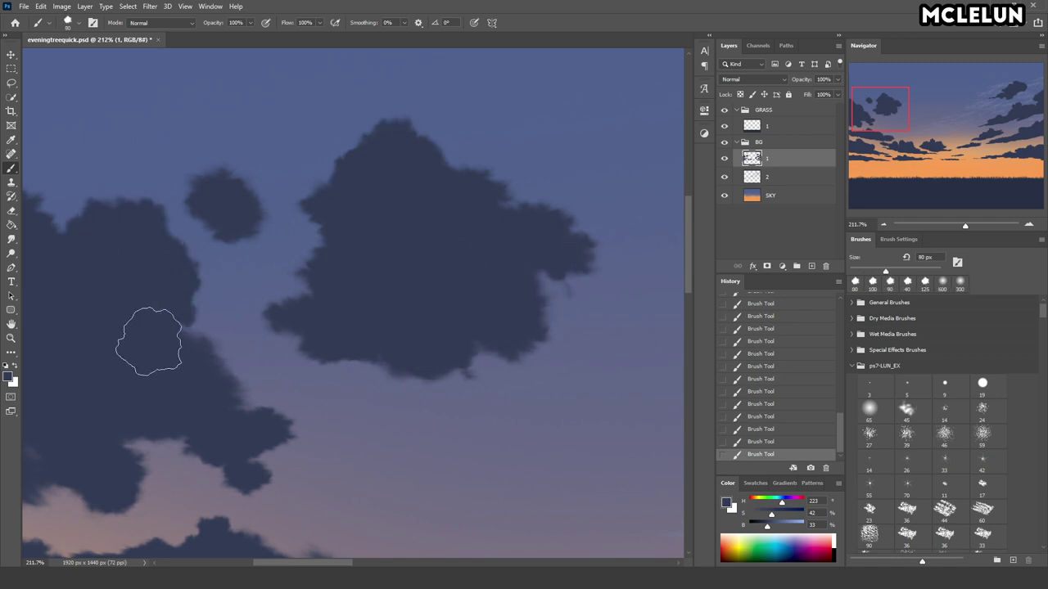
- Add dark paint to the central cloud and paint a new upward-growing cloud in the upper-left sky
{"action": "left_click", "coordinate": [1015, 90]}
{"action": "left_click_drag", "start_coordinate": [393, 352], "coordinate": [334, 304]}
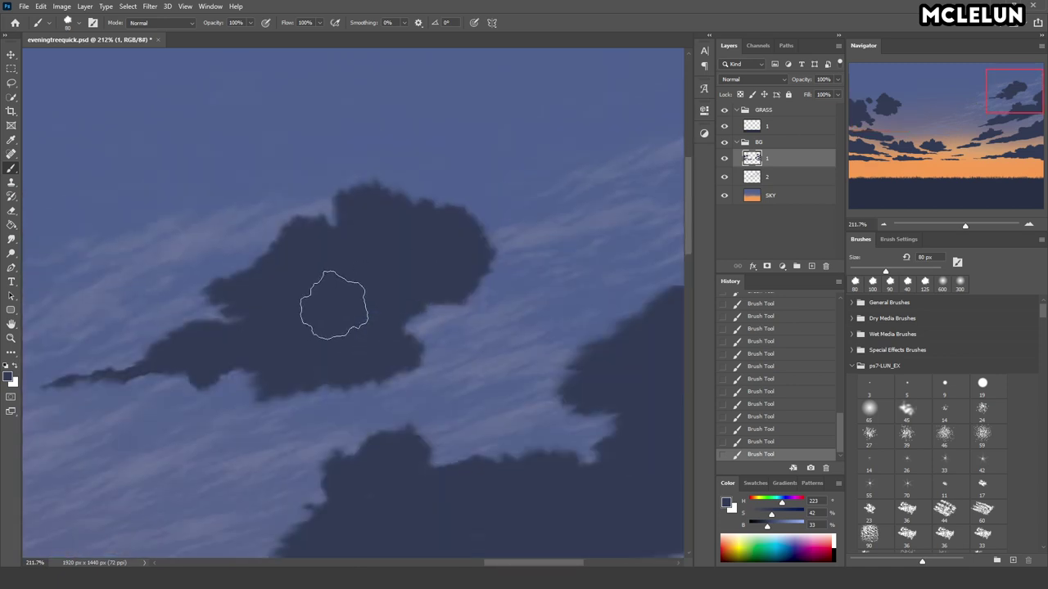
{"action": "left_click", "coordinate": [1015, 148]}
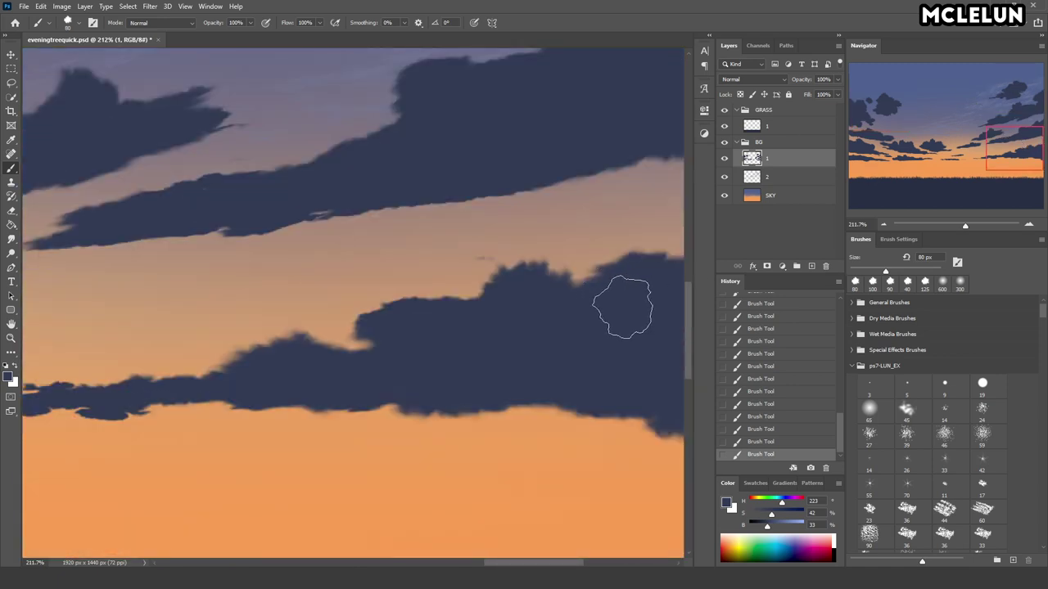
{"action": "left_click", "coordinate": [865, 103]}
{"action": "left_click_drag", "start_coordinate": [191, 300], "coordinate": [379, 333]}
{"action": "left_click_drag", "start_coordinate": [294, 246], "coordinate": [253, 218]}
{"action": "left_click_drag", "start_coordinate": [237, 155], "coordinate": [234, 105]}
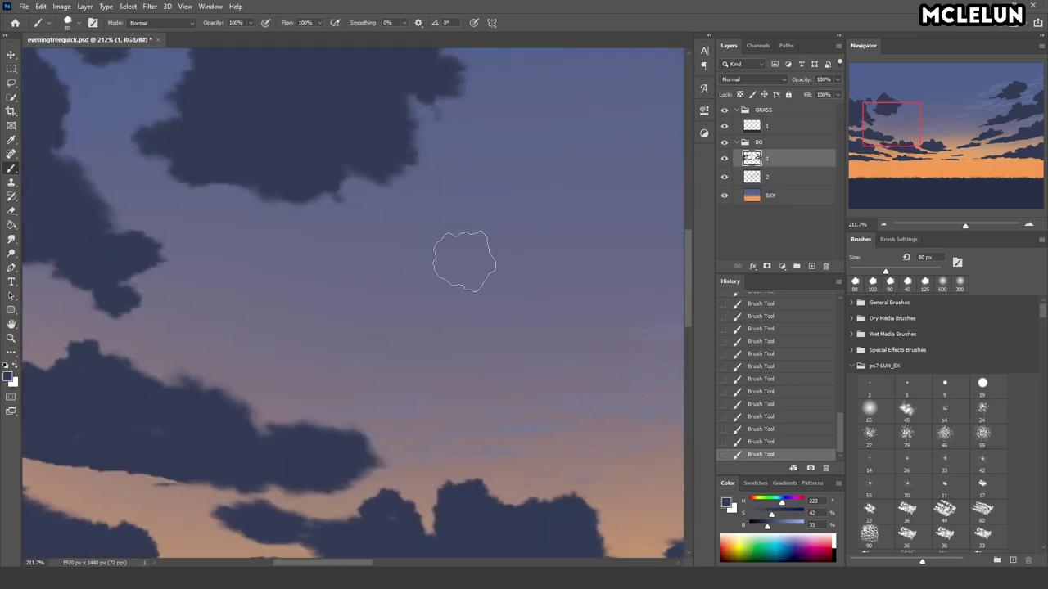
- Add another dark cloud, a big lower cloud mass, and a small 35 px cloud above it
{"action": "left_click", "coordinate": [360, 233]}
{"action": "mouse_move", "coordinate": [361, 231]}
{"action": "left_mouse_down"}
{"action": "mouse_move", "coordinate": [338, 226]}
{"action": "mouse_move", "coordinate": [339, 238]}
{"action": "mouse_move", "coordinate": [374, 216]}
{"action": "left_mouse_up"}
{"action": "left_click", "coordinate": [399, 241]}
{"action": "mouse_move", "coordinate": [139, 278]}
{"action": "left_mouse_down"}
{"action": "mouse_move", "coordinate": [98, 265]}
{"action": "mouse_move", "coordinate": [82, 282]}
{"action": "left_mouse_up"}
{"action": "mouse_move", "coordinate": [262, 369]}
{"action": "left_mouse_down"}
{"action": "mouse_move", "coordinate": [234, 425]}
{"action": "mouse_move", "coordinate": [270, 392]}
{"action": "left_mouse_up"}
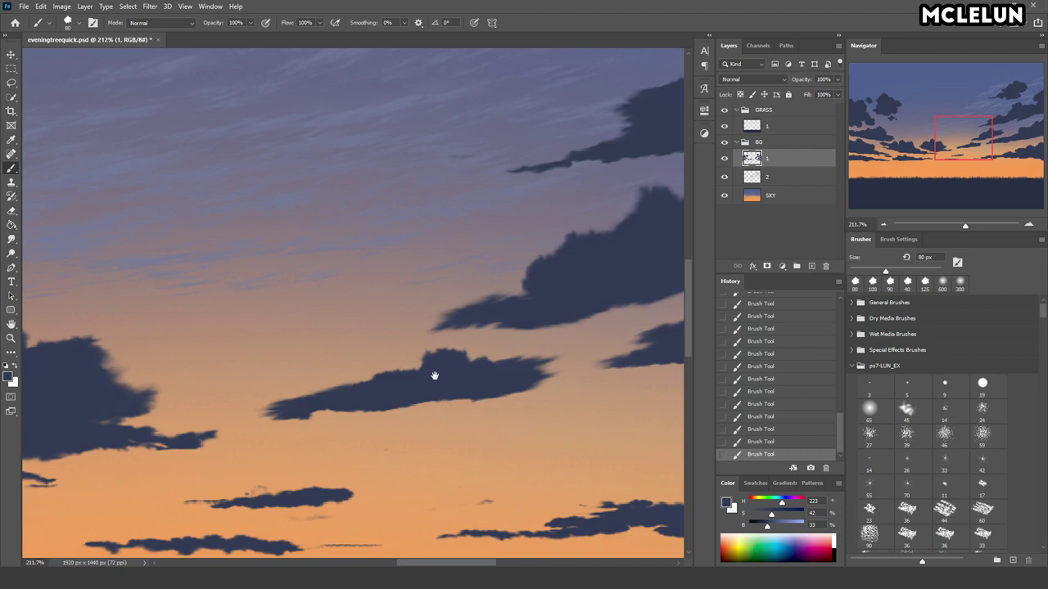
{"action": "mouse_move", "coordinate": [434, 376]}
{"action": "left_mouse_down"}
{"action": "mouse_move", "coordinate": [292, 423]}
{"action": "mouse_move", "coordinate": [362, 325]}
{"action": "left_mouse_up"}
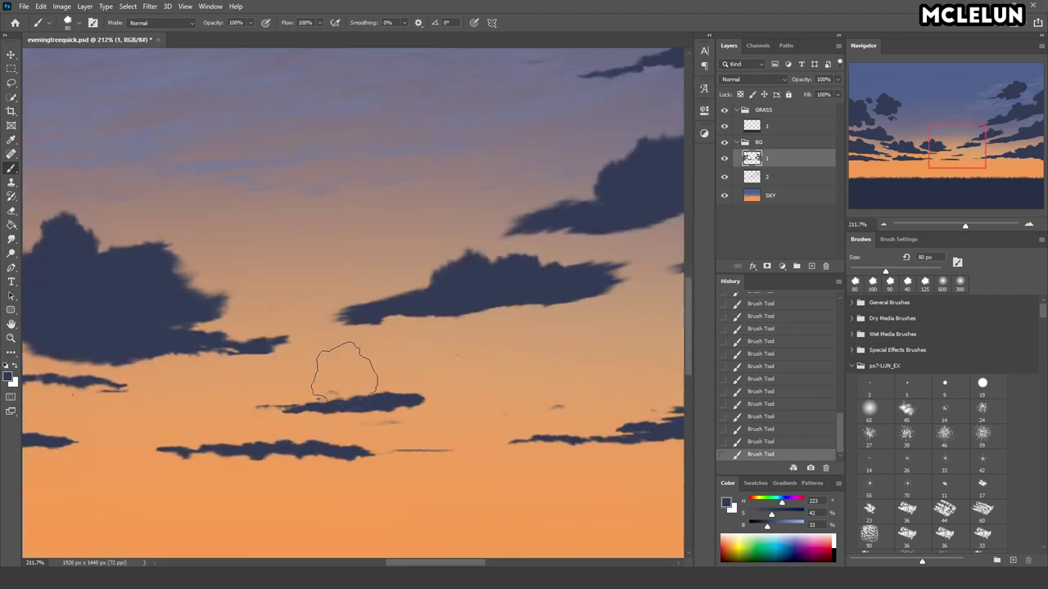
{"action": "key", "text": "bracketleft"}
{"action": "key", "text": "bracketleft"}
{"action": "key", "text": "bracketleft"}
{"action": "left_click_drag", "start_coordinate": [291, 388], "coordinate": [323, 380]}
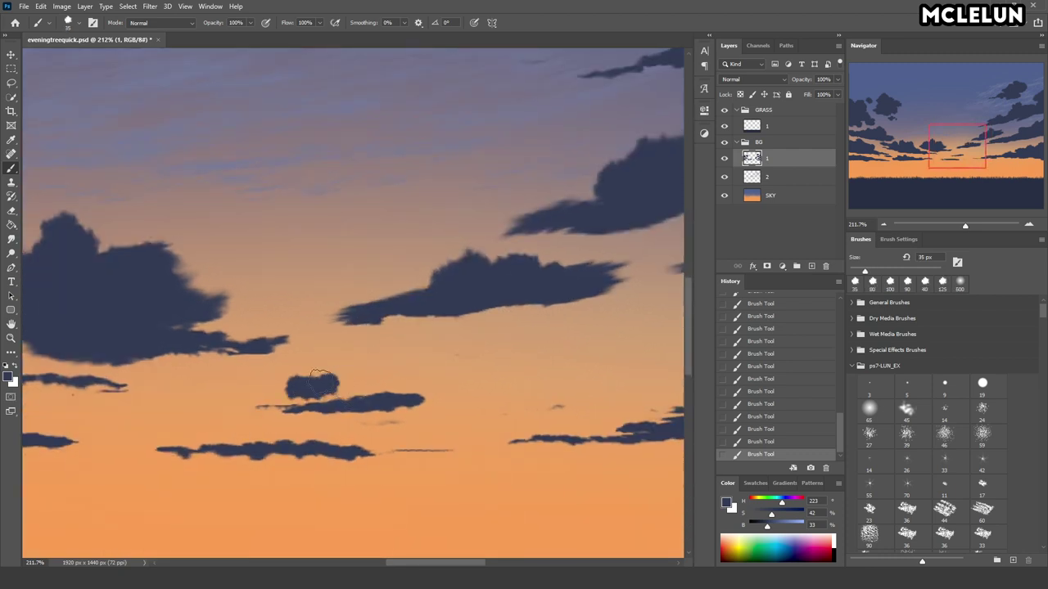
- Undo the small cloud, erase the thin streak's right end, and extend the lower-middle cloud
{"action": "key", "text": "ctrl+z"}
{"action": "key", "text": "e"}
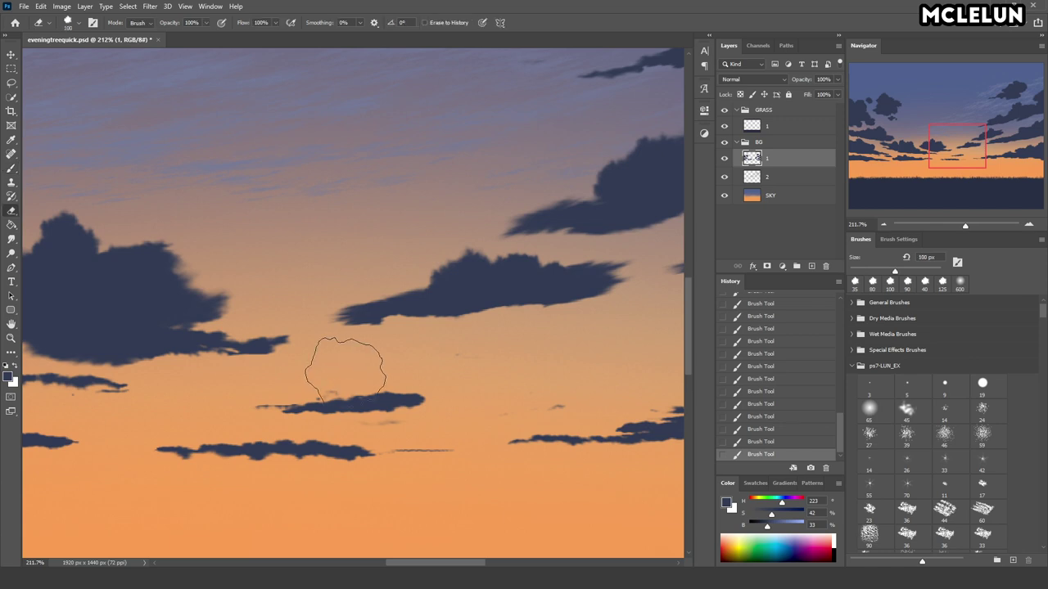
{"action": "key", "text": "bracketright"}
{"action": "key", "text": "bracketright"}
{"action": "key", "text": "bracketright"}
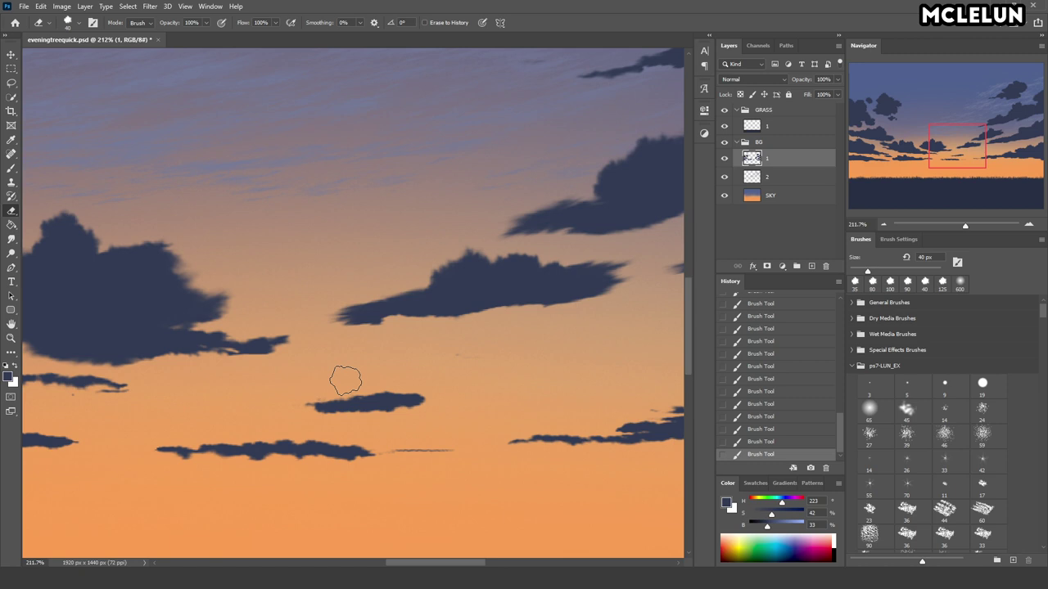
{"action": "key", "text": "b"}
{"action": "left_click_drag", "start_coordinate": [455, 451], "coordinate": [395, 451]}
{"action": "left_click_drag", "start_coordinate": [392, 451], "coordinate": [414, 453]}
- Add a bump atop the large lower-right cloud and extend its lower edge rightward
{"action": "left_click_drag", "start_coordinate": [978, 166], "coordinate": [1000, 160]}
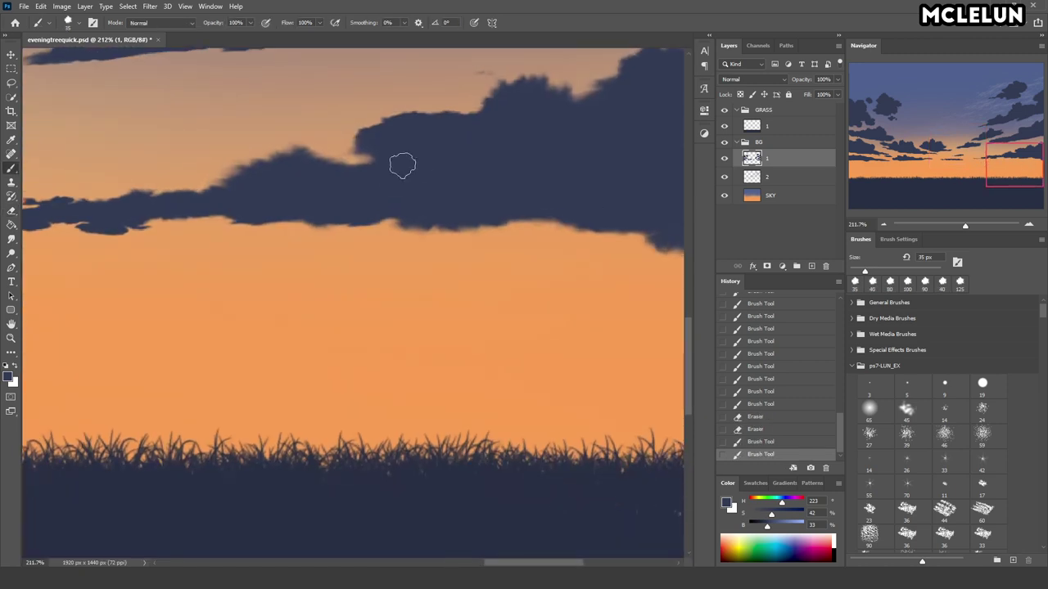
{"action": "left_click_drag", "start_coordinate": [354, 162], "coordinate": [323, 147]}
{"action": "left_click_drag", "start_coordinate": [131, 214], "coordinate": [442, 227]}
{"action": "left_click_drag", "start_coordinate": [294, 221], "coordinate": [622, 222]}
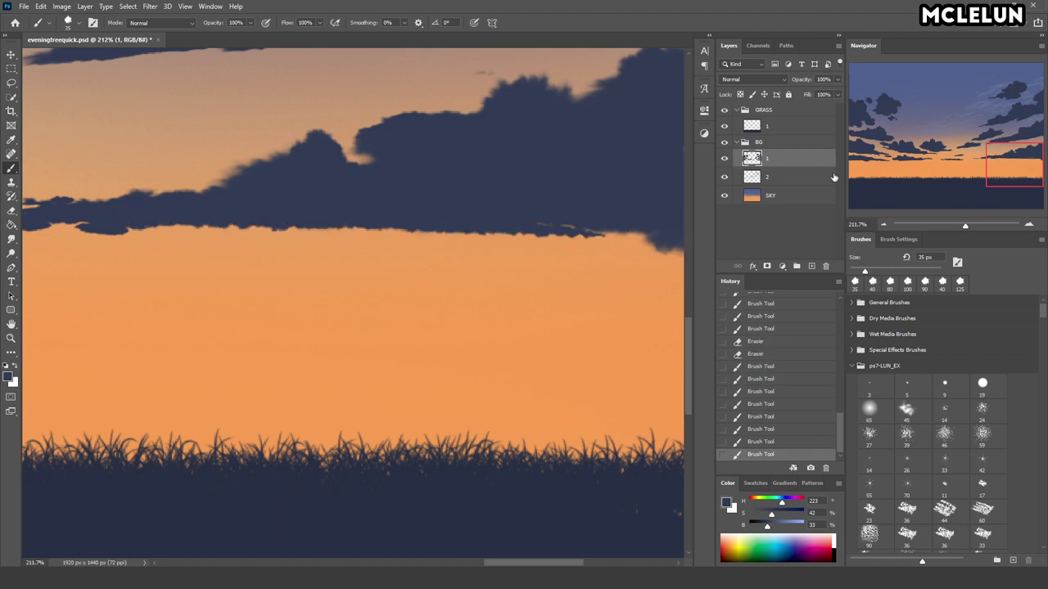
{"action": "left_click_drag", "start_coordinate": [967, 226], "coordinate": [952, 225]}
- Erase part of the small horizon cloud and paint a thin dark streak near the horizon
{"action": "left_click_drag", "start_coordinate": [339, 245], "coordinate": [547, 293]}
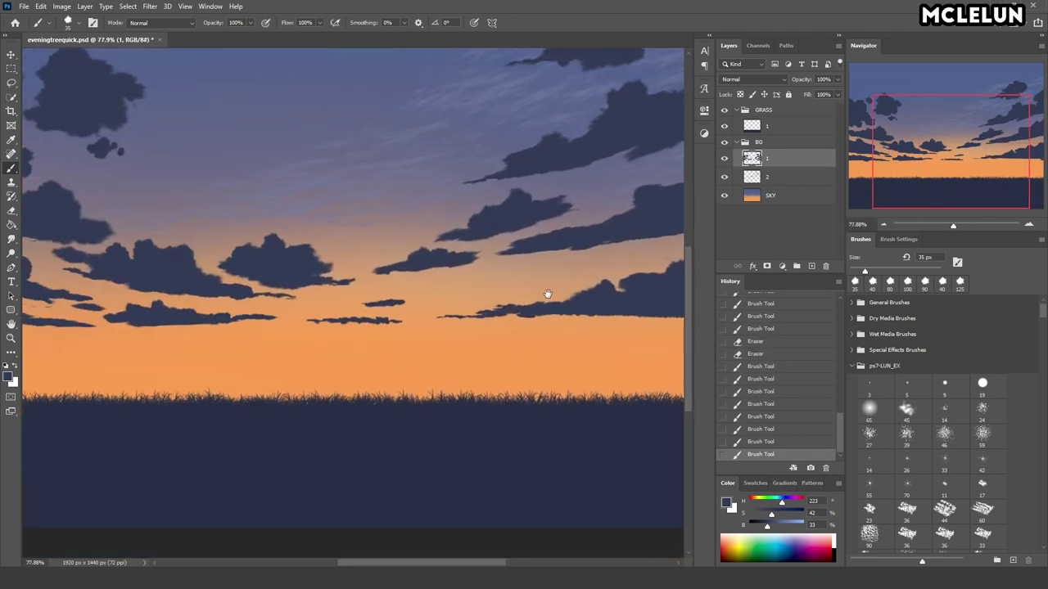
{"action": "key", "text": "e"}
{"action": "left_click_drag", "start_coordinate": [404, 301], "coordinate": [375, 304]}
{"action": "key", "text": "b"}
{"action": "mouse_move", "coordinate": [478, 313]}
{"action": "left_mouse_down"}
{"action": "mouse_move", "coordinate": [428, 313]}
{"action": "mouse_move", "coordinate": [393, 326]}
{"action": "mouse_move", "coordinate": [484, 324]}
{"action": "left_mouse_up"}
{"action": "key", "text": "ctrl+z"}
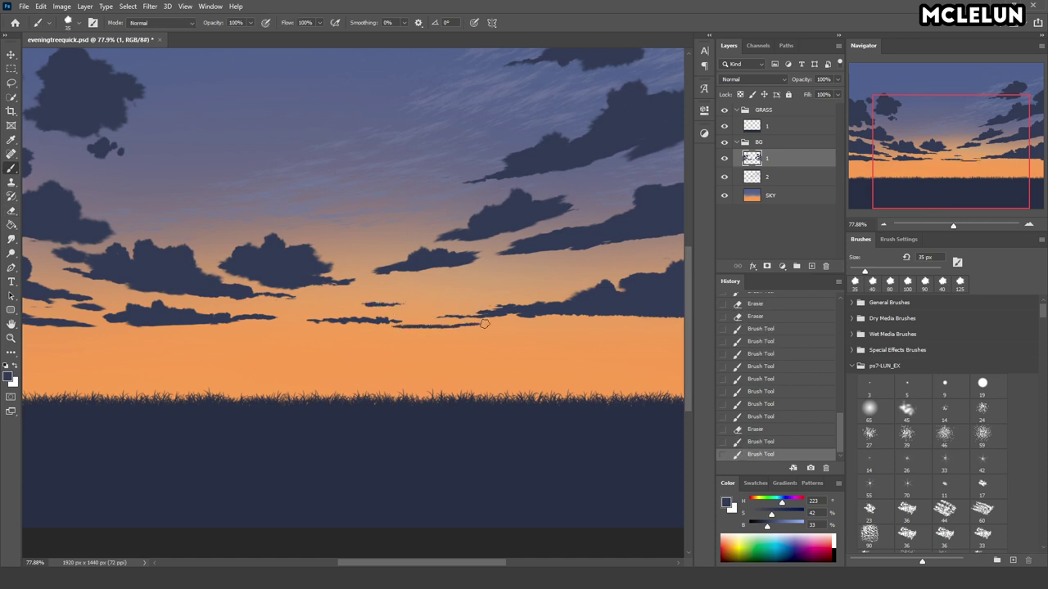
- Tidy the left clouds' edges with erasing and dark dabs, then smudge the left cloud's lower edge
{"action": "left_click_drag", "start_coordinate": [187, 292], "coordinate": [286, 329]}
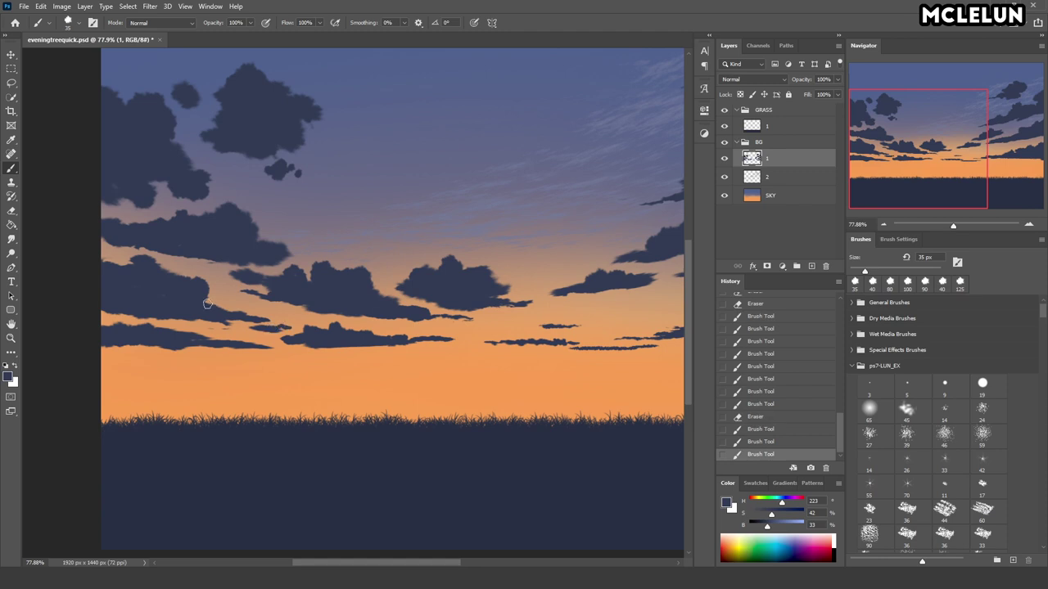
{"action": "left_click_drag", "start_coordinate": [214, 304], "coordinate": [204, 301]}
{"action": "key", "text": "e"}
{"action": "left_click", "coordinate": [160, 262]}
{"action": "key", "text": "b"}
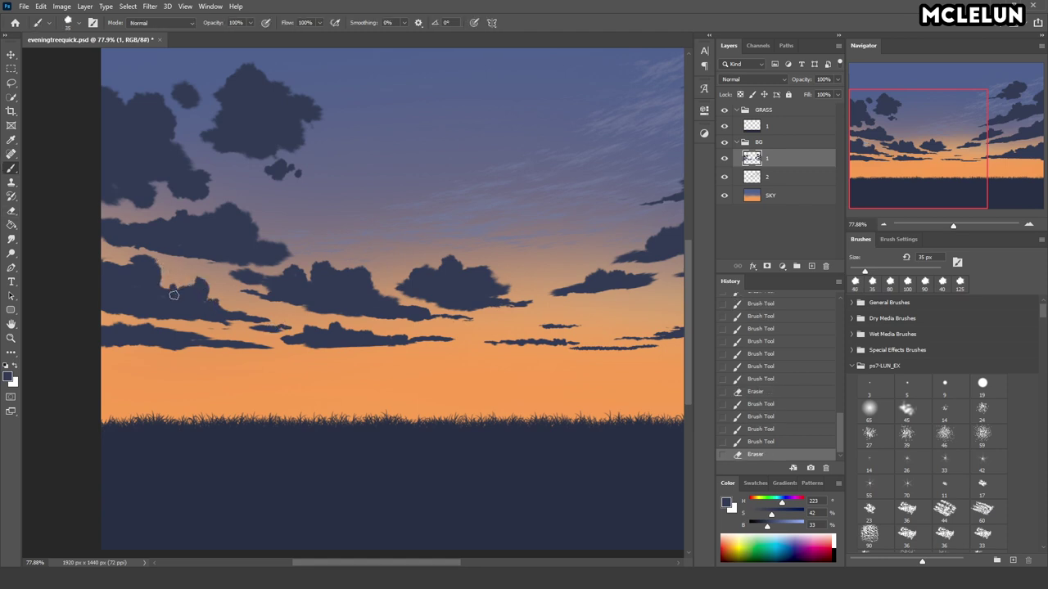
{"action": "left_click", "coordinate": [173, 294]}
{"action": "left_click_drag", "start_coordinate": [134, 259], "coordinate": [182, 257]}
{"action": "left_click_drag", "start_coordinate": [160, 187], "coordinate": [123, 208]}
{"action": "left_click", "coordinate": [118, 210]}
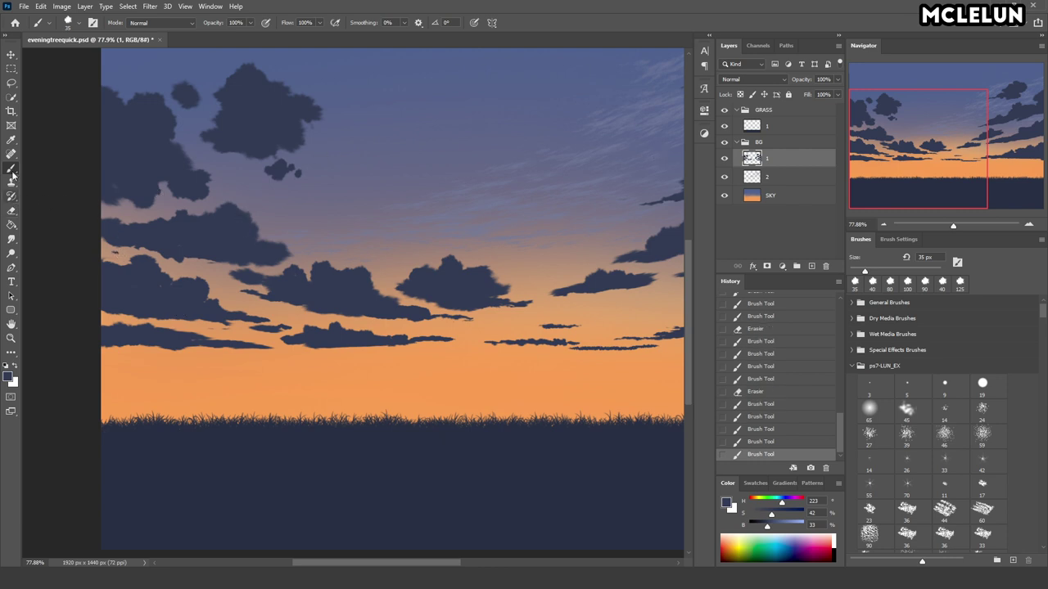
{"action": "left_click", "coordinate": [11, 239]}
{"action": "mouse_move", "coordinate": [170, 347]}
{"action": "left_mouse_down"}
{"action": "mouse_move", "coordinate": [224, 347]}
{"action": "mouse_move", "coordinate": [229, 336]}
{"action": "left_mouse_up"}
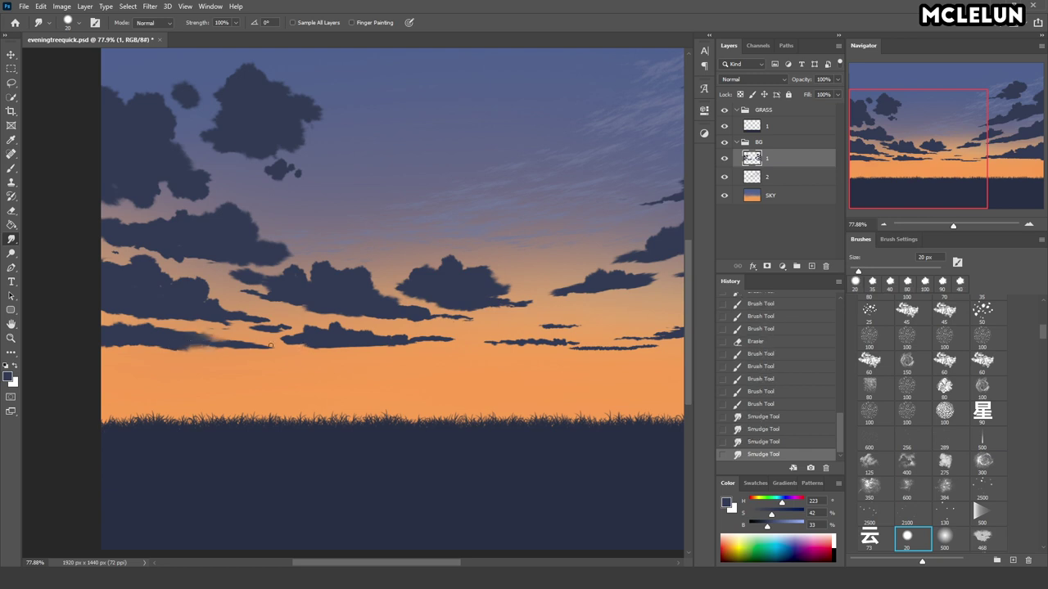
- Smudge the right horizon cloud's lower edge, reverting extra strokes via History and undoing a 125 textured-brush trial
{"action": "left_click_drag", "start_coordinate": [574, 351], "coordinate": [647, 351]}
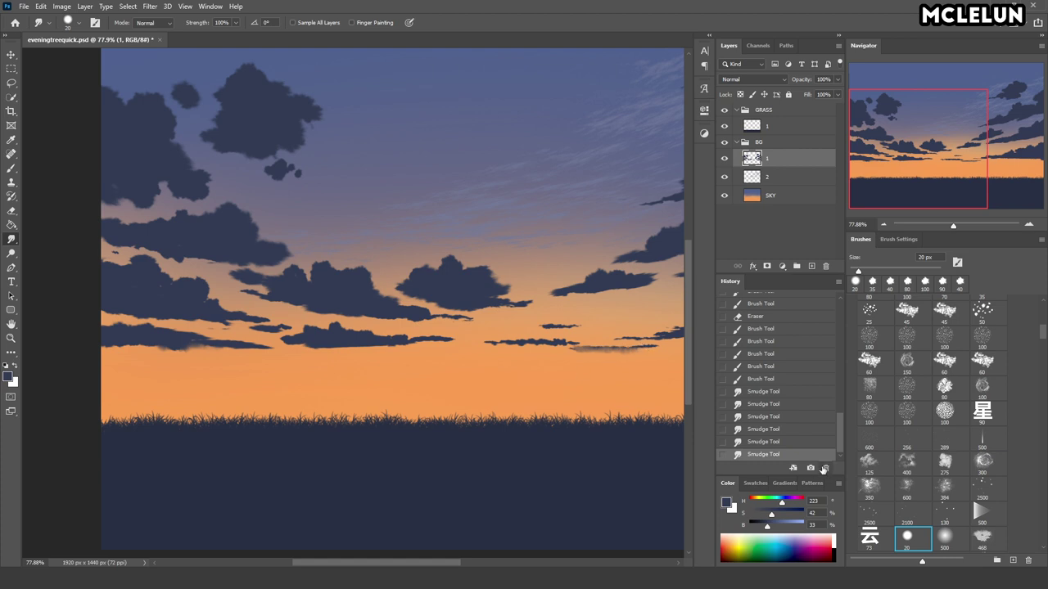
{"action": "left_click", "coordinate": [786, 429]}
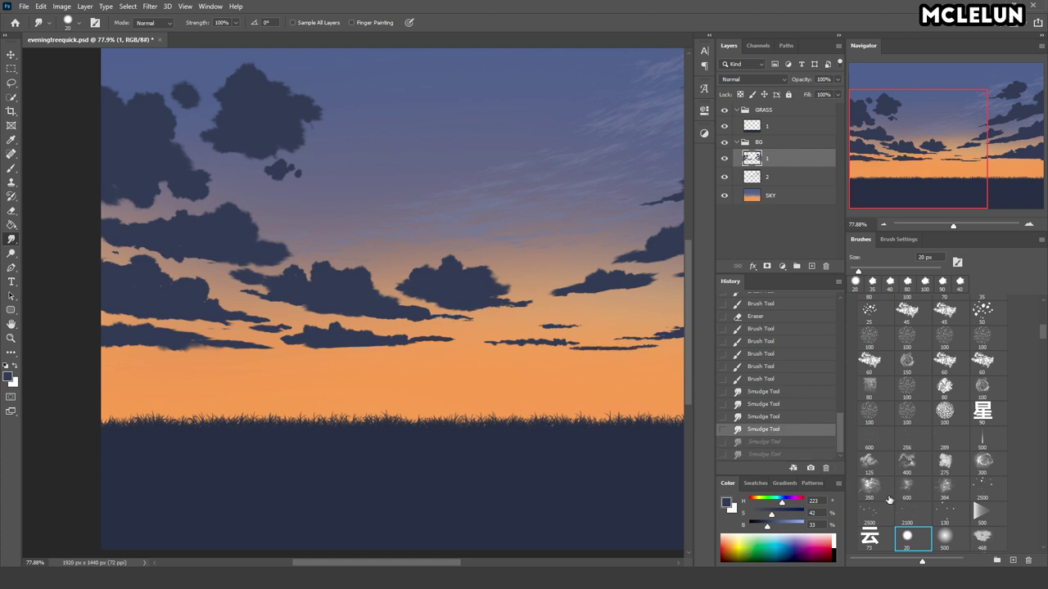
{"action": "left_click", "coordinate": [869, 461]}
{"action": "left_click_drag", "start_coordinate": [602, 353], "coordinate": [650, 354]}
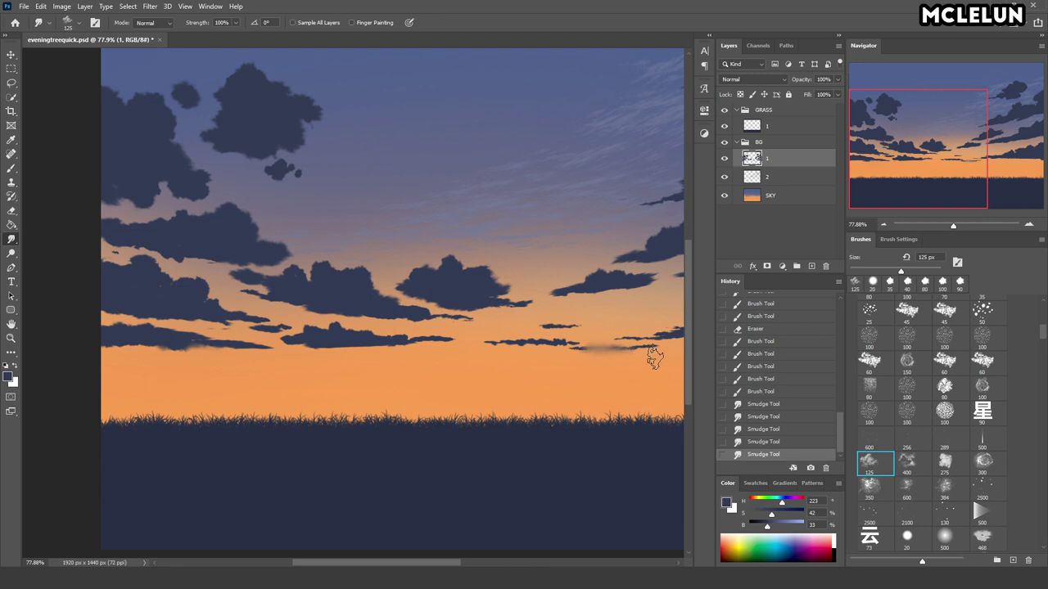
{"action": "key", "text": "ctrl+z"}
- With a 20 px round brush, dab short dark touch-ups along the clouds' lower edges
{"action": "key", "text": "b"}
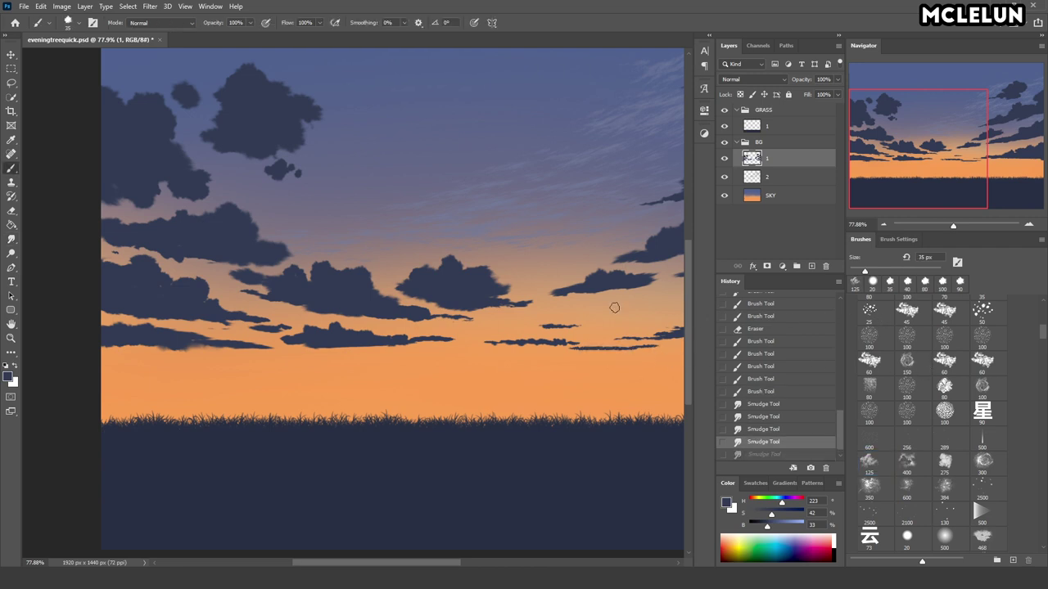
{"action": "left_click", "coordinate": [907, 537]}
{"action": "mouse_move", "coordinate": [573, 351]}
{"action": "left_mouse_down"}
{"action": "mouse_move", "coordinate": [643, 351]}
{"action": "mouse_move", "coordinate": [475, 344]}
{"action": "left_mouse_up"}
{"action": "left_click", "coordinate": [643, 351]}
{"action": "left_click", "coordinate": [504, 358]}
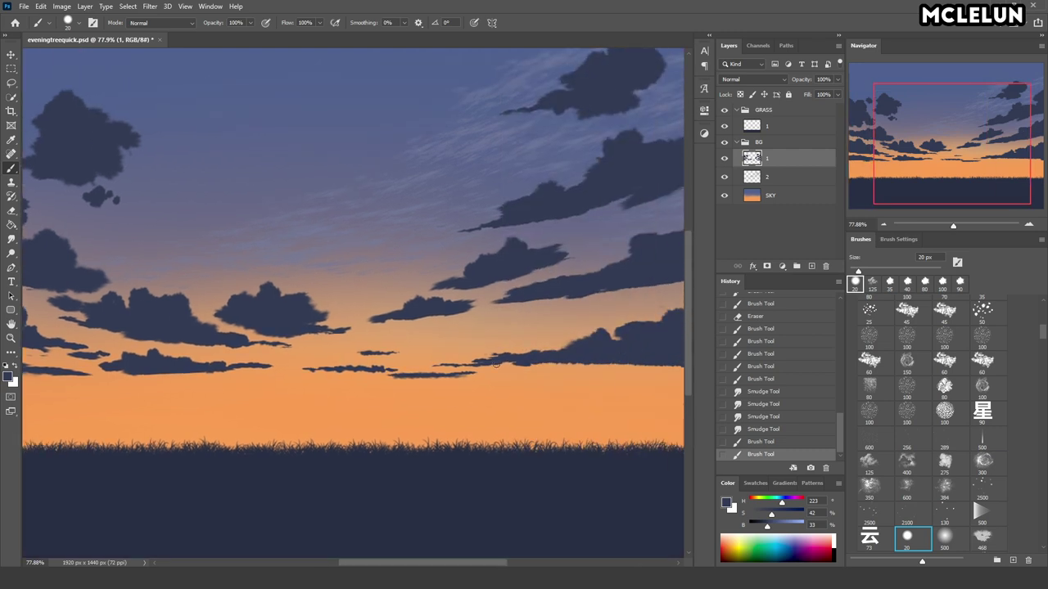
{"action": "left_click", "coordinate": [610, 337]}
{"action": "left_click", "coordinate": [613, 335]}
{"action": "left_click_drag", "start_coordinate": [613, 335], "coordinate": [622, 348]}
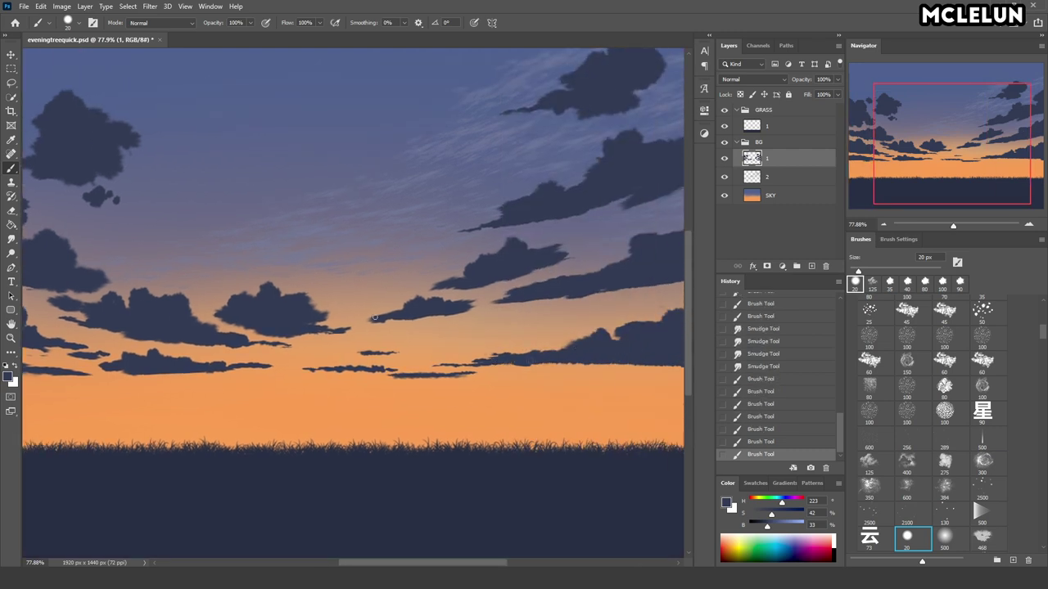
{"action": "left_click_drag", "start_coordinate": [250, 338], "coordinate": [262, 342]}
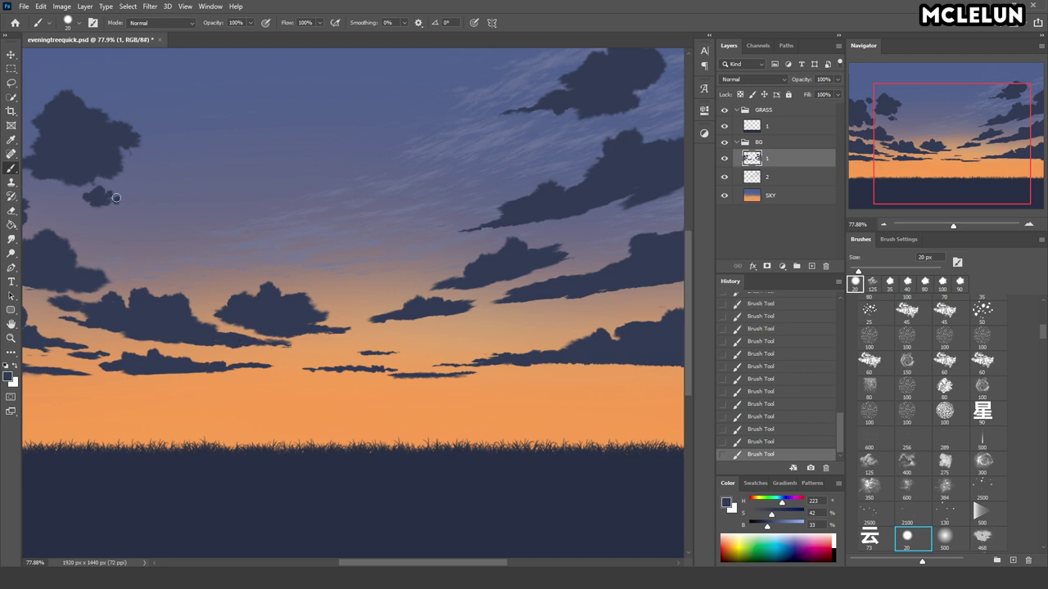
{"action": "left_click_drag", "start_coordinate": [137, 220], "coordinate": [268, 243]}
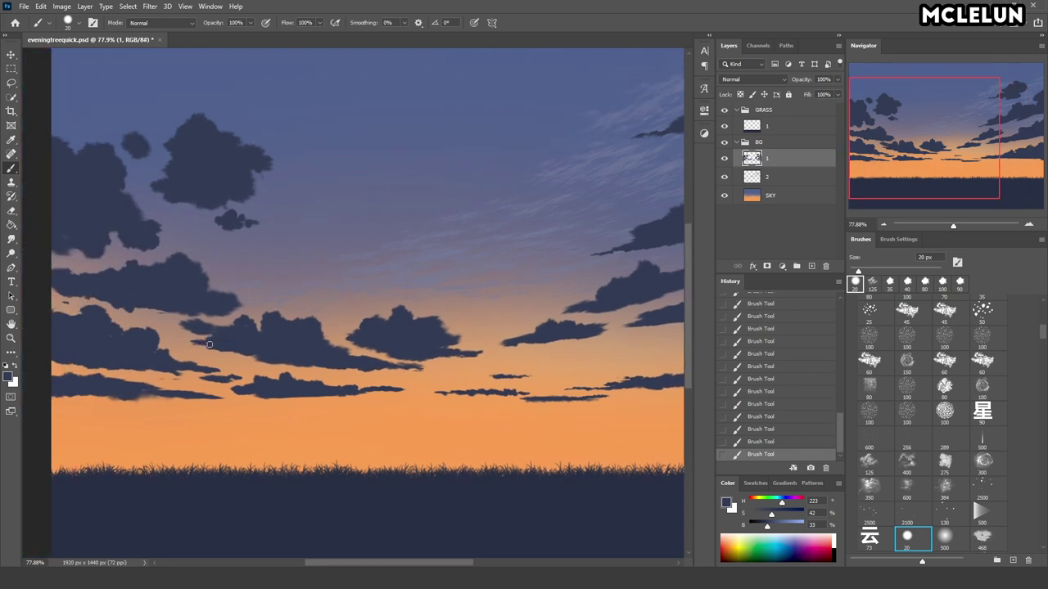
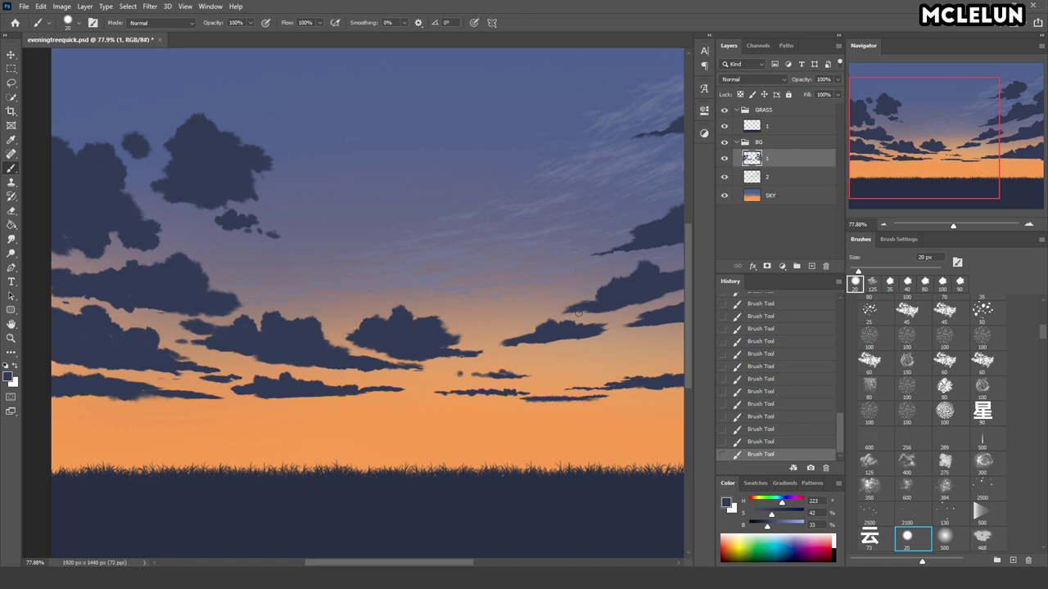
- Pan across the sky, then lasso the small upper-left cloud cluster
{"action": "left_click_drag", "start_coordinate": [578, 312], "coordinate": [360, 304]}
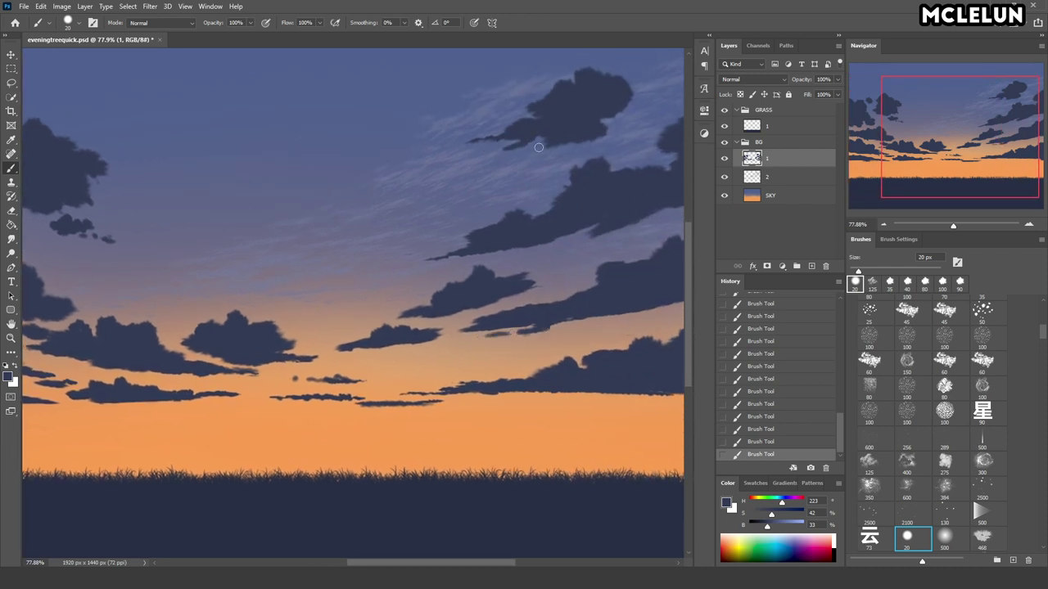
{"action": "left_click_drag", "start_coordinate": [575, 144], "coordinate": [468, 184]}
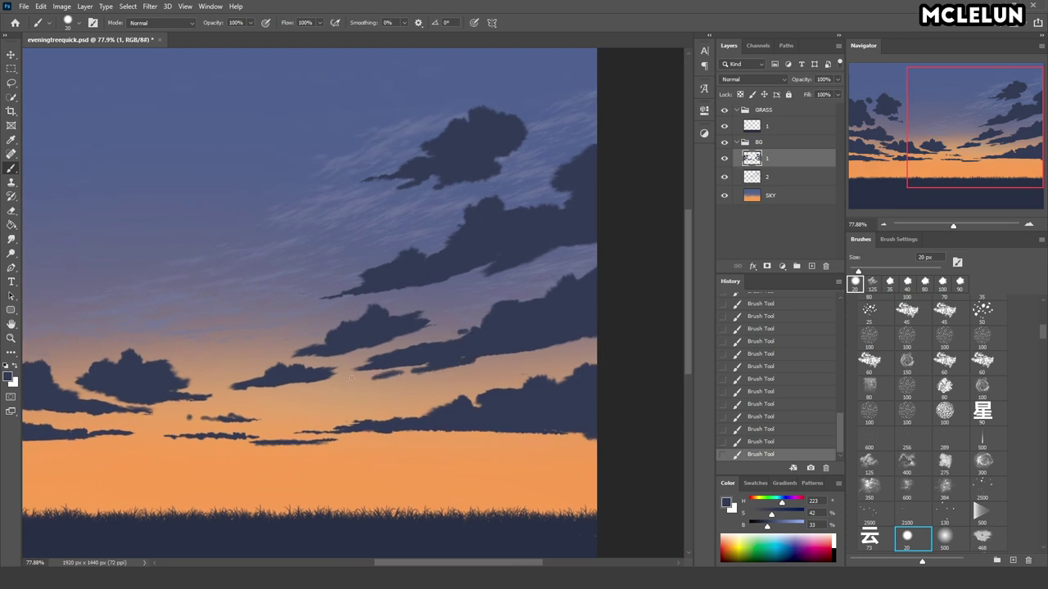
{"action": "left_click_drag", "start_coordinate": [320, 286], "coordinate": [608, 330]}
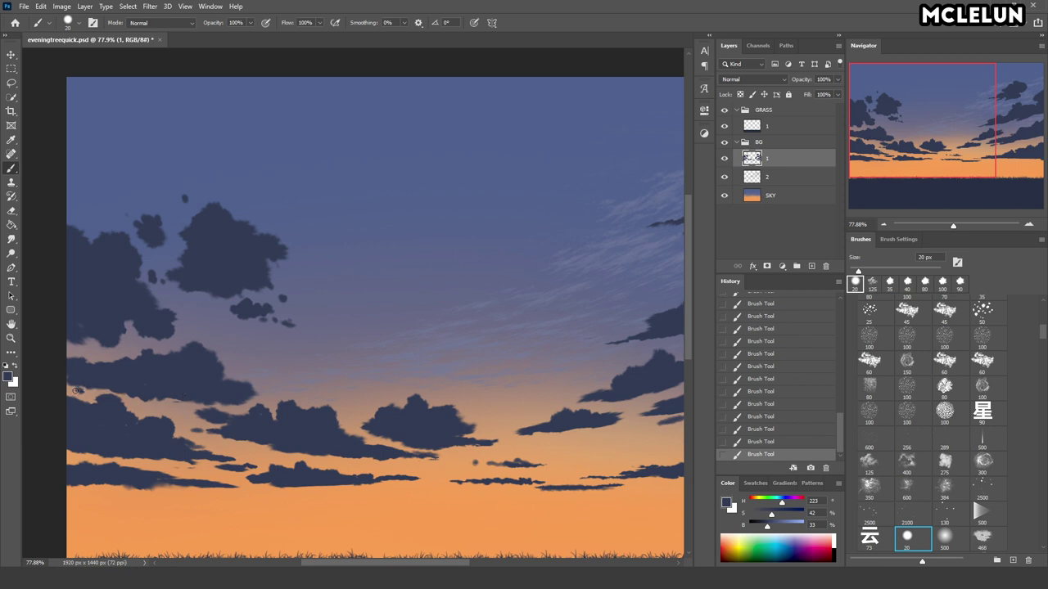
{"action": "mouse_move", "coordinate": [935, 137]}
{"action": "left_mouse_down"}
{"action": "mouse_move", "coordinate": [945, 144]}
{"action": "mouse_move", "coordinate": [916, 138]}
{"action": "left_mouse_up"}
{"action": "key", "text": "l"}
{"action": "left_click_drag", "start_coordinate": [248, 227], "coordinate": [336, 195]}
- Raise the upper-left cloud cluster, and move the large left-edge cloud up about 70 px
{"action": "key", "text": "v"}
{"action": "left_click_drag", "start_coordinate": [338, 277], "coordinate": [347, 187]}
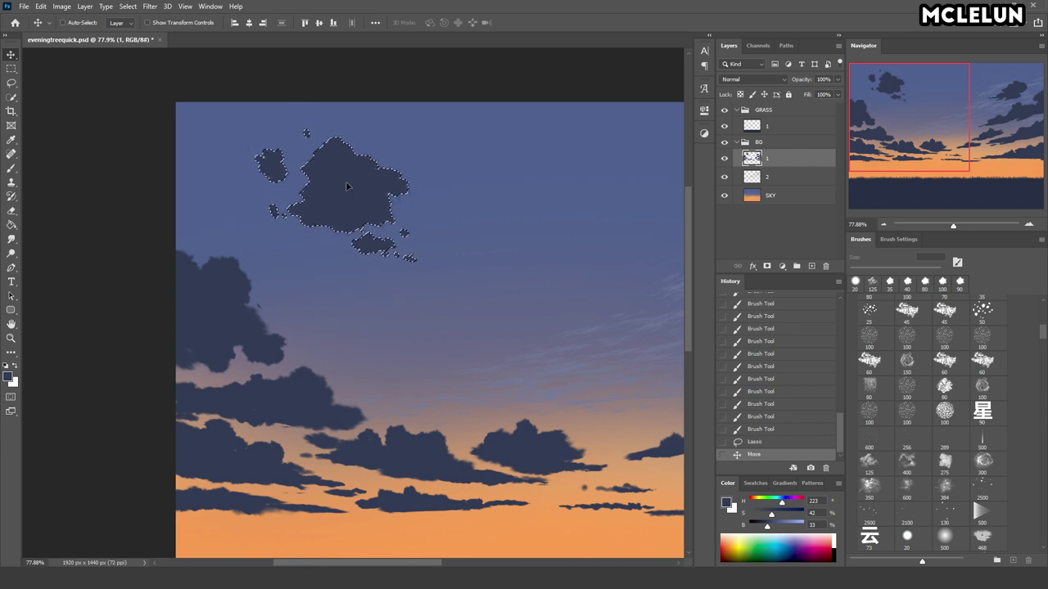
{"action": "key", "text": "ctrl+d"}
{"action": "key", "text": "l"}
{"action": "mouse_move", "coordinate": [176, 233]}
{"action": "left_mouse_down"}
{"action": "mouse_move", "coordinate": [219, 217]}
{"action": "mouse_move", "coordinate": [264, 247]}
{"action": "left_mouse_up"}
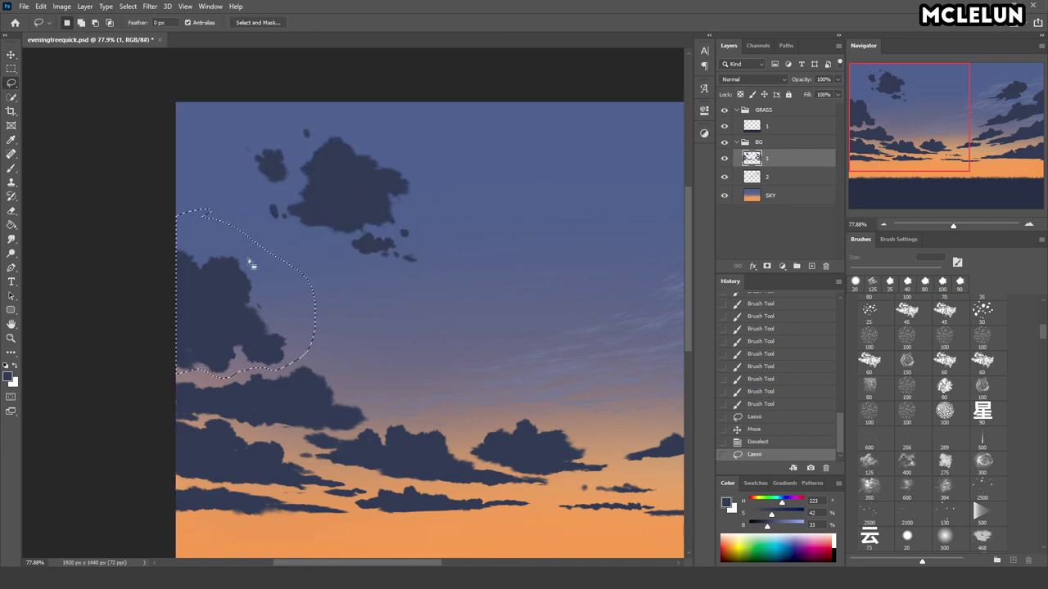
{"action": "key", "text": "v"}
{"action": "left_click_drag", "start_coordinate": [237, 325], "coordinate": [237, 268]}
{"action": "key", "text": "ctrl+d"}
- Paint a small, rounded dark cloud in the mid sky
{"action": "scroll", "coordinate": [276, 286], "scroll_direction": "right", "scroll_amount": 3}
{"action": "key", "text": "b"}
{"action": "left_click_drag", "start_coordinate": [229, 332], "coordinate": [246, 341]}
{"action": "mouse_move", "coordinate": [244, 339]}
{"action": "left_mouse_down"}
{"action": "mouse_move", "coordinate": [265, 351]}
{"action": "mouse_move", "coordinate": [260, 314]}
{"action": "left_mouse_up"}
{"action": "mouse_move", "coordinate": [245, 326]}
{"action": "left_mouse_down"}
{"action": "mouse_move", "coordinate": [271, 321]}
{"action": "mouse_move", "coordinate": [280, 335]}
{"action": "mouse_move", "coordinate": [262, 342]}
{"action": "left_mouse_up"}
{"action": "left_click_drag", "start_coordinate": [246, 323], "coordinate": [221, 327]}
{"action": "mouse_move", "coordinate": [229, 315]}
{"action": "left_mouse_down"}
{"action": "mouse_move", "coordinate": [214, 309]}
{"action": "mouse_move", "coordinate": [233, 344]}
{"action": "mouse_move", "coordinate": [221, 331]}
{"action": "left_mouse_up"}
- Extend the left clouds' edges with a 100 px brush, then zoom out and make layer 2 active
{"action": "key", "text": "bracketright"}
{"action": "key", "text": "bracketright"}
{"action": "key", "text": "bracketright"}
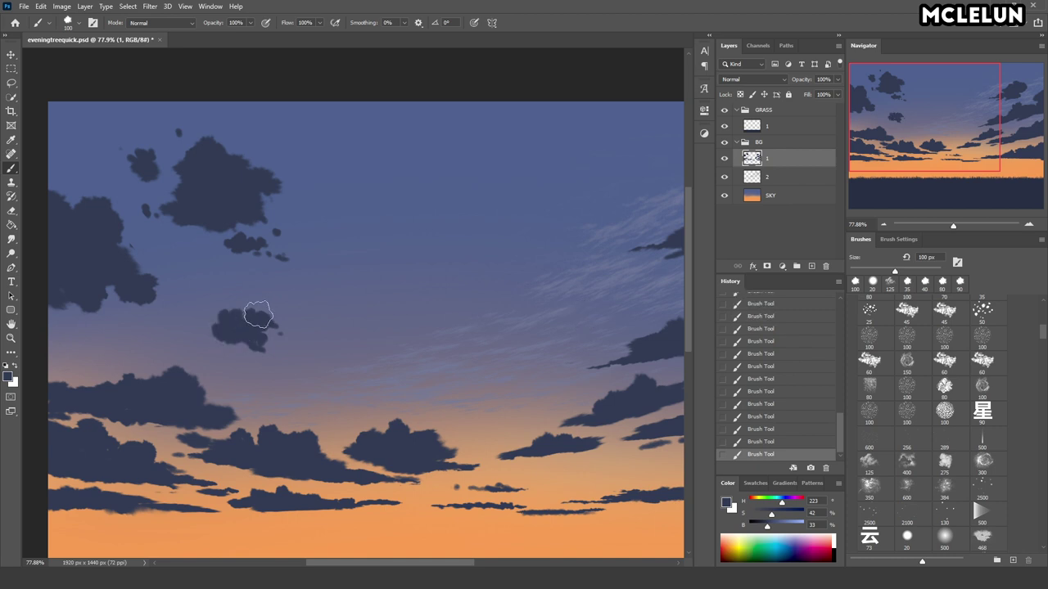
{"action": "left_click_drag", "start_coordinate": [101, 283], "coordinate": [168, 316]}
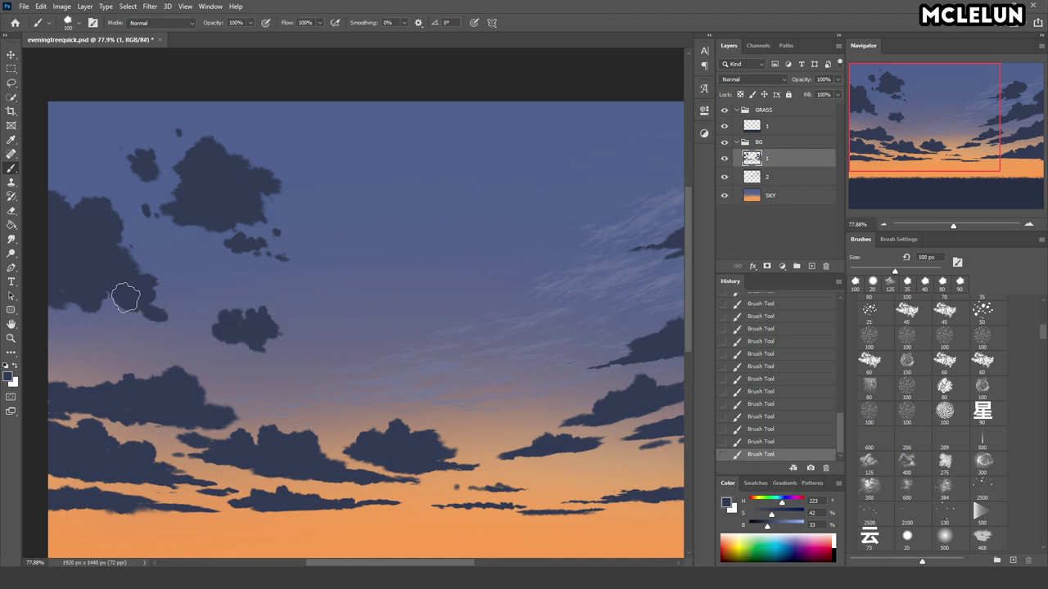
{"action": "left_click_drag", "start_coordinate": [118, 399], "coordinate": [49, 381]}
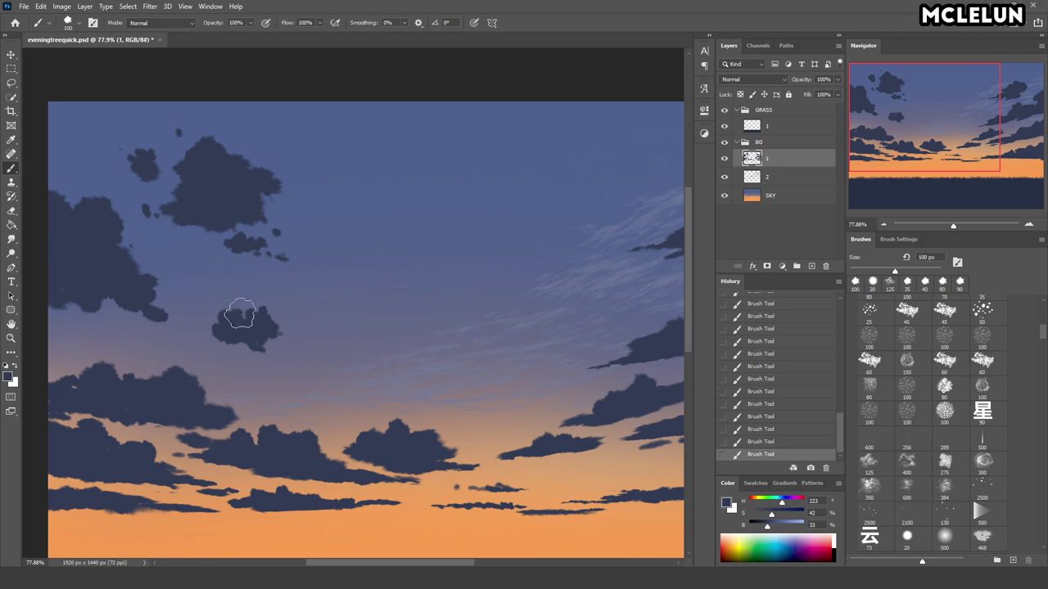
{"action": "left_click_drag", "start_coordinate": [943, 143], "coordinate": [1003, 138]}
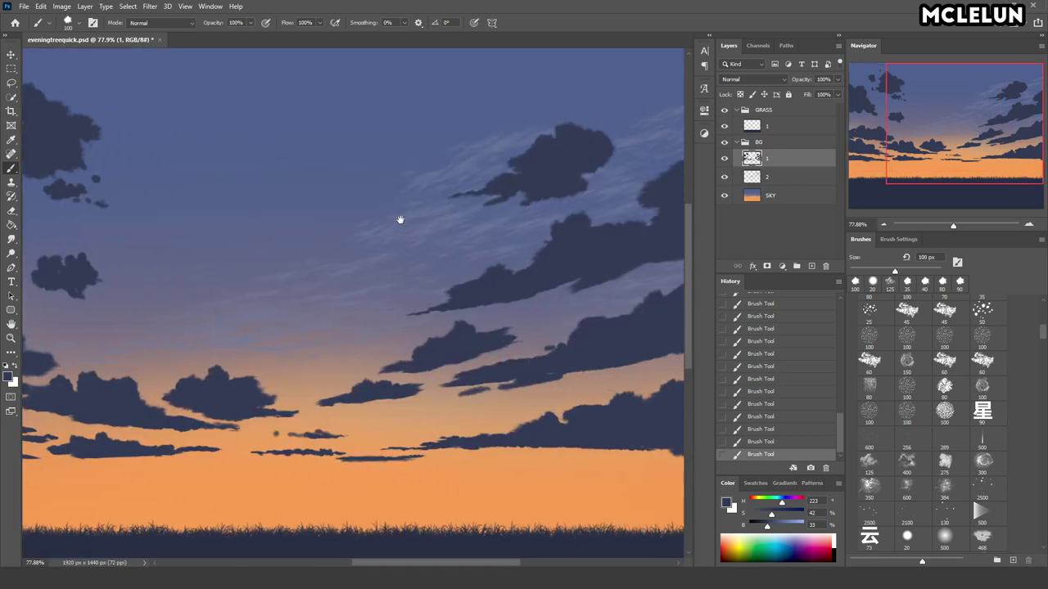
{"action": "left_click_drag", "start_coordinate": [400, 220], "coordinate": [449, 195]}
{"action": "left_click_drag", "start_coordinate": [963, 229], "coordinate": [946, 227]}
{"action": "left_click", "coordinate": [798, 176]}
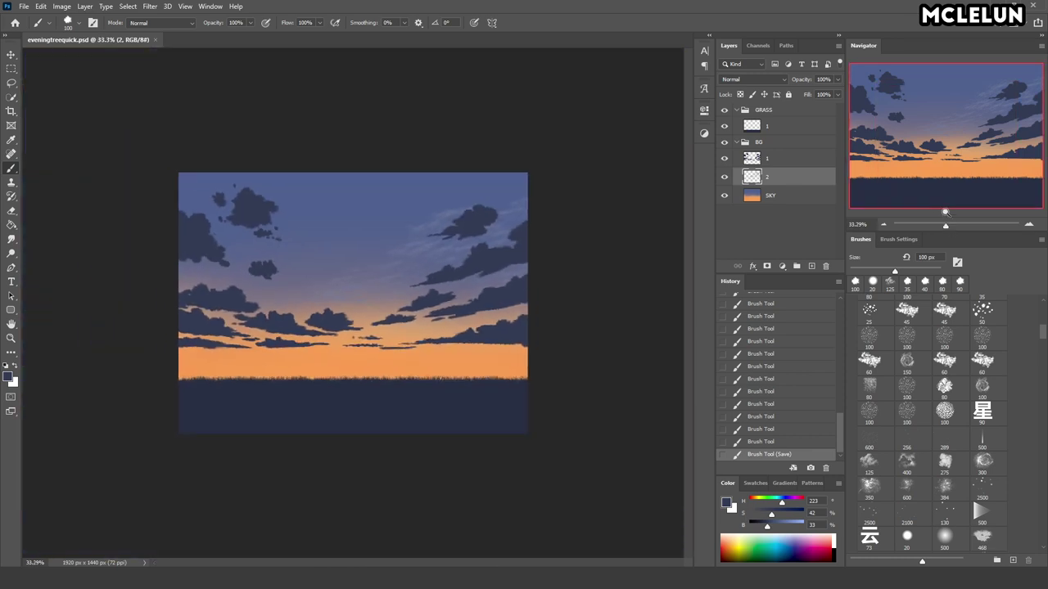
- Skew the wispy sky streaks on layer 2 and apply the transform
{"action": "key", "text": "ctrl+t"}
{"action": "mouse_move", "coordinate": [626, 193]}
{"action": "left_mouse_down"}
{"action": "mouse_move", "coordinate": [608, 129]}
{"action": "mouse_move", "coordinate": [636, 210]}
{"action": "left_mouse_up"}
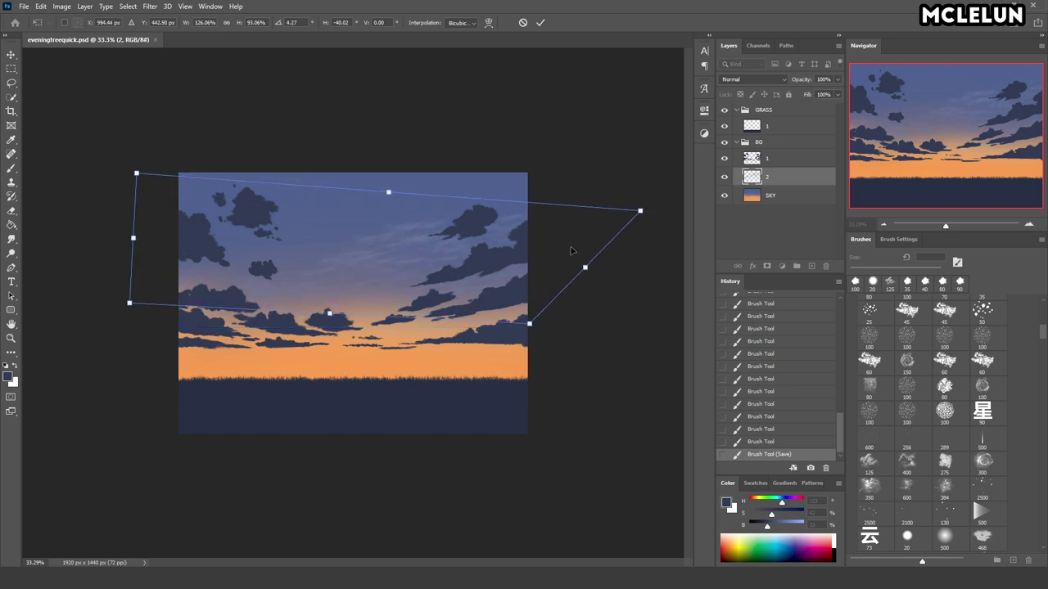
{"action": "key", "text": "Return"}
{"action": "left_click_drag", "start_coordinate": [1043, 331], "coordinate": [1042, 352]}
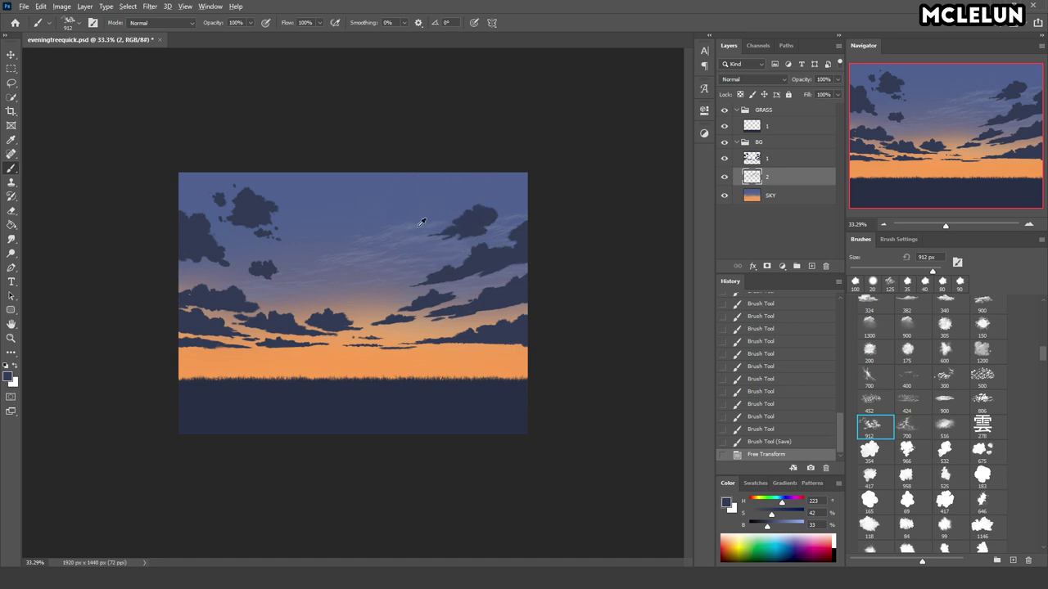
- Try a light blue cloud stroke, undo it, and choose the 400 px brush preset
{"action": "left_click_drag", "start_coordinate": [782, 528], "coordinate": [784, 526]}
{"action": "left_click", "coordinate": [446, 203]}
{"action": "key", "text": "ctrl+z"}
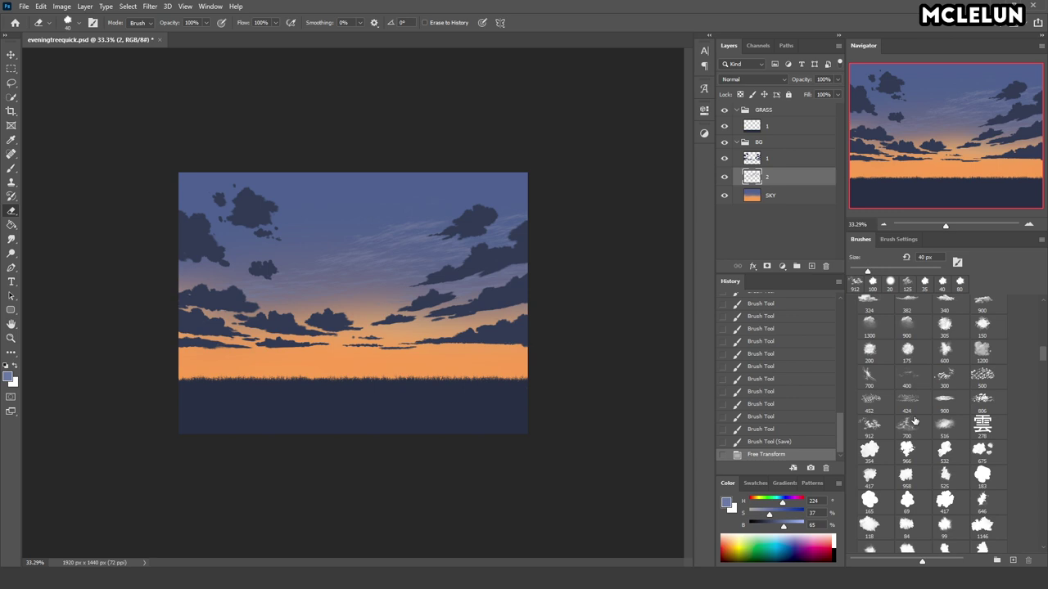
{"action": "left_click", "coordinate": [909, 401]}
{"action": "left_click", "coordinate": [910, 377]}
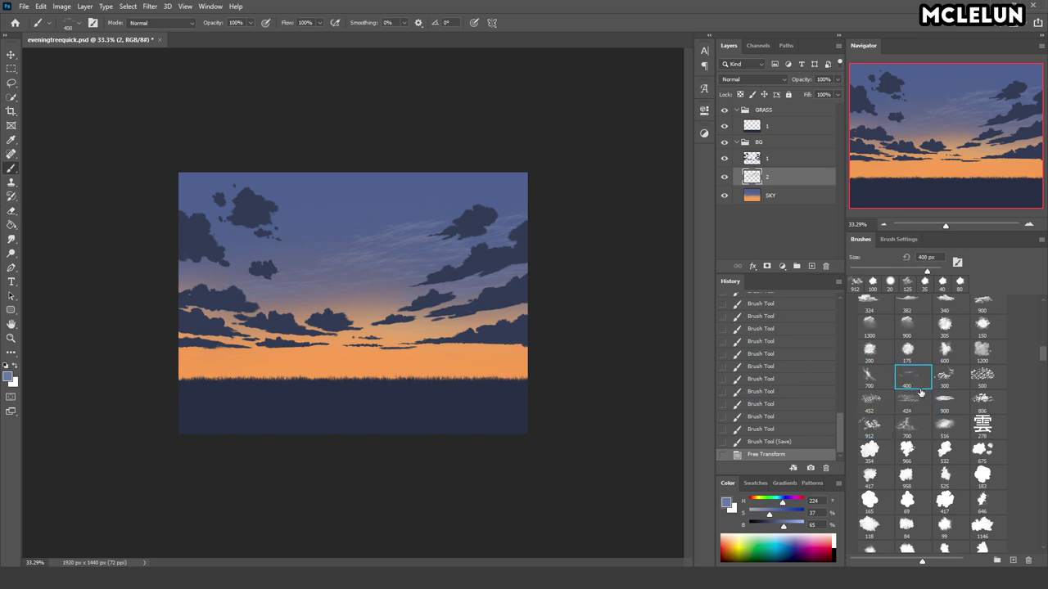
{"action": "key", "text": "e"}
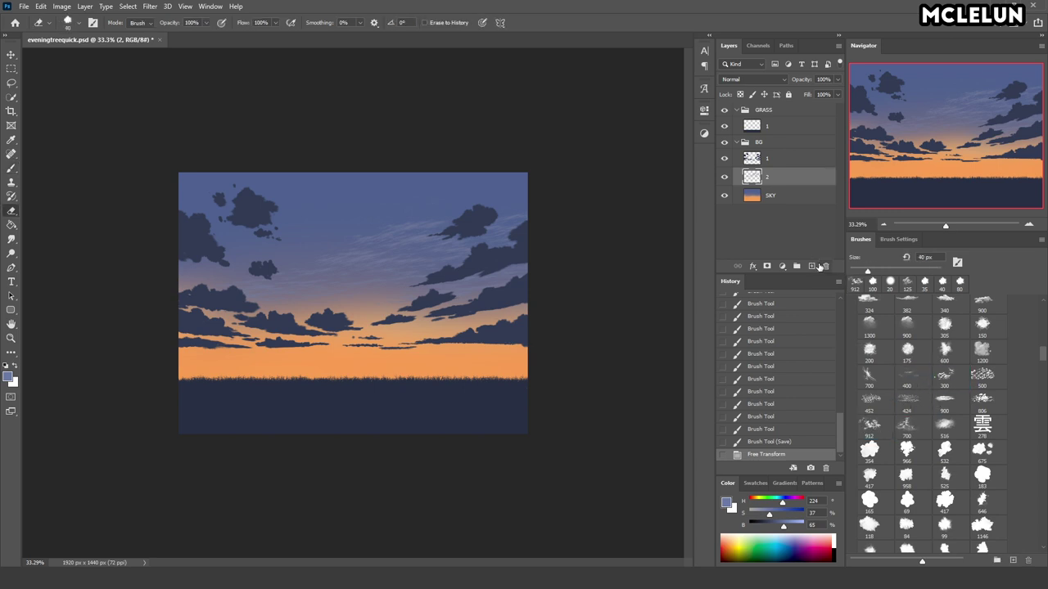
- Paint light cloud strokes on a new layer and erase parts with the 912 px cloud brush
{"action": "left_click", "coordinate": [818, 266]}
{"action": "key", "text": "b"}
{"action": "left_click_drag", "start_coordinate": [360, 233], "coordinate": [492, 188]}
{"action": "key", "text": "e"}
{"action": "left_click", "coordinate": [472, 187]}
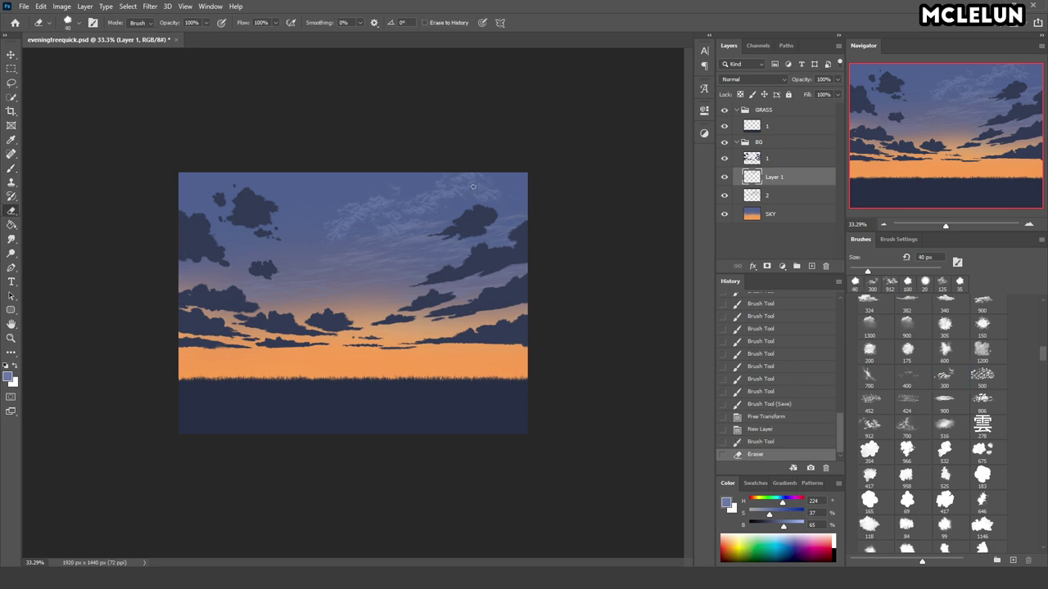
{"action": "left_click", "coordinate": [872, 423]}
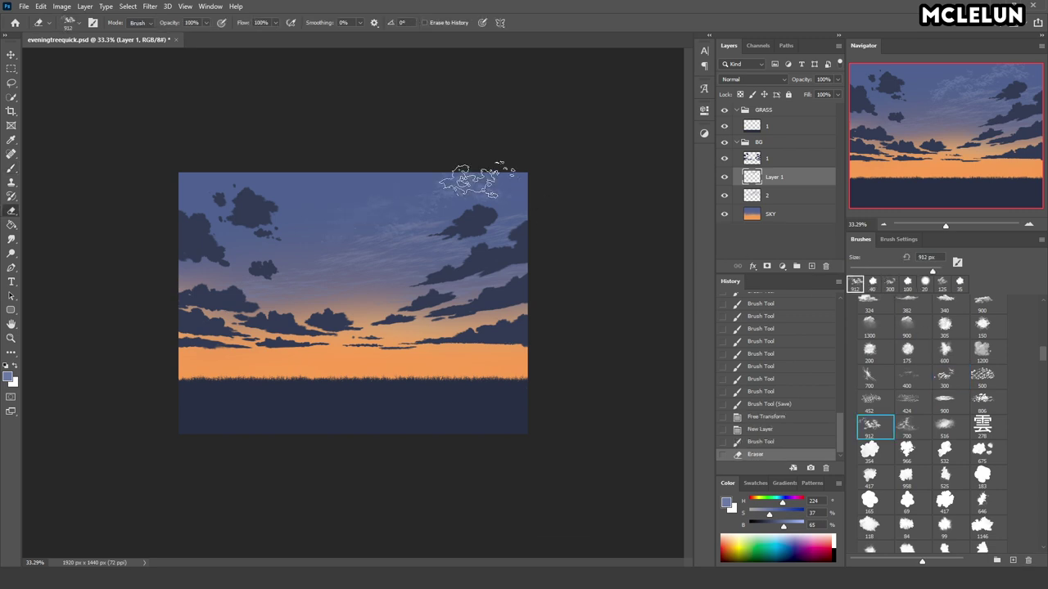
{"action": "left_click", "coordinate": [476, 180]}
- Add more light cloud texture, erase patches, and merge the layer down into layer 2
{"action": "key", "text": "b"}
{"action": "left_click_drag", "start_coordinate": [374, 221], "coordinate": [527, 175]}
{"action": "key", "text": "e"}
{"action": "left_click", "coordinate": [415, 193]}
{"action": "left_click", "coordinate": [437, 176]}
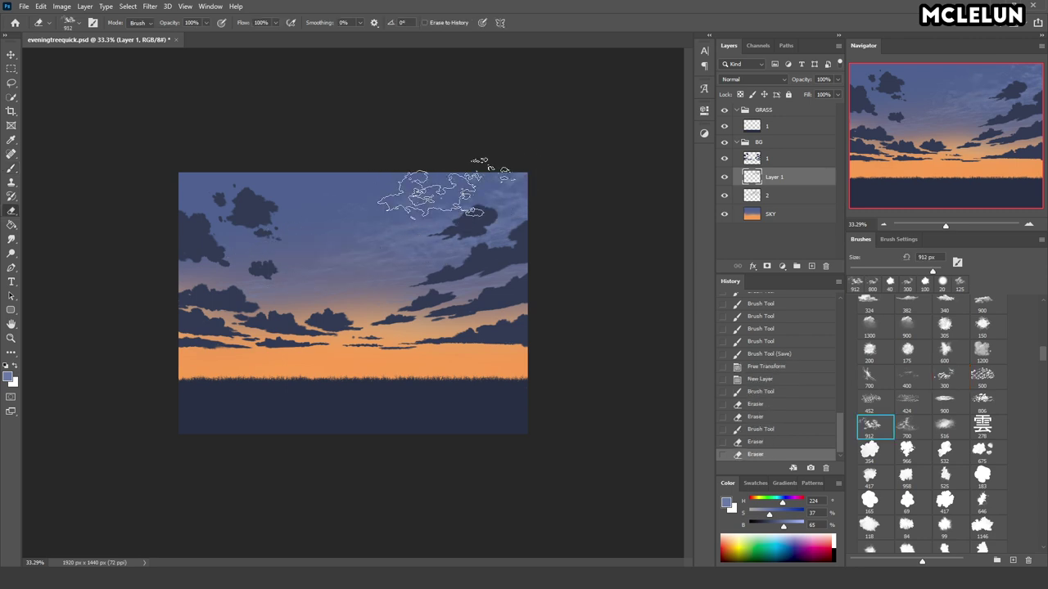
{"action": "key", "text": "ctrl+e"}
- Dab away patches of texture and paint light cloud texture across the mid sky
{"action": "left_click", "coordinate": [404, 234]}
{"action": "left_click", "coordinate": [454, 282]}
{"action": "left_click", "coordinate": [432, 222]}
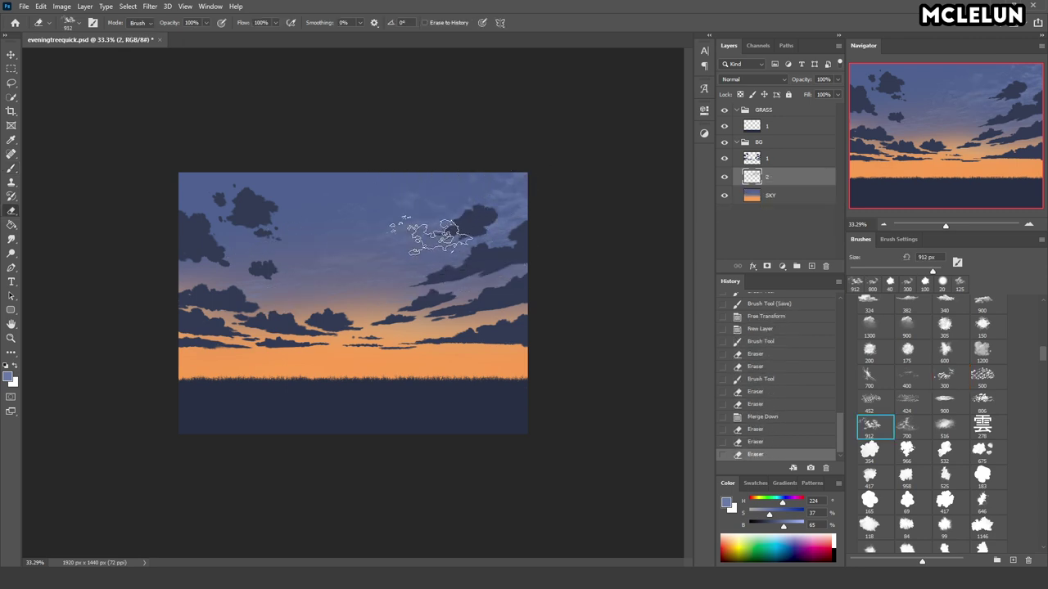
{"action": "key", "text": "b"}
{"action": "left_click", "coordinate": [274, 303]}
{"action": "key", "text": "e"}
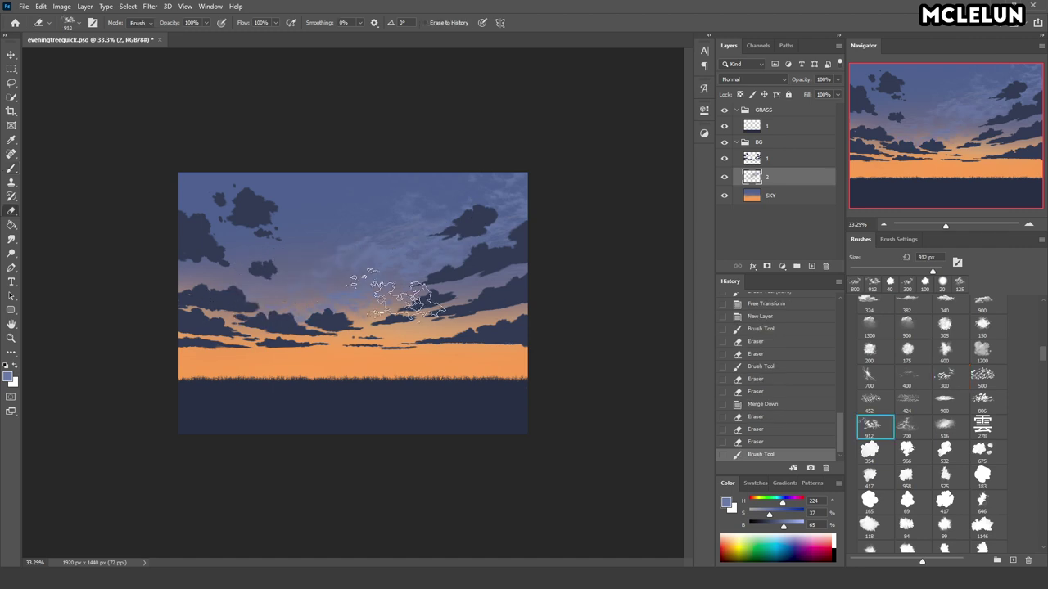
{"action": "key", "text": "b"}
{"action": "mouse_move", "coordinate": [397, 296]}
{"action": "left_mouse_down"}
{"action": "mouse_move", "coordinate": [360, 245]}
{"action": "mouse_move", "coordinate": [311, 217]}
{"action": "mouse_move", "coordinate": [352, 241]}
{"action": "mouse_move", "coordinate": [270, 279]}
{"action": "left_mouse_up"}
- Stretch and skew layer 2's cloud texture wider with a free transform
{"action": "key", "text": "ctrl+t"}
{"action": "left_click_drag", "start_coordinate": [597, 171], "coordinate": [684, 156]}
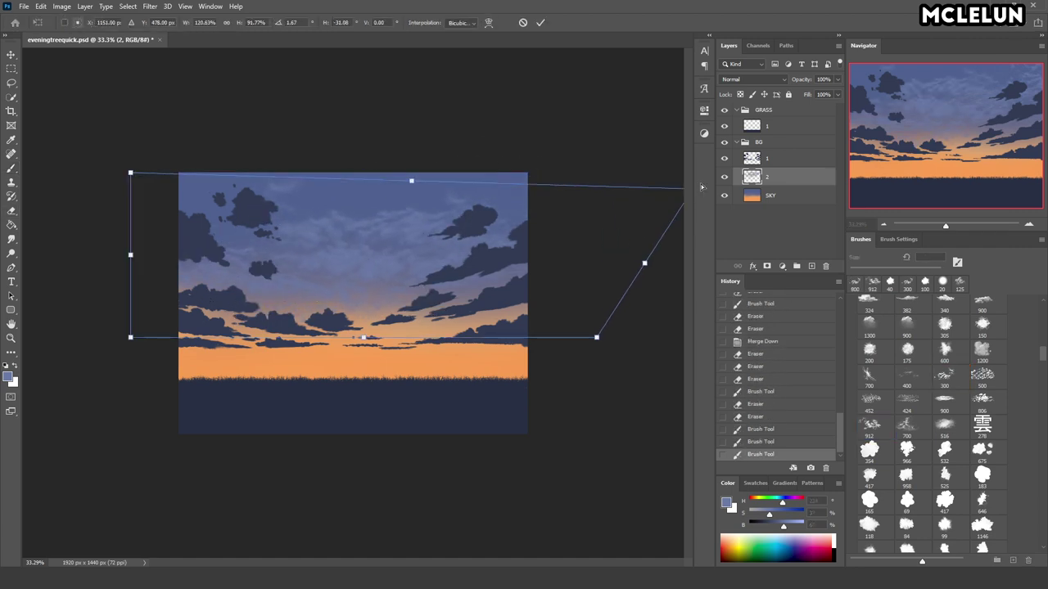
{"action": "left_click_drag", "start_coordinate": [181, 168], "coordinate": [105, 242]}
{"action": "left_click_drag", "start_coordinate": [410, 331], "coordinate": [417, 305]}
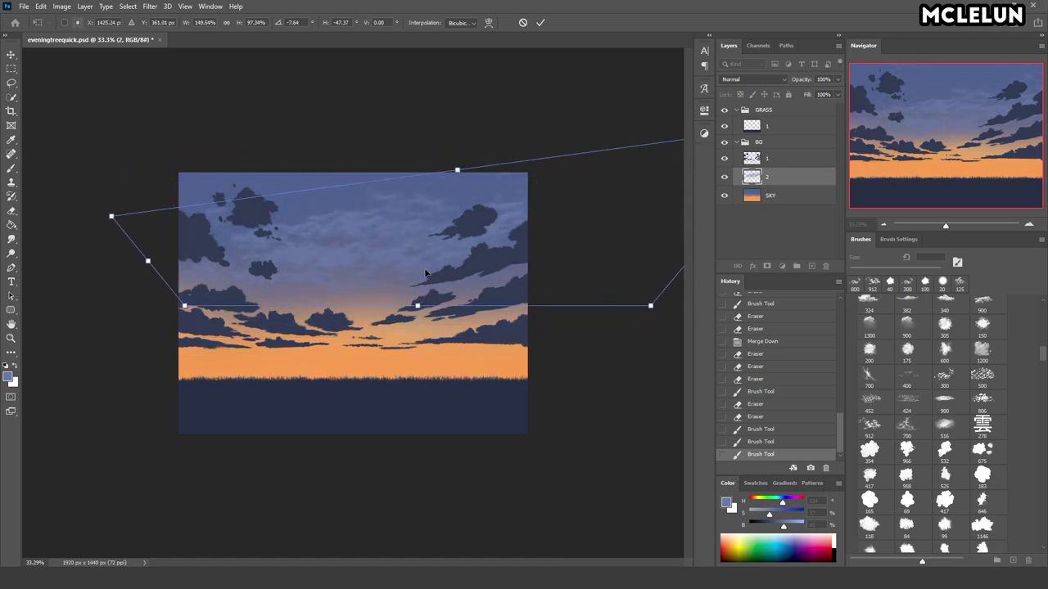
{"action": "left_click_drag", "start_coordinate": [109, 215], "coordinate": [108, 240]}
{"action": "left_click_drag", "start_coordinate": [946, 225], "coordinate": [942, 227]}
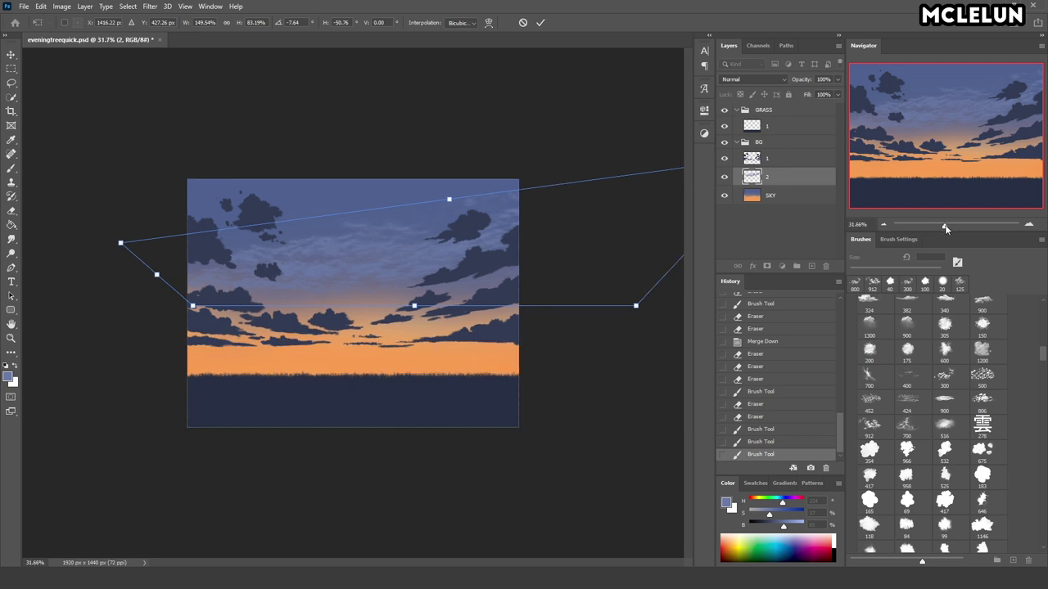
{"action": "left_click_drag", "start_coordinate": [664, 209], "coordinate": [645, 165]}
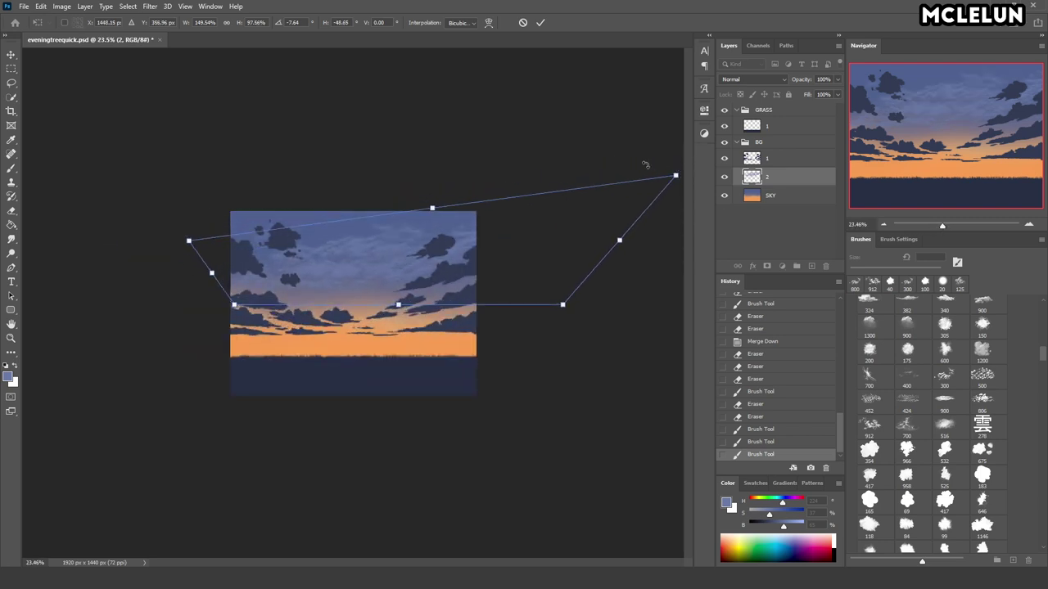
- Warp the texture's top edge into a curve and apply the warp
{"action": "left_click", "coordinate": [489, 24]}
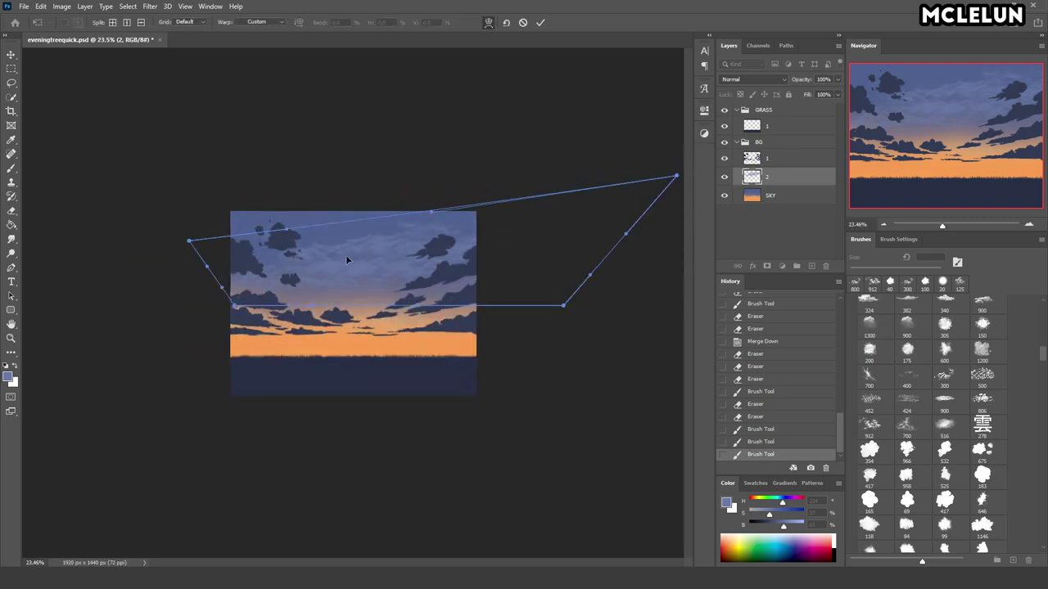
{"action": "left_click_drag", "start_coordinate": [363, 252], "coordinate": [448, 239]}
{"action": "left_click_drag", "start_coordinate": [662, 186], "coordinate": [649, 107]}
{"action": "left_click_drag", "start_coordinate": [206, 244], "coordinate": [162, 225]}
{"action": "mouse_move", "coordinate": [345, 274]}
{"action": "left_mouse_down"}
{"action": "mouse_move", "coordinate": [374, 281]}
{"action": "mouse_move", "coordinate": [451, 253]}
{"action": "left_mouse_up"}
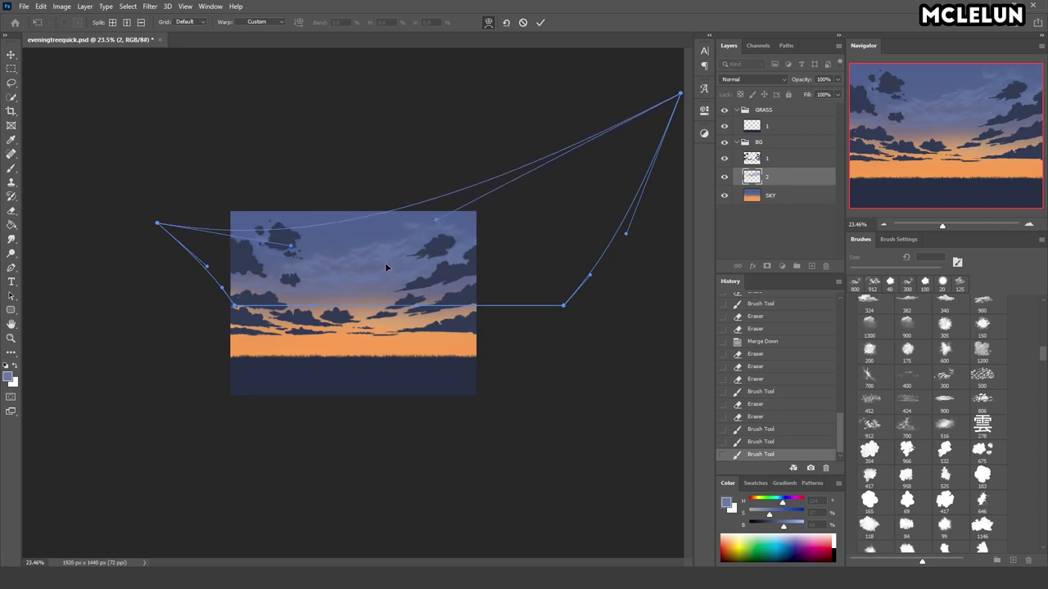
{"action": "key", "text": "Return"}
- Dab light texture into the upper sky and lock layer 2's transparent pixels
{"action": "key", "text": "b"}
{"action": "left_click", "coordinate": [401, 255]}
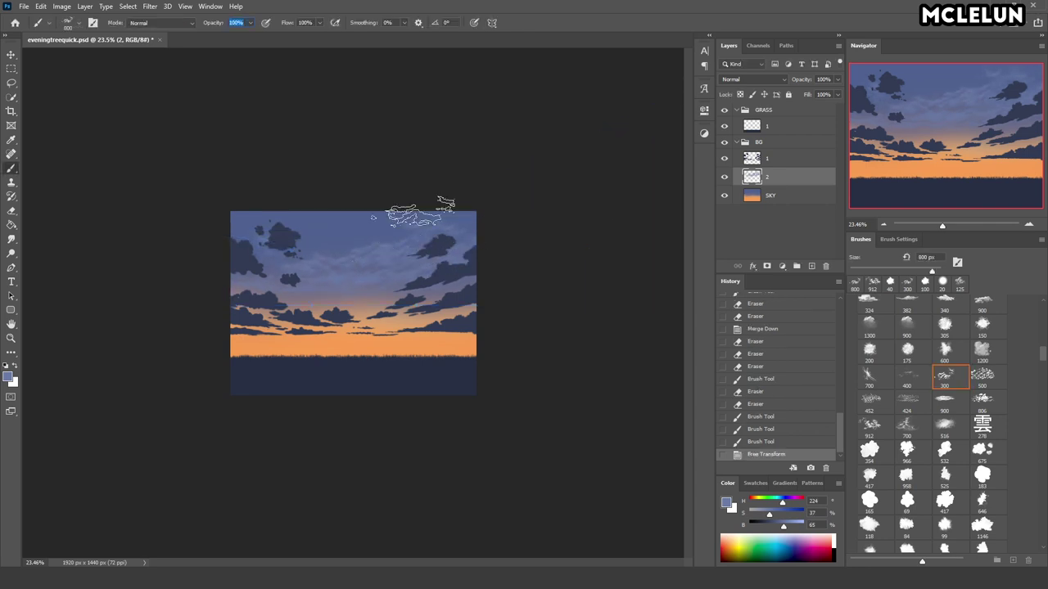
{"action": "left_click", "coordinate": [445, 126]}
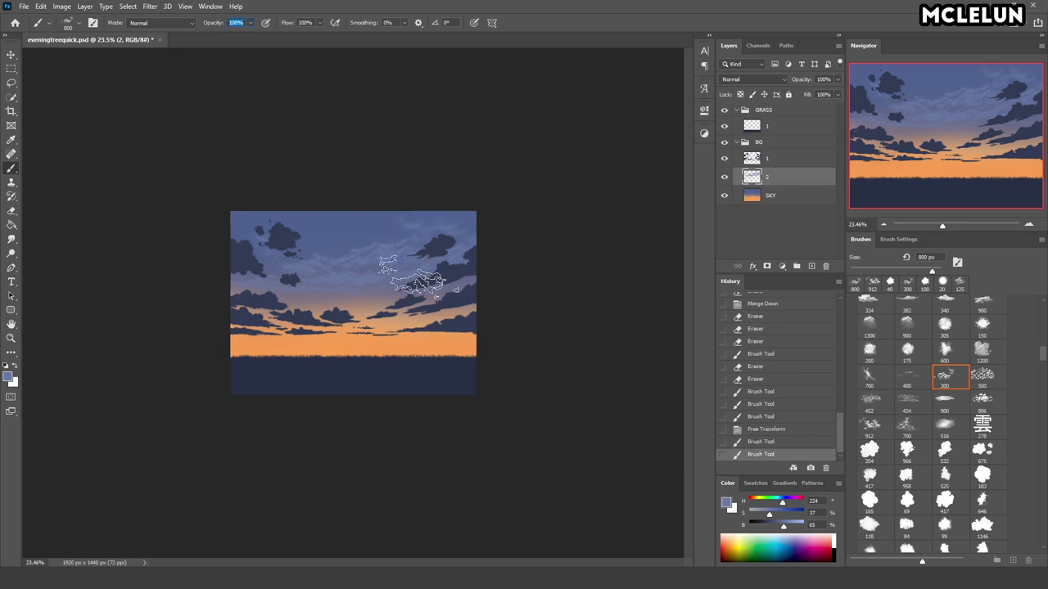
{"action": "left_click", "coordinate": [12, 54]}
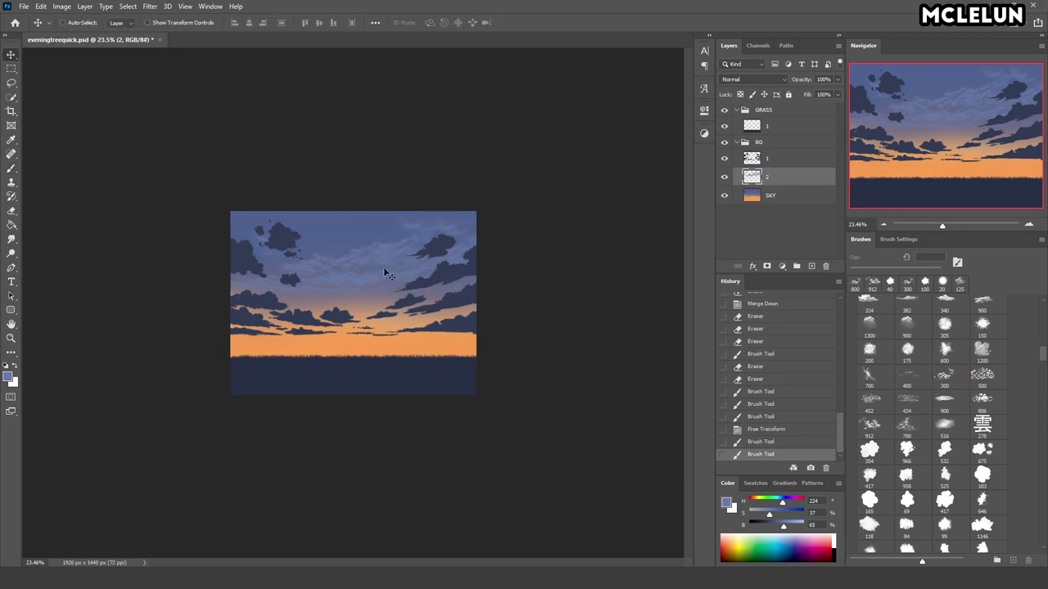
{"action": "left_click", "coordinate": [379, 279]}
{"action": "left_click", "coordinate": [944, 375]}
{"action": "left_click", "coordinate": [740, 94]}
- Paint a peach glow over the horizon and upper-middle wispy clouds with a 1000 px soft brush
{"action": "left_click_drag", "start_coordinate": [1044, 357], "coordinate": [1043, 310]}
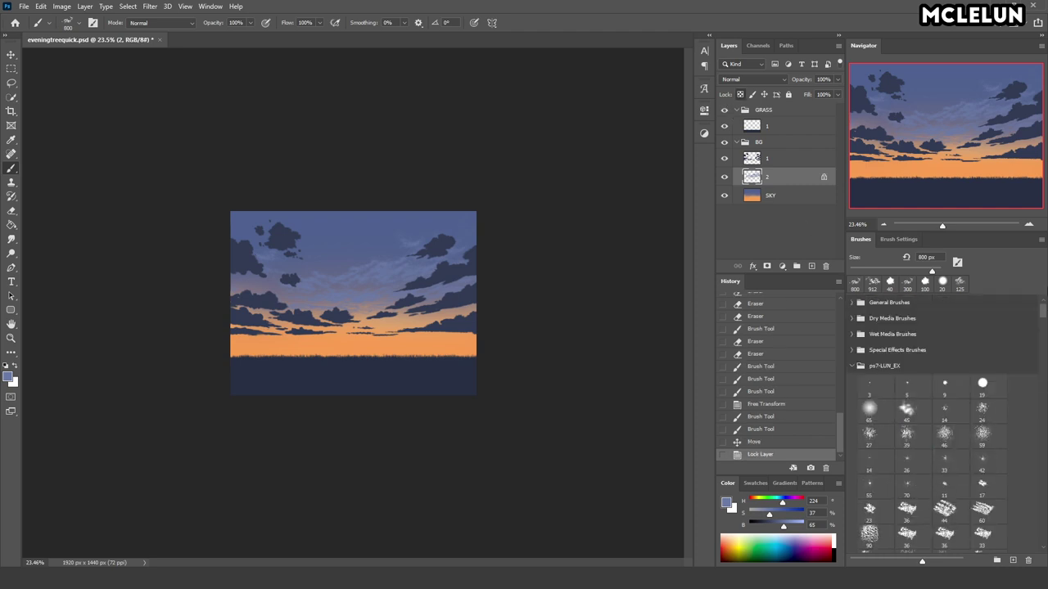
{"action": "left_click", "coordinate": [870, 409]}
{"action": "left_click", "coordinate": [417, 320], "text": "alt"}
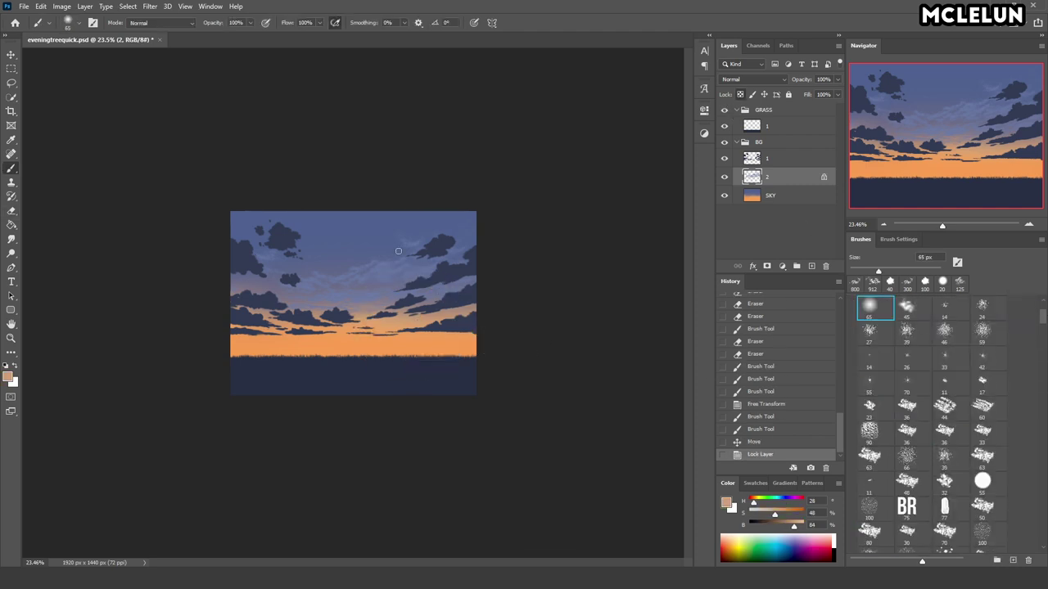
{"action": "key", "text": "bracketright"}
{"action": "key", "text": "bracketright"}
{"action": "mouse_move", "coordinate": [304, 363]}
{"action": "left_mouse_down"}
{"action": "mouse_move", "coordinate": [467, 328]}
{"action": "mouse_move", "coordinate": [361, 347]}
{"action": "left_mouse_up"}
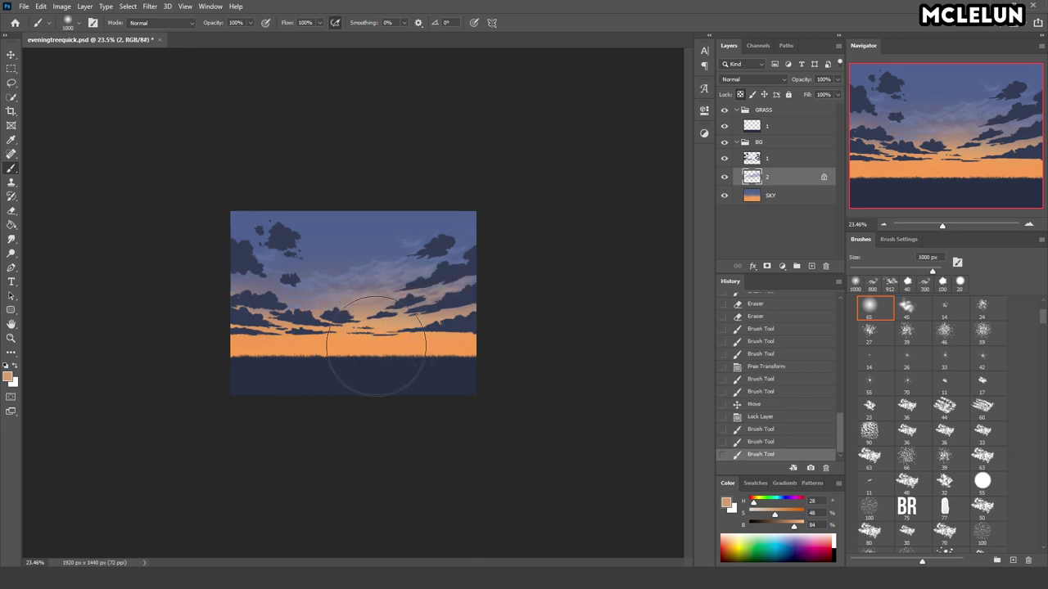
{"action": "left_click_drag", "start_coordinate": [234, 252], "coordinate": [389, 245]}
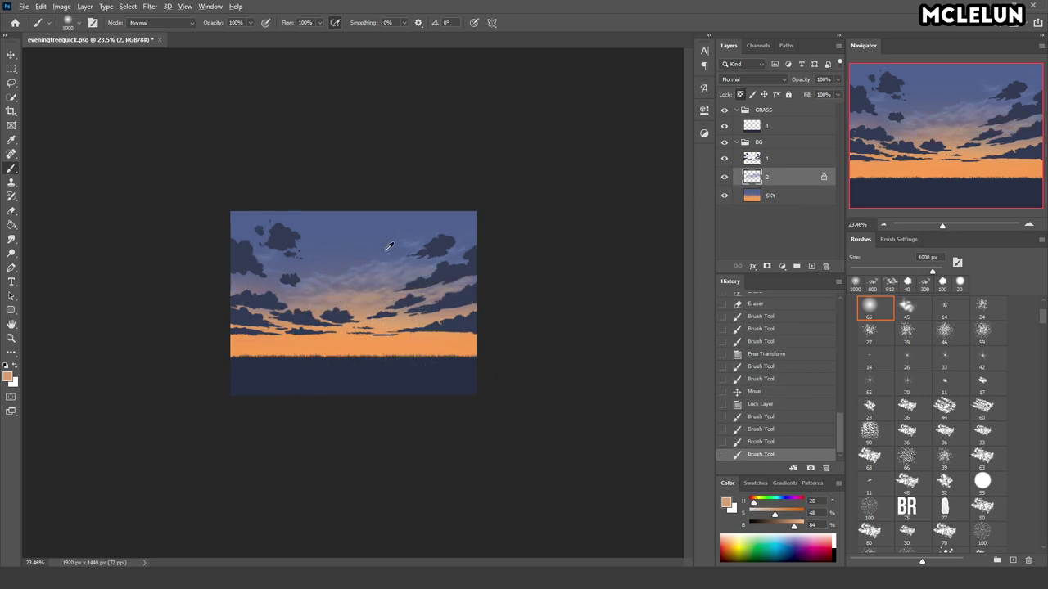
- Sample the sky blue, zoom in, and select cloud layer 1 in the BG group
{"action": "left_click", "coordinate": [416, 236], "text": "alt"}
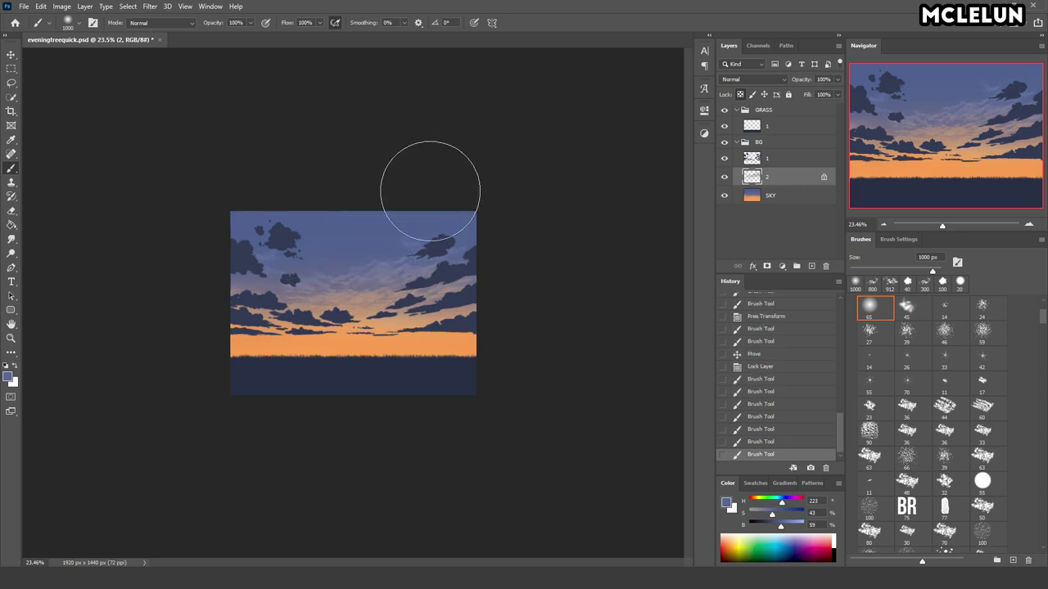
{"action": "left_click_drag", "start_coordinate": [947, 227], "coordinate": [955, 212]}
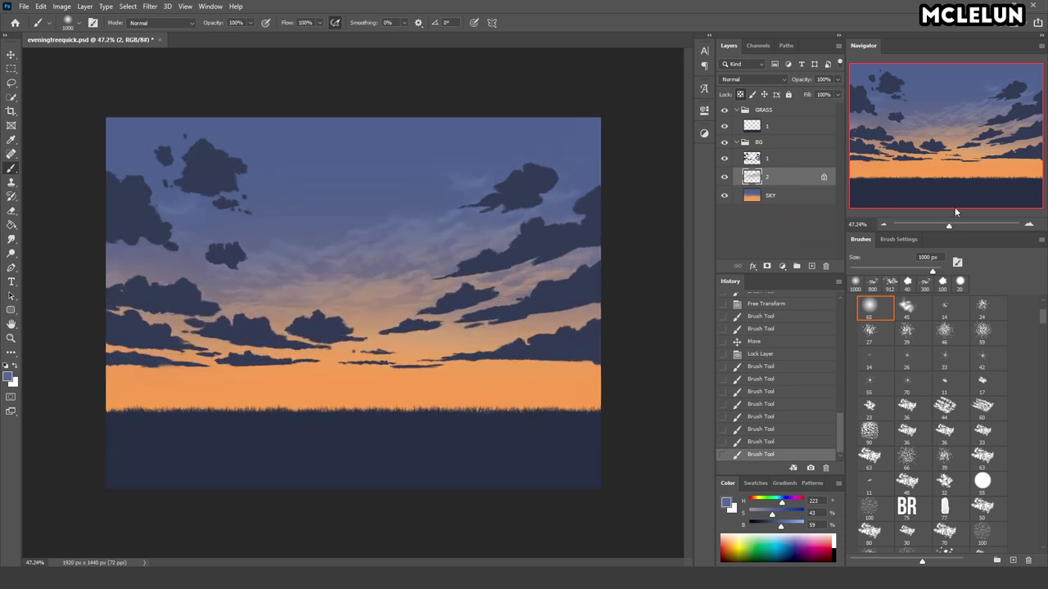
{"action": "left_click", "coordinate": [793, 114]}
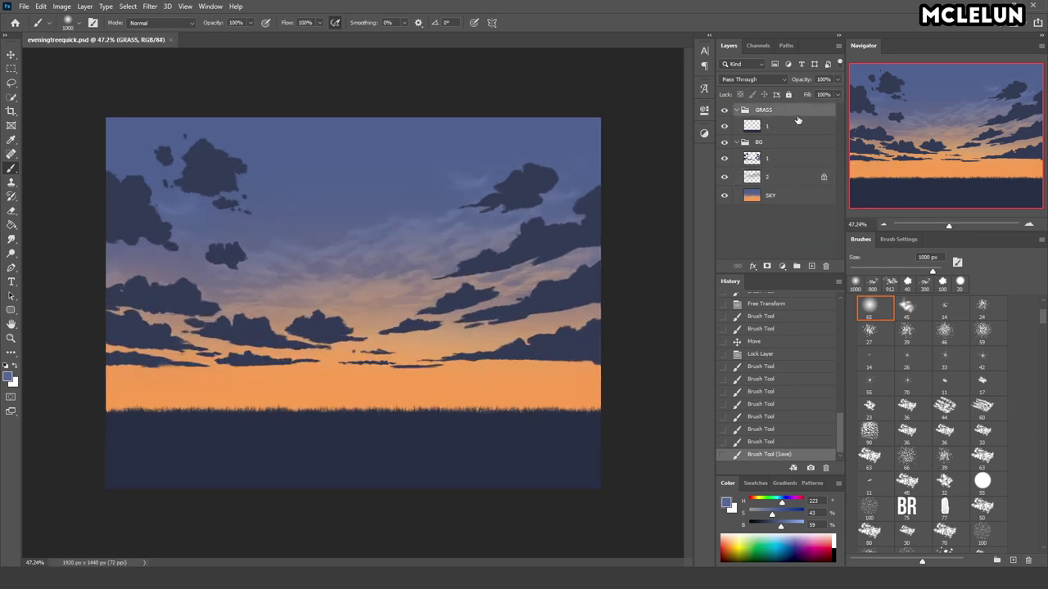
{"action": "left_click", "coordinate": [781, 123]}
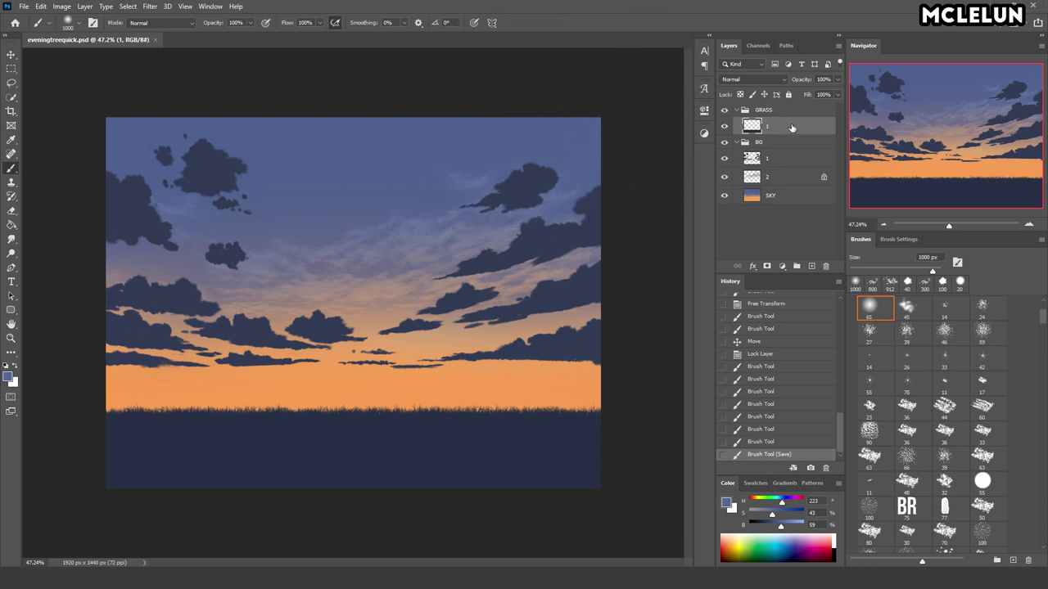
{"action": "left_click", "coordinate": [792, 157]}
{"action": "type", "text": "1080"}
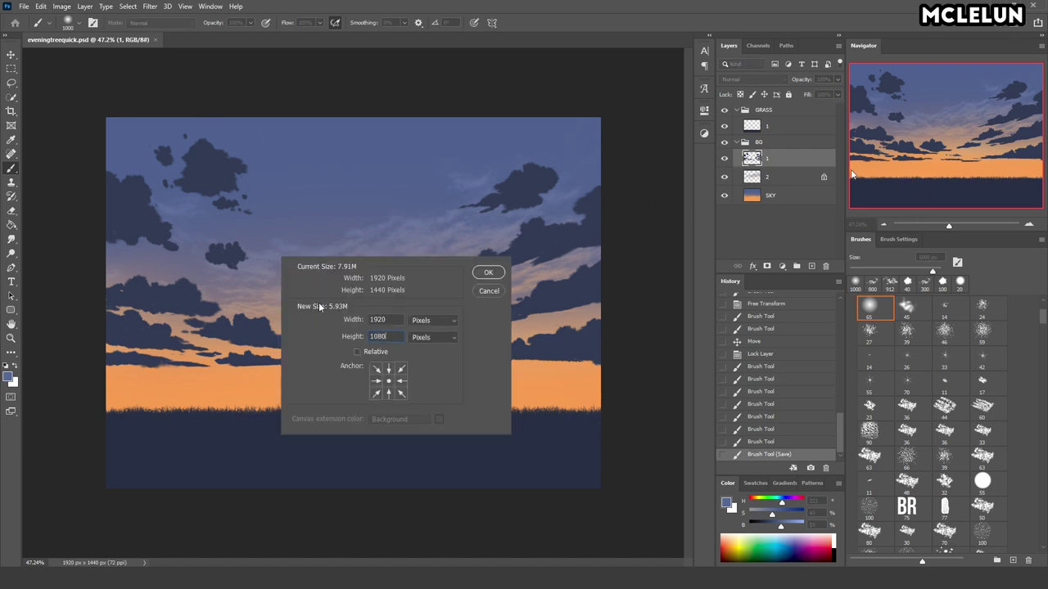
- Confirm the 1920×1080 canvas and move the grass layer up to meet the horizon
{"action": "key", "text": "Return"}
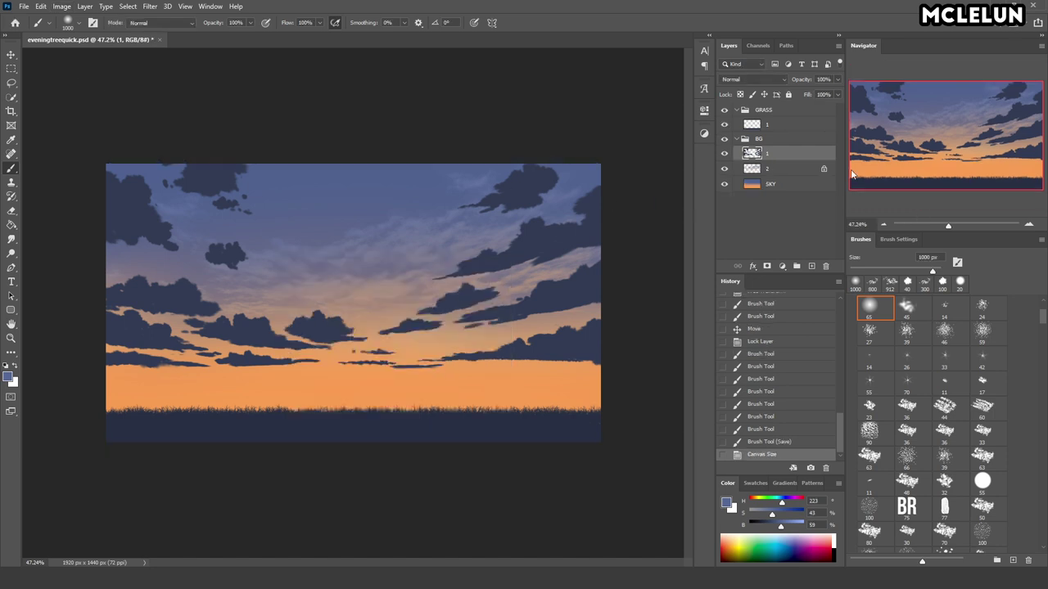
{"action": "left_click", "coordinate": [788, 124]}
{"action": "key", "text": "v"}
{"action": "mouse_move", "coordinate": [533, 374]}
{"action": "left_mouse_down"}
{"action": "mouse_move", "coordinate": [538, 344]}
{"action": "mouse_move", "coordinate": [530, 350]}
{"action": "left_mouse_up"}
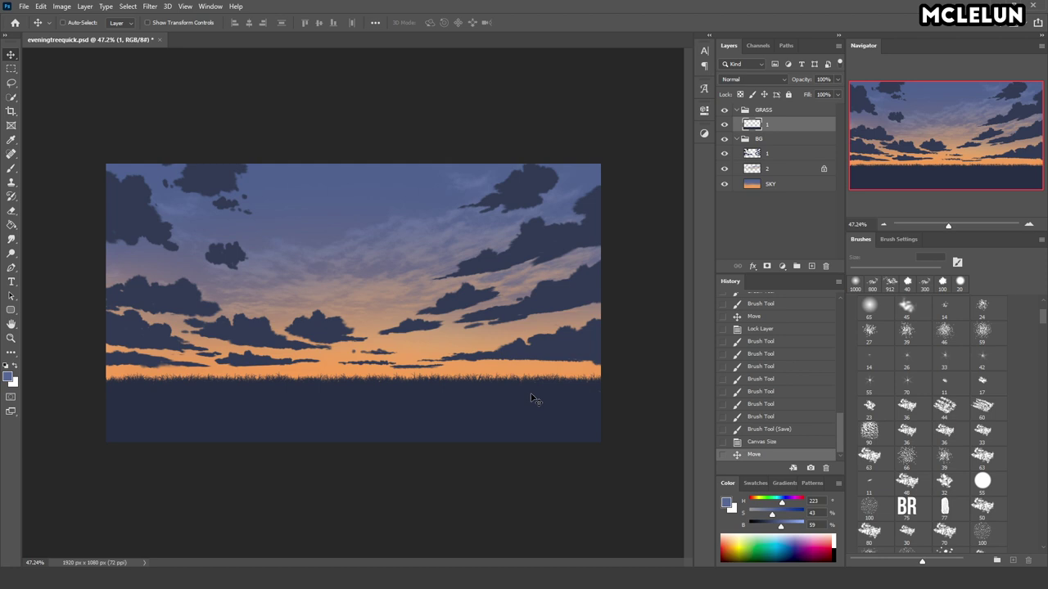
{"action": "left_click_drag", "start_coordinate": [531, 399], "coordinate": [533, 404]}
- Shift the dark clouds of BG layer 1 slightly and lock its transparent pixels
{"action": "left_click", "coordinate": [799, 155]}
{"action": "left_click_drag", "start_coordinate": [567, 210], "coordinate": [579, 213]}
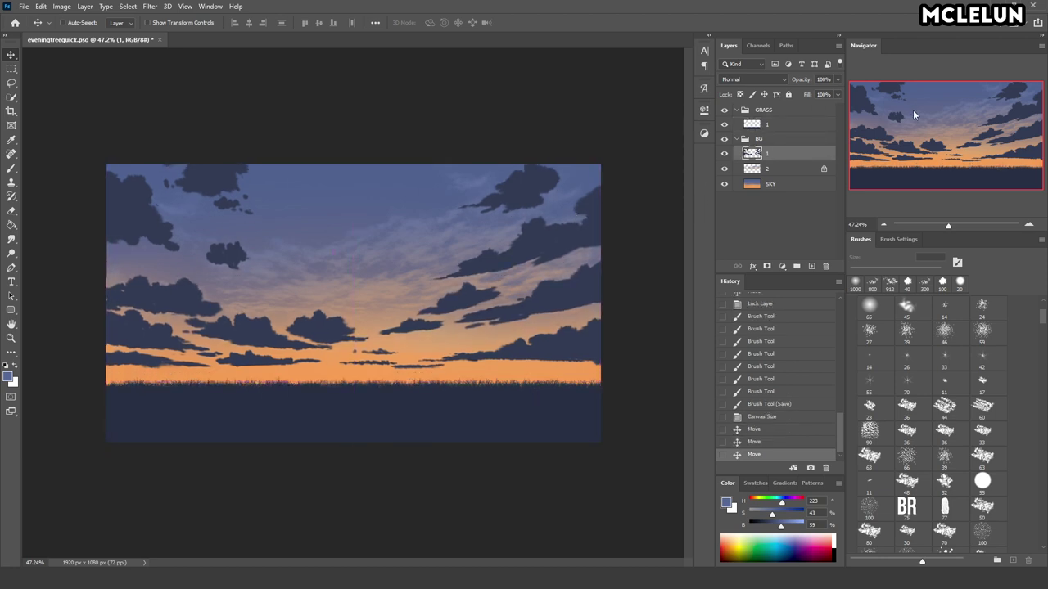
{"action": "left_click", "coordinate": [740, 95]}
{"action": "key", "text": "b"}
- Try an orange tint on the horizon clouds, undo it, and shrink the brush
{"action": "left_click", "coordinate": [536, 372], "text": "alt"}
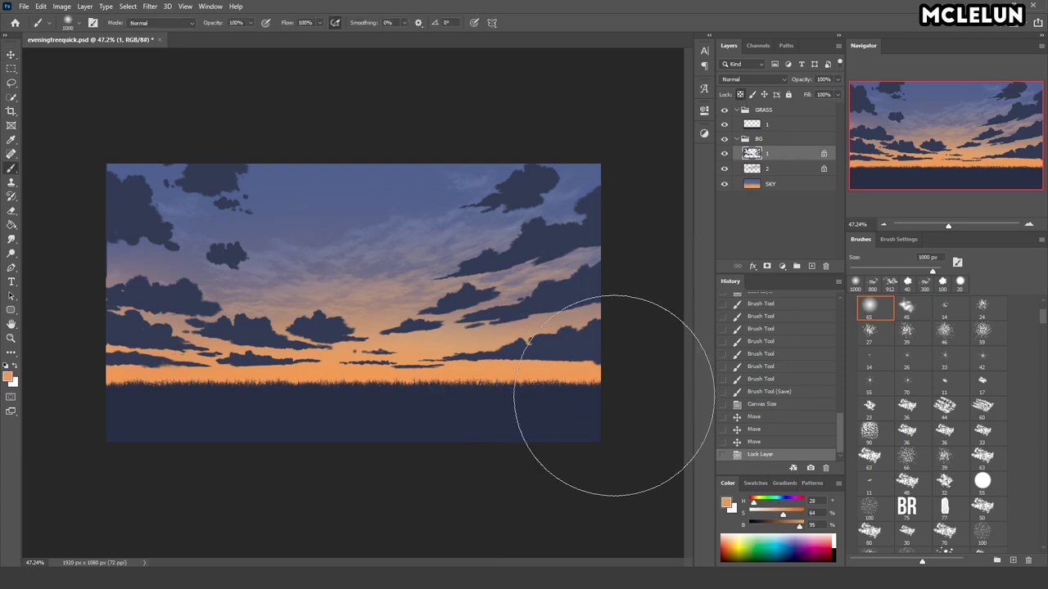
{"action": "left_click_drag", "start_coordinate": [614, 396], "coordinate": [281, 382]}
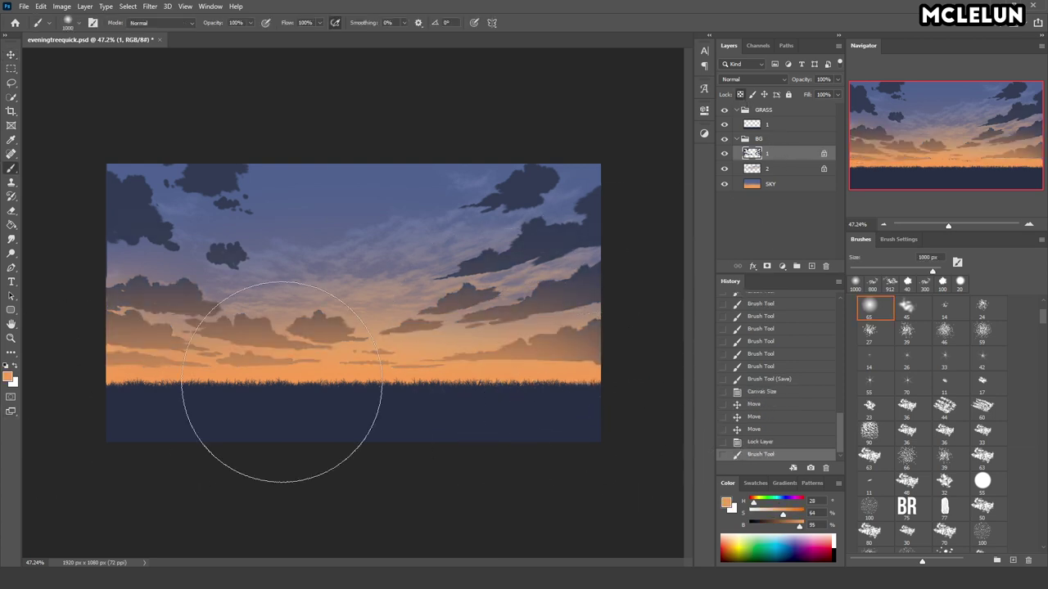
{"action": "key", "text": "ctrl+z"}
{"action": "key", "text": "bracketleft"}
{"action": "key", "text": "bracketleft"}
{"action": "key", "text": "bracketleft"}
{"action": "key", "text": "bracketleft"}
{"action": "left_click", "coordinate": [627, 368], "text": "shift"}
{"action": "key", "text": "ctrl+z"}
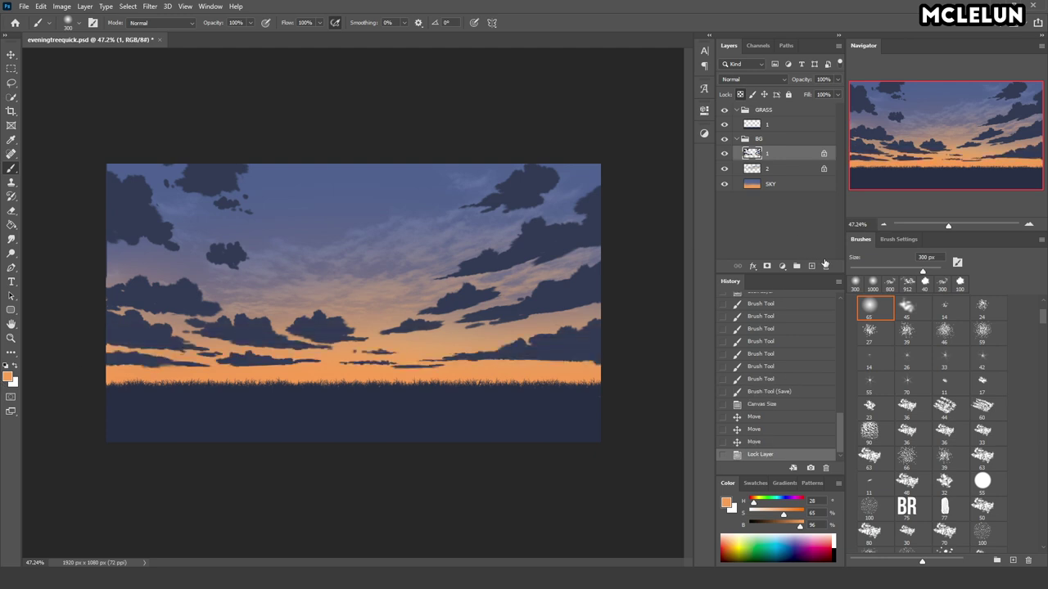
{"action": "left_click", "coordinate": [811, 265]}
- Name the new layer OVERLAY, move it to the top, and set it to Overlay blending
{"action": "double_click", "coordinate": [777, 154]}
{"action": "type", "text": "OVERLA"}
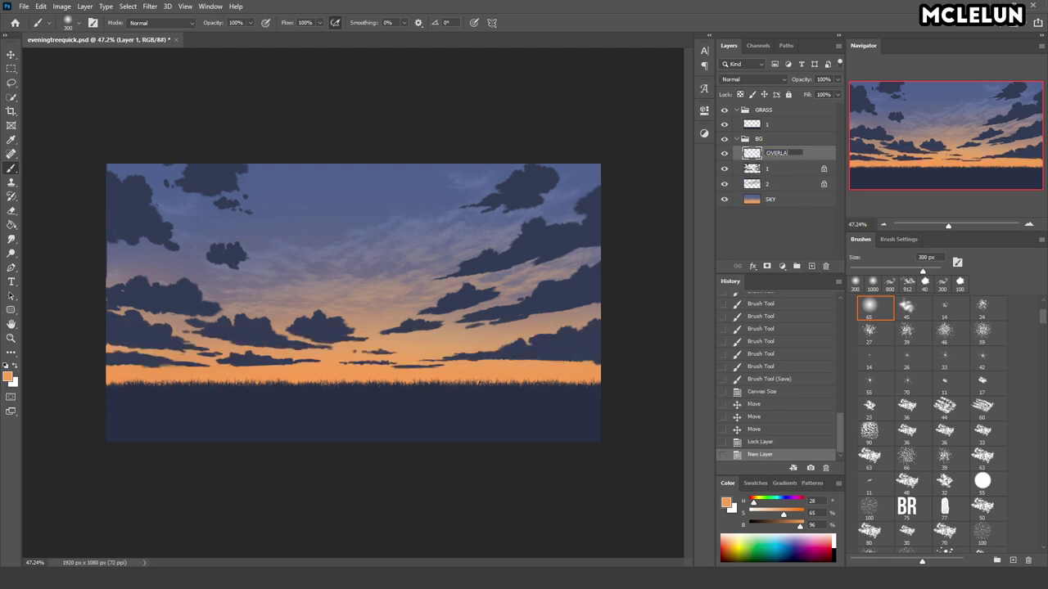
{"action": "type", "text": "Y"}
{"action": "key", "text": "Return"}
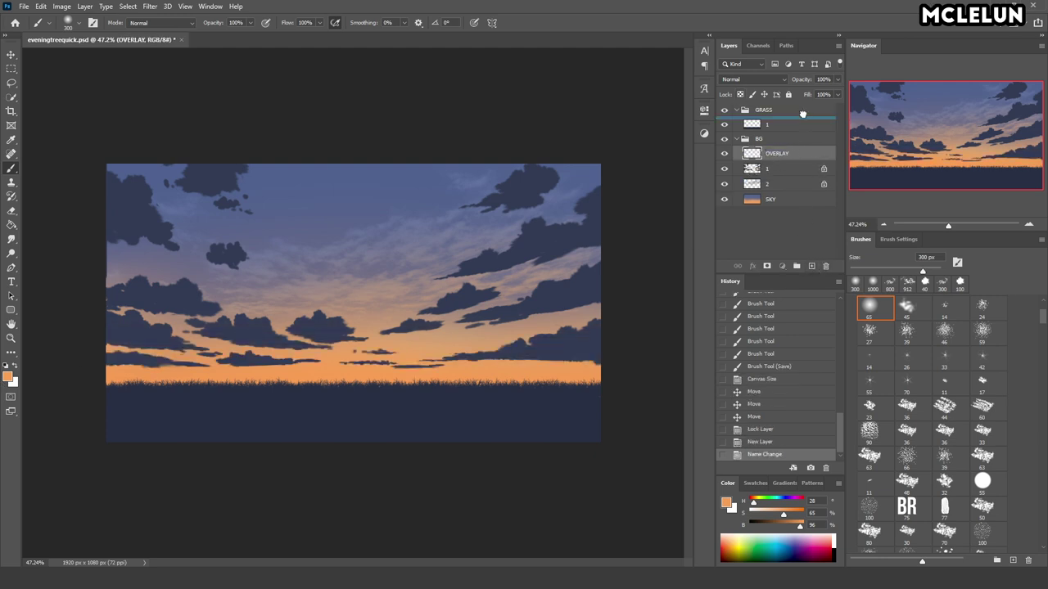
{"action": "left_click_drag", "start_coordinate": [802, 114], "coordinate": [798, 116]}
{"action": "left_click_drag", "start_coordinate": [634, 368], "coordinate": [4, 366]}
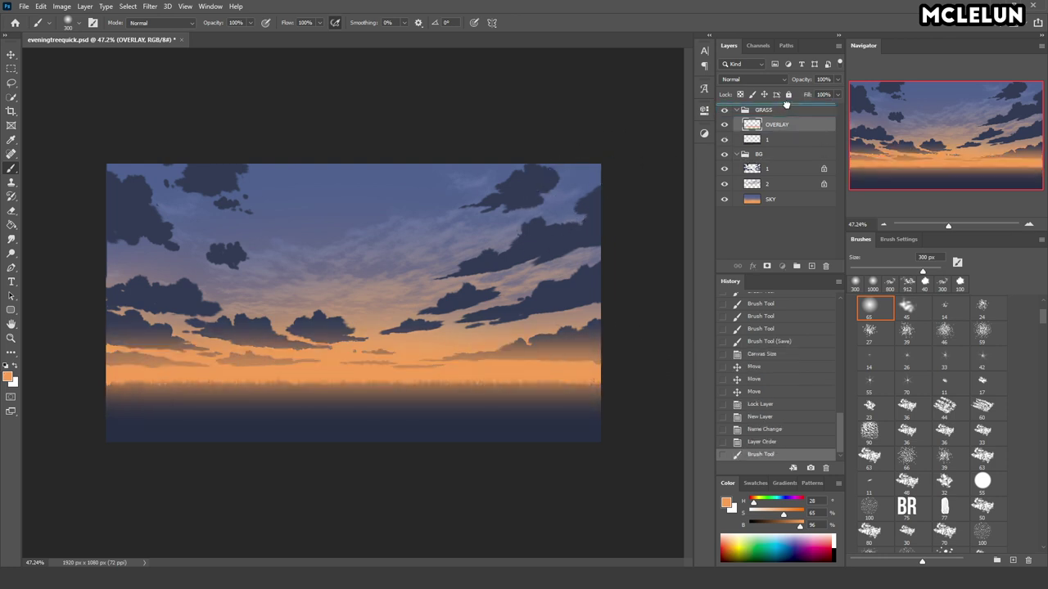
{"action": "left_click_drag", "start_coordinate": [786, 104], "coordinate": [784, 103]}
{"action": "left_click", "coordinate": [757, 79]}
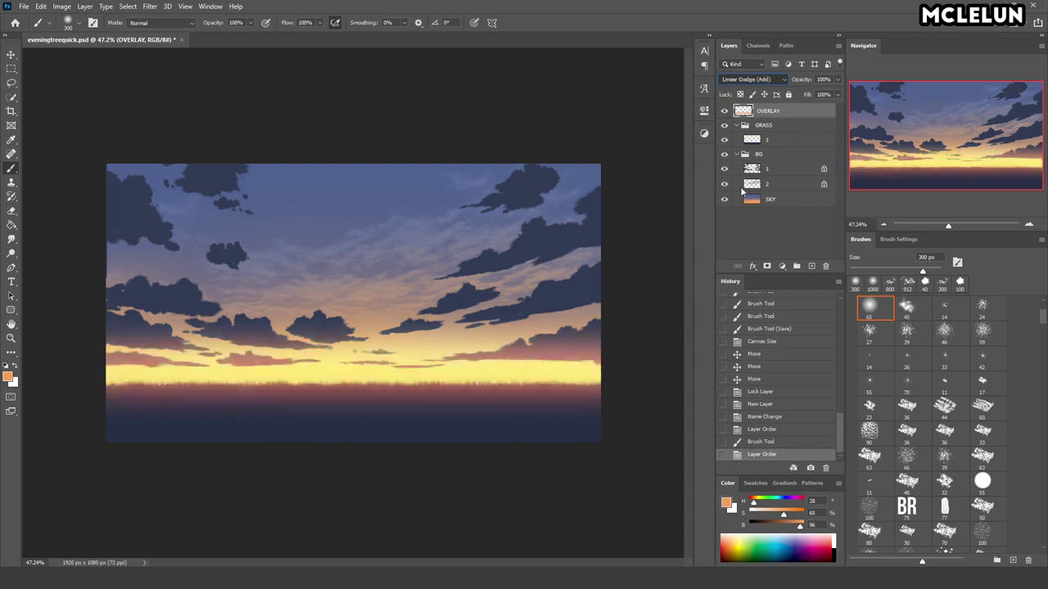
{"action": "left_click", "coordinate": [738, 213]}
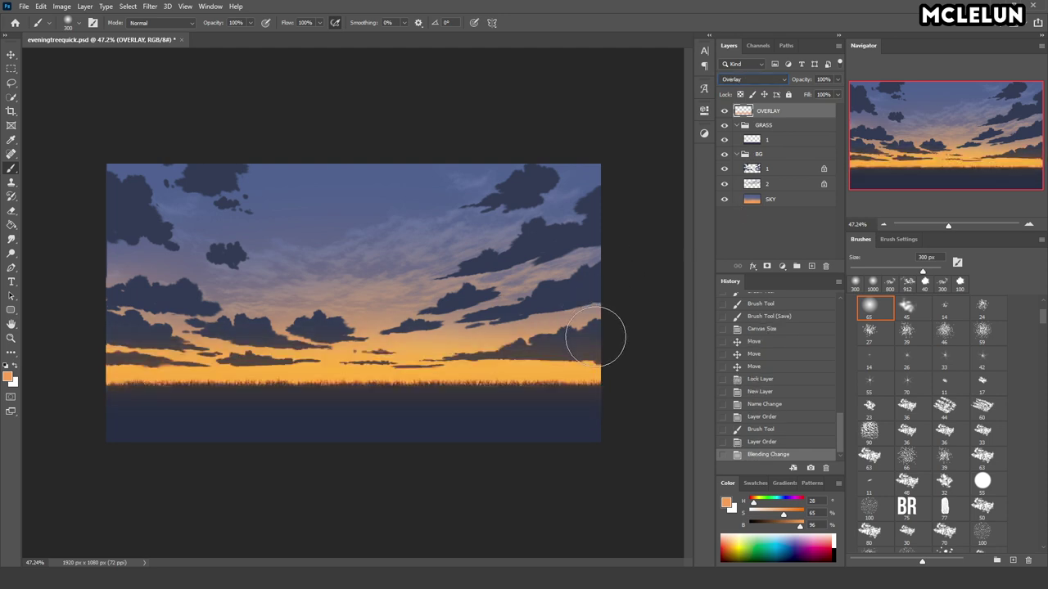
- Paint an orange glow over the right-side clouds and sky with a 900 px brush
{"action": "left_click_drag", "start_coordinate": [602, 354], "coordinate": [600, 348]}
{"action": "key", "text": "bracketleft"}
{"action": "key", "text": "bracketleft"}
{"action": "left_click", "coordinate": [566, 338]}
{"action": "key", "text": "bracketright"}
{"action": "key", "text": "bracketright"}
{"action": "key", "text": "bracketright"}
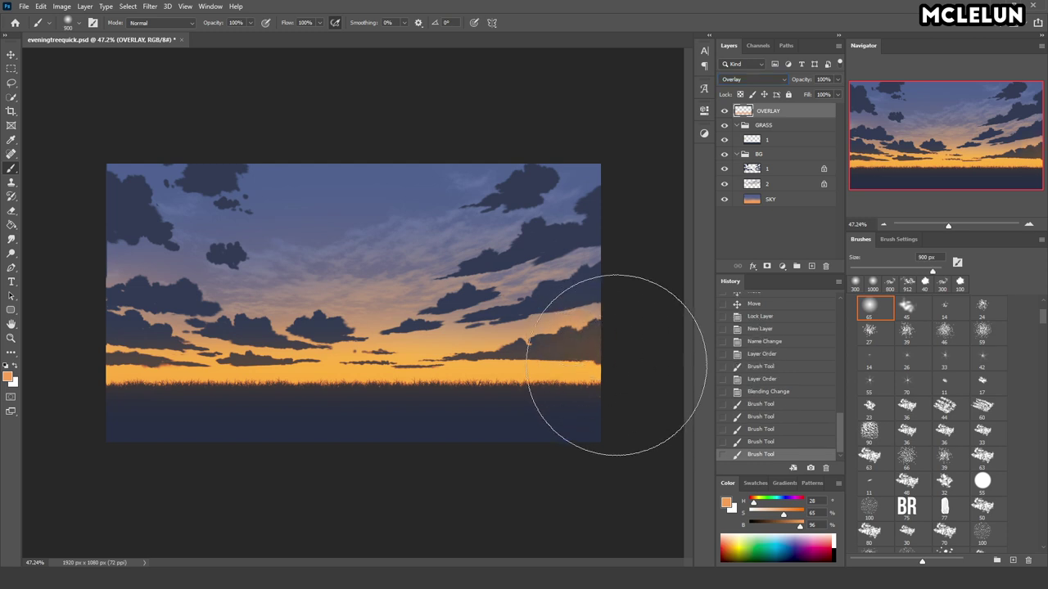
{"action": "left_click_drag", "start_coordinate": [590, 384], "coordinate": [196, 385]}
- Erase stray tint from the ground with a 400 px soft eraser, then add a layer above SKY
{"action": "key", "text": "e"}
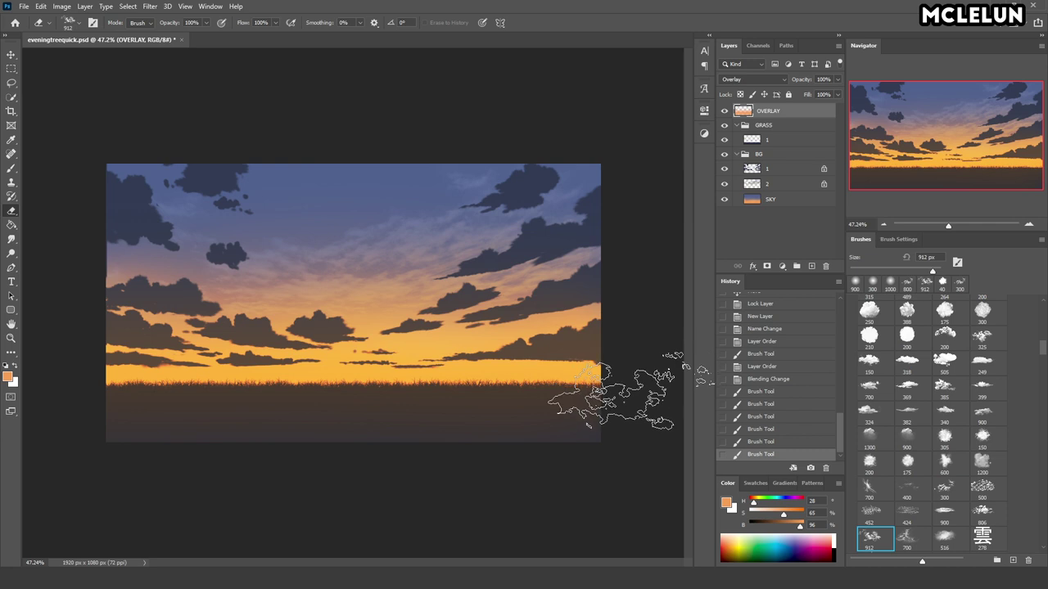
{"action": "left_click", "coordinate": [859, 287]}
{"action": "key", "text": "bracketleft"}
{"action": "key", "text": "bracketleft"}
{"action": "key", "text": "bracketleft"}
{"action": "key", "text": "bracketleft"}
{"action": "key", "text": "bracketleft"}
{"action": "left_click_drag", "start_coordinate": [610, 438], "coordinate": [114, 421]}
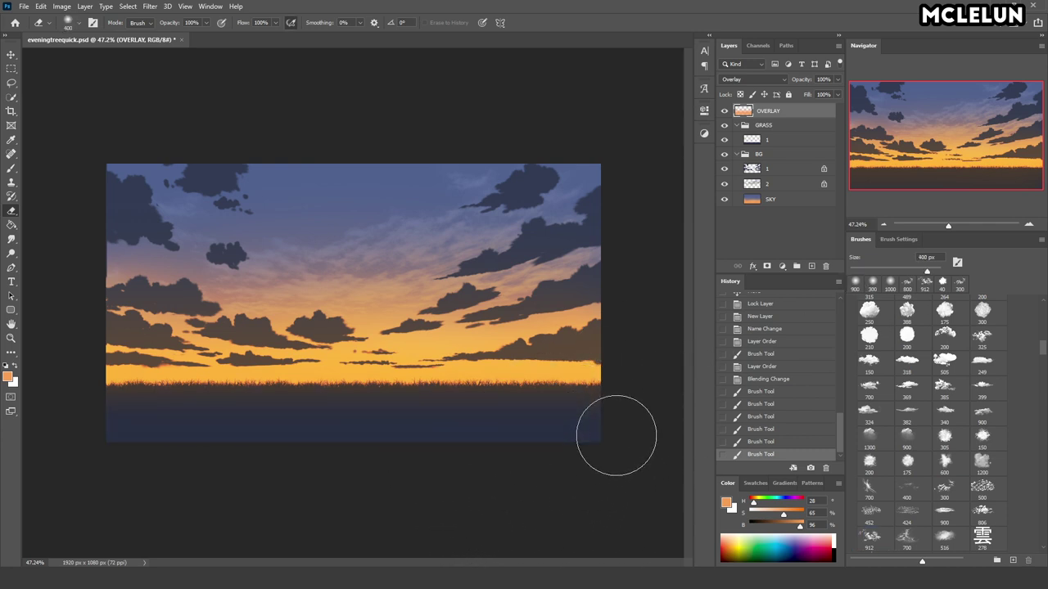
{"action": "key", "text": "b"}
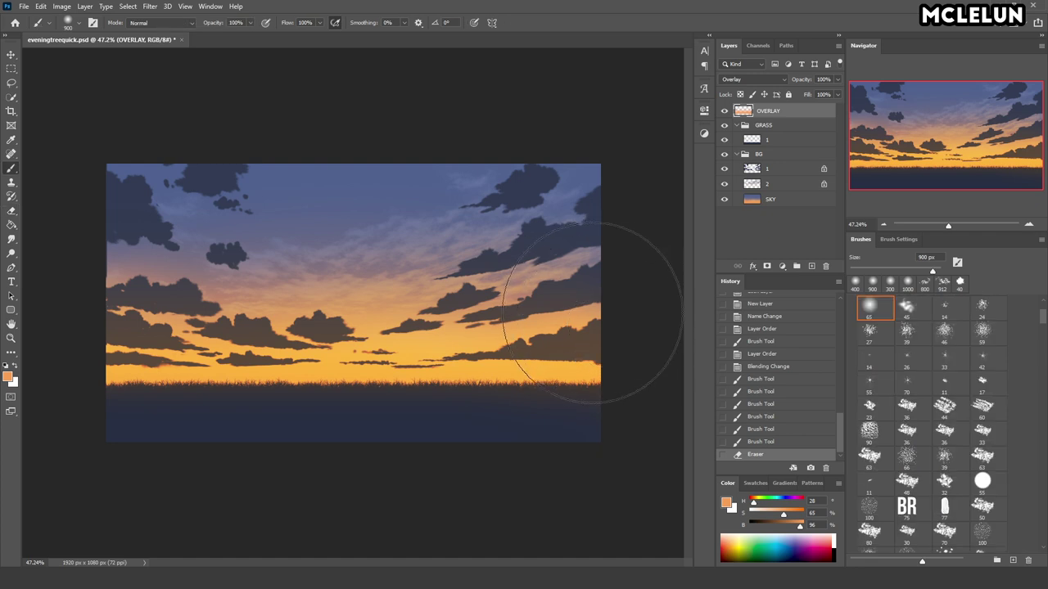
{"action": "left_click_drag", "start_coordinate": [601, 320], "coordinate": [204, 290]}
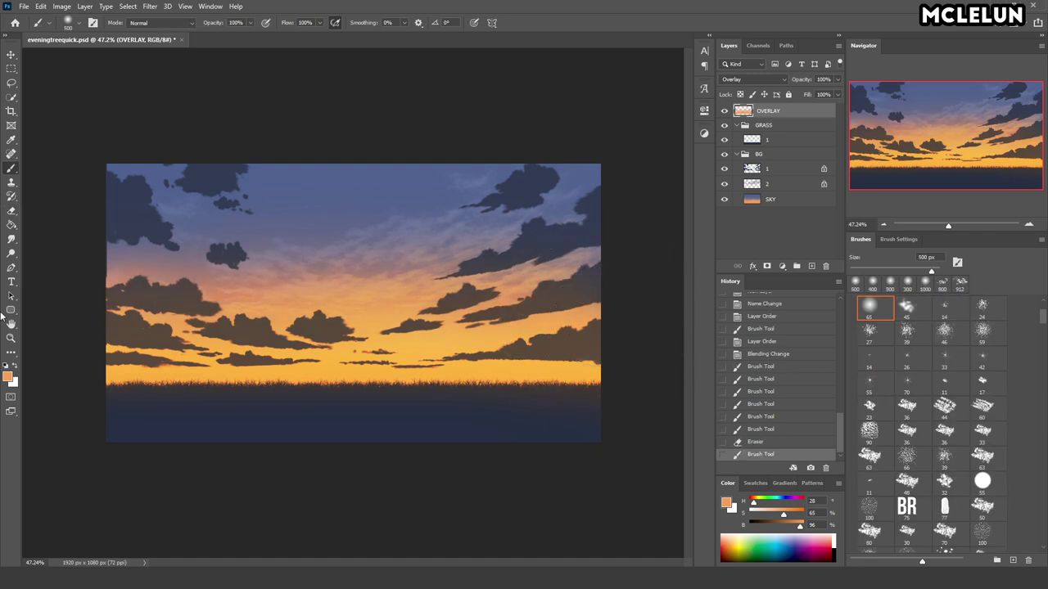
{"action": "key", "text": "e"}
{"action": "mouse_move", "coordinate": [134, 221]}
{"action": "left_mouse_down"}
{"action": "mouse_move", "coordinate": [644, 252]}
{"action": "mouse_move", "coordinate": [66, 257]}
{"action": "mouse_move", "coordinate": [639, 253]}
{"action": "left_mouse_up"}
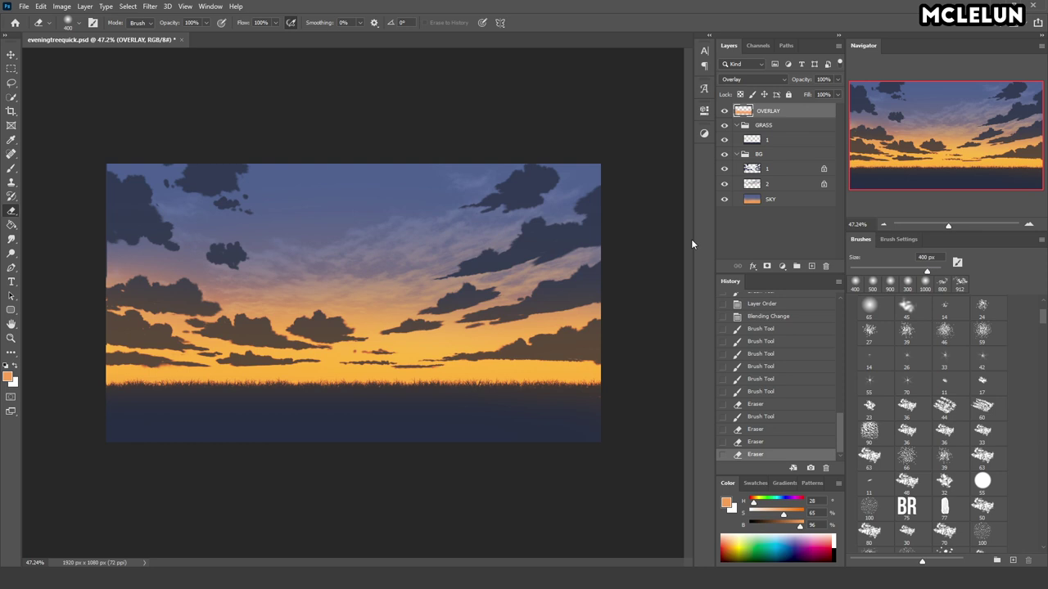
{"action": "left_click", "coordinate": [798, 199]}
{"action": "left_click", "coordinate": [811, 266]}
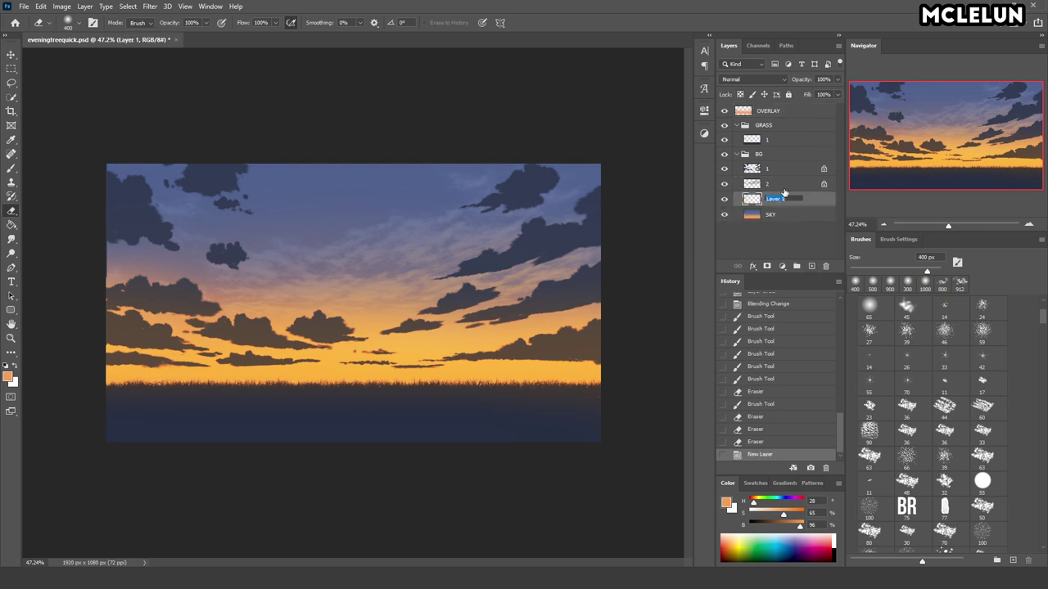
{"action": "type", "text": "HORIZON"}
- Name the layer HORIZON and paint a warm yellow glow along the horizon with a 300 px brush
{"action": "key", "text": "Return"}
{"action": "key", "text": "b"}
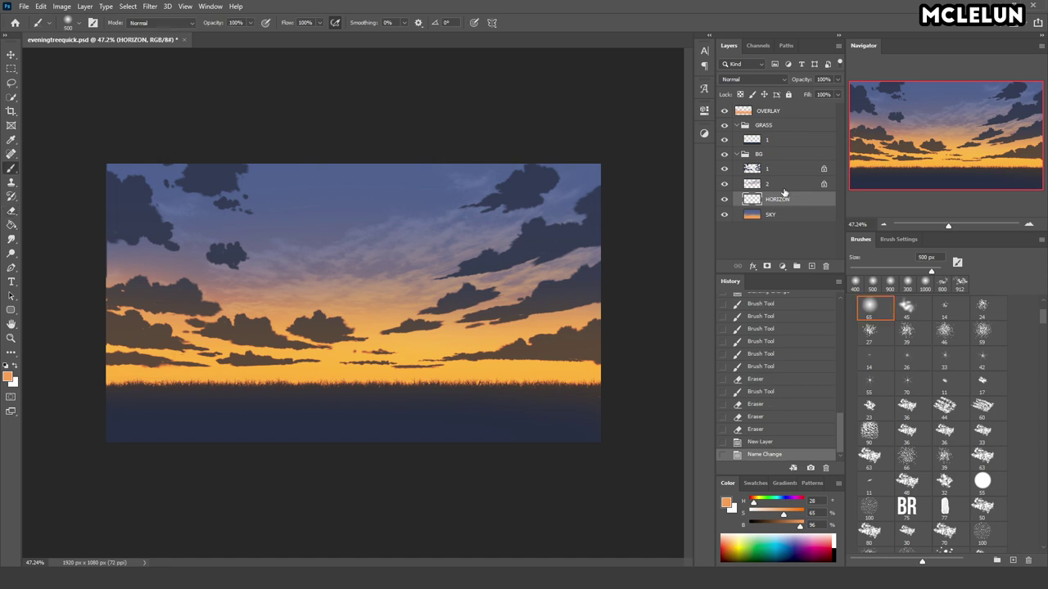
{"action": "left_click", "coordinate": [760, 501]}
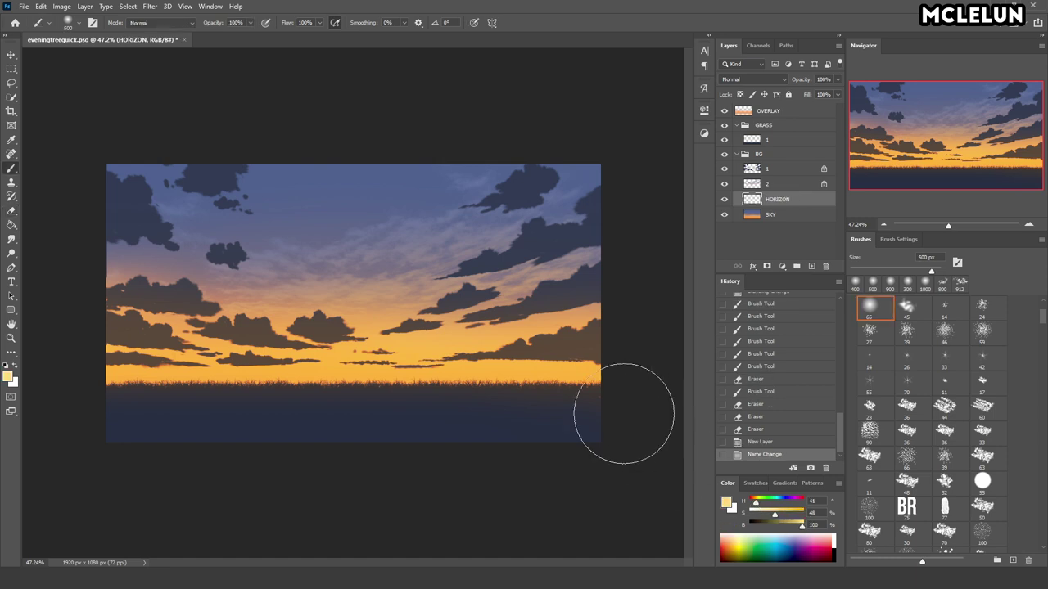
{"action": "left_click_drag", "start_coordinate": [627, 397], "coordinate": [123, 368]}
{"action": "key", "text": "ctrl+z"}
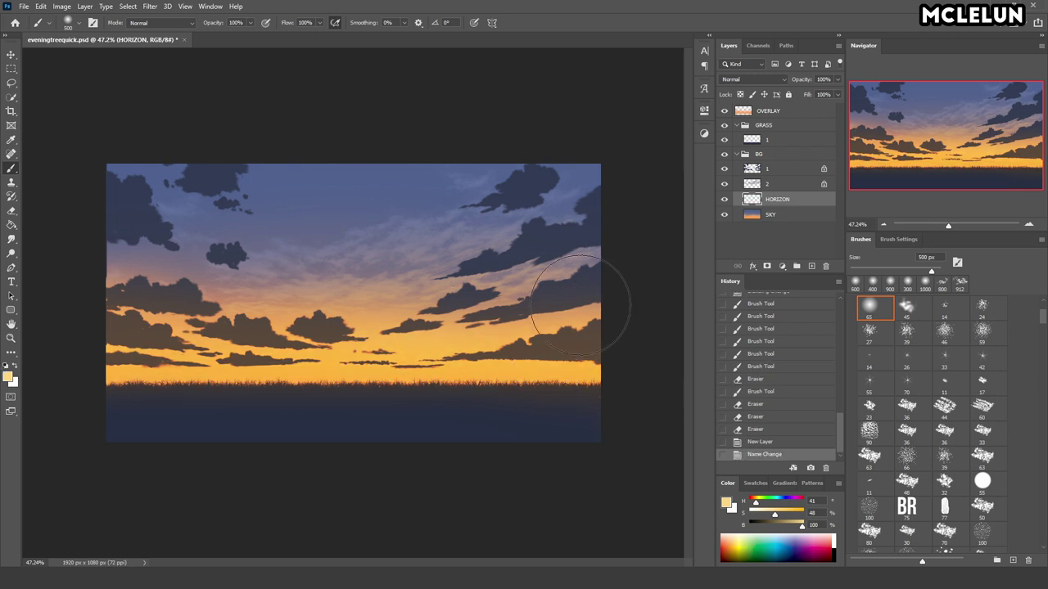
{"action": "key", "text": "bracketleft"}
{"action": "key", "text": "bracketleft"}
{"action": "key", "text": "bracketleft"}
{"action": "left_click_drag", "start_coordinate": [617, 337], "coordinate": [131, 348]}
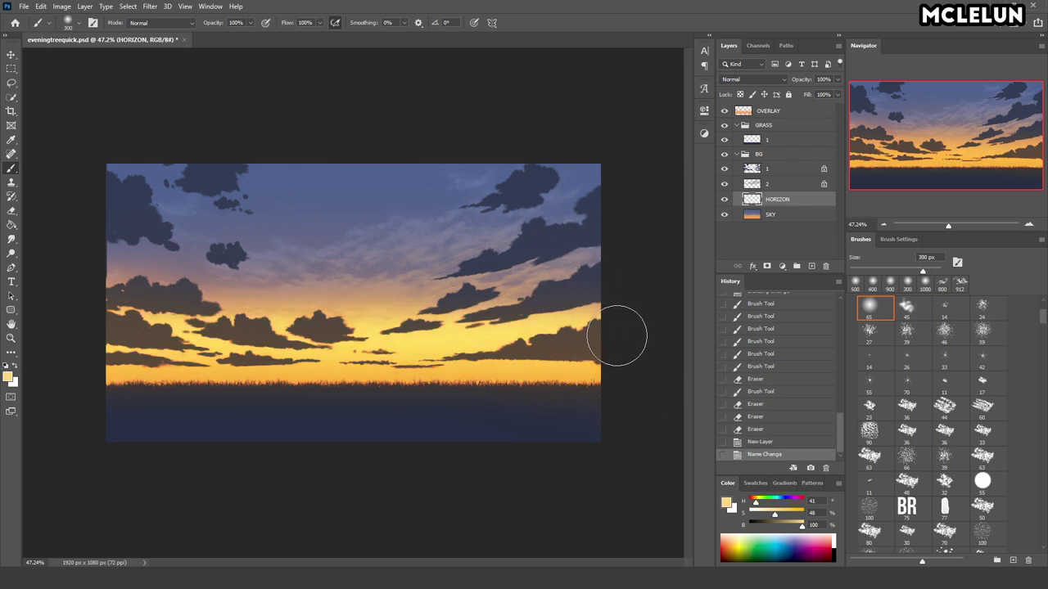
{"action": "mouse_move", "coordinate": [580, 332]}
{"action": "left_mouse_down"}
{"action": "mouse_move", "coordinate": [605, 306]}
{"action": "mouse_move", "coordinate": [106, 236]}
{"action": "left_mouse_up"}
- With a 600 px brush, paint sampled sky blue over the mid-sky and darken the upper sky
{"action": "key", "text": "bracketright"}
{"action": "key", "text": "bracketright"}
{"action": "key", "text": "bracketright"}
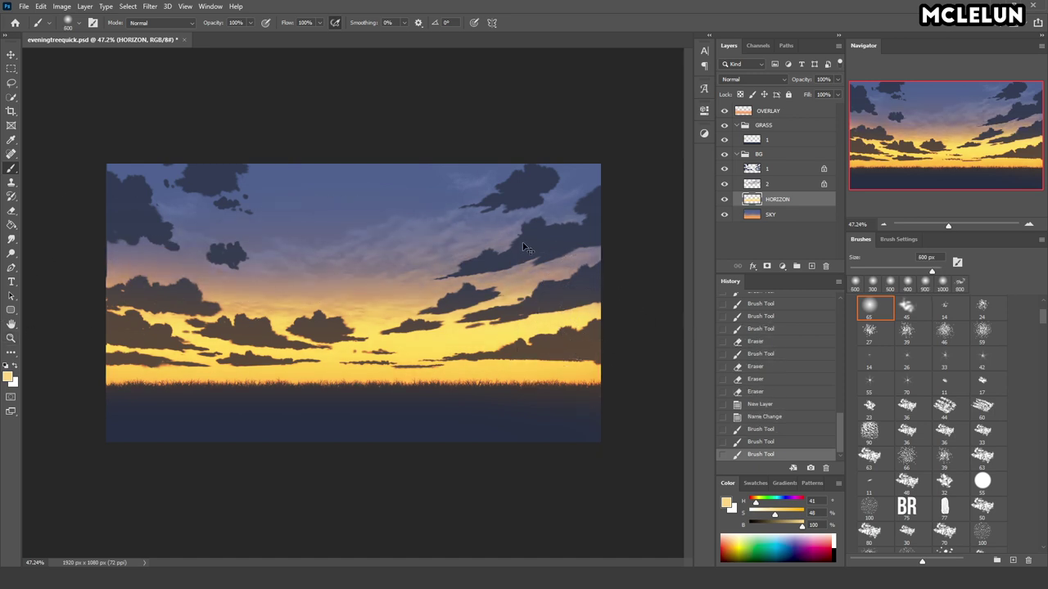
{"action": "left_click", "coordinate": [371, 183], "text": "alt"}
{"action": "mouse_move", "coordinate": [631, 211]}
{"action": "left_mouse_down"}
{"action": "mouse_move", "coordinate": [128, 256]}
{"action": "mouse_move", "coordinate": [599, 265]}
{"action": "mouse_move", "coordinate": [129, 222]}
{"action": "left_mouse_up"}
{"action": "left_click", "coordinate": [379, 183], "text": "alt"}
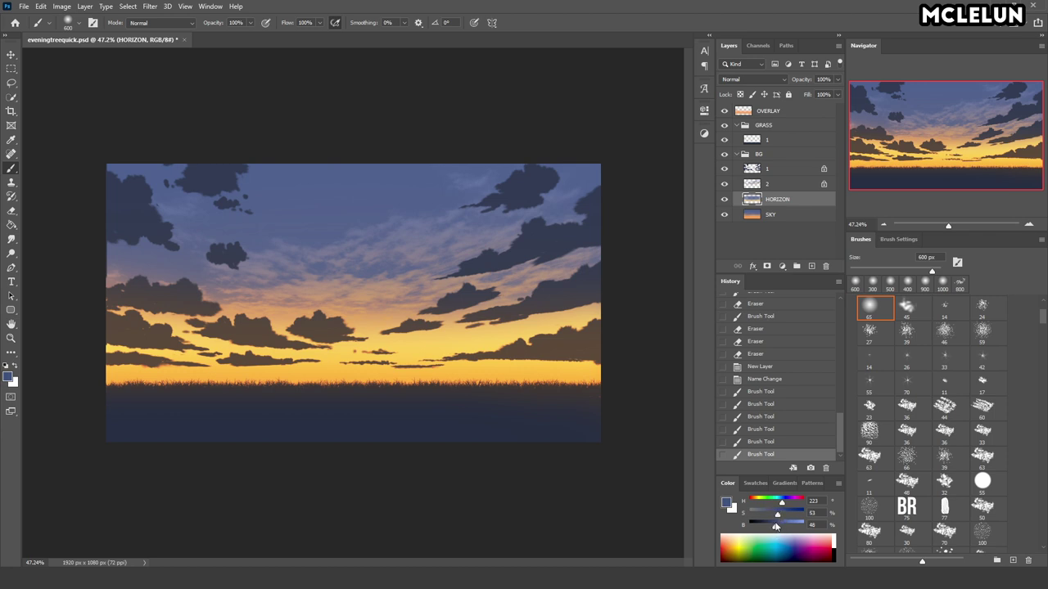
{"action": "left_click", "coordinate": [622, 149], "text": "shift"}
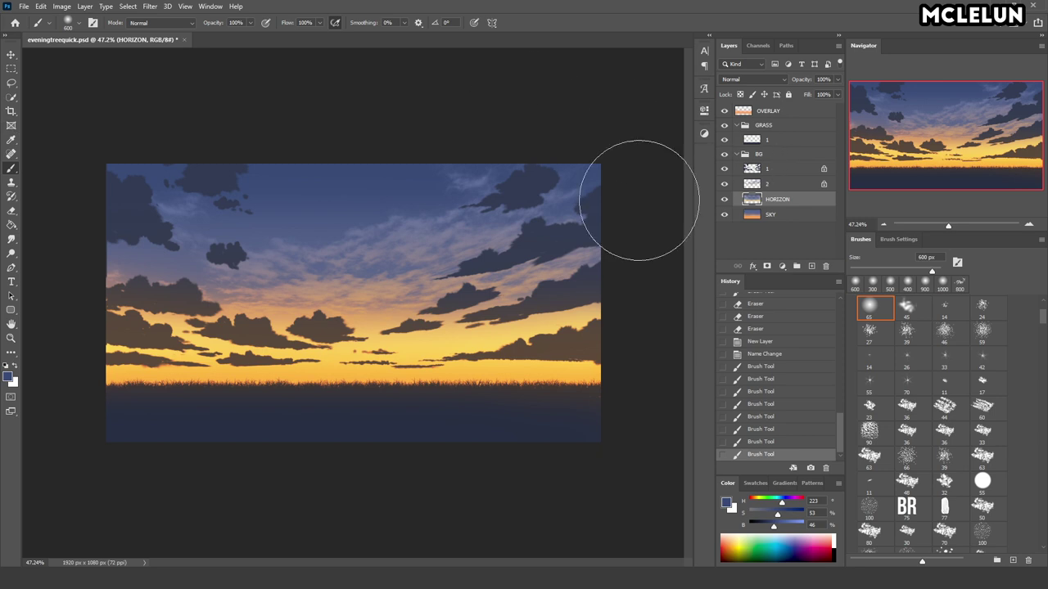
{"action": "left_click", "coordinate": [323, 218], "text": "alt"}
{"action": "mouse_move", "coordinate": [109, 283]}
{"action": "left_mouse_down"}
{"action": "mouse_move", "coordinate": [627, 276]}
{"action": "mouse_move", "coordinate": [603, 303]}
{"action": "left_mouse_up"}
{"action": "mouse_move", "coordinate": [128, 275]}
{"action": "left_mouse_down"}
{"action": "mouse_move", "coordinate": [610, 284]}
{"action": "mouse_move", "coordinate": [544, 261]}
{"action": "left_mouse_up"}
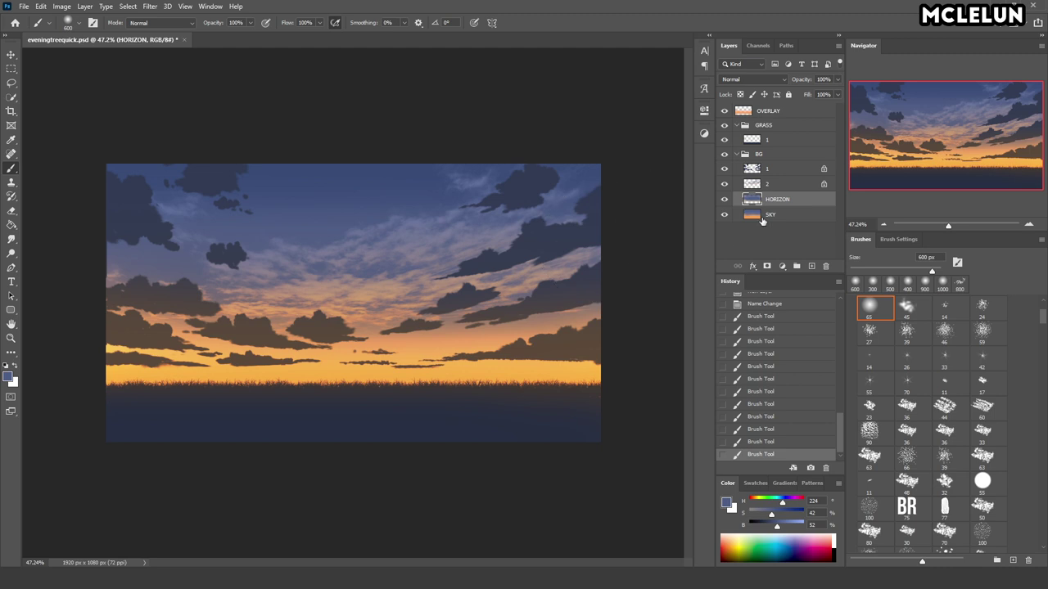
- Toggle HORIZON to compare, then nudge layer 2's wispy clouds
{"action": "left_click", "coordinate": [724, 196]}
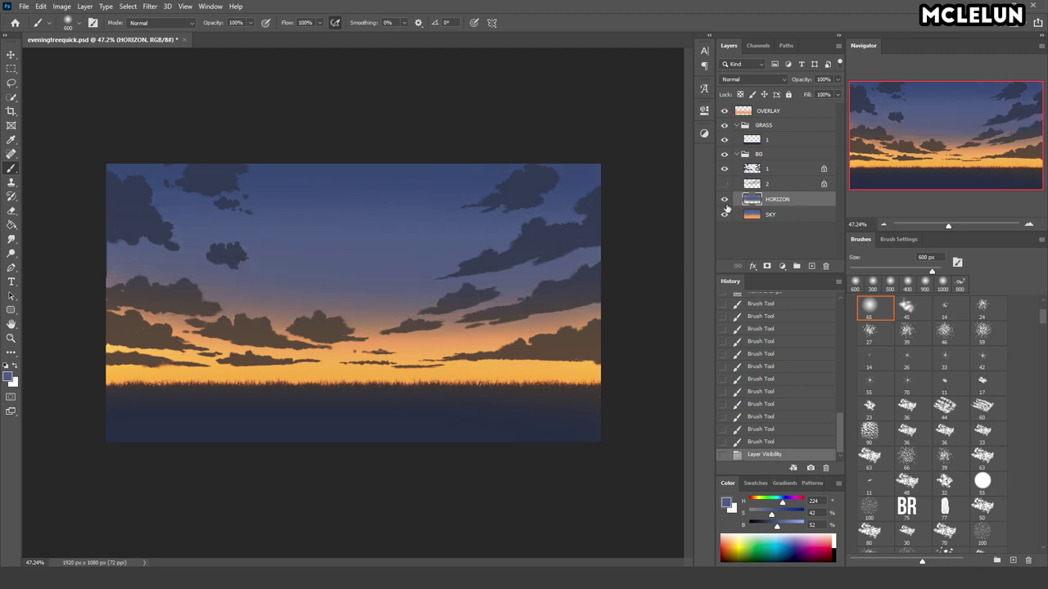
{"action": "left_click", "coordinate": [724, 197]}
{"action": "key", "text": "v"}
{"action": "mouse_move", "coordinate": [437, 270]}
{"action": "left_mouse_down"}
{"action": "mouse_move", "coordinate": [427, 259]}
{"action": "mouse_move", "coordinate": [467, 272]}
{"action": "left_mouse_up"}
{"action": "left_click", "coordinate": [778, 183]}
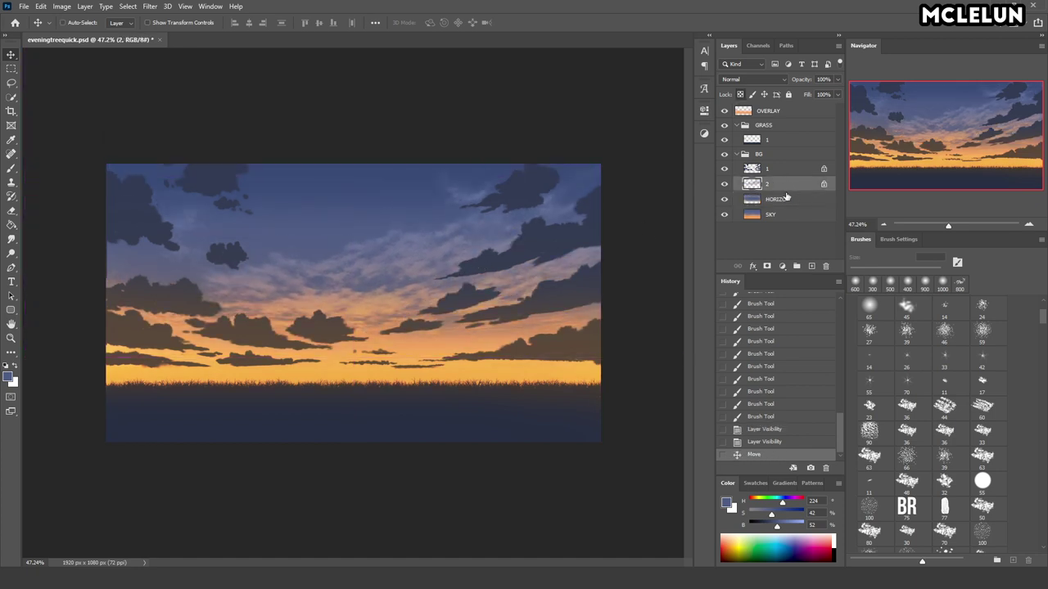
- Paint full-brightness peach and greyish-purple strokes onto the clouds using sampled sky colours
{"action": "key", "text": "b"}
{"action": "left_click", "coordinate": [384, 308], "text": "alt"}
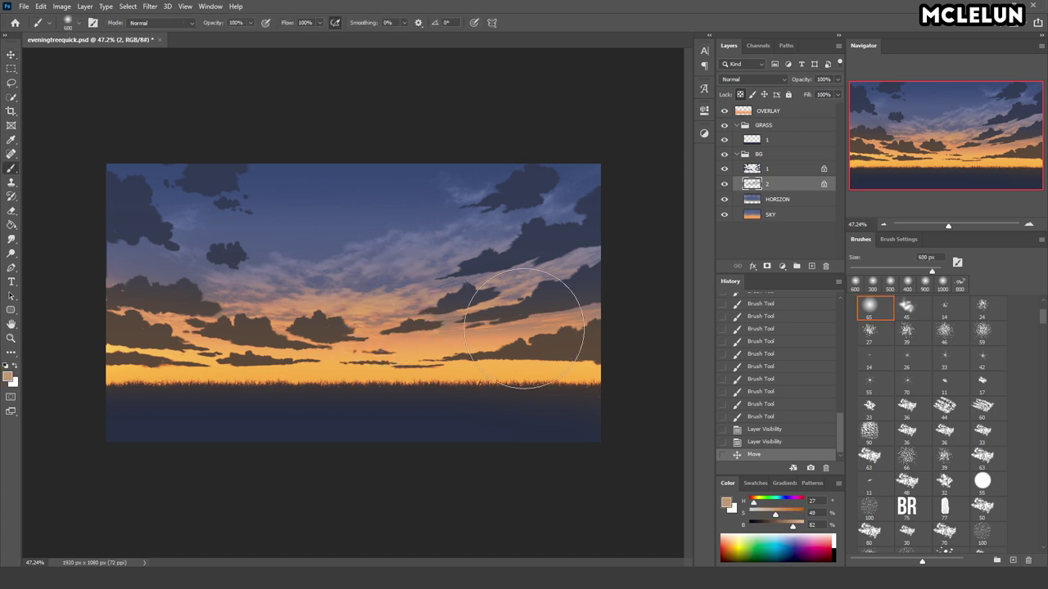
{"action": "left_click_drag", "start_coordinate": [791, 523], "coordinate": [814, 525]}
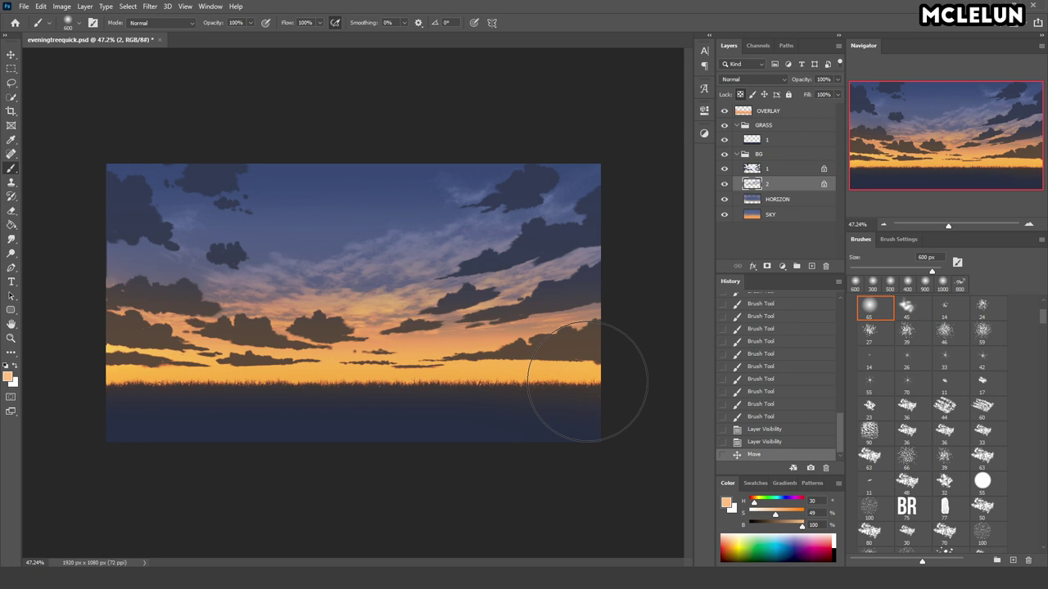
{"action": "left_click_drag", "start_coordinate": [433, 299], "coordinate": [368, 295]}
{"action": "left_click", "coordinate": [434, 227], "text": "alt"}
{"action": "left_click_drag", "start_coordinate": [491, 278], "coordinate": [368, 295]}
- Add lighter purple textured strokes to the central and upper-right clouds
{"action": "mouse_move", "coordinate": [355, 254]}
{"action": "left_mouse_down"}
{"action": "mouse_move", "coordinate": [456, 210]}
{"action": "mouse_move", "coordinate": [549, 251]}
{"action": "mouse_move", "coordinate": [286, 246]}
{"action": "left_mouse_up"}
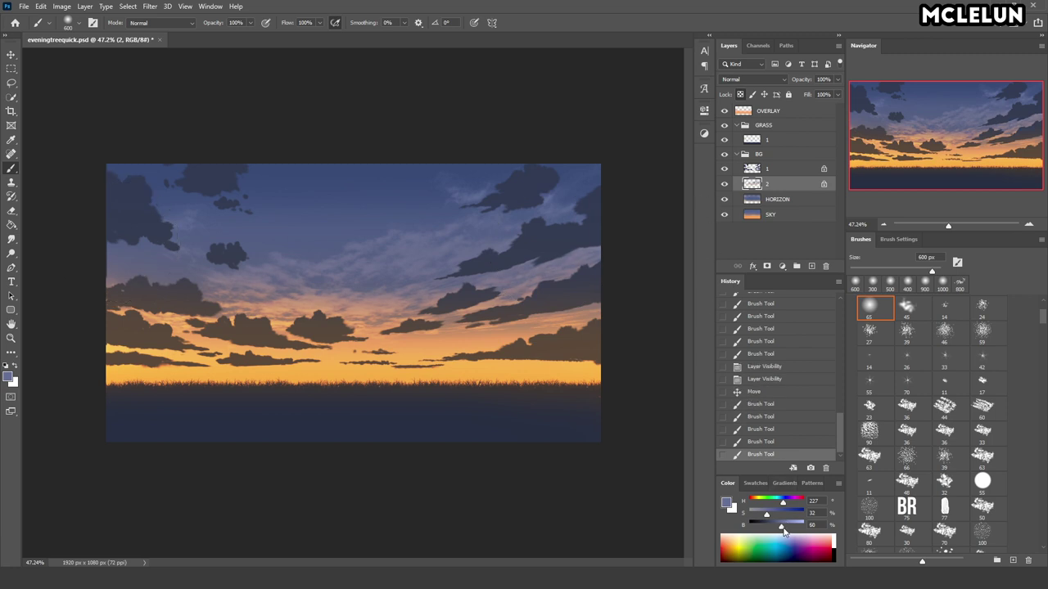
{"action": "left_click_drag", "start_coordinate": [784, 528], "coordinate": [762, 514]}
{"action": "left_click_drag", "start_coordinate": [451, 245], "coordinate": [432, 230]}
{"action": "left_click", "coordinate": [432, 230]}
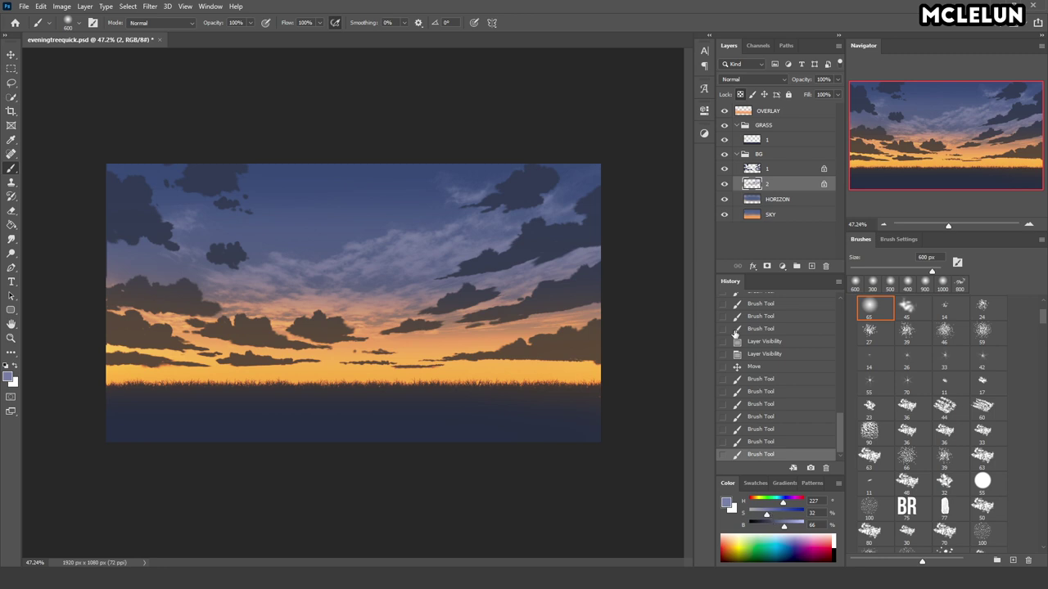
{"action": "left_click_drag", "start_coordinate": [655, 221], "coordinate": [590, 255]}
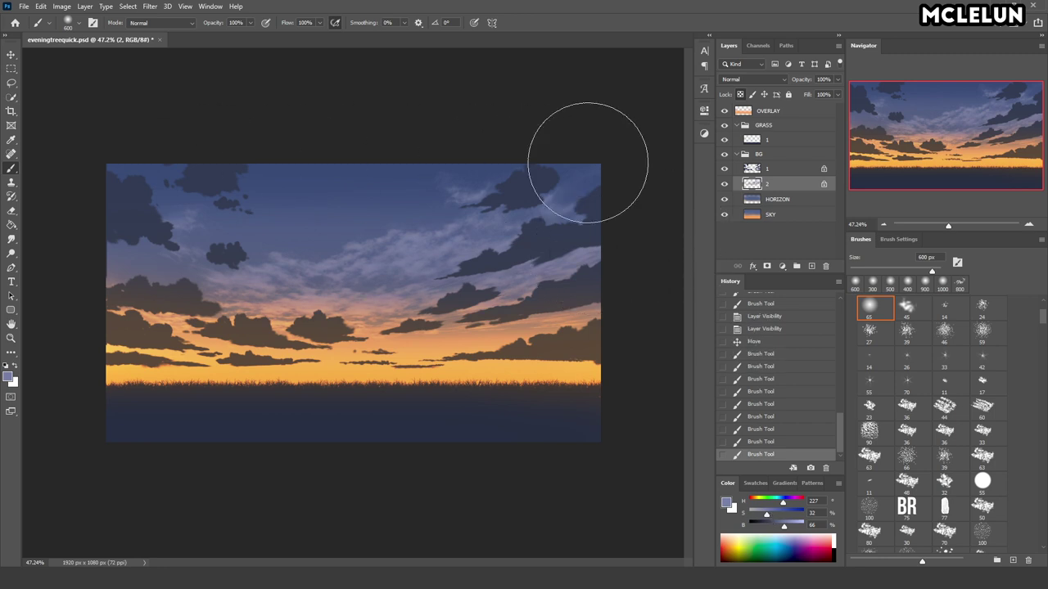
- Select HORIZON and toggle its visibility to compare the result
{"action": "left_click", "coordinate": [790, 201]}
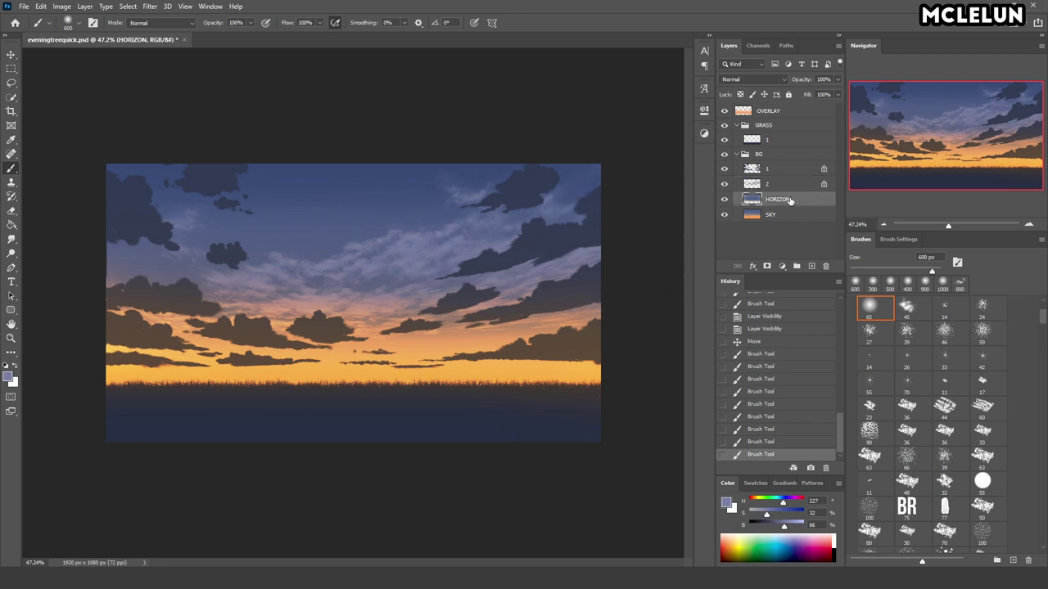
{"action": "left_click", "coordinate": [724, 200]}
{"action": "left_click", "coordinate": [724, 201]}
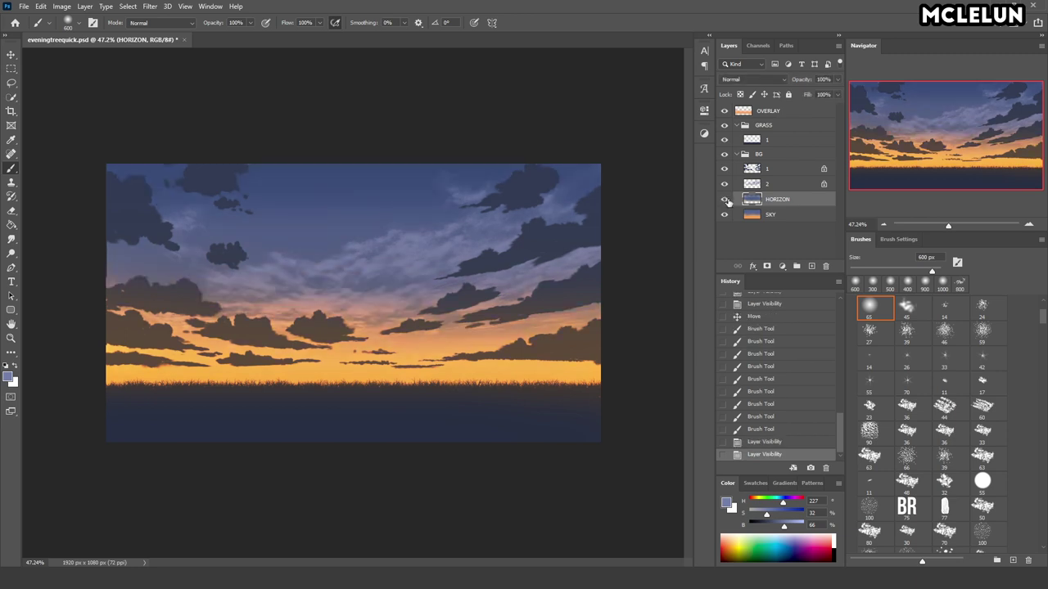
{"action": "left_click", "coordinate": [724, 201]}
{"action": "key", "text": "e"}
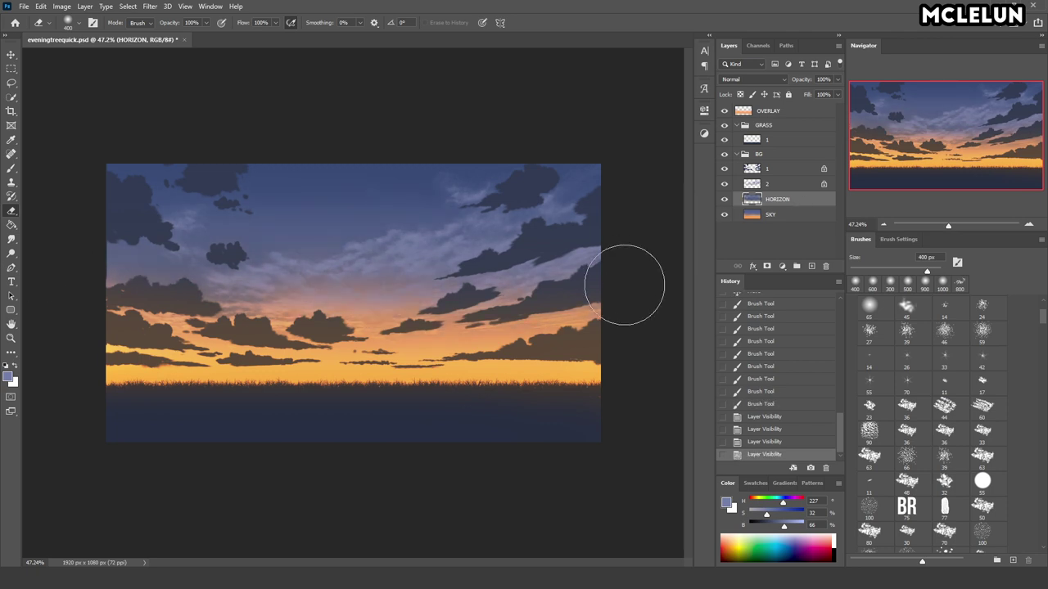
- Stretch the HORIZON layer's bottom edge slightly downward with Free Transform
{"action": "left_click_drag", "start_coordinate": [626, 286], "coordinate": [58, 256]}
{"action": "key", "text": "ctrl+z"}
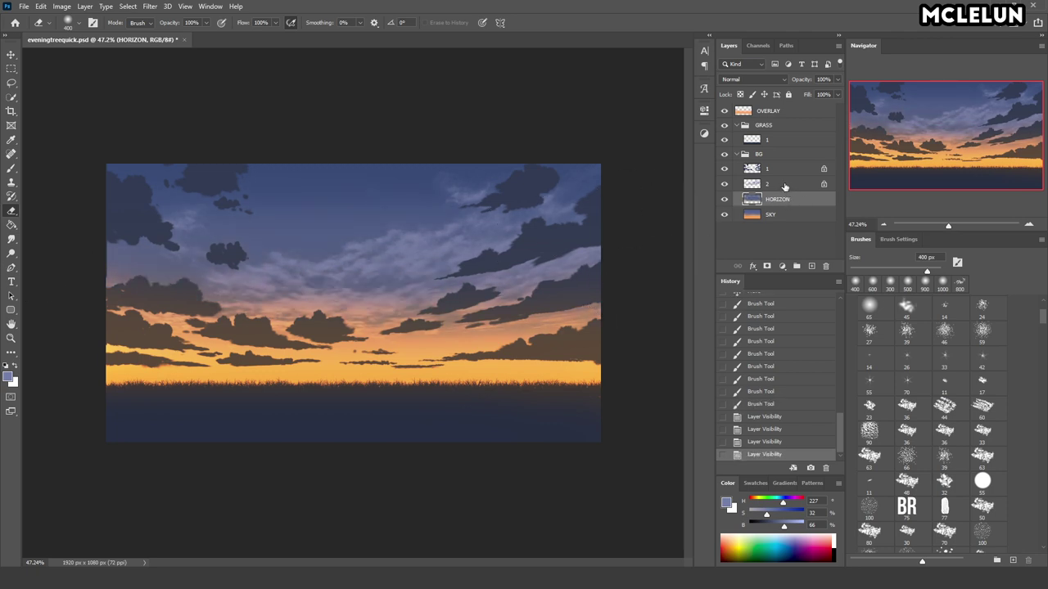
{"action": "key", "text": "v"}
{"action": "left_click_drag", "start_coordinate": [474, 302], "coordinate": [477, 263]}
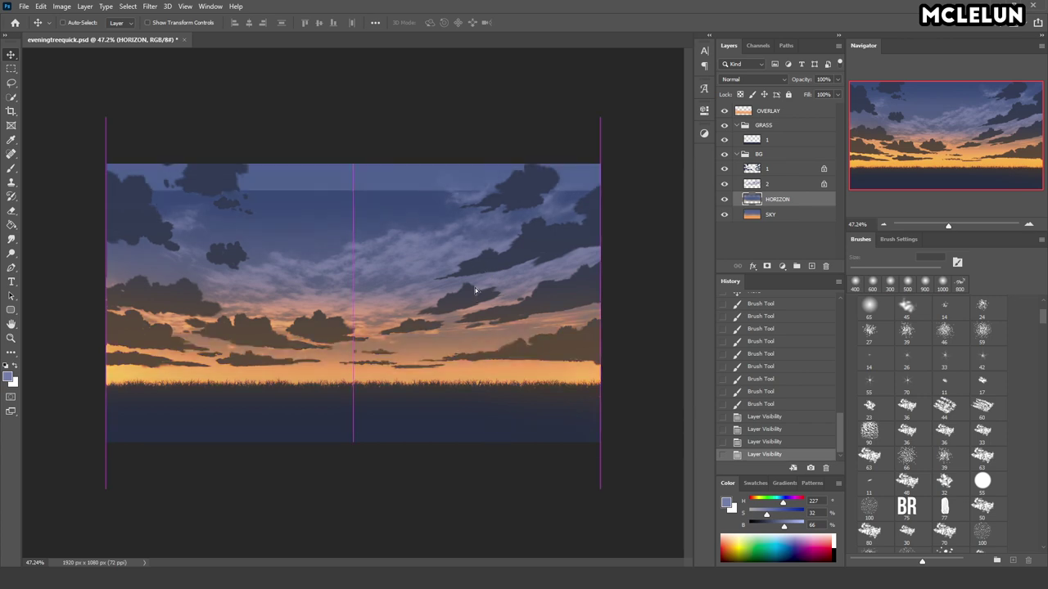
{"action": "key", "text": "ctrl+t"}
{"action": "left_click_drag", "start_coordinate": [353, 430], "coordinate": [352, 442]}
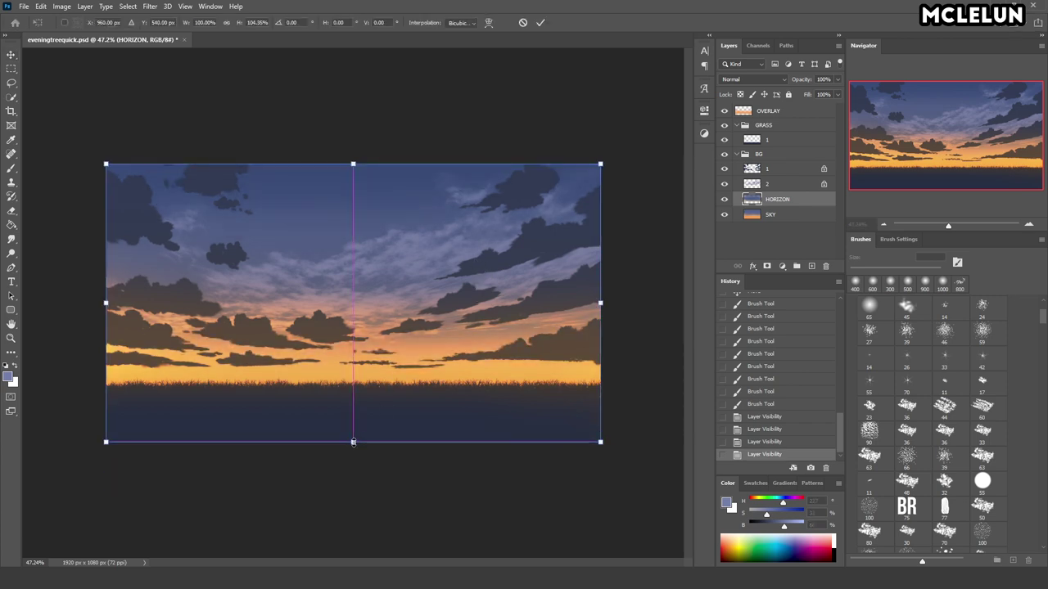
{"action": "key", "text": "Return"}
- Hide layer 2, sample a deeper sky blue, and erase part of HORIZON at right
{"action": "left_click", "coordinate": [724, 183]}
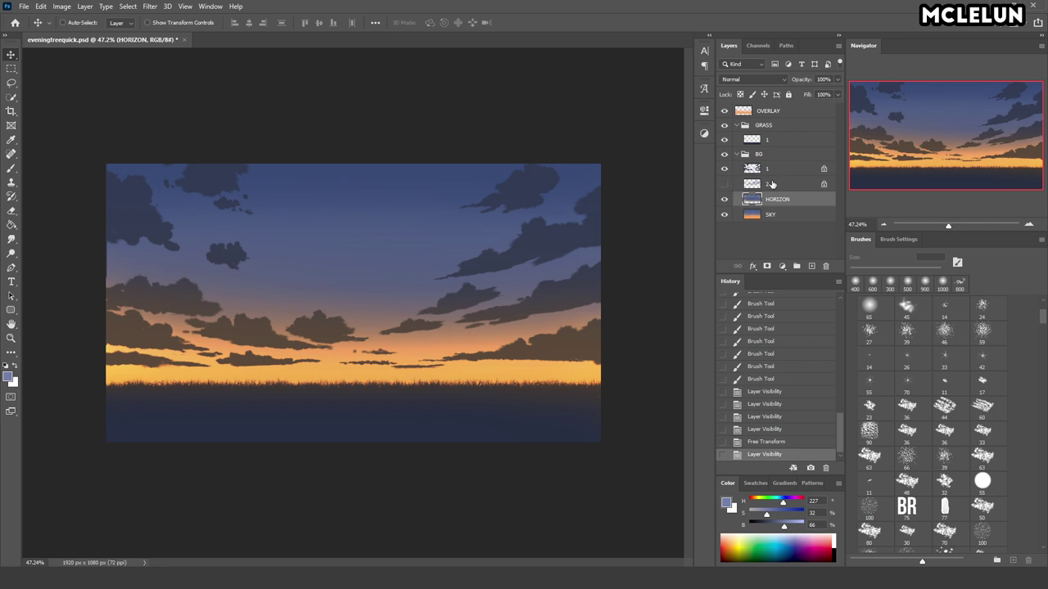
{"action": "key", "text": "b"}
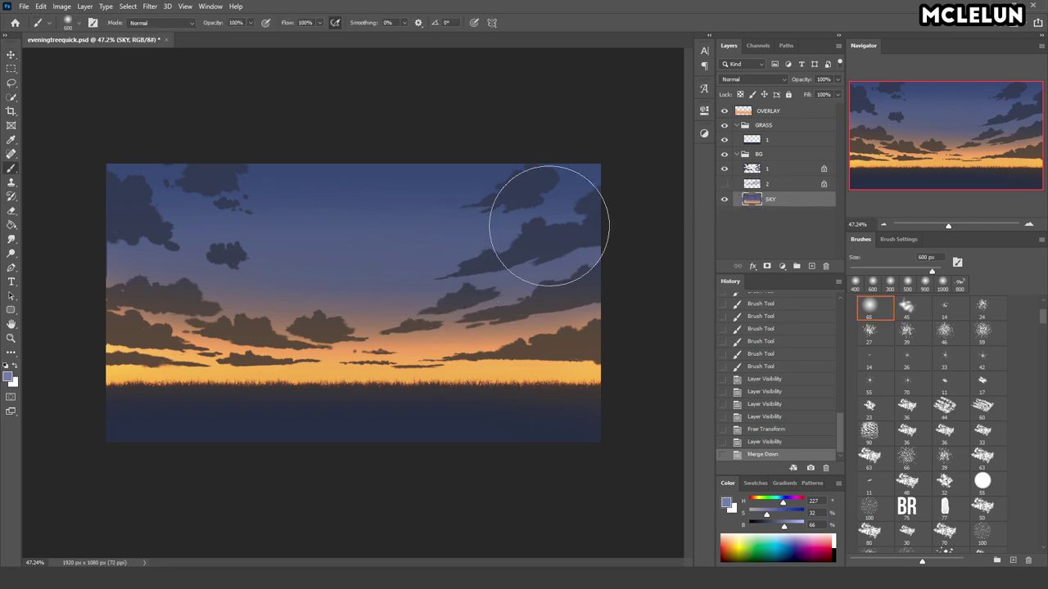
{"action": "left_click", "coordinate": [724, 199]}
{"action": "left_click", "coordinate": [398, 182], "text": "alt"}
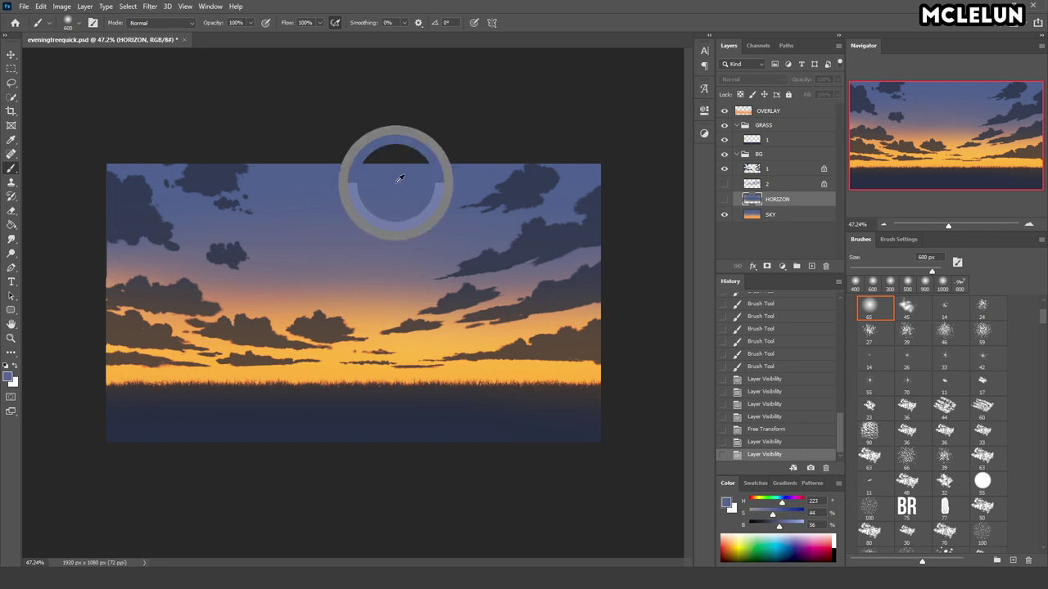
{"action": "left_click", "coordinate": [483, 172], "text": "alt"}
{"action": "left_click", "coordinate": [725, 199]}
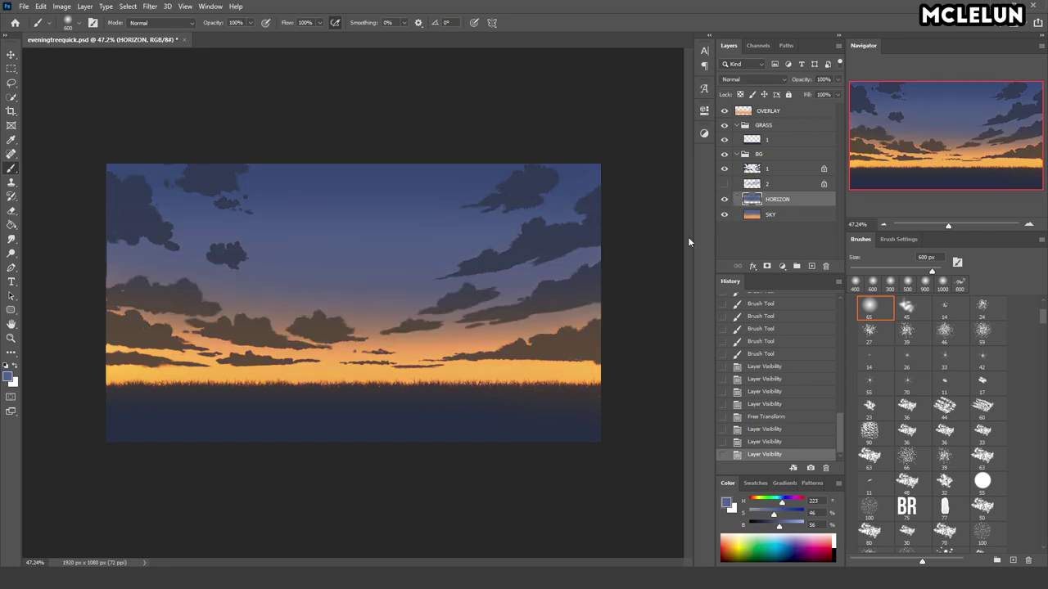
{"action": "key", "text": "e"}
{"action": "left_click_drag", "start_coordinate": [620, 264], "coordinate": [122, 282]}
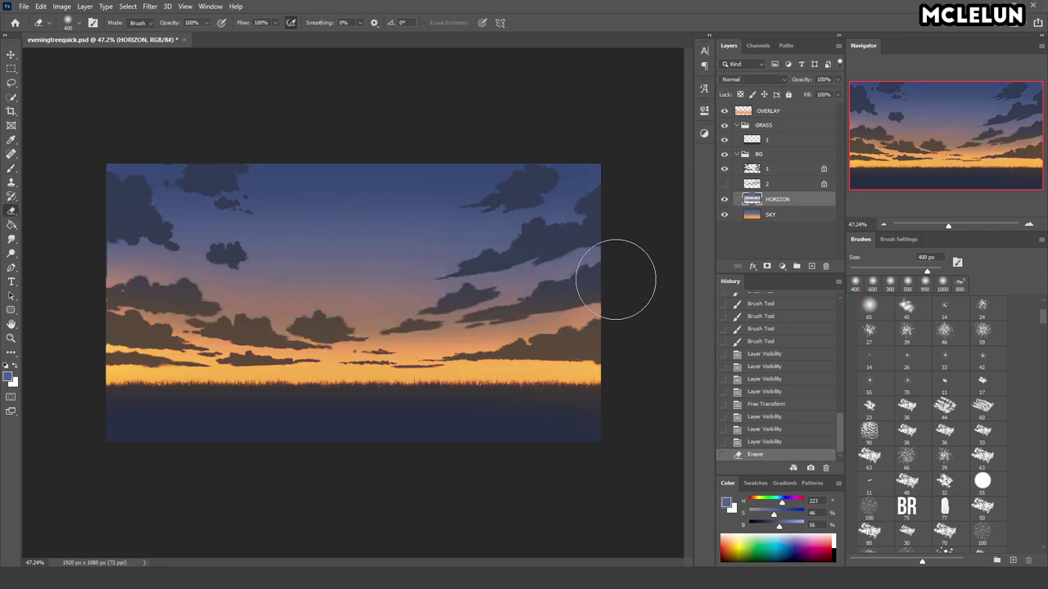
- Darken the sky band above the horizon with a 400 px brush
{"action": "key", "text": "b"}
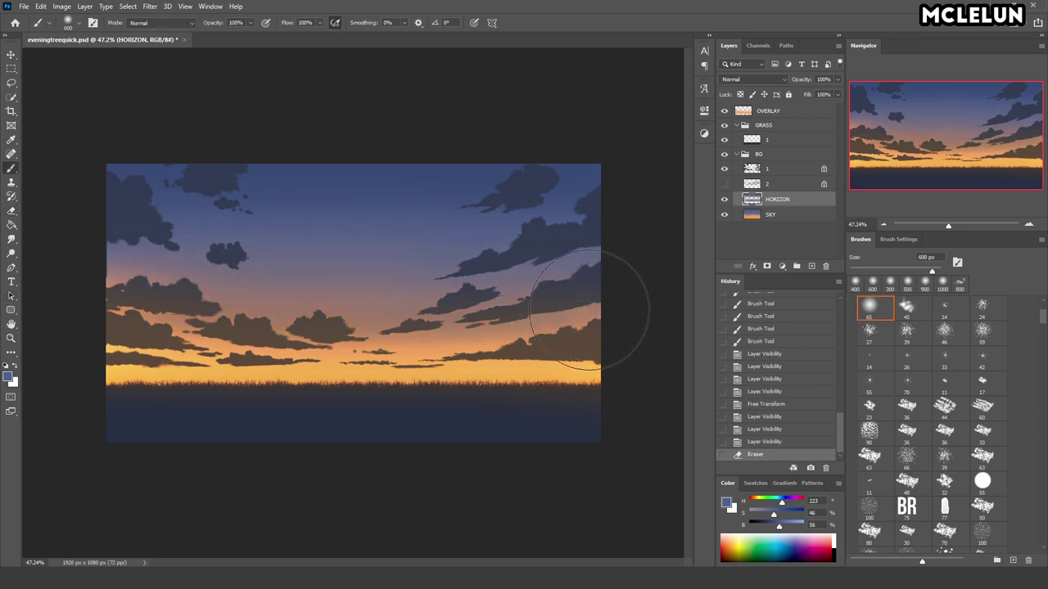
{"action": "key", "text": "bracketleft"}
{"action": "key", "text": "bracketleft"}
{"action": "left_click_drag", "start_coordinate": [634, 313], "coordinate": [117, 265]}
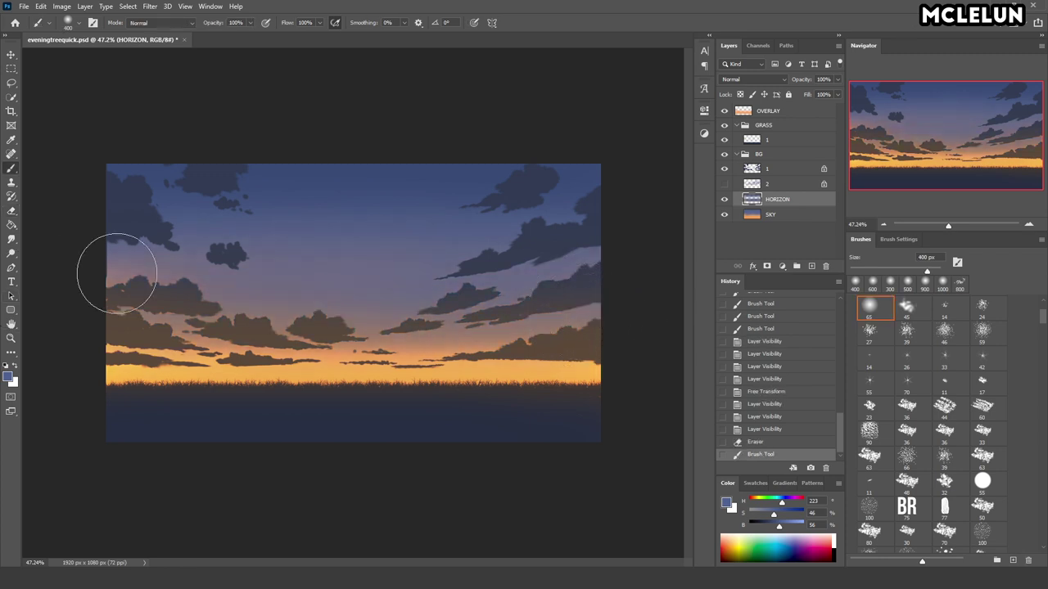
{"action": "left_click_drag", "start_coordinate": [626, 303], "coordinate": [147, 282]}
{"action": "mouse_move", "coordinate": [535, 212]}
{"action": "left_mouse_down"}
{"action": "mouse_move", "coordinate": [184, 237]}
{"action": "mouse_move", "coordinate": [149, 273]}
{"action": "left_mouse_up"}
- Brighten the horizon glow with saturated orange, then merge HORIZON into SKY and show layer 2
{"action": "left_click", "coordinate": [449, 364], "text": "alt"}
{"action": "left_click_drag", "start_coordinate": [610, 361], "coordinate": [164, 344]}
{"action": "key", "text": "ctrl+z"}
{"action": "key", "text": "ctrl+shift+z"}
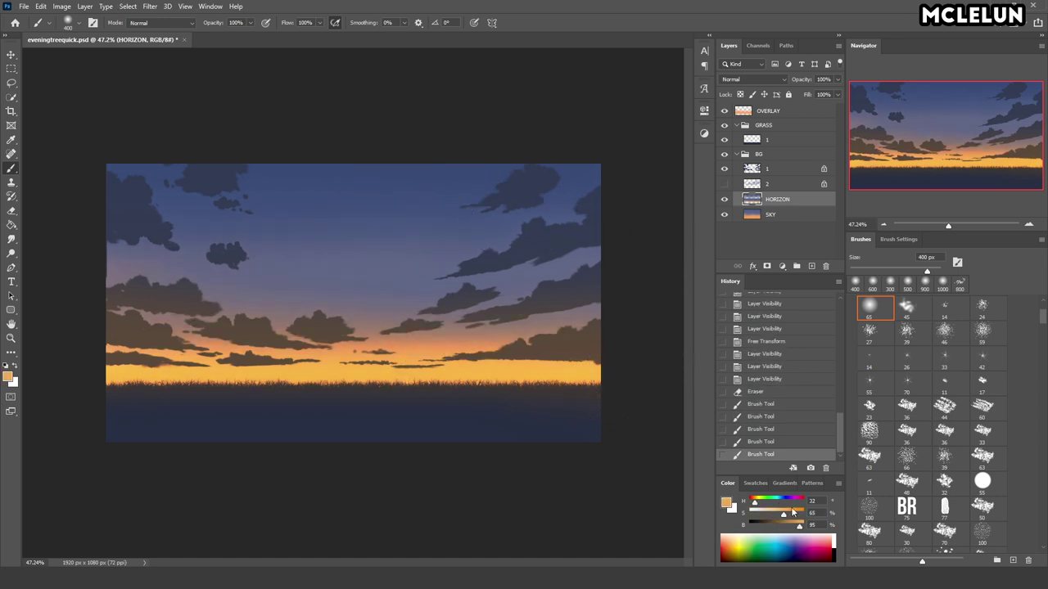
{"action": "left_click_drag", "start_coordinate": [789, 519], "coordinate": [793, 519]}
{"action": "key", "text": "ctrl+e"}
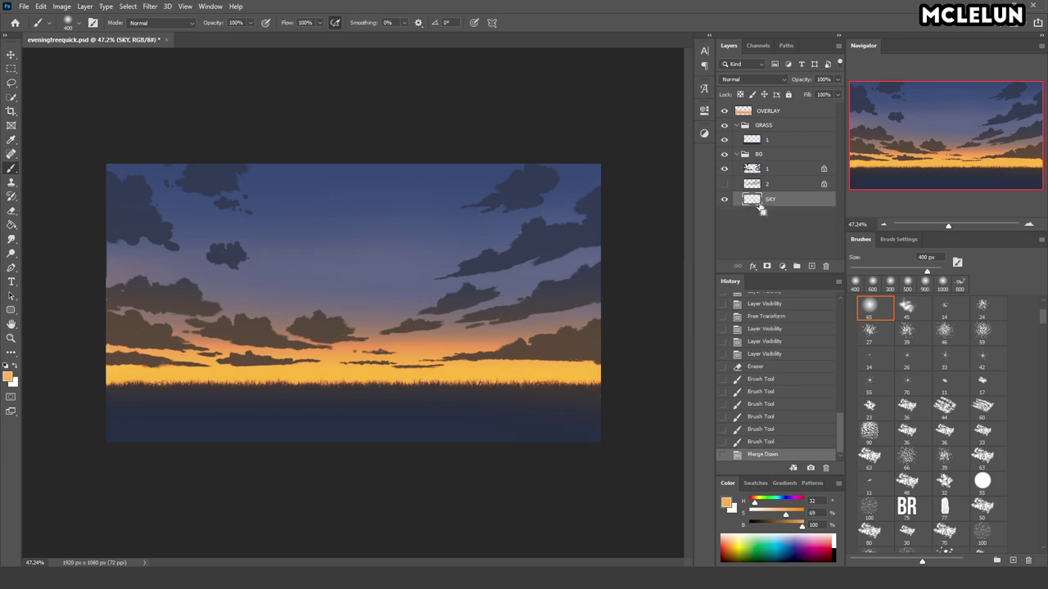
{"action": "left_click", "coordinate": [723, 183]}
- Nudge the light cloud-streak layer slightly down and right
{"action": "key", "text": "v"}
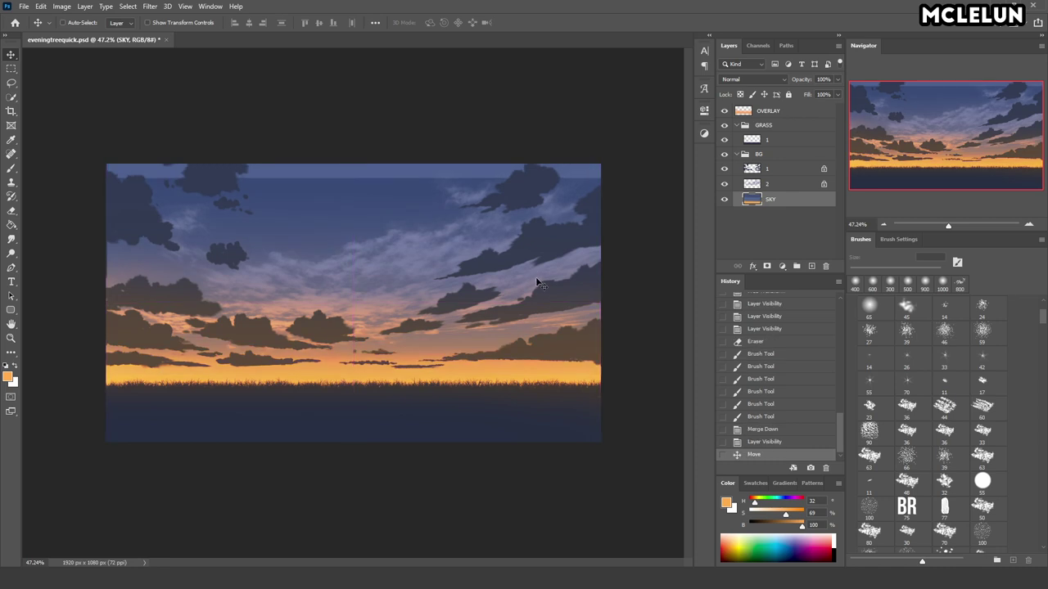
{"action": "key", "text": "alt+bracketright"}
{"action": "mouse_move", "coordinate": [474, 256]}
{"action": "left_mouse_down"}
{"action": "mouse_move", "coordinate": [482, 274]}
{"action": "mouse_move", "coordinate": [489, 268]}
{"action": "left_mouse_up"}
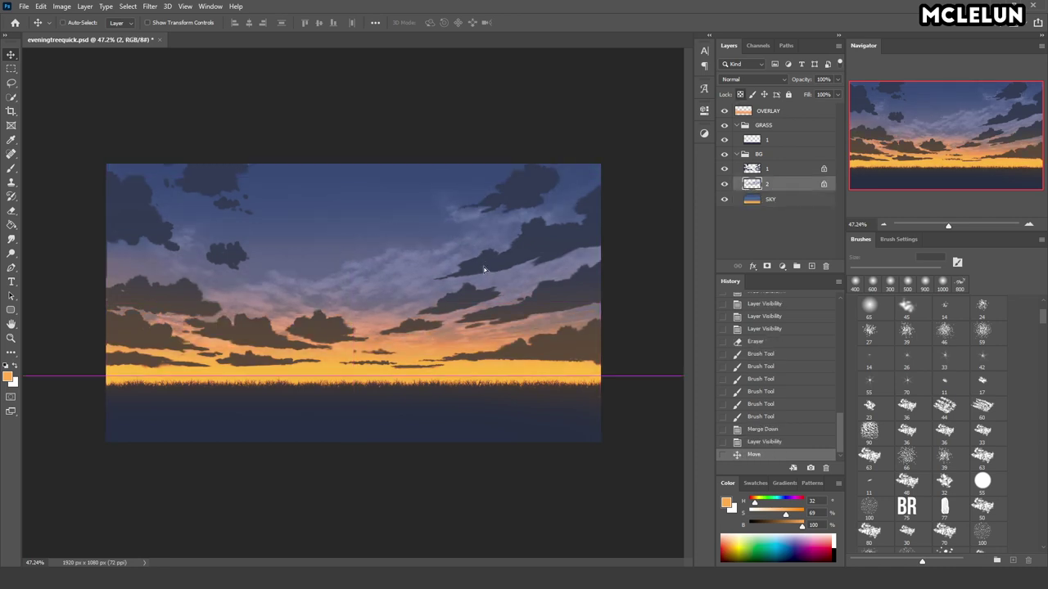
{"action": "key", "text": "b"}
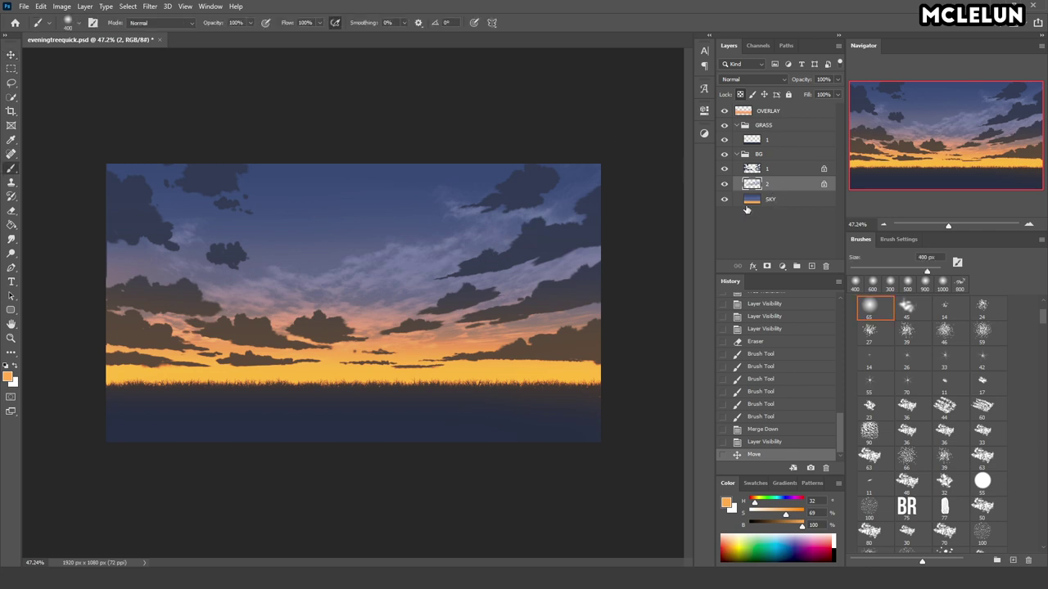
{"action": "key", "text": "ctrl+t"}
{"action": "key", "text": "Return"}
- Paint a pale yellow glow along the horizon and save the document
{"action": "left_click", "coordinate": [759, 502]}
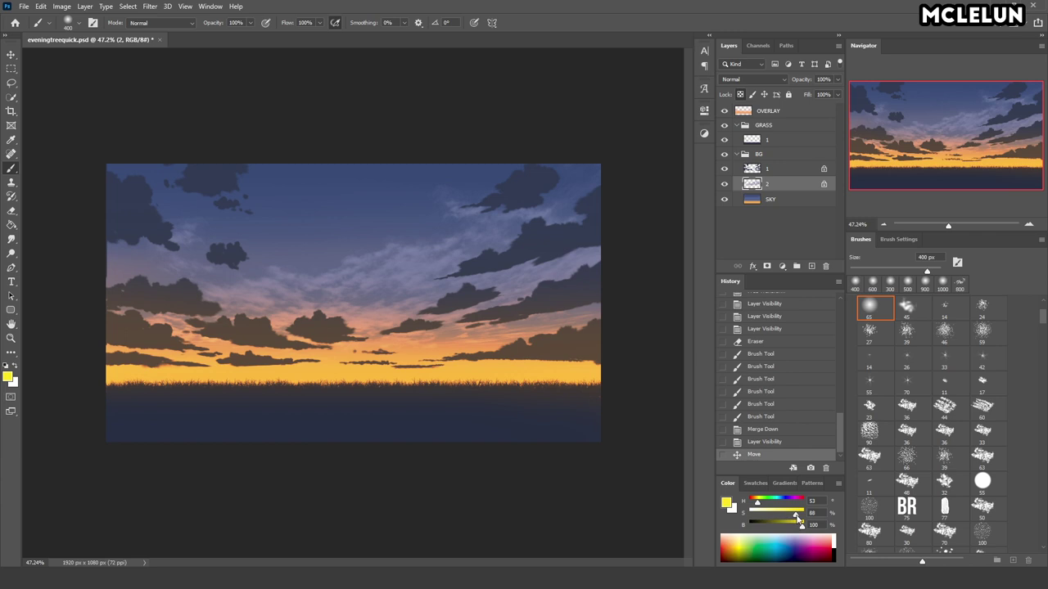
{"action": "left_click_drag", "start_coordinate": [795, 514], "coordinate": [775, 516]}
{"action": "left_click_drag", "start_coordinate": [459, 321], "coordinate": [328, 319]}
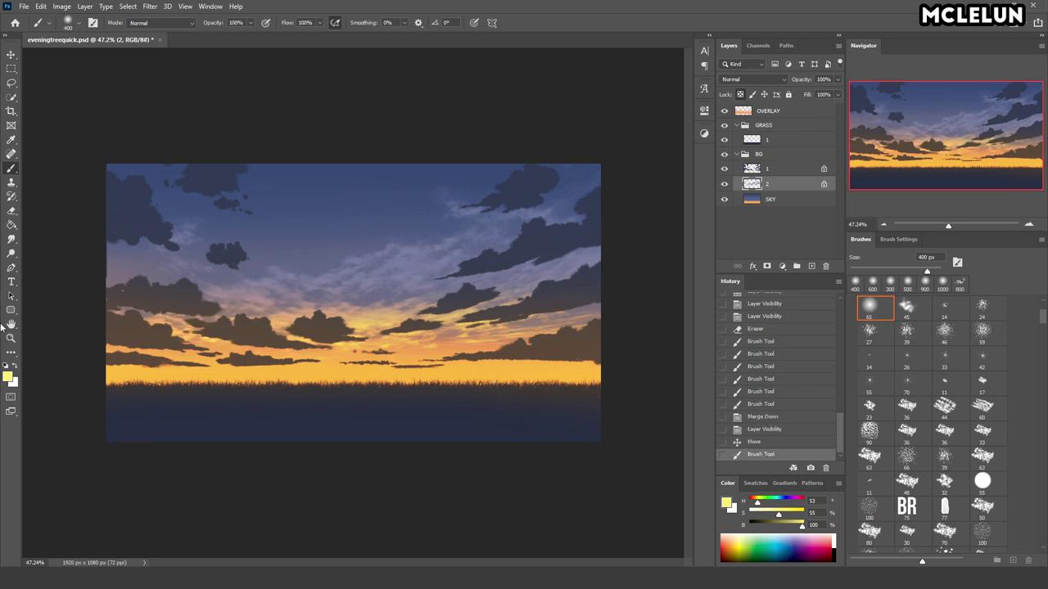
{"action": "key", "text": "ctrl+s"}
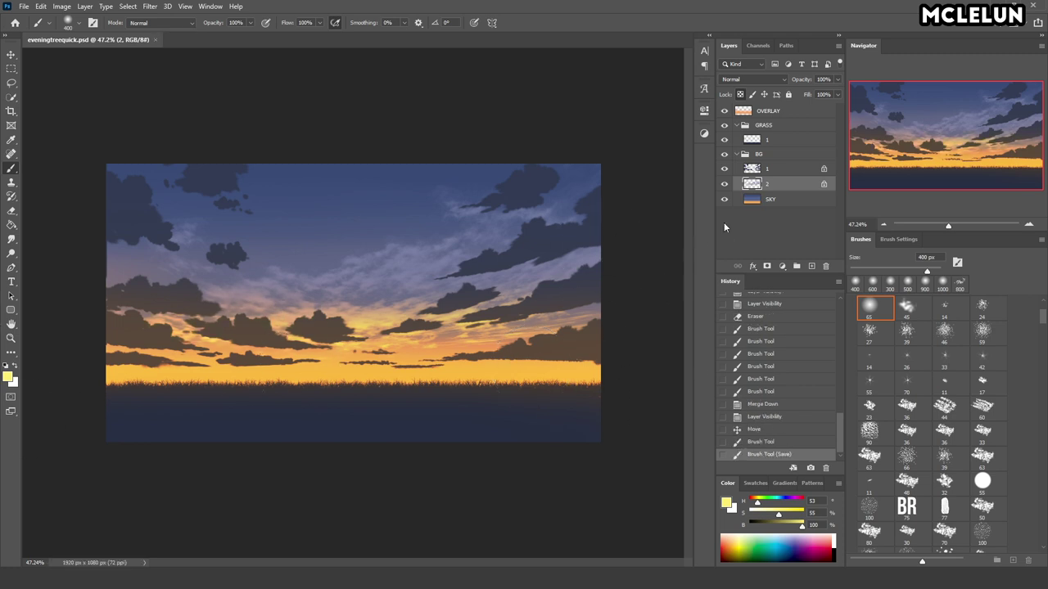
- Select the SKY layer, undoing an accidental copy of layer 1
{"action": "left_click", "coordinate": [784, 113]}
{"action": "left_click", "coordinate": [781, 169]}
{"action": "left_click", "coordinate": [777, 199]}
{"action": "left_click_drag", "start_coordinate": [774, 172], "coordinate": [808, 265]}
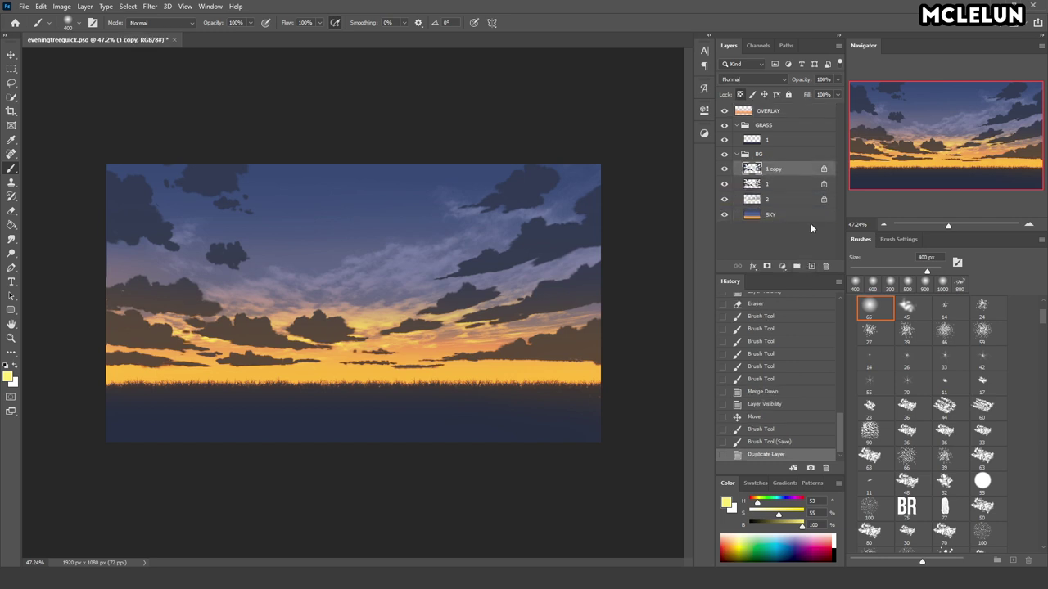
{"action": "key", "text": "ctrl+z"}
- Duplicate SKY, move the copy above the cloud layers, and clip it at 15% fill
{"action": "left_click_drag", "start_coordinate": [782, 200], "coordinate": [811, 265]}
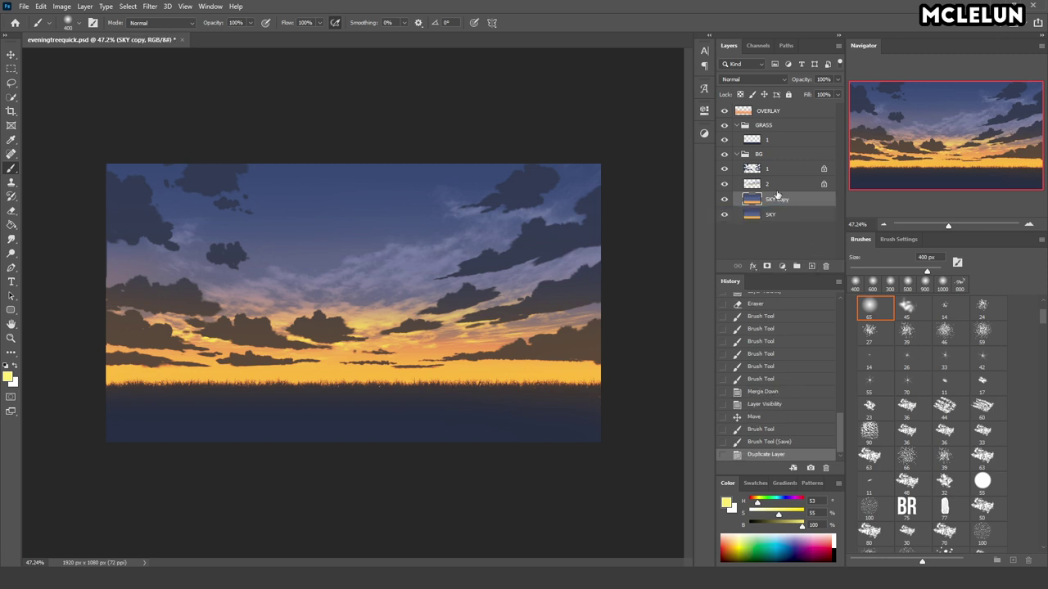
{"action": "left_click_drag", "start_coordinate": [777, 199], "coordinate": [778, 164]}
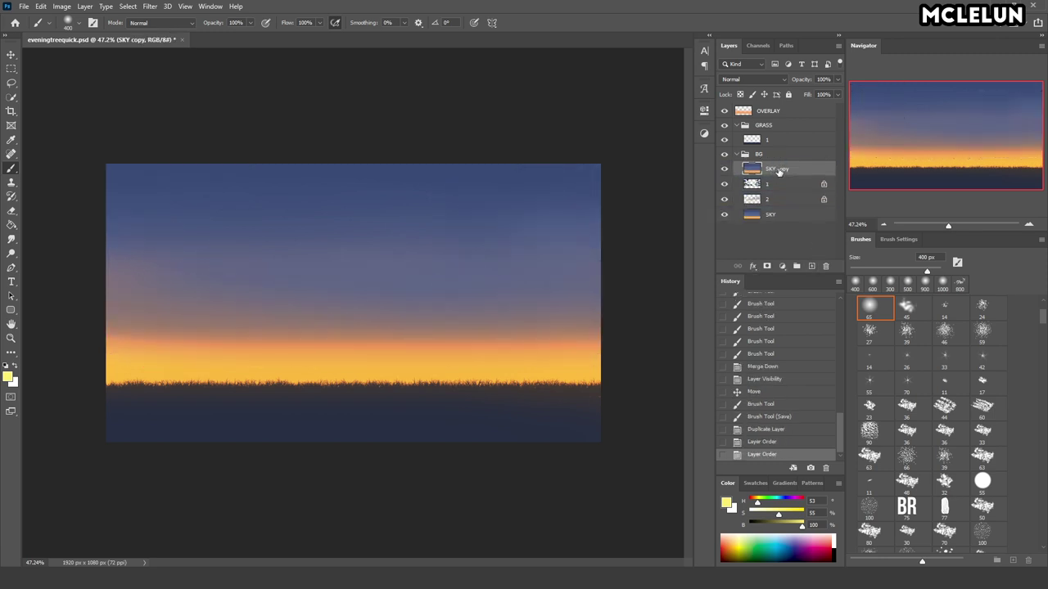
{"action": "key", "text": "ctrl+alt+g"}
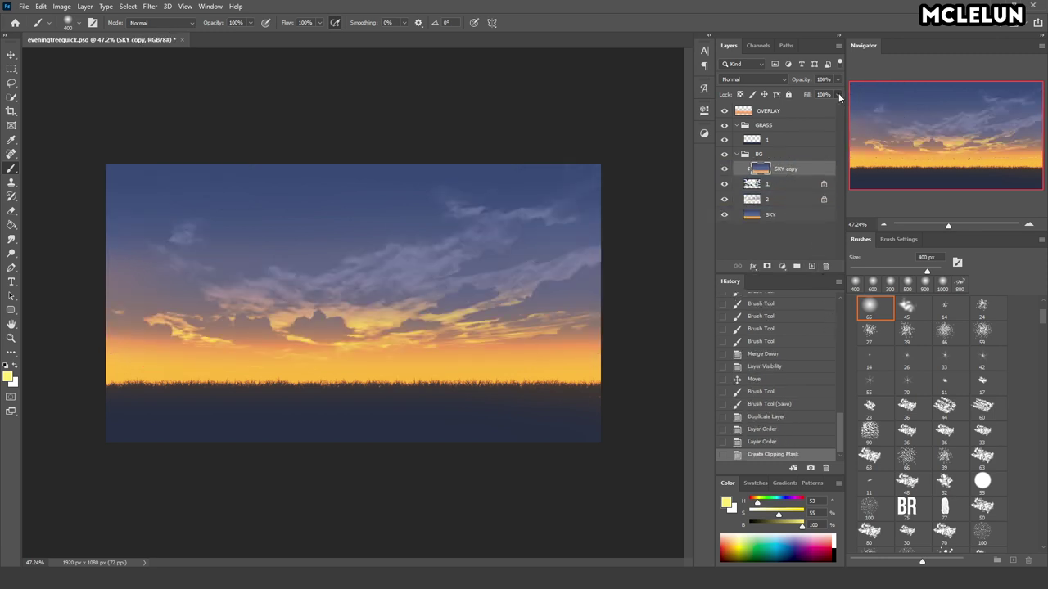
{"action": "type", "text": "15"}
{"action": "key", "text": "Return"}
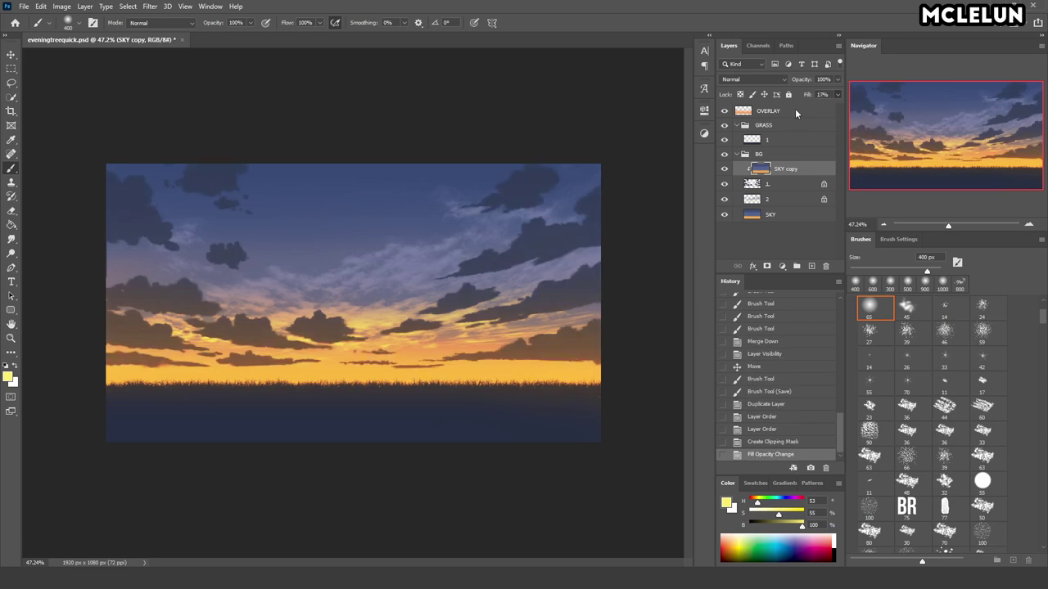
- Hide the OVERLAY glow and raise the sky tint's fill to 63%
{"action": "type", "text": "36"}
{"action": "key", "text": "Return"}
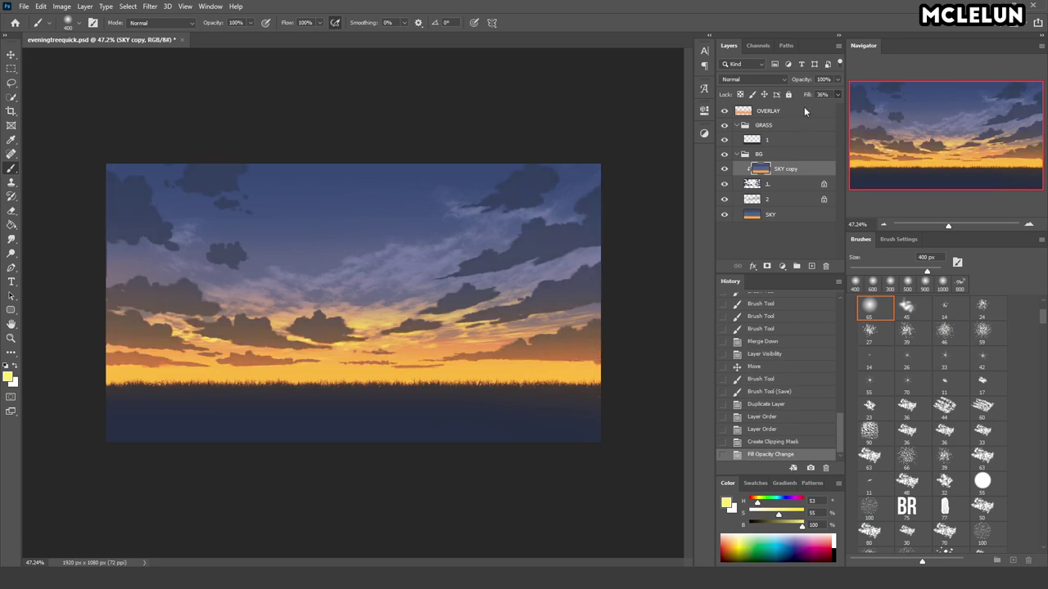
{"action": "type", "text": "58"}
{"action": "key", "text": "Return"}
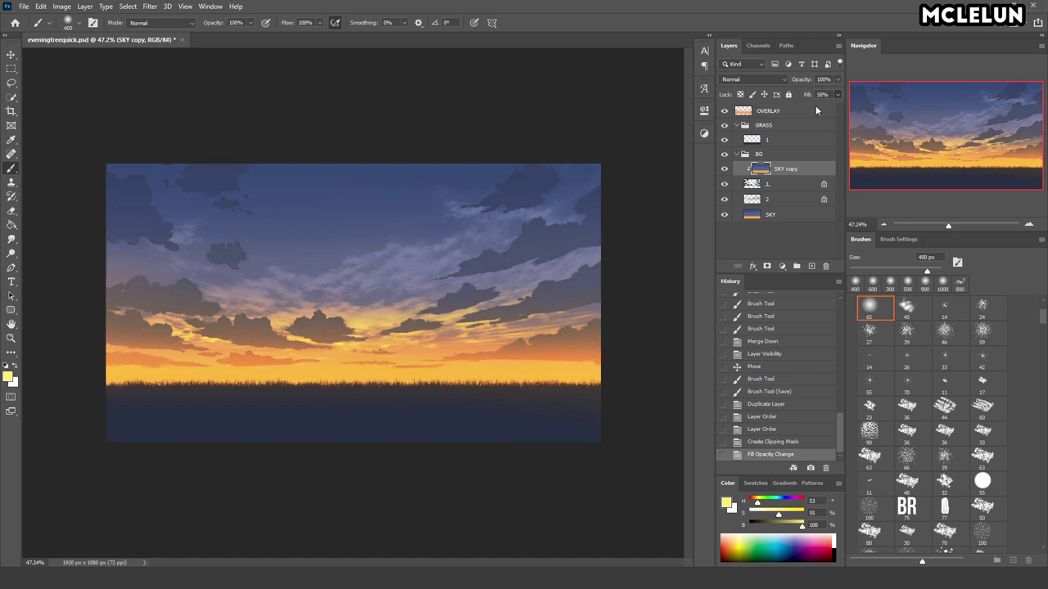
{"action": "left_click", "coordinate": [724, 110]}
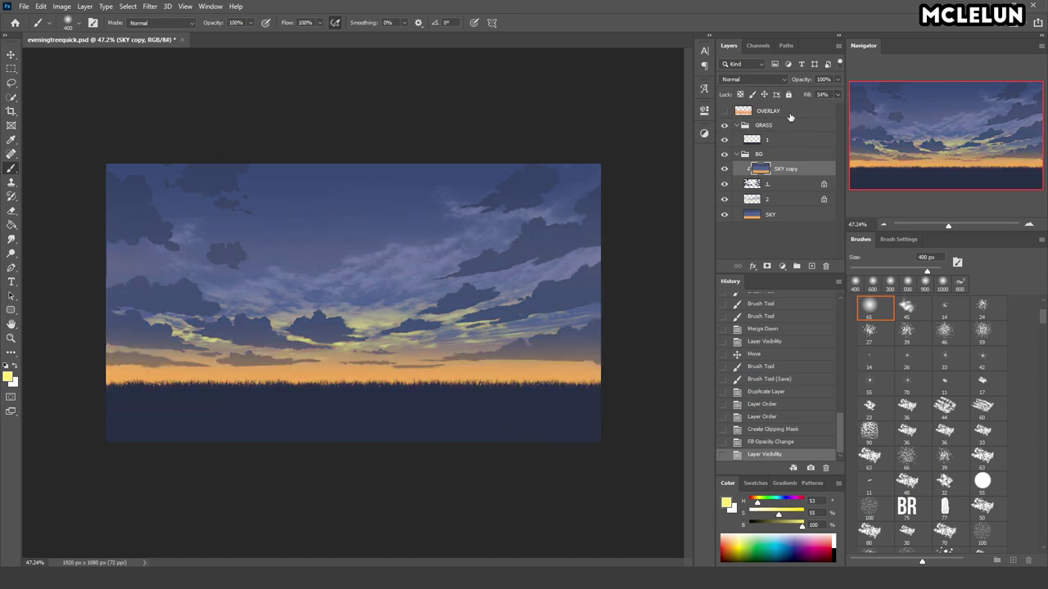
{"action": "type", "text": "63"}
{"action": "key", "text": "Return"}
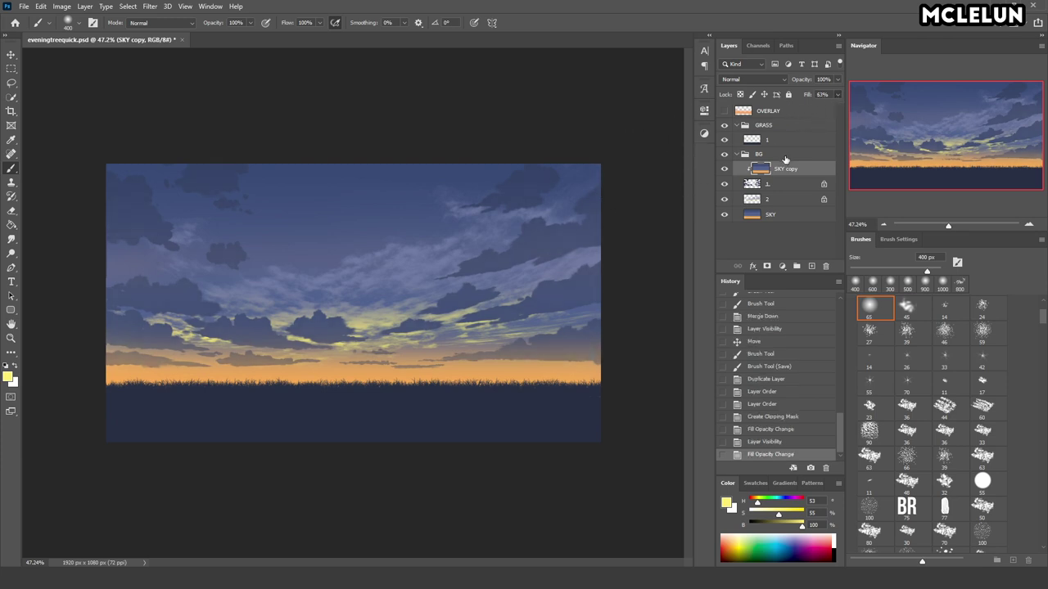
- Erase the sky tint from the upper-right, left and central clouds
{"action": "key", "text": "e"}
{"action": "mouse_move", "coordinate": [523, 196]}
{"action": "left_mouse_down"}
{"action": "mouse_move", "coordinate": [564, 171]}
{"action": "mouse_move", "coordinate": [603, 196]}
{"action": "left_mouse_up"}
{"action": "left_click_drag", "start_coordinate": [491, 204], "coordinate": [461, 247]}
{"action": "mouse_move", "coordinate": [123, 200]}
{"action": "left_mouse_down"}
{"action": "mouse_move", "coordinate": [144, 229]}
{"action": "mouse_move", "coordinate": [238, 286]}
{"action": "left_mouse_up"}
{"action": "left_click_drag", "start_coordinate": [197, 278], "coordinate": [344, 327]}
{"action": "mouse_move", "coordinate": [425, 279]}
{"action": "left_mouse_down"}
{"action": "mouse_move", "coordinate": [522, 311]}
{"action": "mouse_move", "coordinate": [598, 304]}
{"action": "left_mouse_up"}
{"action": "left_click_drag", "start_coordinate": [173, 316], "coordinate": [147, 323]}
{"action": "left_click_drag", "start_coordinate": [322, 212], "coordinate": [344, 201]}
- Repaint the right horizon clouds slate blue and grey, set fill to 47%, and merge down
{"action": "key", "text": "b"}
{"action": "left_click", "coordinate": [570, 351], "text": "alt"}
{"action": "left_click_drag", "start_coordinate": [570, 363], "coordinate": [592, 363]}
{"action": "left_click_drag", "start_coordinate": [514, 358], "coordinate": [442, 358]}
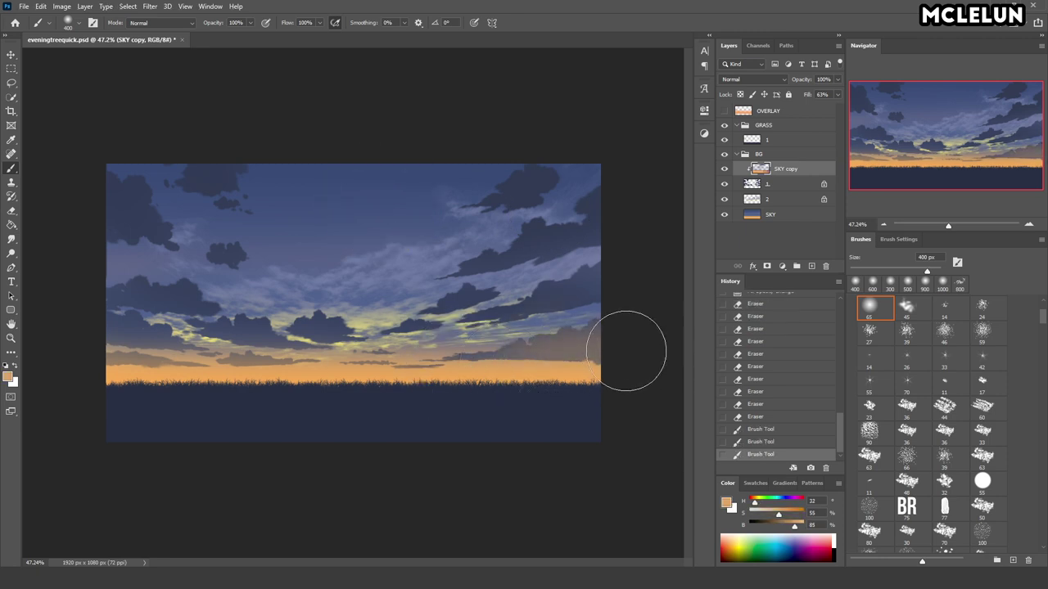
{"action": "left_click", "coordinate": [482, 370], "text": "alt"}
{"action": "left_click", "coordinate": [376, 292], "text": "alt"}
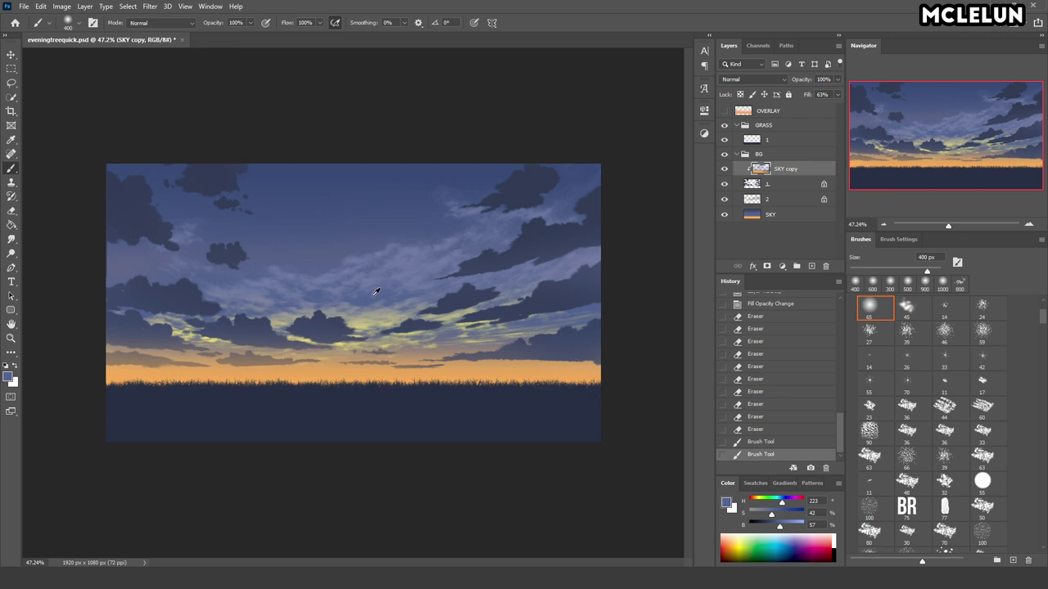
{"action": "left_click", "coordinate": [452, 327], "text": "alt"}
{"action": "mouse_move", "coordinate": [524, 348]}
{"action": "left_mouse_down"}
{"action": "mouse_move", "coordinate": [597, 336]}
{"action": "mouse_move", "coordinate": [588, 316]}
{"action": "left_mouse_up"}
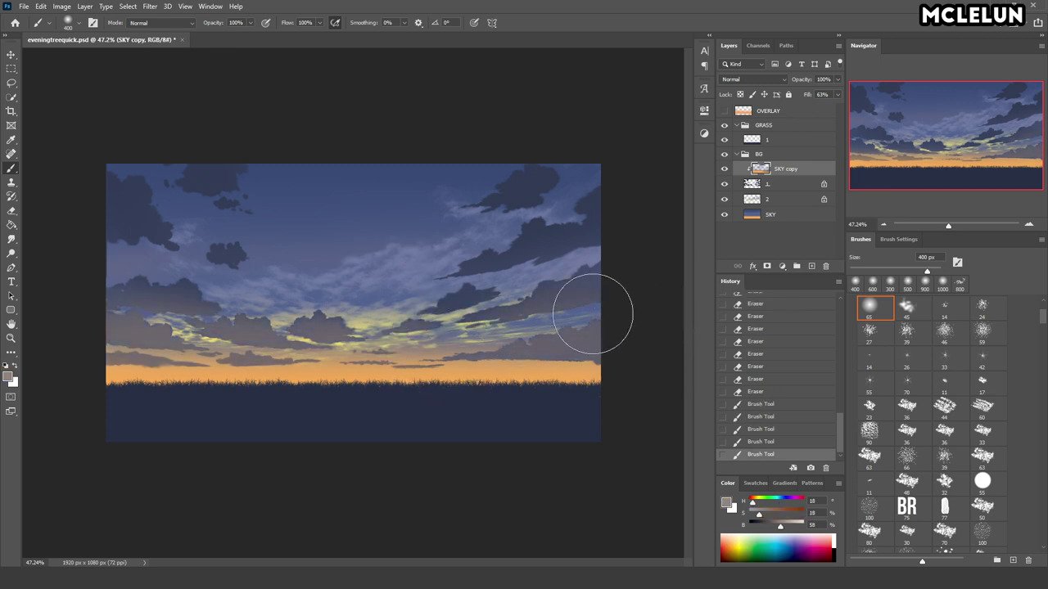
{"action": "left_click_drag", "start_coordinate": [836, 95], "coordinate": [802, 107]}
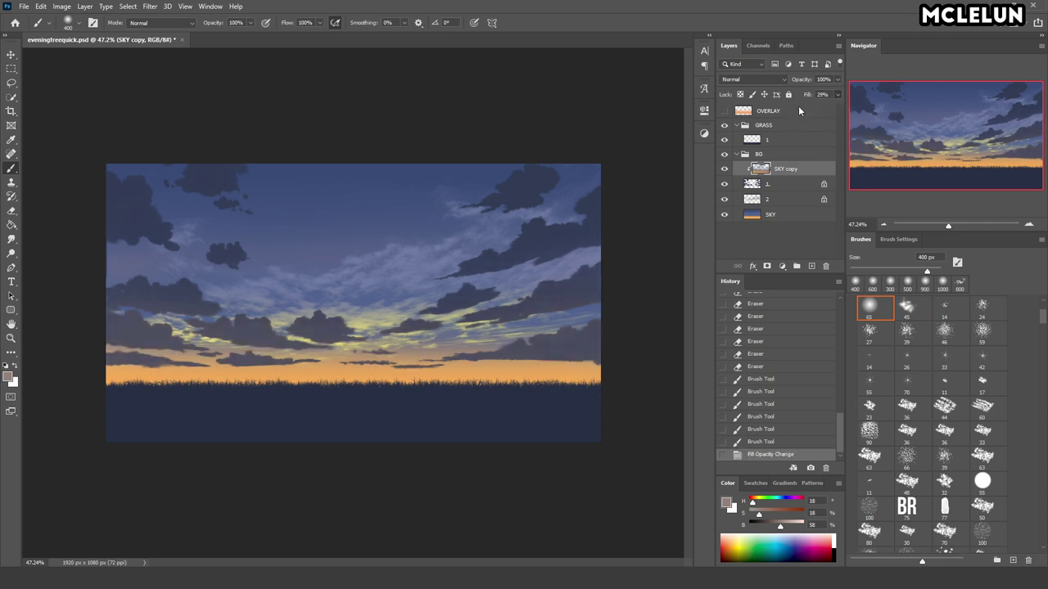
{"action": "key", "text": "ctrl+e"}
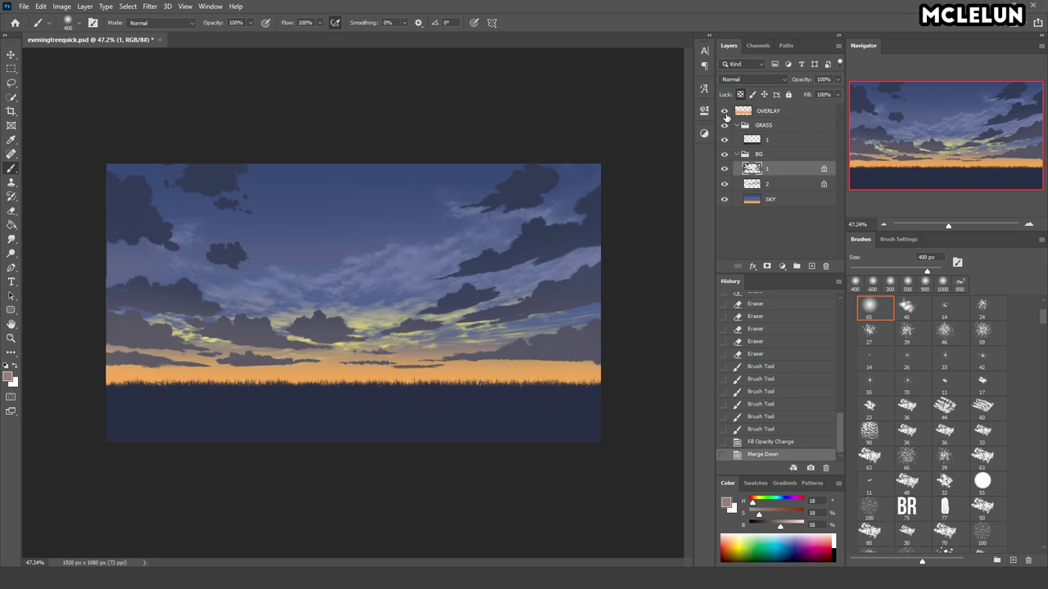
- Show and select the orange OVERLAY layer, toggling it to compare
{"action": "left_click", "coordinate": [723, 111]}
{"action": "left_click", "coordinate": [737, 111]}
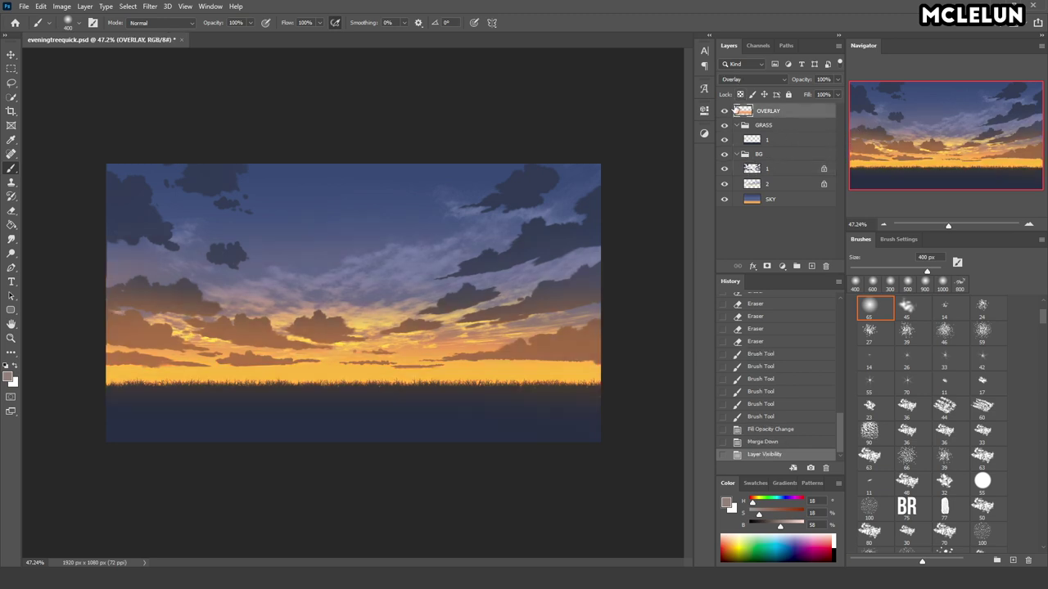
{"action": "left_click", "coordinate": [723, 111]}
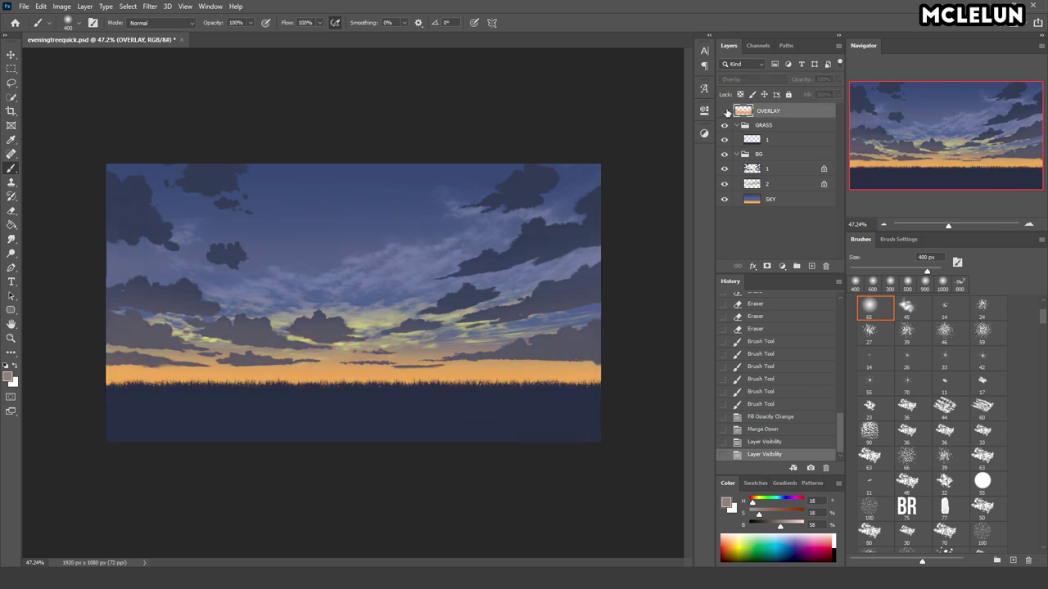
{"action": "left_click", "coordinate": [723, 111]}
- Pull the overlay's top edge down in two Free Transform passes
{"action": "key", "text": "ctrl+t"}
{"action": "left_click_drag", "start_coordinate": [352, 164], "coordinate": [353, 275]}
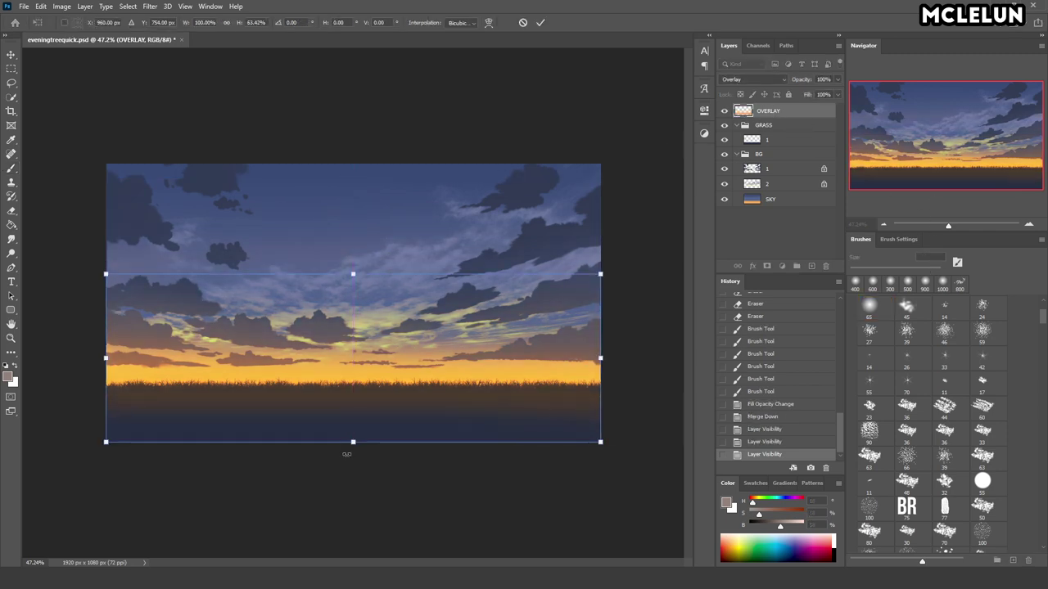
{"action": "key", "text": "Return"}
{"action": "key", "text": "b"}
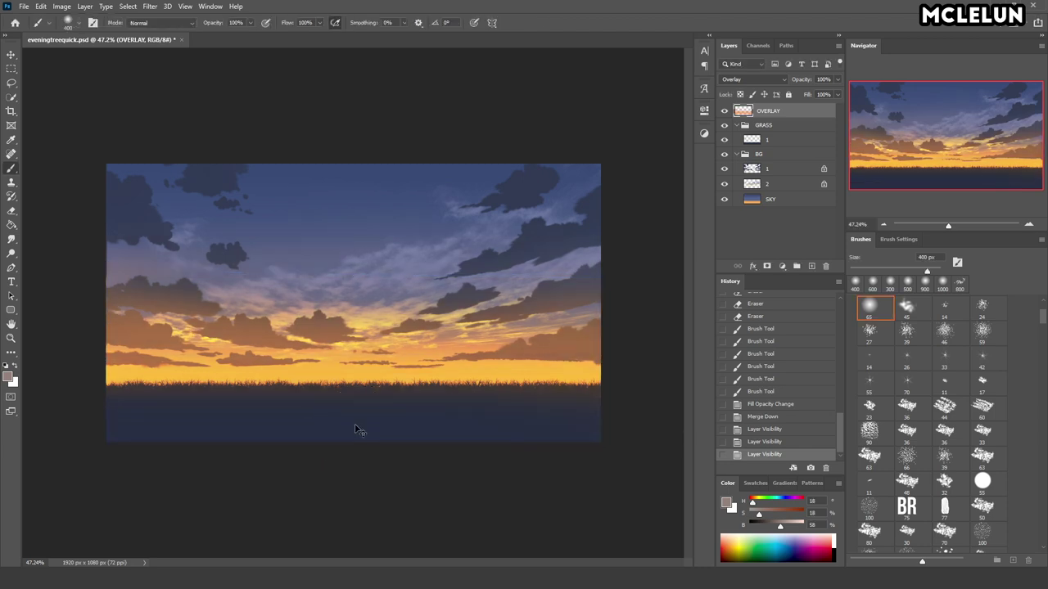
{"action": "key", "text": "ctrl+t"}
{"action": "left_click_drag", "start_coordinate": [353, 163], "coordinate": [365, 256]}
{"action": "key", "text": "Return"}
{"action": "key", "text": "b"}
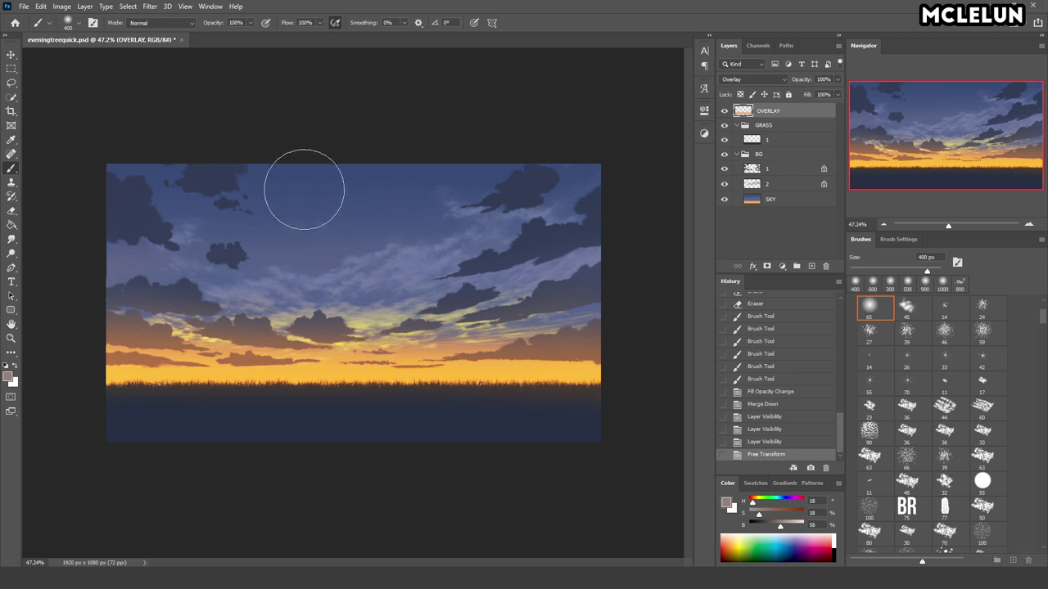
- Zoom into the upper-left sky with the Navigator, then back out to 67%
{"action": "left_click", "coordinate": [955, 224]}
{"action": "mouse_move", "coordinate": [966, 123]}
{"action": "left_mouse_down"}
{"action": "mouse_move", "coordinate": [1002, 115]}
{"action": "mouse_move", "coordinate": [952, 114]}
{"action": "left_mouse_up"}
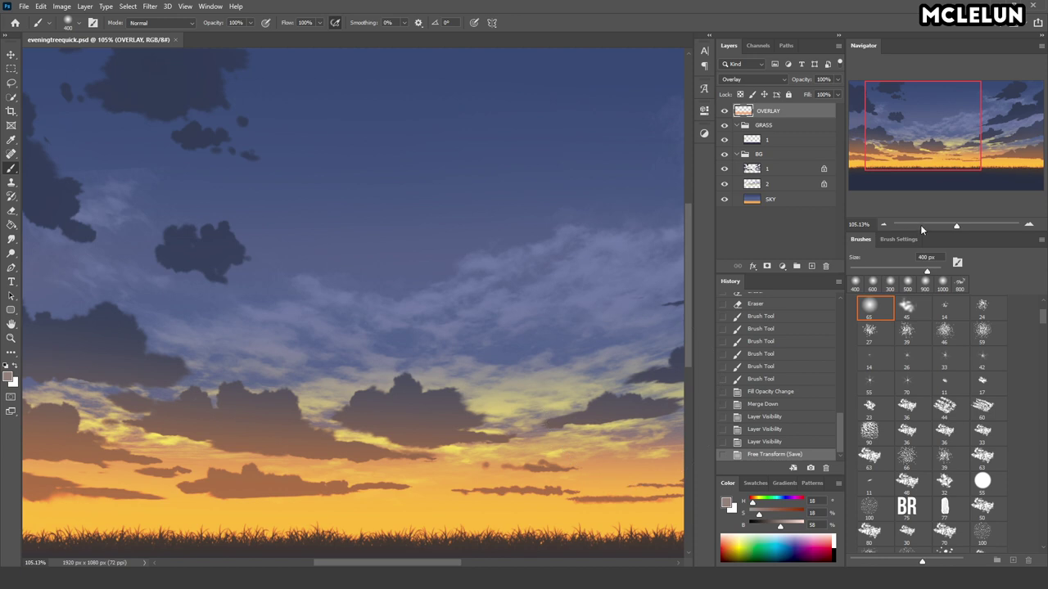
{"action": "left_click_drag", "start_coordinate": [921, 226], "coordinate": [951, 224]}
- Slightly lower the SKY layer's saturation with Hue/Saturation
{"action": "left_click", "coordinate": [783, 199]}
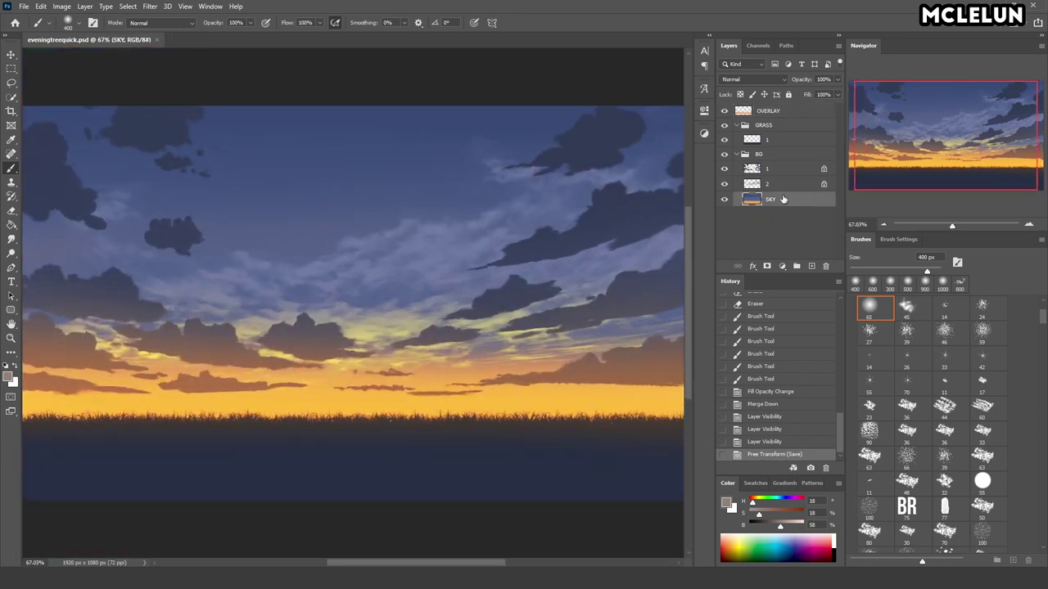
{"action": "key", "text": "ctrl+u"}
{"action": "left_click_drag", "start_coordinate": [379, 350], "coordinate": [370, 352]}
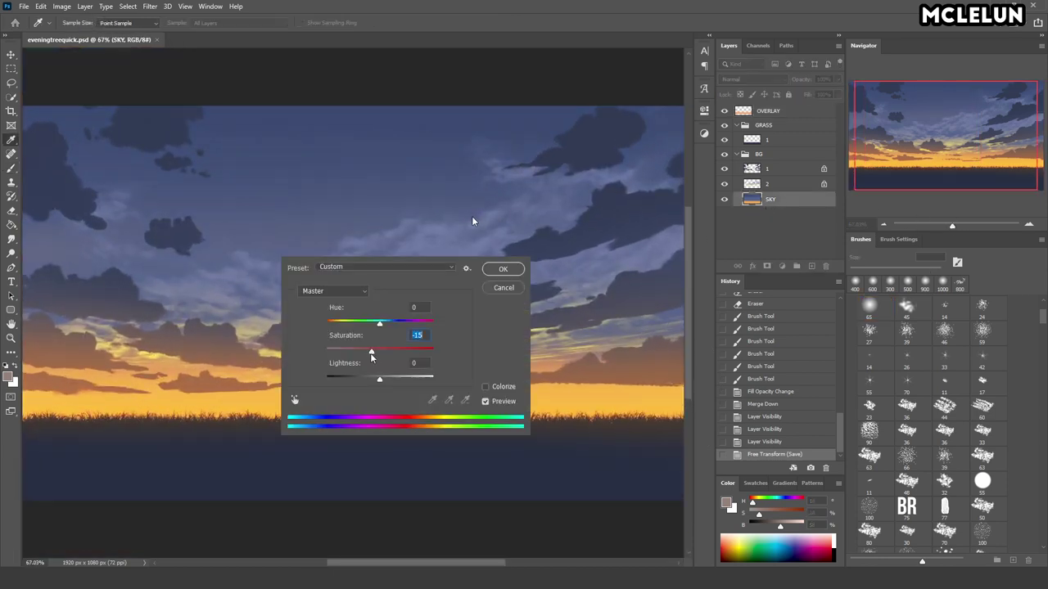
{"action": "left_click", "coordinate": [502, 270]}
{"action": "key", "text": "b"}
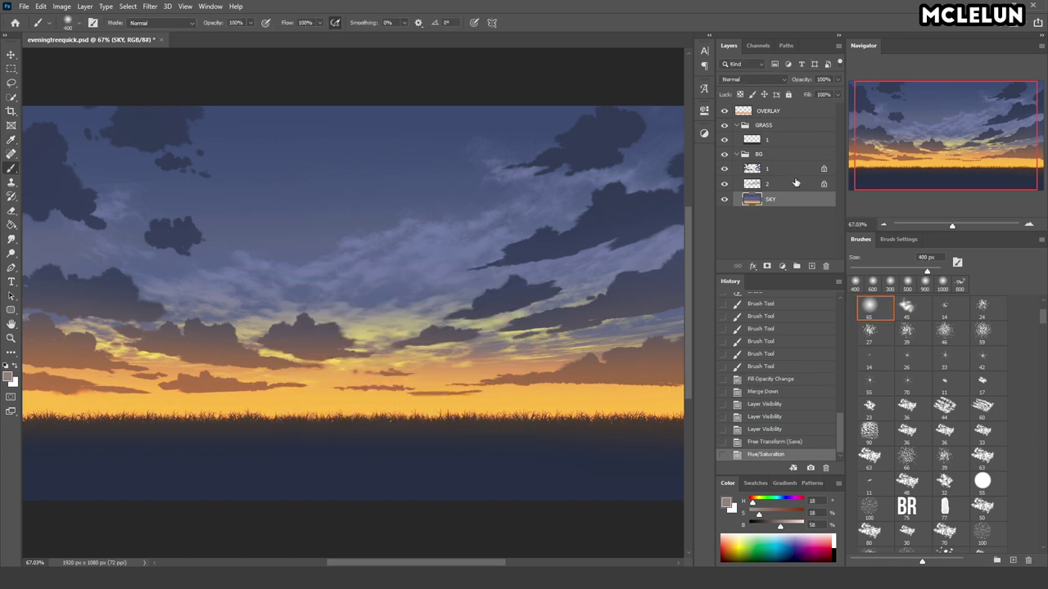
- Desaturate cloud layers 1 and 2, bringing layer 2 to -16 saturation
{"action": "left_click", "coordinate": [786, 169]}
{"action": "key", "text": "ctrl+u"}
{"action": "left_click_drag", "start_coordinate": [379, 350], "coordinate": [369, 352]}
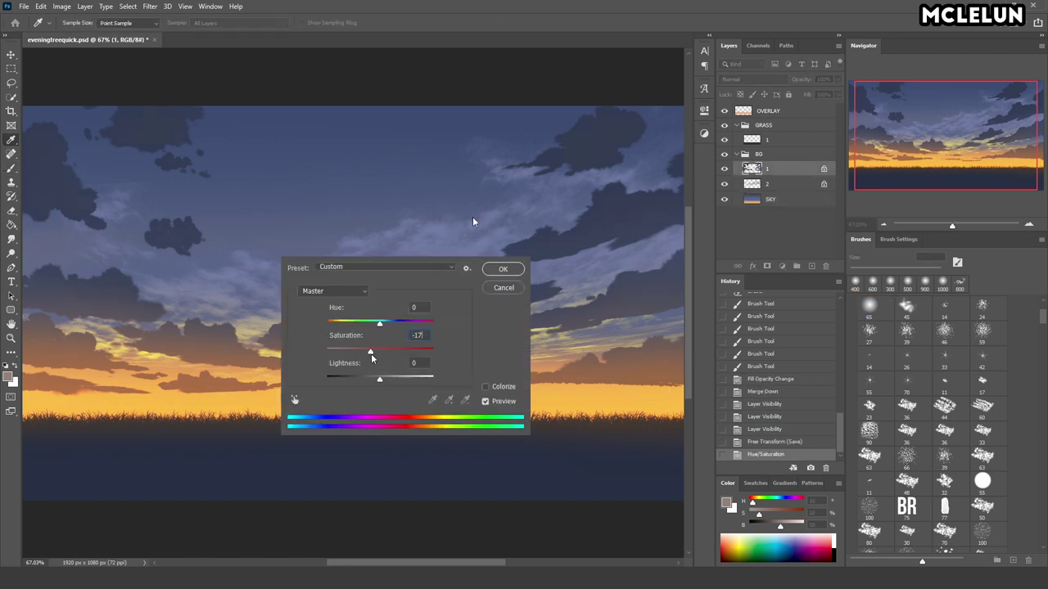
{"action": "left_click", "coordinate": [486, 274]}
{"action": "left_click", "coordinate": [787, 189]}
{"action": "key", "text": "ctrl+u"}
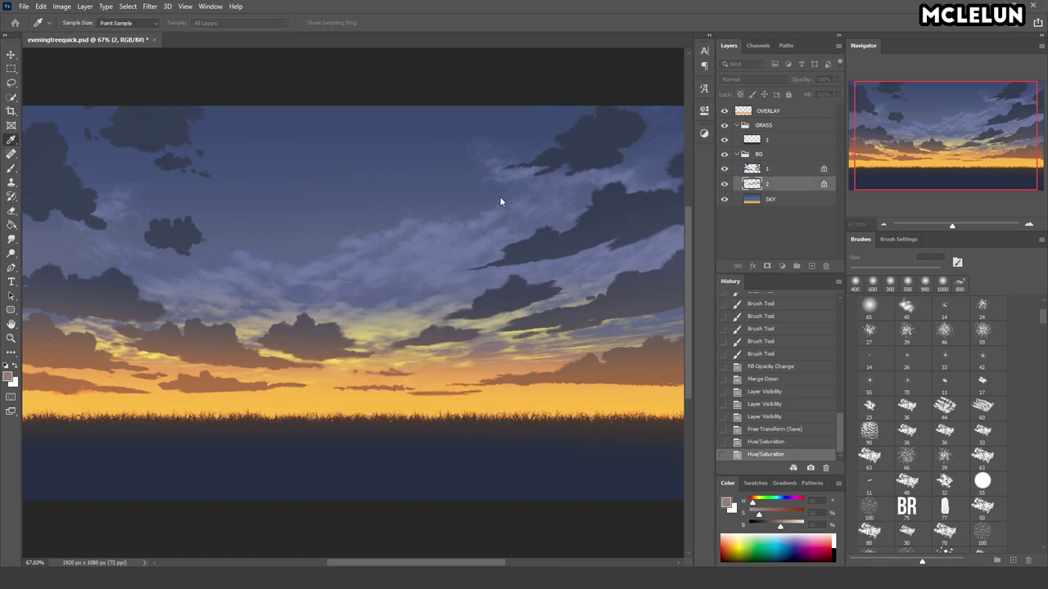
{"action": "left_click_drag", "start_coordinate": [379, 352], "coordinate": [369, 354]}
{"action": "key", "text": "Return"}
{"action": "key", "text": "b"}
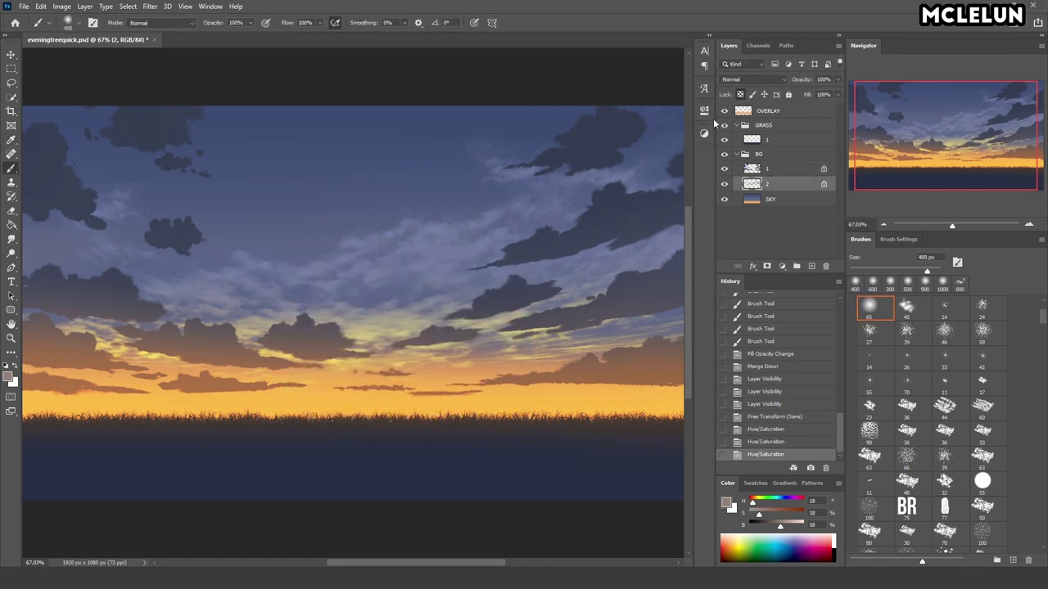
- Compare the OVERLAY layer on and off, then lower its saturation to -20
{"action": "left_click", "coordinate": [724, 112]}
{"action": "left_click", "coordinate": [724, 112]}
{"action": "left_click", "coordinate": [798, 115]}
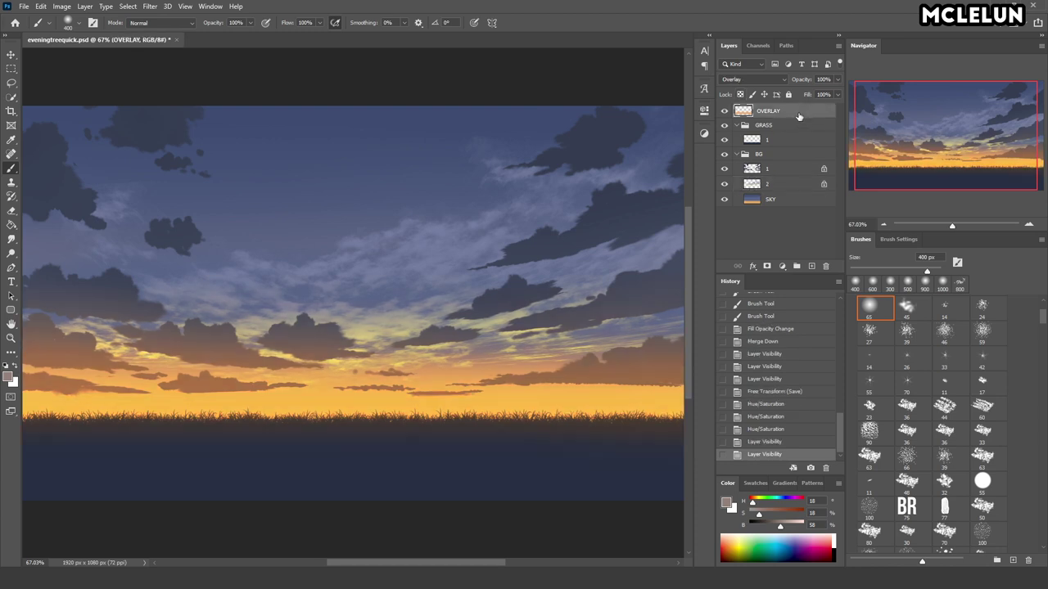
{"action": "key", "text": "ctrl+alt+u"}
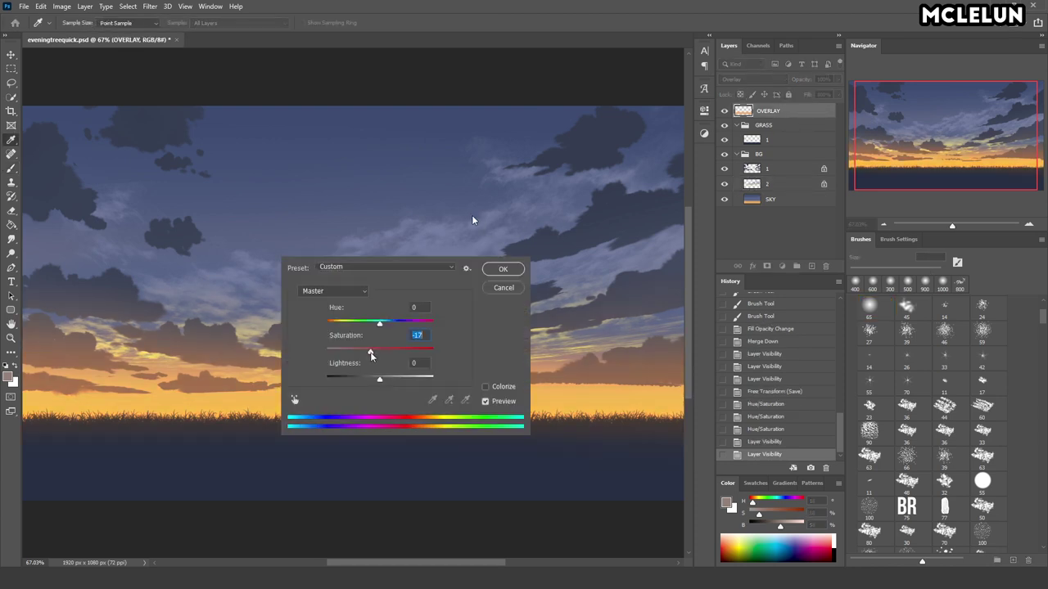
{"action": "key", "text": "Down"}
{"action": "key", "text": "Return"}
- Brush bright orange light across the lower clouds near the horizon
{"action": "left_click", "coordinate": [505, 393], "text": "alt"}
{"action": "left_click_drag", "start_coordinate": [209, 382], "coordinate": [596, 374]}
{"action": "left_click_drag", "start_coordinate": [254, 344], "coordinate": [606, 409]}
{"action": "scroll", "coordinate": [606, 409], "scroll_direction": "right", "scroll_amount": 3}
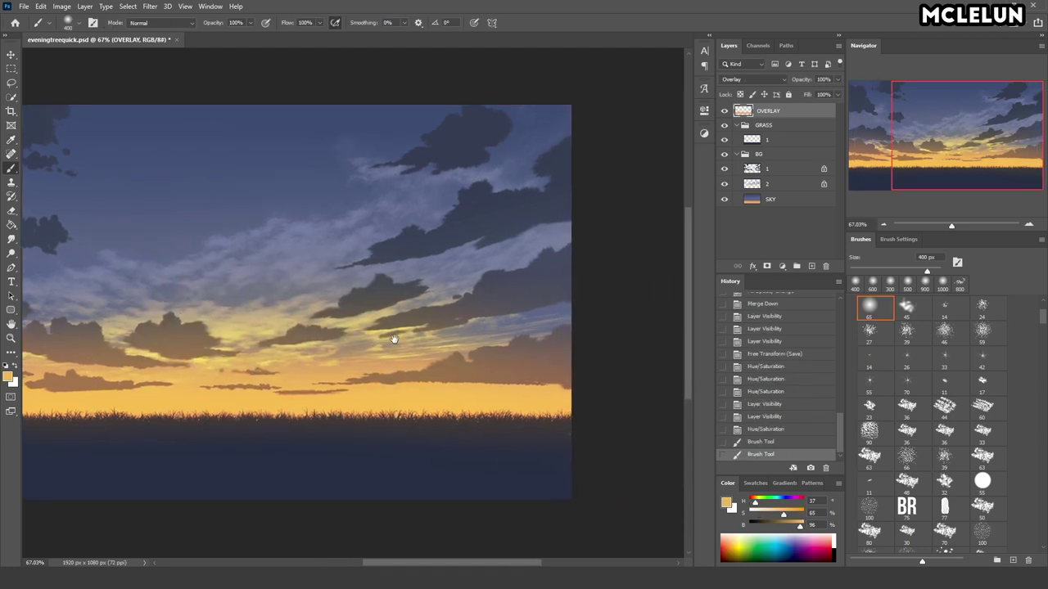
{"action": "left_click_drag", "start_coordinate": [376, 295], "coordinate": [611, 440]}
- Erase excess orange from the clouds, repaint near the horizon, and save
{"action": "key", "text": "e"}
{"action": "left_click_drag", "start_coordinate": [576, 351], "coordinate": [581, 362]}
{"action": "mouse_move", "coordinate": [334, 256]}
{"action": "left_mouse_down"}
{"action": "mouse_move", "coordinate": [591, 233]}
{"action": "mouse_move", "coordinate": [581, 228]}
{"action": "left_mouse_up"}
{"action": "key", "text": "b"}
{"action": "left_click_drag", "start_coordinate": [608, 351], "coordinate": [456, 311]}
{"action": "key", "text": "ctrl+s"}
- Add a HORIZON layer above SKY and set a smaller pale-yellow brush
{"action": "left_click", "coordinate": [769, 201]}
{"action": "left_click", "coordinate": [811, 266]}
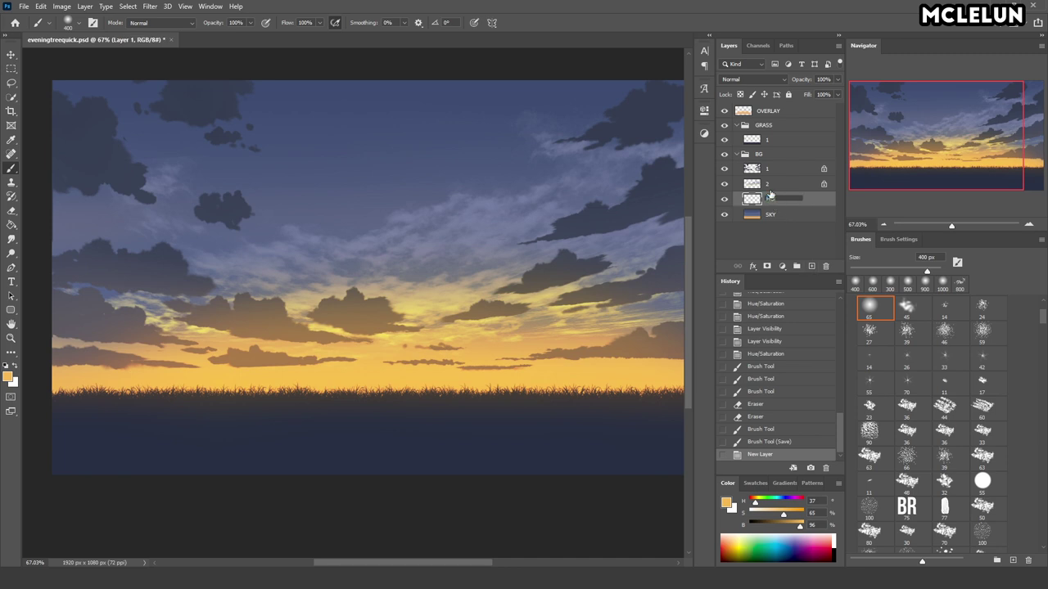
{"action": "type", "text": "HORIZON"}
{"action": "key", "text": "Return"}
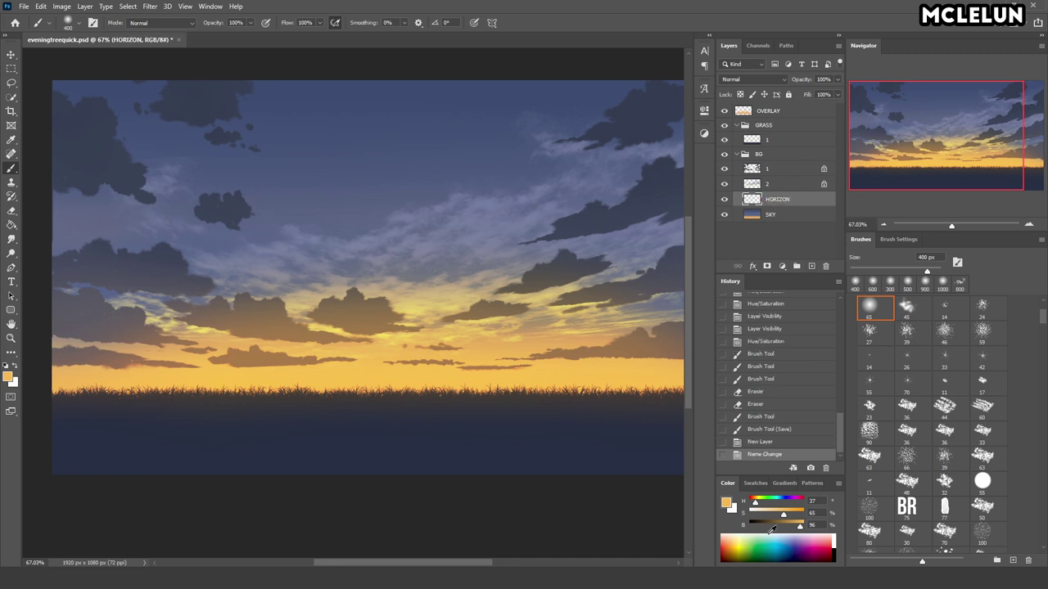
{"action": "left_click_drag", "start_coordinate": [760, 501], "coordinate": [755, 502]}
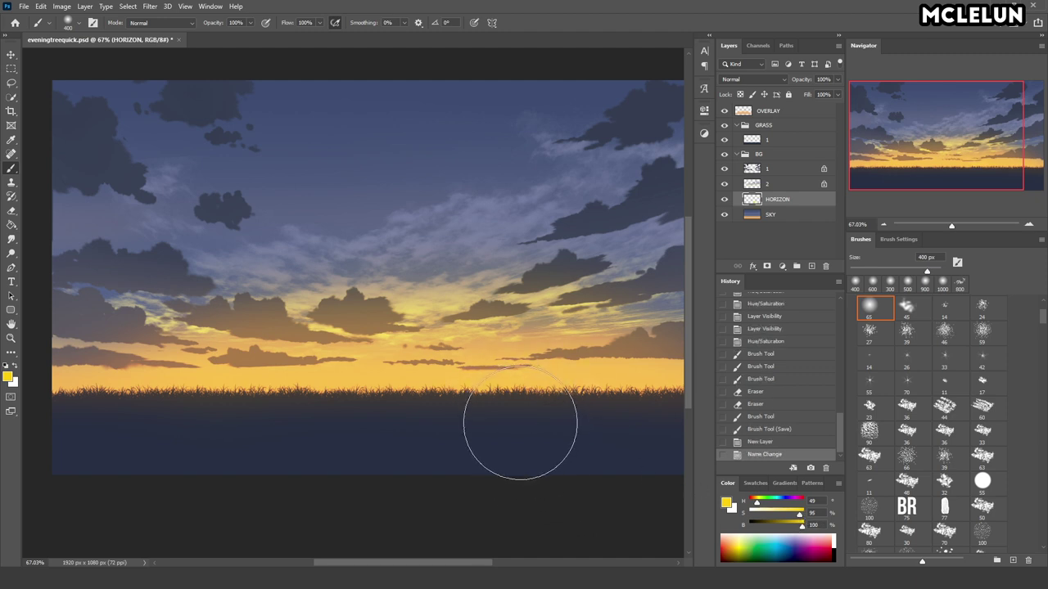
{"action": "key", "text": "bracketleft"}
{"action": "key", "text": "bracketleft"}
{"action": "key", "text": "bracketleft"}
{"action": "left_click_drag", "start_coordinate": [778, 515], "coordinate": [784, 515]}
- Paint a bright pale-yellow glow along the horizon and grass line
{"action": "left_click_drag", "start_coordinate": [486, 415], "coordinate": [466, 402]}
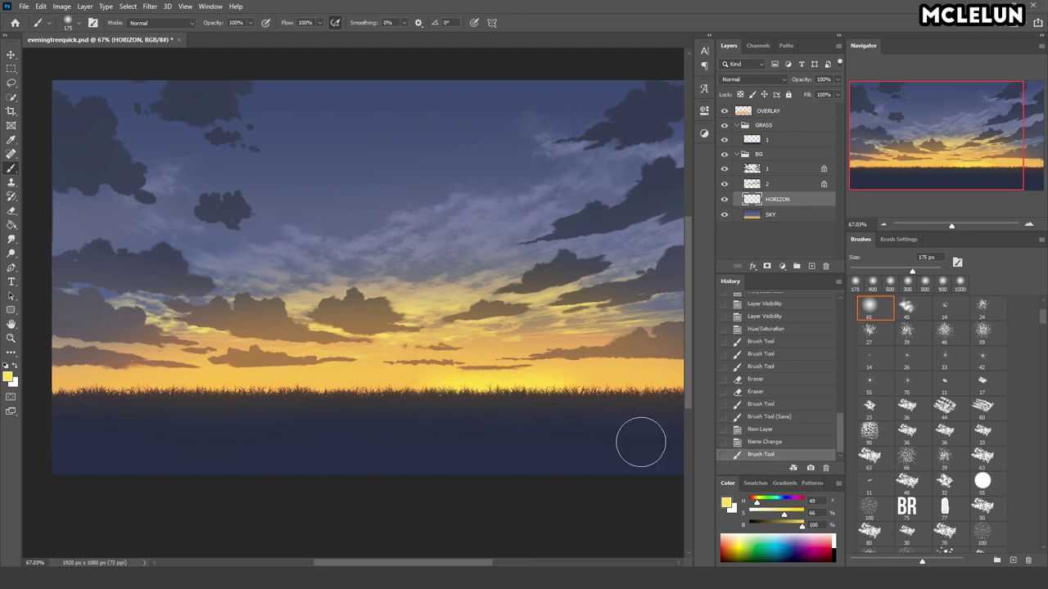
{"action": "left_click_drag", "start_coordinate": [424, 402], "coordinate": [409, 399]}
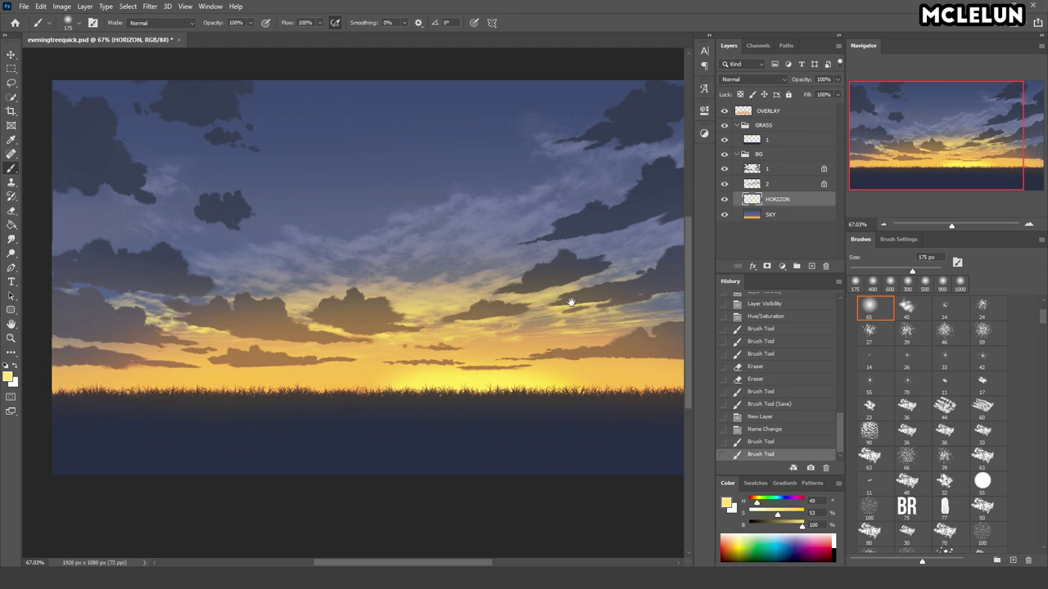
{"action": "left_click_drag", "start_coordinate": [571, 303], "coordinate": [540, 273]}
{"action": "left_click_drag", "start_coordinate": [662, 369], "coordinate": [173, 374]}
{"action": "mouse_move", "coordinate": [363, 364]}
{"action": "left_mouse_down"}
{"action": "mouse_move", "coordinate": [355, 351]}
{"action": "mouse_move", "coordinate": [410, 362]}
{"action": "left_mouse_up"}
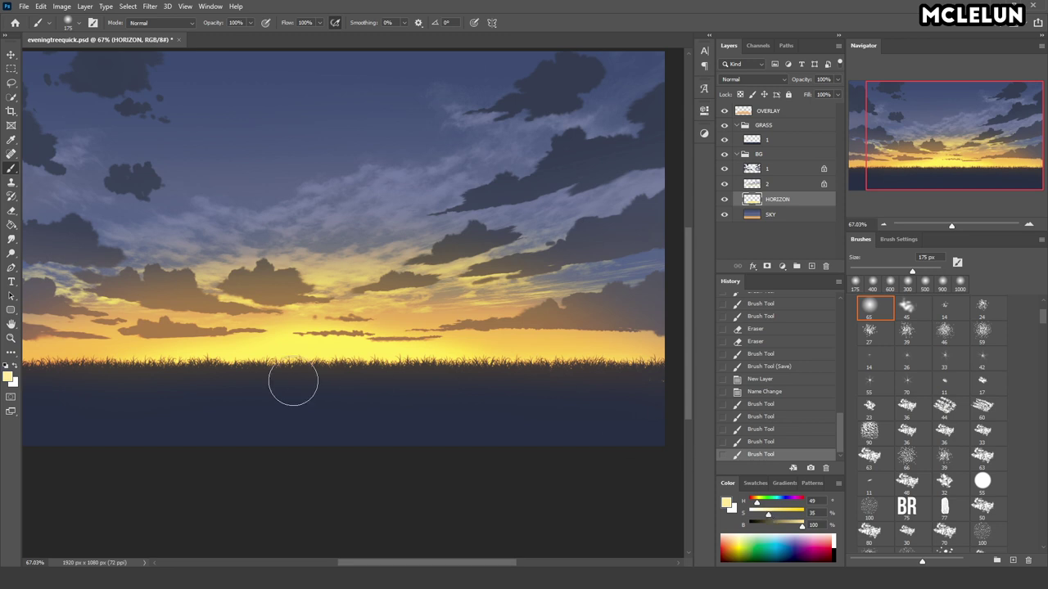
{"action": "mouse_move", "coordinate": [293, 382]}
{"action": "left_mouse_down"}
{"action": "mouse_move", "coordinate": [316, 363]}
{"action": "mouse_move", "coordinate": [580, 379]}
{"action": "mouse_move", "coordinate": [478, 352]}
{"action": "left_mouse_up"}
- Adjust the glow colour's hue and saturation and repaint the horizon glow
{"action": "left_click", "coordinate": [402, 345], "text": "alt"}
{"action": "left_click_drag", "start_coordinate": [376, 340], "coordinate": [148, 376]}
{"action": "left_click", "coordinate": [339, 346], "text": "alt"}
{"action": "left_click_drag", "start_coordinate": [339, 346], "coordinate": [56, 407]}
{"action": "left_click", "coordinate": [377, 344], "text": "alt"}
{"action": "left_click_drag", "start_coordinate": [361, 346], "coordinate": [320, 355]}
{"action": "left_click", "coordinate": [396, 352], "text": "alt"}
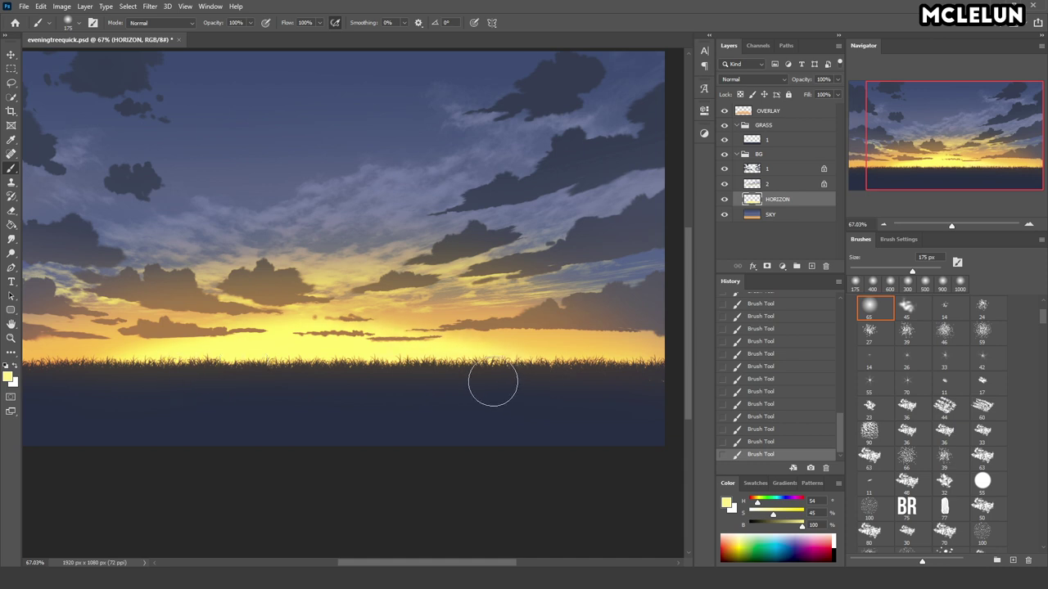
- Paint more pale-yellow horizon glow with OVERLAY hidden, then reselect OVERLAY
{"action": "left_click_drag", "start_coordinate": [773, 514], "coordinate": [764, 514]}
{"action": "left_click", "coordinate": [530, 347], "text": "alt"}
{"action": "left_click", "coordinate": [450, 344], "text": "alt"}
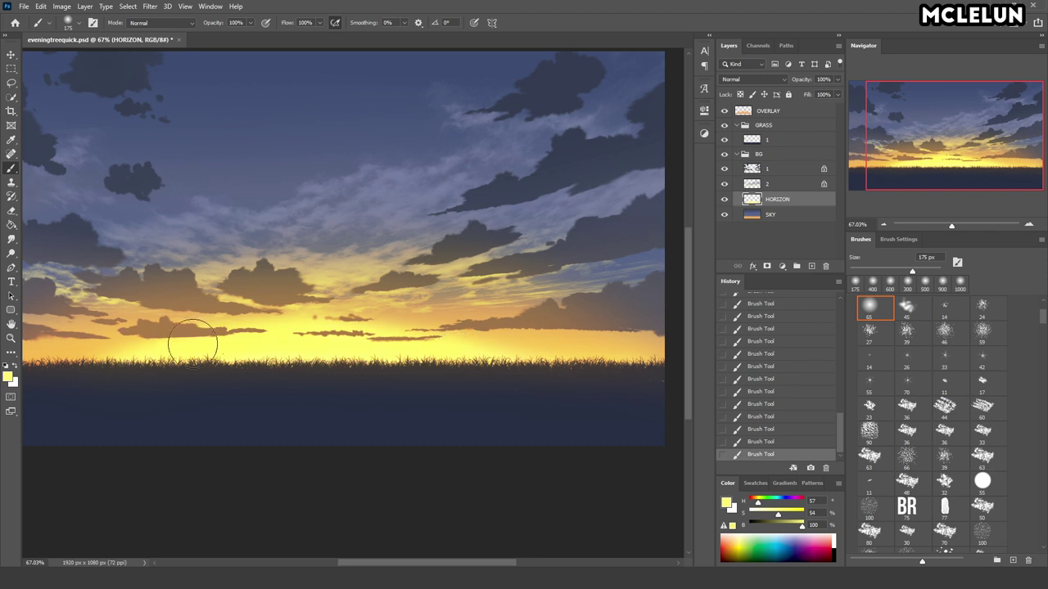
{"action": "left_click", "coordinate": [723, 110]}
{"action": "mouse_move", "coordinate": [328, 342]}
{"action": "left_mouse_down"}
{"action": "mouse_move", "coordinate": [486, 346]}
{"action": "mouse_move", "coordinate": [343, 321]}
{"action": "mouse_move", "coordinate": [140, 331]}
{"action": "mouse_move", "coordinate": [49, 323]}
{"action": "left_mouse_up"}
{"action": "left_click", "coordinate": [529, 355], "text": "alt"}
{"action": "left_click", "coordinate": [724, 110]}
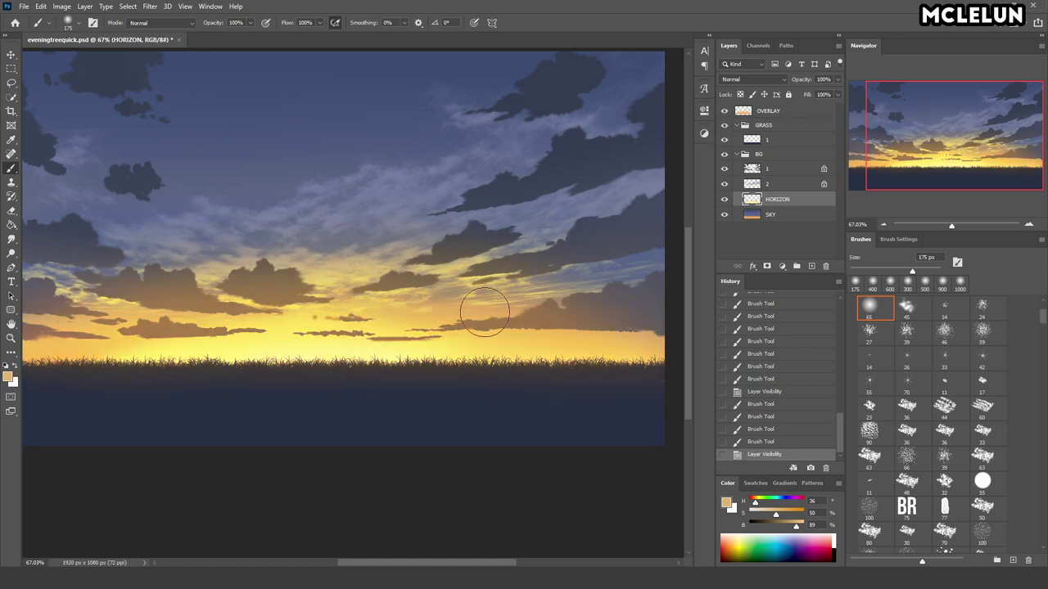
{"action": "left_click", "coordinate": [773, 112]}
- Add a GLOW layer above OVERLAY, paint horizon glow, set it to Linear Dodge (Add)
{"action": "key", "text": "ctrl+shift+alt+n"}
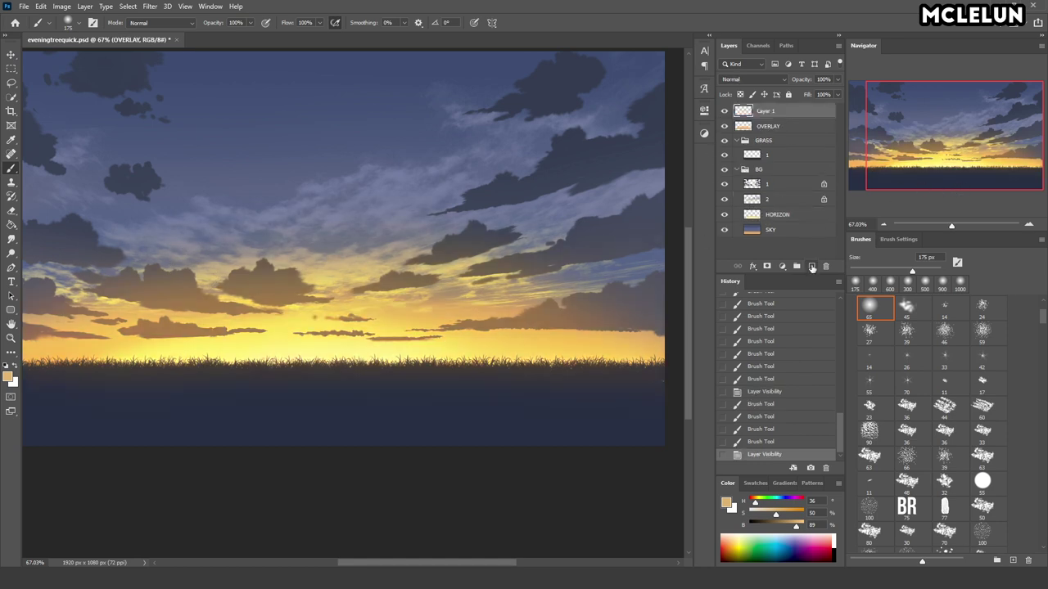
{"action": "type", "text": "GLOW"}
{"action": "key", "text": "Return"}
{"action": "left_click_drag", "start_coordinate": [280, 347], "coordinate": [442, 356]}
{"action": "left_click_drag", "start_coordinate": [323, 351], "coordinate": [474, 360]}
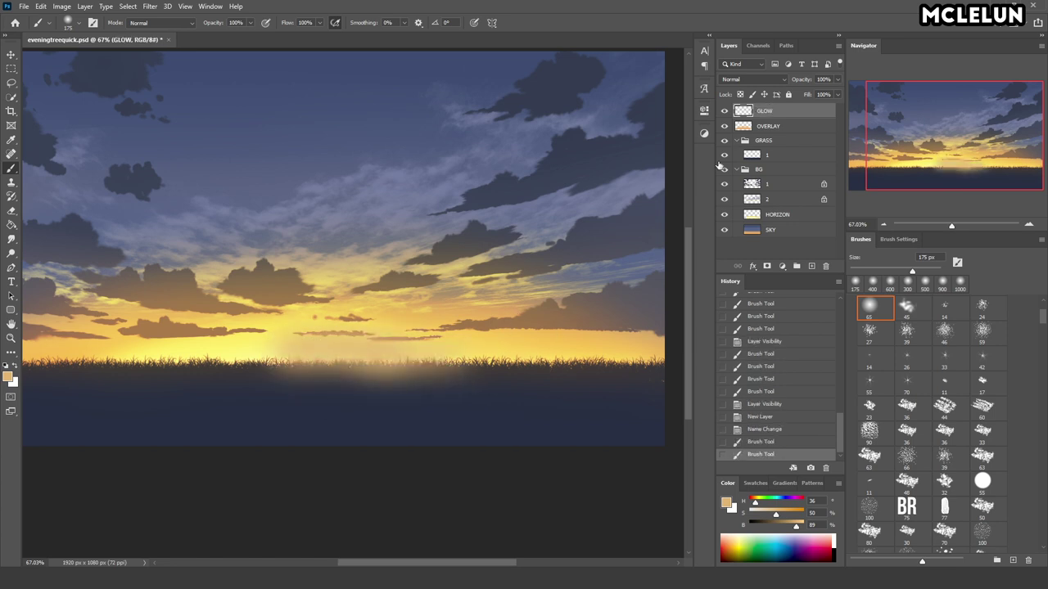
{"action": "left_click", "coordinate": [751, 80]}
{"action": "left_click", "coordinate": [765, 187]}
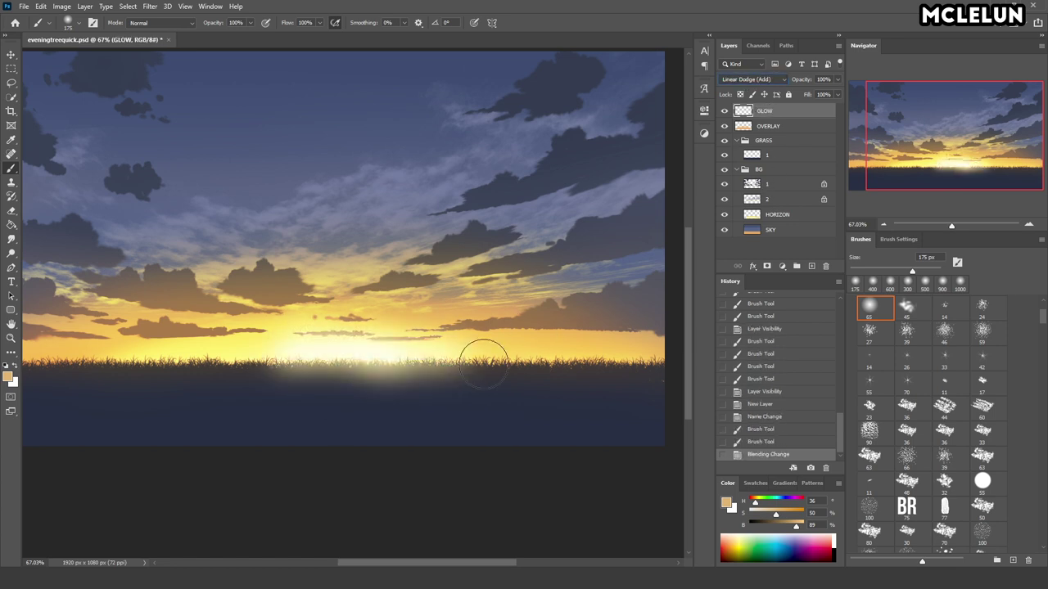
- Undo glow below the horizon and paint brighter yellow-orange glow strokes along it
{"action": "left_click_drag", "start_coordinate": [467, 385], "coordinate": [175, 384]}
{"action": "key", "text": "e"}
{"action": "key", "text": "ctrl+z"}
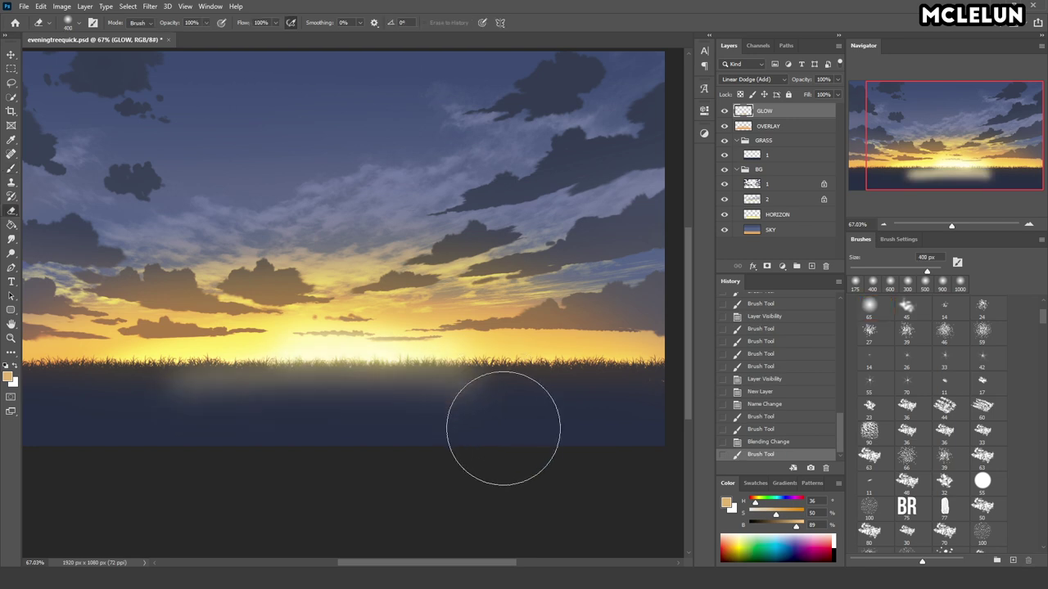
{"action": "key", "text": "b"}
{"action": "left_click", "coordinate": [444, 344], "text": "alt"}
{"action": "left_click_drag", "start_coordinate": [444, 344], "coordinate": [243, 350]}
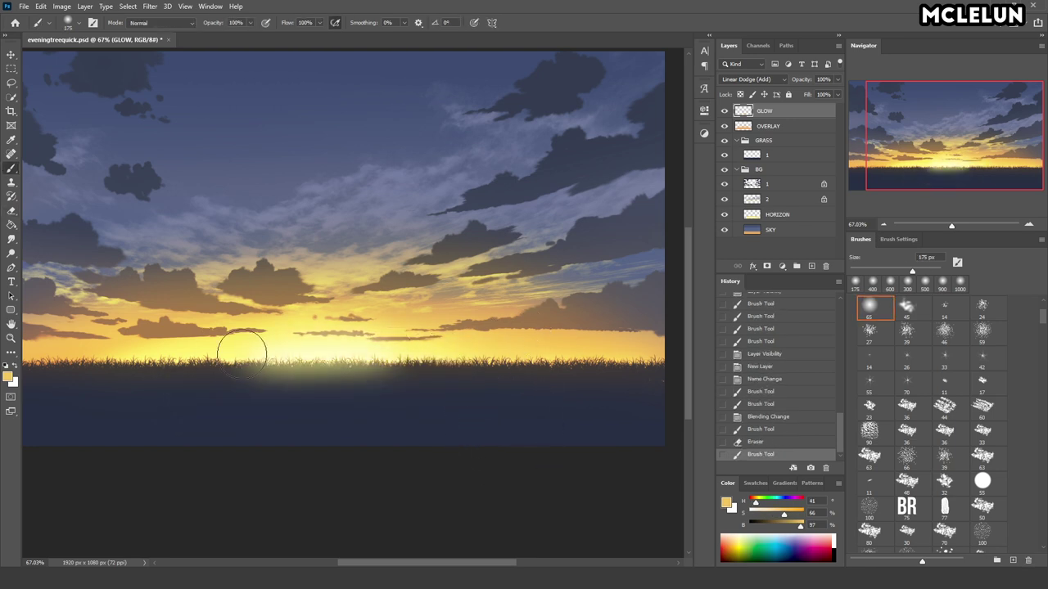
{"action": "key", "text": "bracketright"}
{"action": "key", "text": "bracketright"}
{"action": "key", "text": "bracketright"}
{"action": "key", "text": "bracketright"}
{"action": "key", "text": "bracketright"}
{"action": "mouse_move", "coordinate": [367, 330]}
{"action": "left_mouse_down"}
{"action": "mouse_move", "coordinate": [515, 316]}
{"action": "mouse_move", "coordinate": [568, 339]}
{"action": "left_mouse_up"}
- Erase excess glow above and below the horizon
{"action": "key", "text": "e"}
{"action": "mouse_move", "coordinate": [246, 372]}
{"action": "left_mouse_down"}
{"action": "mouse_move", "coordinate": [456, 316]}
{"action": "mouse_move", "coordinate": [538, 328]}
{"action": "left_mouse_up"}
{"action": "key", "text": "b"}
{"action": "key", "text": "e"}
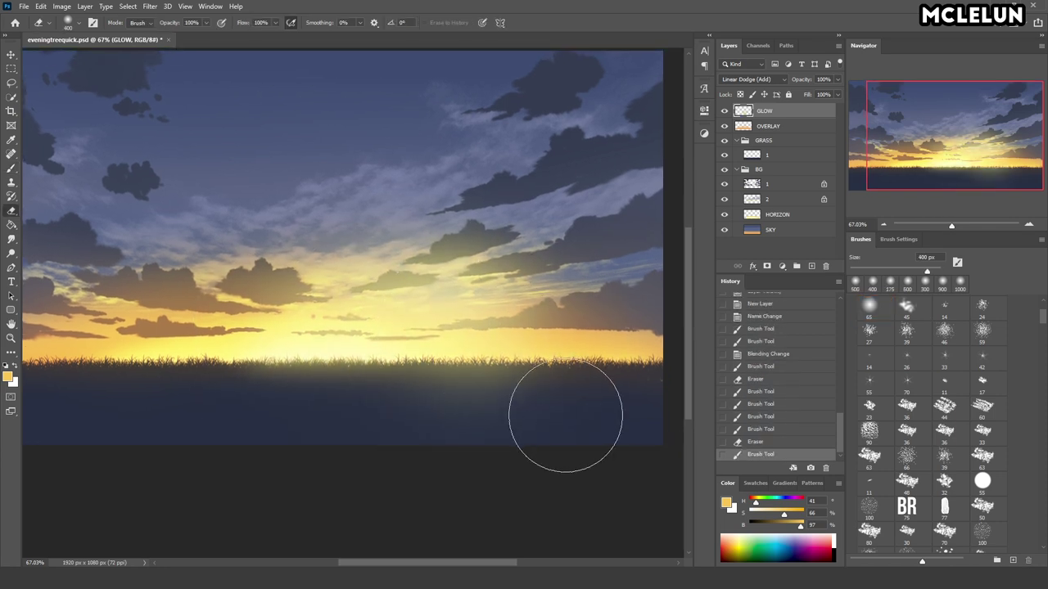
{"action": "left_click_drag", "start_coordinate": [565, 416], "coordinate": [623, 402]}
{"action": "mouse_move", "coordinate": [409, 321]}
{"action": "left_mouse_down"}
{"action": "mouse_move", "coordinate": [445, 297]}
{"action": "mouse_move", "coordinate": [374, 298]}
{"action": "mouse_move", "coordinate": [458, 311]}
{"action": "left_mouse_up"}
{"action": "key", "text": "b"}
{"action": "key", "text": "e"}
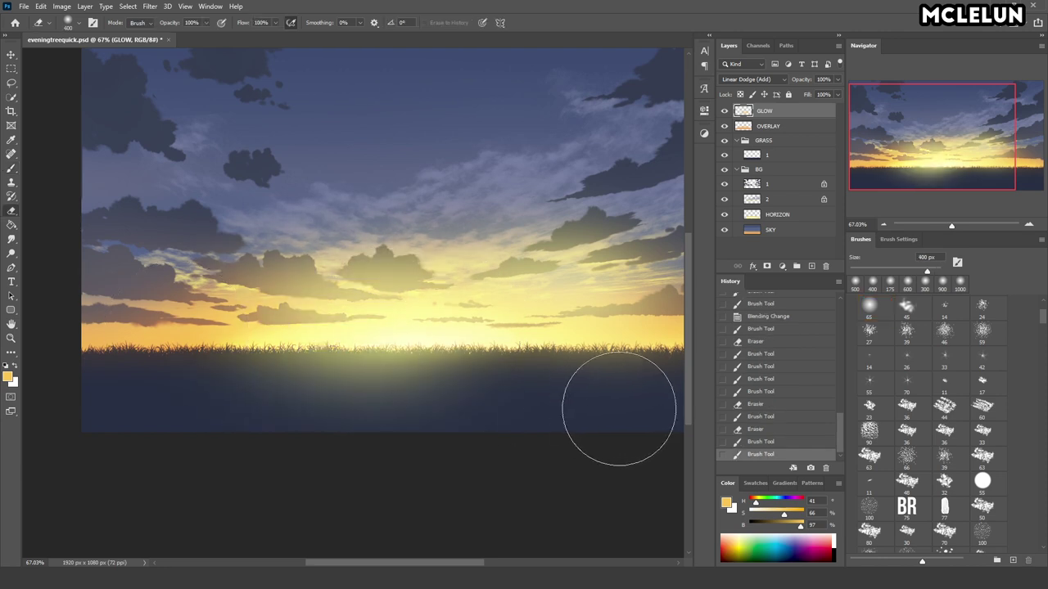
{"action": "left_click_drag", "start_coordinate": [619, 408], "coordinate": [619, 409]}
- Add smaller glow strokes near the horizon and erase glow over the right clouds
{"action": "key", "text": "b"}
{"action": "key", "text": "["}
{"action": "key", "text": "["}
{"action": "key", "text": "["}
{"action": "left_click_drag", "start_coordinate": [527, 319], "coordinate": [458, 315]}
{"action": "key", "text": "e"}
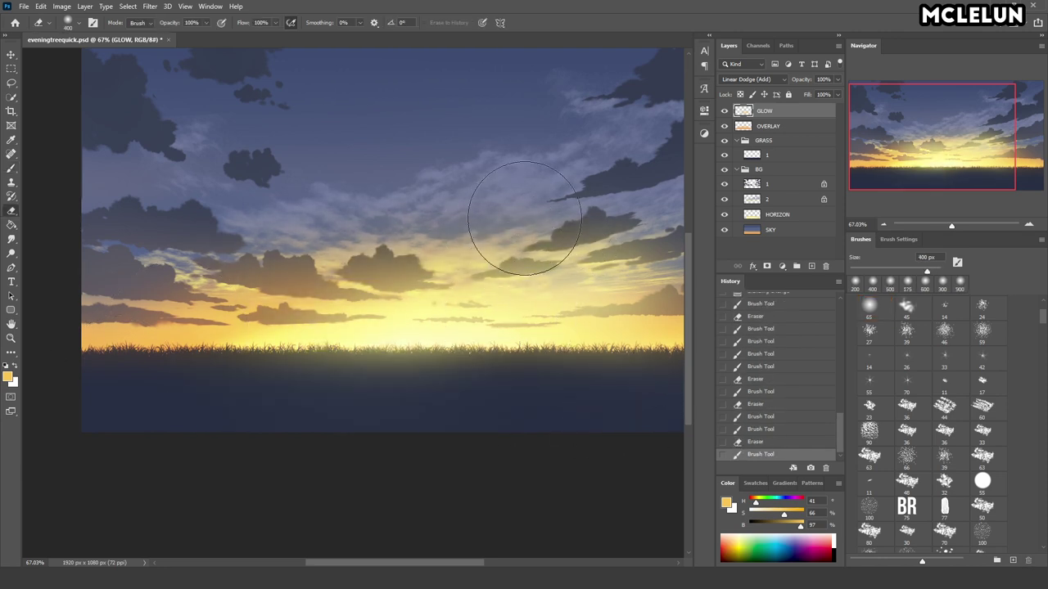
{"action": "left_click_drag", "start_coordinate": [525, 218], "coordinate": [615, 239]}
{"action": "left_click_drag", "start_coordinate": [951, 227], "coordinate": [949, 225]}
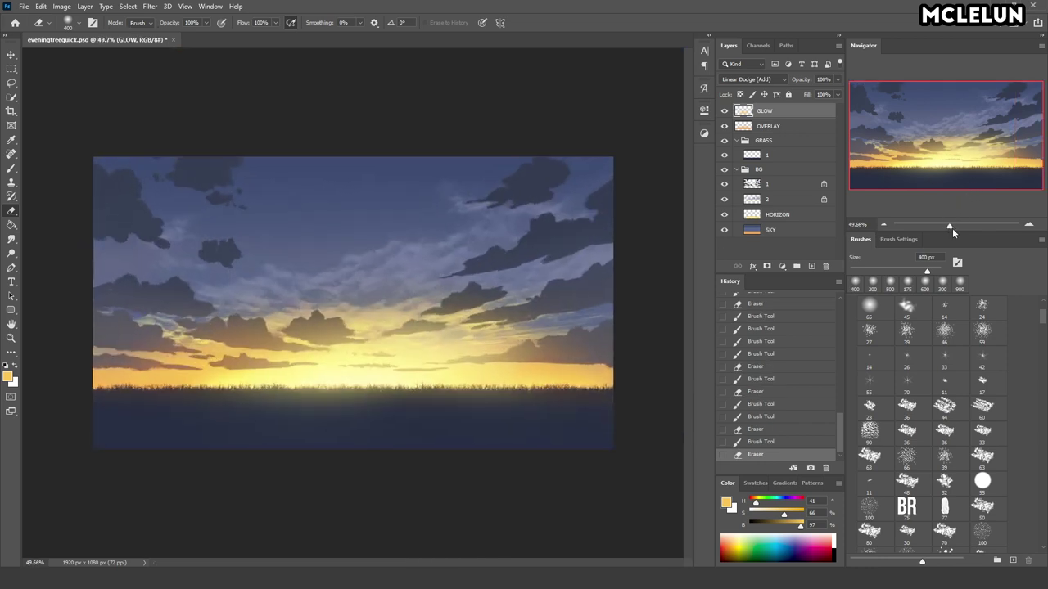
{"action": "key", "text": "b"}
{"action": "key", "text": "bracketleft"}
{"action": "key", "text": "bracketleft"}
{"action": "key", "text": "bracketleft"}
{"action": "mouse_move", "coordinate": [332, 374]}
{"action": "left_mouse_down"}
{"action": "mouse_move", "coordinate": [171, 374]}
{"action": "mouse_move", "coordinate": [504, 373]}
{"action": "mouse_move", "coordinate": [205, 399]}
{"action": "left_mouse_up"}
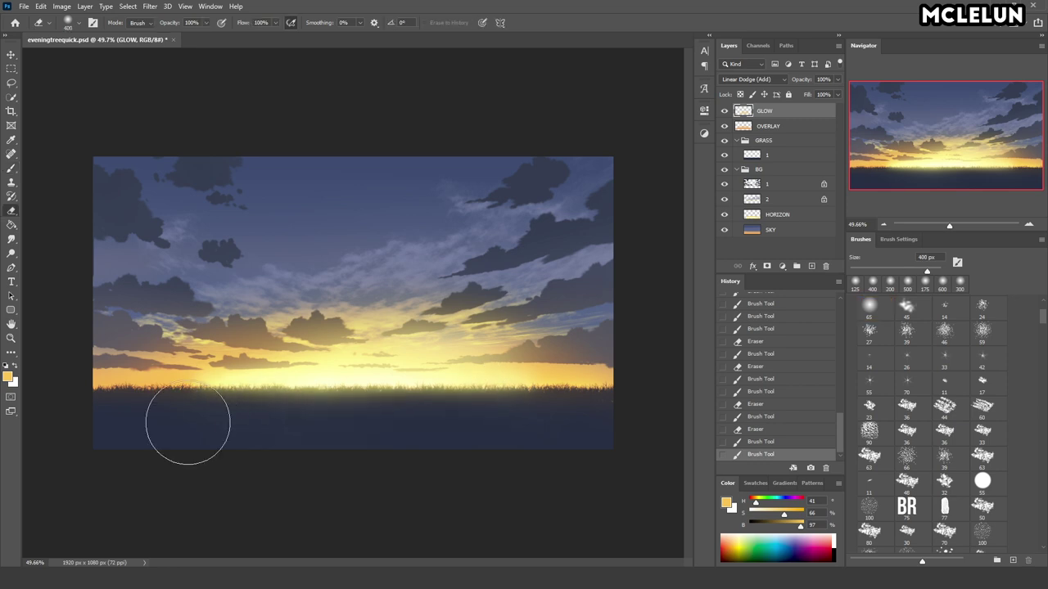
- Erase stray glow below the grass, repaint the horizon glow, and save
{"action": "key", "text": "e"}
{"action": "left_click_drag", "start_coordinate": [439, 339], "coordinate": [205, 350]}
{"action": "mouse_move", "coordinate": [278, 341]}
{"action": "left_mouse_down"}
{"action": "mouse_move", "coordinate": [498, 351]}
{"action": "mouse_move", "coordinate": [114, 370]}
{"action": "mouse_move", "coordinate": [245, 402]}
{"action": "left_mouse_up"}
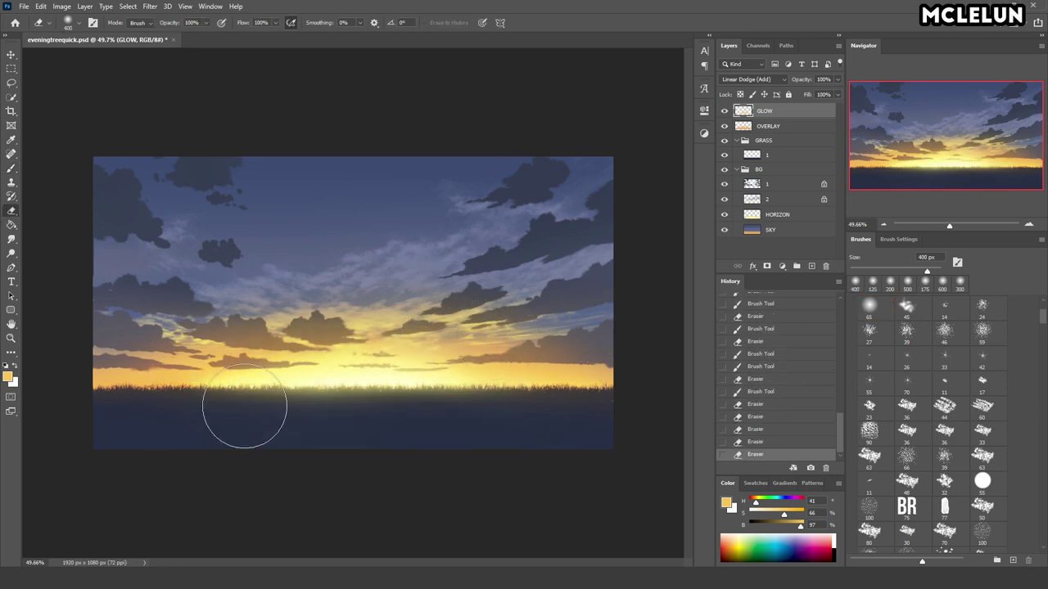
{"action": "key", "text": "b"}
{"action": "mouse_move", "coordinate": [327, 379]}
{"action": "left_mouse_down"}
{"action": "mouse_move", "coordinate": [228, 378]}
{"action": "mouse_move", "coordinate": [339, 374]}
{"action": "mouse_move", "coordinate": [507, 393]}
{"action": "left_mouse_up"}
{"action": "left_click", "coordinate": [534, 401]}
{"action": "key", "text": "ctrl+s"}
{"action": "left_click_drag", "start_coordinate": [948, 224], "coordinate": [954, 228]}
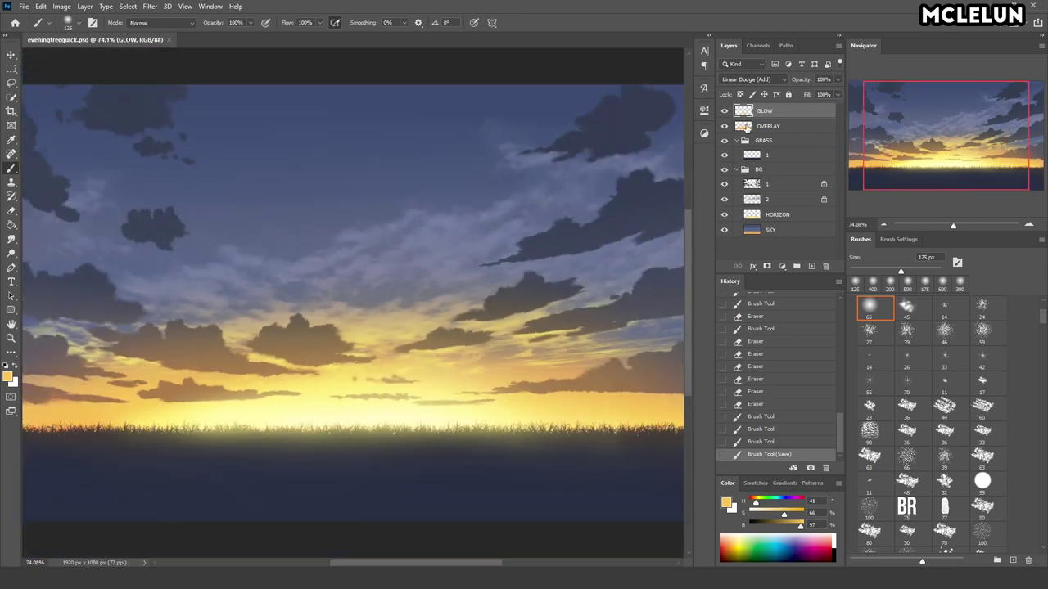
- Hide GLOW, select cloud layer 1, and try an orange stroke, then undo it
{"action": "left_click", "coordinate": [725, 127]}
{"action": "left_click", "coordinate": [775, 216]}
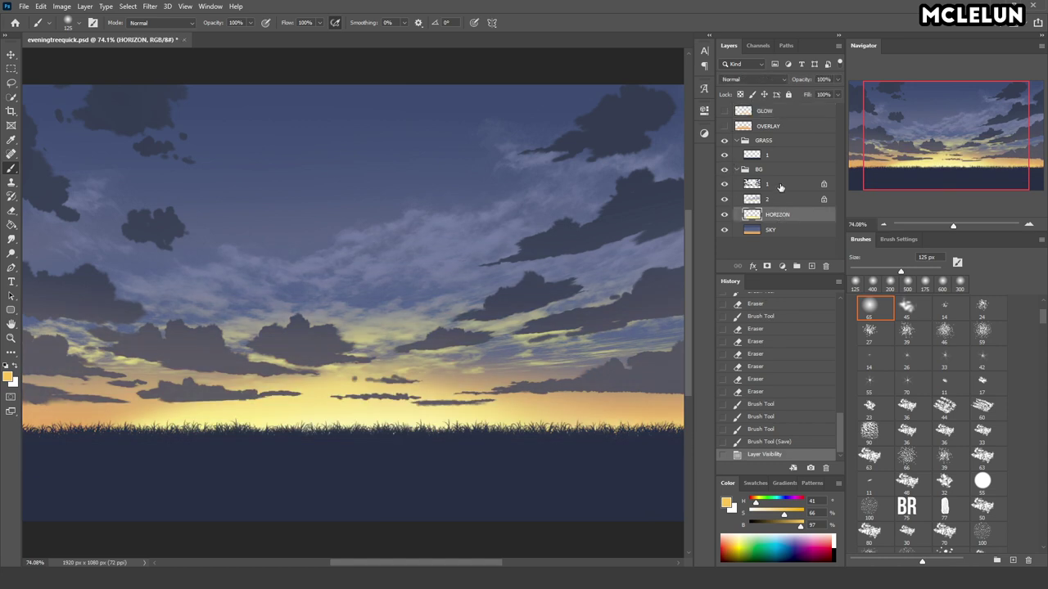
{"action": "left_click", "coordinate": [773, 184]}
{"action": "left_click", "coordinate": [618, 400], "text": "alt"}
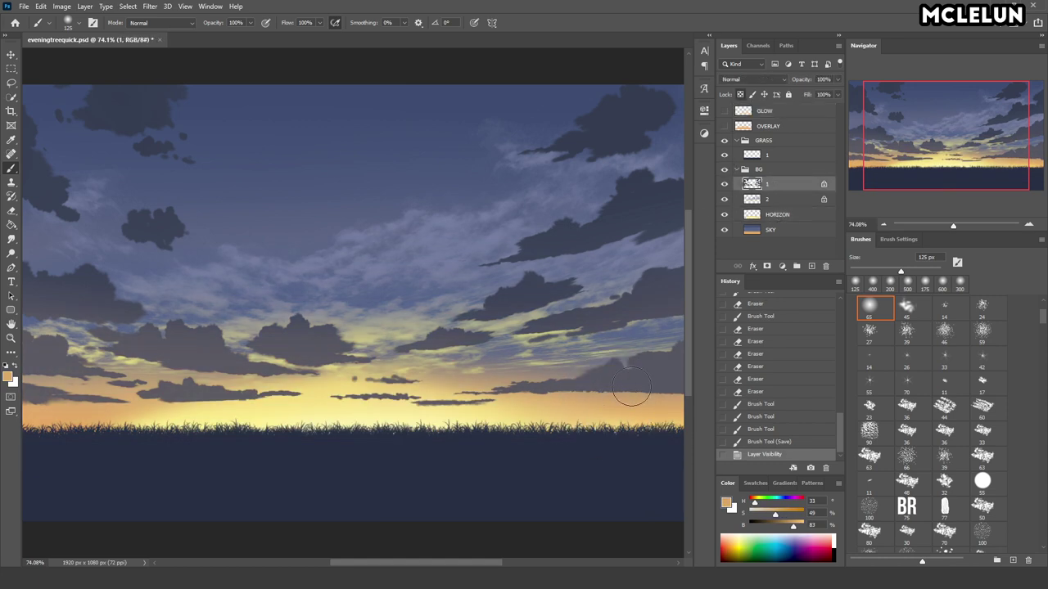
{"action": "left_click", "coordinate": [723, 110]}
{"action": "mouse_move", "coordinate": [554, 367]}
{"action": "left_mouse_down"}
{"action": "mouse_move", "coordinate": [502, 398]}
{"action": "mouse_move", "coordinate": [613, 311]}
{"action": "mouse_move", "coordinate": [500, 292]}
{"action": "left_mouse_up"}
{"action": "key", "text": "ctrl+z"}
- Add a layer clipped to cloud layer 1 and paint sampled brown with a 300 px brush
{"action": "left_click", "coordinate": [810, 266]}
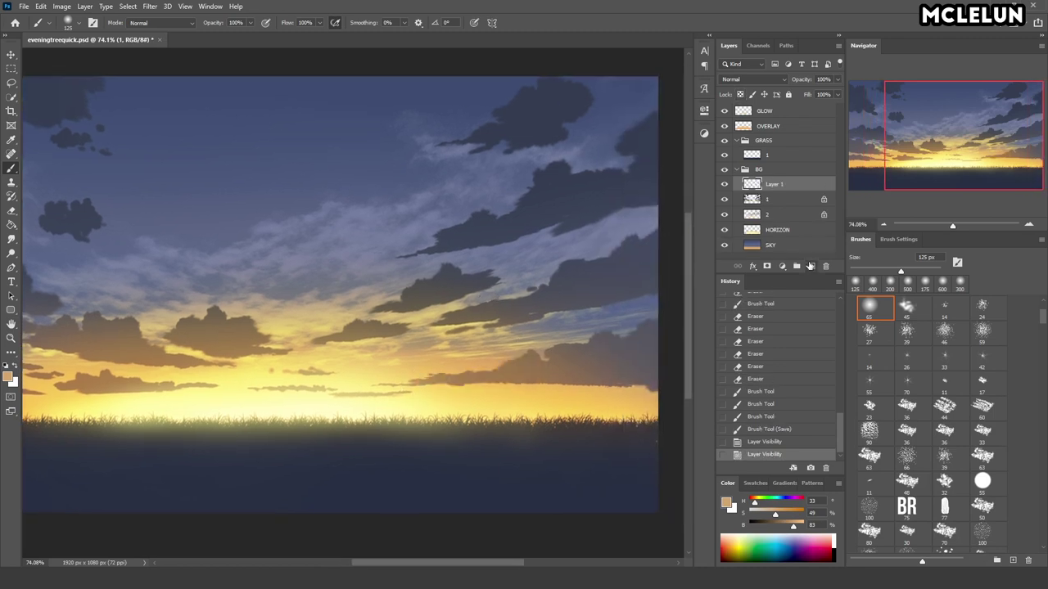
{"action": "key", "text": "ctrl+alt+g"}
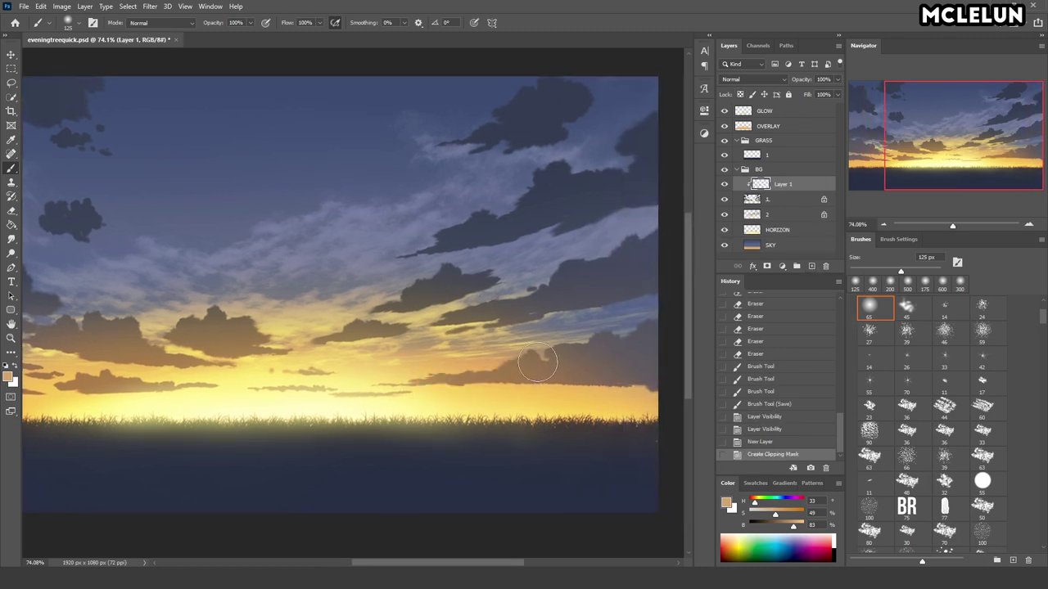
{"action": "key", "text": "bracketright"}
{"action": "key", "text": "bracketright"}
{"action": "key", "text": "bracketright"}
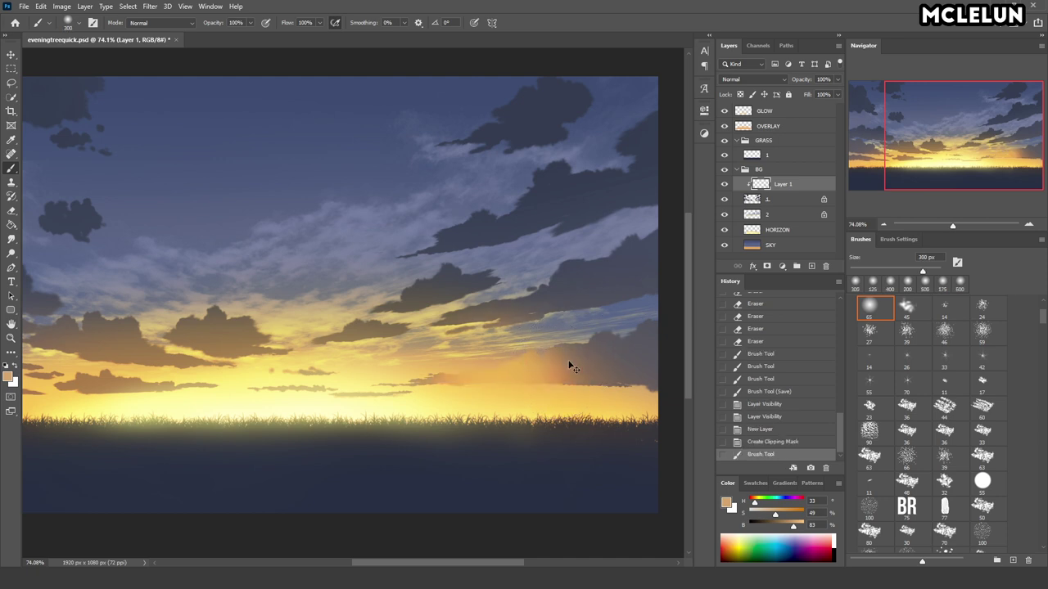
{"action": "left_click", "coordinate": [567, 364], "text": "alt"}
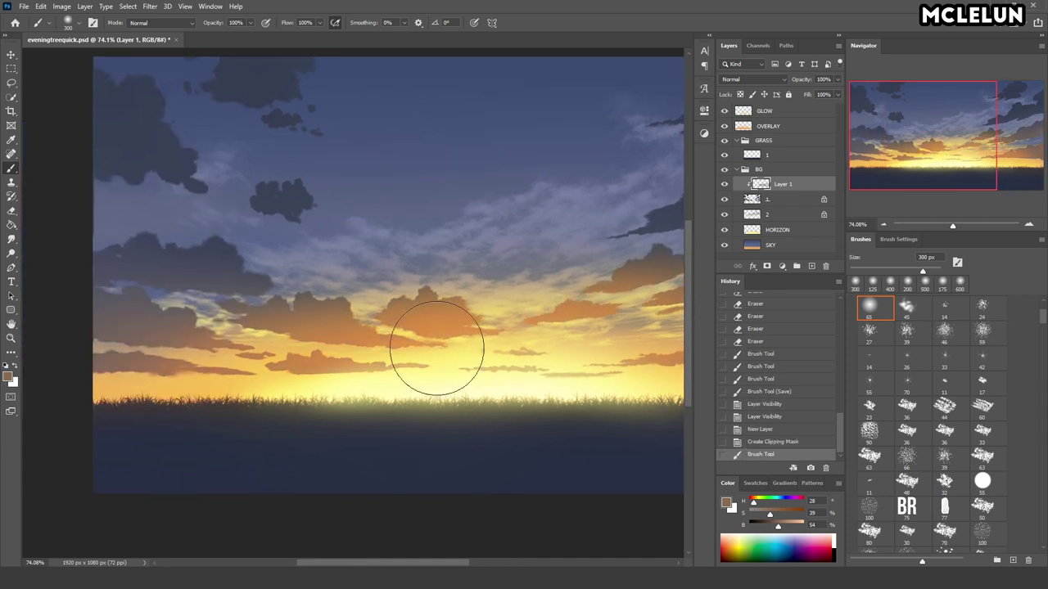
{"action": "left_click_drag", "start_coordinate": [436, 348], "coordinate": [528, 300]}
{"action": "left_click_drag", "start_coordinate": [952, 226], "coordinate": [946, 229]}
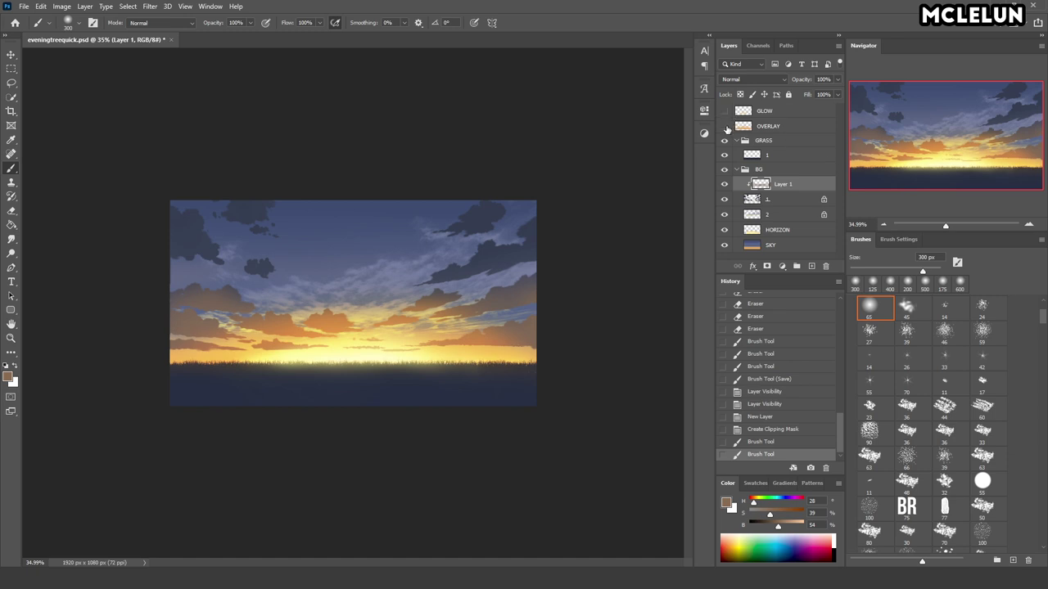
{"action": "left_click", "coordinate": [725, 127]}
{"action": "left_click_drag", "start_coordinate": [802, 80], "coordinate": [733, 74]}
- Paint sampled dark blue over the clouds at 60% opacity, then clear the layer
{"action": "left_click", "coordinate": [496, 244], "text": "alt"}
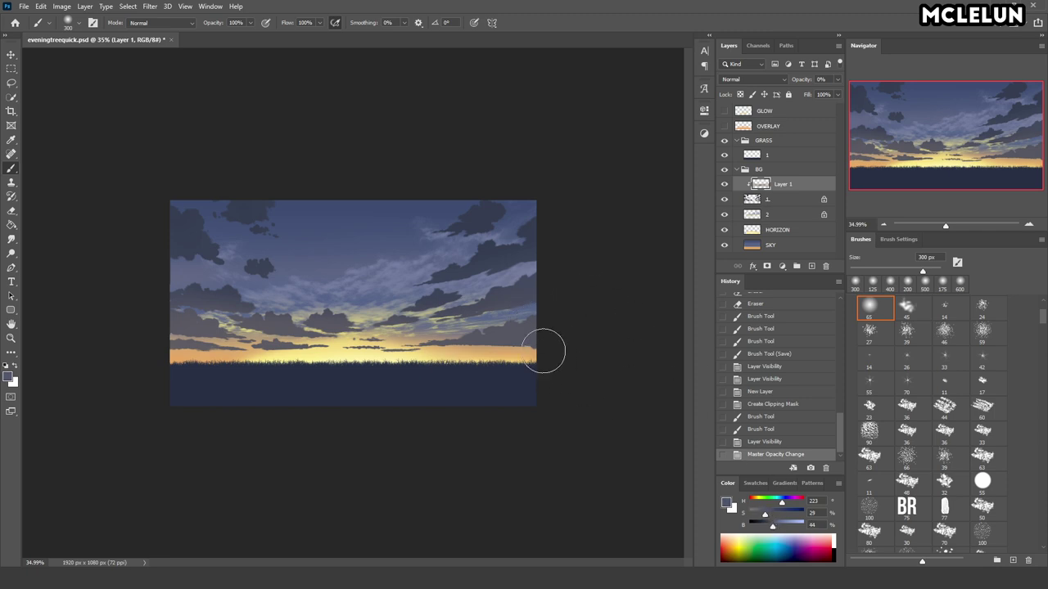
{"action": "left_click_drag", "start_coordinate": [552, 335], "coordinate": [525, 268]}
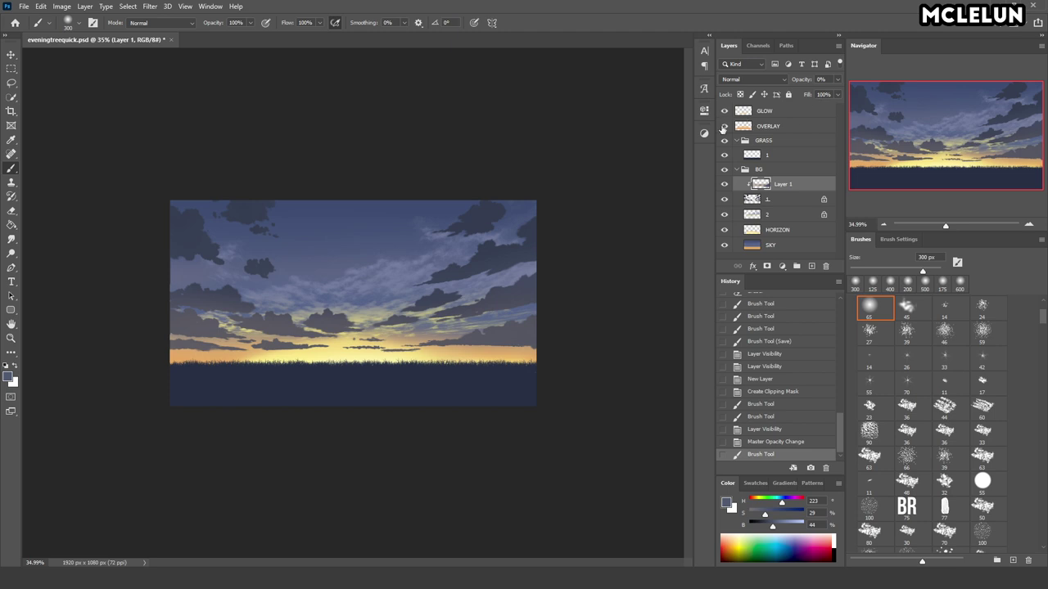
{"action": "left_click", "coordinate": [724, 127]}
{"action": "mouse_move", "coordinate": [837, 79]}
{"action": "left_mouse_down"}
{"action": "mouse_move", "coordinate": [817, 95]}
{"action": "mouse_move", "coordinate": [861, 94]}
{"action": "left_mouse_up"}
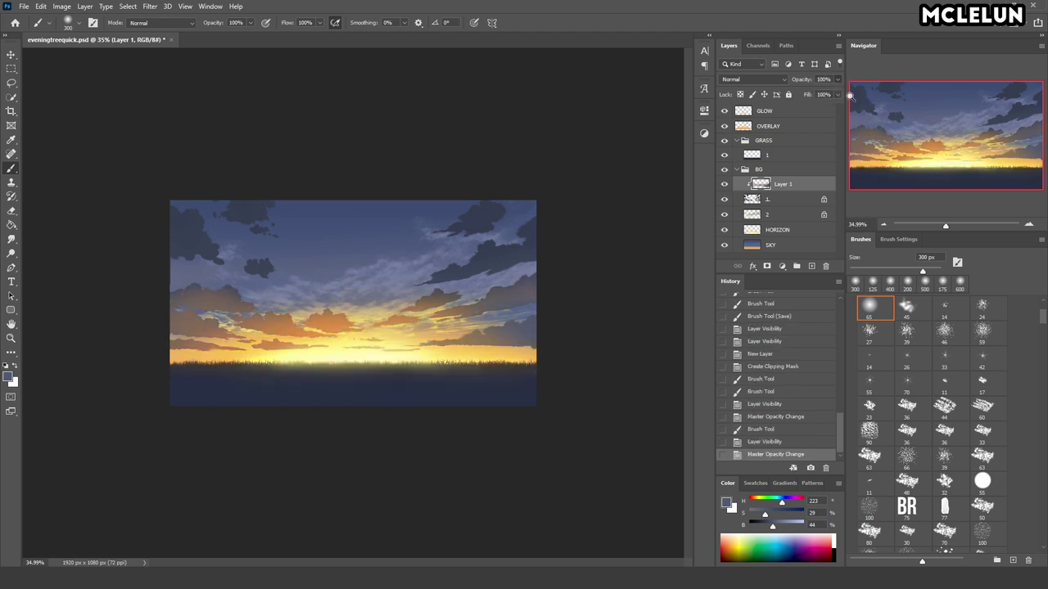
{"action": "key", "text": "ctrl+a"}
{"action": "key", "text": "Delete"}
{"action": "key", "text": "ctrl+d"}
- Try lighter glow strokes near the sun and horizon, undoing the last one
{"action": "left_click_drag", "start_coordinate": [333, 334], "coordinate": [385, 346]}
{"action": "left_click_drag", "start_coordinate": [777, 532], "coordinate": [789, 528]}
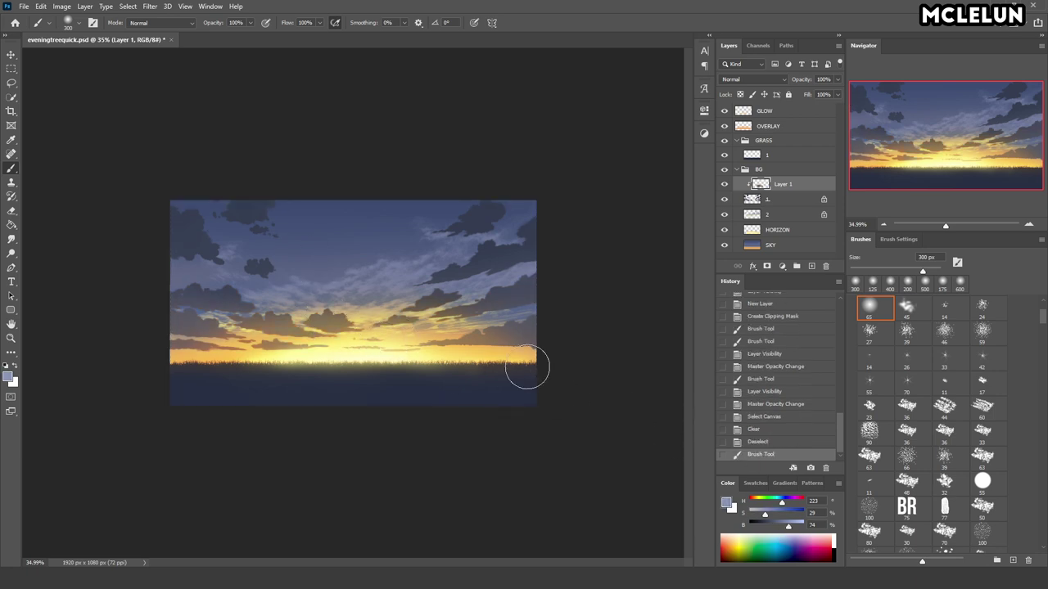
{"action": "left_click_drag", "start_coordinate": [459, 339], "coordinate": [503, 343]}
{"action": "key", "text": "ctrl+z"}
- Paint lighter sampled blue into central and left clouds, set fill to 57%, merge down
{"action": "left_click", "coordinate": [533, 224], "text": "alt"}
{"action": "left_click", "coordinate": [773, 526]}
{"action": "left_click_drag", "start_coordinate": [466, 311], "coordinate": [409, 293]}
{"action": "left_click_drag", "start_coordinate": [216, 294], "coordinate": [250, 328]}
{"action": "left_click", "coordinate": [249, 326]}
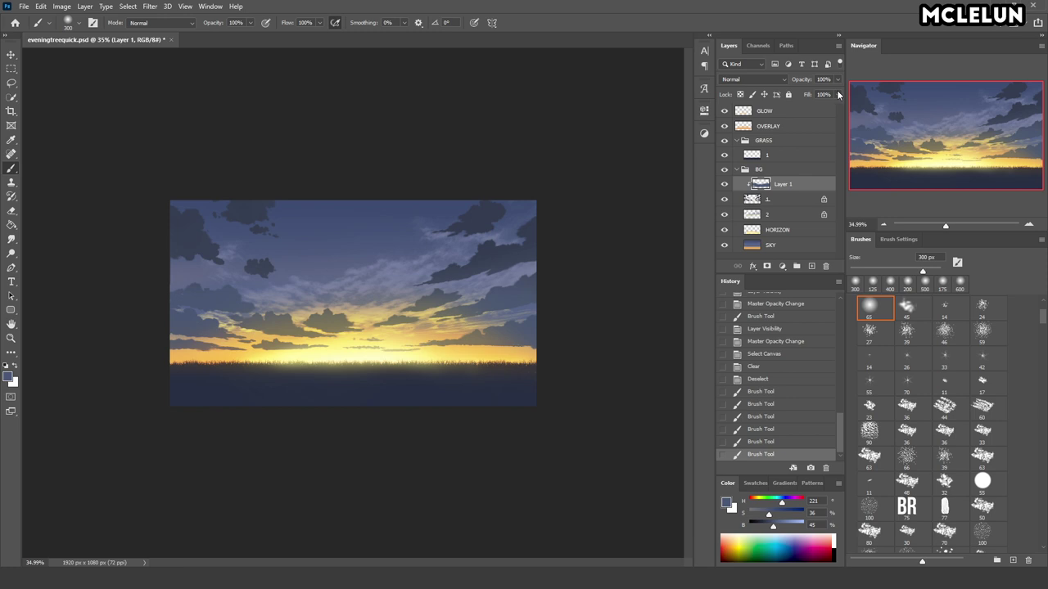
{"action": "left_click_drag", "start_coordinate": [812, 101], "coordinate": [812, 105]}
{"action": "key", "text": "ctrl+e"}
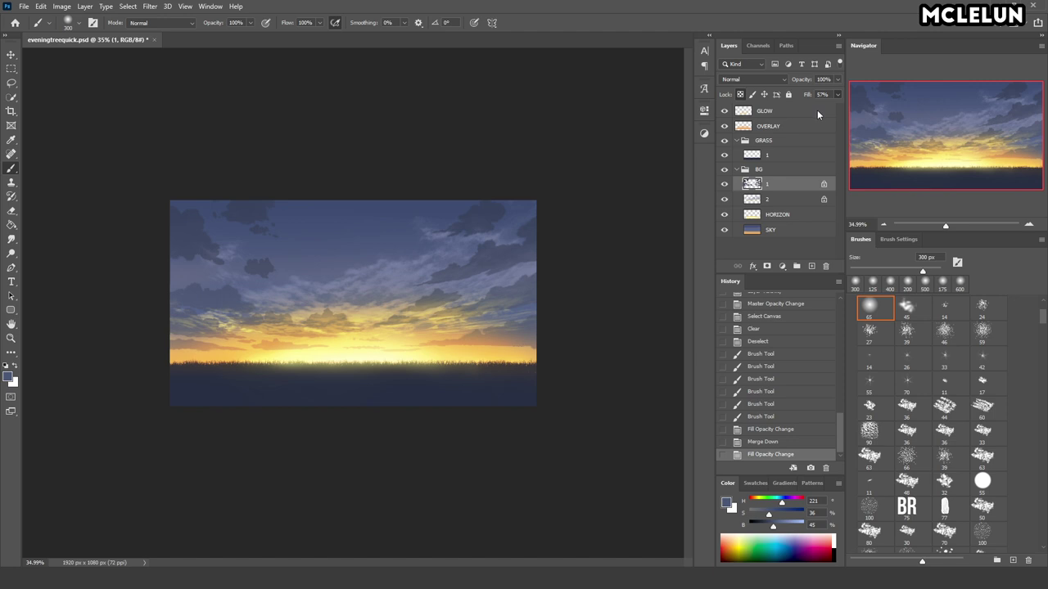
- Hide the upper layers to isolate the sky and clouds, and select the SKY layer
{"action": "left_click", "coordinate": [724, 168]}
{"action": "left_click", "coordinate": [723, 214]}
{"action": "left_click", "coordinate": [723, 168]}
{"action": "left_click", "coordinate": [724, 198]}
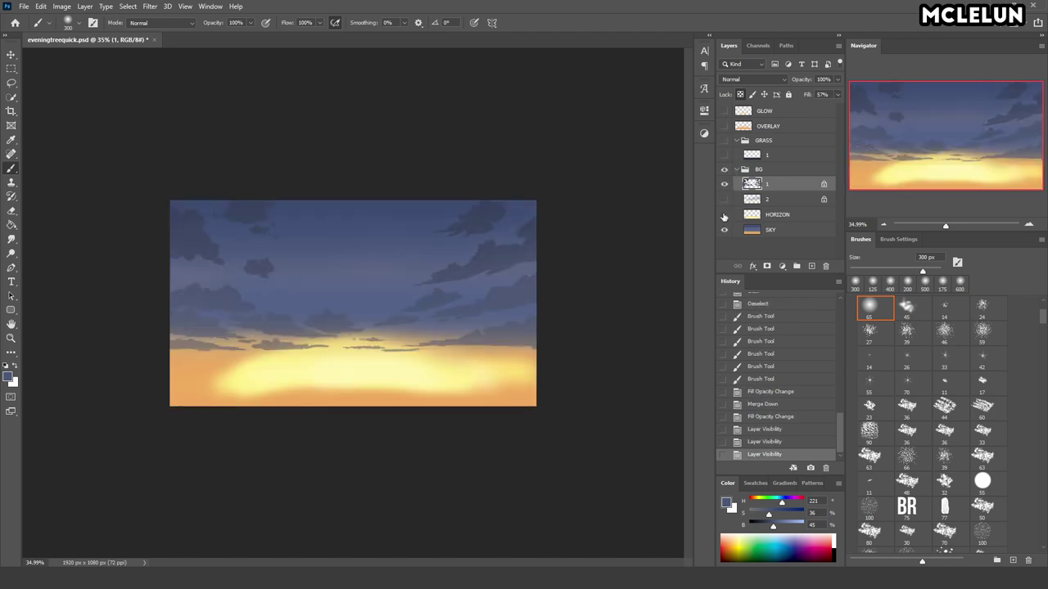
{"action": "left_click", "coordinate": [775, 234]}
{"action": "left_click", "coordinate": [359, 279], "text": "alt"}
- Duplicate SKY above cloud layer 1, restore hidden layers, and clip the copy with reduced fill
{"action": "left_click_drag", "start_coordinate": [792, 230], "coordinate": [811, 266]}
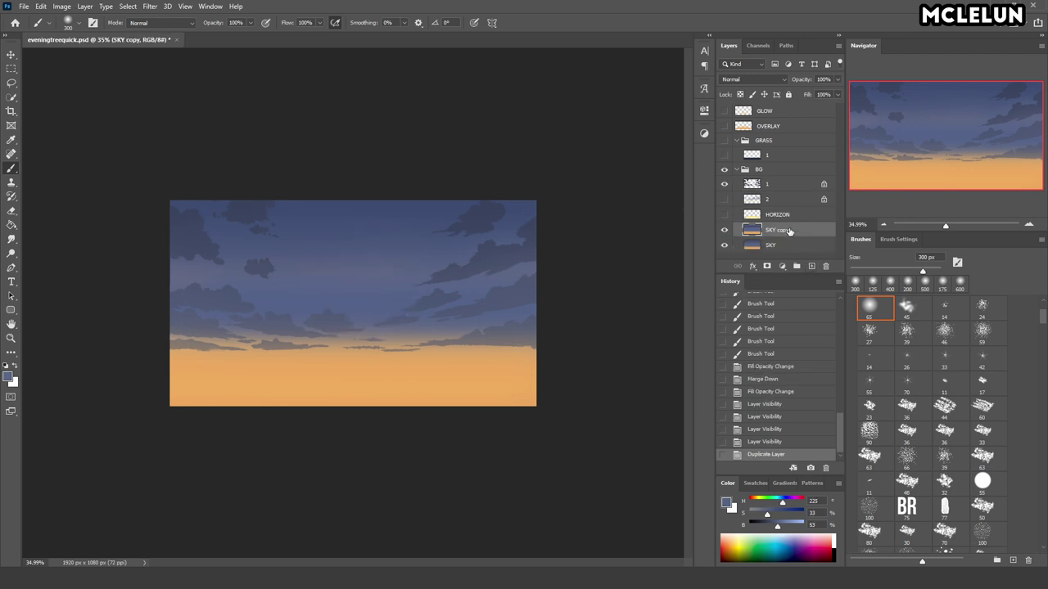
{"action": "left_click_drag", "start_coordinate": [790, 232], "coordinate": [782, 189]}
{"action": "left_click_drag", "start_coordinate": [734, 216], "coordinate": [725, 230]}
{"action": "left_click_drag", "start_coordinate": [726, 153], "coordinate": [724, 111]}
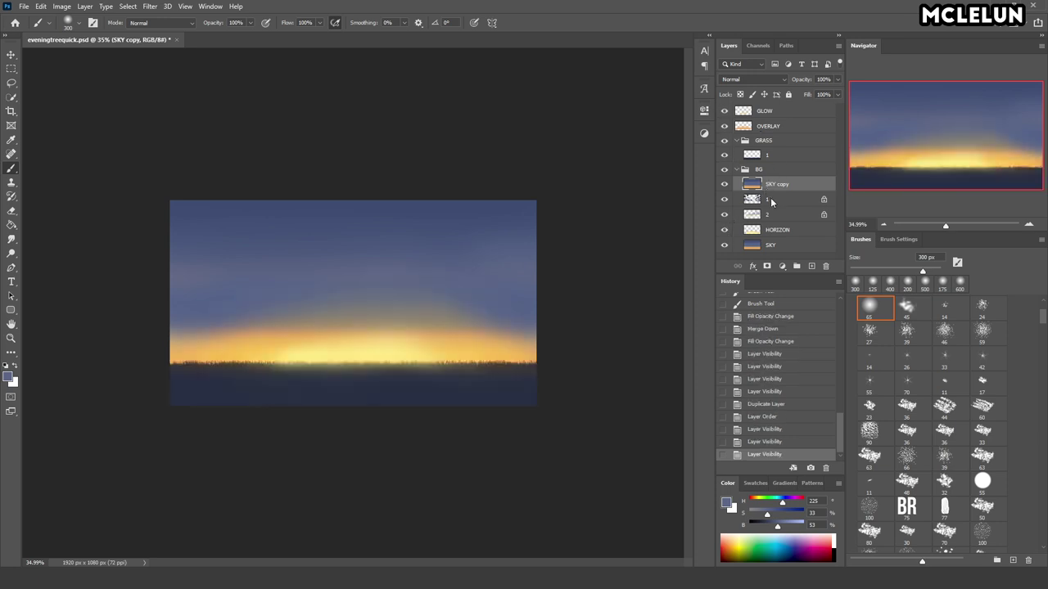
{"action": "key", "text": "ctrl+alt+g"}
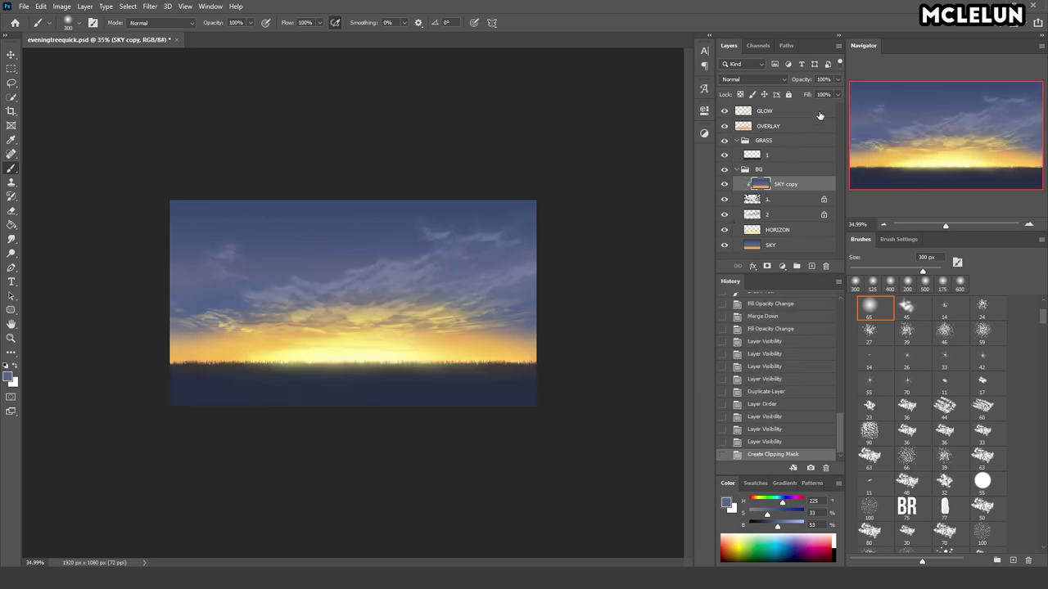
{"action": "left_click_drag", "start_coordinate": [834, 96], "coordinate": [813, 105]}
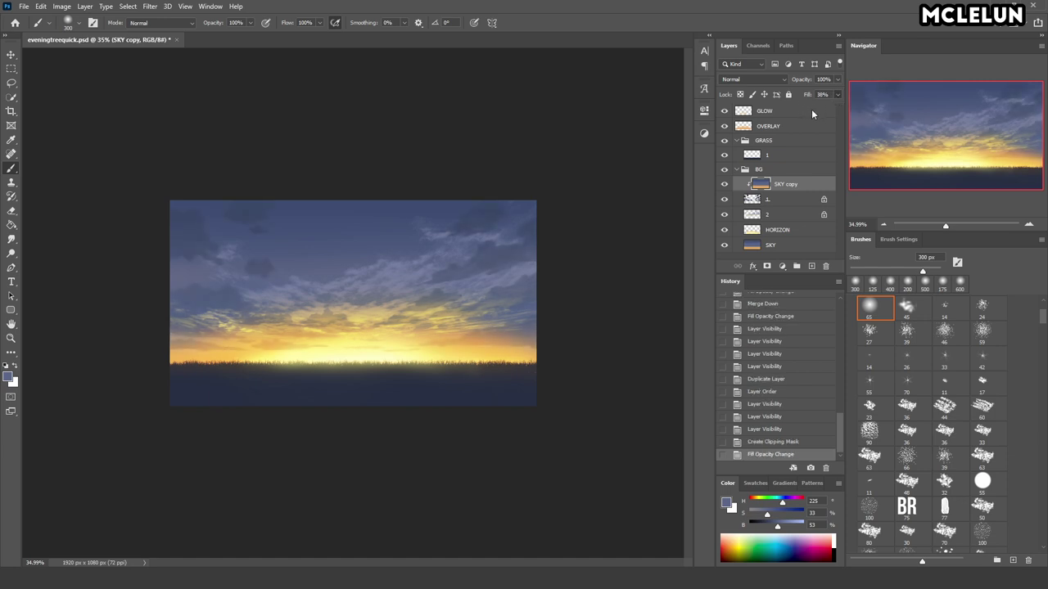
{"action": "key", "text": "alt+bracketleft"}
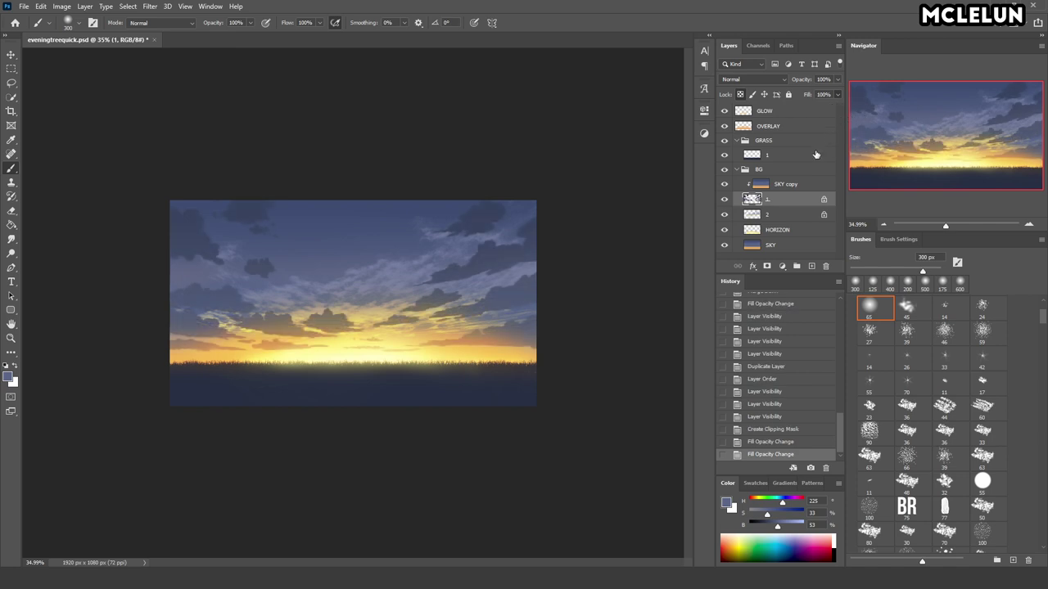
{"action": "left_click", "coordinate": [803, 182]}
{"action": "left_click_drag", "start_coordinate": [834, 97], "coordinate": [814, 108]}
- Erase the sky-copy tint from the upper clouds with a large soft eraser
{"action": "key", "text": "e"}
{"action": "left_click_drag", "start_coordinate": [519, 210], "coordinate": [578, 264]}
{"action": "left_click", "coordinate": [396, 237]}
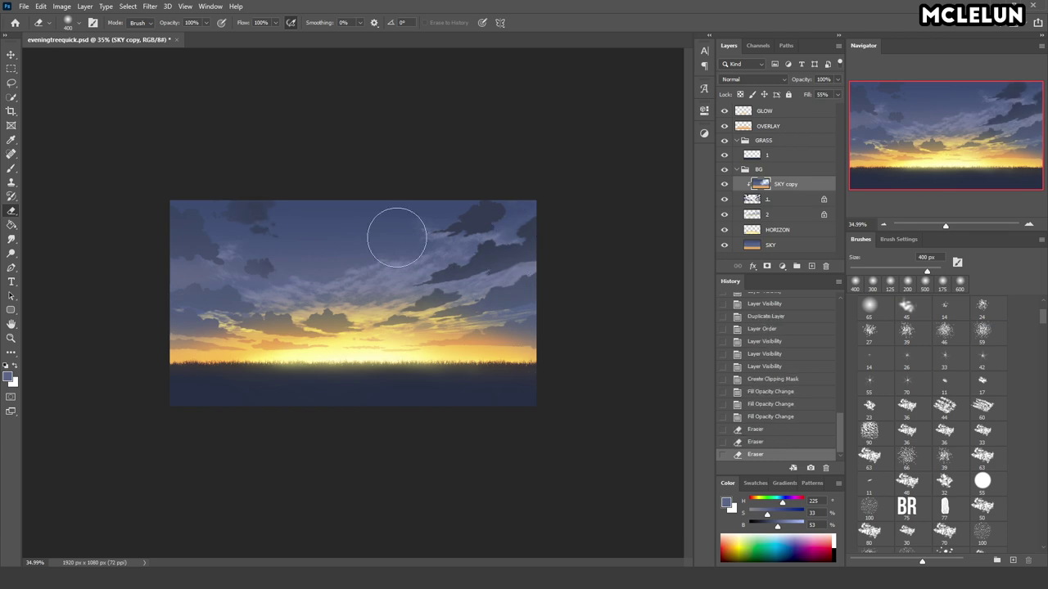
{"action": "mouse_move", "coordinate": [246, 270]}
{"action": "left_mouse_down"}
{"action": "mouse_move", "coordinate": [155, 233]}
{"action": "mouse_move", "coordinate": [222, 261]}
{"action": "left_mouse_up"}
{"action": "left_click_drag", "start_coordinate": [351, 287], "coordinate": [296, 285]}
{"action": "left_click", "coordinate": [444, 248]}
{"action": "left_click_drag", "start_coordinate": [950, 226], "coordinate": [962, 226]}
{"action": "mouse_move", "coordinate": [979, 160]}
{"action": "left_mouse_down"}
{"action": "mouse_move", "coordinate": [1018, 158]}
{"action": "mouse_move", "coordinate": [923, 141]}
{"action": "mouse_move", "coordinate": [921, 189]}
{"action": "left_mouse_up"}
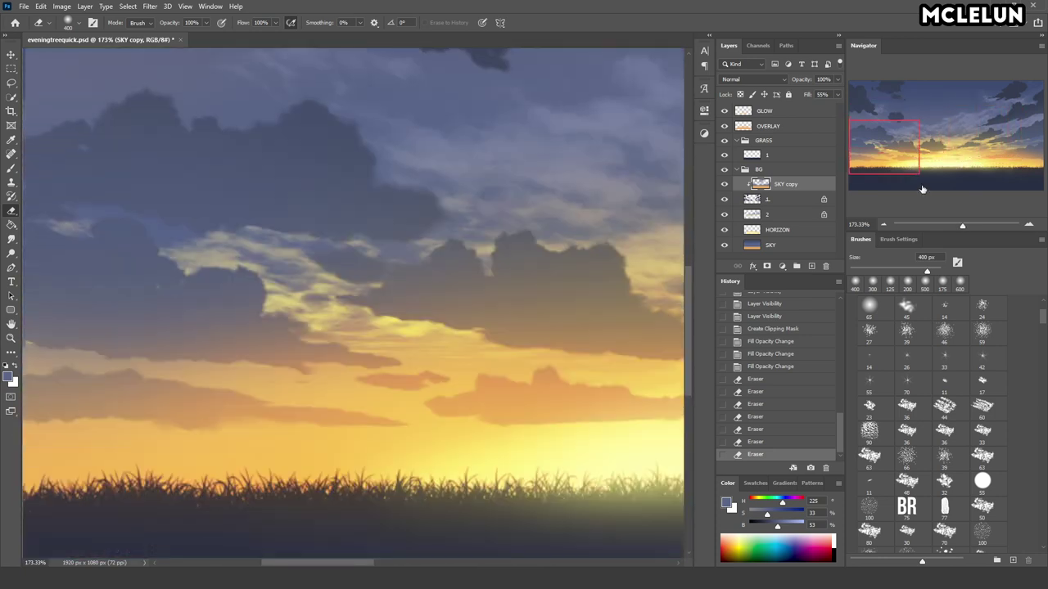
{"action": "mouse_move", "coordinate": [963, 228]}
{"action": "left_mouse_down"}
{"action": "mouse_move", "coordinate": [937, 227]}
{"action": "mouse_move", "coordinate": [952, 227]}
{"action": "left_mouse_up"}
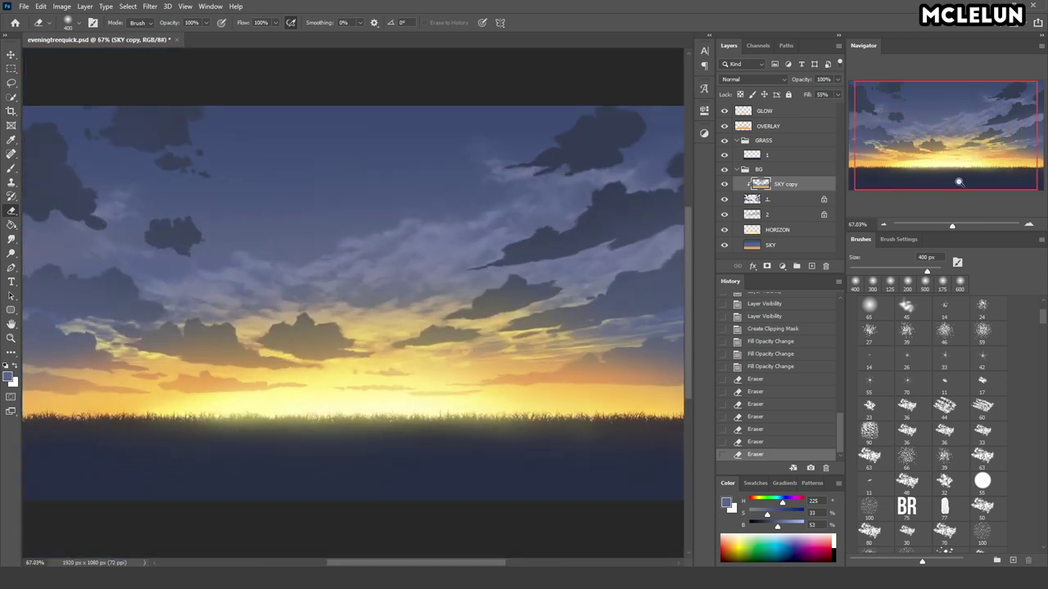
- Merge the tinted sky copy down into cloud layer 1
{"action": "key", "text": "ctrl+e"}
{"action": "left_click_drag", "start_coordinate": [937, 185], "coordinate": [947, 122]}
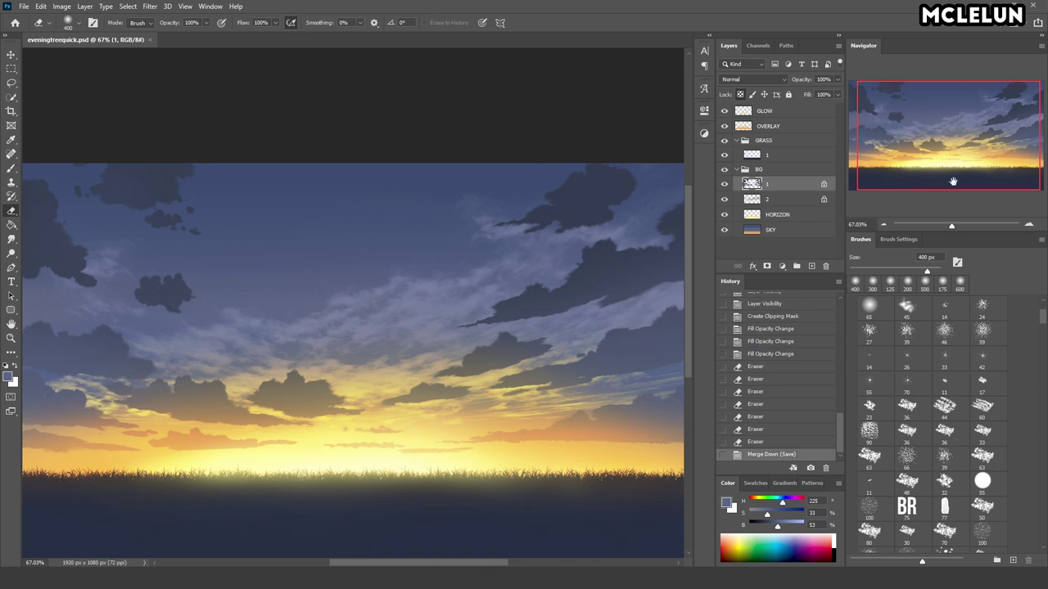
{"action": "left_click_drag", "start_coordinate": [953, 181], "coordinate": [839, 171]}
- Create a new group named FG above the GRASS group
{"action": "left_click", "coordinate": [790, 112]}
{"action": "left_click", "coordinate": [787, 141]}
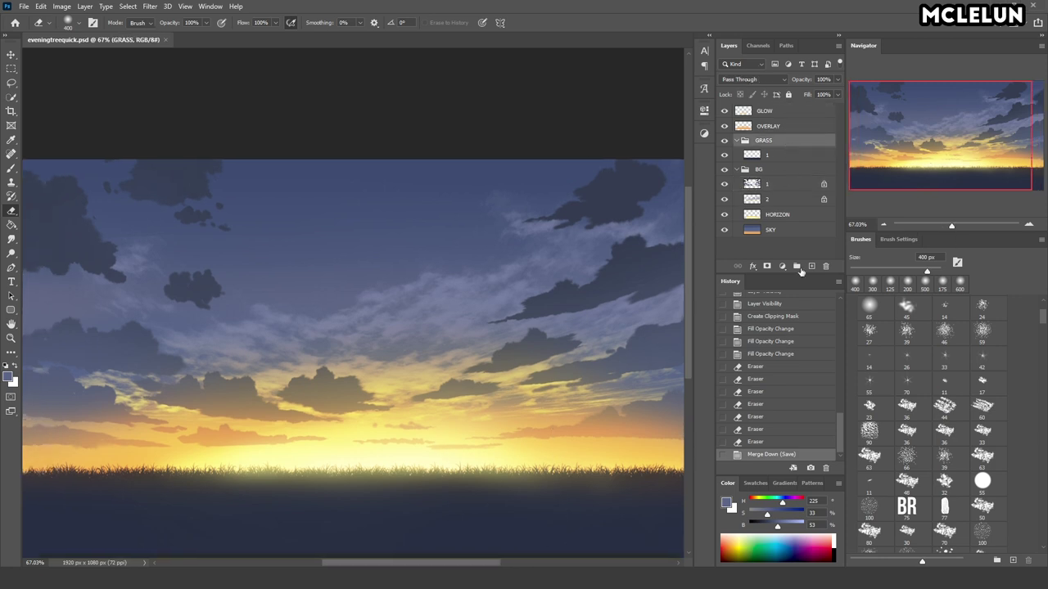
{"action": "left_click", "coordinate": [796, 266]}
{"action": "type", "text": "G"}
{"action": "key", "text": "Return"}
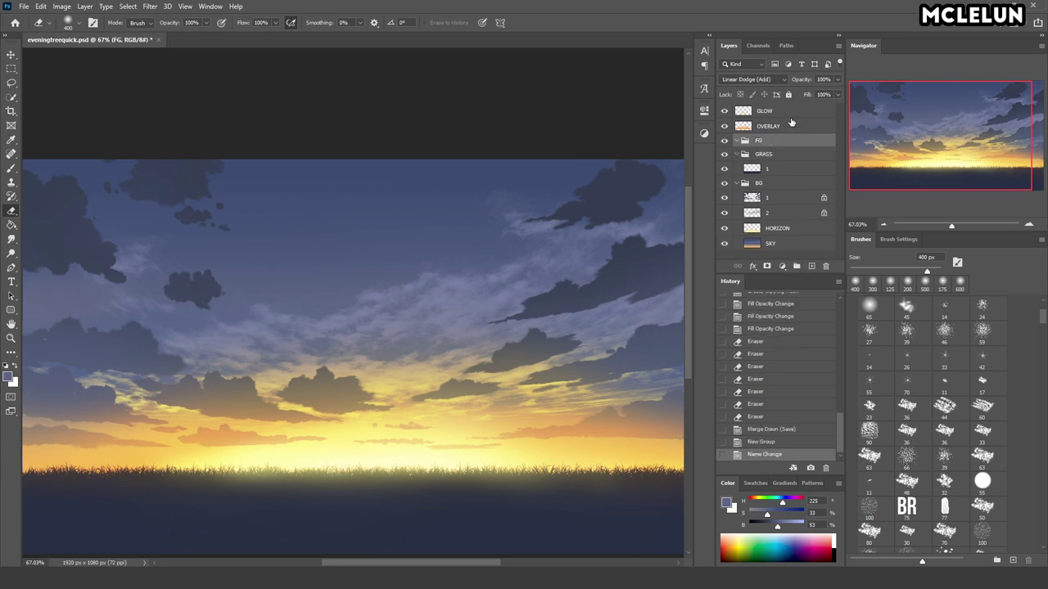
- Load a leaf-shaped brush preset with the Brush tool, testing one stroke and undoing it
{"action": "left_click", "coordinate": [785, 111]}
{"action": "left_click_drag", "start_coordinate": [723, 110], "coordinate": [724, 126]}
{"action": "key", "text": "b"}
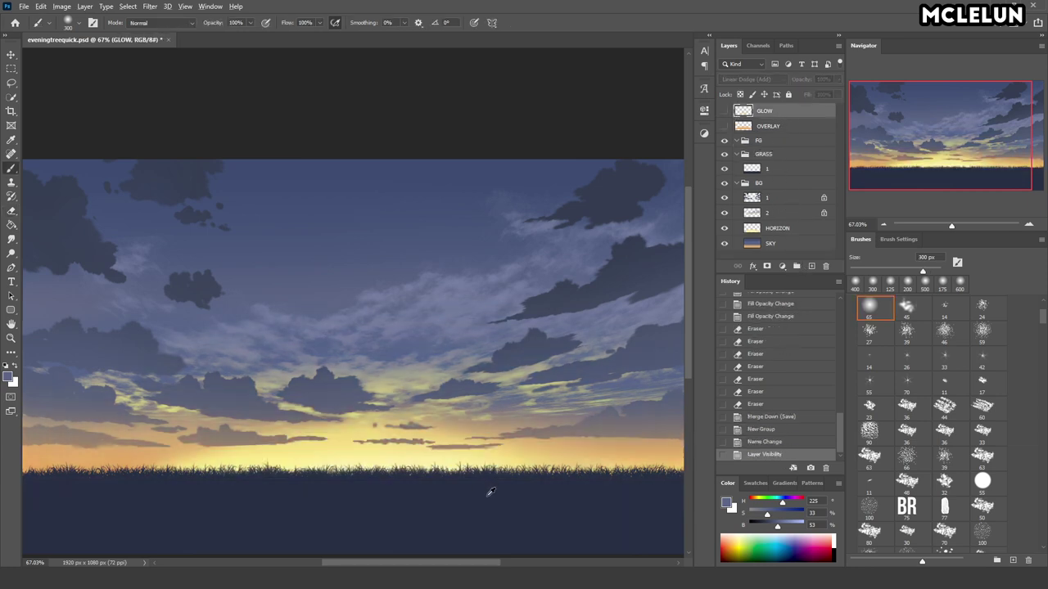
{"action": "left_click_drag", "start_coordinate": [724, 114], "coordinate": [726, 136]}
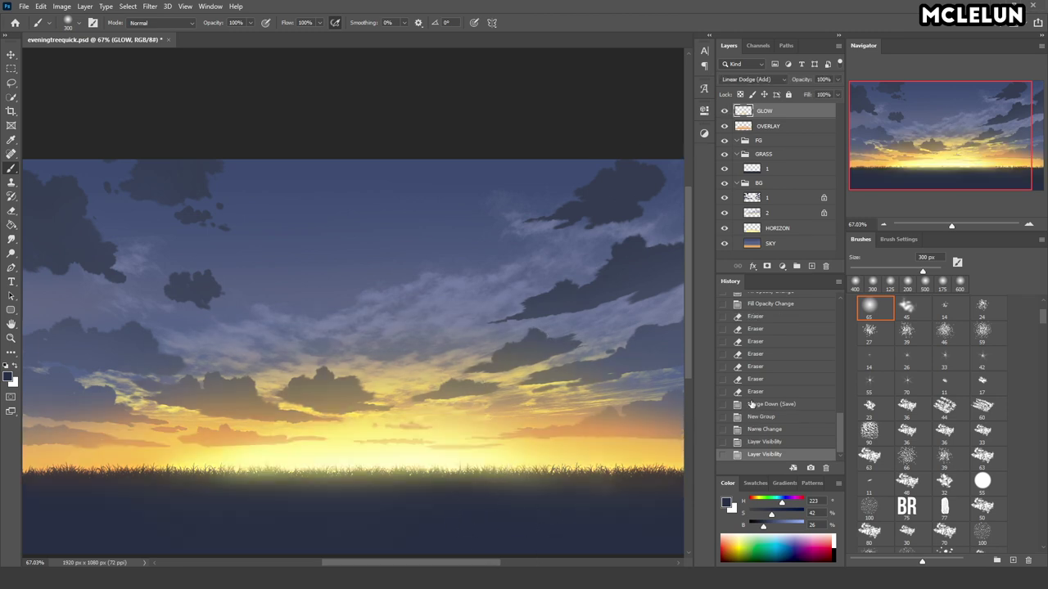
{"action": "left_click_drag", "start_coordinate": [1041, 314], "coordinate": [1012, 452]}
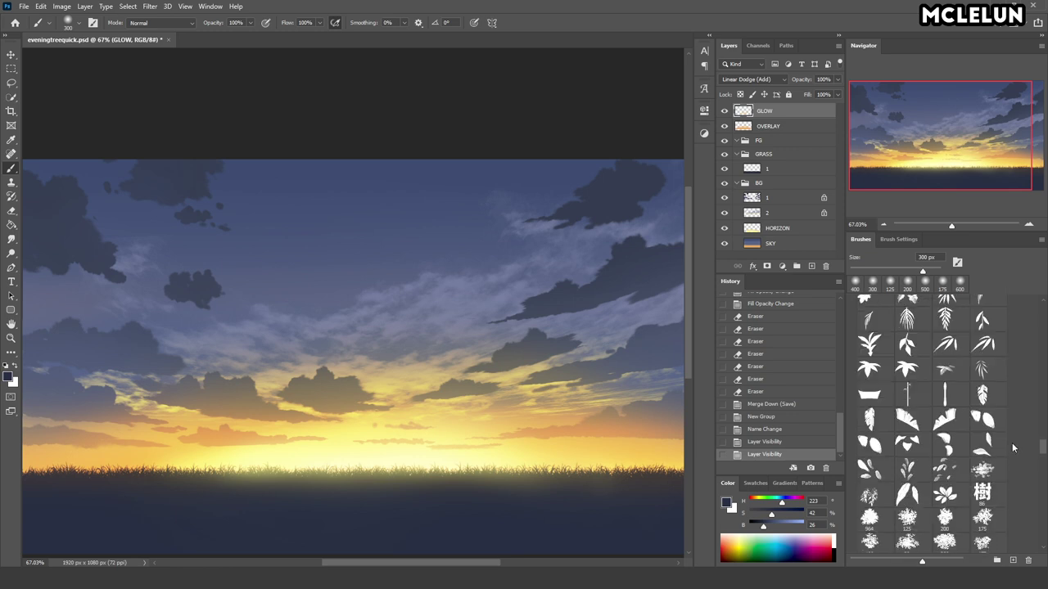
{"action": "left_click_drag", "start_coordinate": [1012, 451], "coordinate": [1005, 471]}
{"action": "left_click", "coordinate": [872, 423]}
{"action": "left_click_drag", "start_coordinate": [327, 384], "coordinate": [266, 469]}
{"action": "left_click_drag", "start_coordinate": [293, 329], "coordinate": [392, 216]}
{"action": "key", "text": "ctrl+z"}
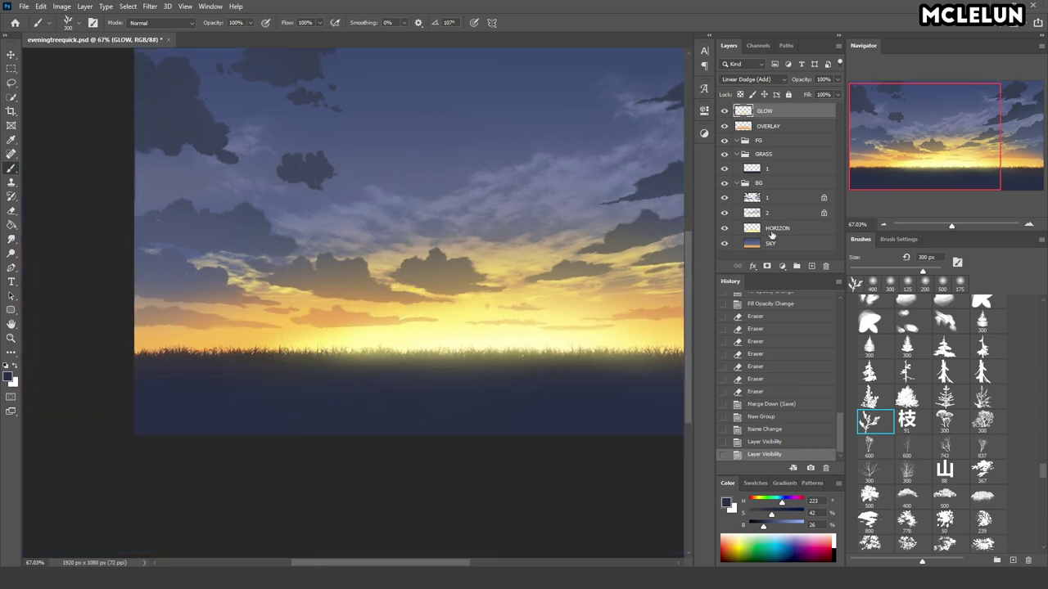
- Add a new layer inside the FG group, test a branch stamp, and enlarge the brush to 500 px
{"action": "left_click", "coordinate": [811, 266]}
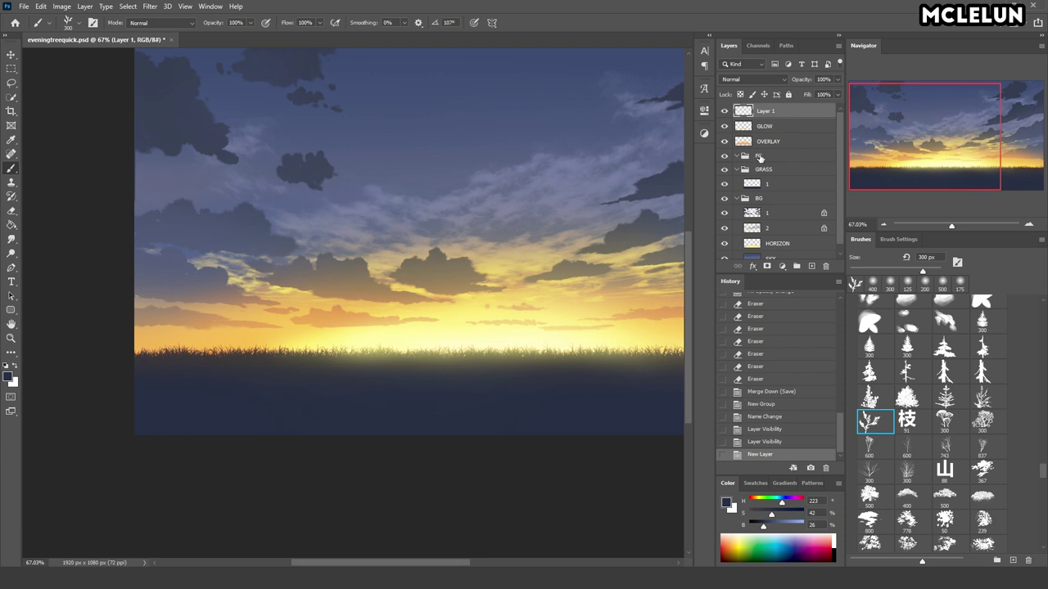
{"action": "left_click", "coordinate": [759, 158]}
{"action": "left_click_drag", "start_coordinate": [777, 158], "coordinate": [775, 158]}
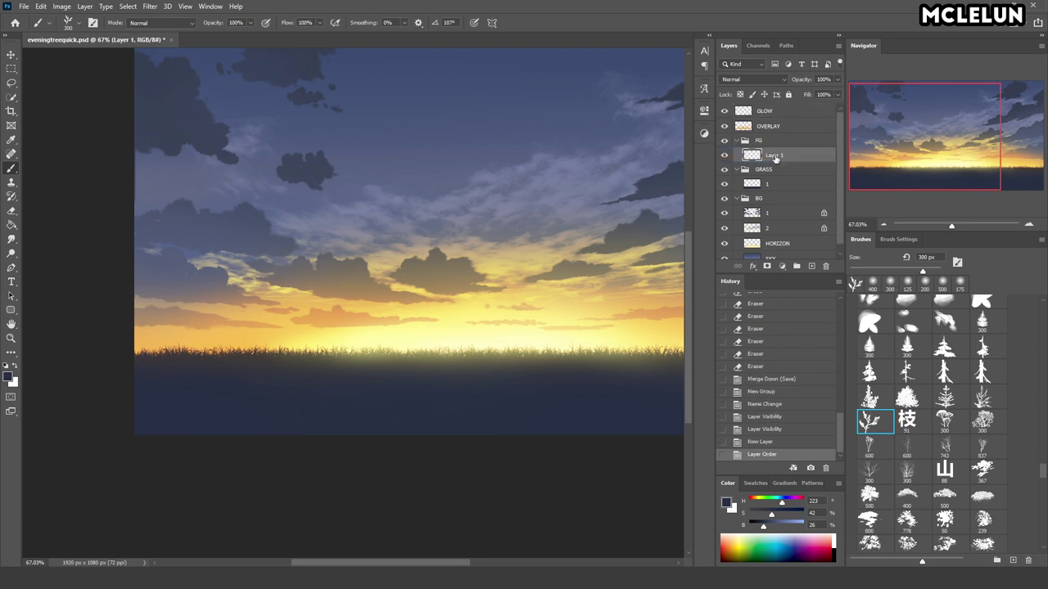
{"action": "left_click", "coordinate": [285, 303]}
{"action": "key", "text": "ctrl+z"}
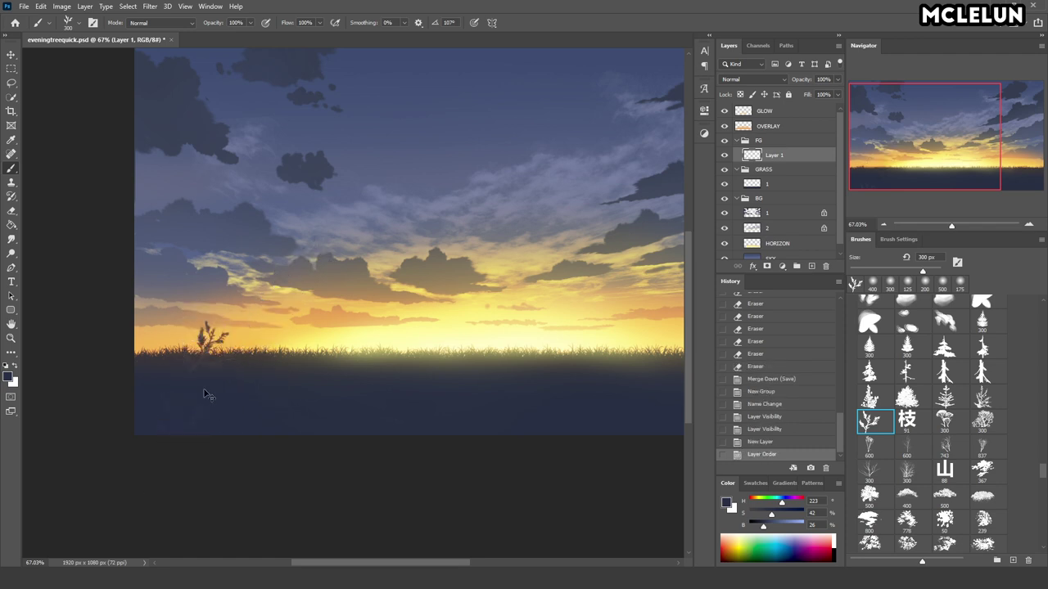
{"action": "key", "text": "bracketright"}
{"action": "key", "text": "bracketright"}
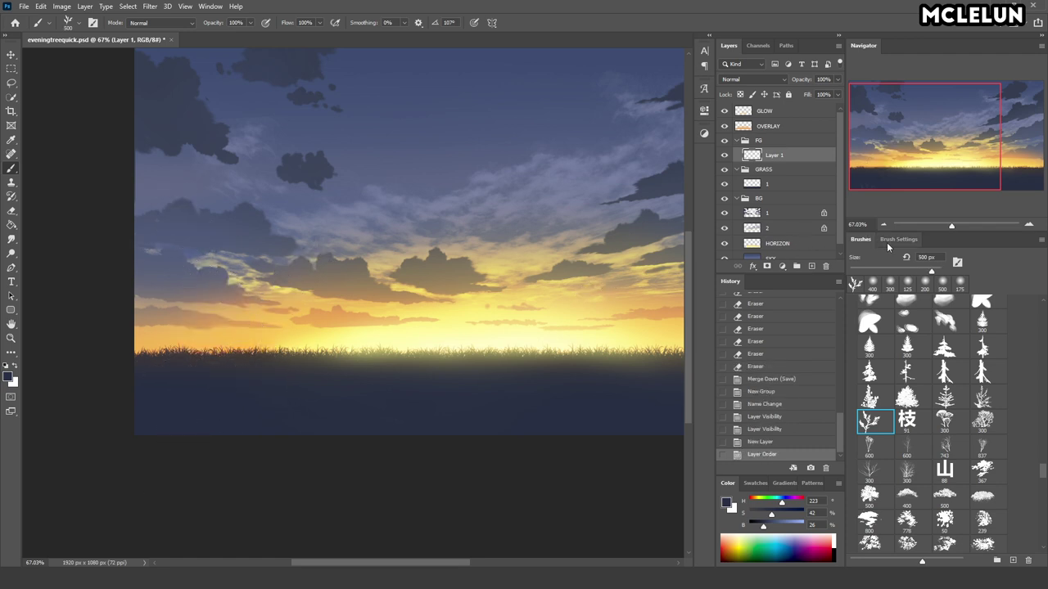
{"action": "left_click", "coordinate": [892, 239]}
{"action": "left_click", "coordinate": [887, 328]}
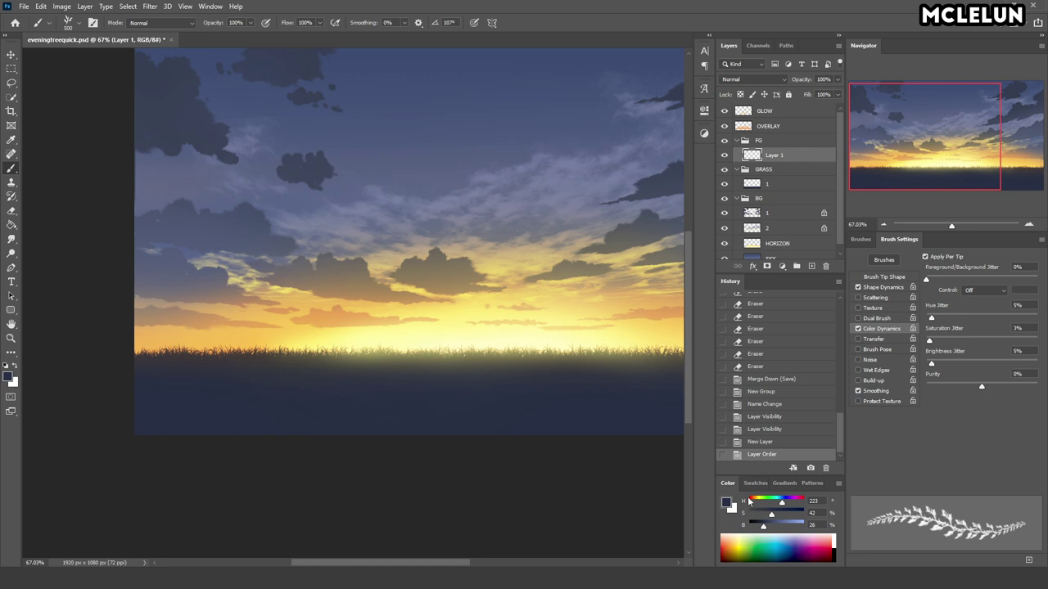
- Set the foreground colour to dark navy 11141b and test a tree silhouette stroke
{"action": "left_click", "coordinate": [10, 377]}
{"action": "left_click", "coordinate": [162, 401]}
{"action": "left_click", "coordinate": [335, 399]}
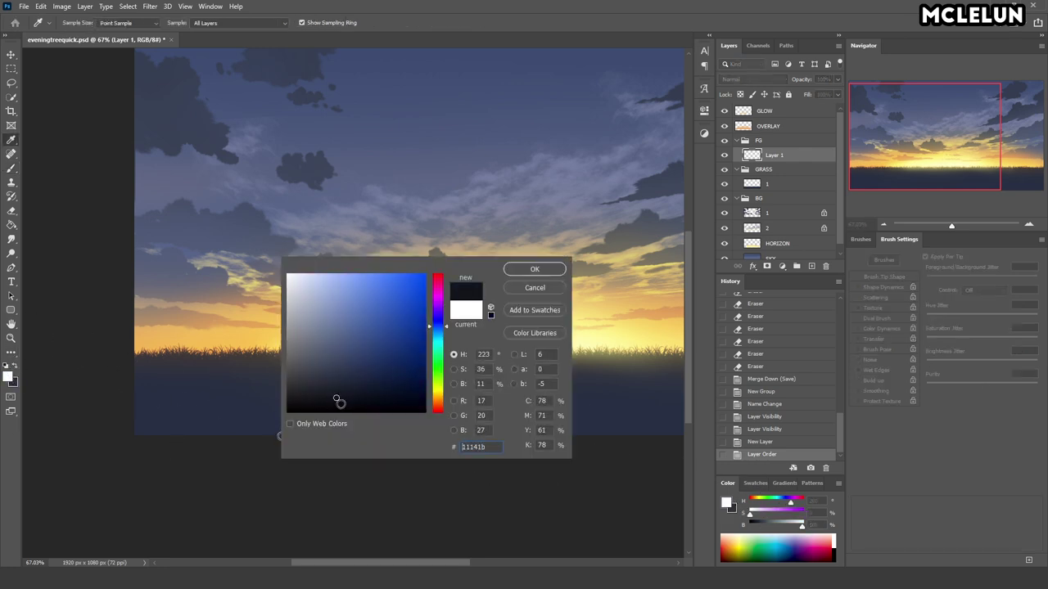
{"action": "left_click", "coordinate": [535, 269]}
{"action": "key", "text": "b"}
{"action": "left_click_drag", "start_coordinate": [246, 262], "coordinate": [163, 409]}
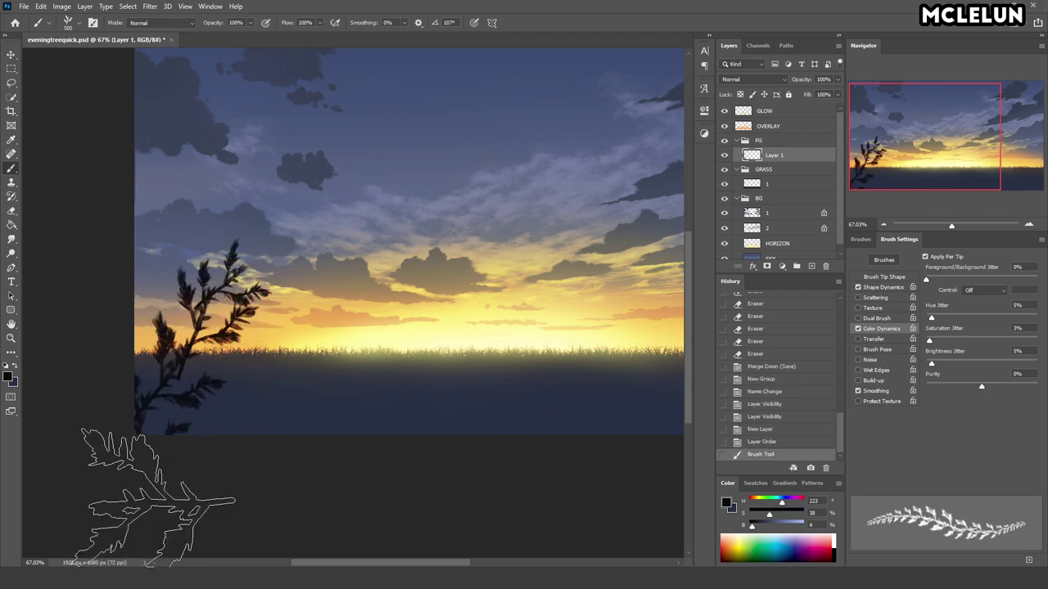
{"action": "key", "text": "ctrl+z"}
- Browse further brush presets and try leafy vine strokes over the ground, undoing them
{"action": "left_click", "coordinate": [866, 240]}
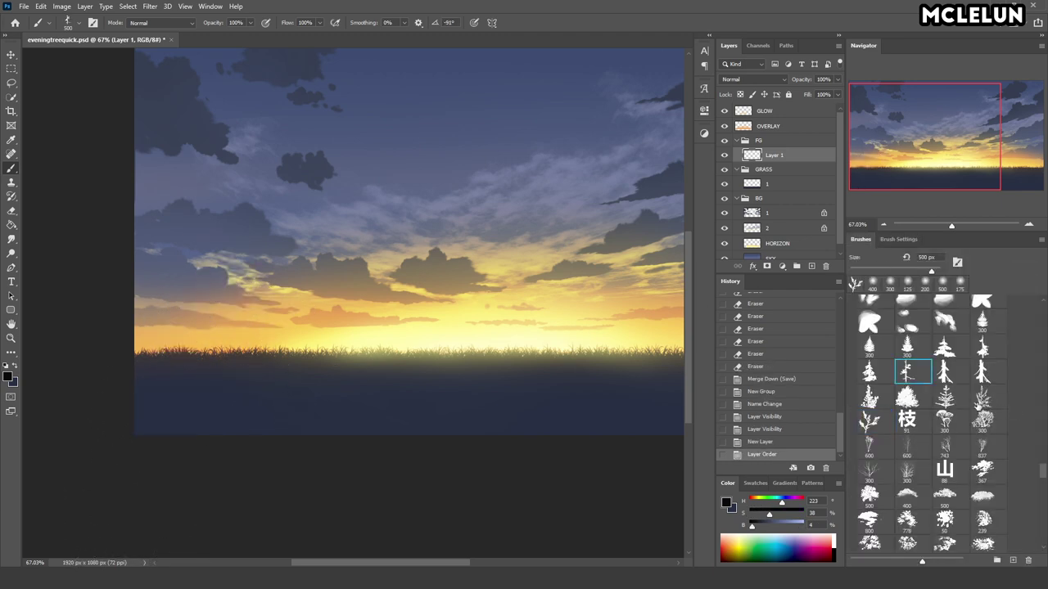
{"action": "scroll", "coordinate": [1033, 465], "scroll_direction": "down", "scroll_amount": 2}
{"action": "scroll", "coordinate": [1034, 475], "scroll_direction": "down", "scroll_amount": 3}
{"action": "scroll", "coordinate": [1036, 489], "scroll_direction": "down", "scroll_amount": 3}
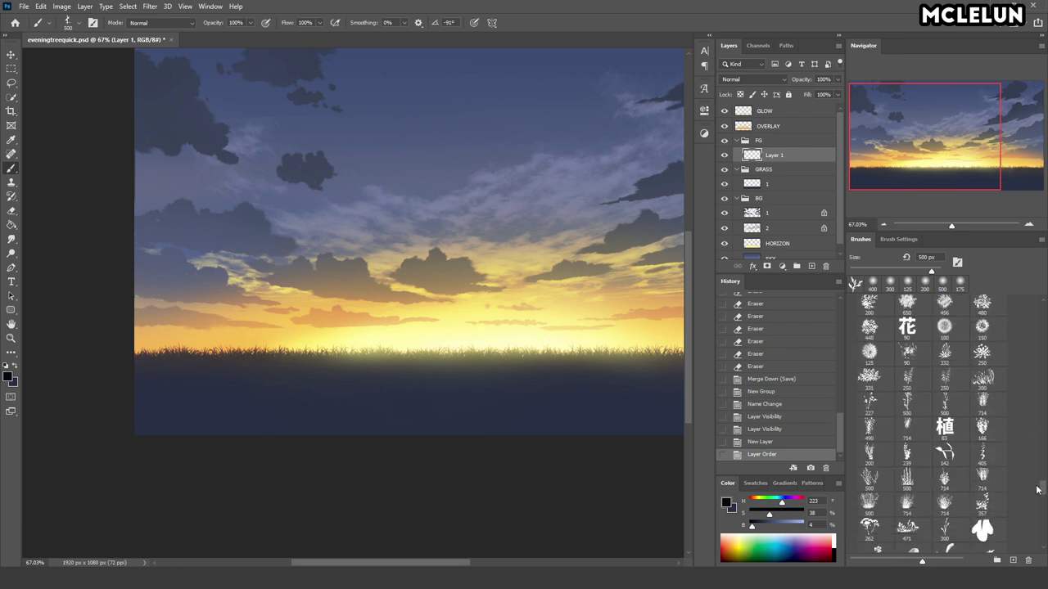
{"action": "left_click_drag", "start_coordinate": [325, 338], "coordinate": [246, 489]}
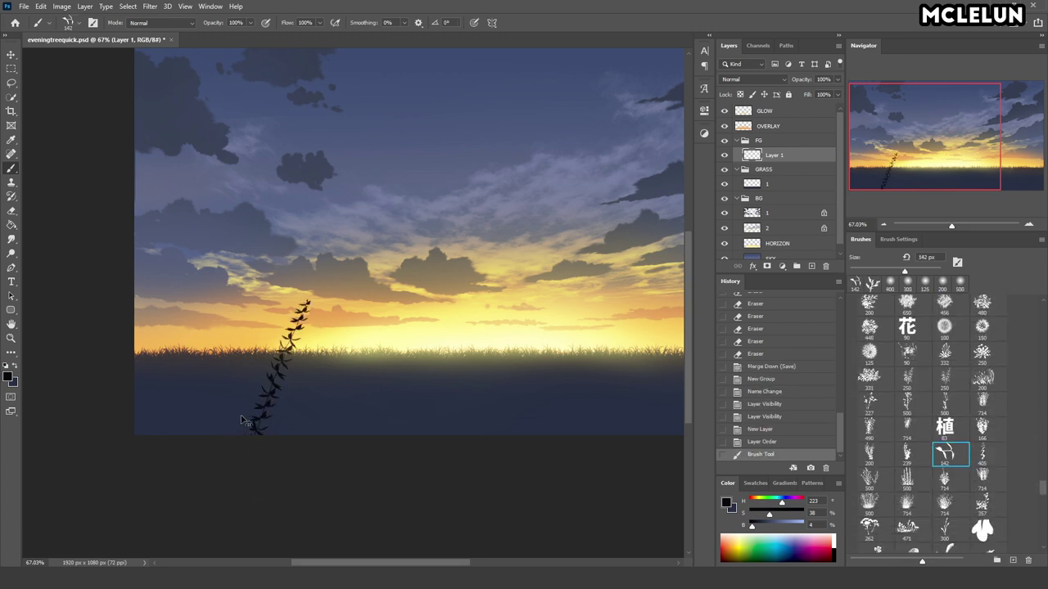
{"action": "key", "text": "ctrl+z"}
{"action": "left_click_drag", "start_coordinate": [186, 432], "coordinate": [243, 277]}
{"action": "key", "text": "ctrl+z"}
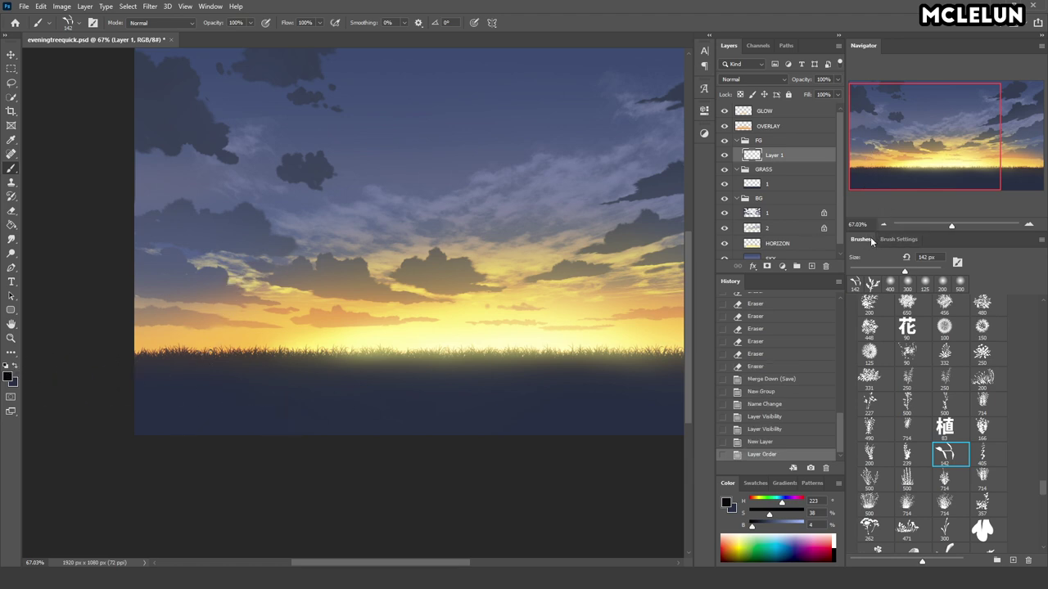
- Stamp plant silhouettes at the left edge at 300–400 px, then clear the layer
{"action": "left_click", "coordinate": [214, 348]}
{"action": "key", "text": "bracketright"}
{"action": "key", "text": "bracketright"}
{"action": "key", "text": "bracketright"}
{"action": "left_click", "coordinate": [168, 315]}
{"action": "left_click", "coordinate": [319, 328]}
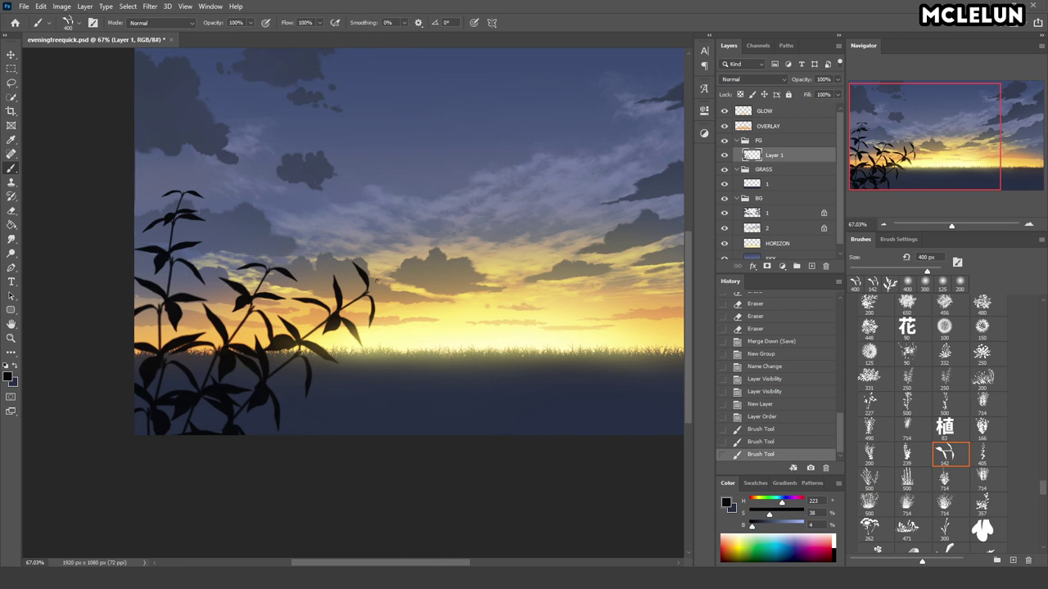
{"action": "key", "text": "bracketleft"}
{"action": "left_click", "coordinate": [315, 270]}
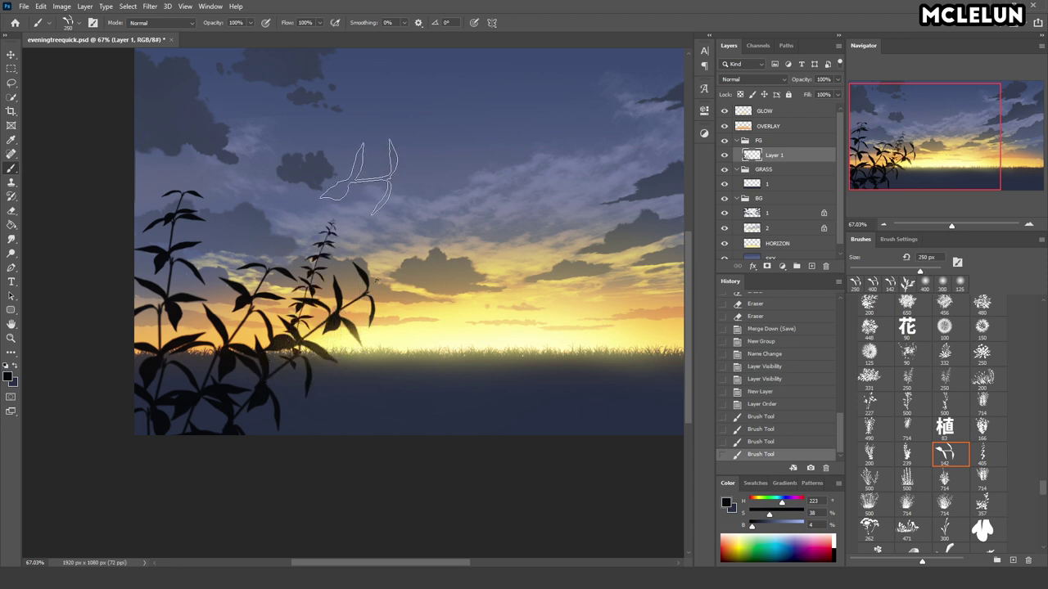
{"action": "key", "text": "ctrl+a"}
{"action": "key", "text": "bracketleft"}
{"action": "key", "text": "Delete"}
{"action": "key", "text": "bracketleft"}
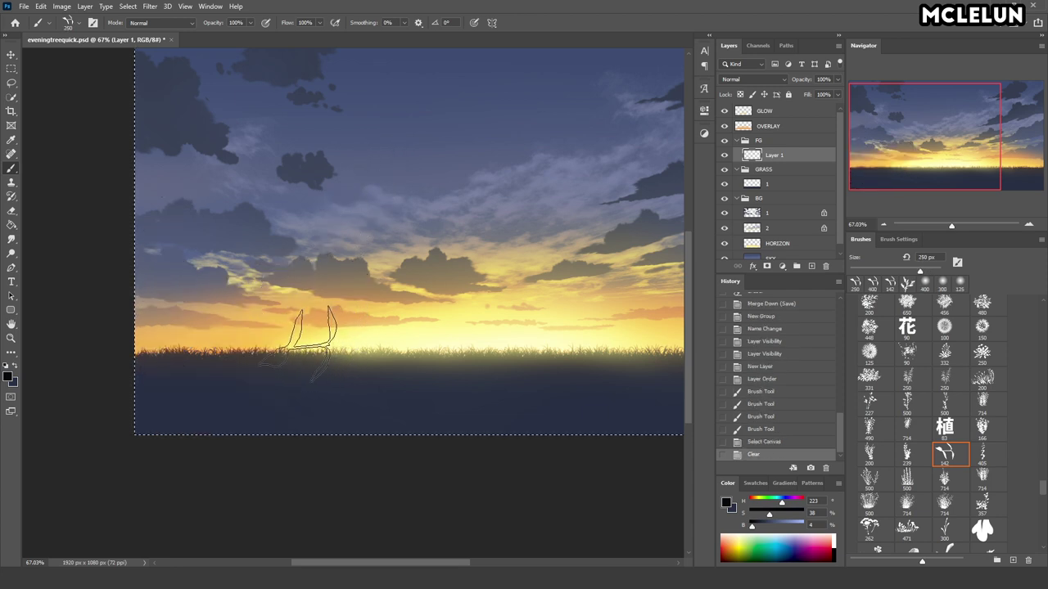
- Paint dark plant stems rising from the bottom-left corner
{"action": "mouse_move", "coordinate": [143, 425]}
{"action": "left_mouse_down"}
{"action": "mouse_move", "coordinate": [200, 246]}
{"action": "mouse_move", "coordinate": [254, 270]}
{"action": "left_mouse_up"}
{"action": "key", "text": "ctrl+a"}
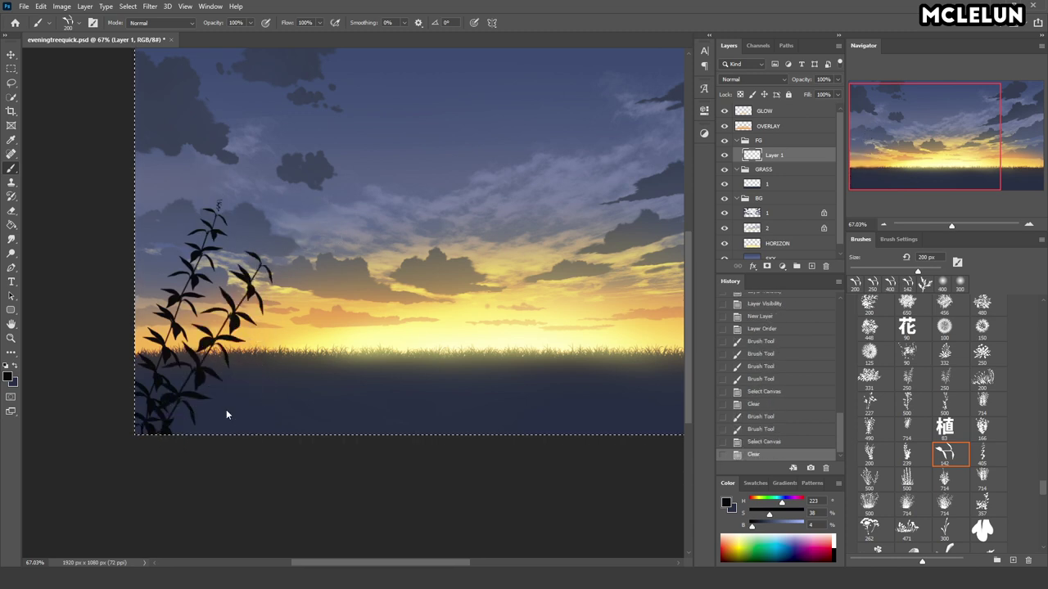
{"action": "key", "text": "Delete"}
{"action": "left_click_drag", "start_coordinate": [168, 429], "coordinate": [200, 266]}
{"action": "left_click_drag", "start_coordinate": [209, 413], "coordinate": [250, 307]}
{"action": "left_click_drag", "start_coordinate": [154, 402], "coordinate": [163, 190]}
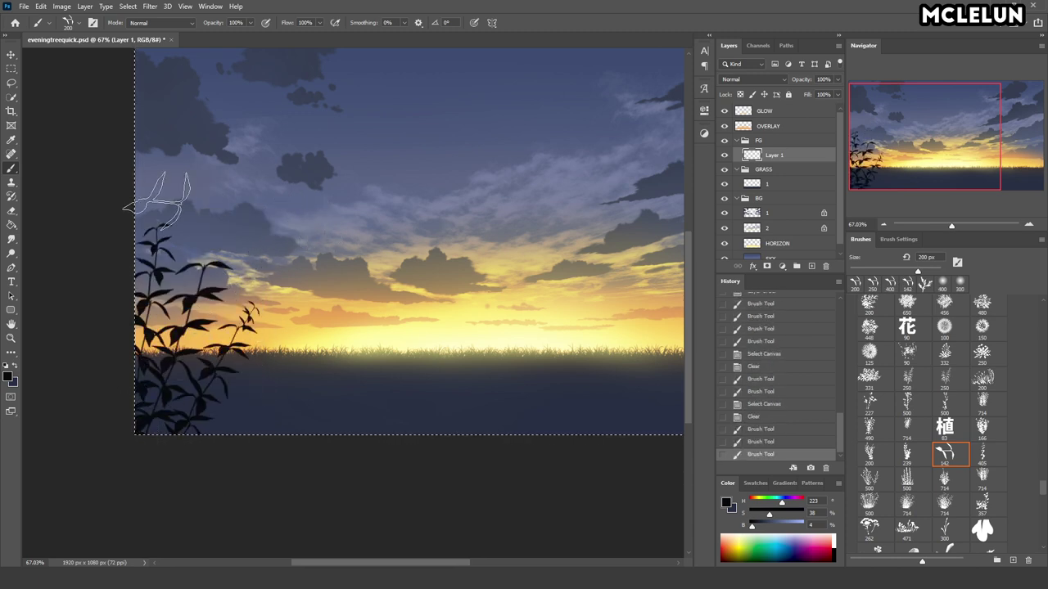
{"action": "left_click_drag", "start_coordinate": [222, 433], "coordinate": [236, 372]}
{"action": "key", "text": "ctrl+d"}
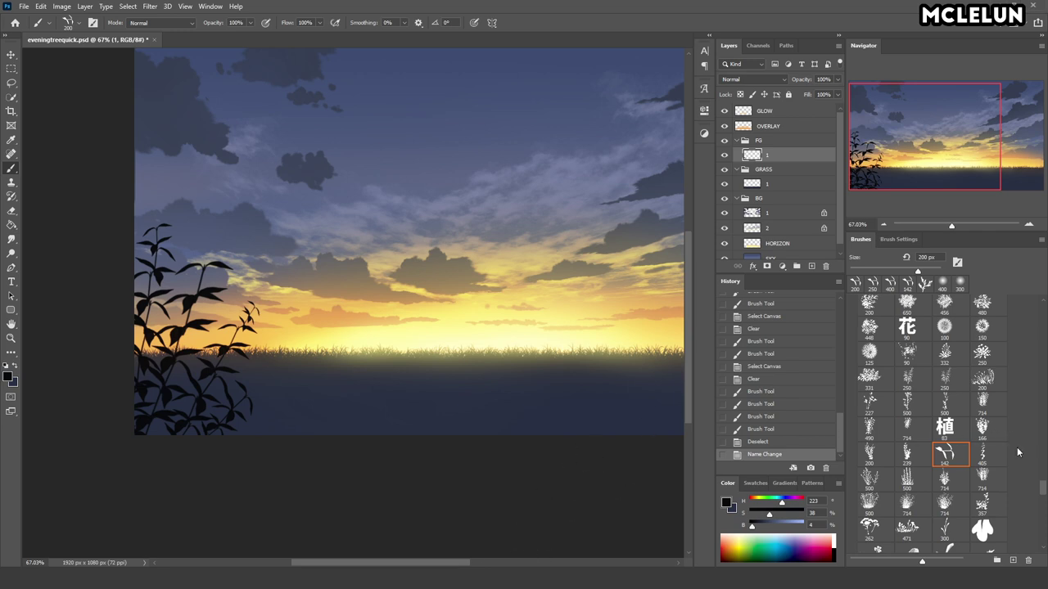
- Try a large grass-clump brush stamp and undo it
{"action": "scroll", "coordinate": [1045, 491], "scroll_direction": "down", "scroll_amount": 1}
{"action": "left_click", "coordinate": [912, 473]}
{"action": "left_click", "coordinate": [280, 368]}
{"action": "key", "text": "ctrl+z"}
- Paint plants at the lower-right corner with the 142 px leafy plant brush
{"action": "left_click_drag", "start_coordinate": [568, 359], "coordinate": [304, 308]}
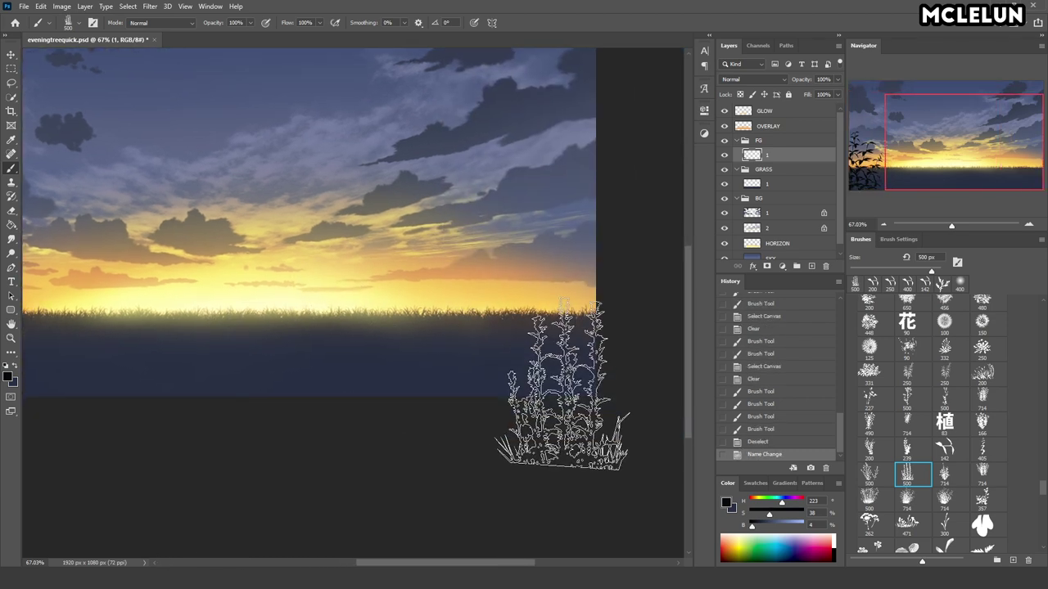
{"action": "left_click", "coordinate": [954, 452]}
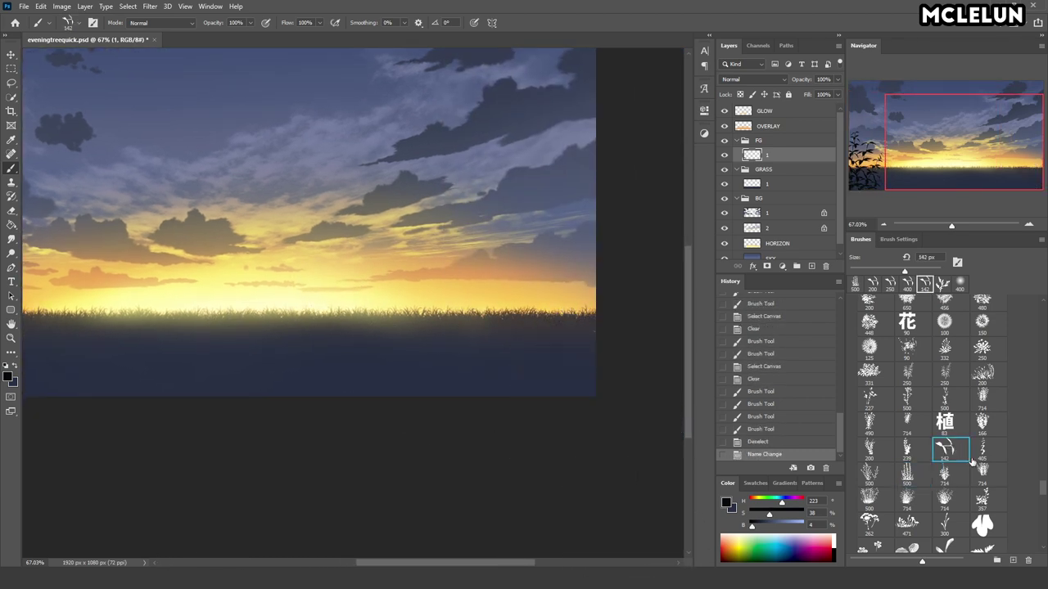
{"action": "mouse_move", "coordinate": [596, 433]}
{"action": "left_mouse_down"}
{"action": "mouse_move", "coordinate": [613, 402]}
{"action": "mouse_move", "coordinate": [576, 344]}
{"action": "left_mouse_up"}
{"action": "left_click_drag", "start_coordinate": [541, 415], "coordinate": [521, 346]}
{"action": "key", "text": "ctrl+z"}
{"action": "key", "text": "ctrl+shift+z"}
{"action": "left_click", "coordinate": [792, 441]}
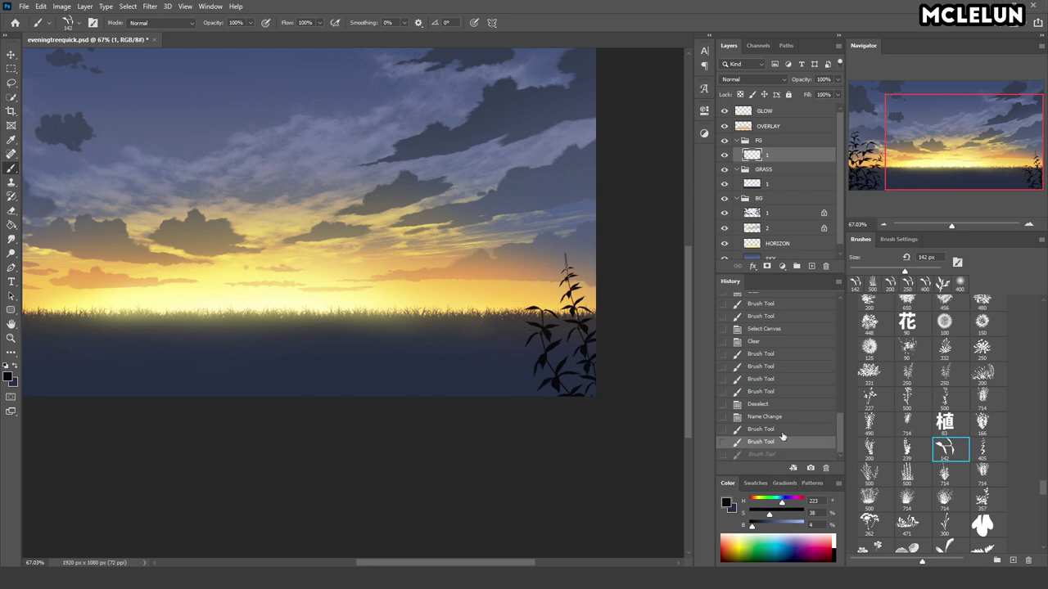
- Add a tall plant with neighbours at the right edge, plus a 700 px grass clump
{"action": "left_click_drag", "start_coordinate": [582, 385], "coordinate": [575, 241]}
{"action": "left_click_drag", "start_coordinate": [524, 393], "coordinate": [495, 274]}
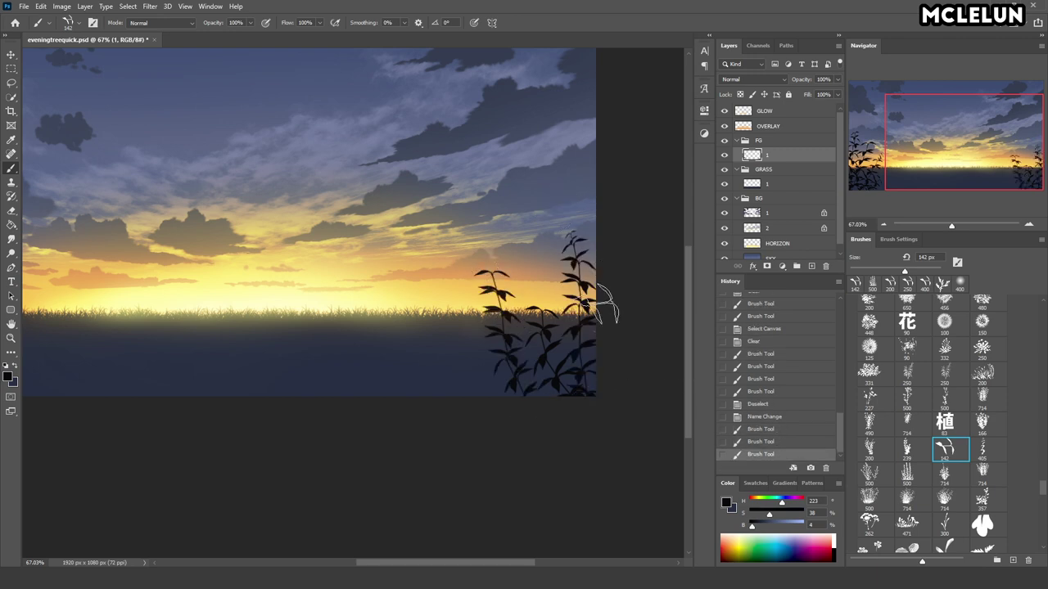
{"action": "left_click_drag", "start_coordinate": [498, 393], "coordinate": [487, 255]}
{"action": "key", "text": "ctrl+z"}
{"action": "left_click", "coordinate": [491, 409]}
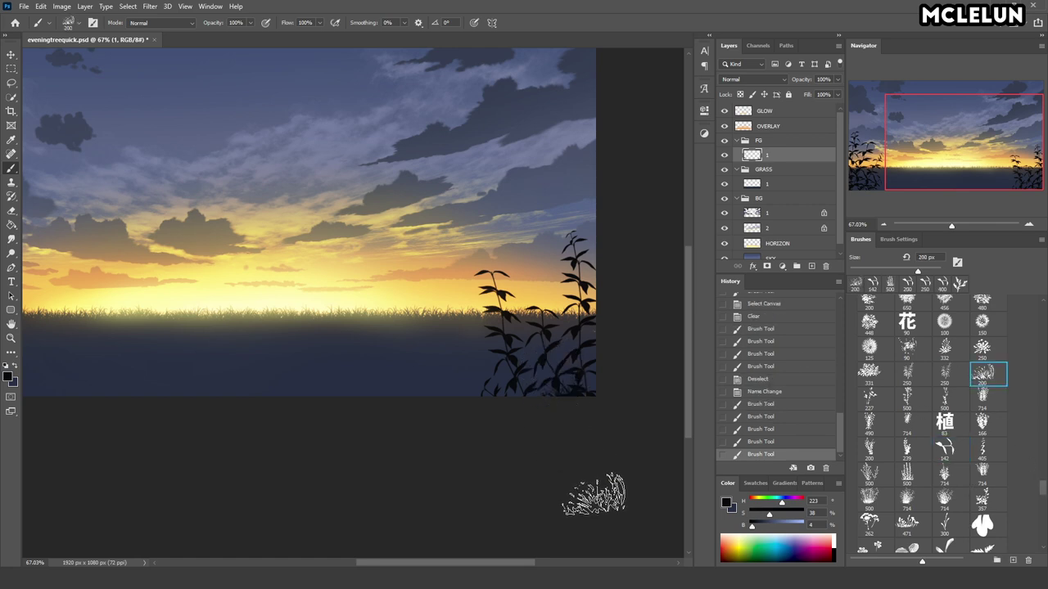
{"action": "key", "text": "bracketright"}
{"action": "key", "text": "bracketright"}
{"action": "key", "text": "bracketright"}
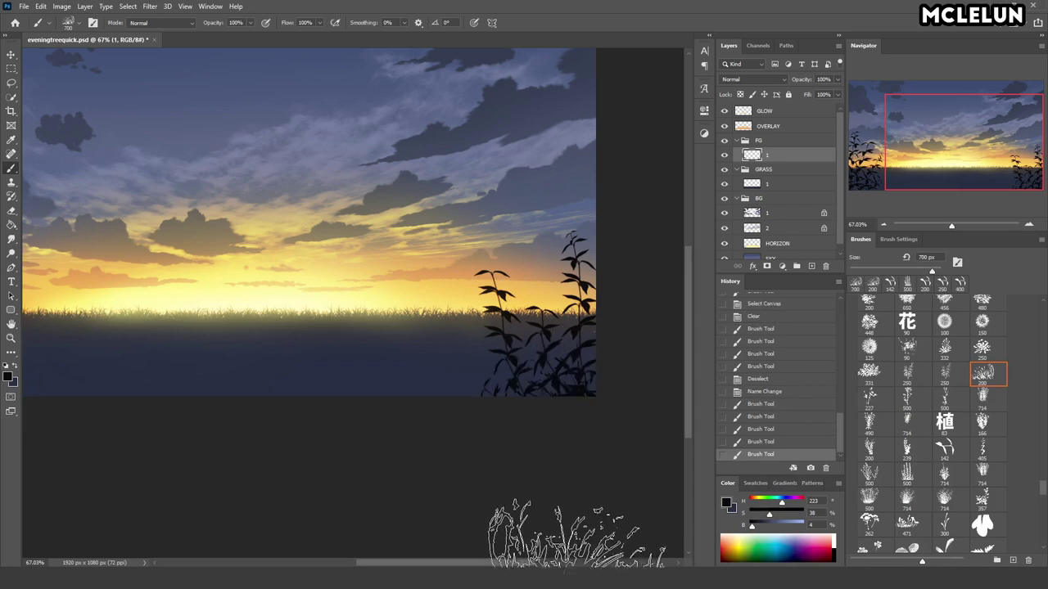
{"action": "left_click", "coordinate": [606, 348]}
{"action": "scroll", "coordinate": [451, 347], "scroll_direction": "left", "scroll_amount": 5}
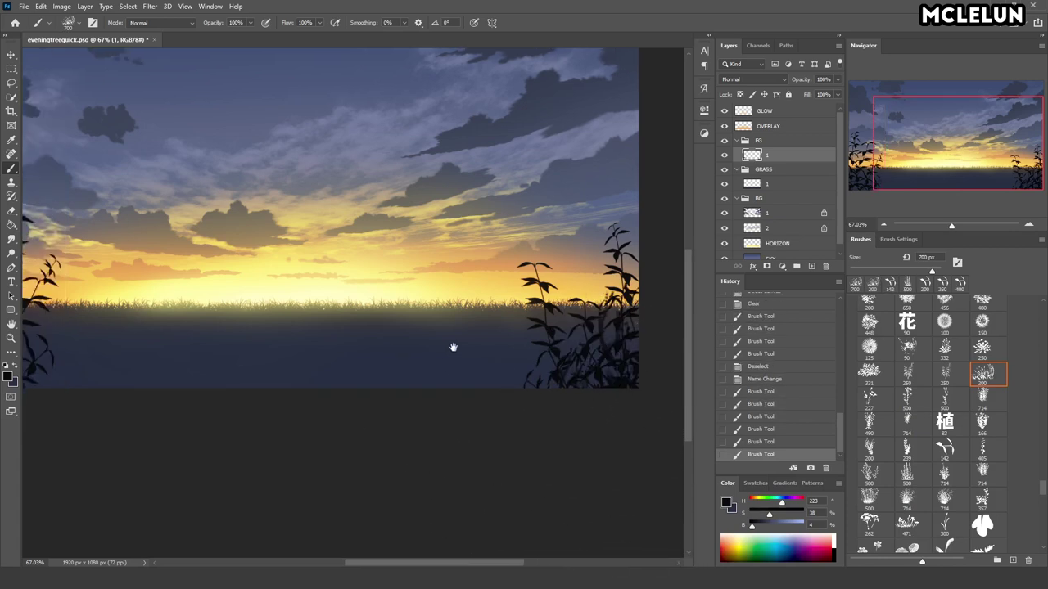
- Flip the brush tip horizontally and stamp dark grass clumps along the bottom
{"action": "left_click", "coordinate": [897, 239]}
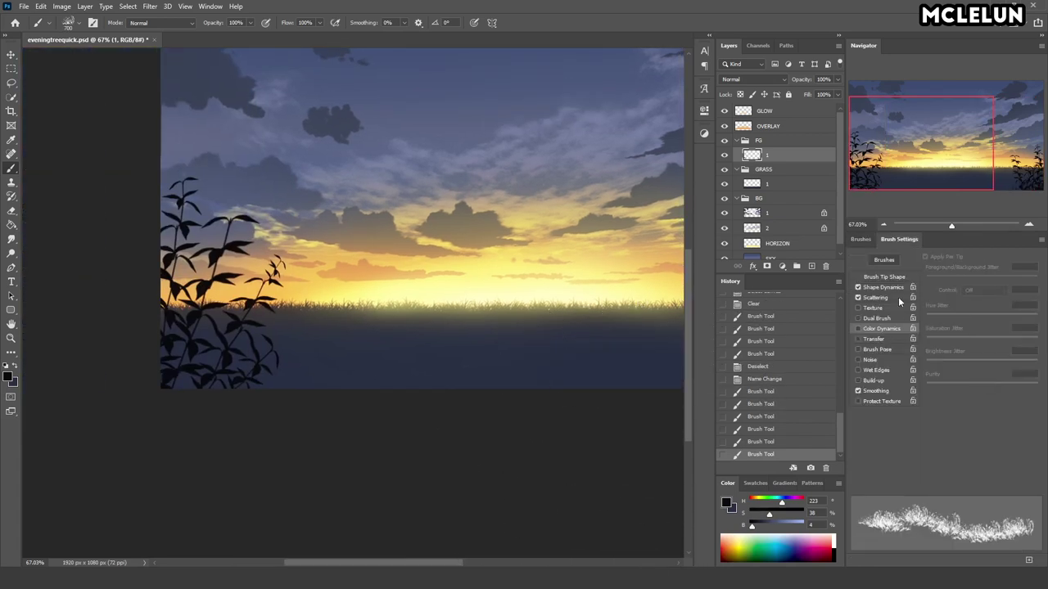
{"action": "left_click", "coordinate": [889, 278]}
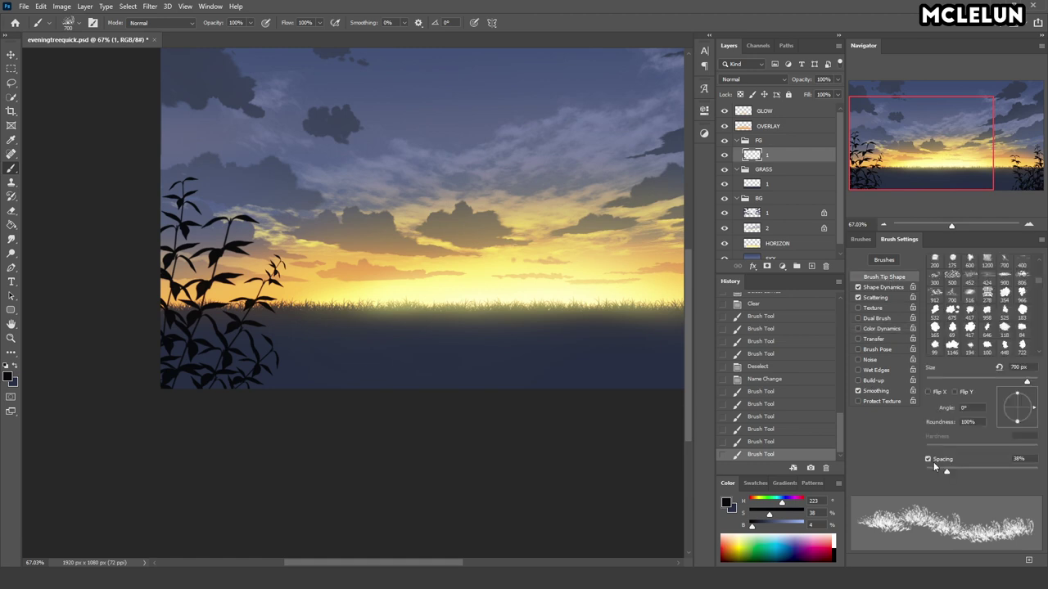
{"action": "left_click", "coordinate": [928, 392]}
{"action": "left_click", "coordinate": [237, 384]}
{"action": "left_click", "coordinate": [278, 390]}
{"action": "left_click", "coordinate": [328, 383]}
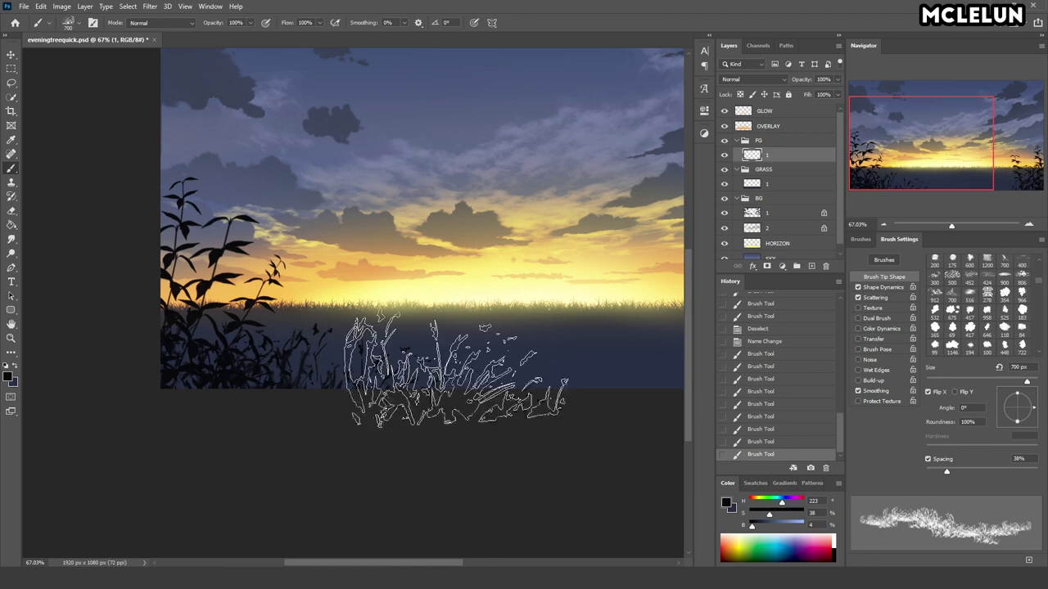
{"action": "left_click", "coordinate": [941, 147]}
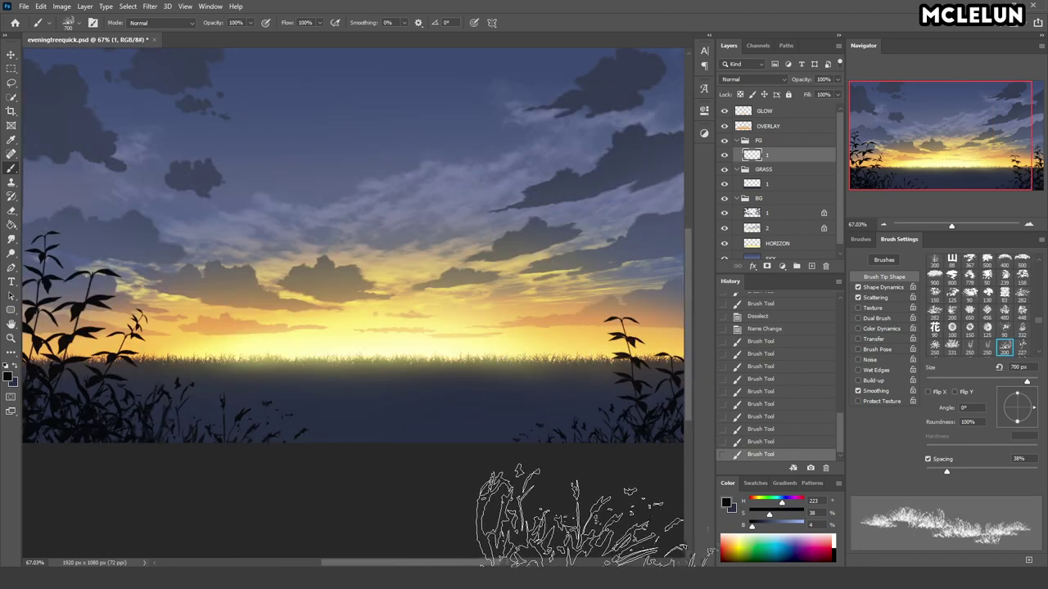
- Enlarge the brush to 500 px and stamp dark grass at the bottom right
{"action": "left_click_drag", "start_coordinate": [941, 135], "coordinate": [959, 143]}
{"action": "left_click", "coordinate": [883, 259]}
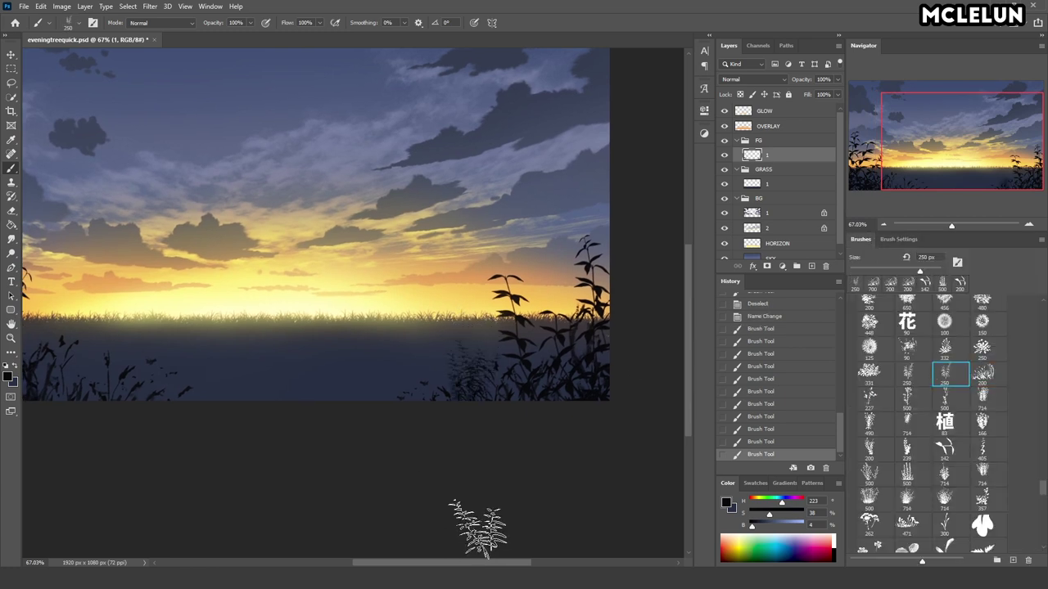
{"action": "key", "text": "bracketright"}
{"action": "key", "text": "bracketright"}
{"action": "key", "text": "bracketright"}
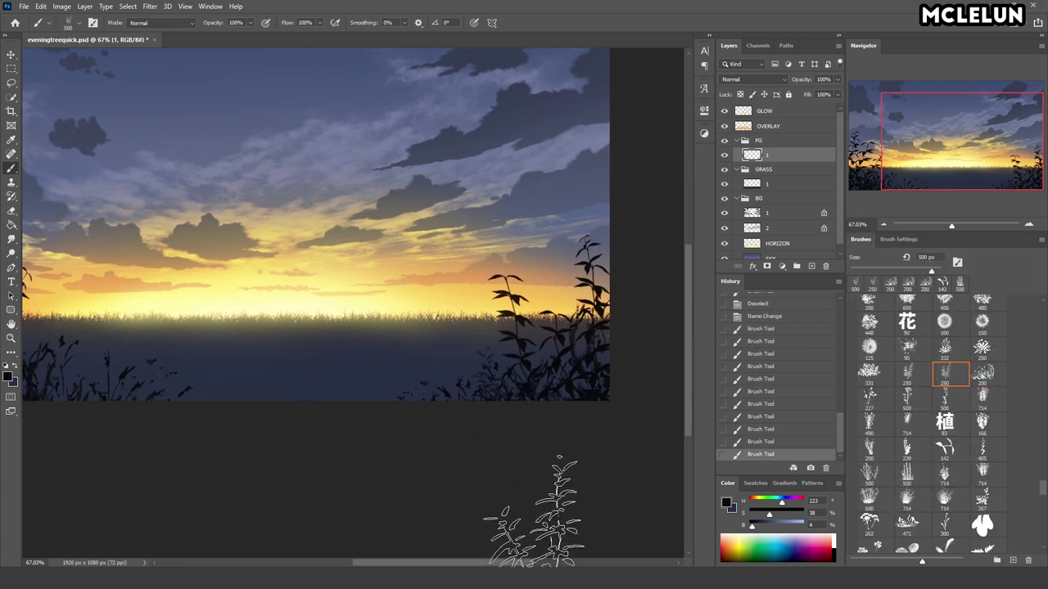
{"action": "left_click_drag", "start_coordinate": [316, 359], "coordinate": [506, 345]}
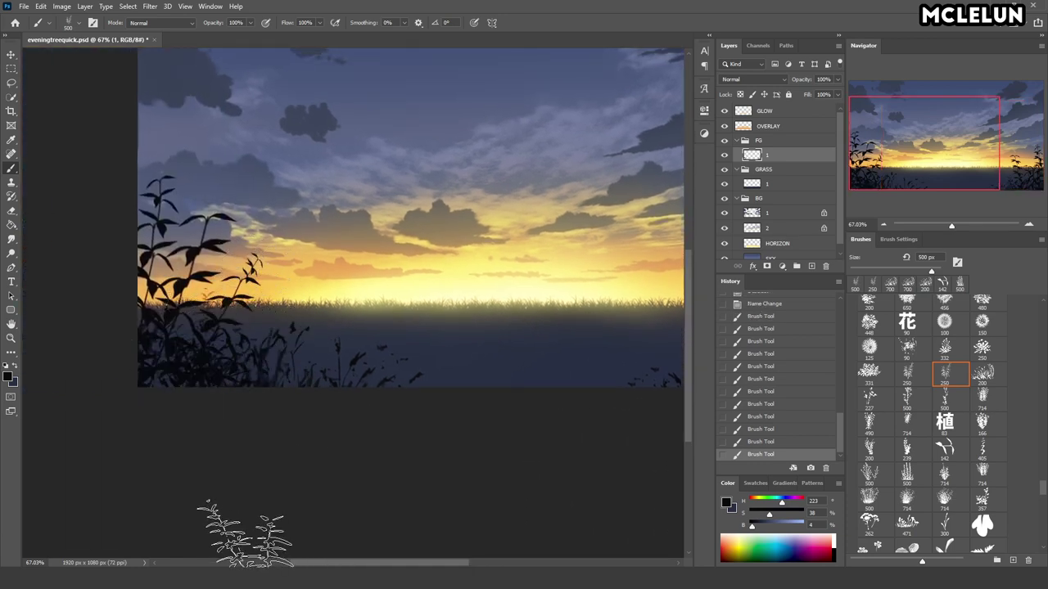
{"action": "left_click_drag", "start_coordinate": [928, 156], "coordinate": [946, 147]}
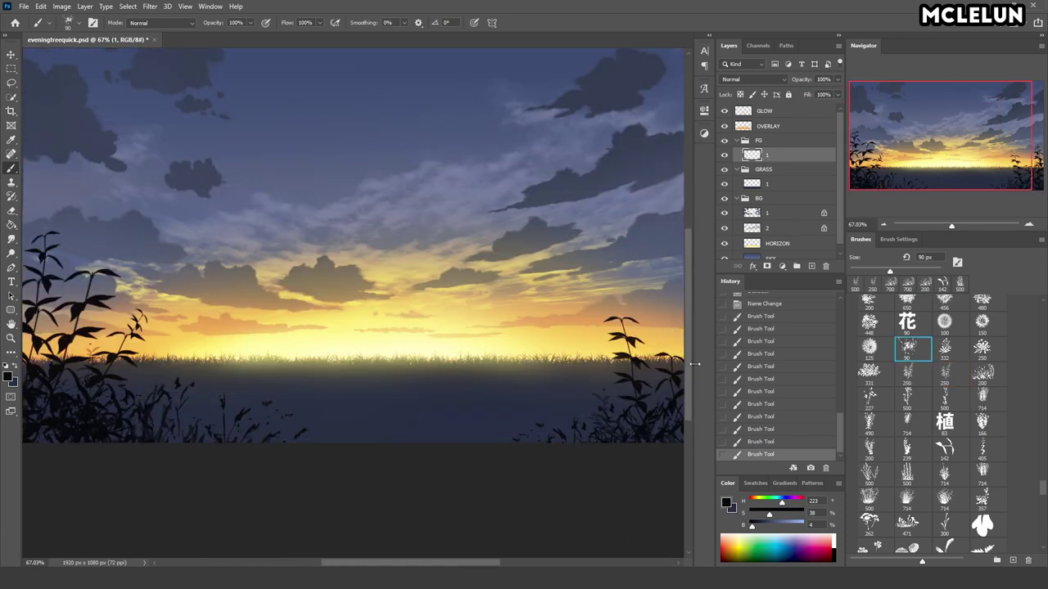
{"action": "left_click", "coordinate": [575, 406]}
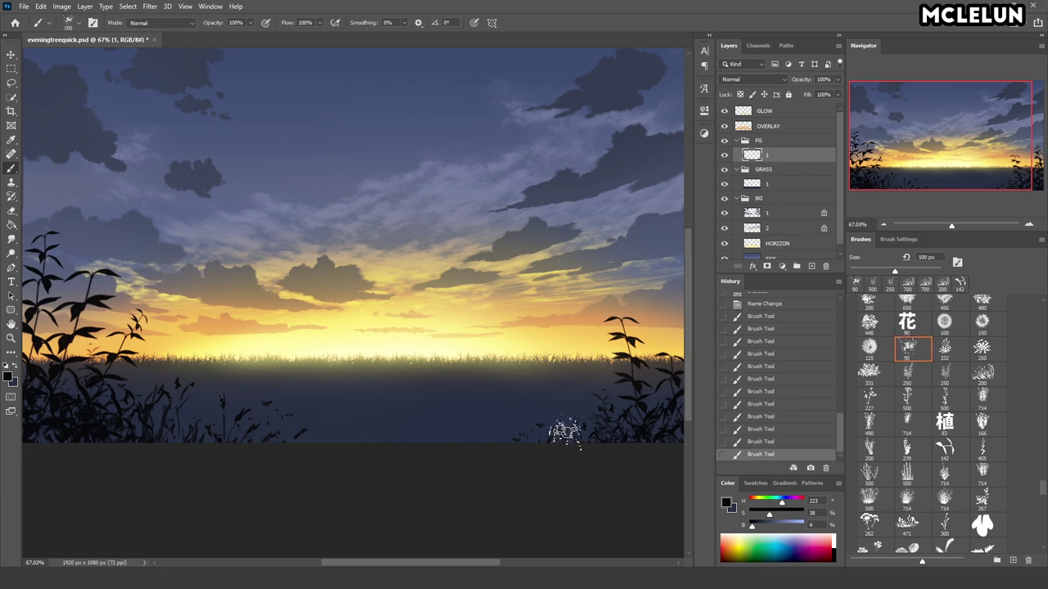
{"action": "left_click", "coordinate": [544, 413]}
- Stamp larger dark foliage at the bottom right at 600 px, keeping two reverted strokes
{"action": "key", "text": "bracketright"}
{"action": "key", "text": "bracketright"}
{"action": "key", "text": "bracketright"}
{"action": "left_click_drag", "start_coordinate": [550, 356], "coordinate": [489, 314]}
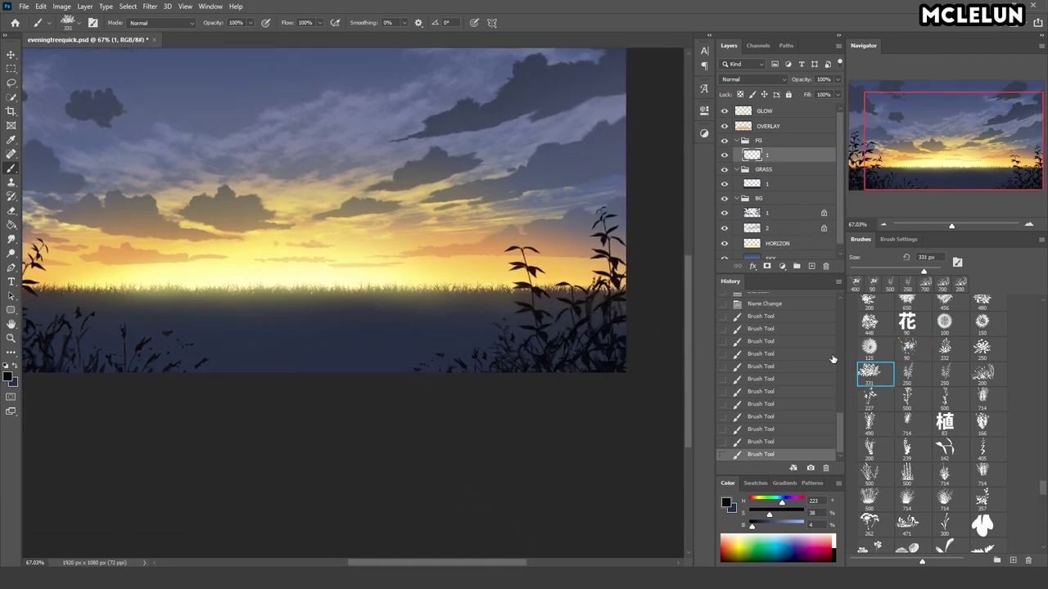
{"action": "left_click", "coordinate": [522, 389]}
{"action": "key", "text": "bracketright"}
{"action": "key", "text": "bracketright"}
{"action": "key", "text": "bracketright"}
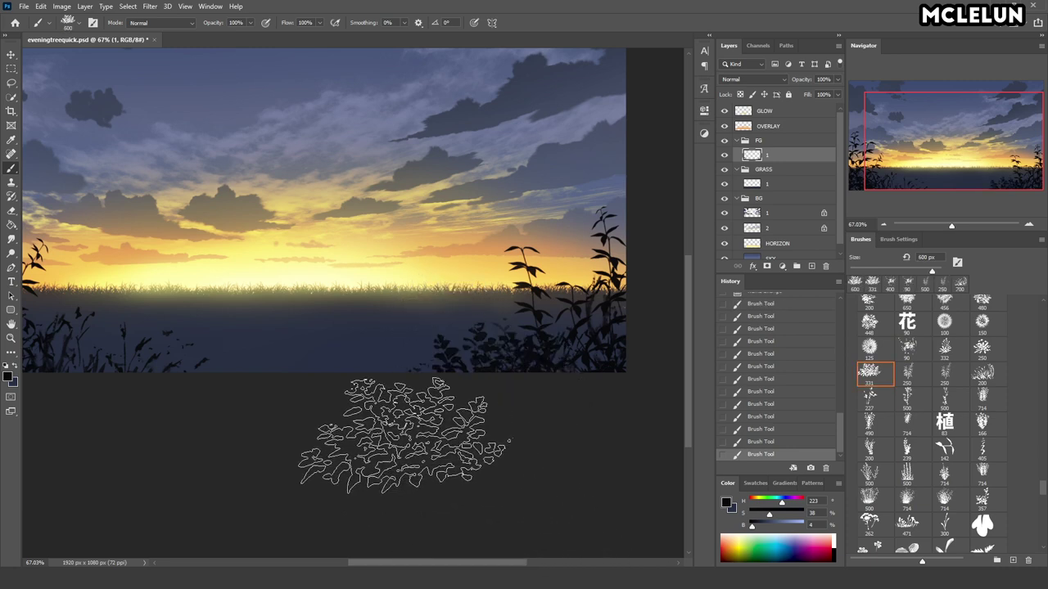
{"action": "left_click_drag", "start_coordinate": [275, 405], "coordinate": [365, 393]}
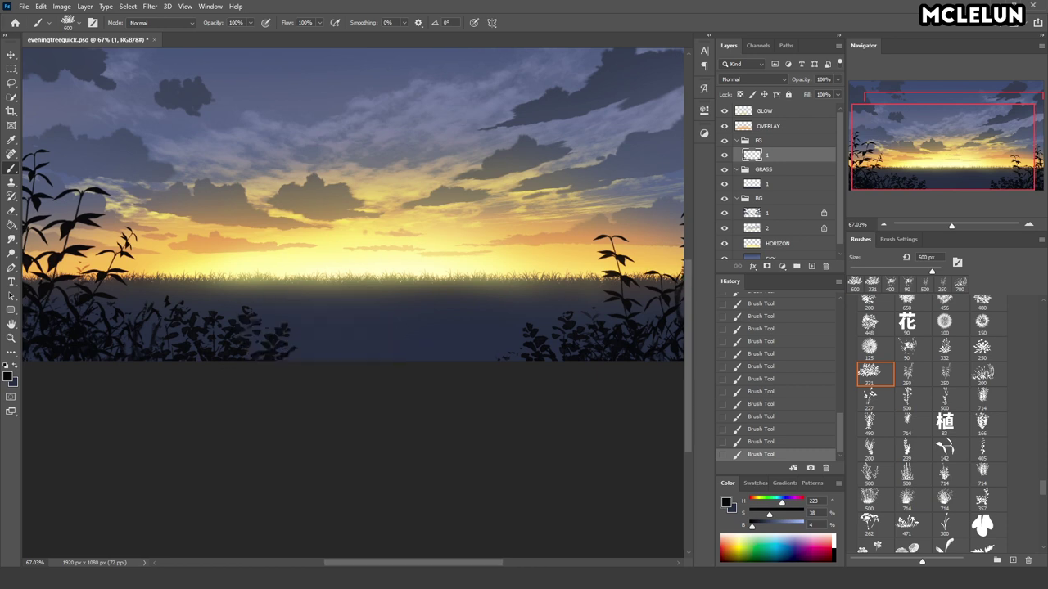
{"action": "left_click_drag", "start_coordinate": [180, 311], "coordinate": [234, 299]}
{"action": "left_click", "coordinate": [793, 417]}
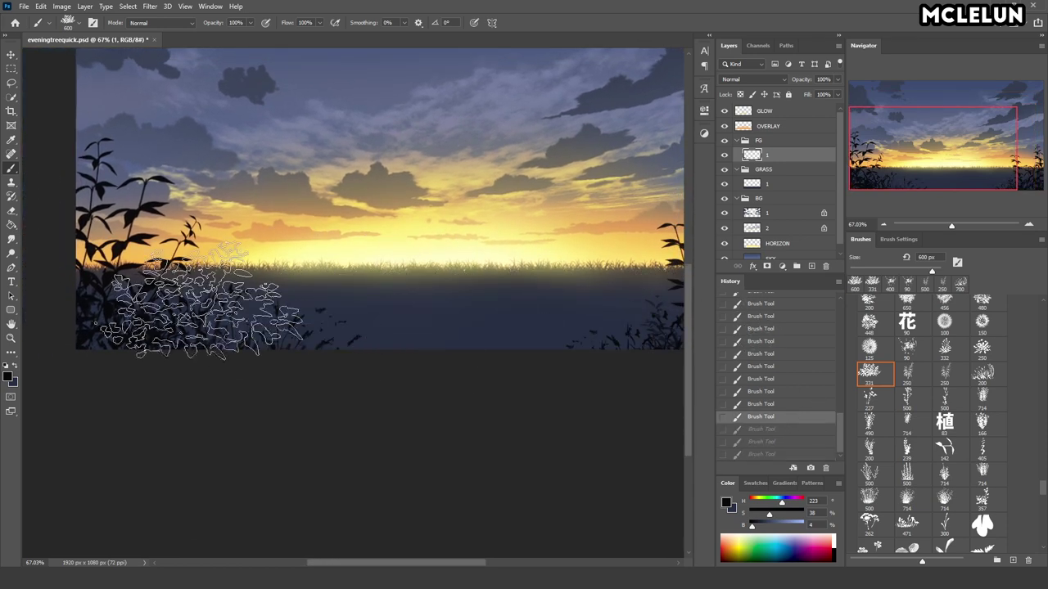
{"action": "key", "text": "ctrl+shift+z"}
{"action": "key", "text": "ctrl+shift+z"}
{"action": "left_click_drag", "start_coordinate": [383, 328], "coordinate": [250, 378]}
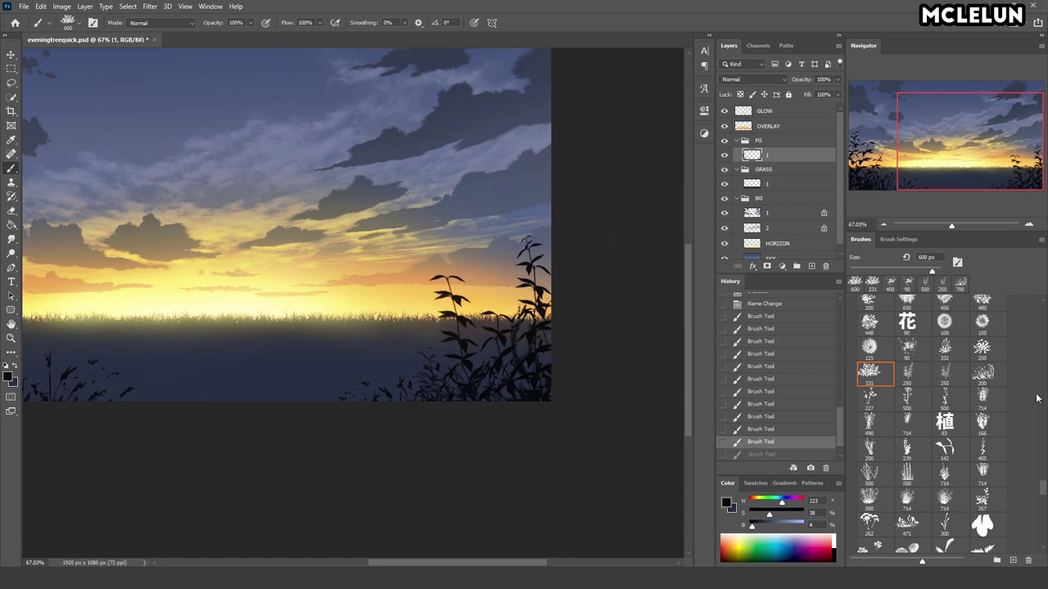
{"action": "left_click_drag", "start_coordinate": [1044, 491], "coordinate": [1043, 476]}
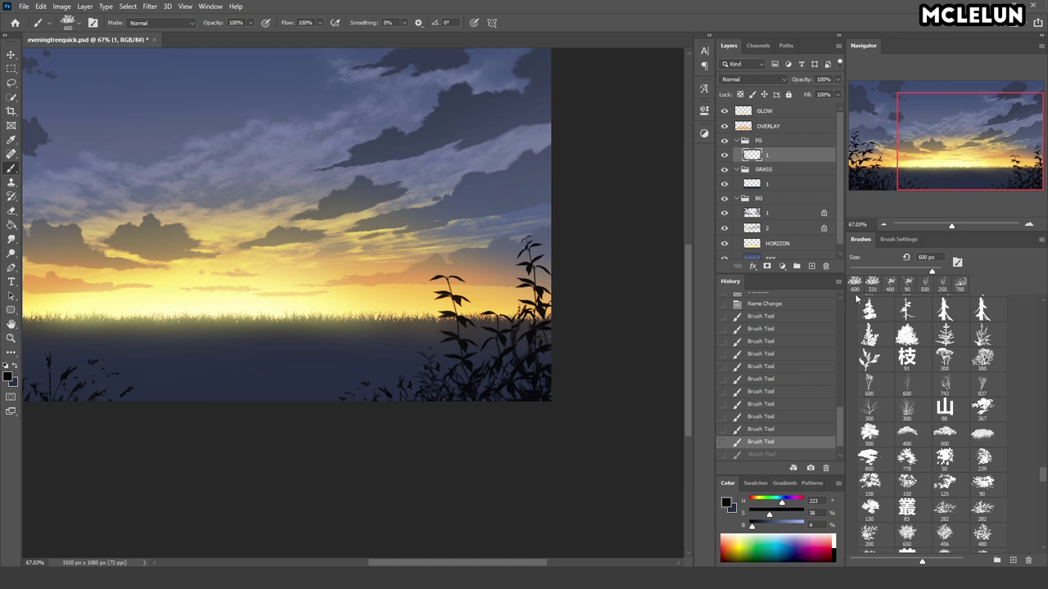
{"action": "left_click", "coordinate": [813, 267]}
- Move the new layer below layer 1 and rename it '2'
{"action": "left_click_drag", "start_coordinate": [778, 151], "coordinate": [778, 174]}
{"action": "double_click", "coordinate": [767, 169]}
{"action": "type", "text": "2"}
{"action": "key", "text": "Return"}
- Stamp dark foliage along the bottom, redoing the stamp at the lower left-centre
{"action": "left_click", "coordinate": [352, 352]}
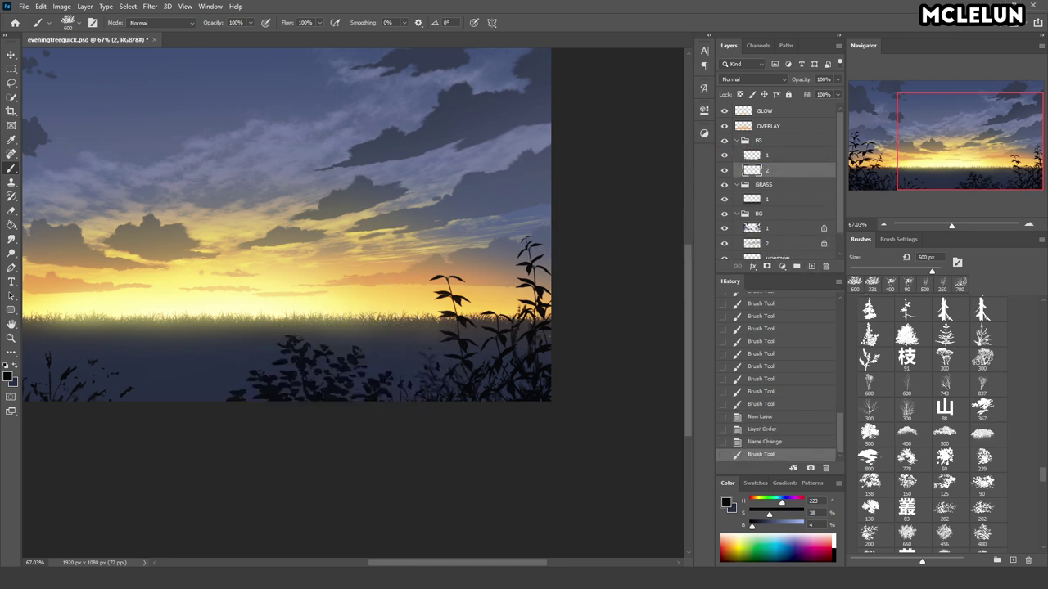
{"action": "scroll", "coordinate": [425, 421], "scroll_direction": "left", "scroll_amount": 5}
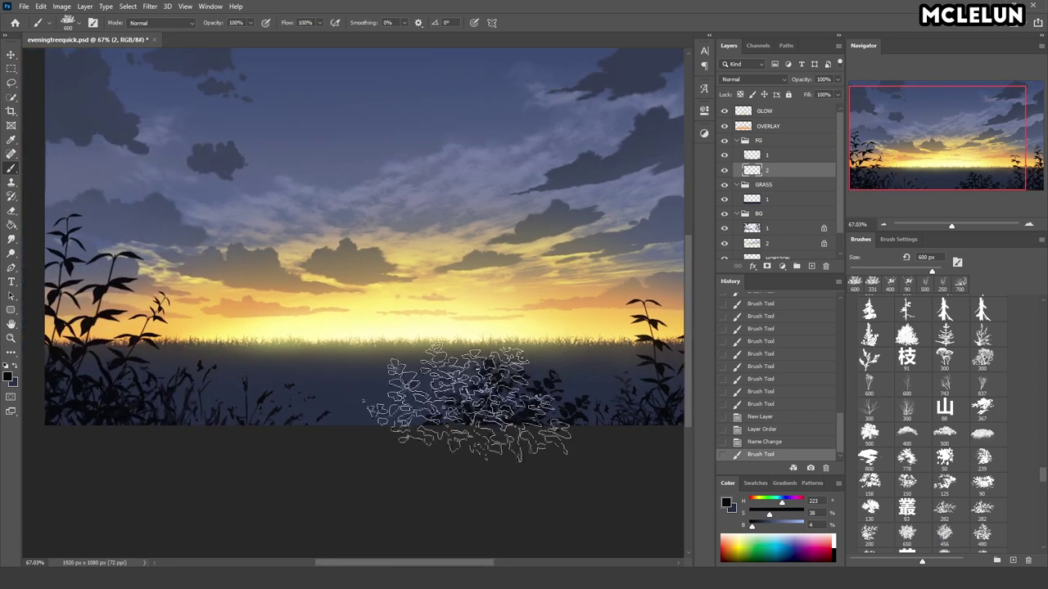
{"action": "key", "text": "ctrl+z"}
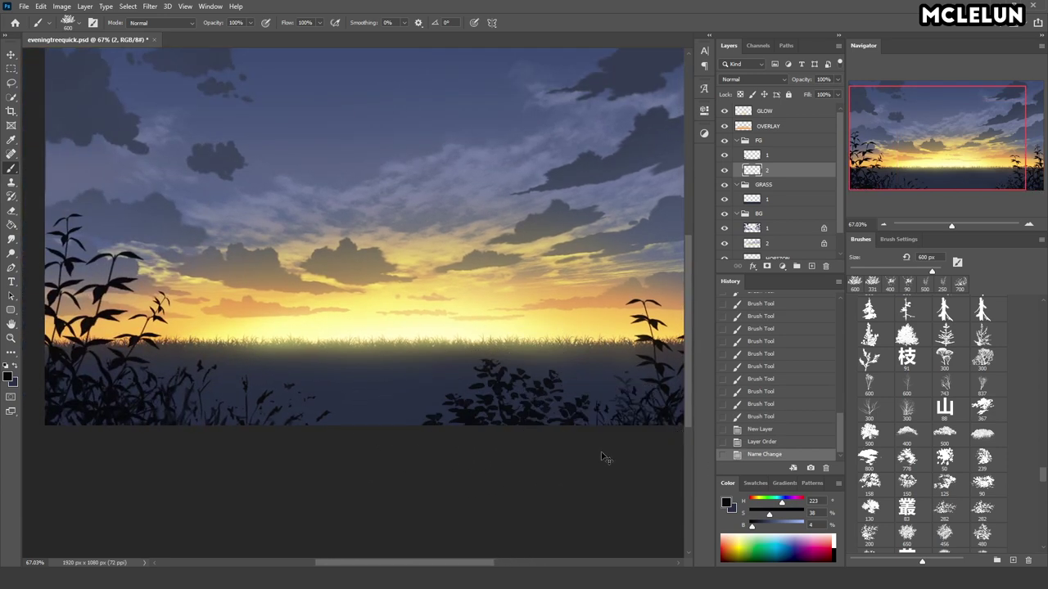
{"action": "left_click", "coordinate": [327, 442]}
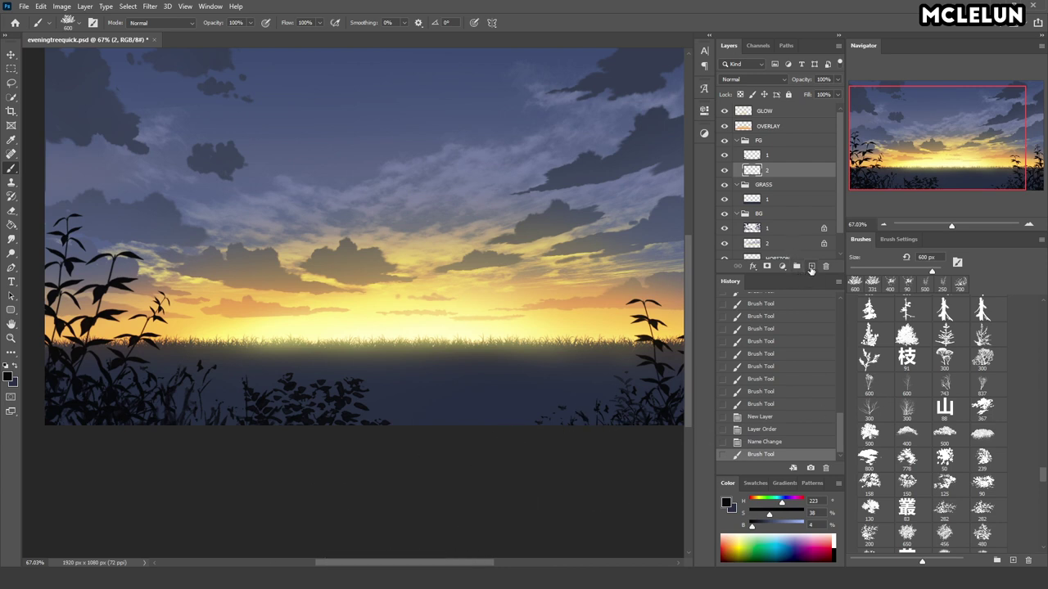
- Merge layer 2 down into a new empty layer and name the result '2'
{"action": "left_click", "coordinate": [810, 267]}
{"action": "left_click", "coordinate": [787, 186]}
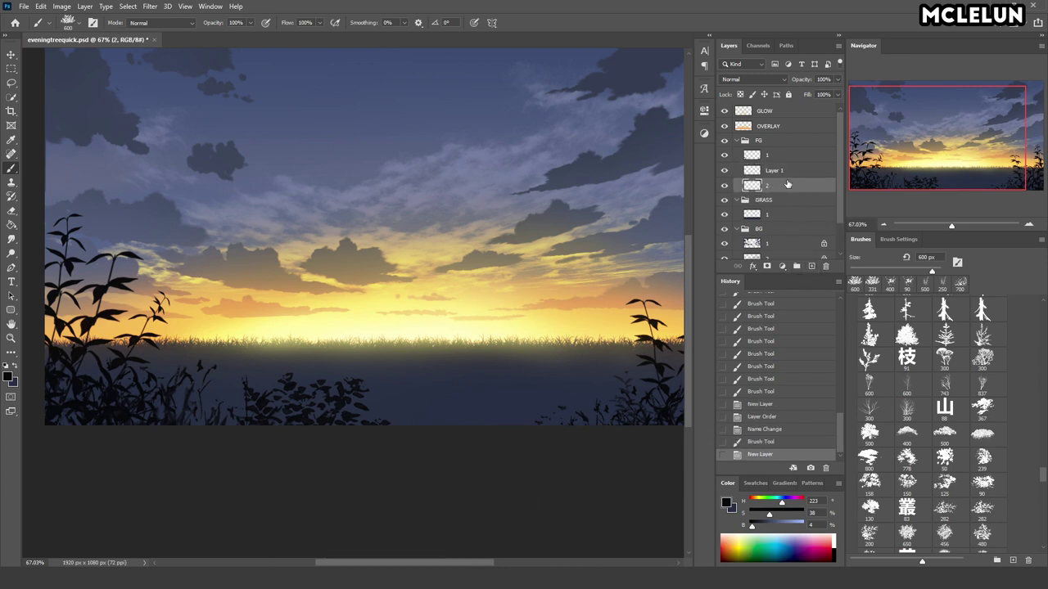
{"action": "left_click_drag", "start_coordinate": [792, 152], "coordinate": [790, 155]}
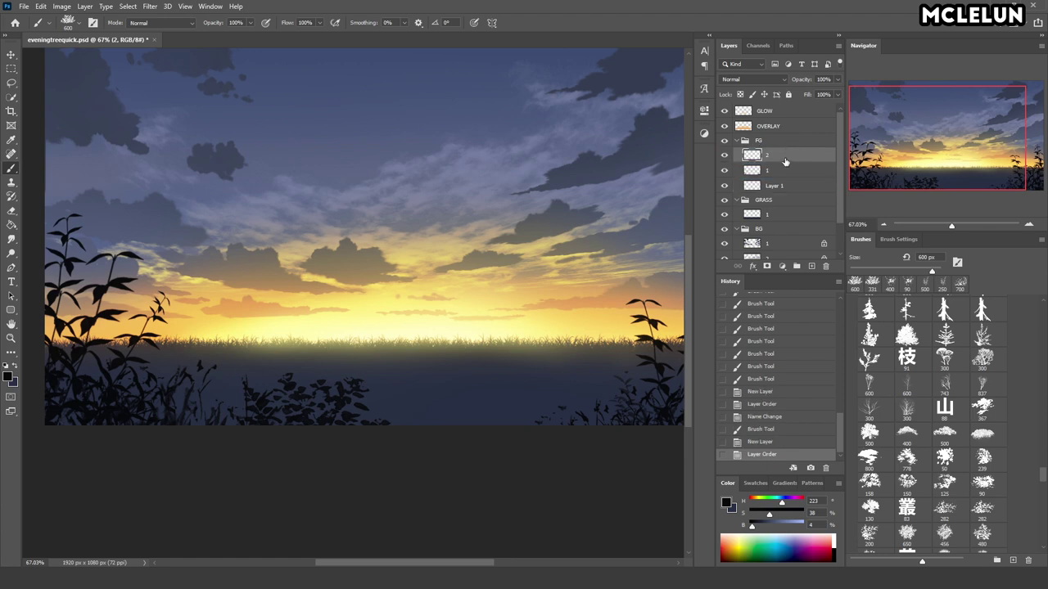
{"action": "key", "text": "ctrl+e"}
{"action": "double_click", "coordinate": [777, 170]}
{"action": "type", "text": "2"}
{"action": "key", "text": "Return"}
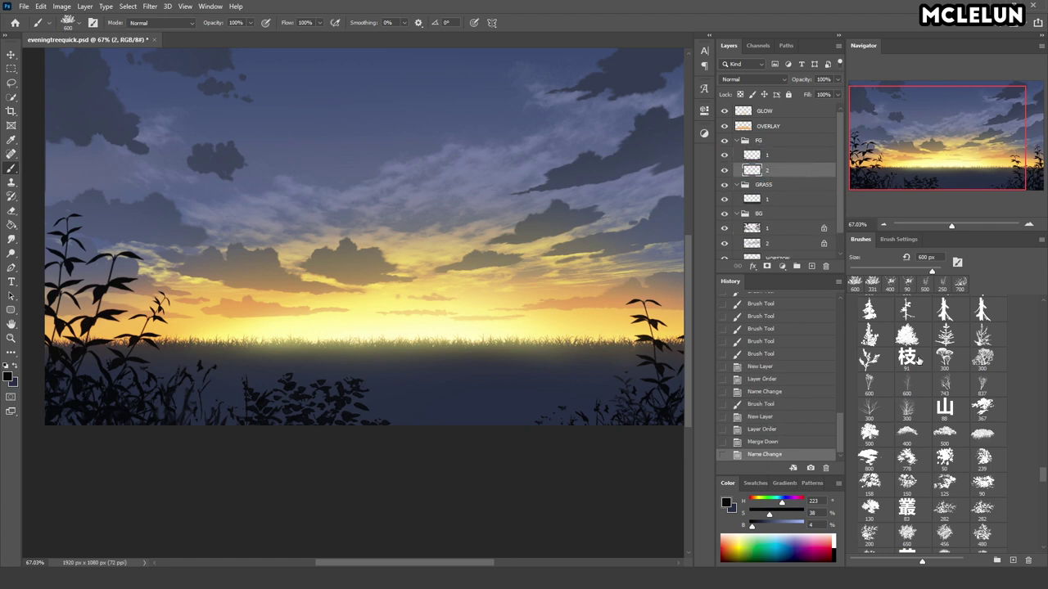
- Paint dark grass blades along the bottom with the brush enlarged to 200 then 500 px
{"action": "mouse_move", "coordinate": [1042, 474]}
{"action": "left_mouse_down"}
{"action": "mouse_move", "coordinate": [1036, 514]}
{"action": "mouse_move", "coordinate": [1042, 422]}
{"action": "left_mouse_up"}
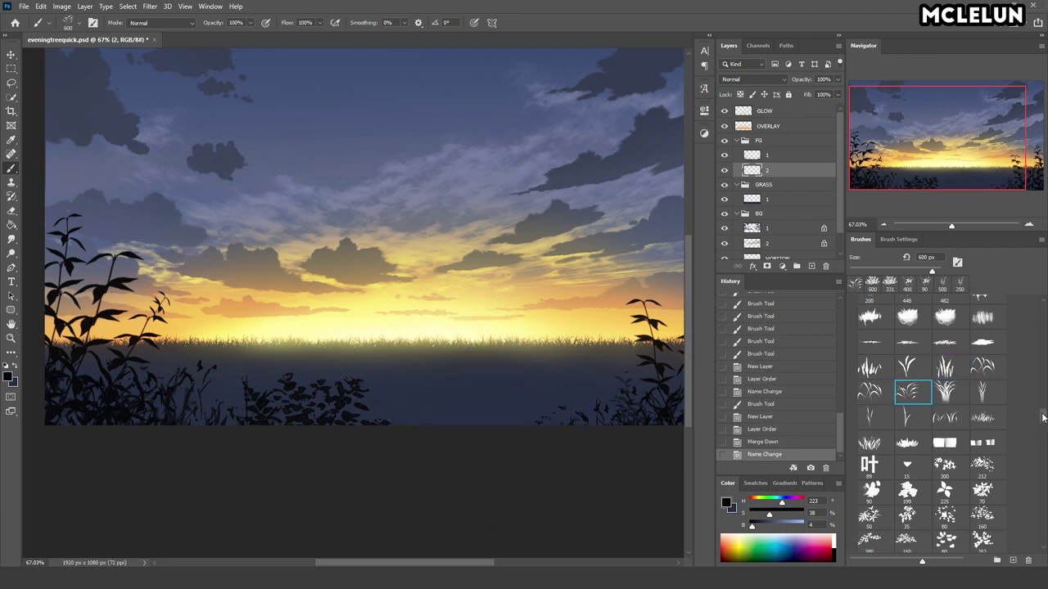
{"action": "scroll", "coordinate": [1042, 417], "scroll_direction": "up", "scroll_amount": 3}
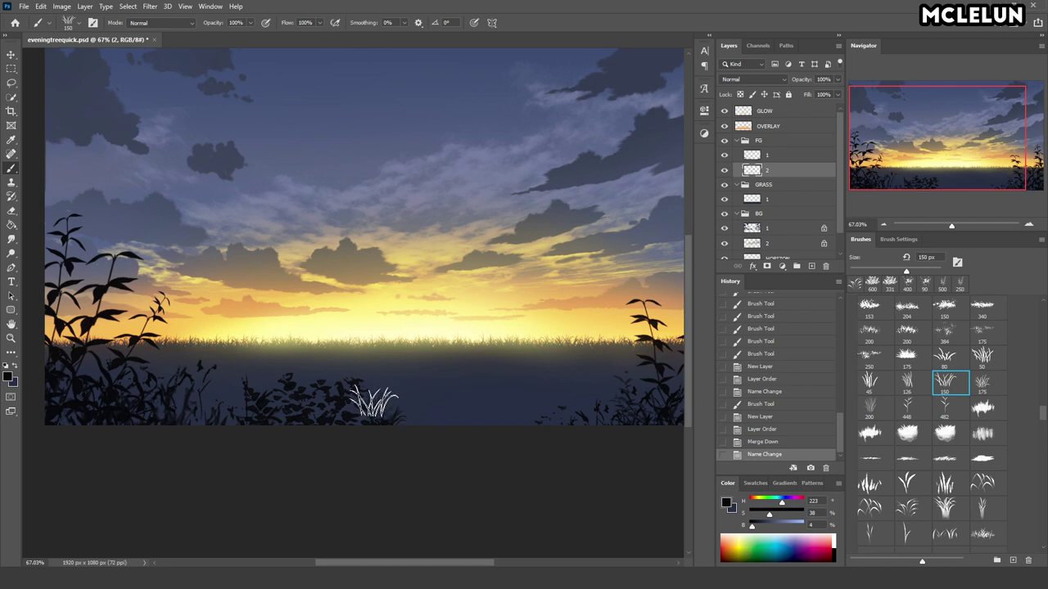
{"action": "key", "text": "bracketright"}
{"action": "key", "text": "bracketright"}
{"action": "left_click_drag", "start_coordinate": [319, 405], "coordinate": [201, 406]}
{"action": "key", "text": "bracketright"}
{"action": "key", "text": "bracketright"}
{"action": "key", "text": "bracketright"}
{"action": "left_click", "coordinate": [414, 458]}
{"action": "left_click_drag", "start_coordinate": [487, 467], "coordinate": [589, 479]}
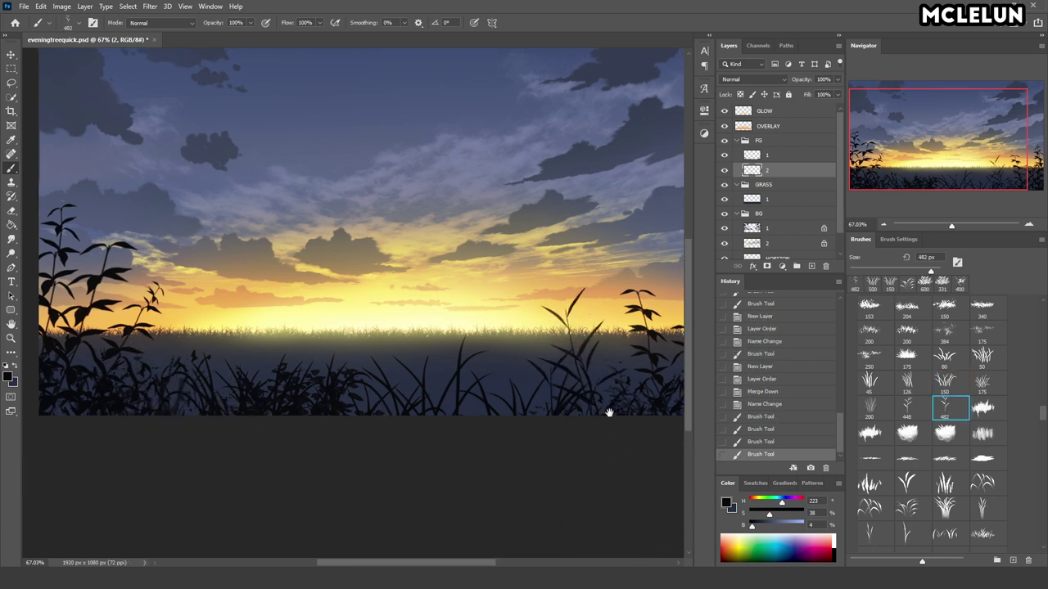
- Stamp more tall grass blades along the bottom, then save the painting
{"action": "left_click_drag", "start_coordinate": [609, 414], "coordinate": [468, 435]}
{"action": "left_click_drag", "start_coordinate": [335, 412], "coordinate": [565, 404]}
{"action": "left_click", "coordinate": [363, 432]}
{"action": "left_click", "coordinate": [398, 432]}
{"action": "left_click", "coordinate": [937, 179]}
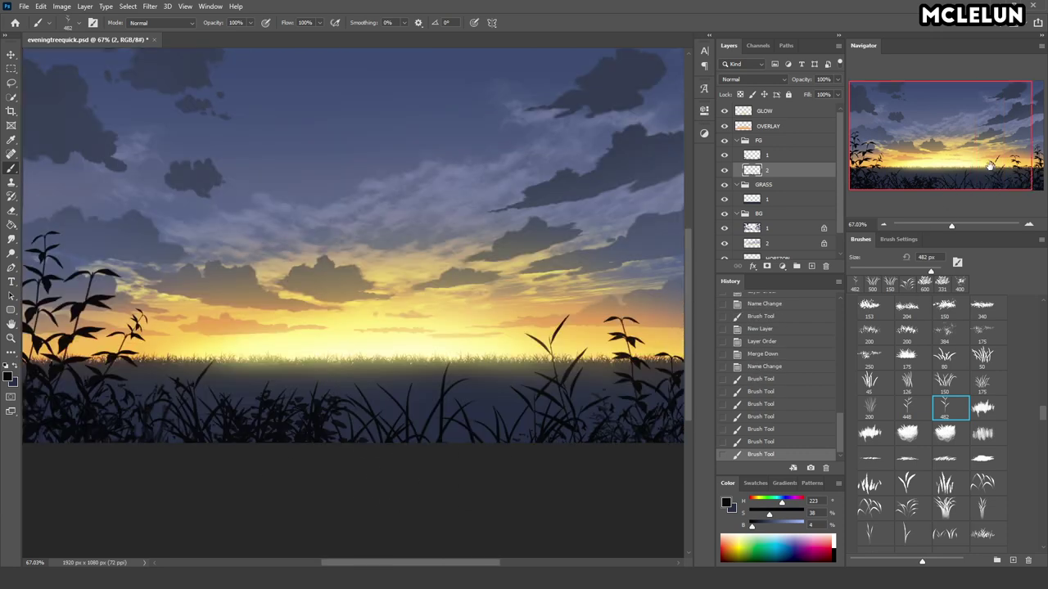
{"action": "key", "text": "ctrl+s"}
- Lock transparency on layers 1 and 2 and fill both with a slightly lighter blue
{"action": "left_click", "coordinate": [759, 528]}
{"action": "left_click", "coordinate": [776, 155]}
{"action": "left_click", "coordinate": [740, 94]}
{"action": "key", "text": "alt+BackSpace"}
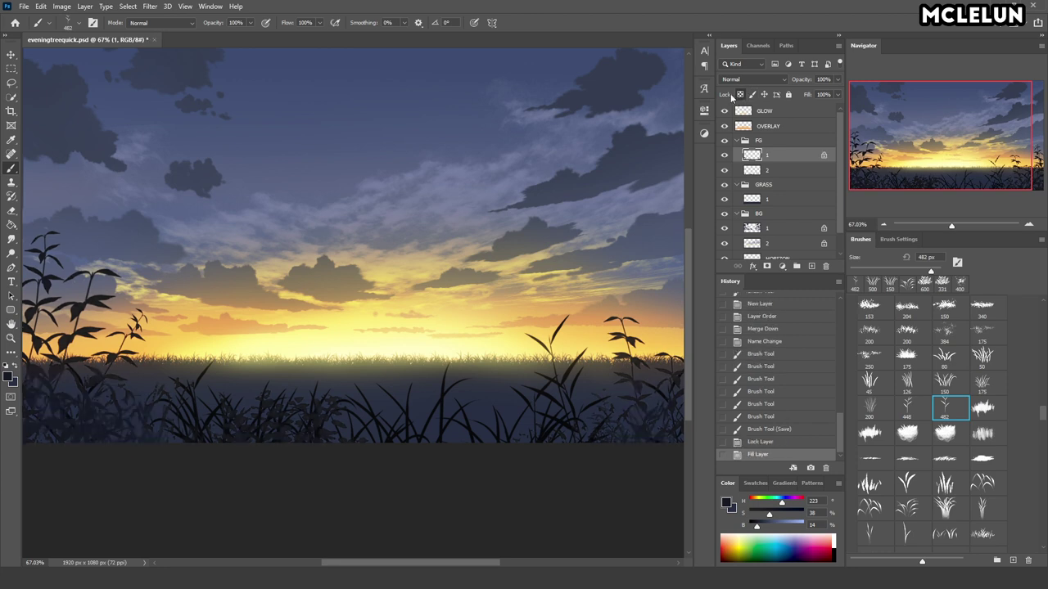
{"action": "left_click", "coordinate": [774, 172]}
{"action": "left_click", "coordinate": [739, 95]}
{"action": "key", "text": "alt+BackSpace"}
- Save, duplicate layer 1 as '1 copy', and hide layers 1 and 2
{"action": "scroll", "coordinate": [507, 227], "scroll_direction": "down", "scroll_amount": 2}
{"action": "scroll", "coordinate": [494, 170], "scroll_direction": "down", "scroll_amount": 1}
{"action": "key", "text": "ctrl+s"}
{"action": "left_click", "coordinate": [788, 163]}
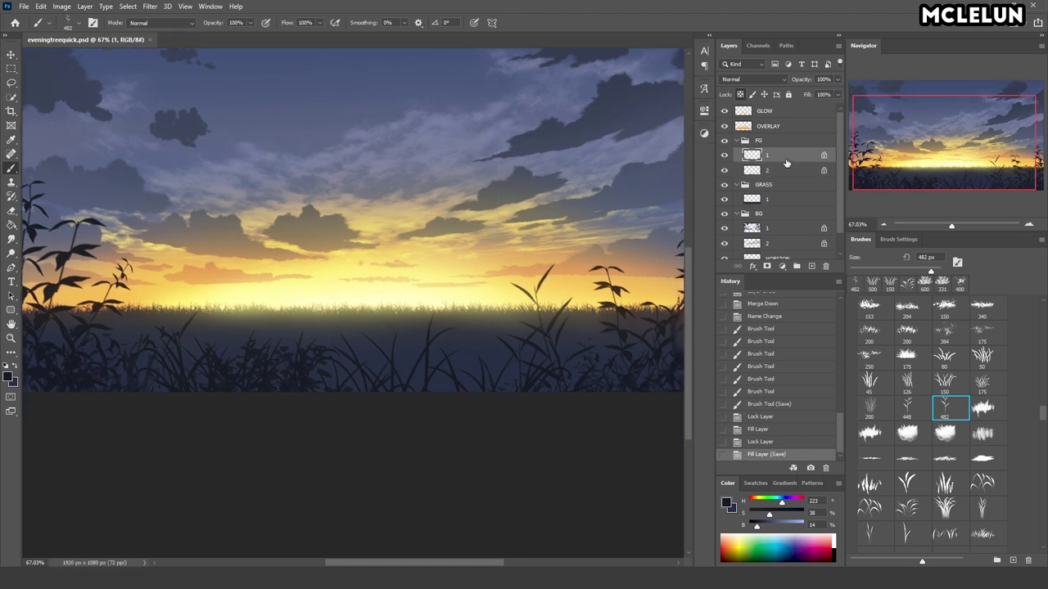
{"action": "key", "text": "ctrl+j"}
{"action": "left_click", "coordinate": [723, 169]}
{"action": "left_click", "coordinate": [724, 185]}
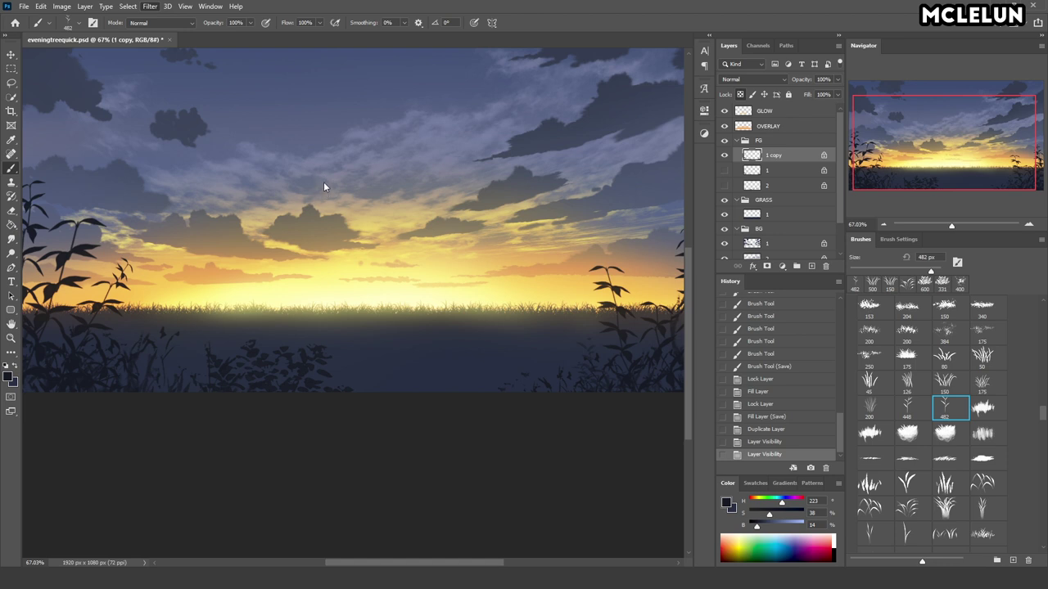
- Unlock '1 copy' and apply a Box Blur of radius 3 to it
{"action": "key", "text": "ctrl+alt+f"}
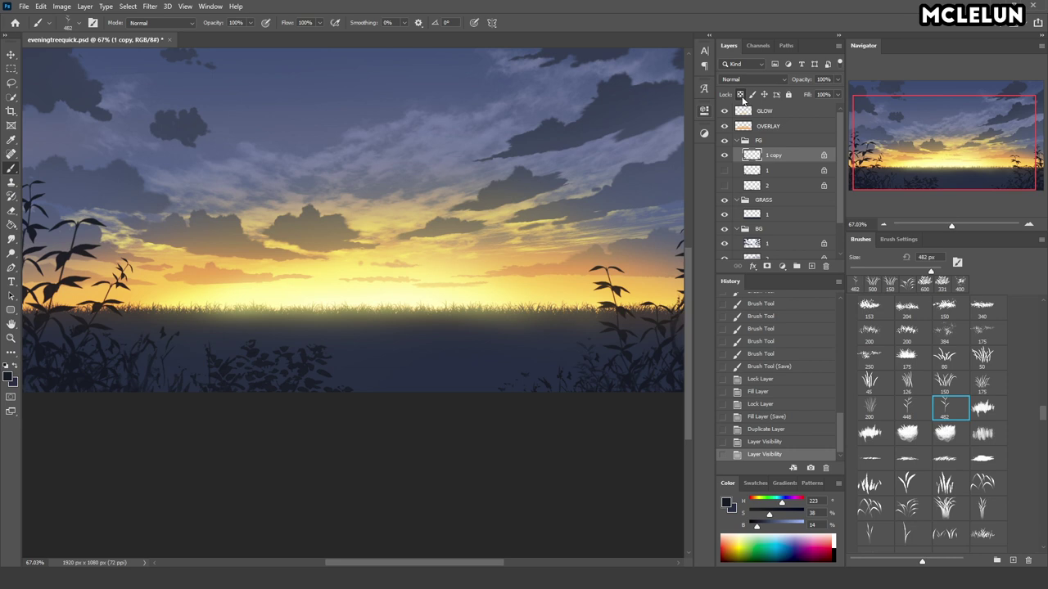
{"action": "left_click", "coordinate": [741, 96]}
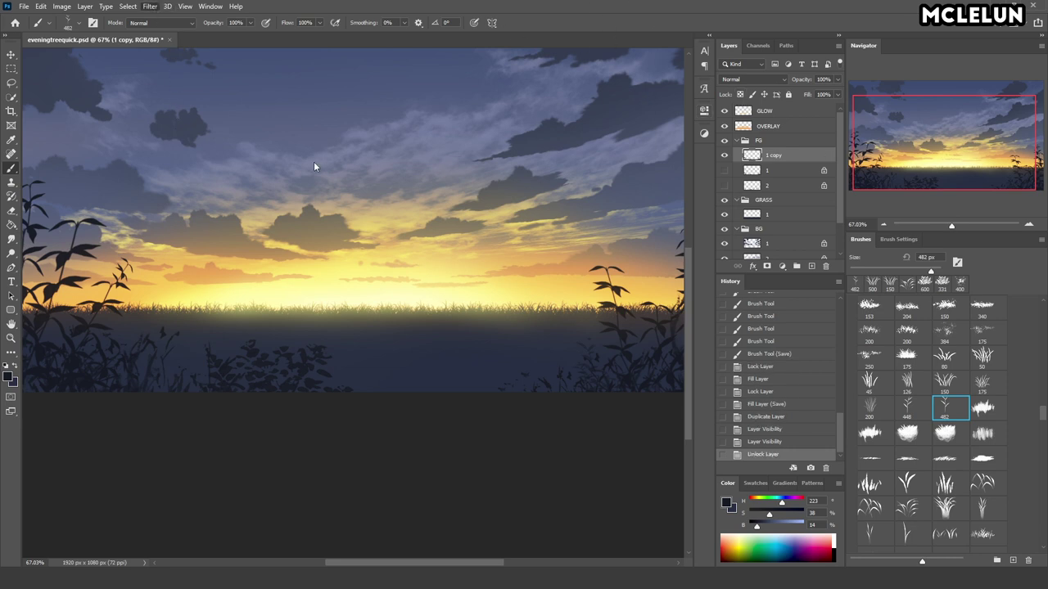
{"action": "key", "text": "ctrl+alt+f"}
{"action": "left_click_drag", "start_coordinate": [297, 424], "coordinate": [292, 424]}
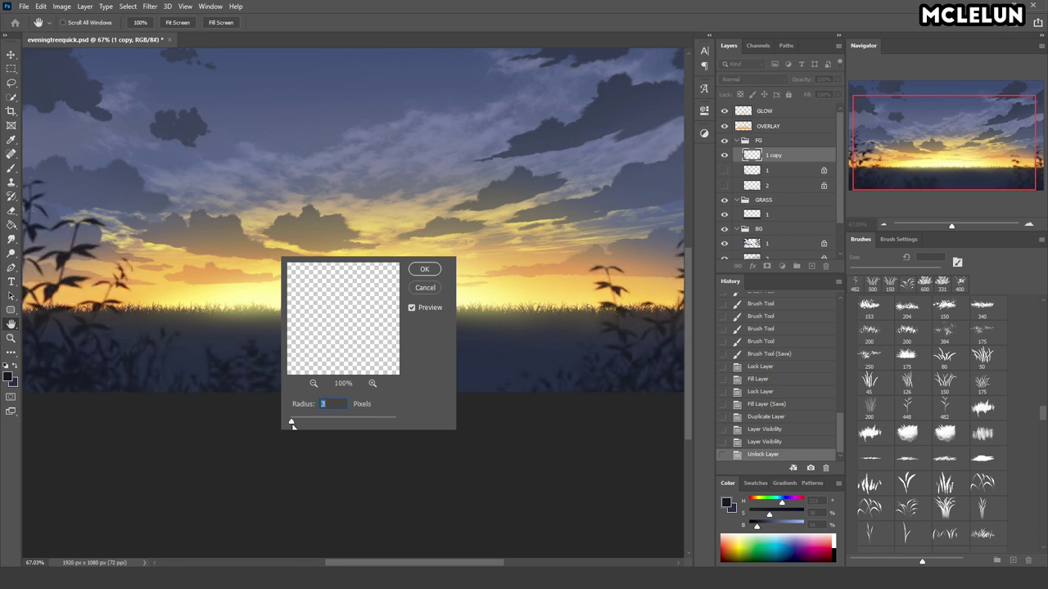
{"action": "key", "text": "Return"}
{"action": "key", "text": "b"}
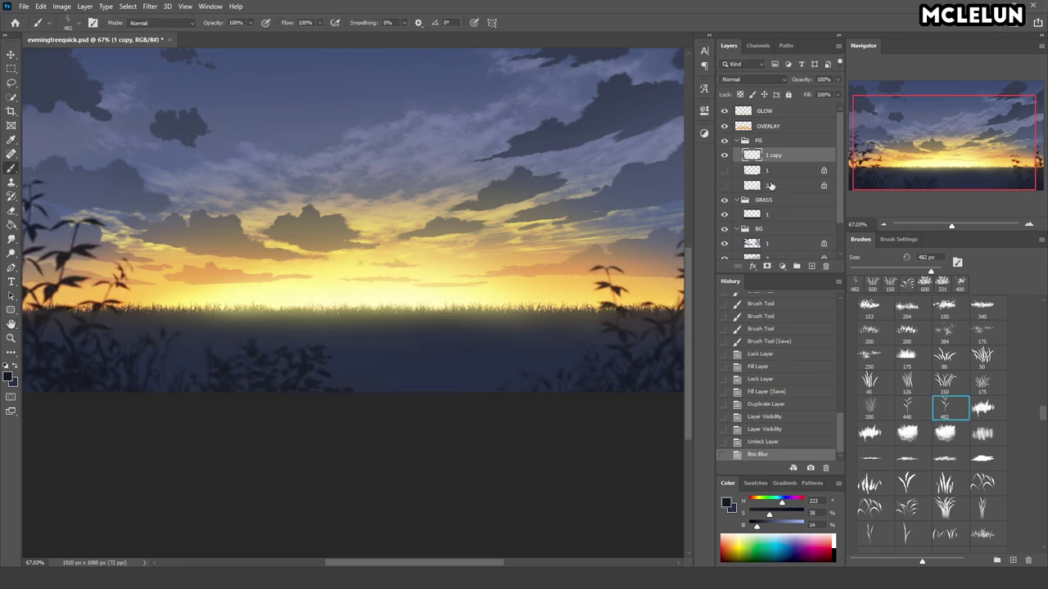
- Duplicate layer 2, hide the original, unlock '2 copy' and give it the same Box Blur
{"action": "left_click", "coordinate": [771, 186]}
{"action": "key", "text": "ctrl+j"}
{"action": "left_click", "coordinate": [723, 186]}
{"action": "left_click", "coordinate": [723, 186]}
{"action": "left_click", "coordinate": [740, 94]}
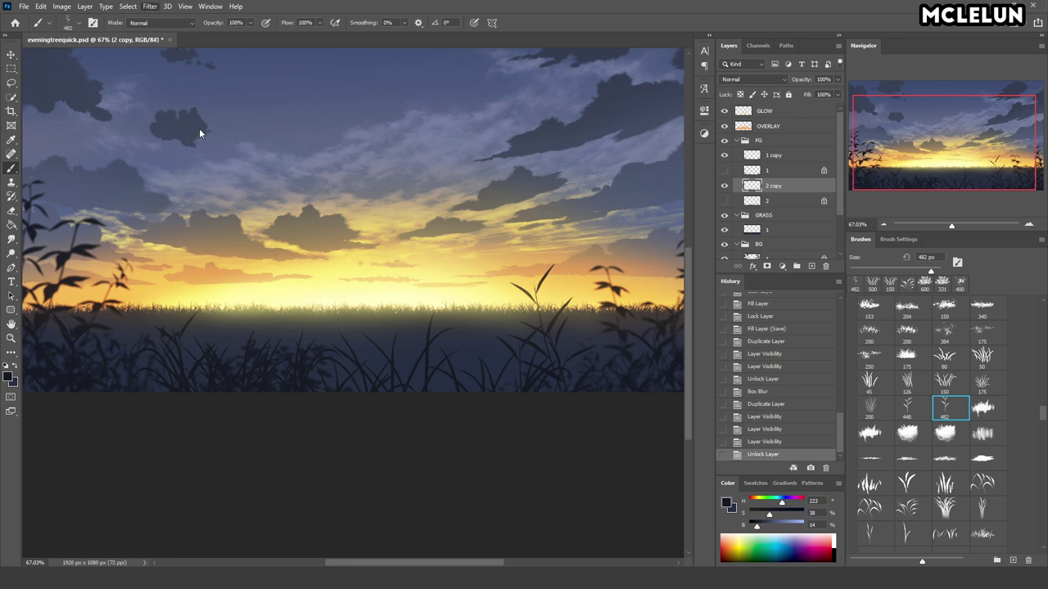
{"action": "key", "text": "ctrl+alt+f"}
{"action": "key", "text": "Return"}
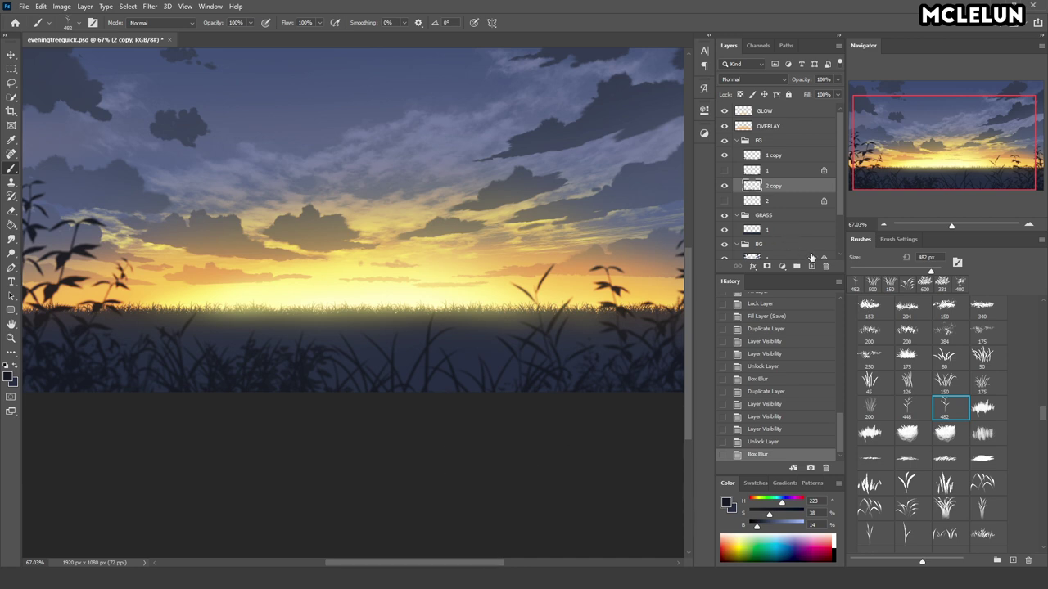
- Delete the blurred '2 copy' and '1 copy' layers, show the originals, and save
{"action": "key", "text": "Delete"}
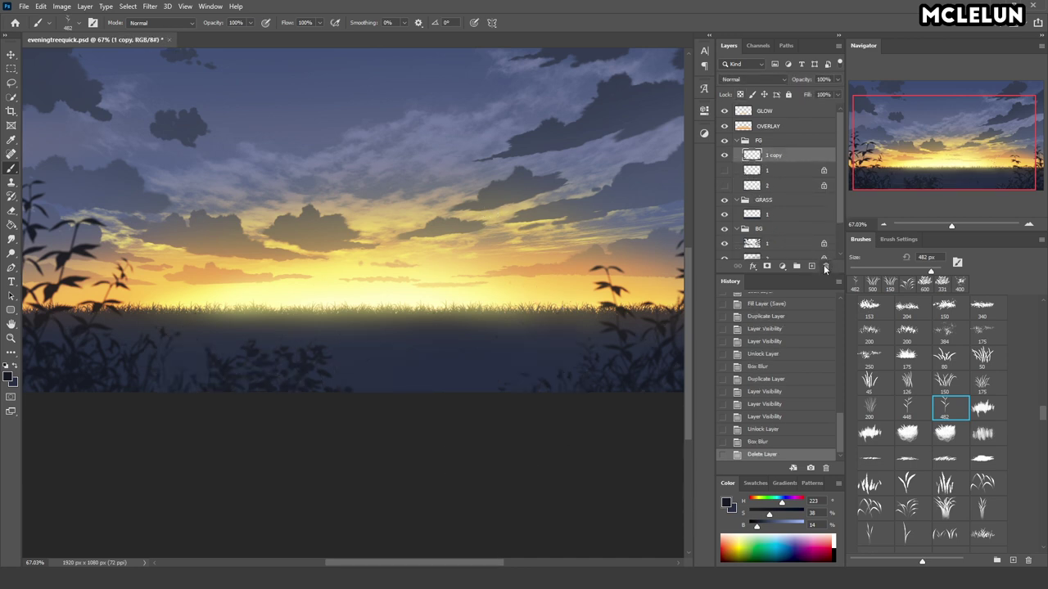
{"action": "key", "text": "Delete"}
{"action": "left_click_drag", "start_coordinate": [724, 155], "coordinate": [723, 170]}
{"action": "key", "text": "ctrl+s"}
- Choose the 9 px round brush, select grass layer 2 and hide leafy layer 1
{"action": "left_click_drag", "start_coordinate": [1042, 412], "coordinate": [1042, 374]}
{"action": "scroll", "coordinate": [941, 369], "scroll_direction": "up", "scroll_amount": 10}
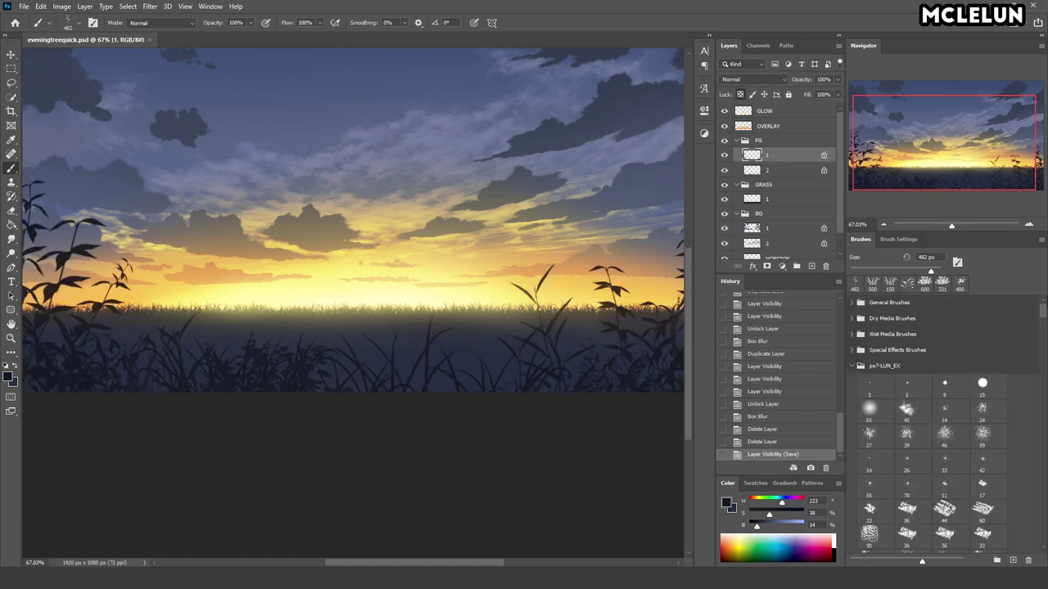
{"action": "left_click", "coordinate": [948, 386]}
{"action": "left_click", "coordinate": [774, 171]}
{"action": "left_click", "coordinate": [725, 156]}
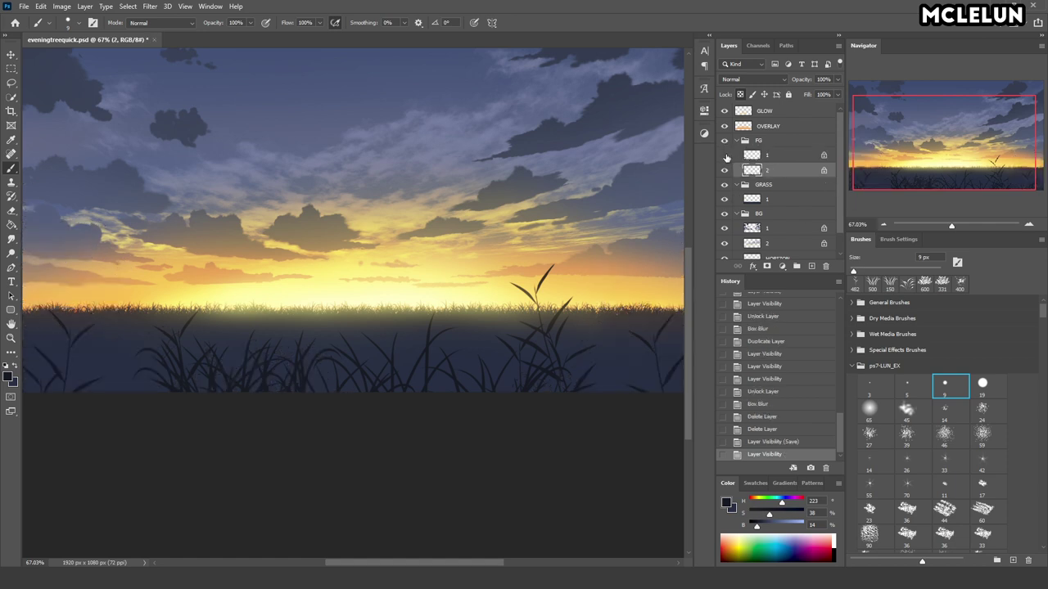
- Zoom in on the horizon grass and set a teal foreground colour for highlights
{"action": "left_click_drag", "start_coordinate": [952, 225], "coordinate": [962, 225]}
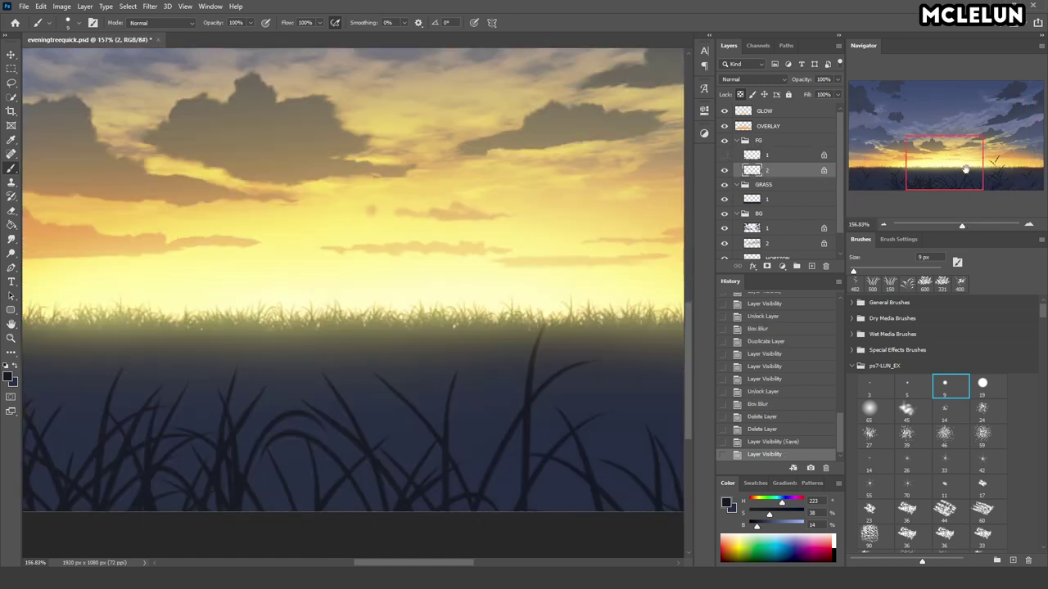
{"action": "scroll", "coordinate": [526, 194], "scroll_direction": "down", "scroll_amount": 3}
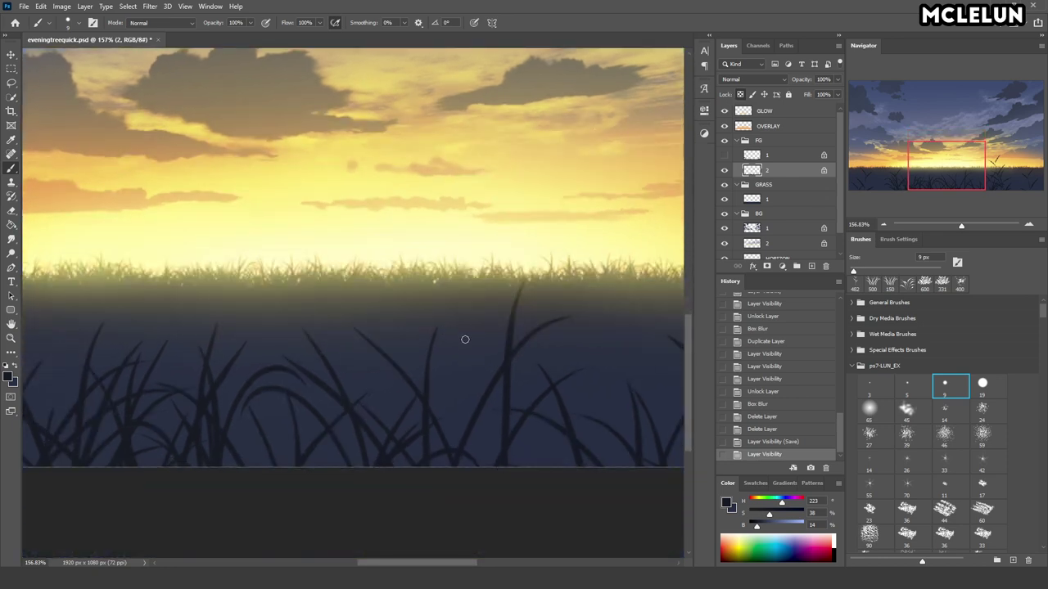
{"action": "left_click", "coordinate": [584, 353], "text": "alt"}
{"action": "left_click_drag", "start_coordinate": [782, 500], "coordinate": [776, 507]}
- Switch the brush to Screen blending and paint a first glowing highlight on a grass blade
{"action": "left_click", "coordinate": [496, 374]}
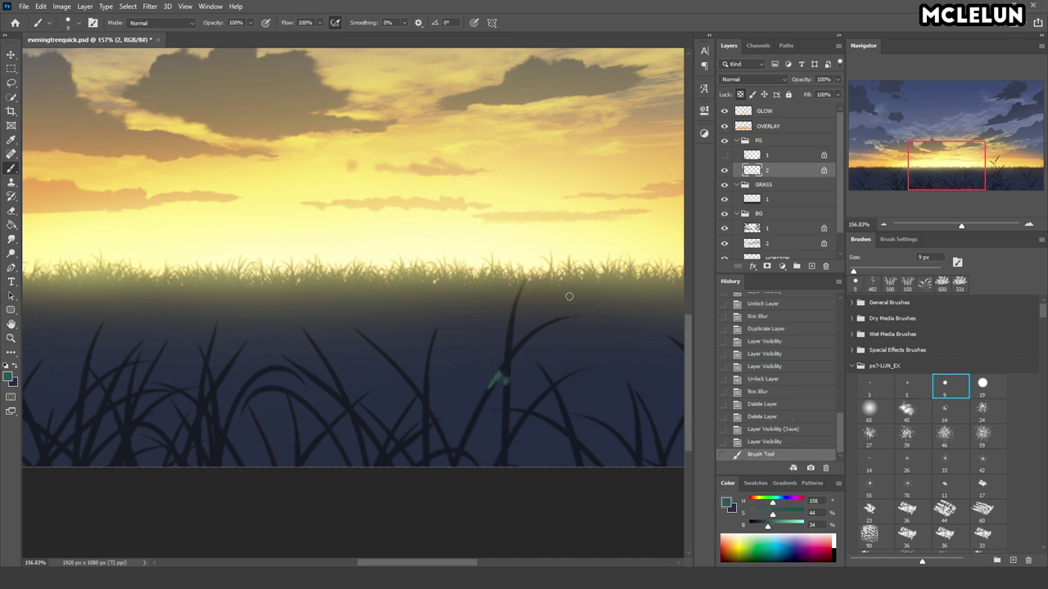
{"action": "left_click_drag", "start_coordinate": [524, 339], "coordinate": [557, 319]}
{"action": "key", "text": "shift+alt+s"}
{"action": "left_click_drag", "start_coordinate": [530, 335], "coordinate": [550, 317]}
- Paint glowing highlights along several more grass blades, including a tall one
{"action": "left_click_drag", "start_coordinate": [400, 373], "coordinate": [367, 340]}
{"action": "mouse_move", "coordinate": [340, 381]}
{"action": "left_mouse_down"}
{"action": "mouse_move", "coordinate": [317, 350]}
{"action": "mouse_move", "coordinate": [324, 363]}
{"action": "left_mouse_up"}
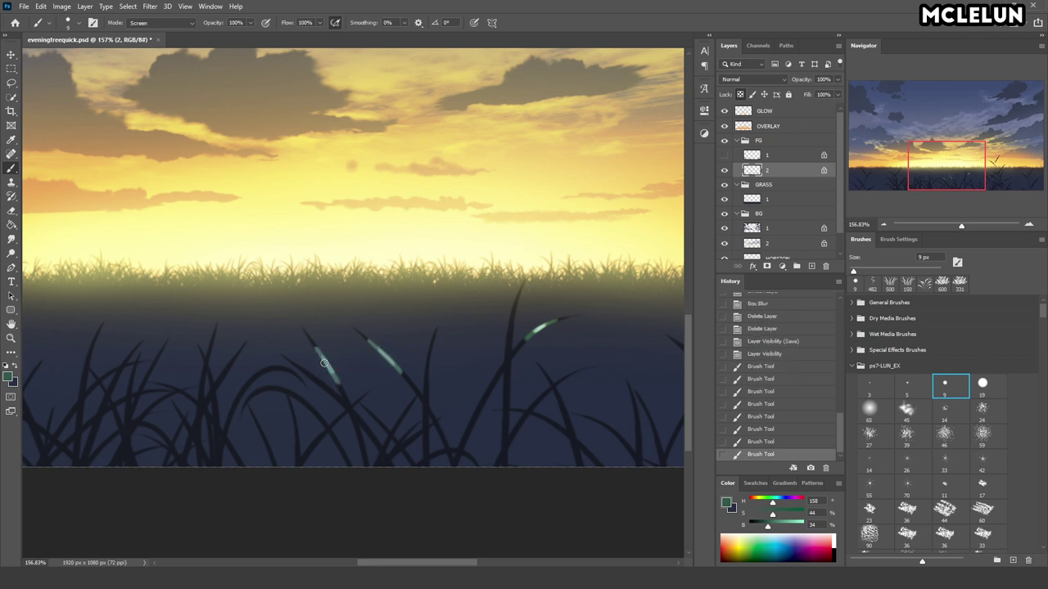
{"action": "left_click_drag", "start_coordinate": [982, 167], "coordinate": [994, 164]}
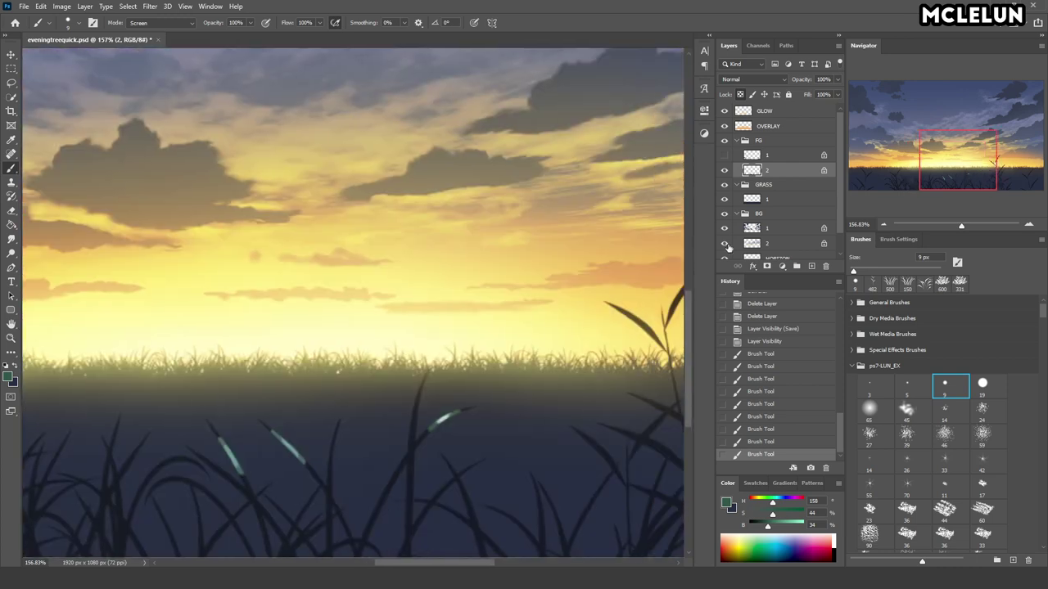
{"action": "left_click_drag", "start_coordinate": [673, 268], "coordinate": [564, 255]}
{"action": "mouse_move", "coordinate": [571, 375]}
{"action": "left_mouse_down"}
{"action": "mouse_move", "coordinate": [592, 353]}
{"action": "mouse_move", "coordinate": [574, 365]}
{"action": "mouse_move", "coordinate": [582, 378]}
{"action": "left_mouse_up"}
{"action": "left_click_drag", "start_coordinate": [524, 429], "coordinate": [530, 428]}
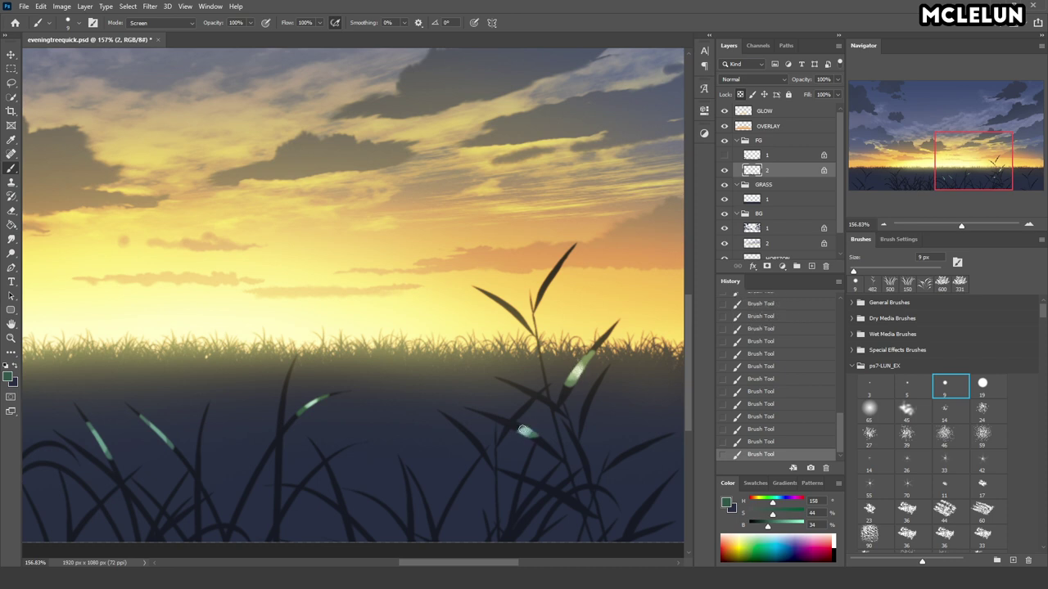
- Add highlights to grass blades on the left and right sides of the meadow
{"action": "left_click_drag", "start_coordinate": [951, 176], "coordinate": [887, 176]}
{"action": "mouse_move", "coordinate": [252, 406]}
{"action": "left_mouse_down"}
{"action": "mouse_move", "coordinate": [270, 385]}
{"action": "mouse_move", "coordinate": [259, 393]}
{"action": "left_mouse_up"}
{"action": "left_click_drag", "start_coordinate": [197, 332], "coordinate": [503, 215]}
{"action": "mouse_move", "coordinate": [342, 298]}
{"action": "left_mouse_down"}
{"action": "mouse_move", "coordinate": [318, 320]}
{"action": "mouse_move", "coordinate": [331, 304]}
{"action": "mouse_move", "coordinate": [268, 275]}
{"action": "left_mouse_up"}
{"action": "left_click_drag", "start_coordinate": [981, 180], "coordinate": [1011, 168]}
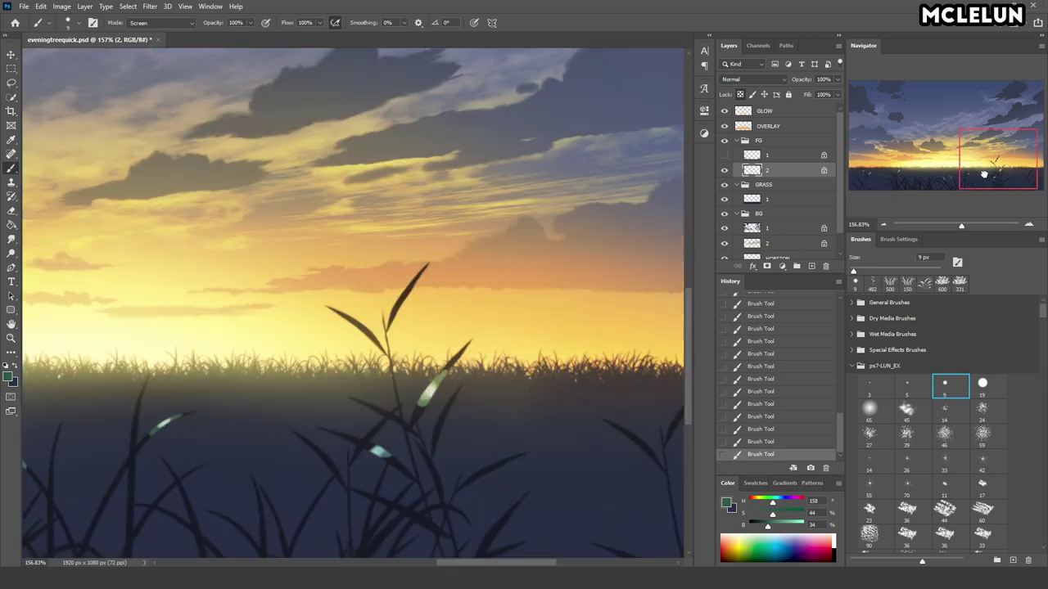
{"action": "mouse_move", "coordinate": [568, 410]}
{"action": "left_mouse_down"}
{"action": "mouse_move", "coordinate": [583, 390]}
{"action": "mouse_move", "coordinate": [566, 403]}
{"action": "left_mouse_up"}
- Highlight the central and lower grass blades, then show leafy layer 1 again
{"action": "left_click", "coordinate": [916, 185]}
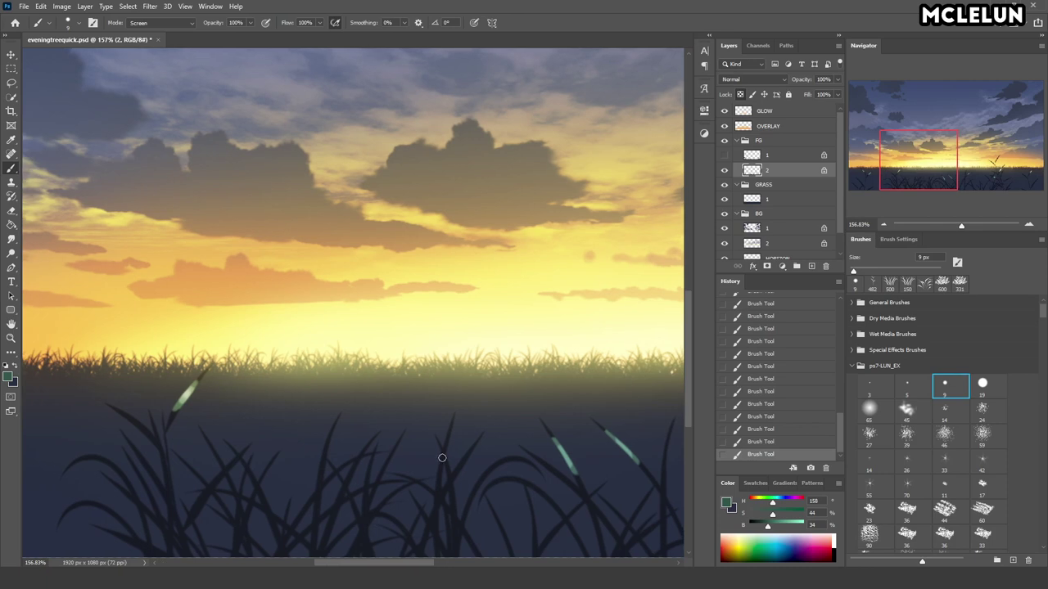
{"action": "left_click_drag", "start_coordinate": [319, 465], "coordinate": [325, 443]}
{"action": "left_click_drag", "start_coordinate": [483, 473], "coordinate": [500, 462]}
{"action": "left_click_drag", "start_coordinate": [496, 479], "coordinate": [520, 481]}
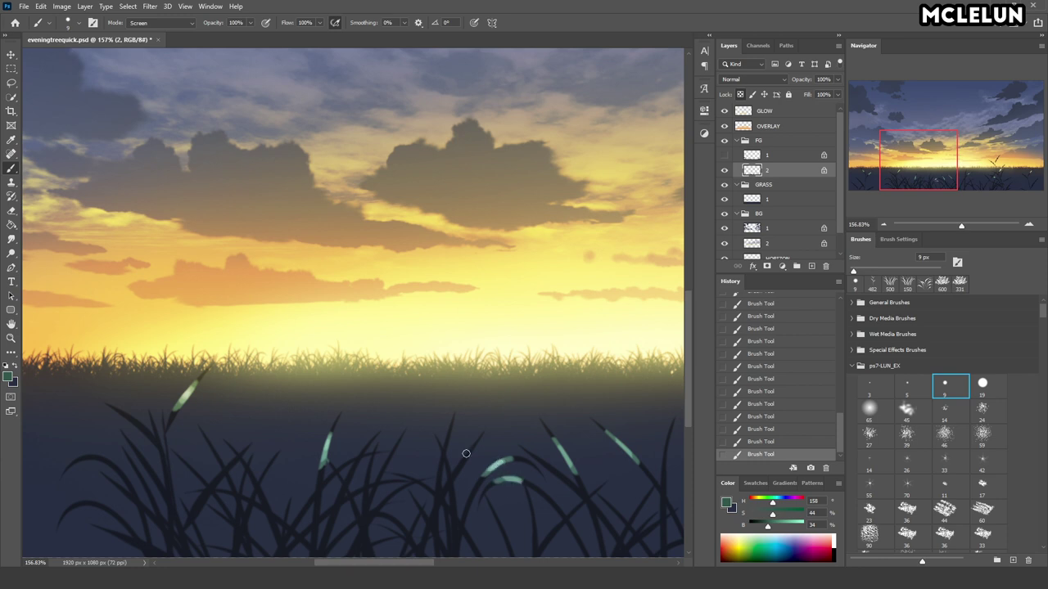
{"action": "left_click_drag", "start_coordinate": [216, 457], "coordinate": [204, 436]}
{"action": "left_click", "coordinate": [724, 155]}
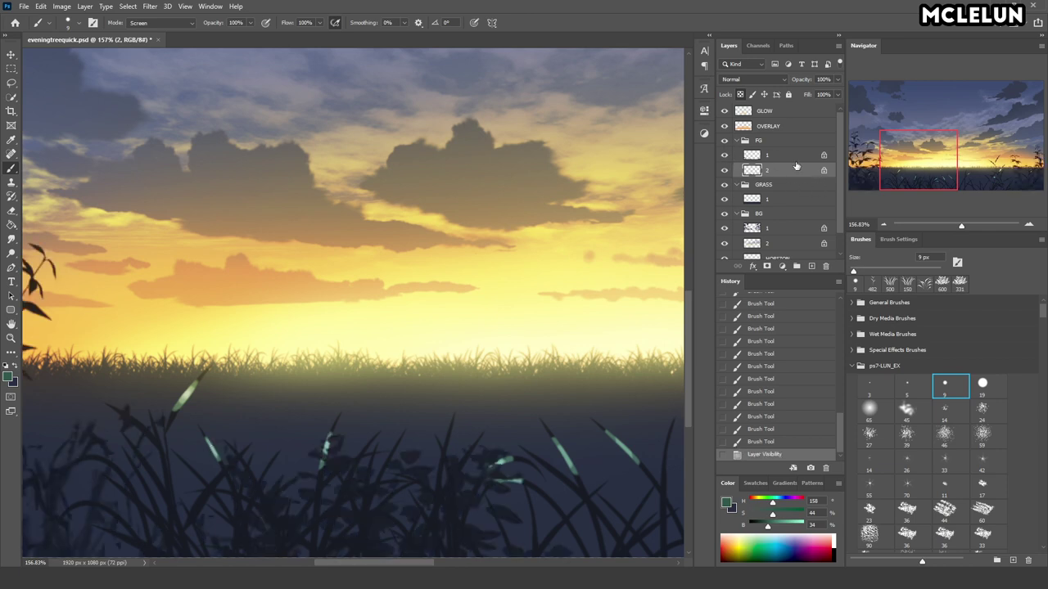
- Move grass layer 2 above the leafy plants layer 1
{"action": "key", "text": "ctrl+1"}
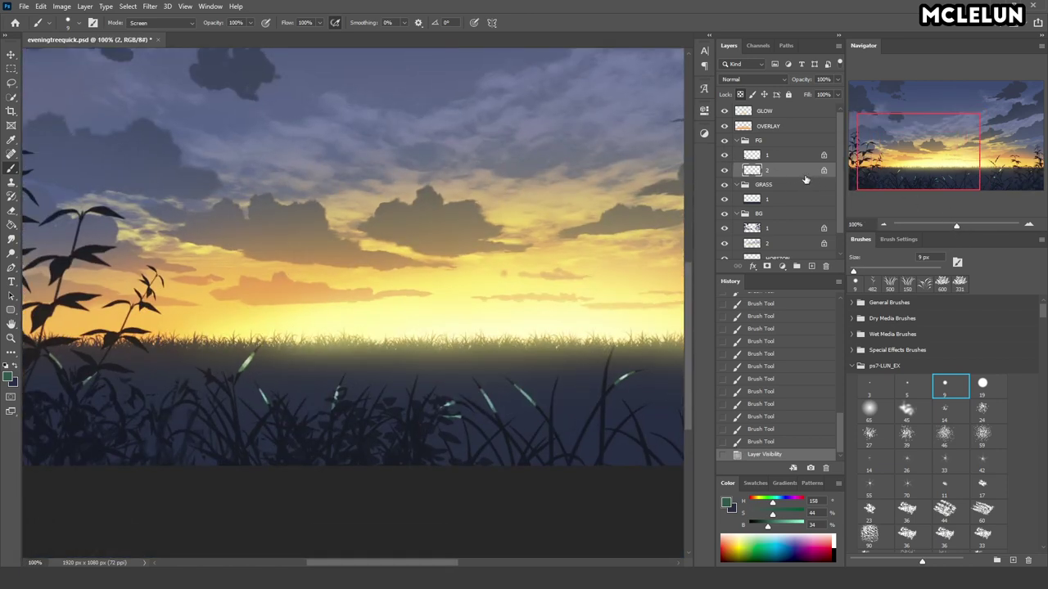
{"action": "left_click_drag", "start_coordinate": [787, 172], "coordinate": [789, 154]}
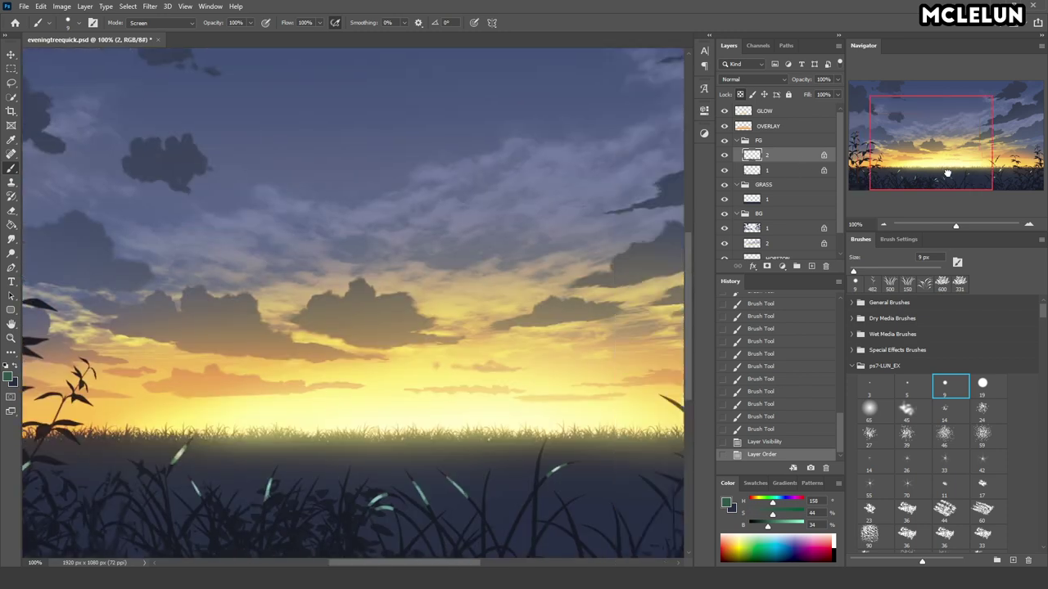
{"action": "mouse_move", "coordinate": [943, 178]}
{"action": "left_mouse_down"}
{"action": "mouse_move", "coordinate": [999, 166]}
{"action": "mouse_move", "coordinate": [976, 164]}
{"action": "left_mouse_up"}
{"action": "left_click_drag", "start_coordinate": [955, 225], "coordinate": [951, 227]}
- Free-transform the highlighted grass to about 72% and shift it right toward bottom centre
{"action": "key", "text": "ctrl+t"}
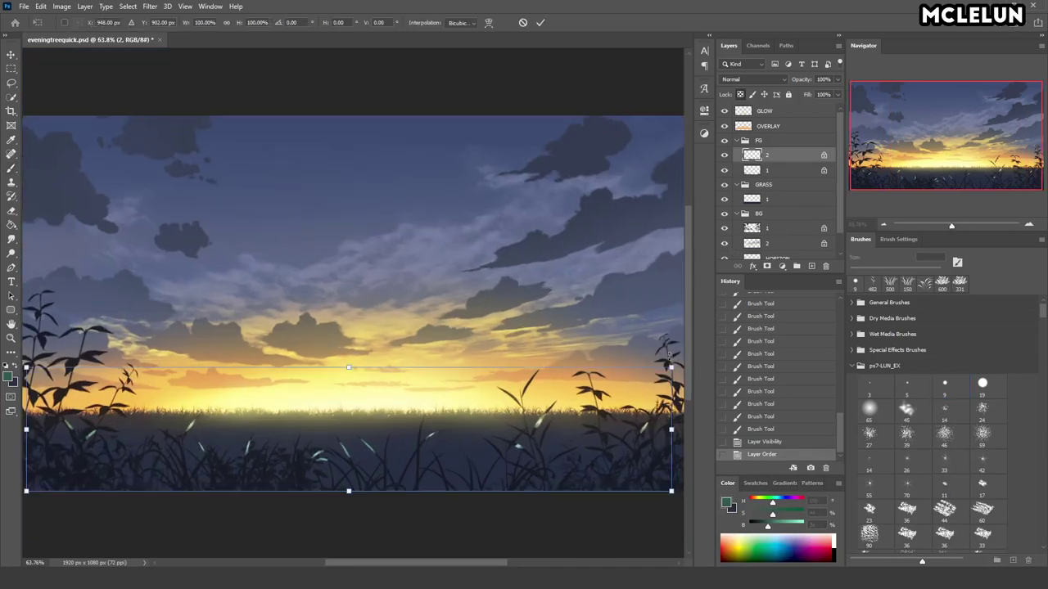
{"action": "left_click_drag", "start_coordinate": [671, 367], "coordinate": [541, 423]}
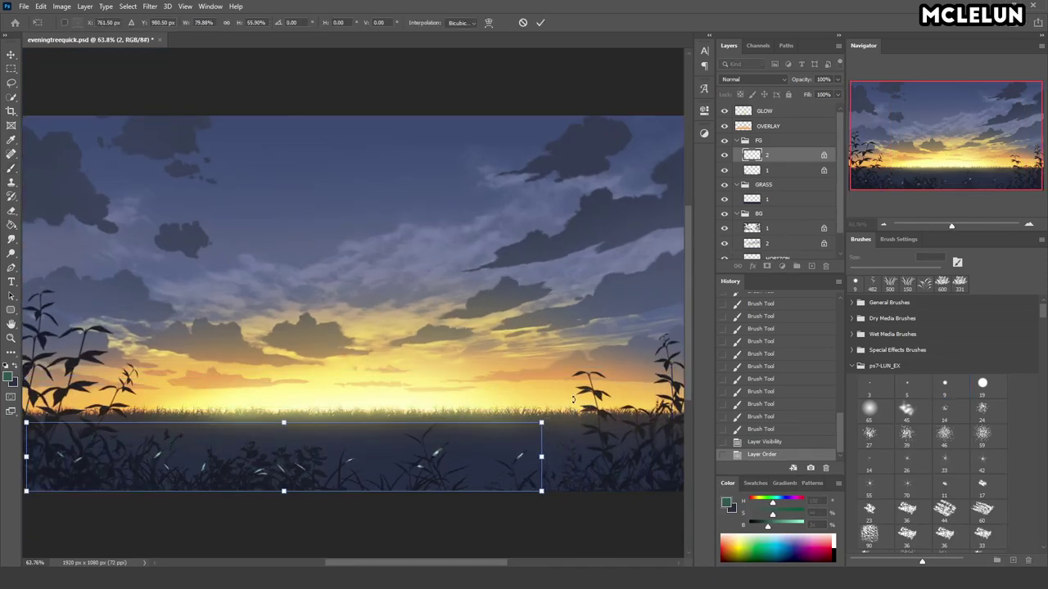
{"action": "key", "text": "ctrl+z"}
{"action": "mouse_move", "coordinate": [671, 367]}
{"action": "left_mouse_down"}
{"action": "mouse_move", "coordinate": [570, 428]}
{"action": "mouse_move", "coordinate": [386, 402]}
{"action": "left_mouse_up"}
{"action": "left_click_drag", "start_coordinate": [333, 440], "coordinate": [541, 437]}
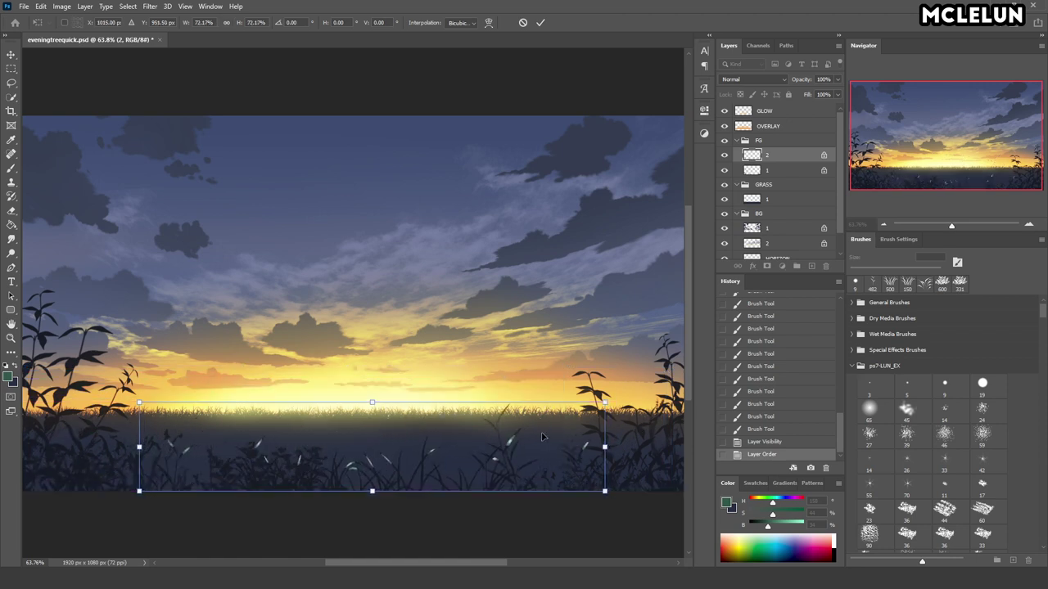
{"action": "key", "text": "Return"}
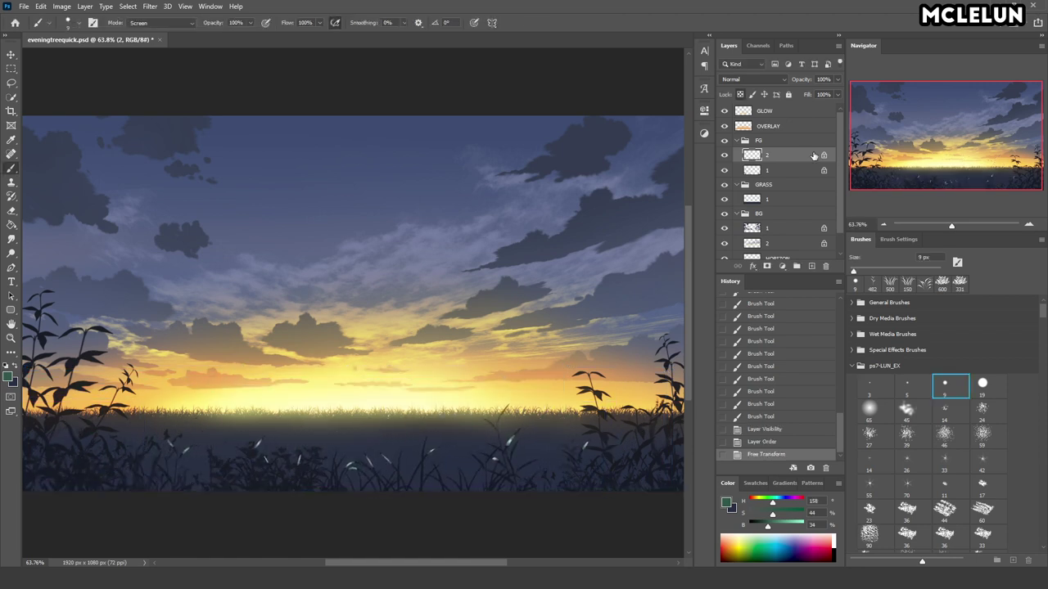
- On leafy layer 1, paint a leaf glow, then revert it through History
{"action": "scroll", "coordinate": [970, 162], "scroll_direction": "up", "scroll_amount": 5}
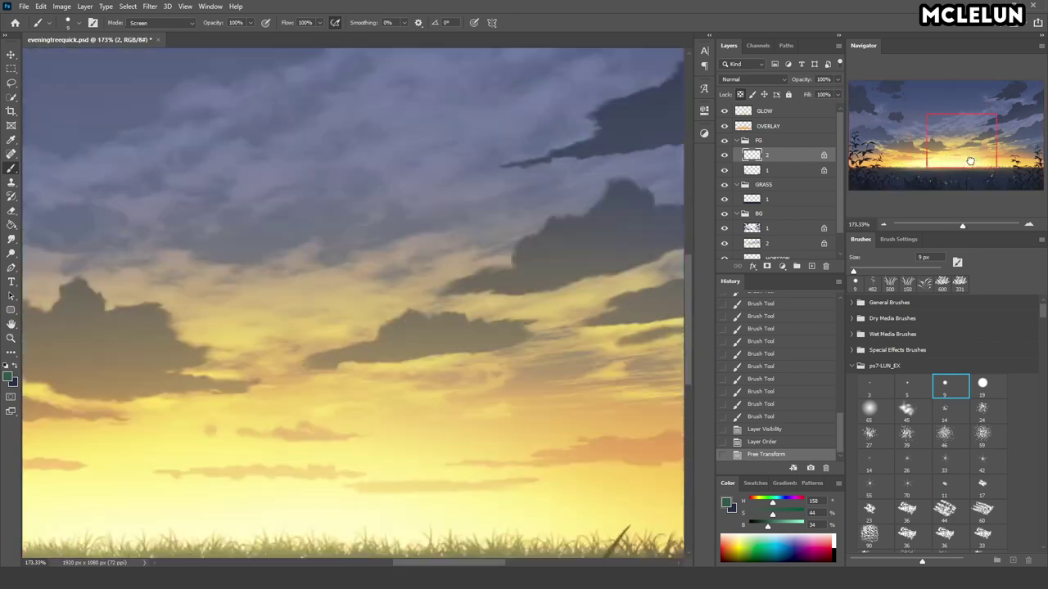
{"action": "left_click_drag", "start_coordinate": [970, 161], "coordinate": [1006, 171]}
{"action": "left_click", "coordinate": [788, 172]}
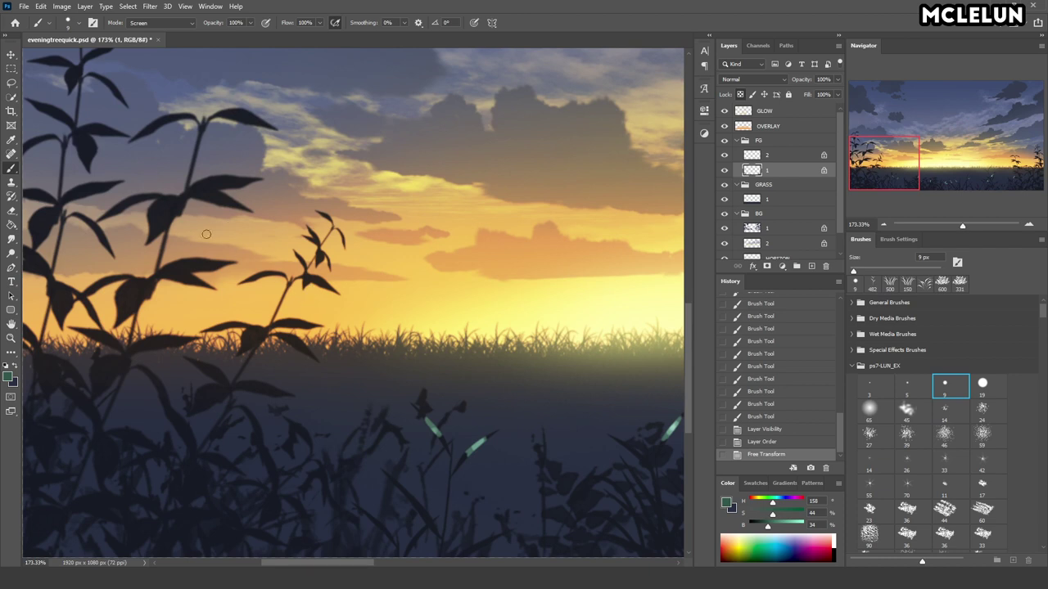
{"action": "left_click_drag", "start_coordinate": [205, 260], "coordinate": [215, 263]}
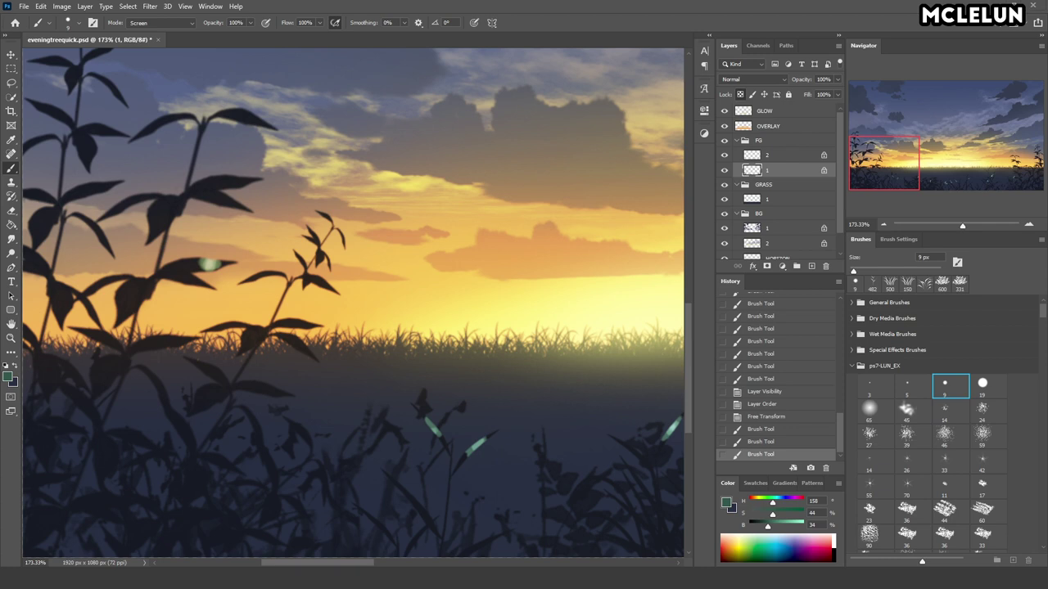
{"action": "key", "text": "ctrl+z"}
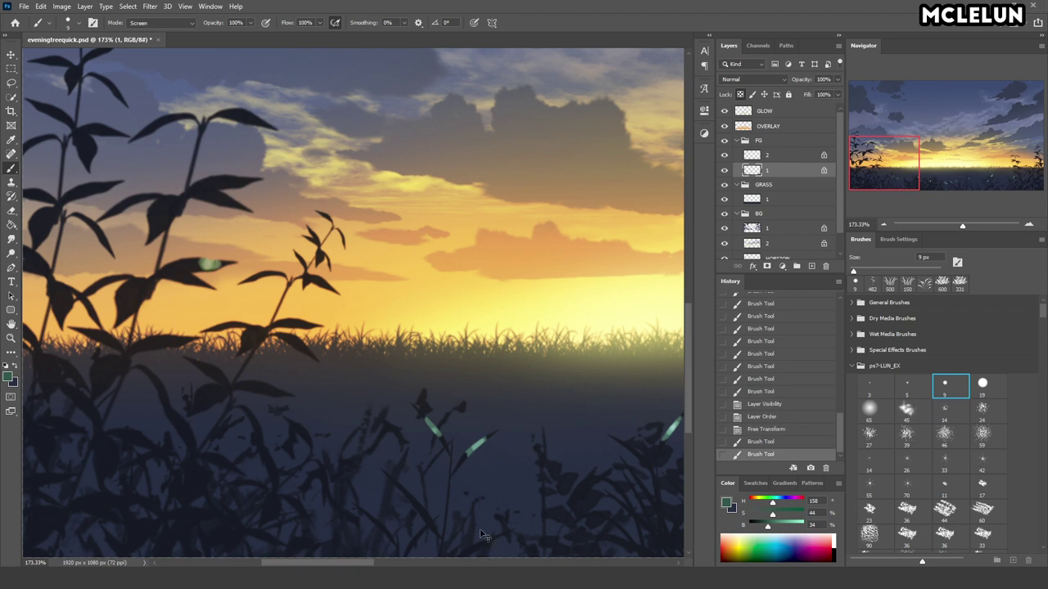
{"action": "key", "text": "e"}
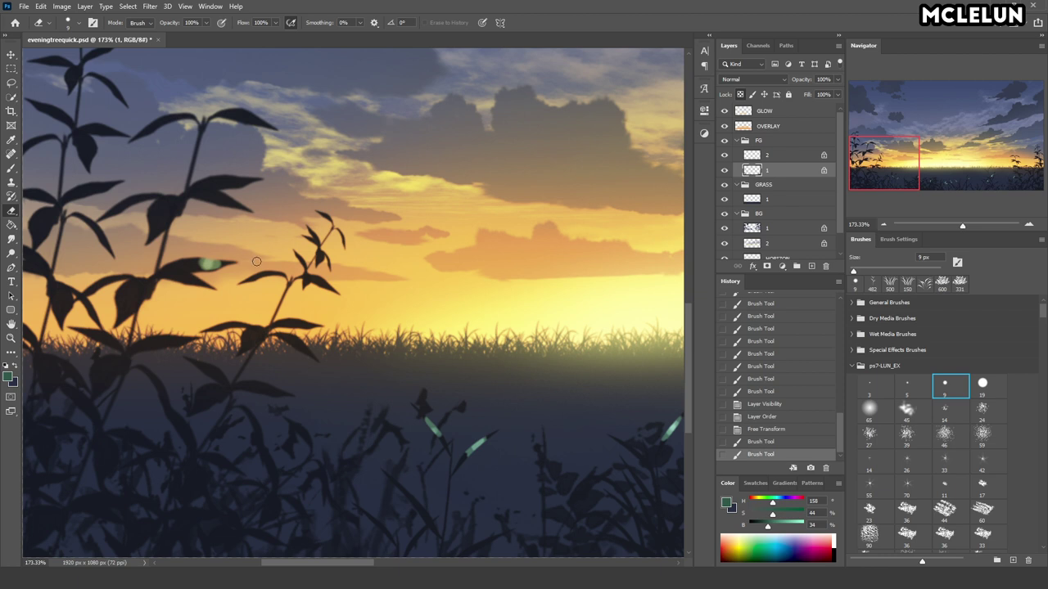
{"action": "left_click", "coordinate": [770, 442]}
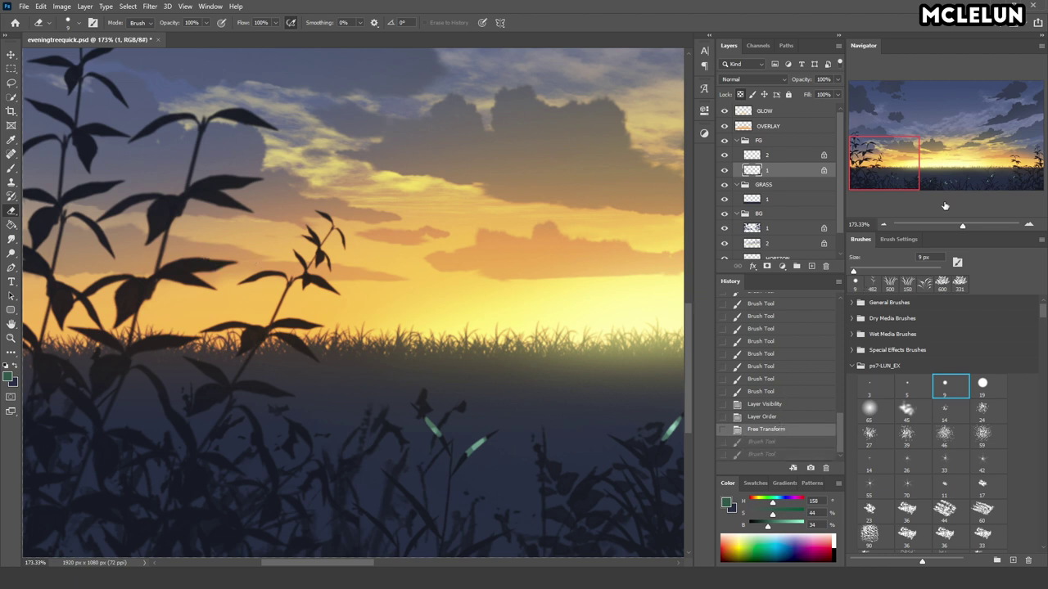
- Paint green glow highlights on several leaves in the grass
{"action": "left_click_drag", "start_coordinate": [924, 166], "coordinate": [949, 164]}
{"action": "left_click", "coordinate": [947, 174]}
{"action": "key", "text": "b"}
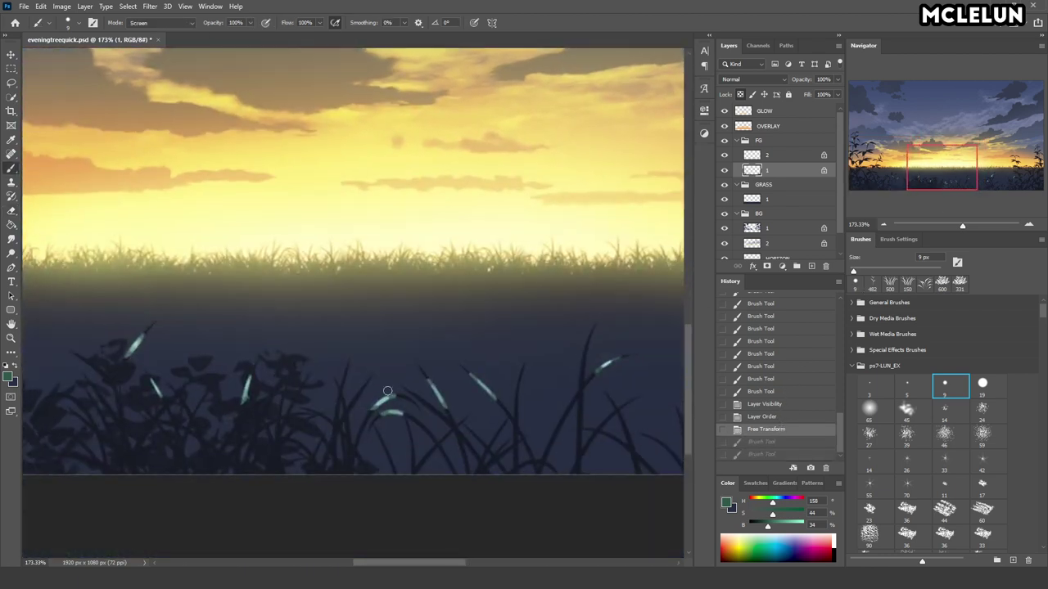
{"action": "left_click_drag", "start_coordinate": [387, 391], "coordinate": [391, 396]}
{"action": "left_click_drag", "start_coordinate": [293, 387], "coordinate": [314, 382]}
{"action": "left_click_drag", "start_coordinate": [191, 360], "coordinate": [225, 351]}
- Add a faint highlight, then paint another light highlight on grass layer 2
{"action": "left_click_drag", "start_coordinate": [947, 176], "coordinate": [974, 176]}
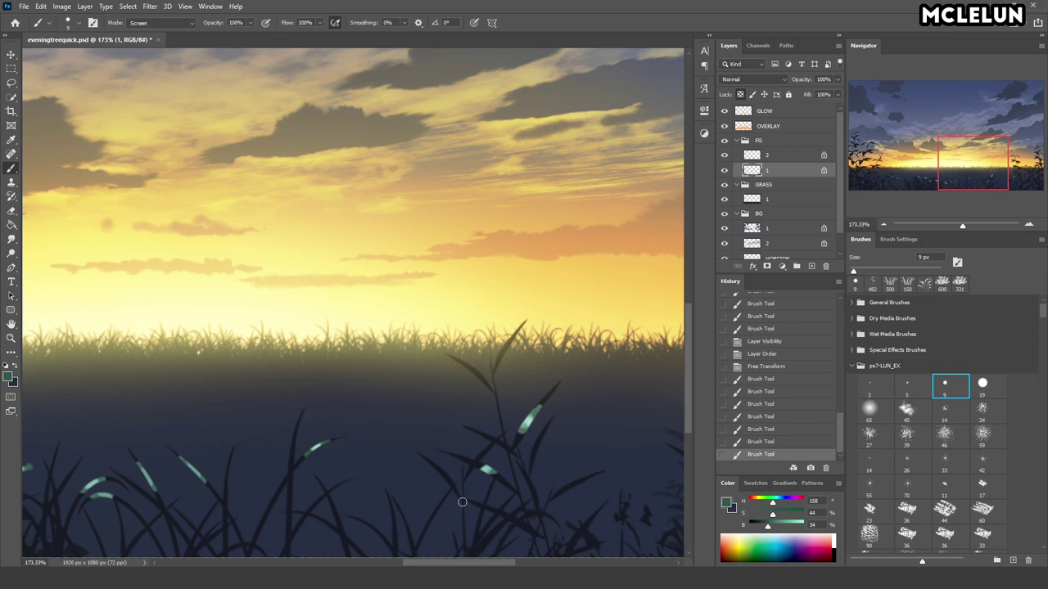
{"action": "left_click_drag", "start_coordinate": [441, 503], "coordinate": [425, 528]}
{"action": "left_click", "coordinate": [778, 156]}
{"action": "mouse_move", "coordinate": [327, 473]}
{"action": "left_mouse_down"}
{"action": "mouse_move", "coordinate": [421, 363]}
{"action": "mouse_move", "coordinate": [434, 409]}
{"action": "mouse_move", "coordinate": [465, 418]}
{"action": "left_mouse_up"}
{"action": "left_click_drag", "start_coordinate": [963, 229], "coordinate": [971, 209]}
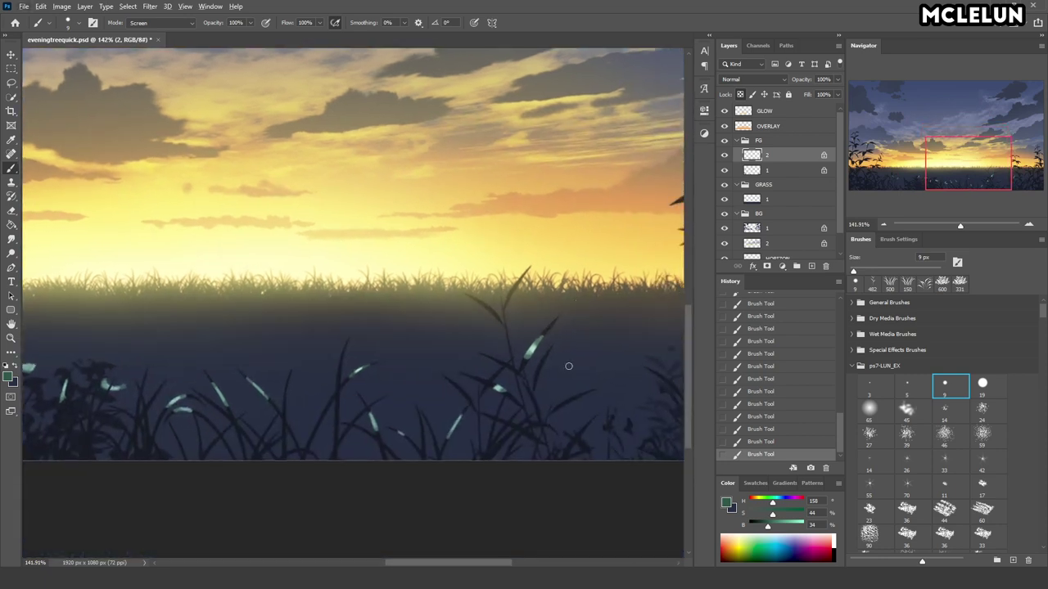
- Sample the dark navy grass colour and return the brush to Normal blending
{"action": "left_click", "coordinate": [574, 431], "text": "alt"}
{"action": "left_click_drag", "start_coordinate": [723, 110], "coordinate": [724, 126]}
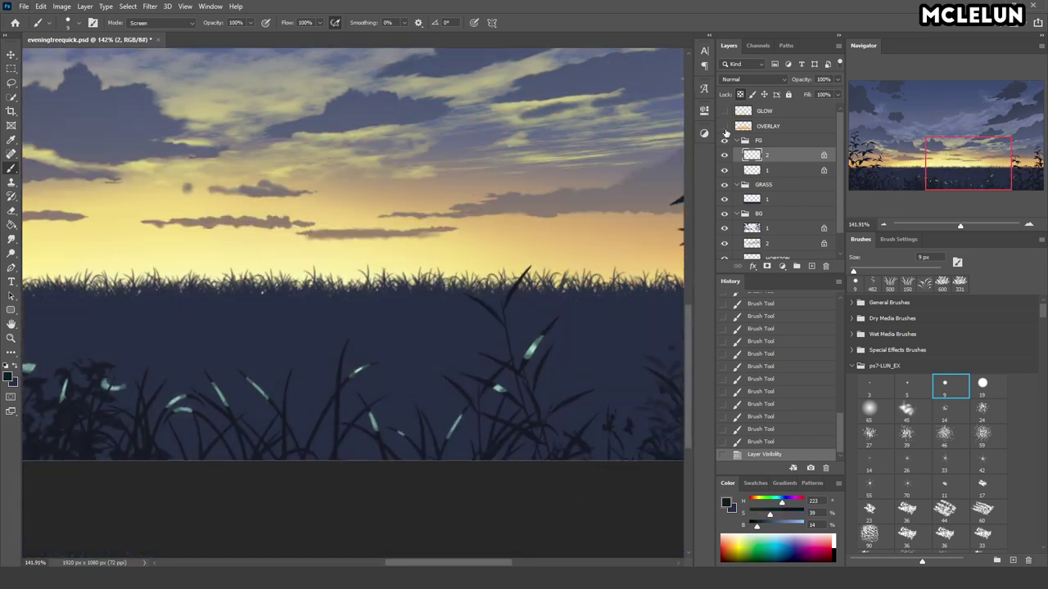
{"action": "left_click", "coordinate": [564, 403], "text": "alt"}
{"action": "key", "text": "shift+alt+n"}
{"action": "left_click_drag", "start_coordinate": [723, 111], "coordinate": [723, 126]}
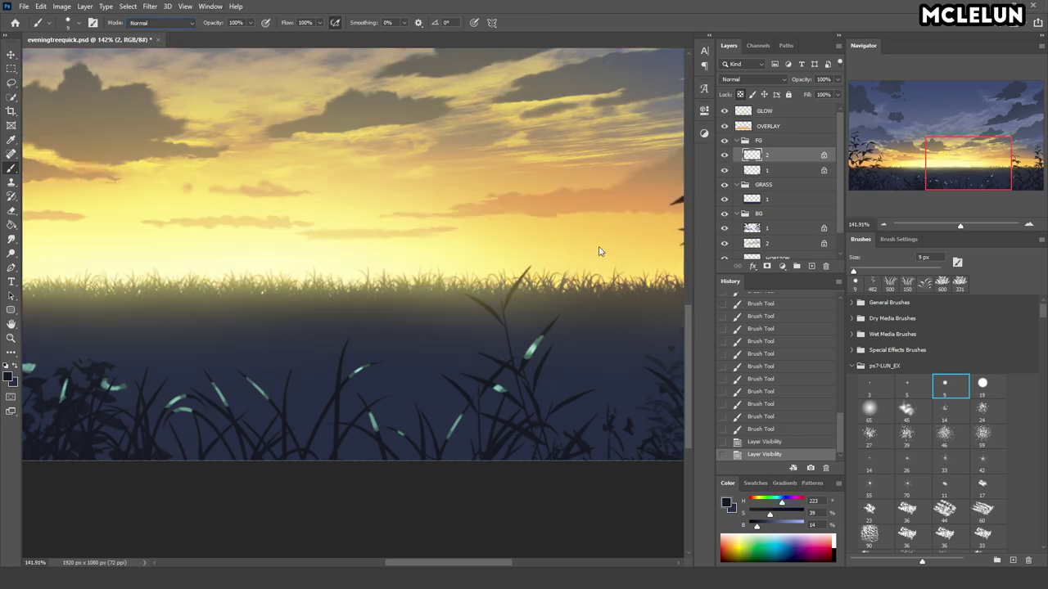
- Paint dark navy over stray light blades in the foreground grass
{"action": "left_click_drag", "start_coordinate": [541, 336], "coordinate": [521, 351]}
{"action": "mouse_move", "coordinate": [391, 360]}
{"action": "left_mouse_down"}
{"action": "mouse_move", "coordinate": [368, 355]}
{"action": "mouse_move", "coordinate": [337, 385]}
{"action": "mouse_move", "coordinate": [352, 377]}
{"action": "left_mouse_up"}
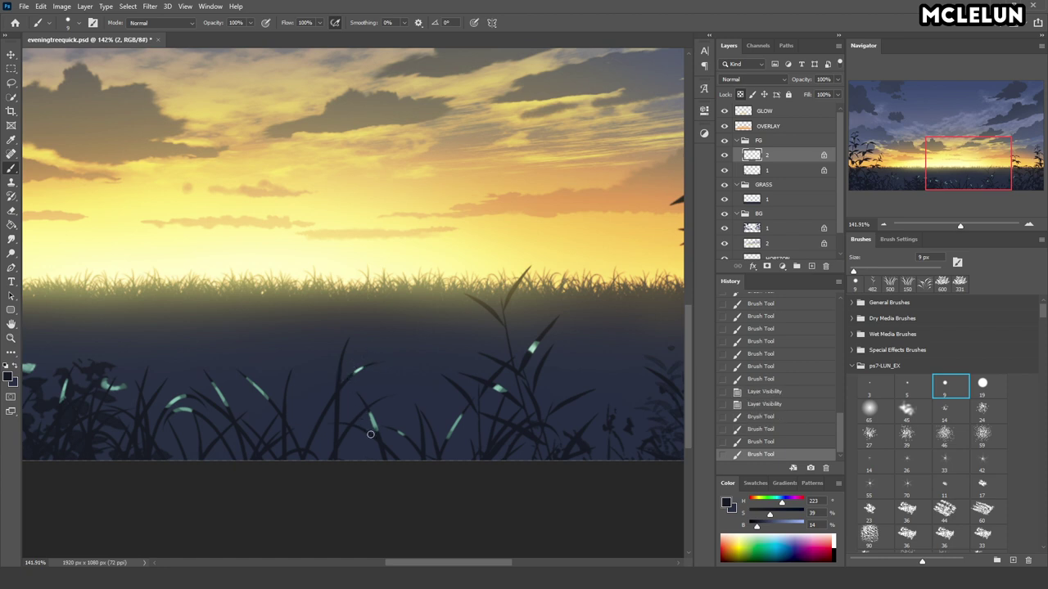
{"action": "left_click_drag", "start_coordinate": [370, 434], "coordinate": [408, 435]}
{"action": "left_click_drag", "start_coordinate": [456, 421], "coordinate": [449, 435]}
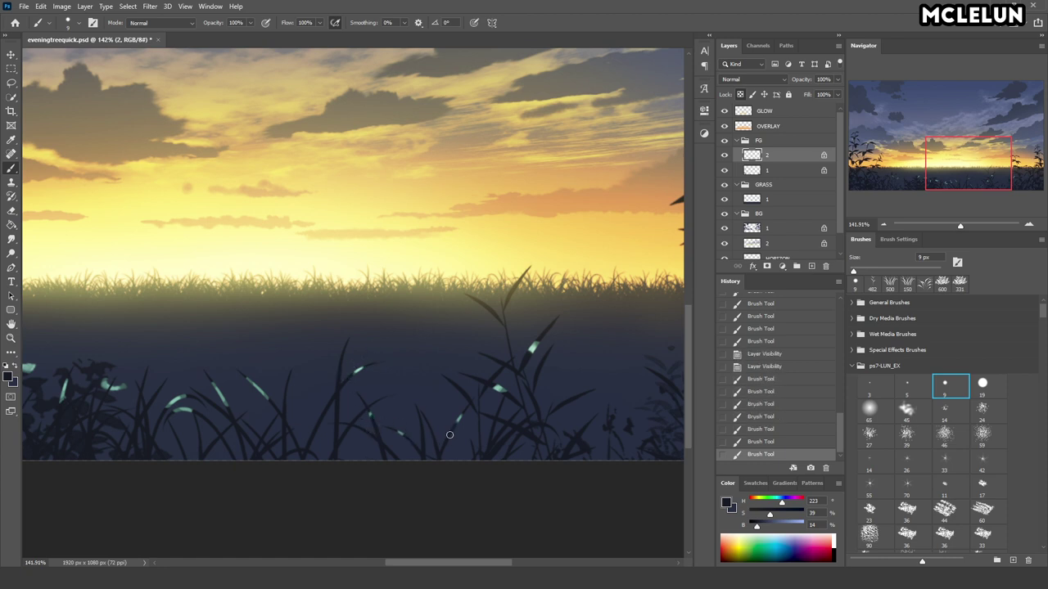
{"action": "left_click_drag", "start_coordinate": [488, 385], "coordinate": [481, 379]}
{"action": "left_click_drag", "start_coordinate": [161, 407], "coordinate": [172, 401]}
{"action": "mouse_move", "coordinate": [103, 384]}
{"action": "left_mouse_down"}
{"action": "mouse_move", "coordinate": [87, 381]}
{"action": "mouse_move", "coordinate": [188, 369]}
{"action": "mouse_move", "coordinate": [193, 352]}
{"action": "mouse_move", "coordinate": [171, 336]}
{"action": "left_mouse_up"}
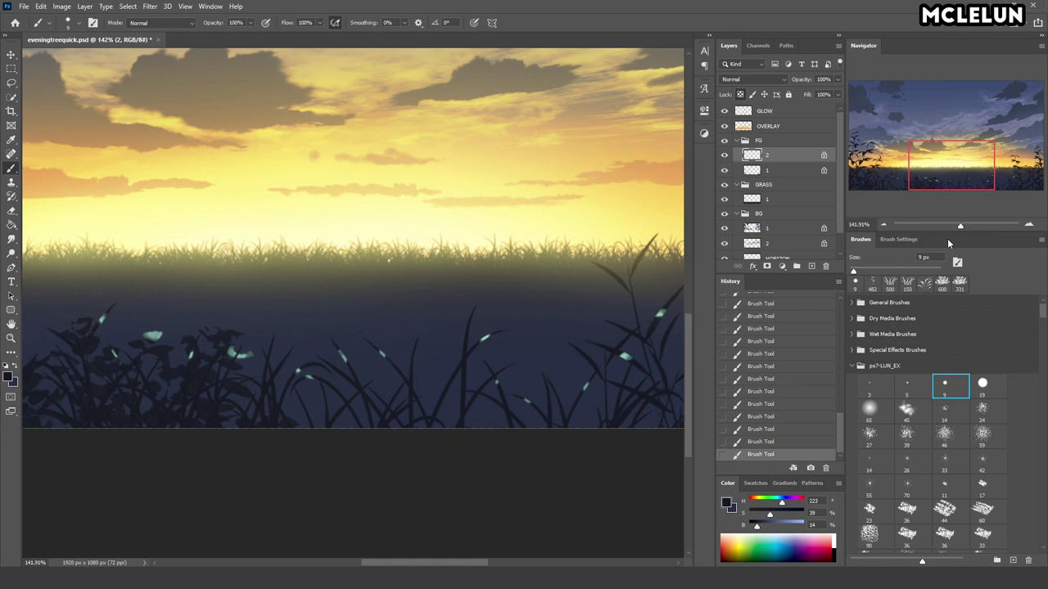
{"action": "mouse_move", "coordinate": [958, 227]}
{"action": "left_mouse_down"}
{"action": "mouse_move", "coordinate": [946, 221]}
{"action": "mouse_move", "coordinate": [964, 224]}
{"action": "left_mouse_up"}
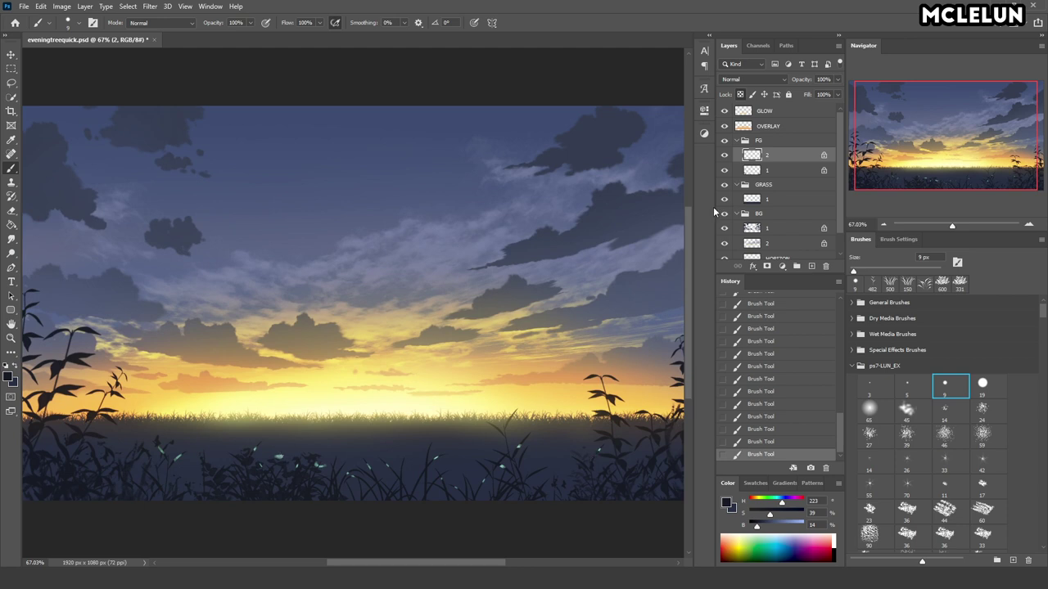
- Check foreground layers 1 and 2 and save the painting
{"action": "key", "text": "alt+bracketleft"}
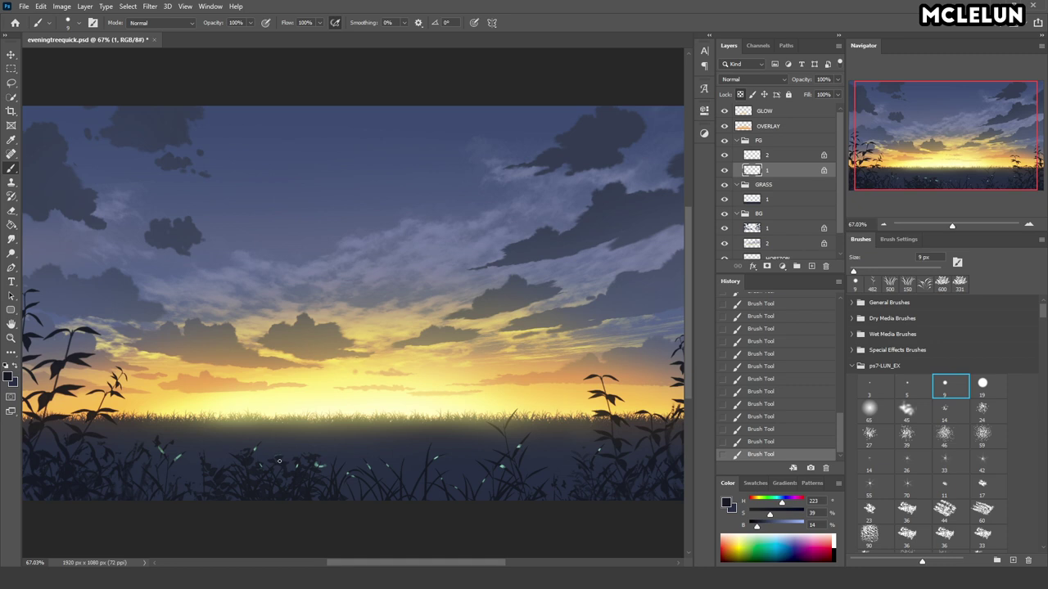
{"action": "left_click", "coordinate": [788, 157]}
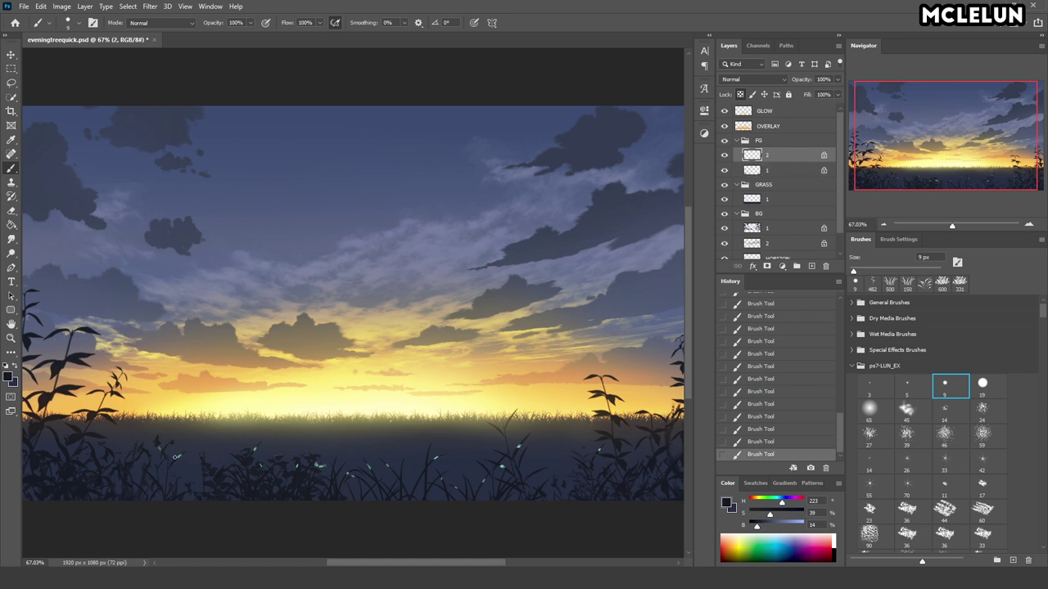
{"action": "key", "text": "ctrl+s"}
{"action": "left_click_drag", "start_coordinate": [917, 170], "coordinate": [904, 154]}
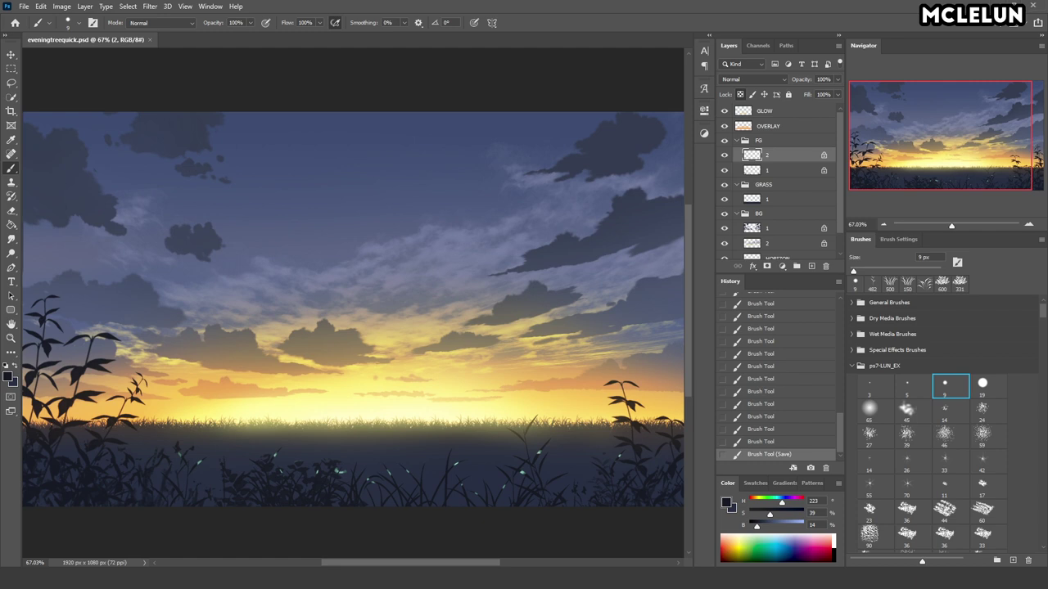
- Move horizon GRASS layer 1 down about 20 px
{"action": "left_click", "coordinate": [786, 199]}
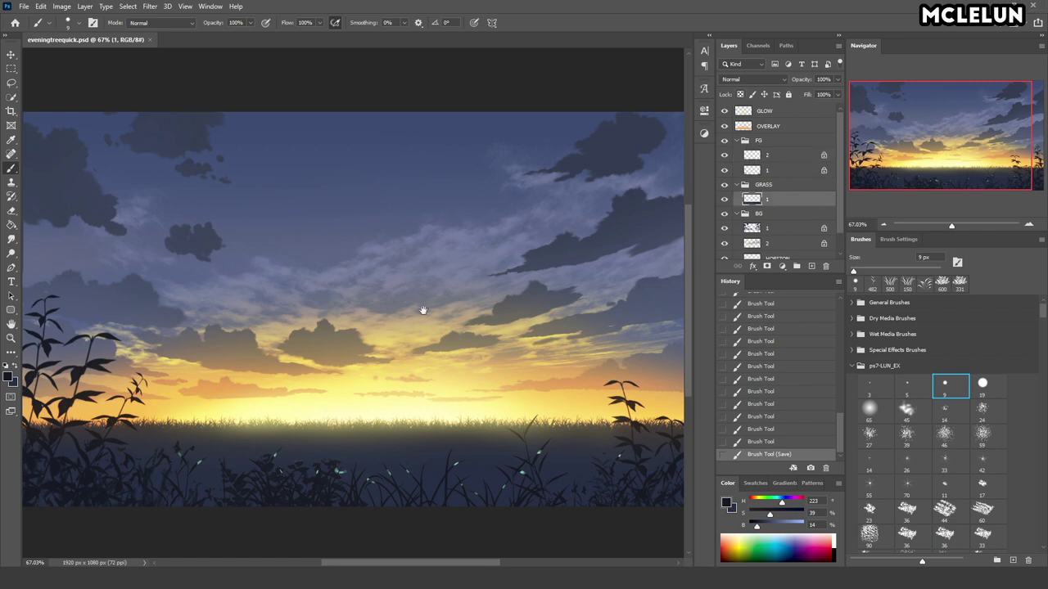
{"action": "left_click_drag", "start_coordinate": [423, 310], "coordinate": [430, 251]}
{"action": "key", "text": "v"}
{"action": "mouse_move", "coordinate": [430, 384]}
{"action": "left_mouse_down"}
{"action": "mouse_move", "coordinate": [428, 401]}
{"action": "mouse_move", "coordinate": [456, 368]}
{"action": "left_mouse_up"}
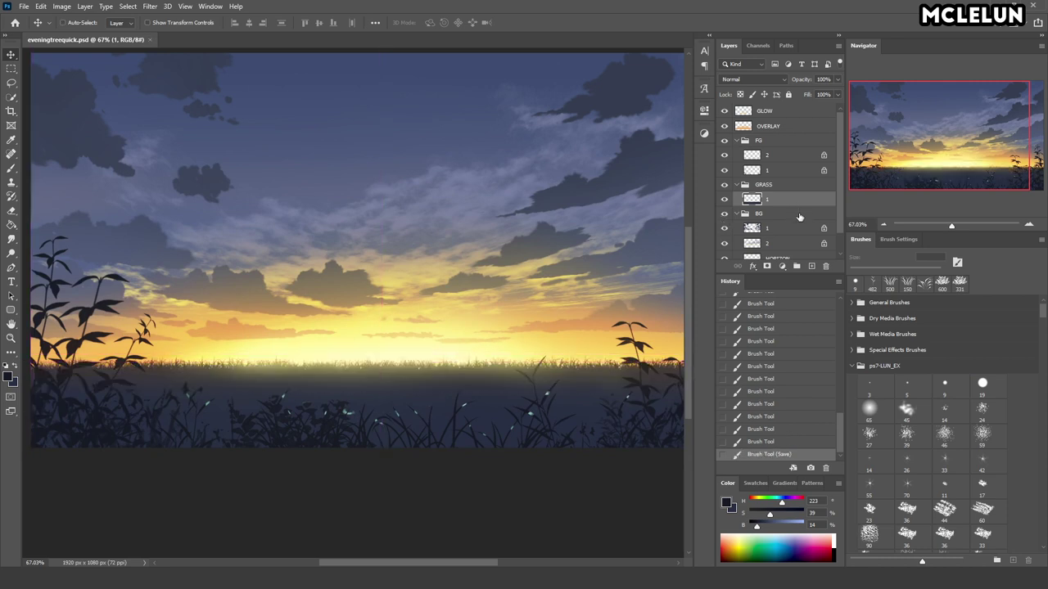
- Add a new layer named '2' below grass layer 1 in the GRASS group
{"action": "key", "text": "b"}
{"action": "left_click", "coordinate": [811, 267]}
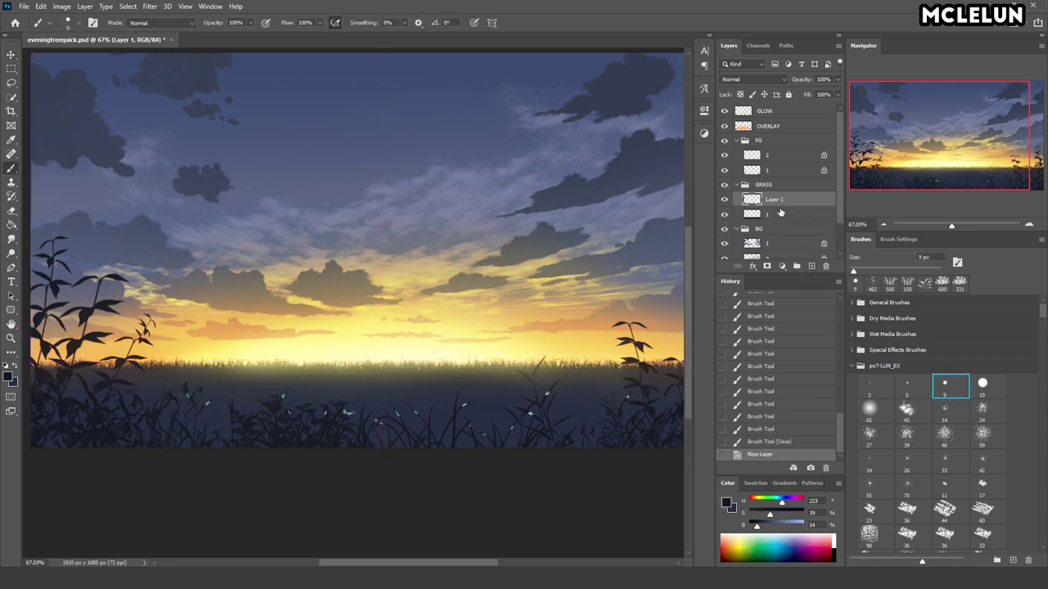
{"action": "left_click_drag", "start_coordinate": [786, 199], "coordinate": [798, 216]}
{"action": "double_click", "coordinate": [773, 213]}
{"action": "type", "text": "2"}
{"action": "key", "text": "Return"}
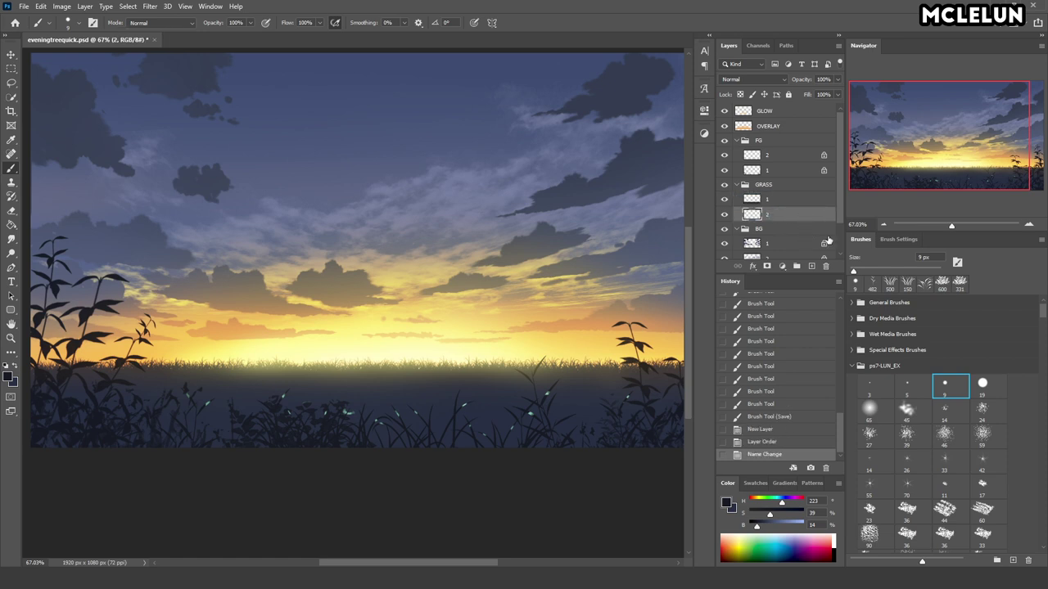
- Choose the 150 px grass brush, sample a dark colour, and shrink it to 70 px
{"action": "left_click", "coordinate": [907, 283]}
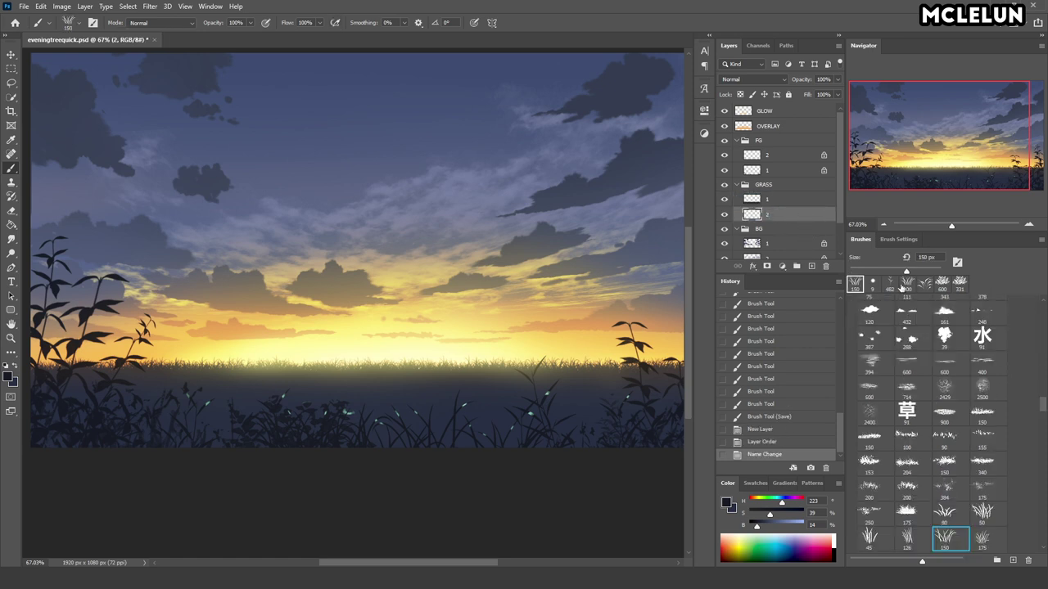
{"action": "left_click", "coordinate": [489, 412], "text": "alt"}
{"action": "key", "text": "bracketleft"}
{"action": "key", "text": "bracketleft"}
{"action": "key", "text": "bracketleft"}
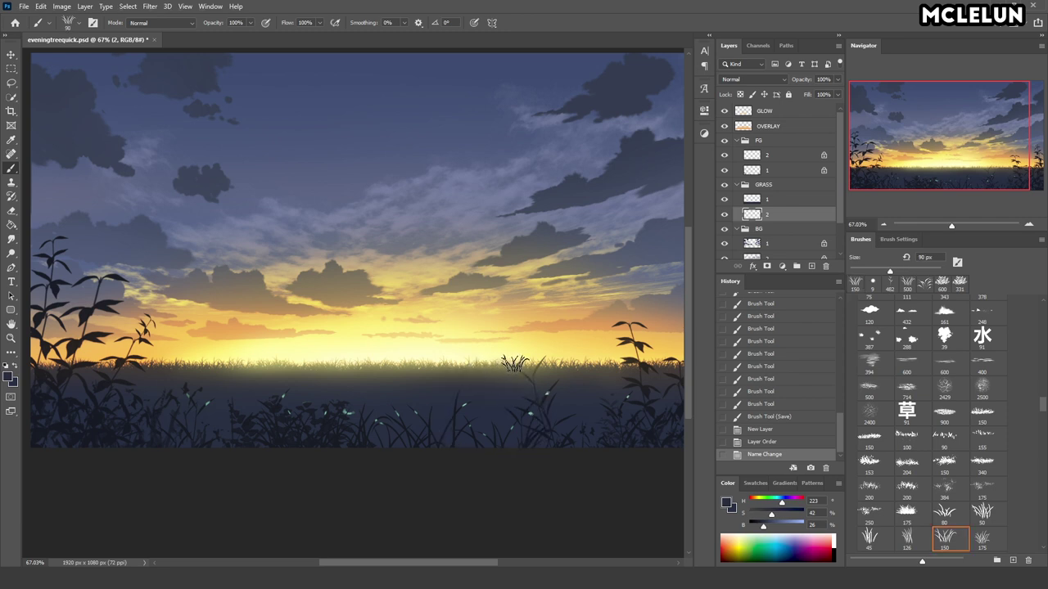
{"action": "left_click", "coordinate": [723, 111]}
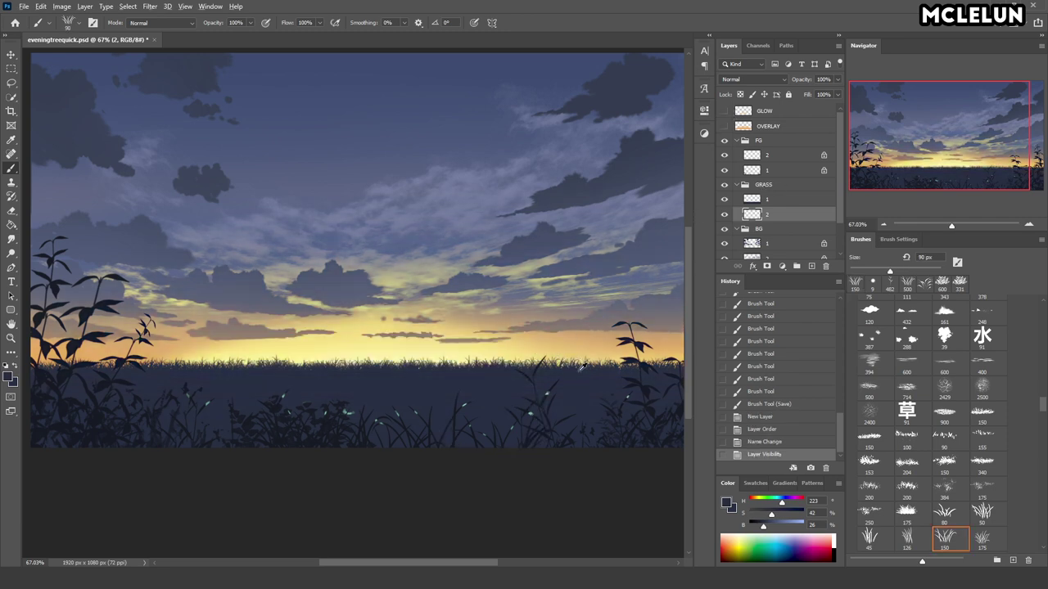
{"action": "left_click", "coordinate": [723, 126]}
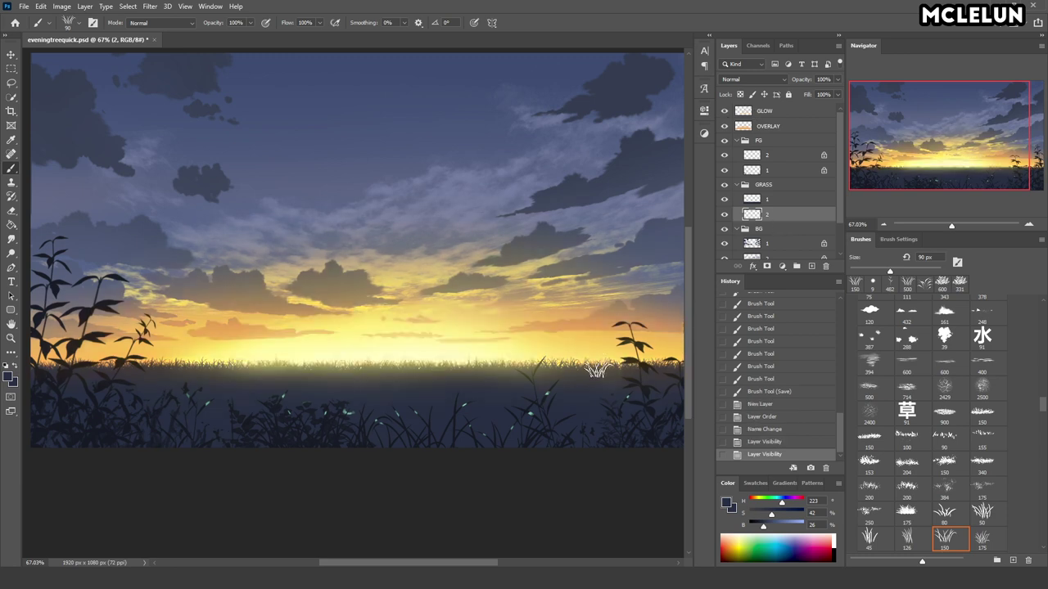
{"action": "key", "text": "bracketleft"}
{"action": "key", "text": "bracketleft"}
- Paint a band of grass along the horizon on layer 2
{"action": "left_click_drag", "start_coordinate": [612, 361], "coordinate": [124, 360]}
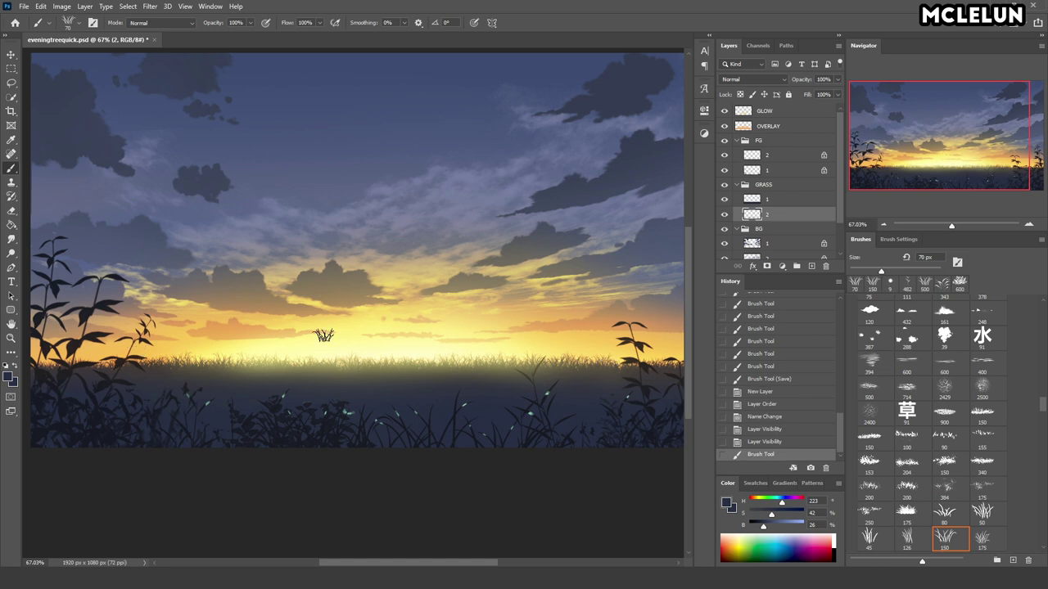
{"action": "key", "text": "ctrl+z"}
{"action": "left_click_drag", "start_coordinate": [610, 365], "coordinate": [64, 361]}
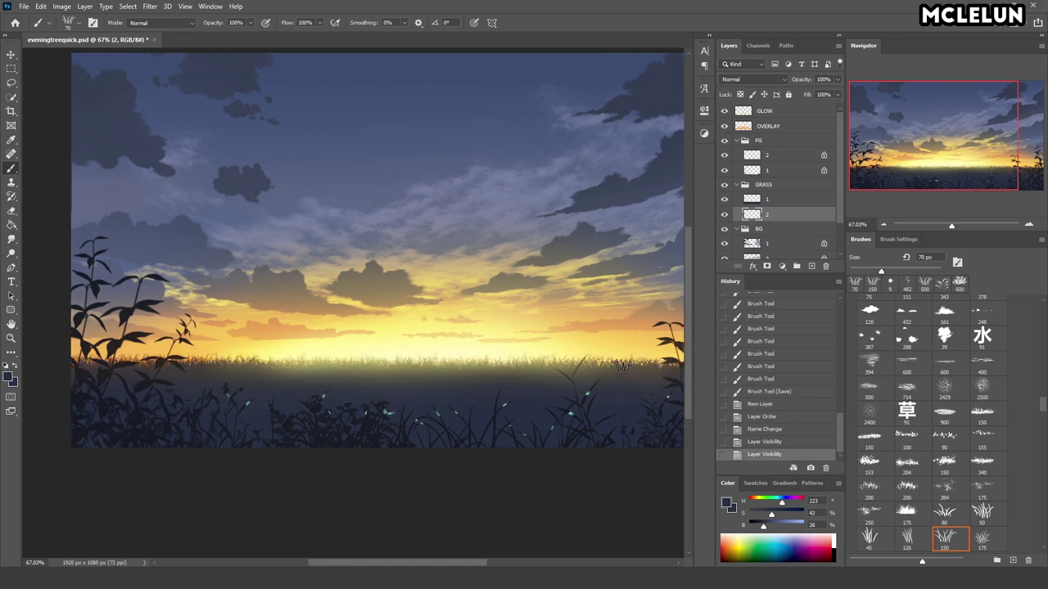
{"action": "scroll", "coordinate": [622, 366], "scroll_direction": "right", "scroll_amount": 10}
{"action": "scroll", "coordinate": [622, 366], "scroll_direction": "left", "scroll_amount": 2}
{"action": "left_click_drag", "start_coordinate": [372, 208], "coordinate": [515, 192]}
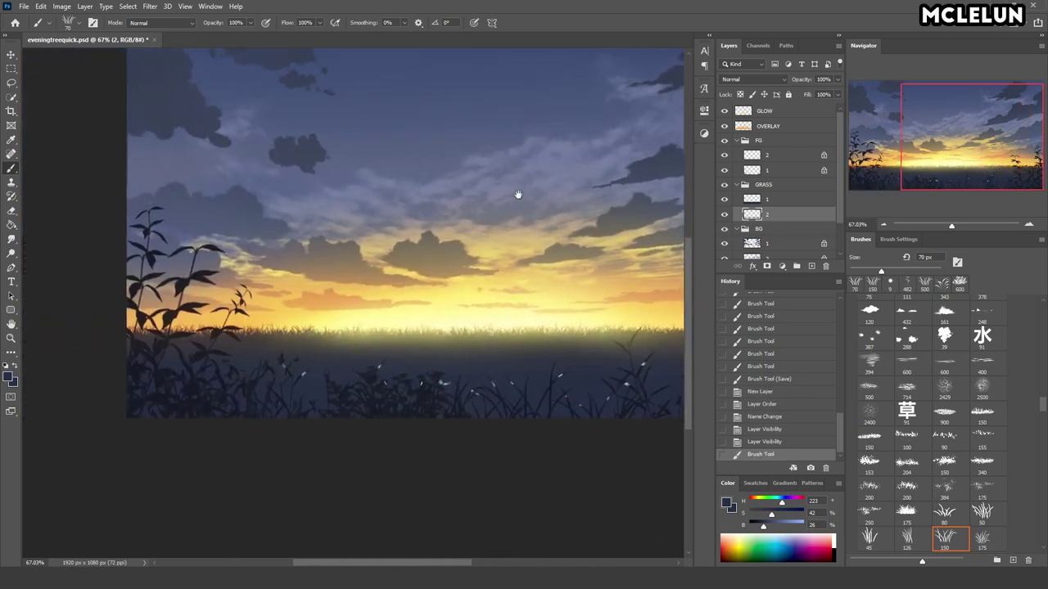
- Lock layer 2's transparency and fill its grass strokes with a brighter colour
{"action": "left_click", "coordinate": [723, 199]}
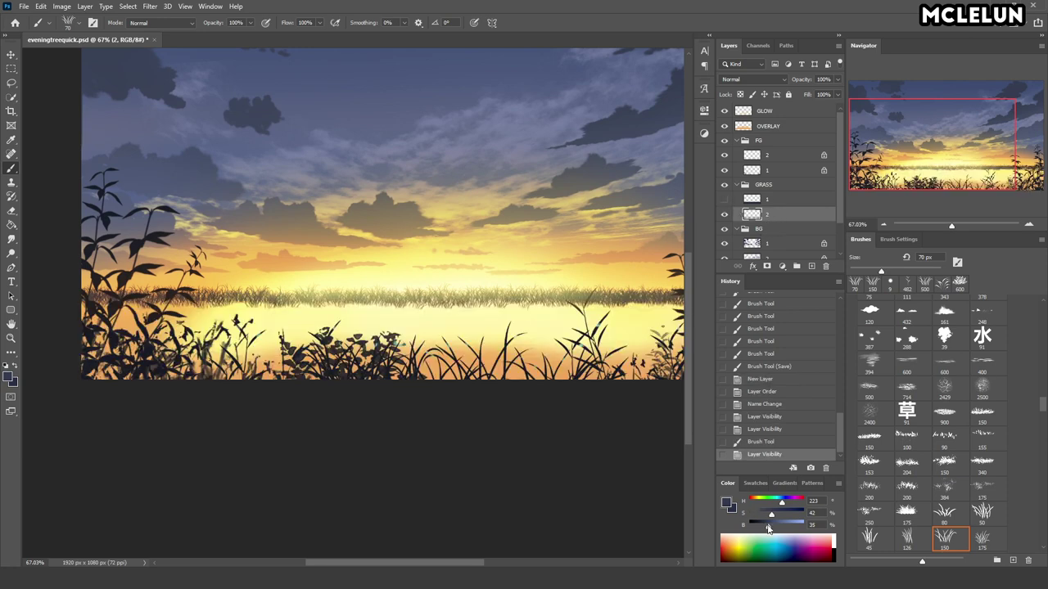
{"action": "left_click", "coordinate": [740, 94]}
{"action": "key", "text": "ctrl+BackSpace"}
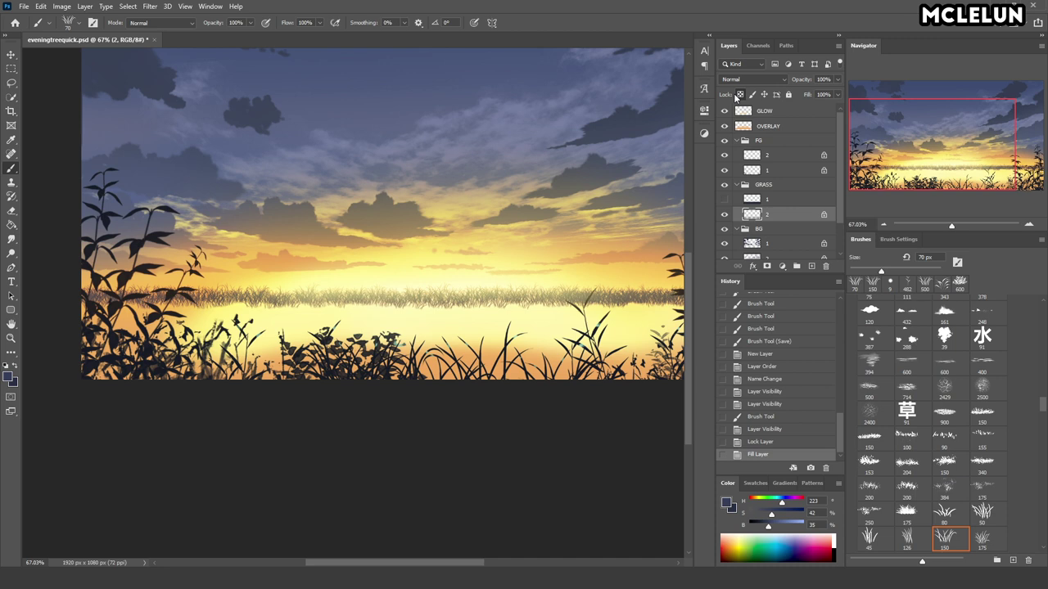
{"action": "left_click", "coordinate": [723, 199]}
{"action": "left_click", "coordinate": [740, 94]}
- Move the GRASS group and grass layer 1 slightly down
{"action": "scroll", "coordinate": [601, 306], "scroll_direction": "right", "scroll_amount": 3}
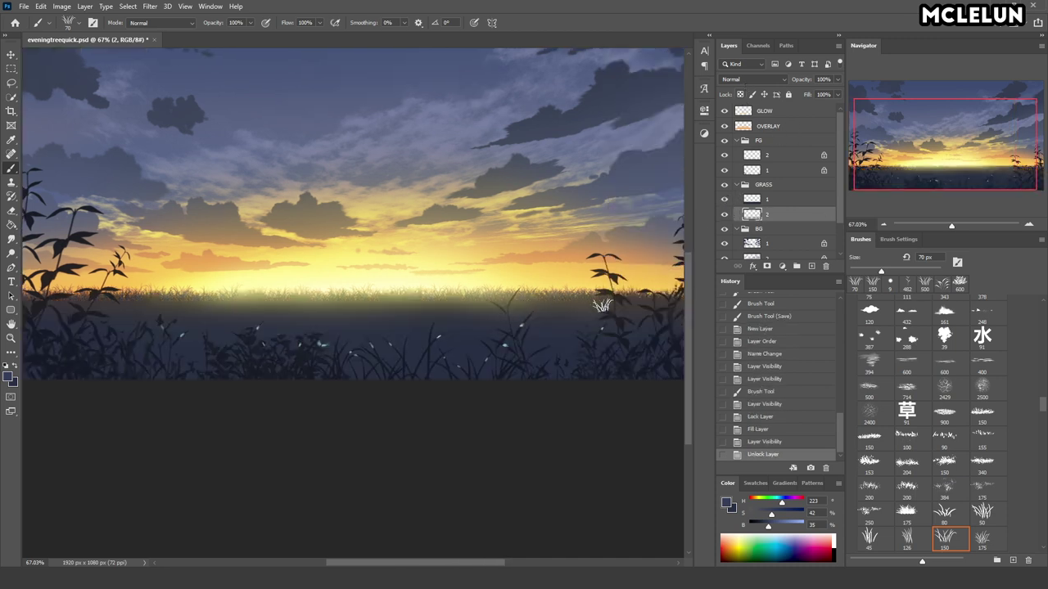
{"action": "key", "text": "v"}
{"action": "left_click", "coordinate": [763, 185]}
{"action": "mouse_move", "coordinate": [530, 314]}
{"action": "left_mouse_down"}
{"action": "mouse_move", "coordinate": [530, 335]}
{"action": "mouse_move", "coordinate": [530, 319]}
{"action": "left_mouse_up"}
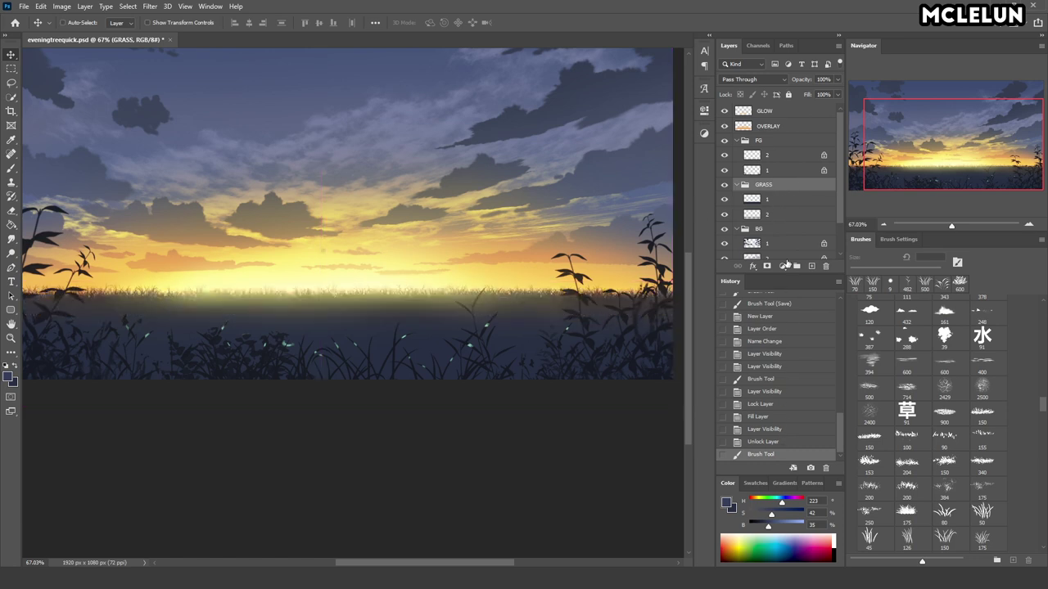
{"action": "key", "text": "alt+bracketleft"}
{"action": "left_click_drag", "start_coordinate": [479, 319], "coordinate": [481, 340]}
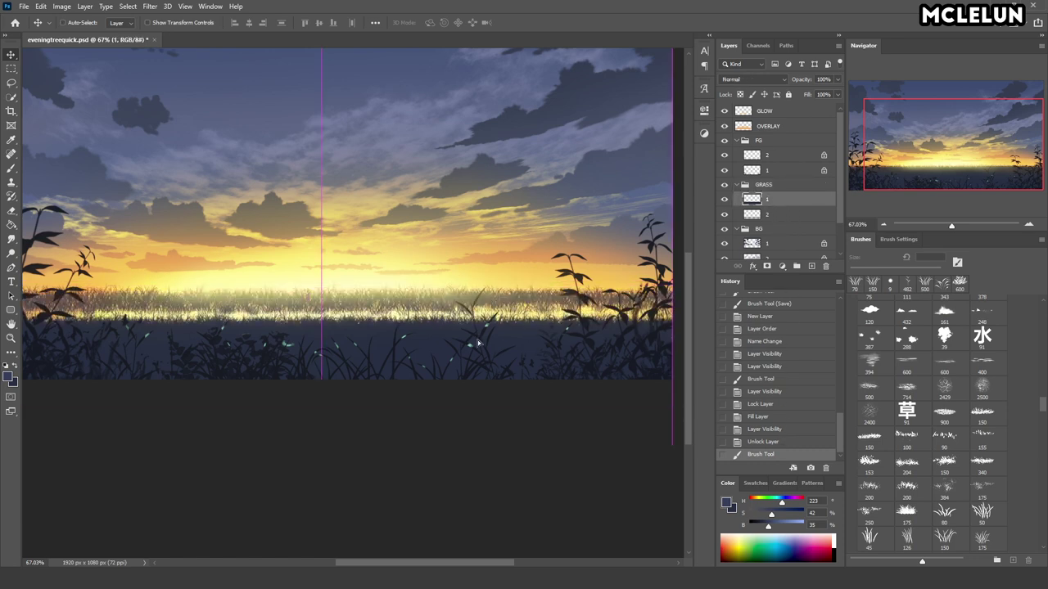
- Paint more grass strokes along the horizon on layer 2
{"action": "left_click", "coordinate": [766, 213]}
{"action": "key", "text": "b"}
{"action": "left_click", "coordinate": [528, 314]}
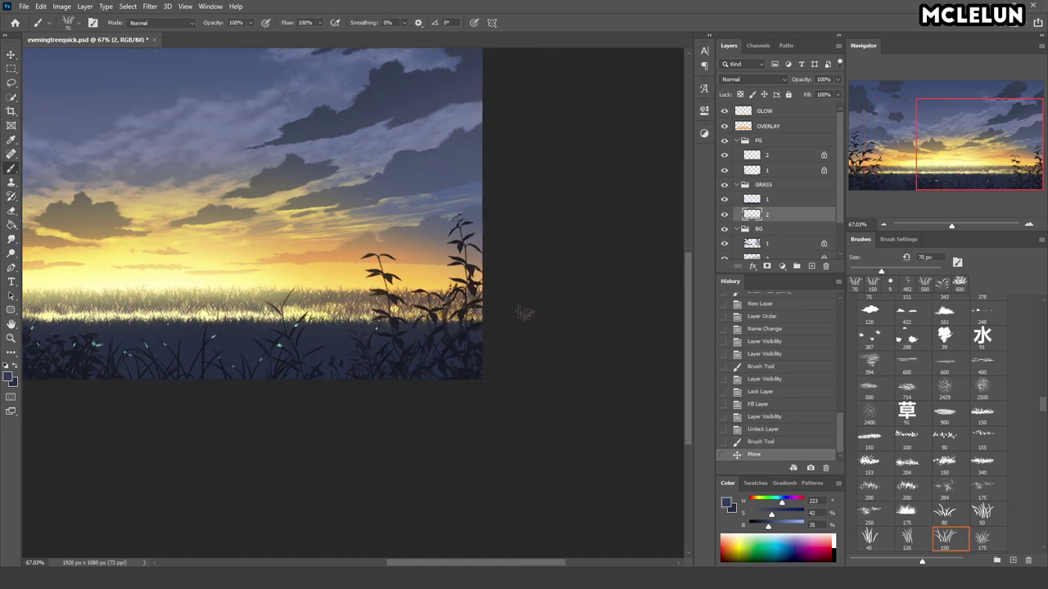
{"action": "left_click_drag", "start_coordinate": [388, 328], "coordinate": [486, 299]}
- Fill a rectangular lower band of the meadow with dark blue
{"action": "key", "text": "m"}
{"action": "left_click_drag", "start_coordinate": [608, 377], "coordinate": [105, 277]}
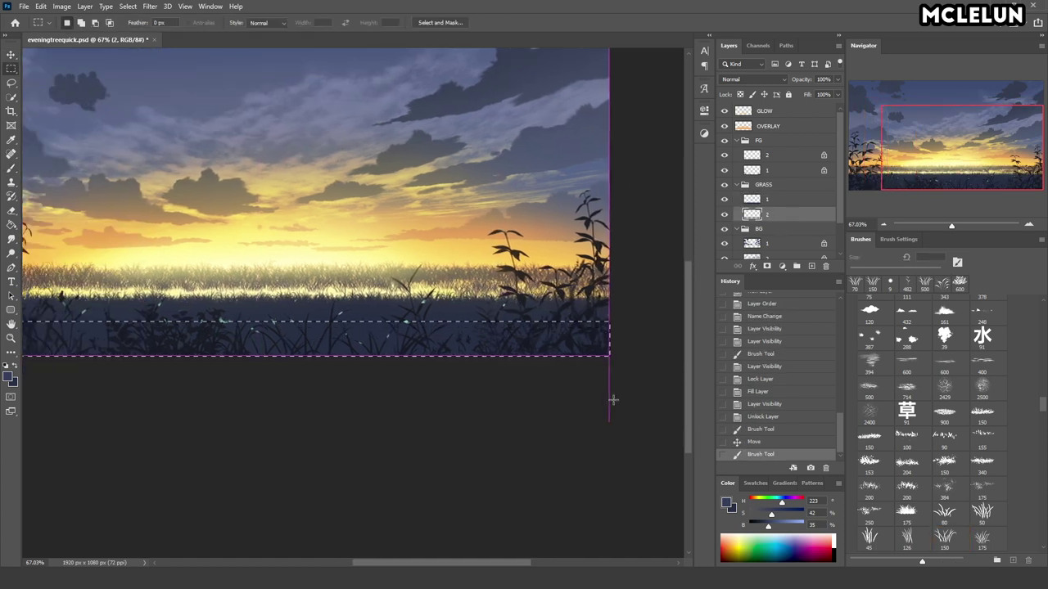
{"action": "key", "text": "alt+BackSpace"}
{"action": "key", "text": "ctrl+d"}
- With a smaller grass brush, paint grass along the left and central horizon
{"action": "left_click", "coordinate": [950, 537]}
{"action": "key", "text": "bracketleft"}
{"action": "key", "text": "bracketleft"}
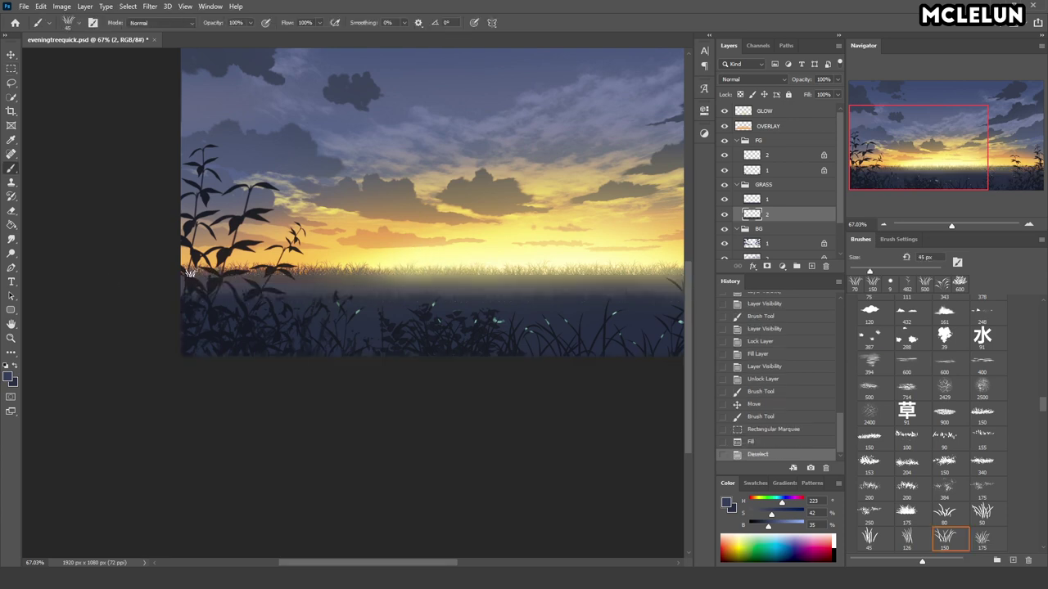
{"action": "scroll", "coordinate": [190, 273], "scroll_direction": "right", "scroll_amount": 5}
{"action": "left_click_drag", "start_coordinate": [189, 272], "coordinate": [585, 273]}
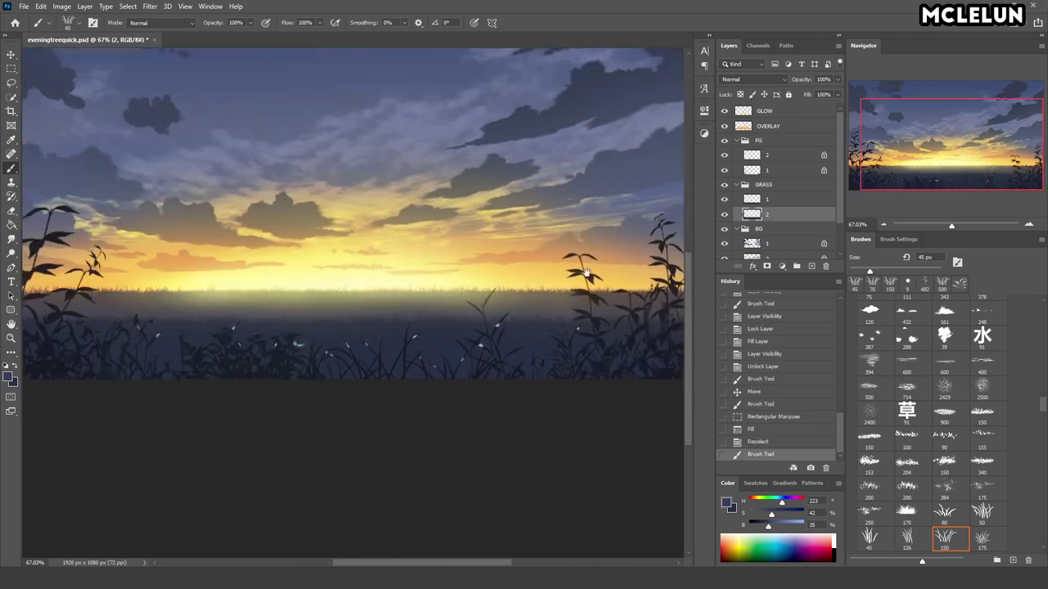
{"action": "scroll", "coordinate": [616, 294], "scroll_direction": "left", "scroll_amount": 1}
{"action": "left_click_drag", "start_coordinate": [504, 253], "coordinate": [525, 226]}
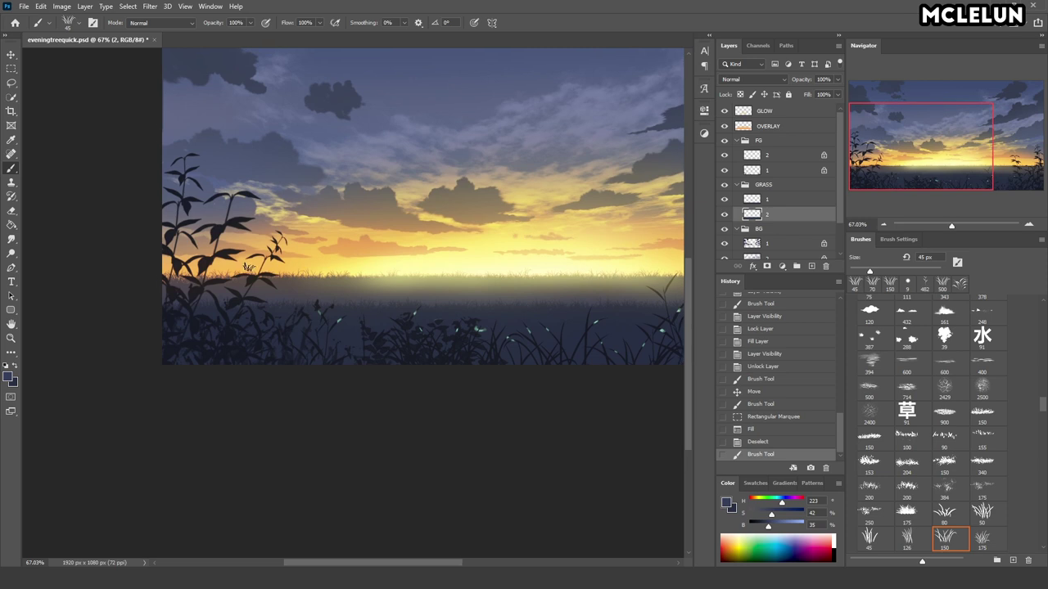
{"action": "left_click_drag", "start_coordinate": [234, 282], "coordinate": [365, 289]}
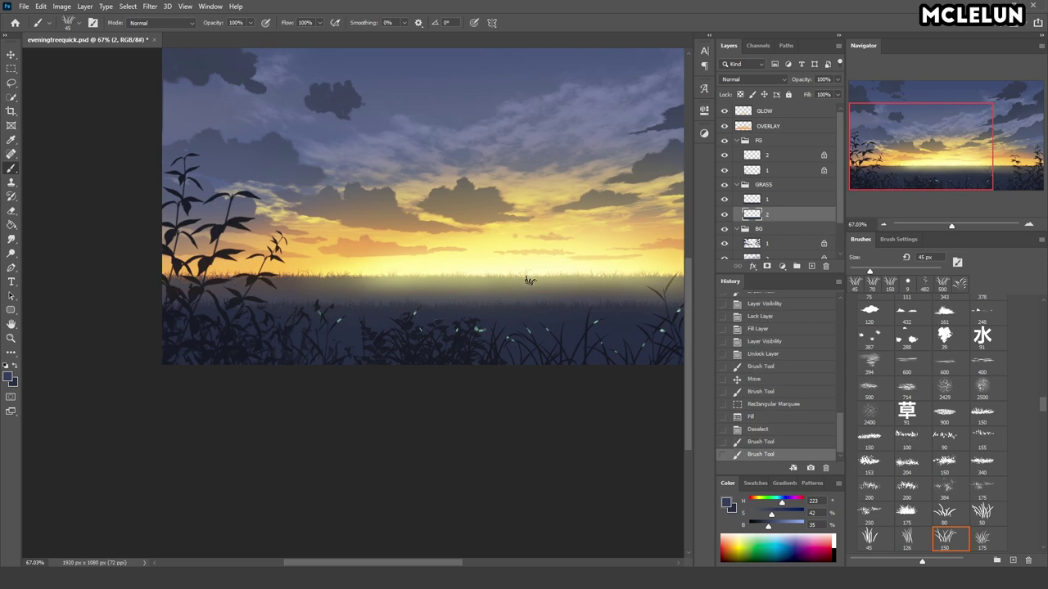
{"action": "left_click_drag", "start_coordinate": [529, 280], "coordinate": [573, 283]}
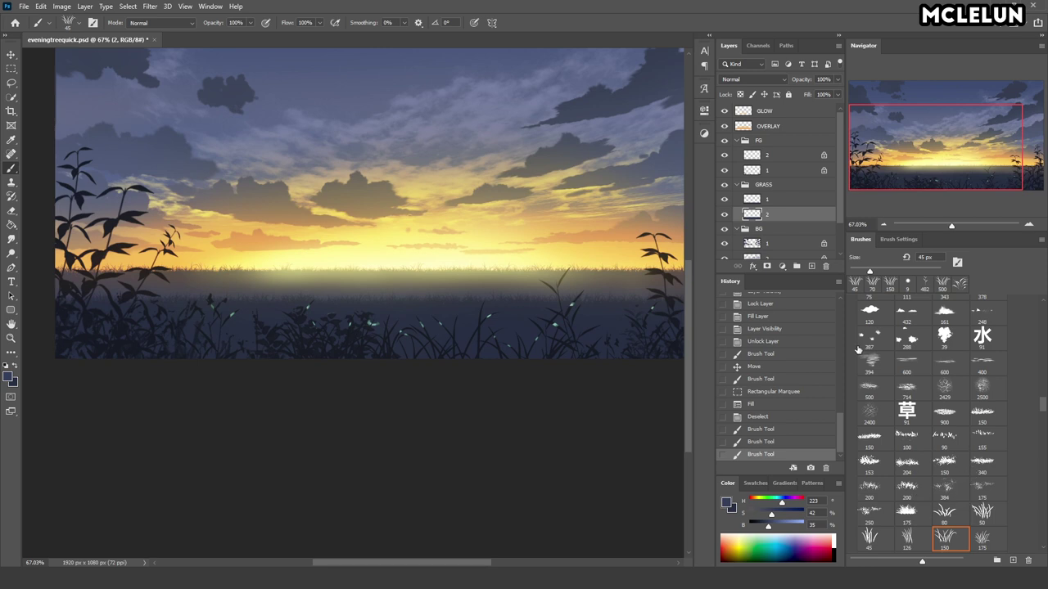
- Hide GLOW and OVERLAY and stamp grass on layer 1 with the 175 px grass brush
{"action": "left_click", "coordinate": [906, 513]}
{"action": "left_click", "coordinate": [782, 200]}
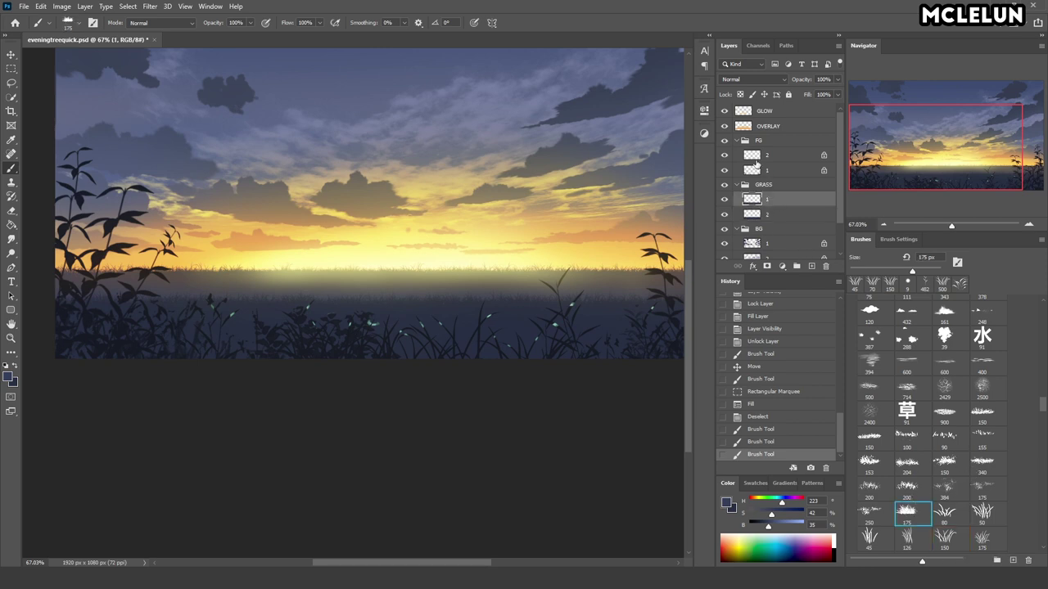
{"action": "left_click_drag", "start_coordinate": [723, 115], "coordinate": [723, 127]}
{"action": "left_click", "coordinate": [495, 291]}
{"action": "left_click", "coordinate": [557, 311]}
- Stamp more dark grass tufts across the lower right, lower ground and left plants
{"action": "left_click_drag", "start_coordinate": [626, 311], "coordinate": [579, 328]}
{"action": "left_click", "coordinate": [507, 329]}
{"action": "left_click", "coordinate": [647, 310]}
{"action": "left_click", "coordinate": [615, 313]}
{"action": "left_click", "coordinate": [561, 316]}
{"action": "left_click", "coordinate": [360, 318]}
{"action": "left_click", "coordinate": [175, 321]}
{"action": "left_click", "coordinate": [138, 326]}
{"action": "left_click_drag", "start_coordinate": [57, 329], "coordinate": [273, 320]}
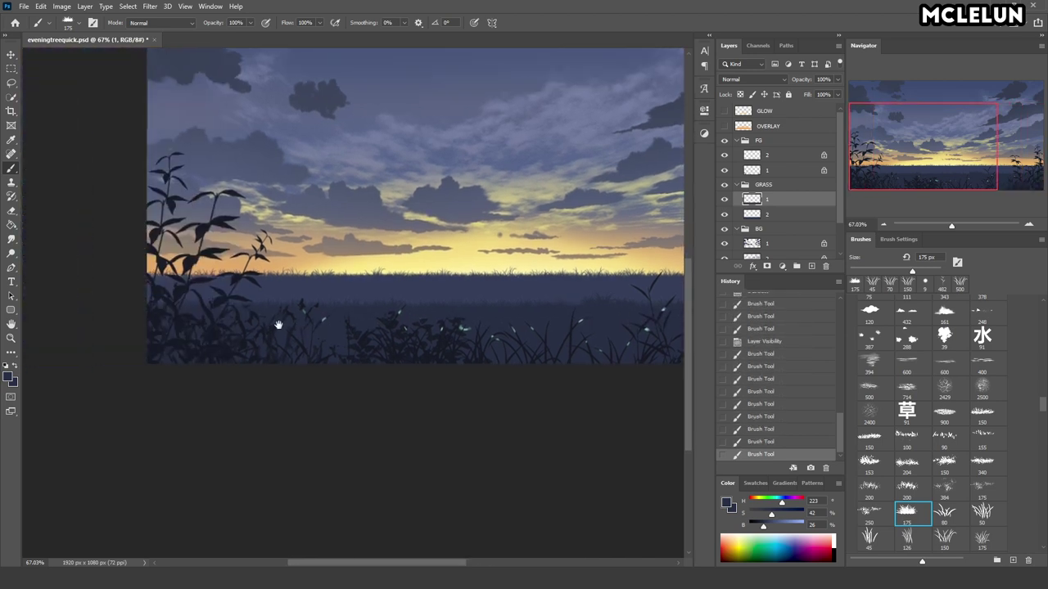
{"action": "left_click", "coordinate": [180, 301]}
- Rename the lower grass layer to '3' and add a new grass layer named '1'
{"action": "double_click", "coordinate": [767, 213]}
{"action": "type", "text": "3"}
{"action": "type", "text": "2"}
{"action": "key", "text": "Return"}
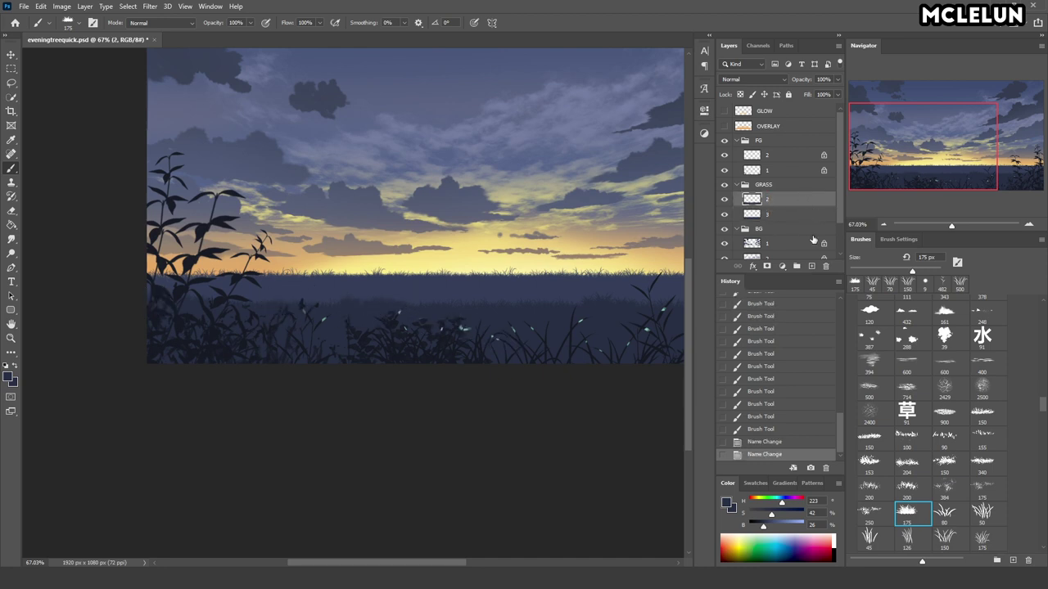
{"action": "left_click", "coordinate": [810, 266]}
{"action": "double_click", "coordinate": [769, 200]}
{"action": "type", "text": "1"}
{"action": "key", "text": "Return"}
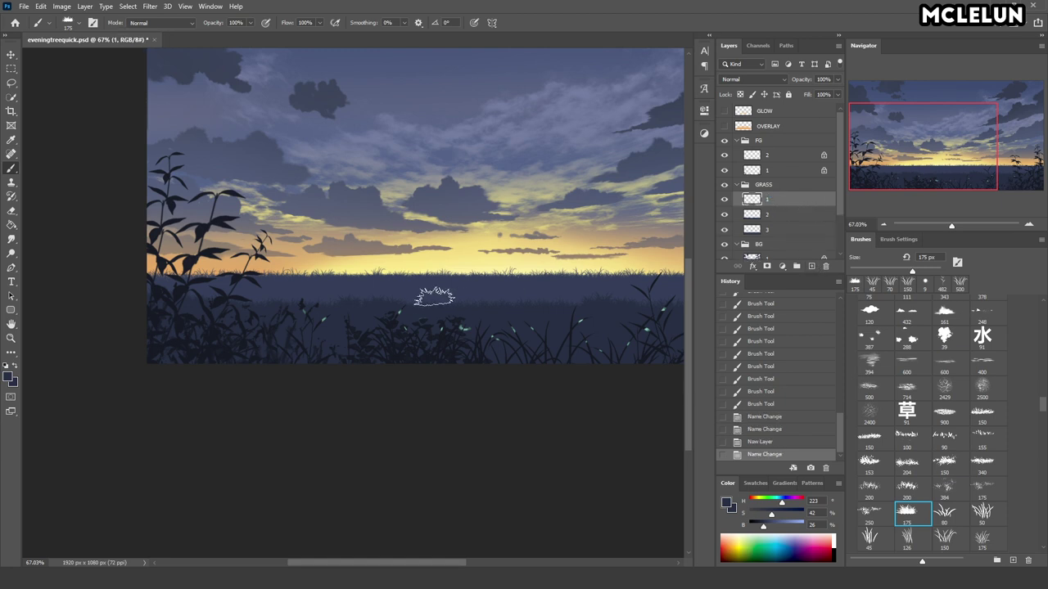
- Stamp dark grass tufts along the bottom edge of the painting
{"action": "left_click", "coordinate": [278, 344]}
{"action": "left_click", "coordinate": [328, 352]}
{"action": "left_click", "coordinate": [479, 358]}
{"action": "left_click", "coordinate": [583, 358]}
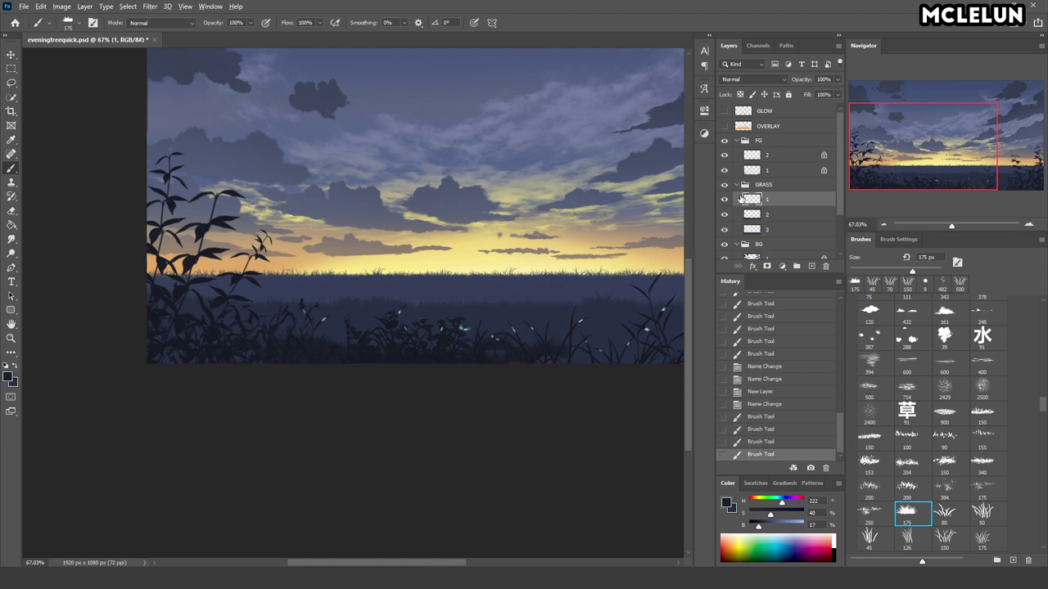
- Paint faint grass tufts at 68% opacity with sampled colours, then restore full opacity
{"action": "left_click", "coordinate": [357, 309], "text": "alt"}
{"action": "key", "text": "6"}
{"action": "key", "text": "8"}
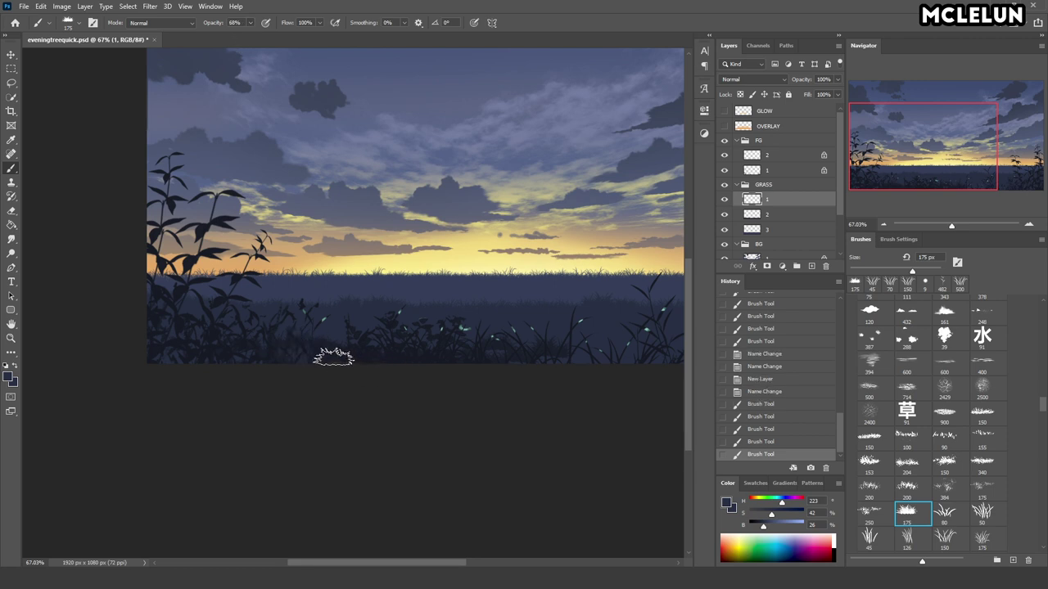
{"action": "left_click", "coordinate": [357, 321]}
{"action": "left_click", "coordinate": [318, 336]}
{"action": "left_click", "coordinate": [341, 339], "text": "alt"}
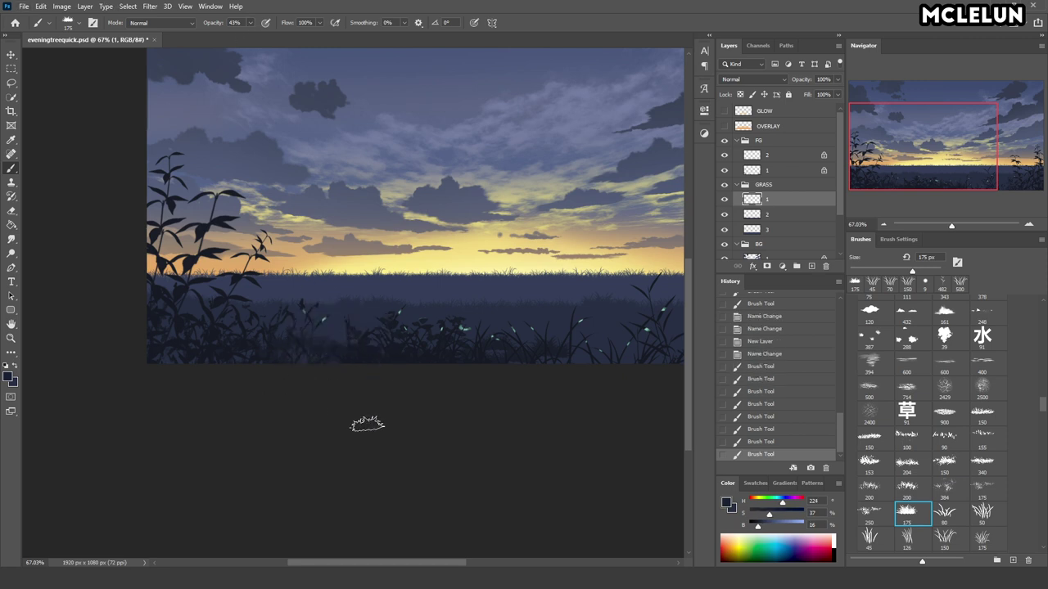
{"action": "left_click", "coordinate": [319, 337], "text": "alt"}
{"action": "key", "text": "0"}
- Compare the grass with GLOW and OVERLAY visible, add another stamp, and save
{"action": "left_click_drag", "start_coordinate": [582, 351], "coordinate": [389, 360]}
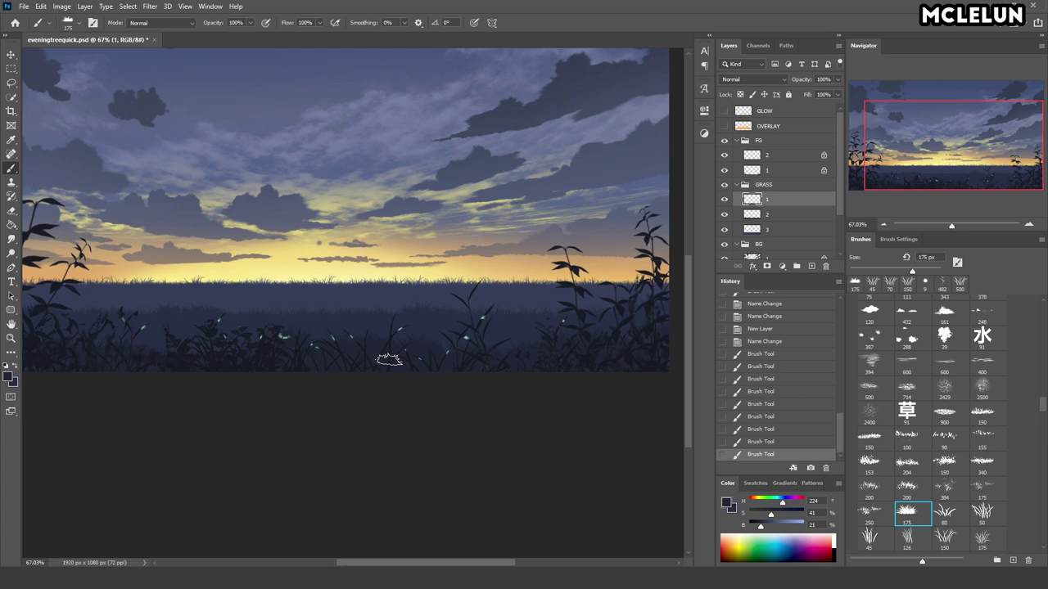
{"action": "left_click_drag", "start_coordinate": [179, 358], "coordinate": [339, 336]}
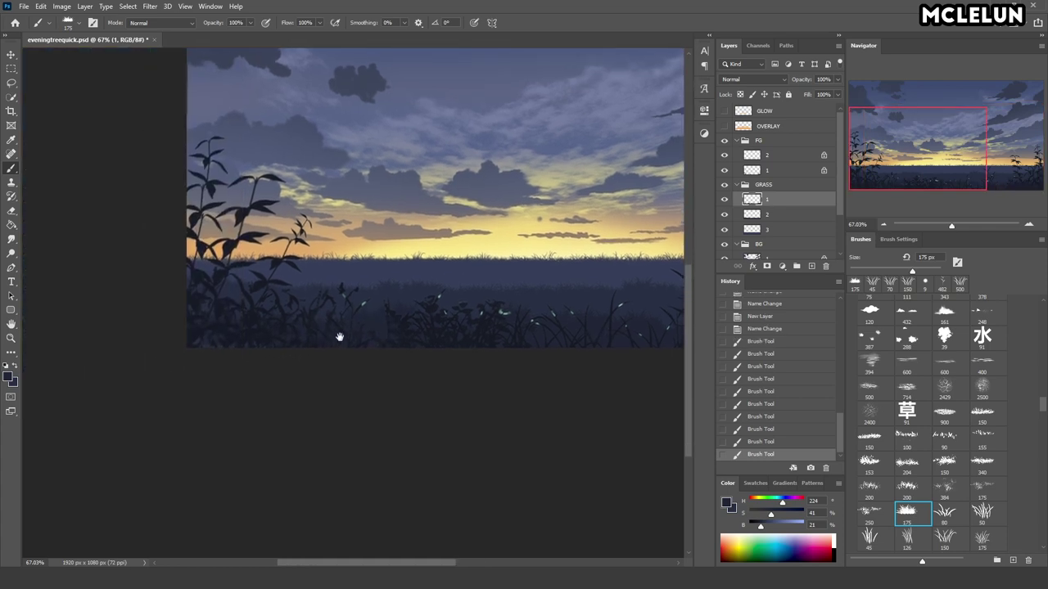
{"action": "left_click_drag", "start_coordinate": [723, 126], "coordinate": [723, 110]}
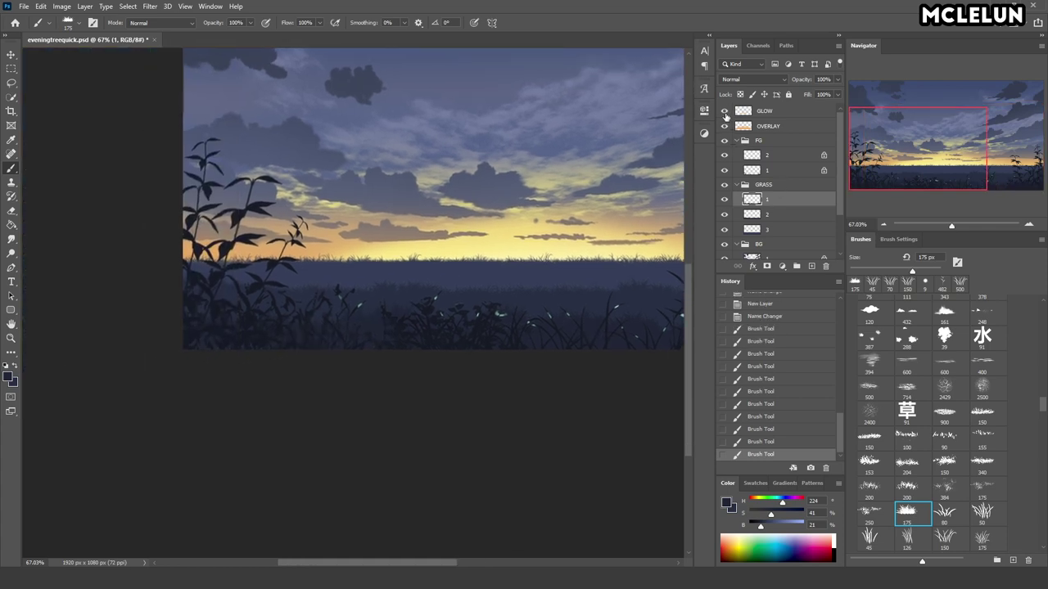
{"action": "left_click_drag", "start_coordinate": [722, 161], "coordinate": [635, 149]}
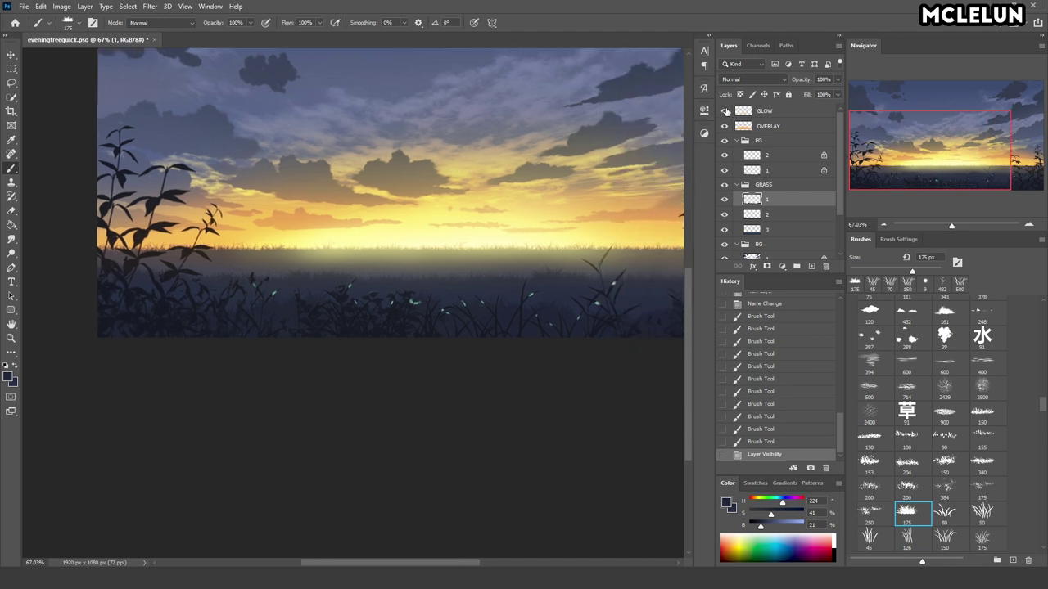
{"action": "left_click_drag", "start_coordinate": [724, 110], "coordinate": [723, 126]}
{"action": "left_click_drag", "start_coordinate": [579, 208], "coordinate": [548, 175]}
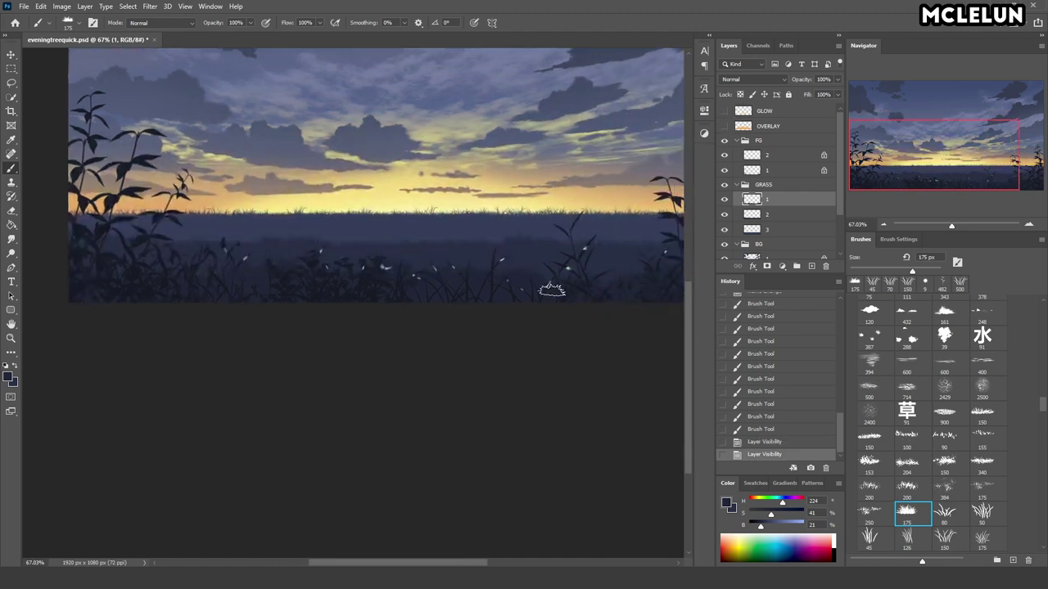
{"action": "left_click", "coordinate": [597, 283]}
{"action": "key", "text": "ctrl+s"}
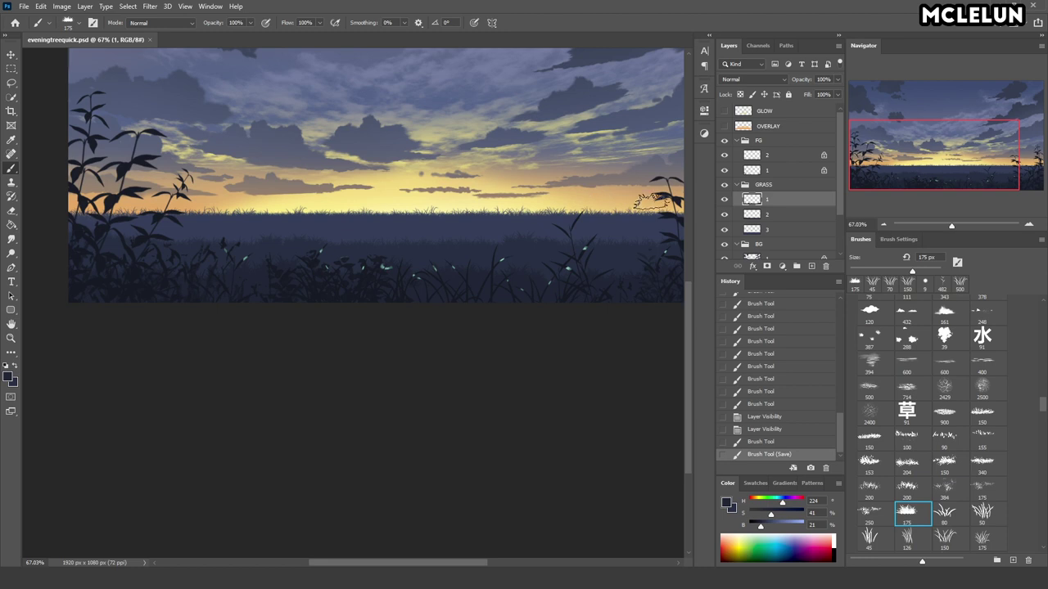
- On grass layer 3, undo a test horizon stroke and settle on the 150 brush at 90 px
{"action": "left_click", "coordinate": [784, 229]}
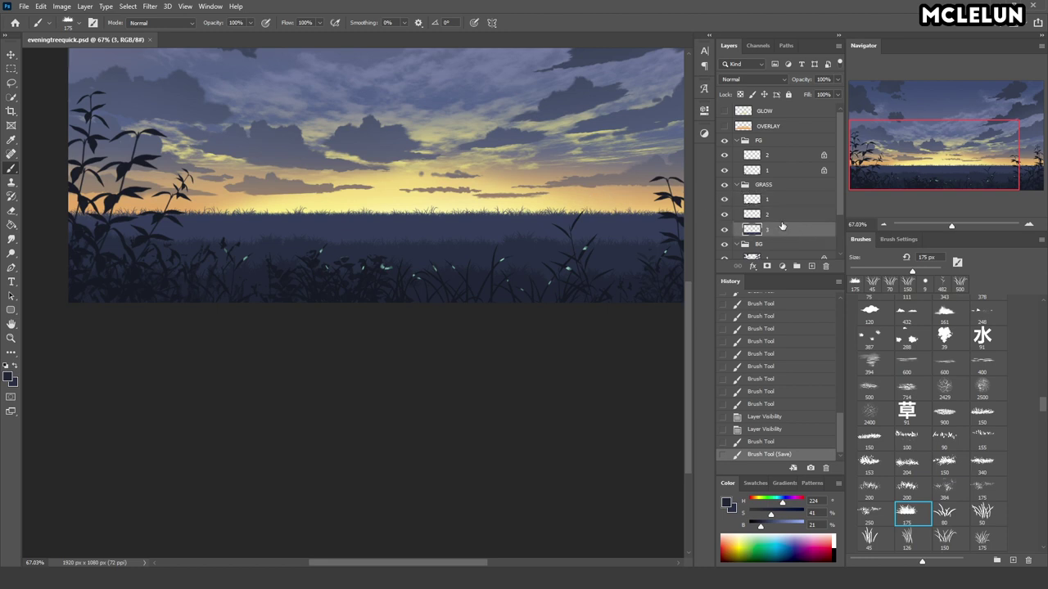
{"action": "left_click_drag", "start_coordinate": [479, 217], "coordinate": [345, 217]}
{"action": "key", "text": "ctrl+z"}
{"action": "left_click", "coordinate": [949, 489]}
{"action": "left_click", "coordinate": [981, 439]}
{"action": "left_click", "coordinate": [986, 413]}
{"action": "key", "text": "bracketleft"}
{"action": "key", "text": "bracketleft"}
{"action": "key", "text": "bracketleft"}
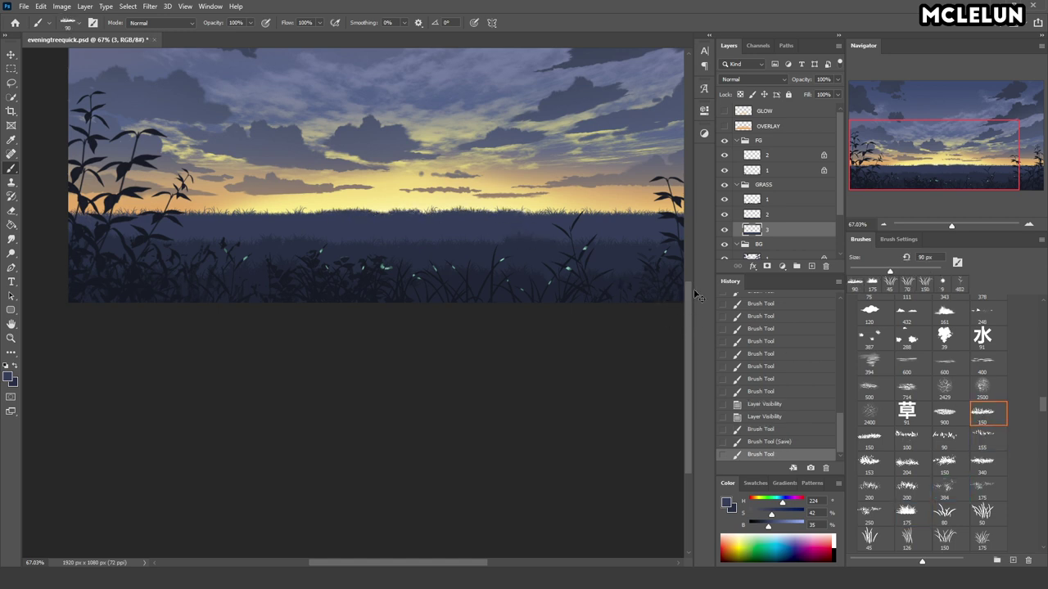
- Paint a fine grass line along the horizon with a smaller thin grass-blade brush
{"action": "left_click", "coordinate": [945, 536]}
{"action": "key", "text": "bracketleft"}
{"action": "key", "text": "bracketleft"}
{"action": "key", "text": "bracketleft"}
{"action": "key", "text": "bracketleft"}
{"action": "key", "text": "bracketleft"}
{"action": "left_click_drag", "start_coordinate": [498, 213], "coordinate": [495, 215]}
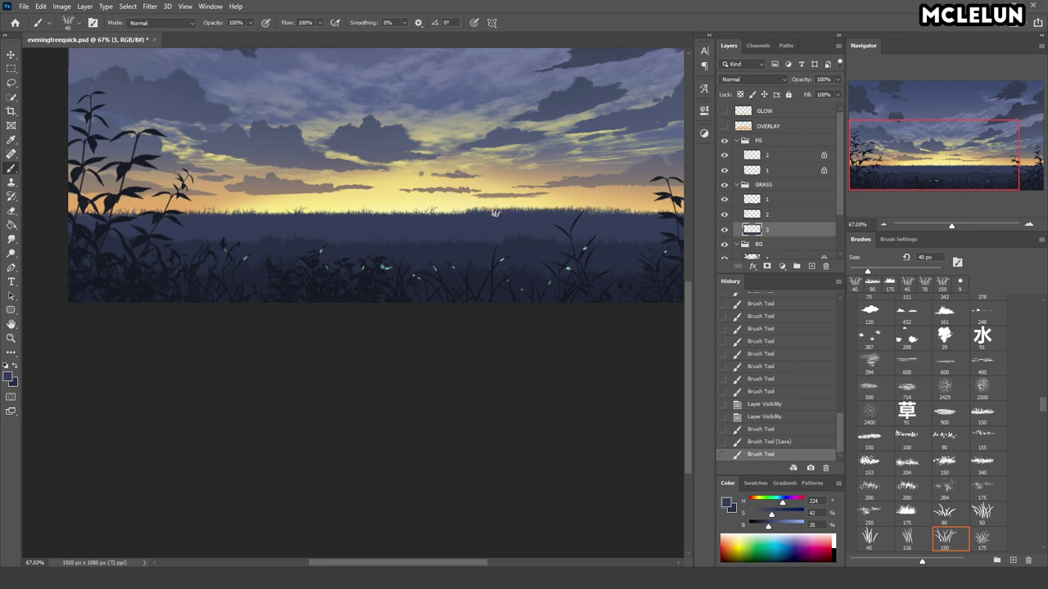
{"action": "left_click_drag", "start_coordinate": [628, 211], "coordinate": [464, 211]}
{"action": "left_click_drag", "start_coordinate": [367, 211], "coordinate": [492, 210]}
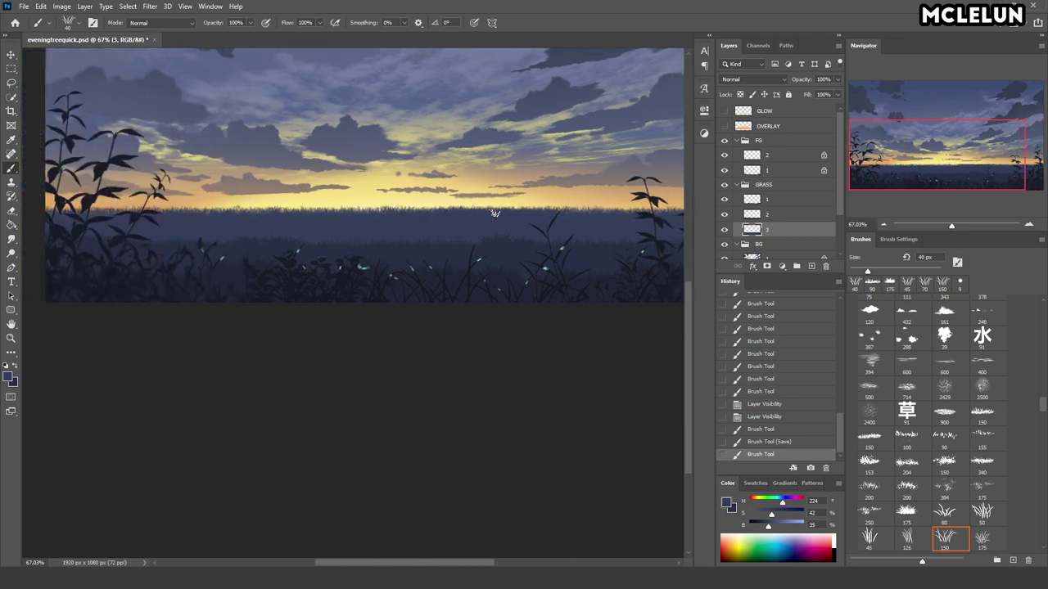
- Move the grass layer content slightly down, comparing against the glow and grass layer 2
{"action": "key", "text": "v"}
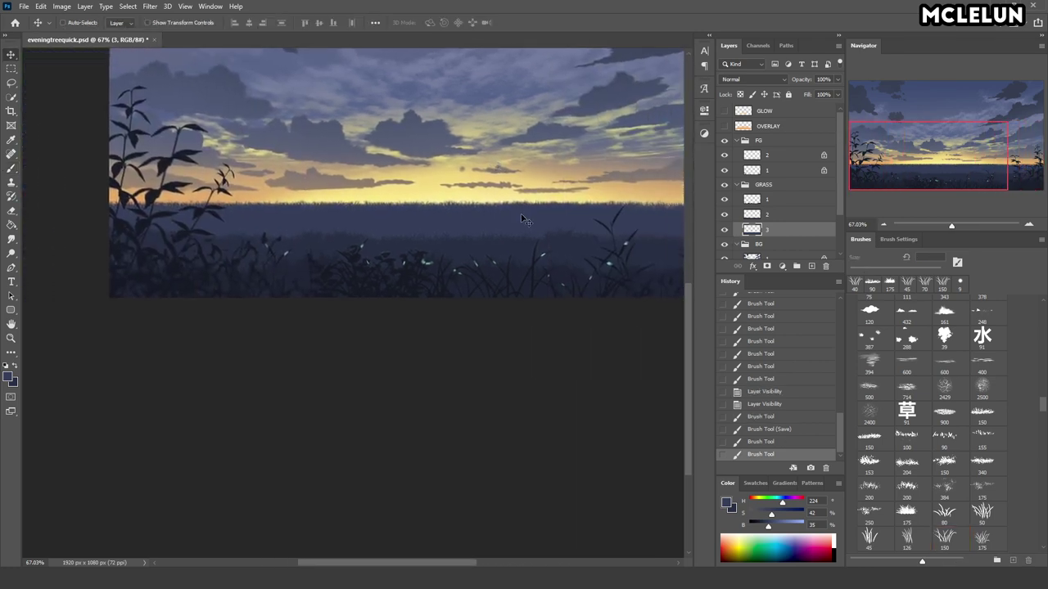
{"action": "left_click_drag", "start_coordinate": [606, 172], "coordinate": [663, 174]}
{"action": "left_click_drag", "start_coordinate": [724, 126], "coordinate": [723, 111]}
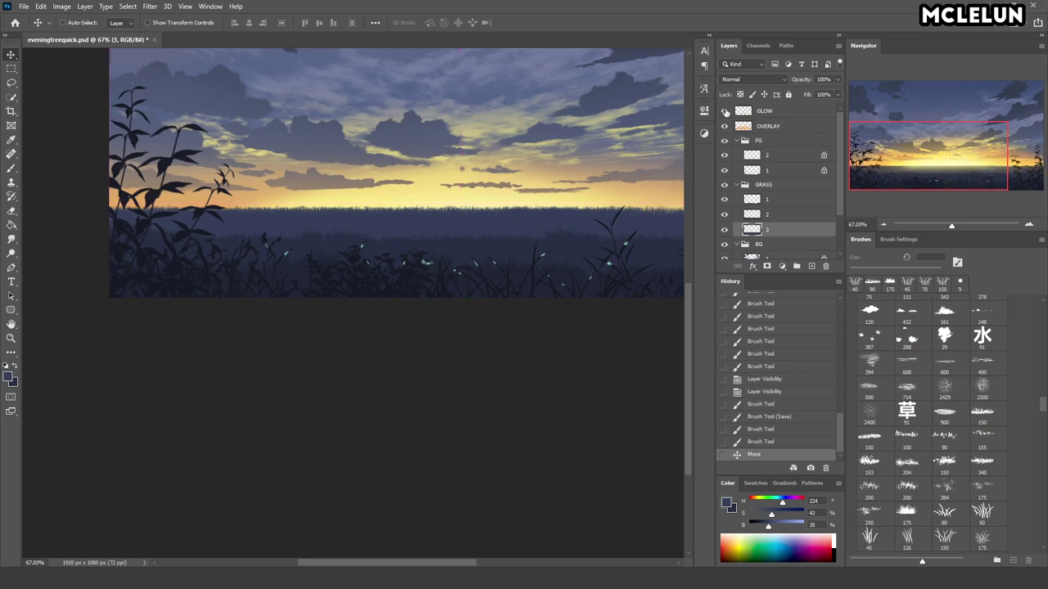
{"action": "left_click_drag", "start_coordinate": [606, 162], "coordinate": [591, 161]}
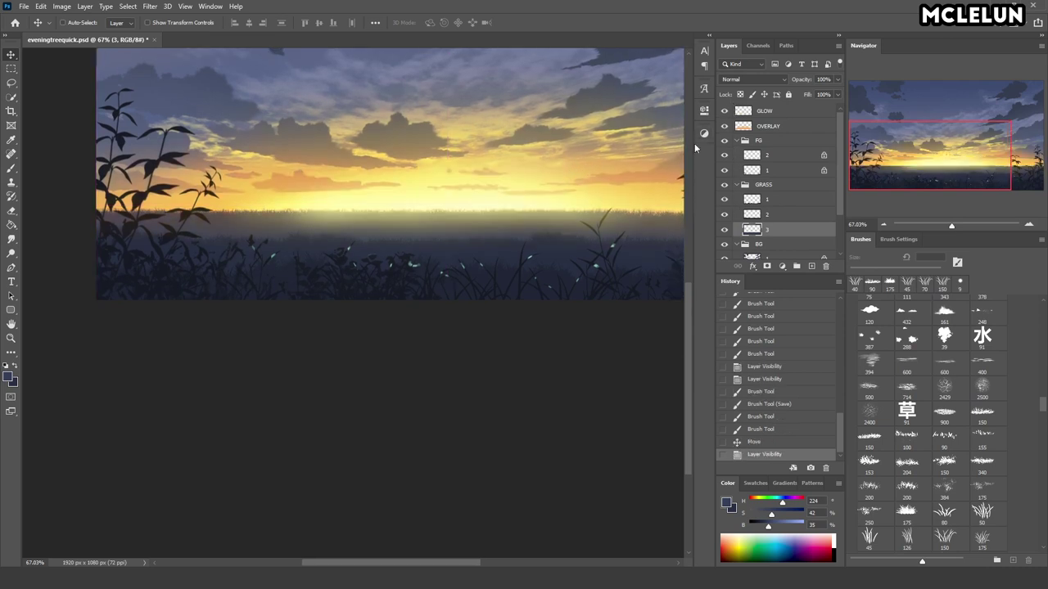
{"action": "left_click_drag", "start_coordinate": [542, 219], "coordinate": [544, 225]}
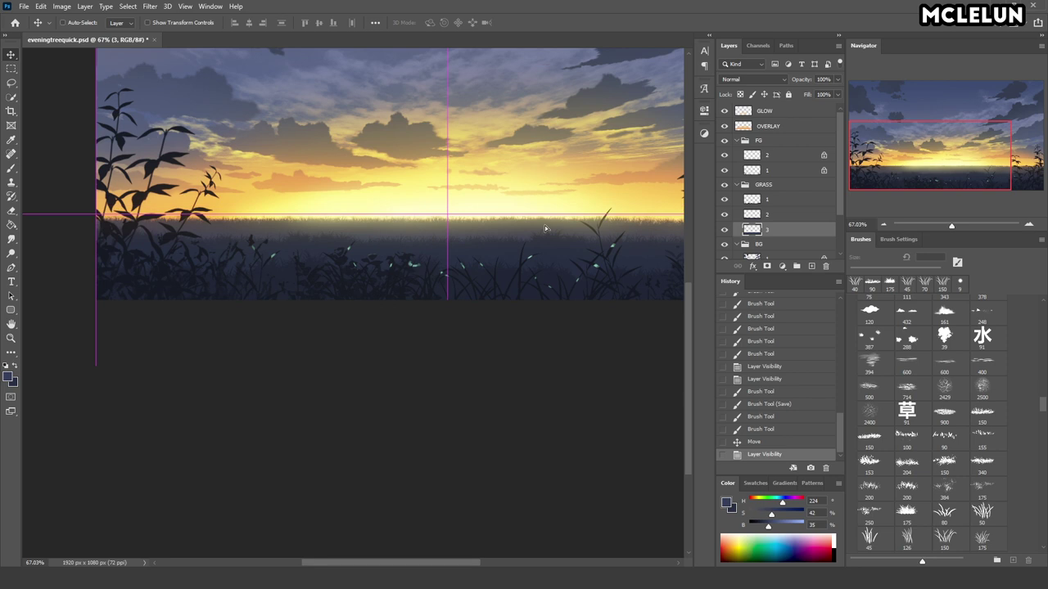
{"action": "left_click", "coordinate": [724, 110]}
{"action": "left_click", "coordinate": [729, 215]}
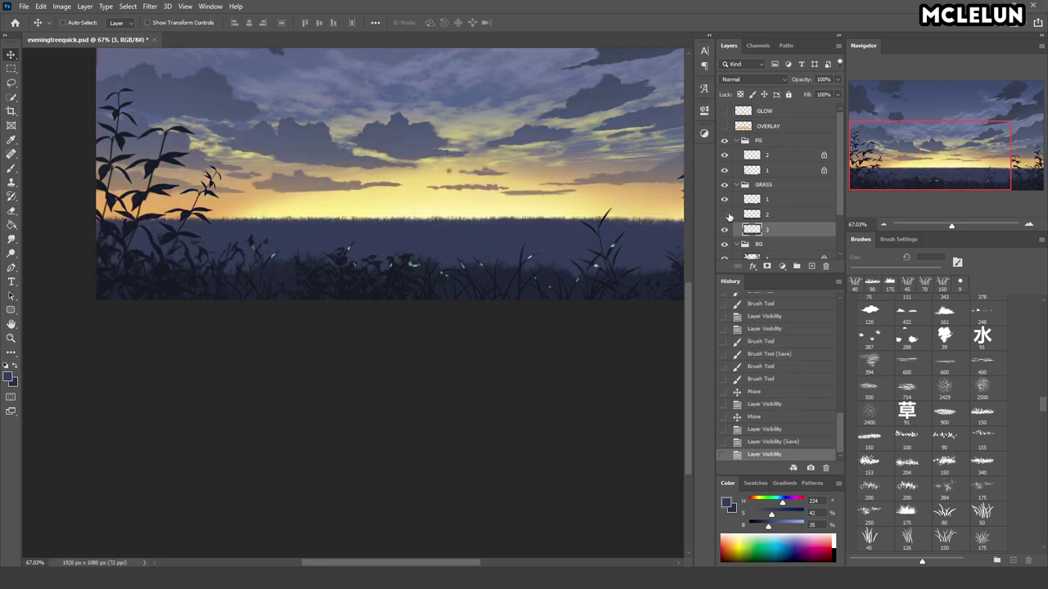
{"action": "left_click", "coordinate": [729, 215]}
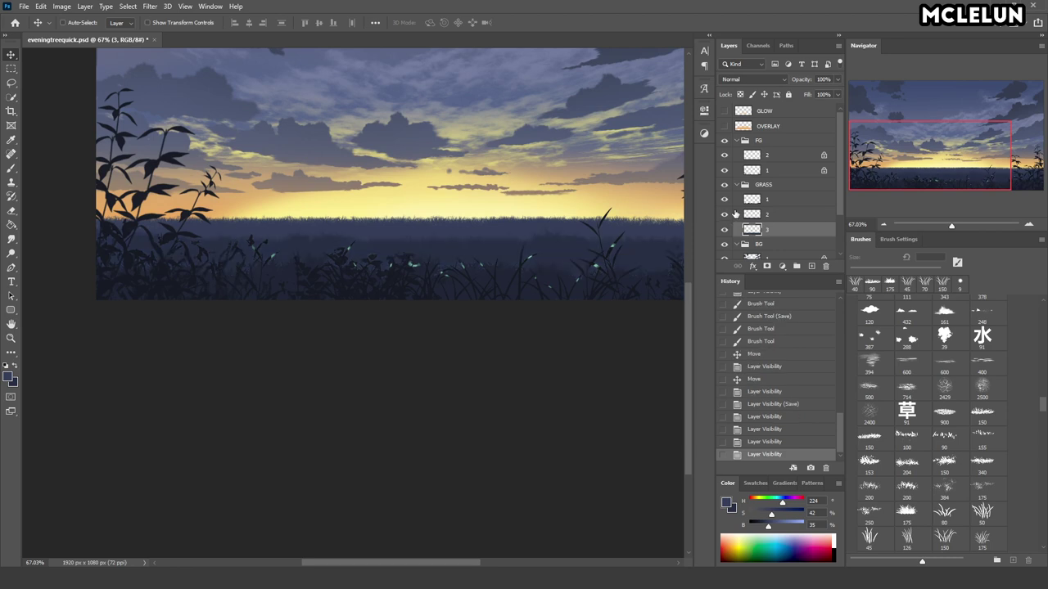
{"action": "left_click_drag", "start_coordinate": [951, 224], "coordinate": [960, 224]}
{"action": "mouse_move", "coordinate": [476, 344]}
{"action": "left_mouse_down"}
{"action": "mouse_move", "coordinate": [477, 163]}
{"action": "mouse_move", "coordinate": [466, 141]}
{"action": "left_mouse_up"}
- Lock transparency on grass layers 1, 2 and 3
{"action": "left_click", "coordinate": [769, 199]}
{"action": "left_click", "coordinate": [740, 94]}
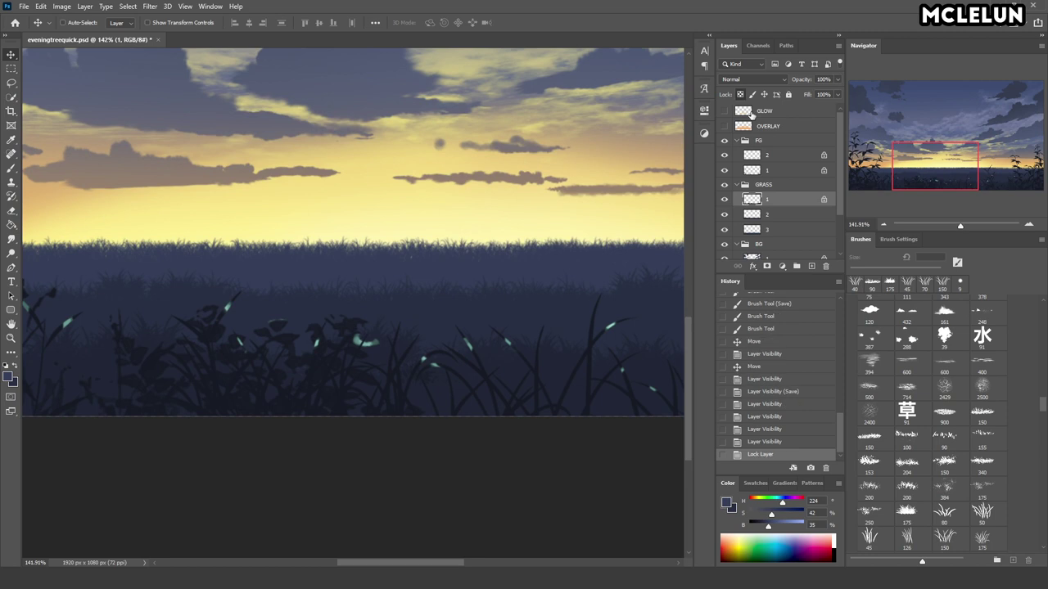
{"action": "left_click", "coordinate": [769, 213]}
{"action": "left_click", "coordinate": [740, 94]}
{"action": "left_click", "coordinate": [771, 229]}
{"action": "left_click", "coordinate": [740, 94]}
- Check layer 3's visibility, then return to the 150 grass brush on layer 3
{"action": "left_click", "coordinate": [765, 198]}
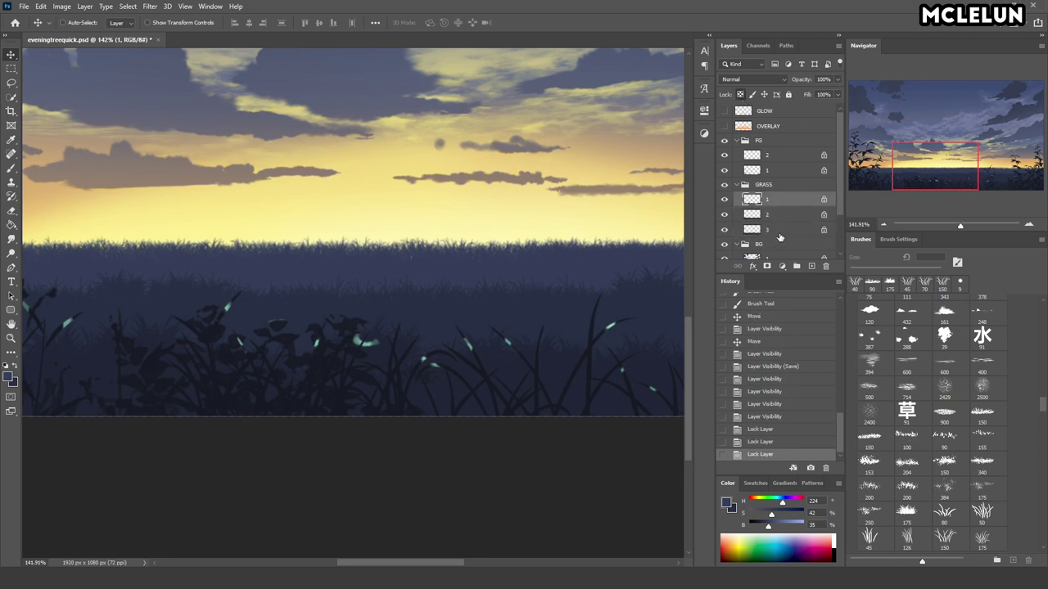
{"action": "left_click", "coordinate": [724, 230]}
{"action": "left_click", "coordinate": [724, 229]}
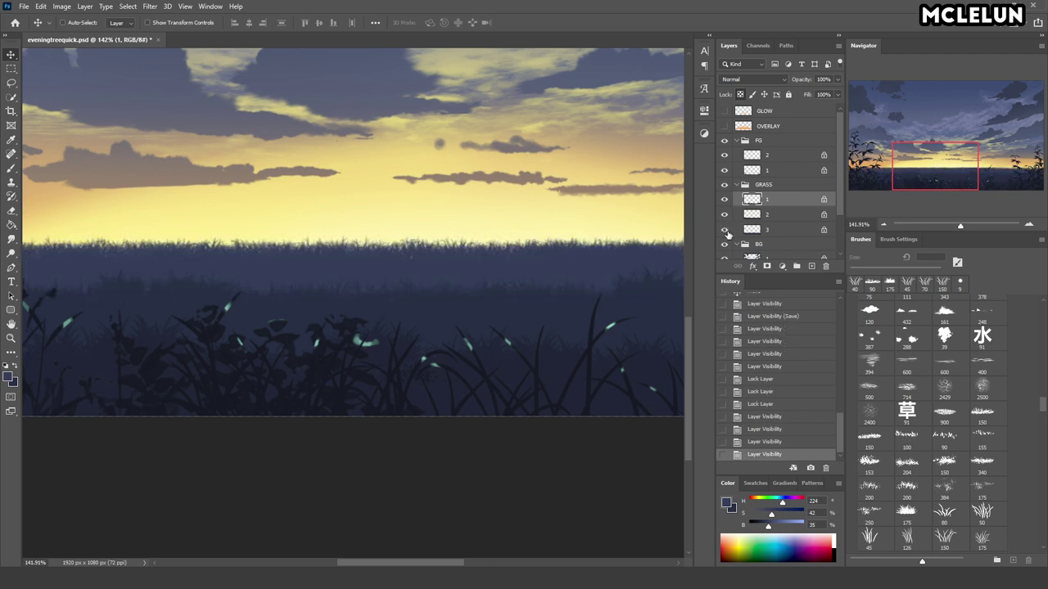
{"action": "left_click", "coordinate": [780, 232]}
{"action": "key", "text": "b"}
{"action": "left_click", "coordinate": [869, 488]}
- Paint a faint 100 px grass stroke, then switch to the 200 px grass brush
{"action": "key", "text": "bracketleft"}
{"action": "key", "text": "bracketleft"}
{"action": "key", "text": "bracketleft"}
{"action": "mouse_move", "coordinate": [528, 266]}
{"action": "left_mouse_down"}
{"action": "mouse_move", "coordinate": [605, 258]}
{"action": "mouse_move", "coordinate": [476, 264]}
{"action": "mouse_move", "coordinate": [532, 276]}
{"action": "left_mouse_up"}
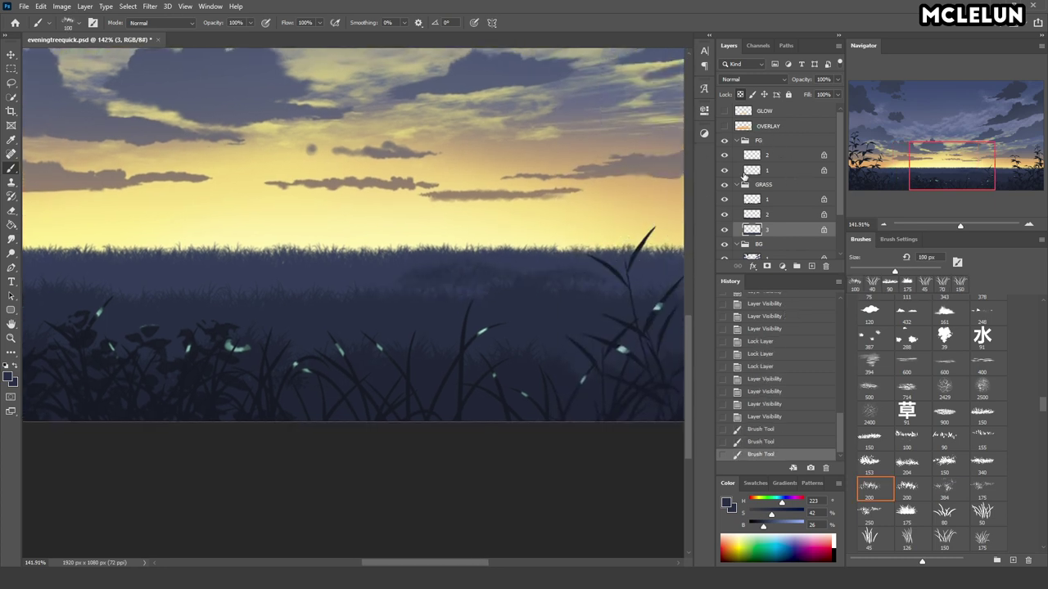
{"action": "left_click", "coordinate": [900, 242]}
{"action": "left_click", "coordinate": [860, 239]}
{"action": "left_click", "coordinate": [903, 490]}
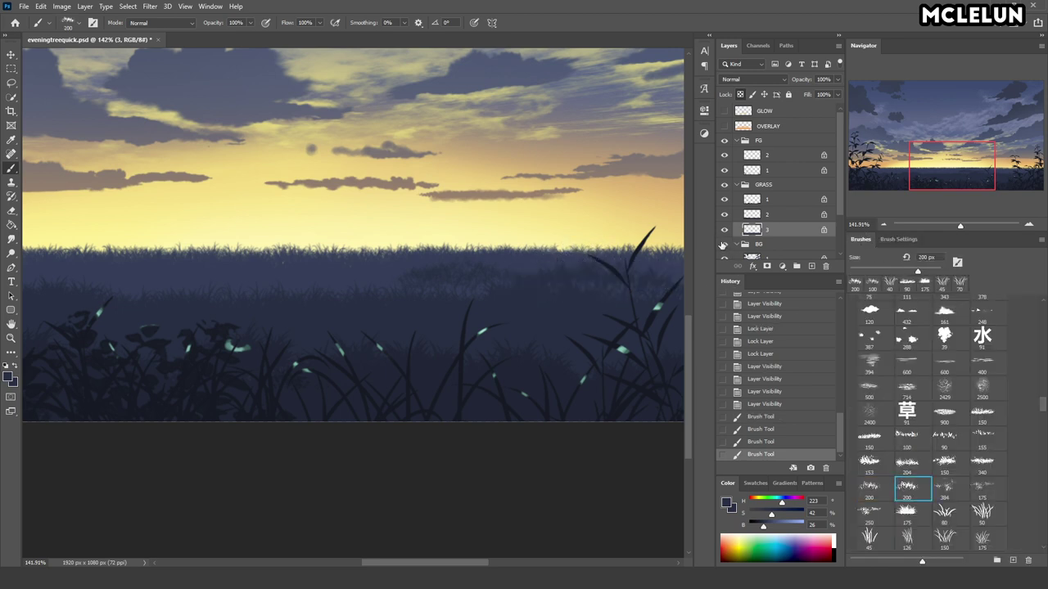
{"action": "left_click", "coordinate": [871, 485]}
{"action": "left_click_drag", "start_coordinate": [577, 269], "coordinate": [457, 270]}
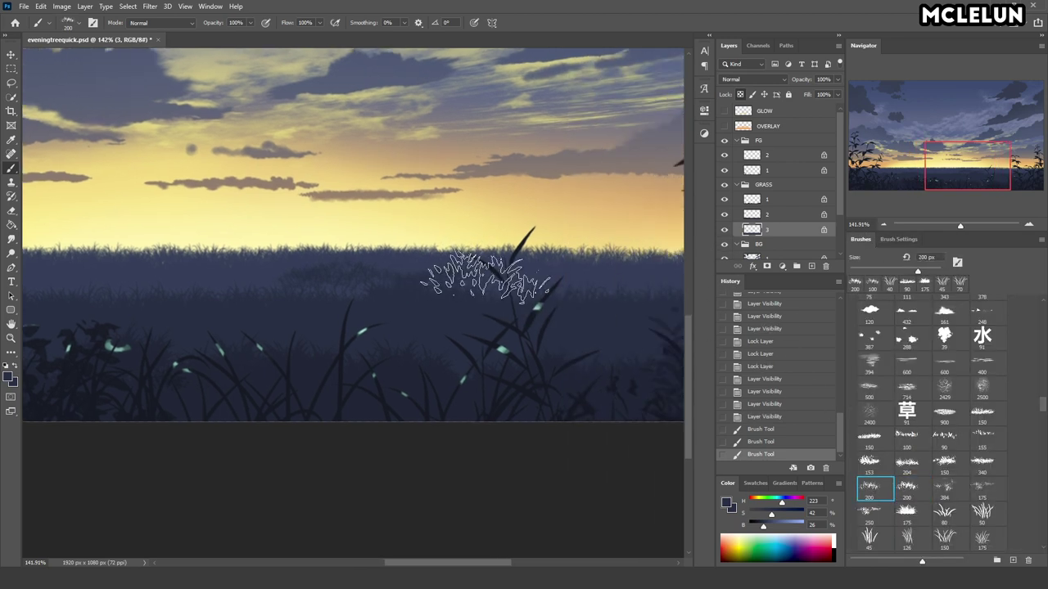
{"action": "left_click", "coordinate": [573, 284]}
- At 100 px, paint grass strokes and dabs along the horizon and distant meadow
{"action": "key", "text": "bracketleft"}
{"action": "left_click_drag", "start_coordinate": [615, 280], "coordinate": [489, 277]}
{"action": "left_click", "coordinate": [486, 290]}
{"action": "left_click", "coordinate": [439, 294]}
{"action": "left_click", "coordinate": [586, 290]}
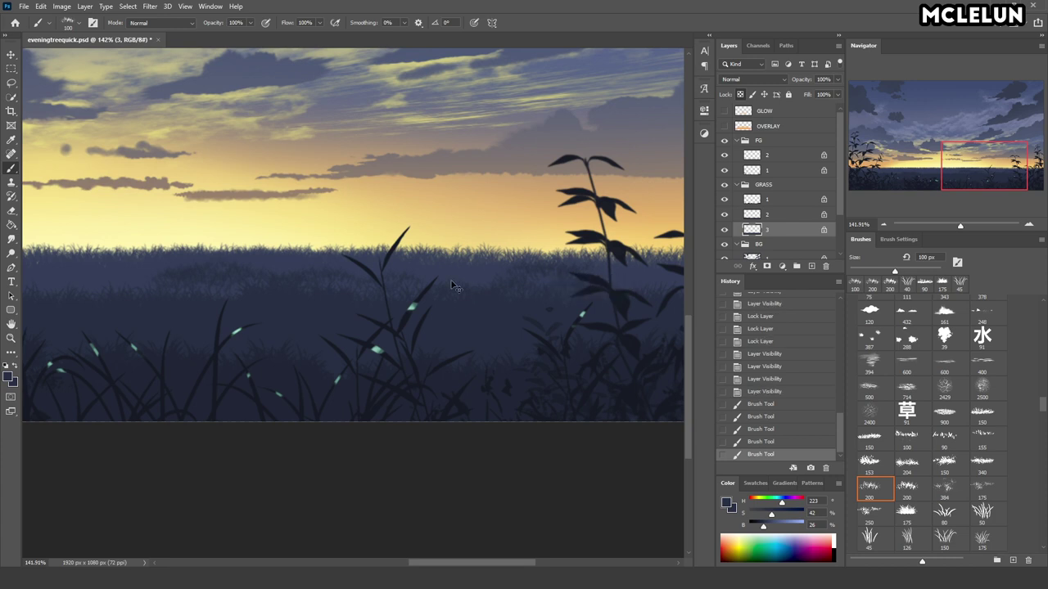
{"action": "left_click", "coordinate": [604, 287]}
{"action": "left_click_drag", "start_coordinate": [588, 296], "coordinate": [456, 303]}
- Dab grass texture across the meadow, near the tall and left plants
{"action": "left_click", "coordinate": [588, 288]}
{"action": "left_click", "coordinate": [668, 286]}
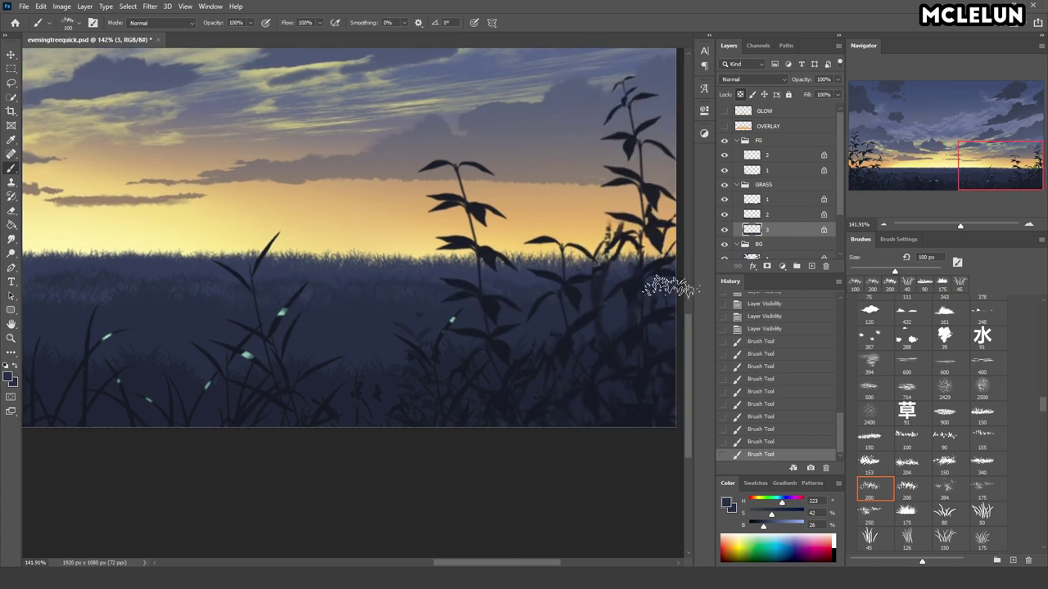
{"action": "left_click_drag", "start_coordinate": [82, 295], "coordinate": [519, 332]}
{"action": "left_click", "coordinate": [597, 326]}
{"action": "left_click", "coordinate": [498, 322]}
{"action": "left_click_drag", "start_coordinate": [245, 328], "coordinate": [415, 312]}
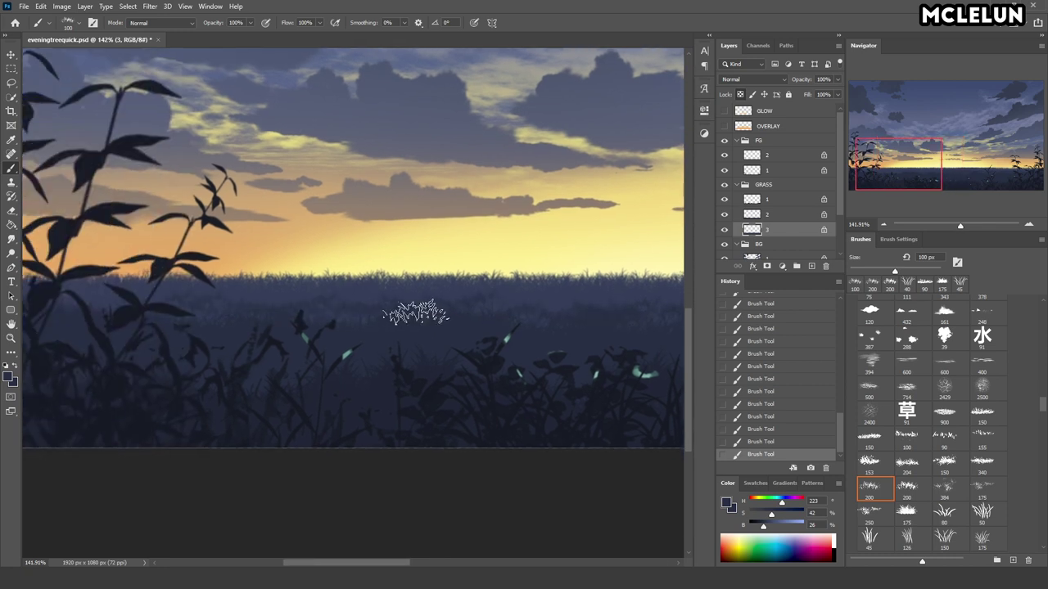
{"action": "left_click_drag", "start_coordinate": [198, 312], "coordinate": [363, 297]}
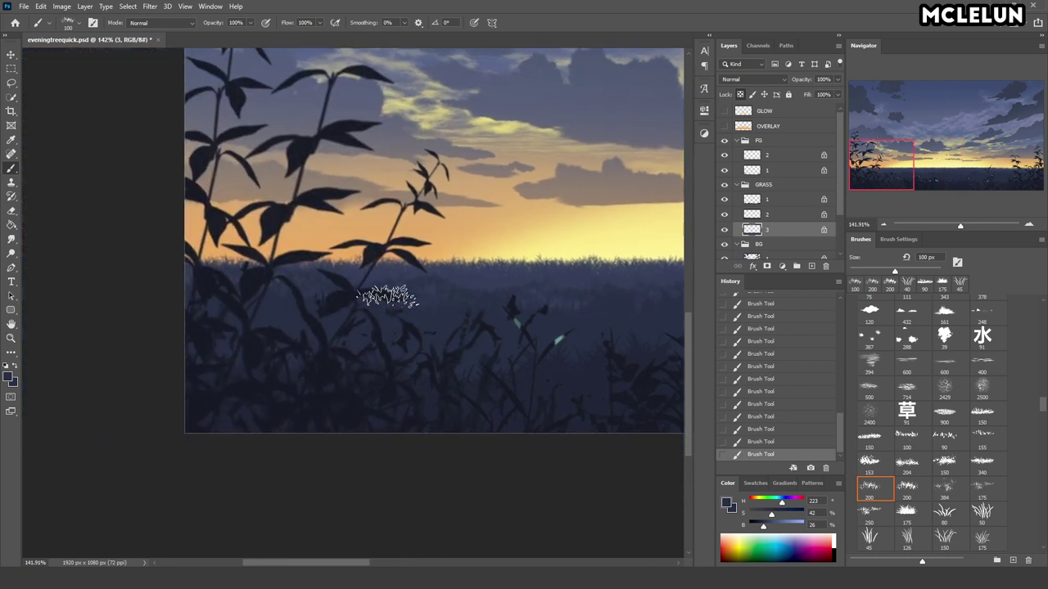
- On grass layer 2, sample dark meadow colours and enlarge the brush to 175 px
{"action": "left_click", "coordinate": [584, 368], "text": "alt"}
{"action": "left_click", "coordinate": [778, 215]}
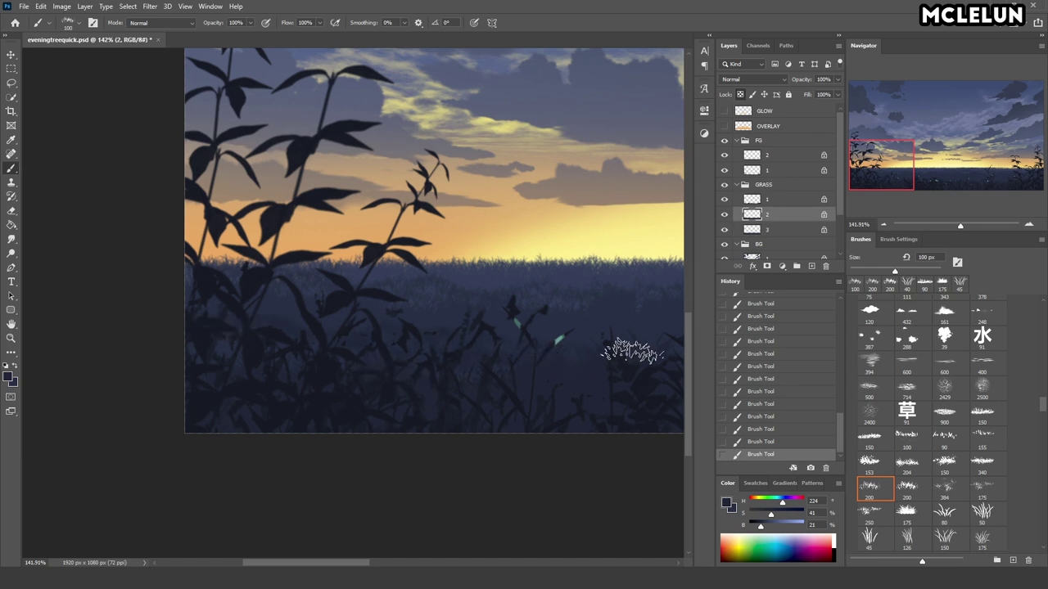
{"action": "left_click_drag", "start_coordinate": [638, 358], "coordinate": [208, 340]}
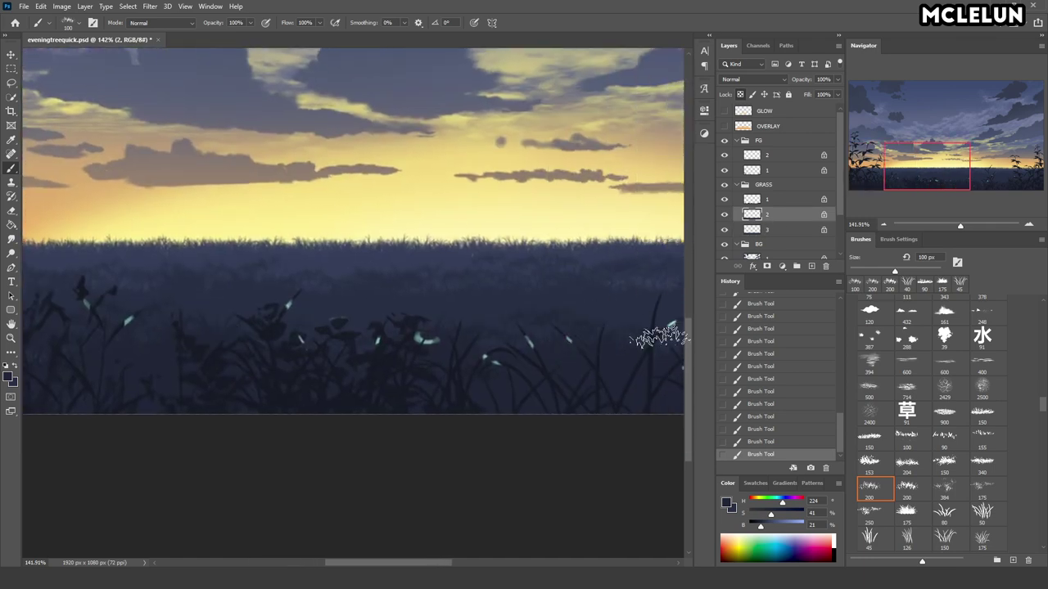
{"action": "left_click_drag", "start_coordinate": [659, 335], "coordinate": [331, 333]}
{"action": "left_click_drag", "start_coordinate": [584, 331], "coordinate": [335, 364]}
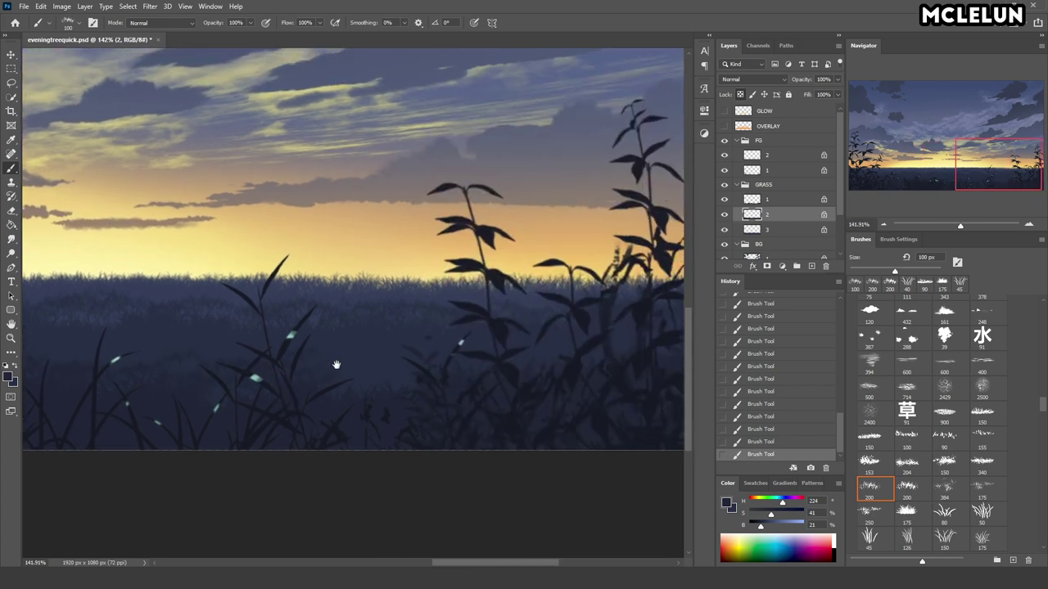
{"action": "left_click_drag", "start_coordinate": [584, 350], "coordinate": [388, 364]}
{"action": "left_click_drag", "start_coordinate": [280, 374], "coordinate": [507, 340]}
{"action": "key", "text": "bracketright"}
{"action": "key", "text": "bracketright"}
{"action": "key", "text": "bracketright"}
{"action": "left_click", "coordinate": [372, 409], "text": "alt"}
- Switch to grass layer 1, review the whole meadow, and save the painting
{"action": "left_click", "coordinate": [782, 200]}
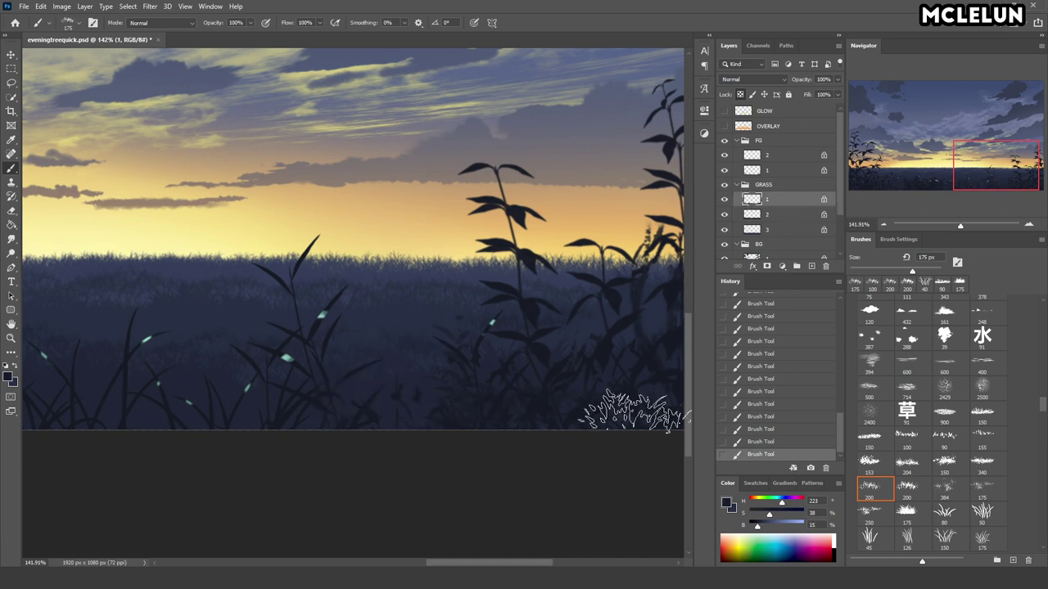
{"action": "left_click_drag", "start_coordinate": [632, 411], "coordinate": [509, 390]}
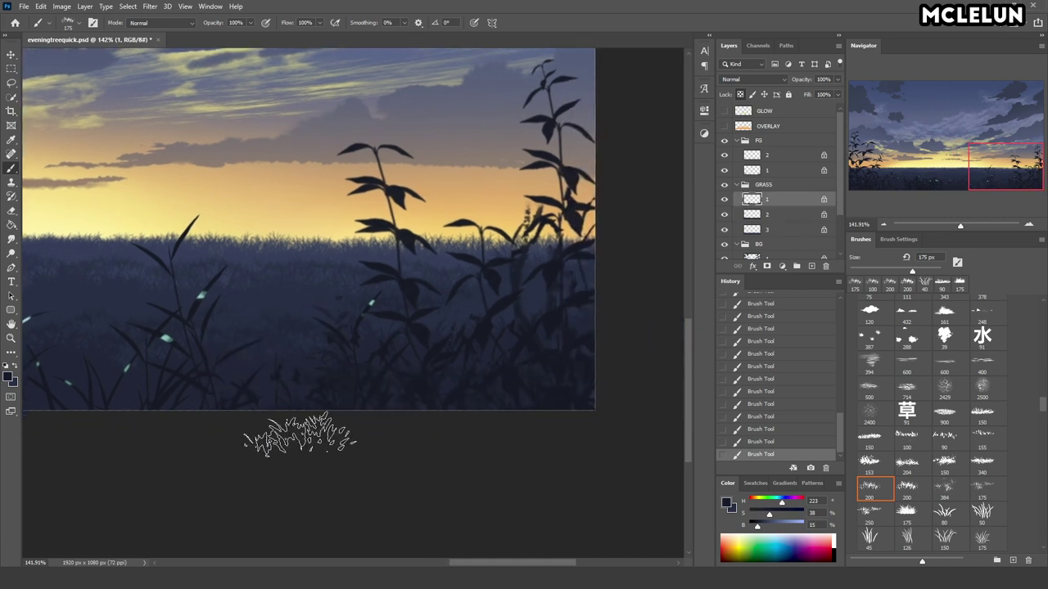
{"action": "left_click_drag", "start_coordinate": [28, 416], "coordinate": [484, 398]}
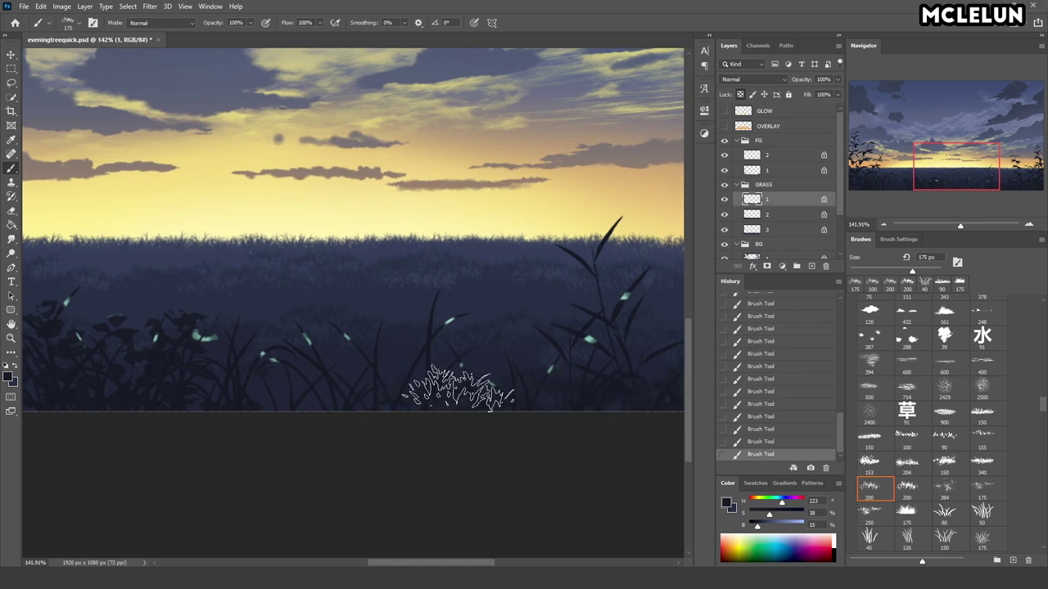
{"action": "left_click_drag", "start_coordinate": [246, 395], "coordinate": [606, 401]}
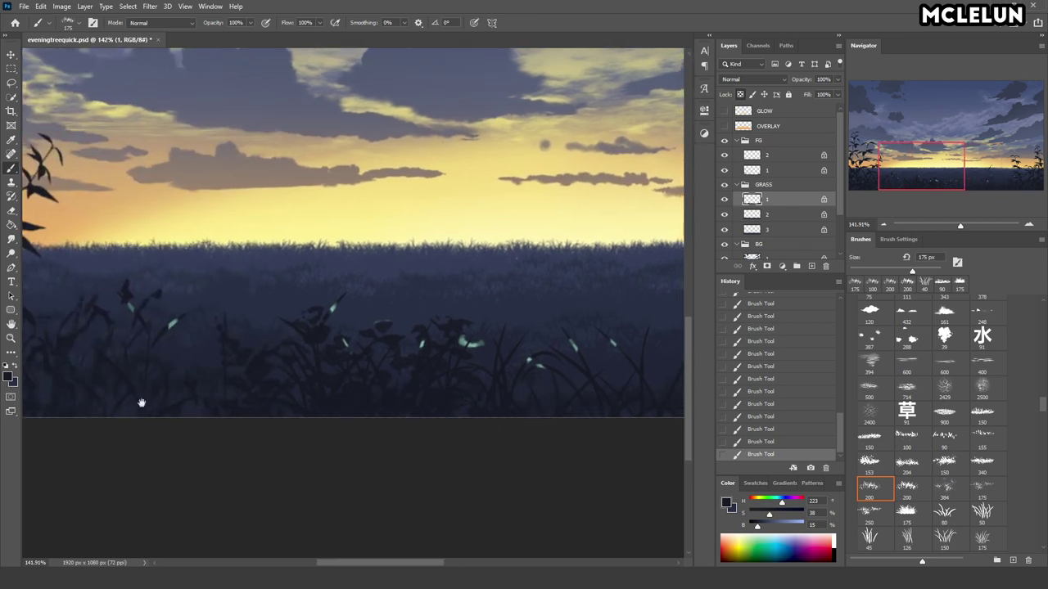
{"action": "left_click_drag", "start_coordinate": [141, 403], "coordinate": [316, 397]}
{"action": "left_click_drag", "start_coordinate": [960, 224], "coordinate": [950, 224]}
{"action": "key", "text": "ctrl+s"}
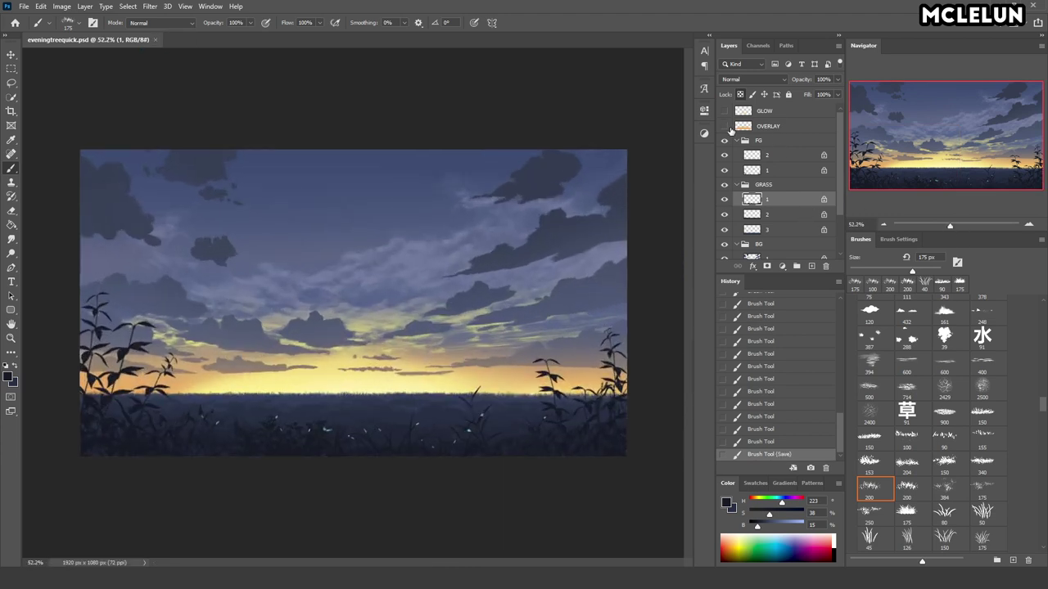
- Collapse FG and toggle GLOW and OVERLAY to compare the horizon, leaving OVERLAY selected
{"action": "left_click", "coordinate": [744, 185]}
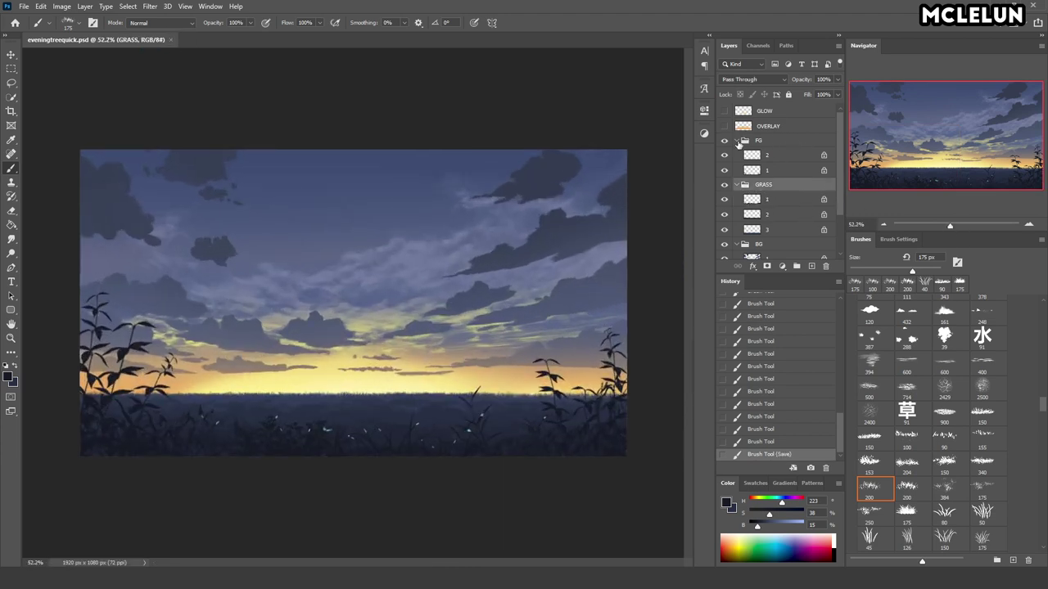
{"action": "left_click", "coordinate": [736, 140]}
{"action": "left_click", "coordinate": [726, 111]}
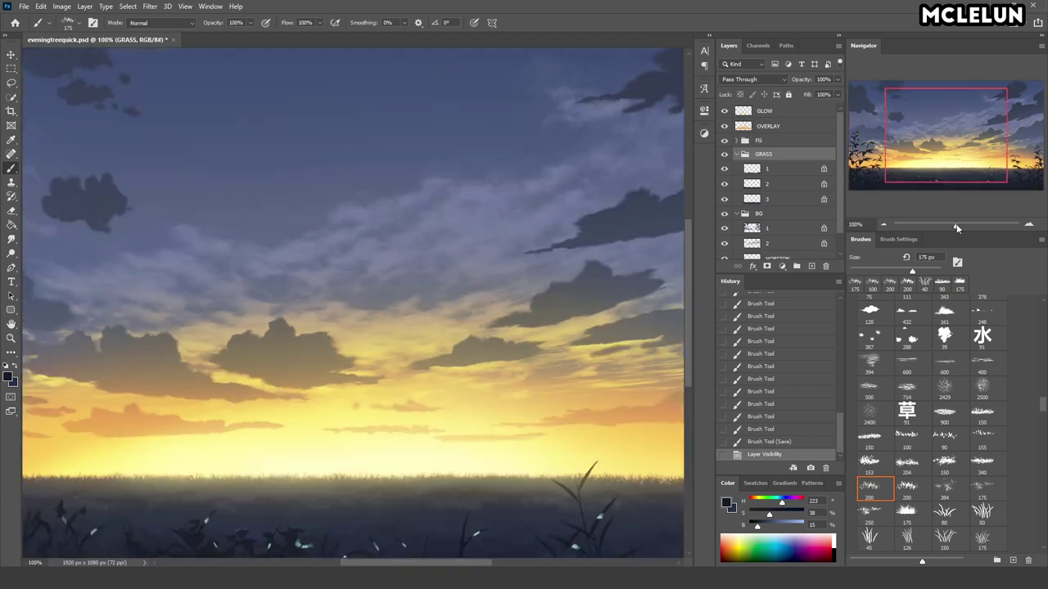
{"action": "left_click_drag", "start_coordinate": [951, 224], "coordinate": [955, 225]}
{"action": "left_click", "coordinate": [723, 110]}
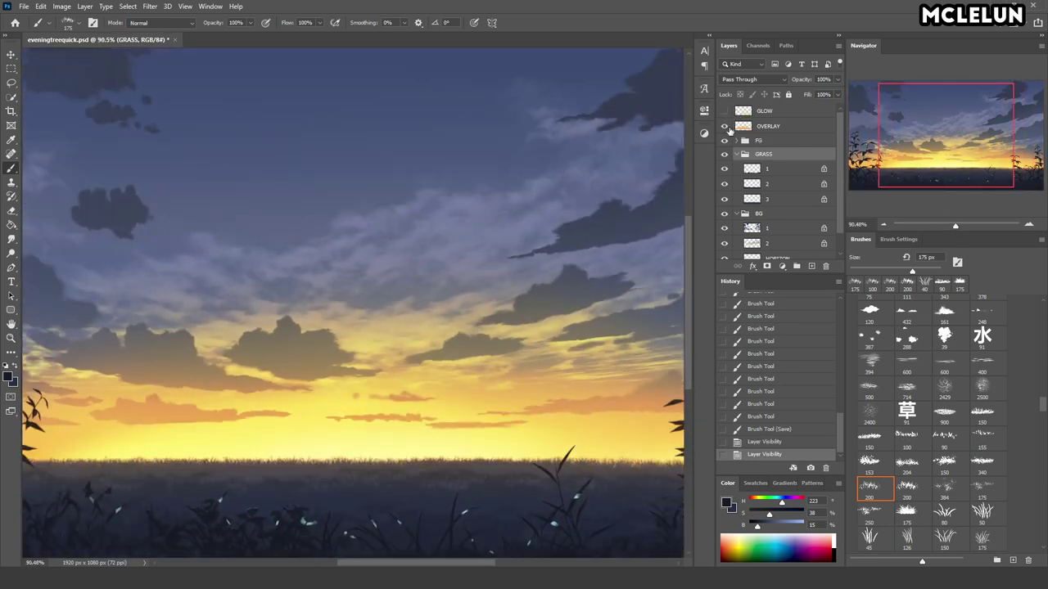
{"action": "left_click", "coordinate": [770, 126]}
{"action": "left_click", "coordinate": [723, 126]}
- Choose the 65 px soft round brush and zoom out to the whole picture
{"action": "scroll", "coordinate": [755, 79], "scroll_direction": "up", "scroll_amount": 12}
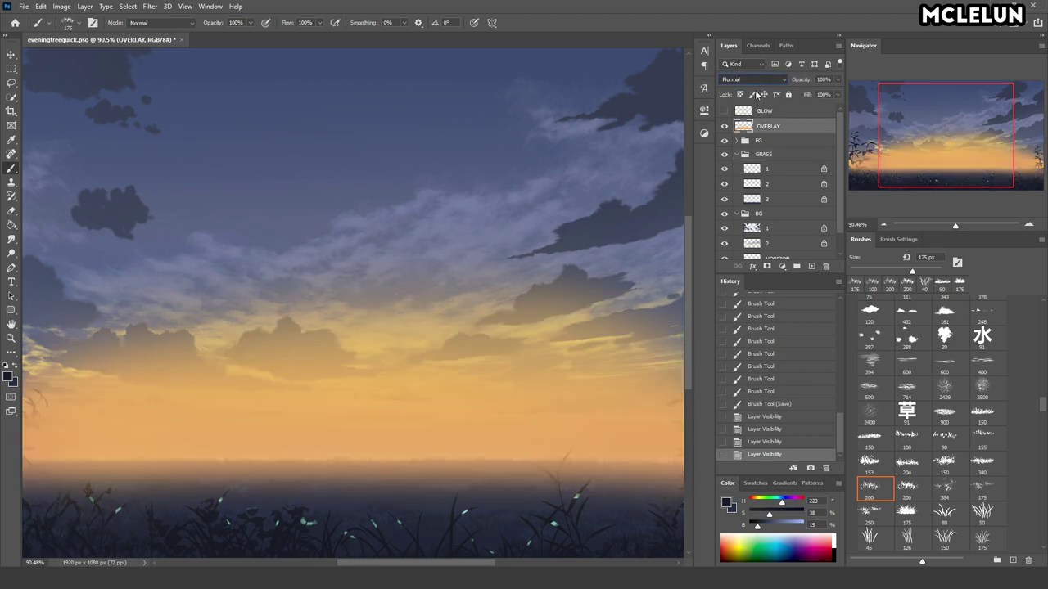
{"action": "left_click_drag", "start_coordinate": [1043, 407], "coordinate": [1043, 309]}
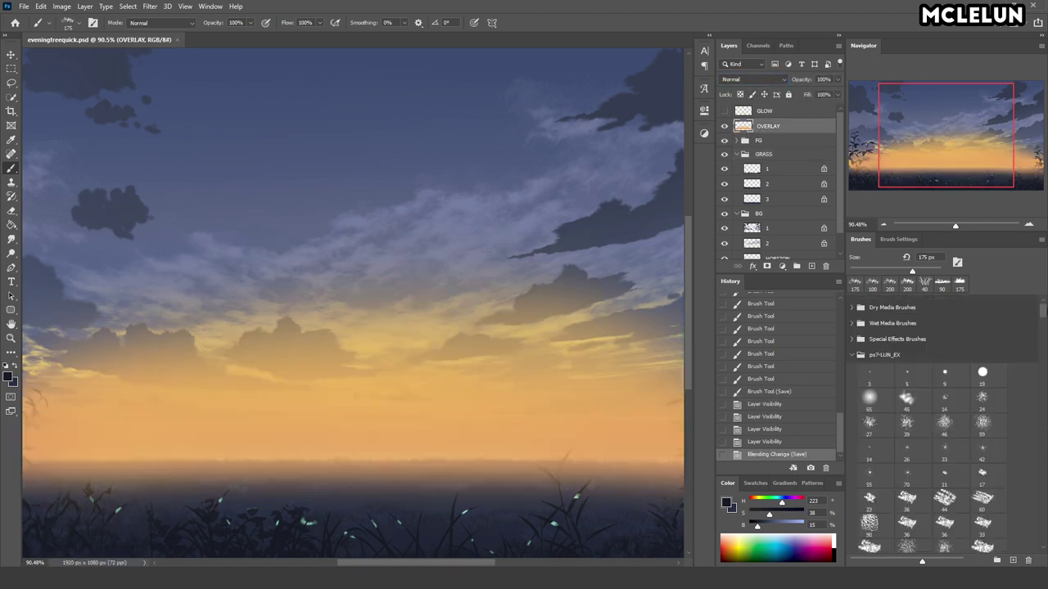
{"action": "left_click", "coordinate": [872, 409]}
{"action": "key", "text": "e"}
{"action": "key", "text": "b"}
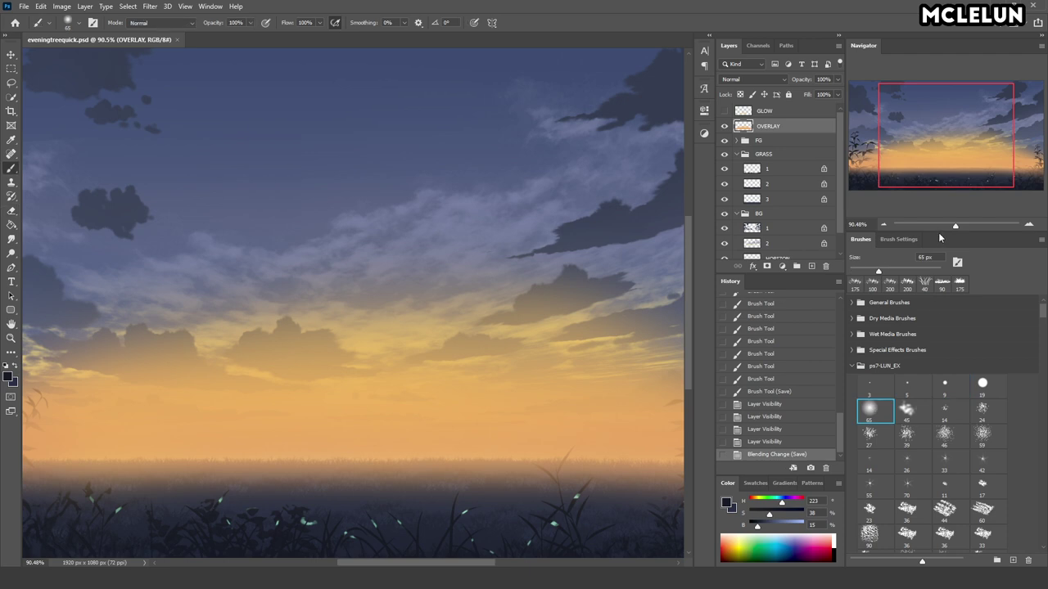
{"action": "left_click_drag", "start_coordinate": [955, 225], "coordinate": [947, 225]}
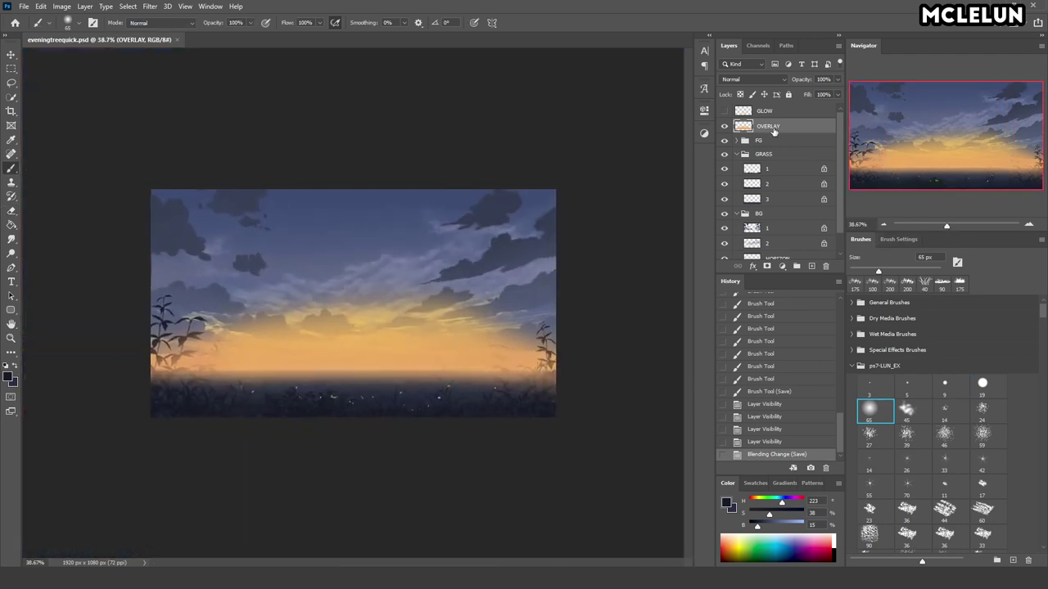
- Duplicate OVERLAY, sample the horizon orange, and empty the copy layer
{"action": "left_click_drag", "start_coordinate": [773, 131], "coordinate": [811, 266]}
{"action": "left_click", "coordinate": [384, 341], "text": "alt"}
{"action": "key", "text": "ctrl+a"}
{"action": "key", "text": "Delete"}
{"action": "key", "text": "ctrl+d"}
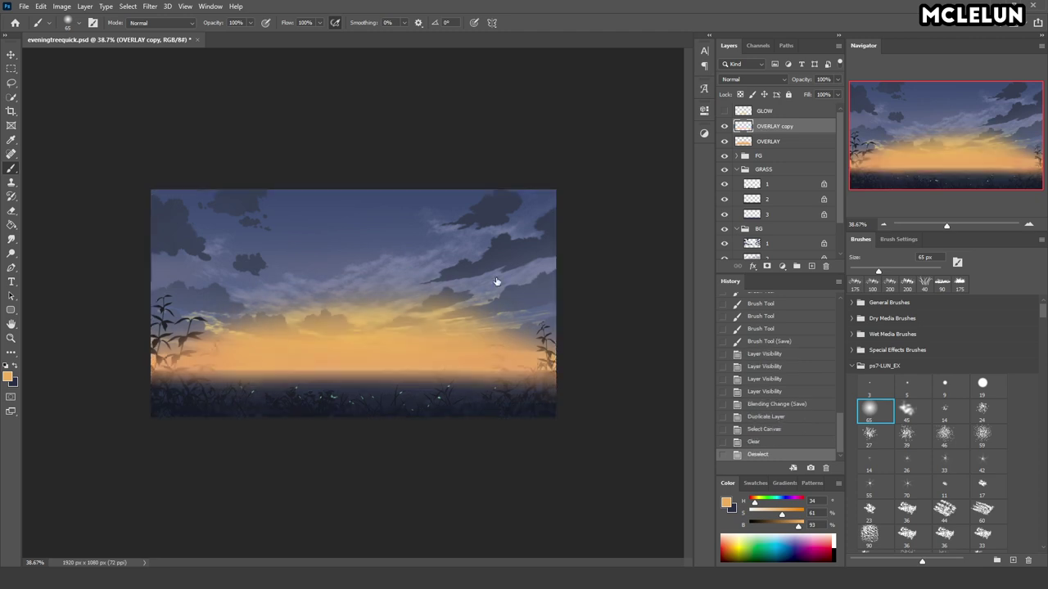
- Paint orange glow with a 700 px brush, then erase it off the grass at 500 px
{"action": "key", "text": "bracketright"}
{"action": "key", "text": "bracketright"}
{"action": "key", "text": "bracketright"}
{"action": "mouse_move", "coordinate": [303, 352]}
{"action": "left_mouse_down"}
{"action": "mouse_move", "coordinate": [447, 333]}
{"action": "mouse_move", "coordinate": [257, 351]}
{"action": "mouse_move", "coordinate": [491, 352]}
{"action": "left_mouse_up"}
{"action": "key", "text": "e"}
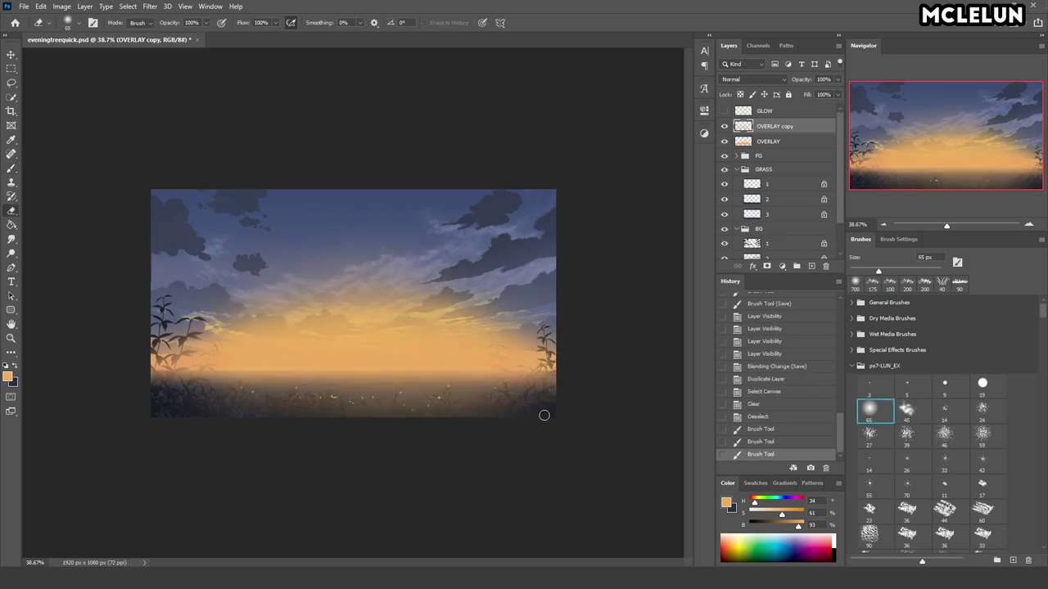
{"action": "key", "text": "bracketright"}
{"action": "key", "text": "bracketright"}
{"action": "key", "text": "bracketright"}
{"action": "left_click", "coordinate": [568, 404]}
{"action": "mouse_move", "coordinate": [568, 404]}
{"action": "left_mouse_down"}
{"action": "mouse_move", "coordinate": [532, 433]}
{"action": "mouse_move", "coordinate": [220, 451]}
{"action": "left_mouse_up"}
{"action": "left_click_drag", "start_coordinate": [447, 438], "coordinate": [174, 443]}
{"action": "left_click_drag", "start_coordinate": [340, 438], "coordinate": [166, 423]}
{"action": "left_click_drag", "start_coordinate": [166, 423], "coordinate": [243, 437]}
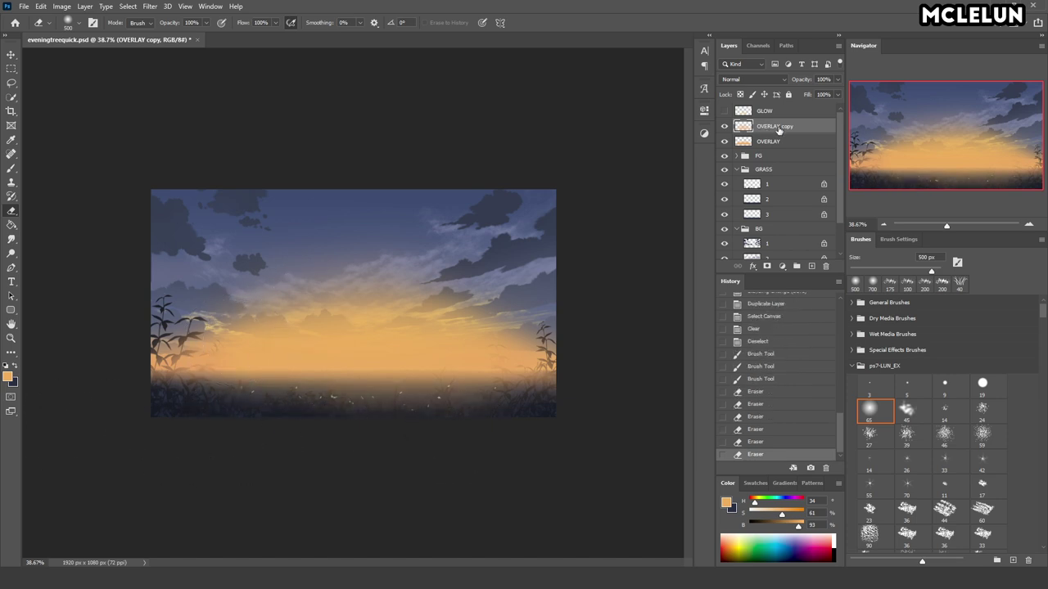
- Merge the copy into OVERLAY set to Overlay, soften the glow, and show GLOW
{"action": "key", "text": "ctrl+e"}
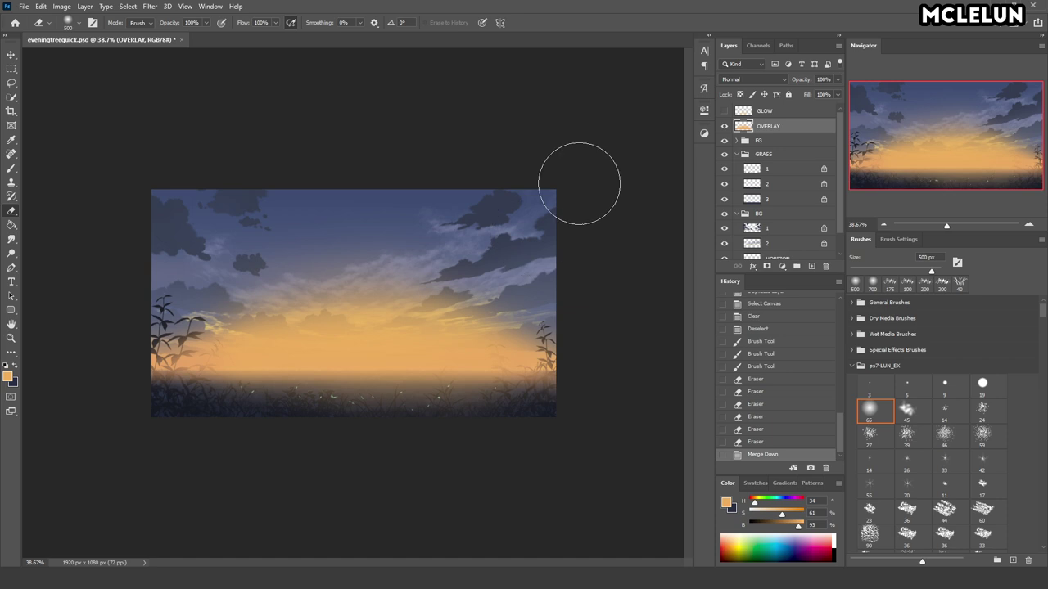
{"action": "left_click", "coordinate": [761, 79]}
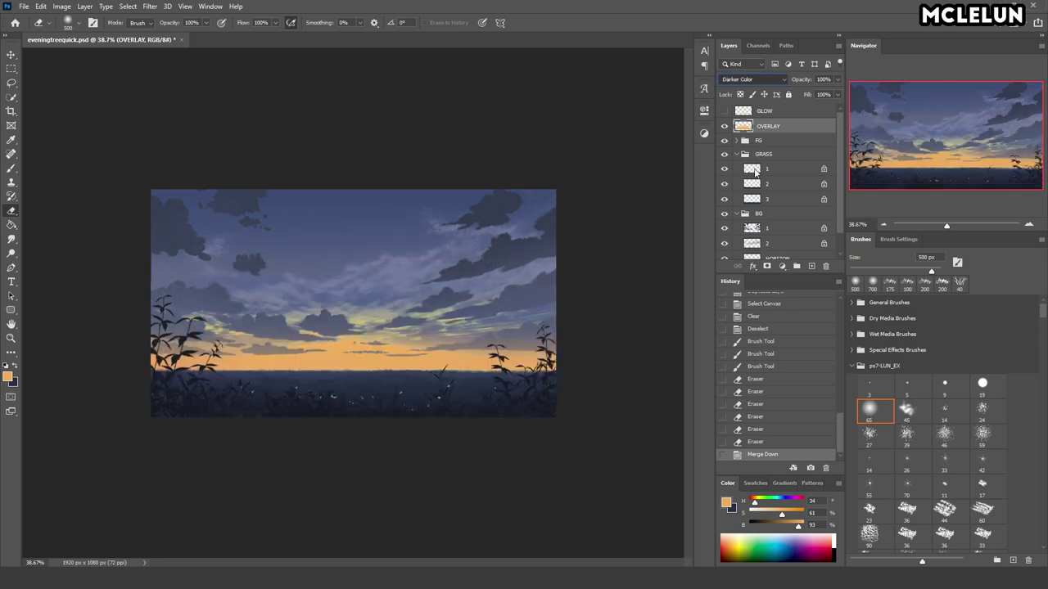
{"action": "left_click", "coordinate": [753, 213]}
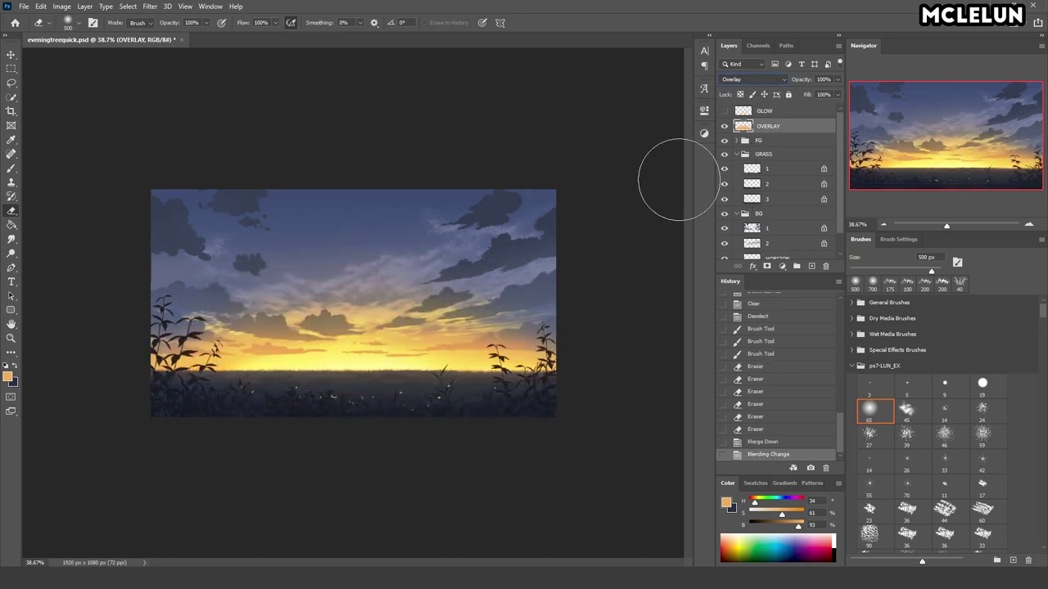
{"action": "left_click_drag", "start_coordinate": [209, 393], "coordinate": [266, 397]}
{"action": "left_click_drag", "start_coordinate": [335, 360], "coordinate": [409, 343]}
{"action": "left_click_drag", "start_coordinate": [352, 327], "coordinate": [421, 335]}
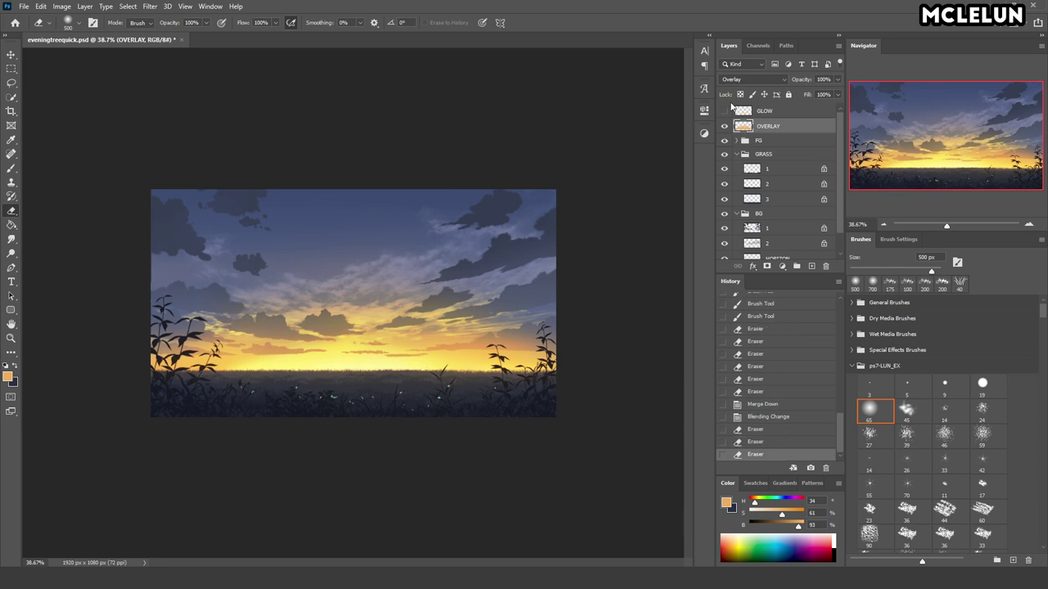
{"action": "left_click", "coordinate": [723, 110]}
{"action": "left_click", "coordinate": [774, 111]}
- Try another blend mode on GLOW, delete its extra copies, and restore Linear Dodge
{"action": "left_click", "coordinate": [757, 79]}
{"action": "left_click", "coordinate": [761, 92]}
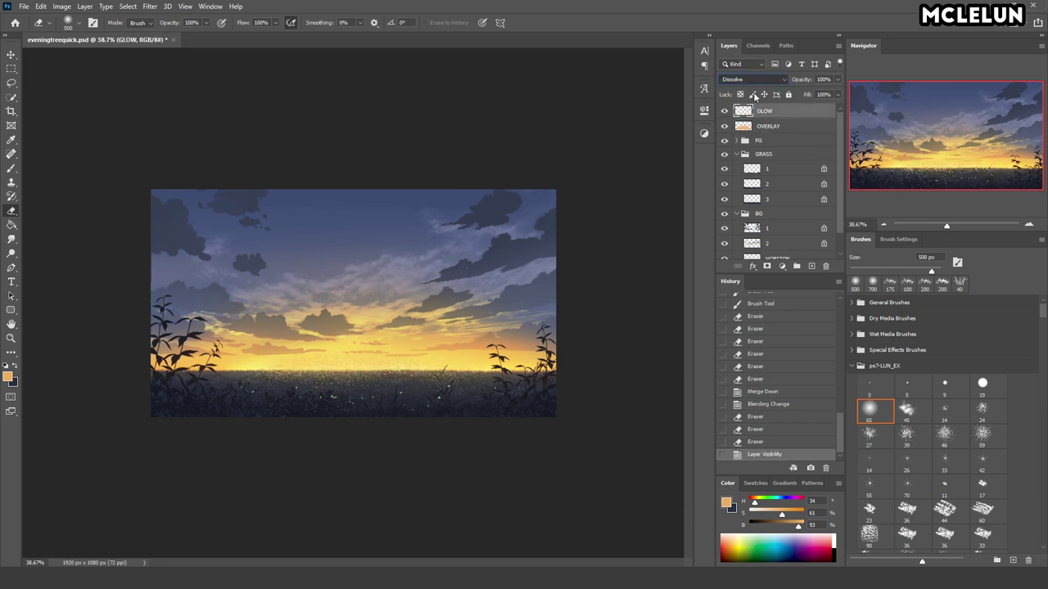
{"action": "left_click_drag", "start_coordinate": [802, 223], "coordinate": [812, 266]}
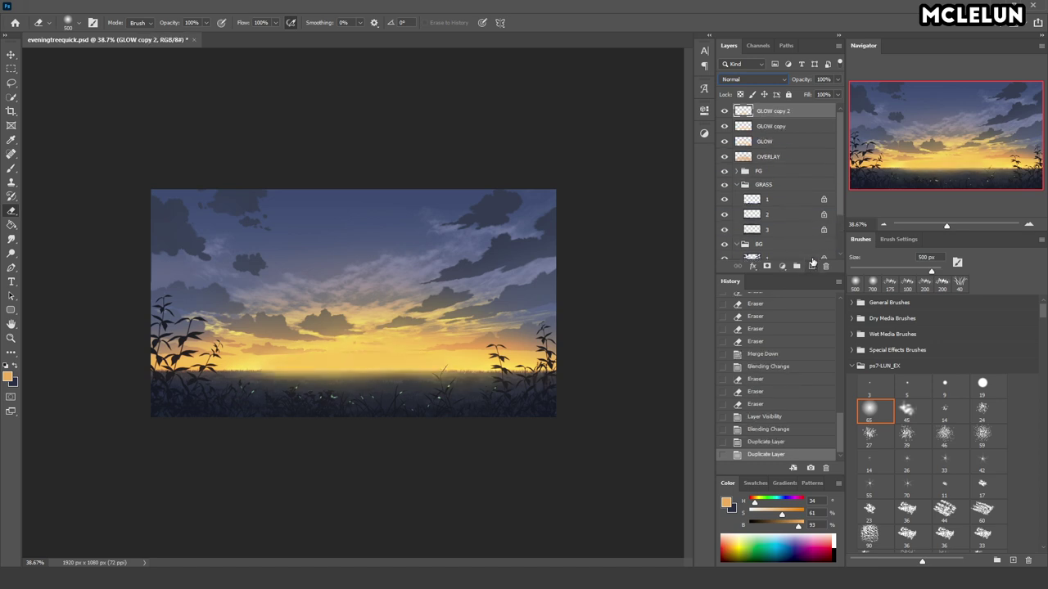
{"action": "left_click", "coordinate": [789, 129], "text": "shift"}
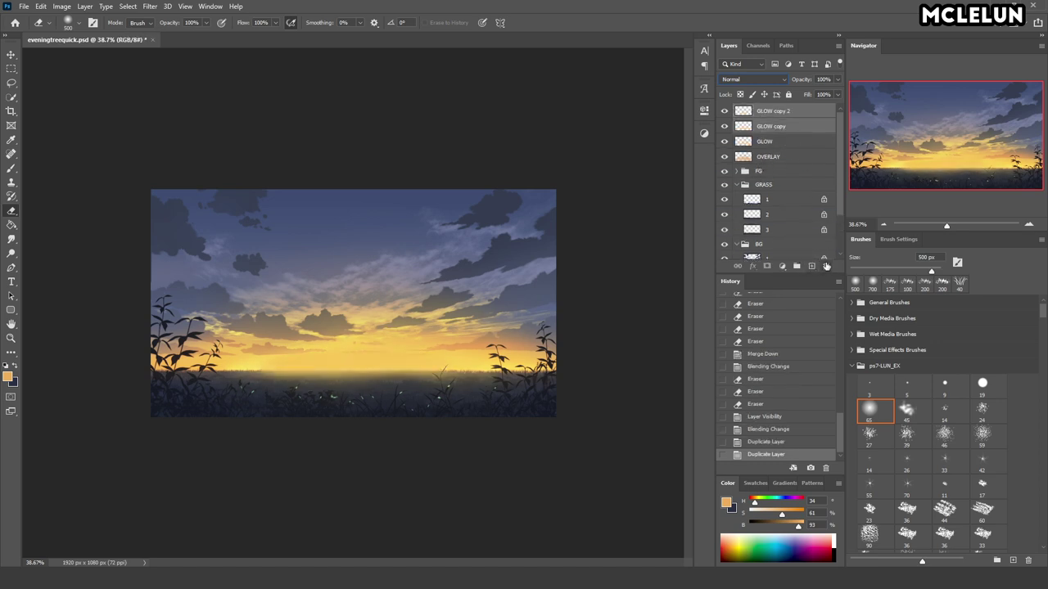
{"action": "key", "text": "Delete"}
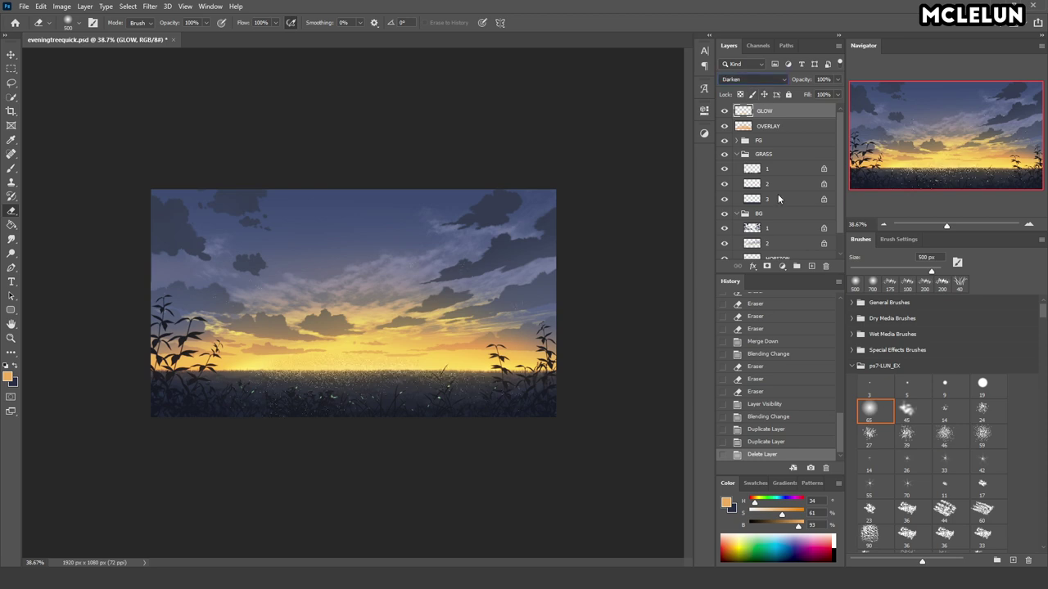
{"action": "key", "text": "shift+alt+w"}
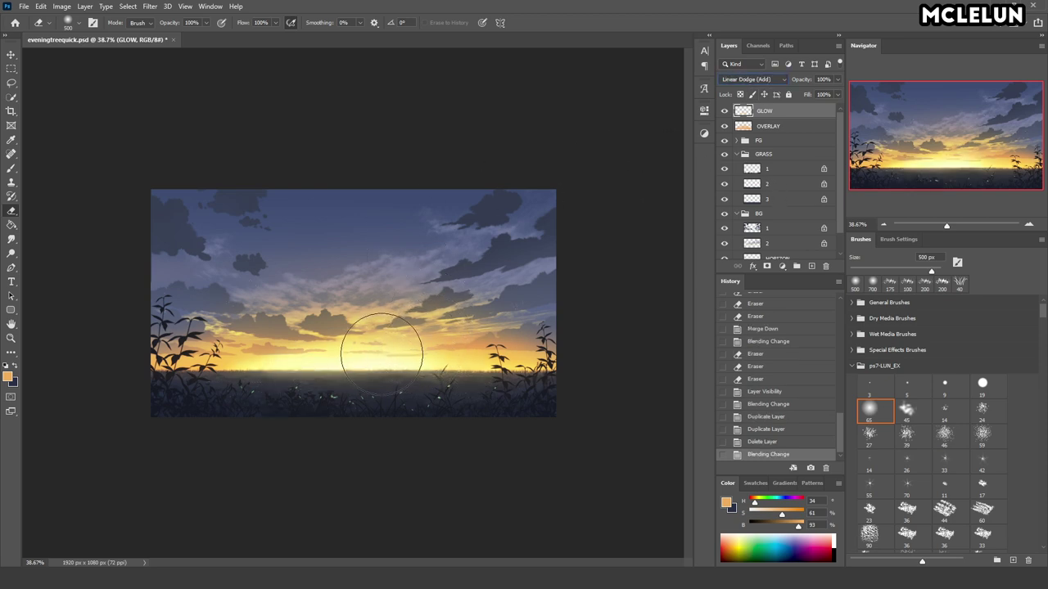
- Refine the horizon glow, alternating a 300 px eraser with a 250 px brush
{"action": "key", "text": "bracketleft"}
{"action": "key", "text": "bracketleft"}
{"action": "left_click", "coordinate": [323, 366]}
{"action": "left_click_drag", "start_coordinate": [272, 372], "coordinate": [328, 356]}
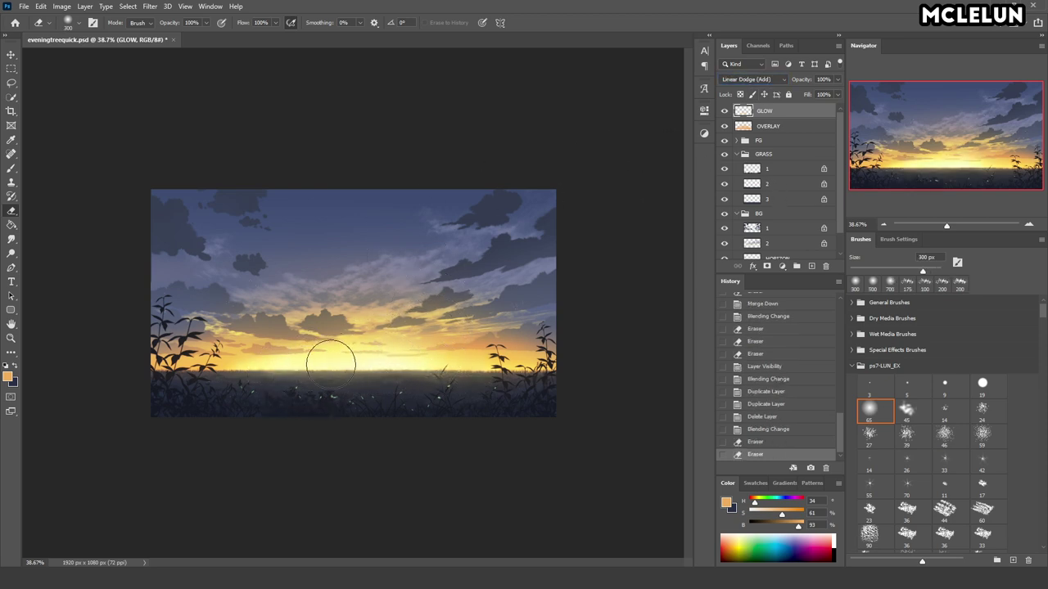
{"action": "key", "text": "b"}
{"action": "key", "text": "bracketleft"}
{"action": "key", "text": "bracketleft"}
{"action": "key", "text": "bracketleft"}
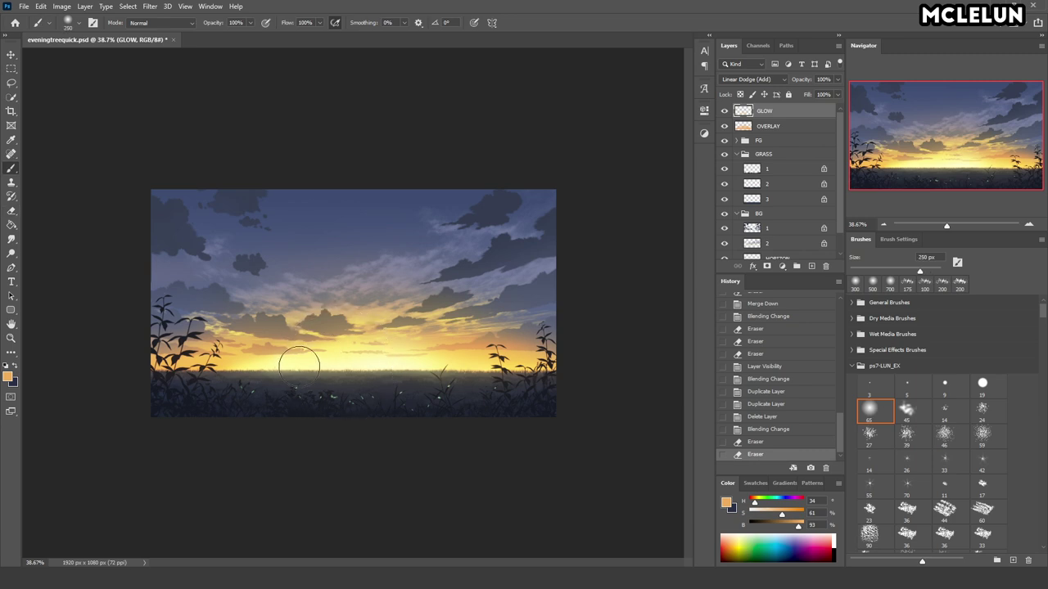
{"action": "left_click_drag", "start_coordinate": [287, 365], "coordinate": [471, 357]}
{"action": "key", "text": "e"}
{"action": "mouse_move", "coordinate": [281, 393]}
{"action": "left_mouse_down"}
{"action": "mouse_move", "coordinate": [439, 386]}
{"action": "mouse_move", "coordinate": [479, 364]}
{"action": "left_mouse_up"}
{"action": "key", "text": "b"}
{"action": "left_click_drag", "start_coordinate": [301, 354], "coordinate": [404, 338]}
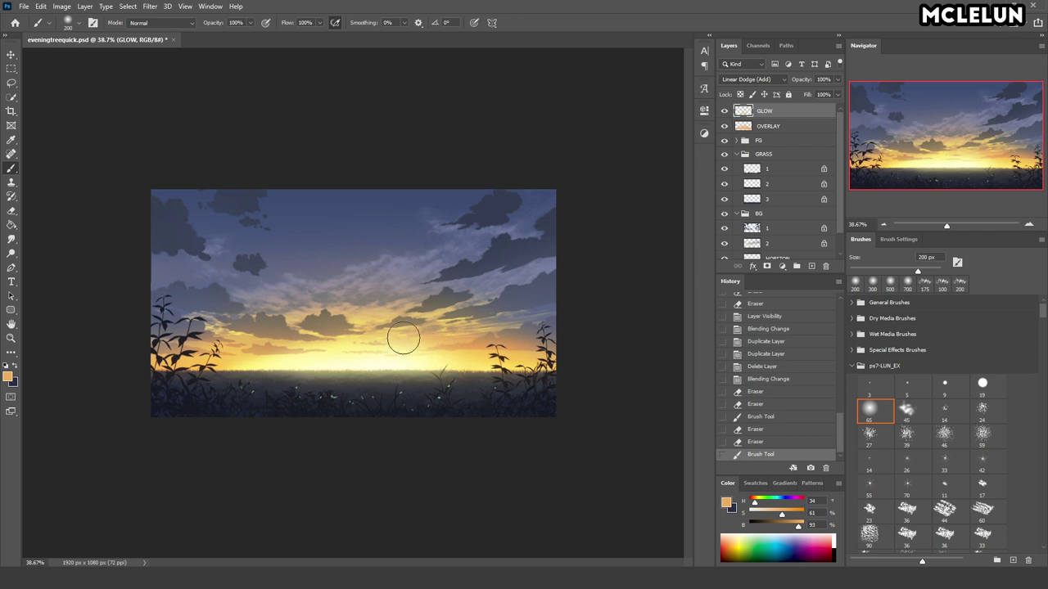
- Brighten the centre and right glow with a 600 px brush, then erase excess near the horizon
{"action": "key", "text": "bracketright"}
{"action": "key", "text": "bracketright"}
{"action": "key", "text": "bracketright"}
{"action": "mouse_move", "coordinate": [286, 347]}
{"action": "left_mouse_down"}
{"action": "mouse_move", "coordinate": [492, 356]}
{"action": "mouse_move", "coordinate": [332, 363]}
{"action": "mouse_move", "coordinate": [270, 351]}
{"action": "mouse_move", "coordinate": [204, 315]}
{"action": "left_mouse_up"}
{"action": "key", "text": "e"}
{"action": "mouse_move", "coordinate": [188, 351]}
{"action": "left_mouse_down"}
{"action": "mouse_move", "coordinate": [176, 384]}
{"action": "mouse_move", "coordinate": [425, 418]}
{"action": "mouse_move", "coordinate": [544, 385]}
{"action": "left_mouse_up"}
{"action": "left_click_drag", "start_coordinate": [544, 385], "coordinate": [491, 348]}
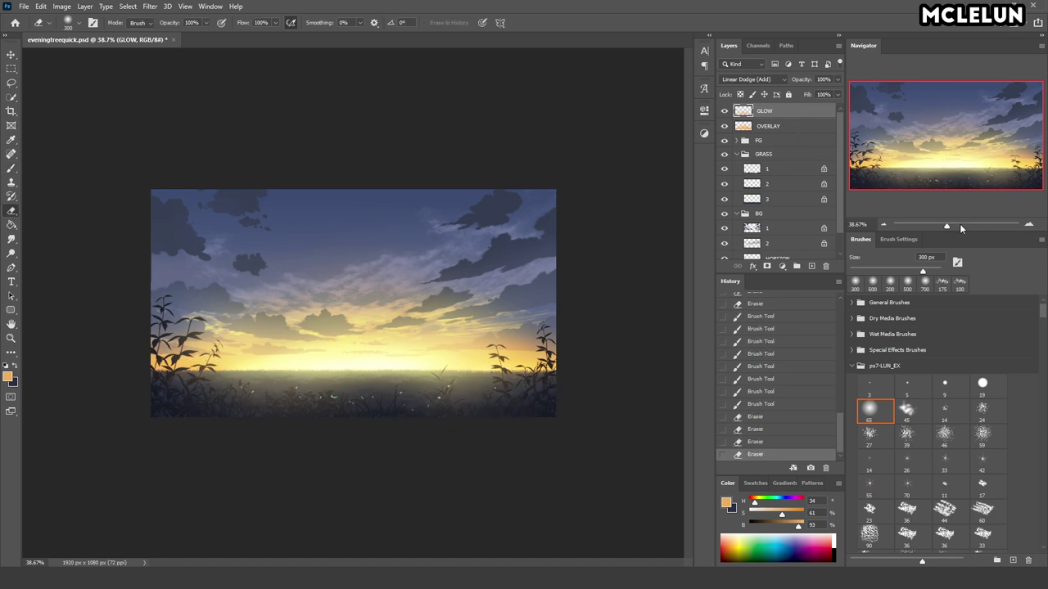
- Zoom to about 70%, set a 90 px brush, and save the file
{"action": "left_click_drag", "start_coordinate": [959, 224], "coordinate": [952, 224]}
{"action": "key", "text": "b"}
{"action": "key", "text": "bracketleft"}
{"action": "key", "text": "bracketleft"}
{"action": "key", "text": "bracketleft"}
{"action": "key", "text": "bracketleft"}
{"action": "key", "text": "bracketleft"}
{"action": "key", "text": "bracketleft"}
{"action": "key", "text": "bracketleft"}
{"action": "key", "text": "bracketleft"}
{"action": "key", "text": "bracketleft"}
{"action": "key", "text": "bracketleft"}
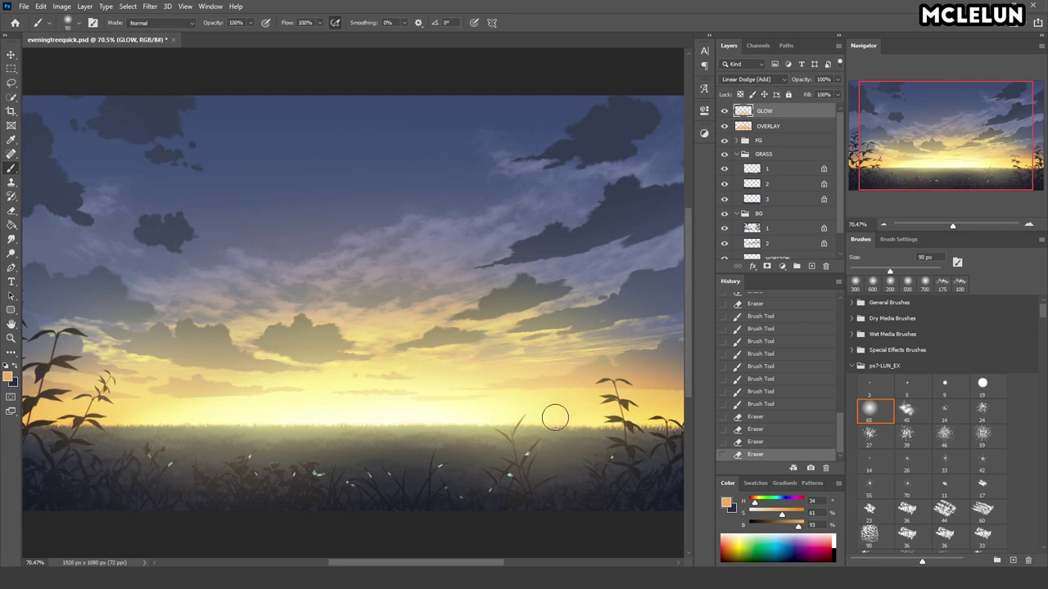
{"action": "key", "text": "ctrl+s"}
{"action": "mouse_move", "coordinate": [945, 135]}
{"action": "left_mouse_down"}
{"action": "mouse_move", "coordinate": [922, 125]}
{"action": "mouse_move", "coordinate": [898, 143]}
{"action": "left_mouse_up"}
- Duplicate the FG group, merge the copy into one layer, and box-blur it
{"action": "left_click", "coordinate": [737, 154]}
{"action": "left_click", "coordinate": [737, 199]}
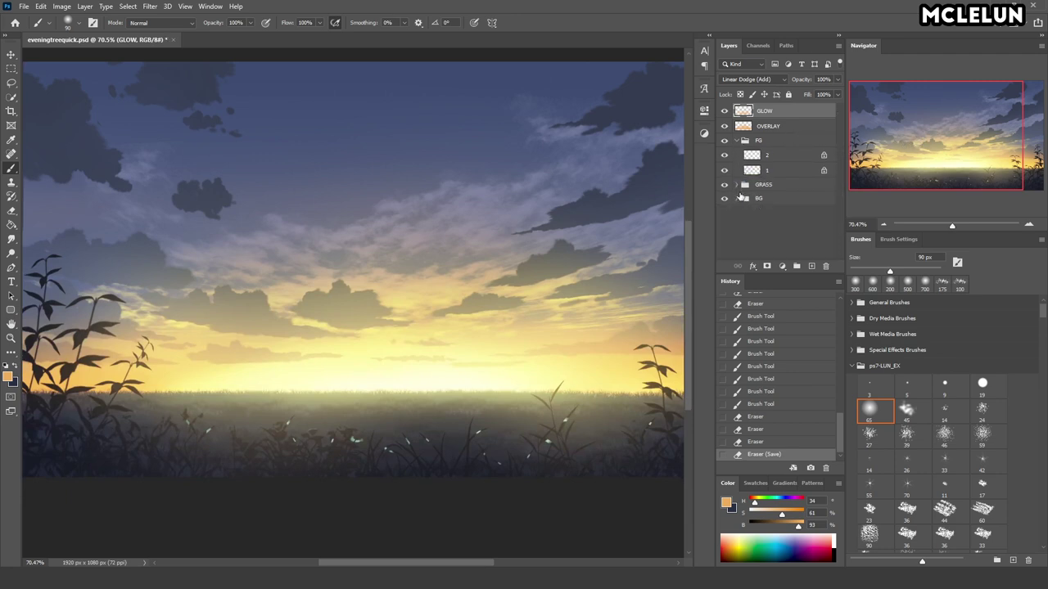
{"action": "left_click", "coordinate": [739, 142]}
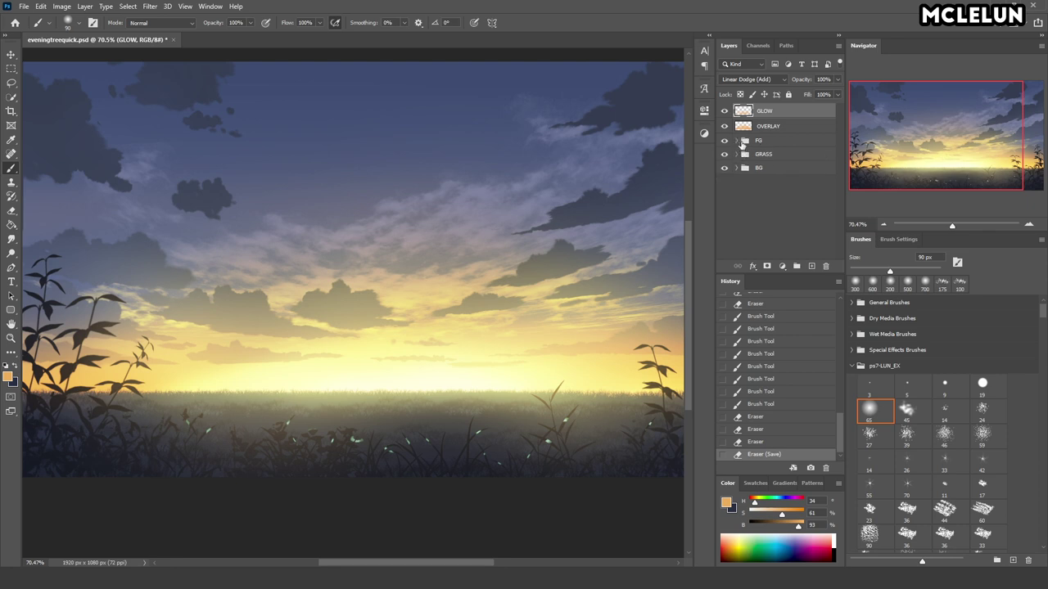
{"action": "left_click", "coordinate": [769, 142]}
{"action": "key", "text": "ctrl+j"}
{"action": "key", "text": "ctrl+e"}
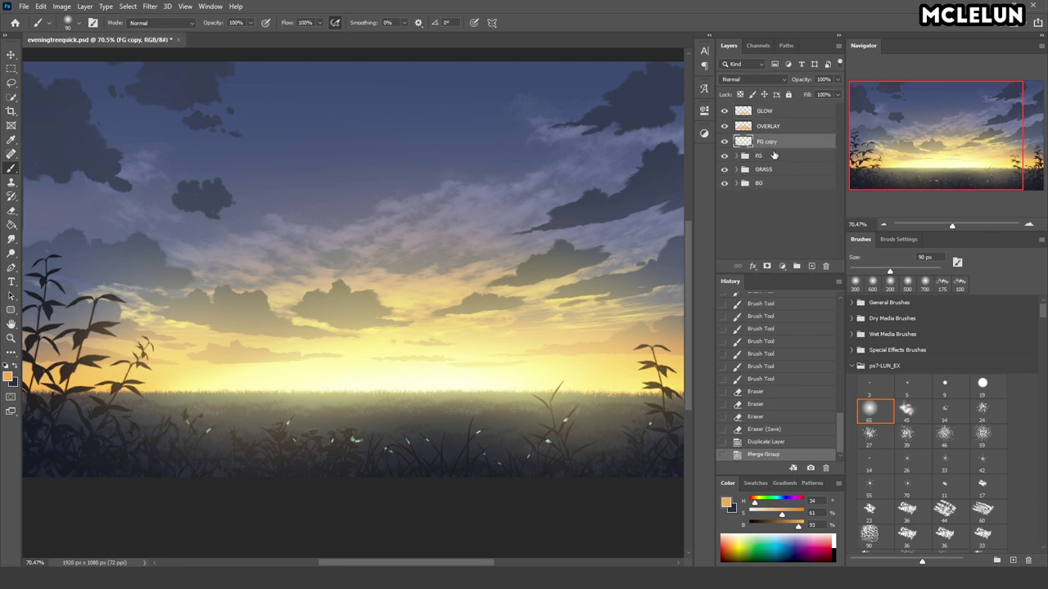
{"action": "key", "text": "ctrl+alt+f"}
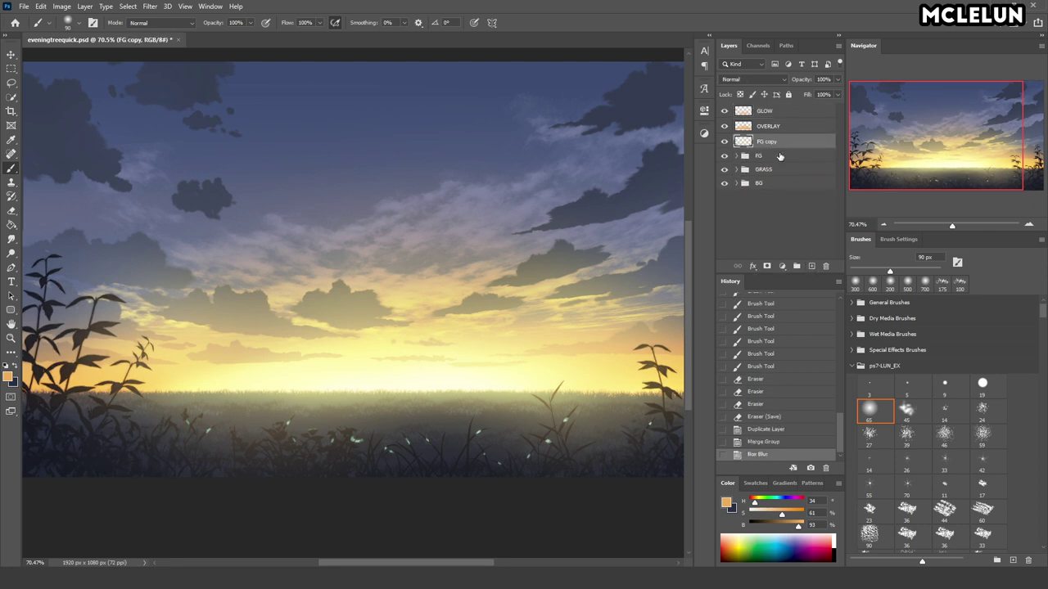
- Hide the original FG group and name the blurred copy 'FG BLUR'
{"action": "left_click", "coordinate": [724, 156]}
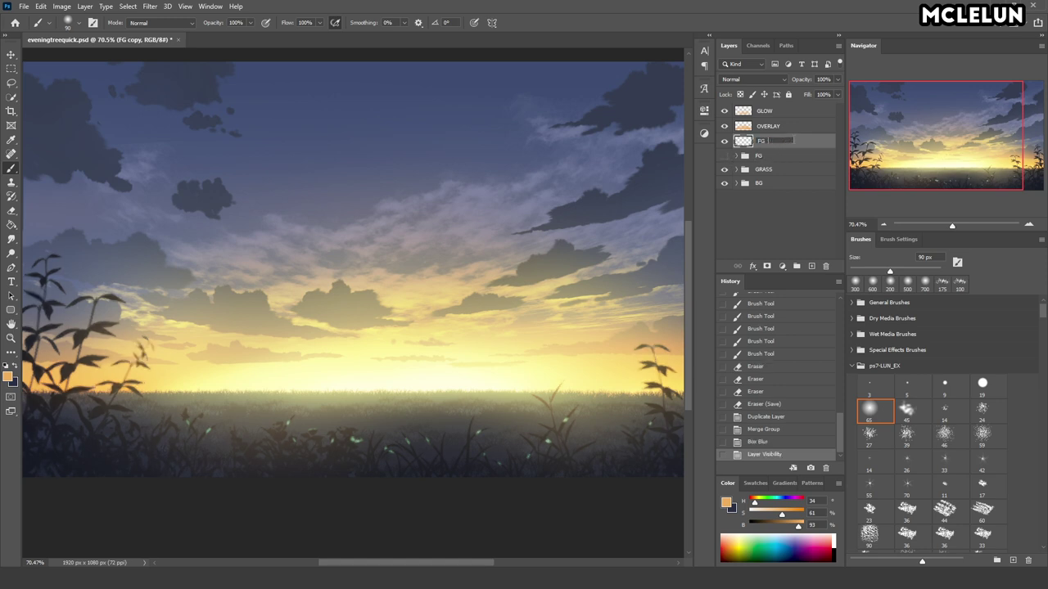
{"action": "left_click", "coordinate": [773, 142]}
{"action": "type", "text": "BLUR"}
{"action": "key", "text": "Return"}
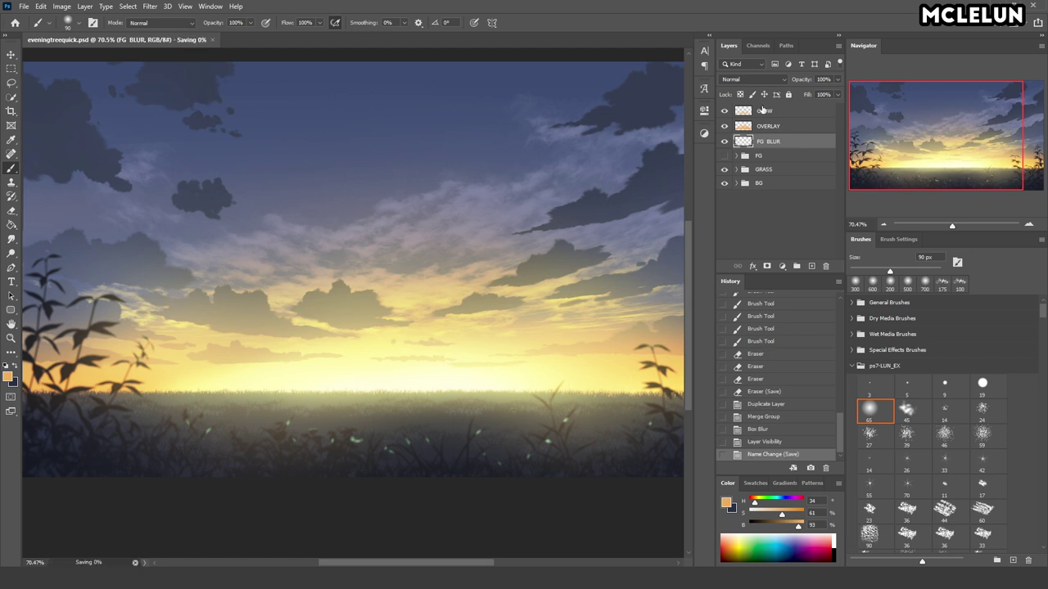
{"action": "left_click", "coordinate": [780, 169]}
- Expand the BG group and select background layer 1
{"action": "left_click", "coordinate": [741, 185]}
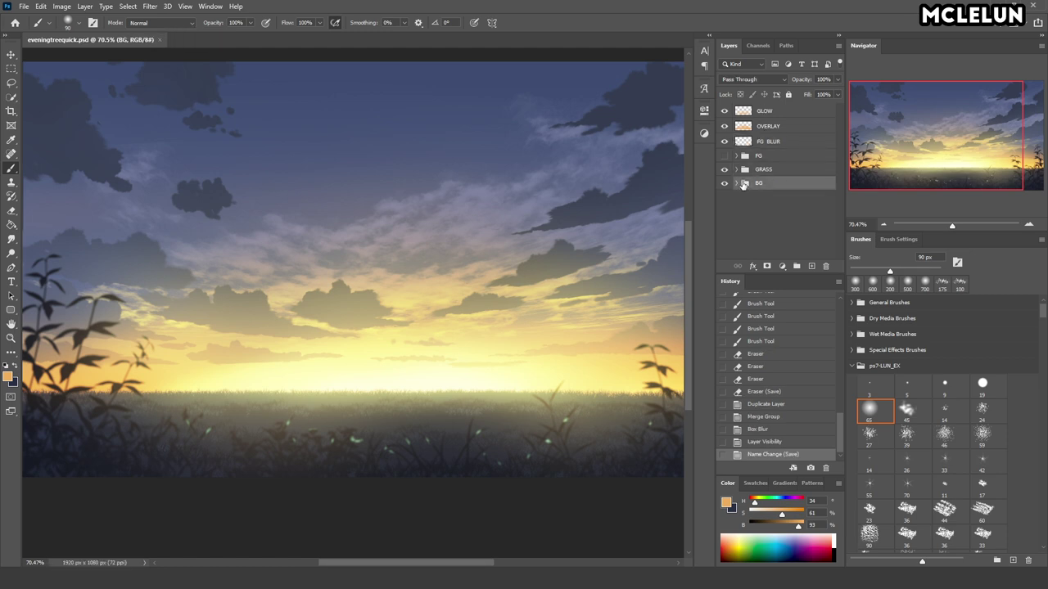
{"action": "double_click", "coordinate": [741, 185]}
{"action": "key", "text": "Escape"}
{"action": "left_click", "coordinate": [736, 183]}
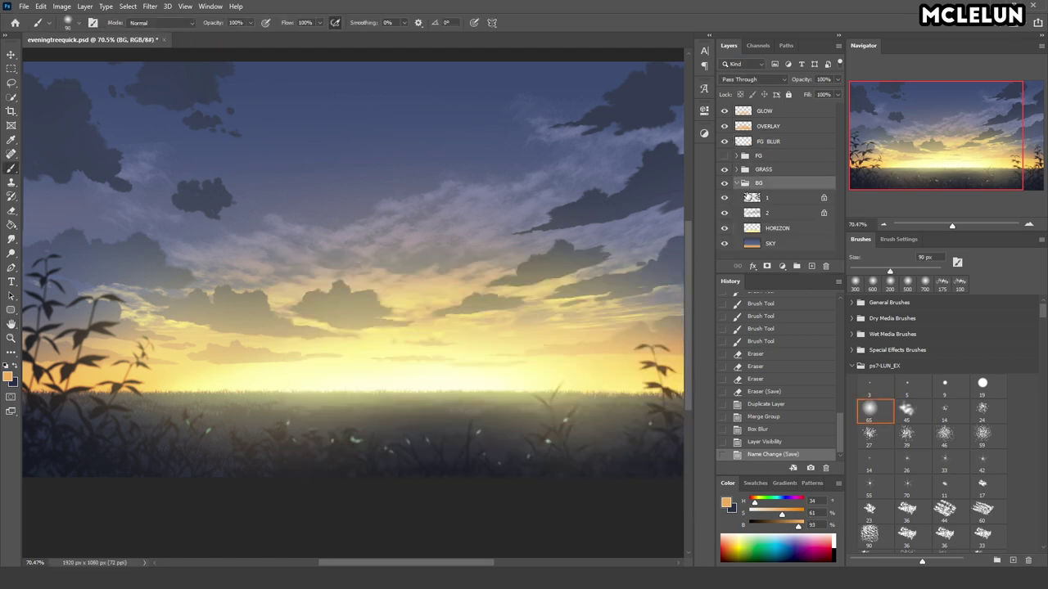
{"action": "left_click", "coordinate": [778, 197]}
- Duplicate layer 1 as '1 copy', unlock it, and box-blur it at radius 3
{"action": "key", "text": "ctrl+j"}
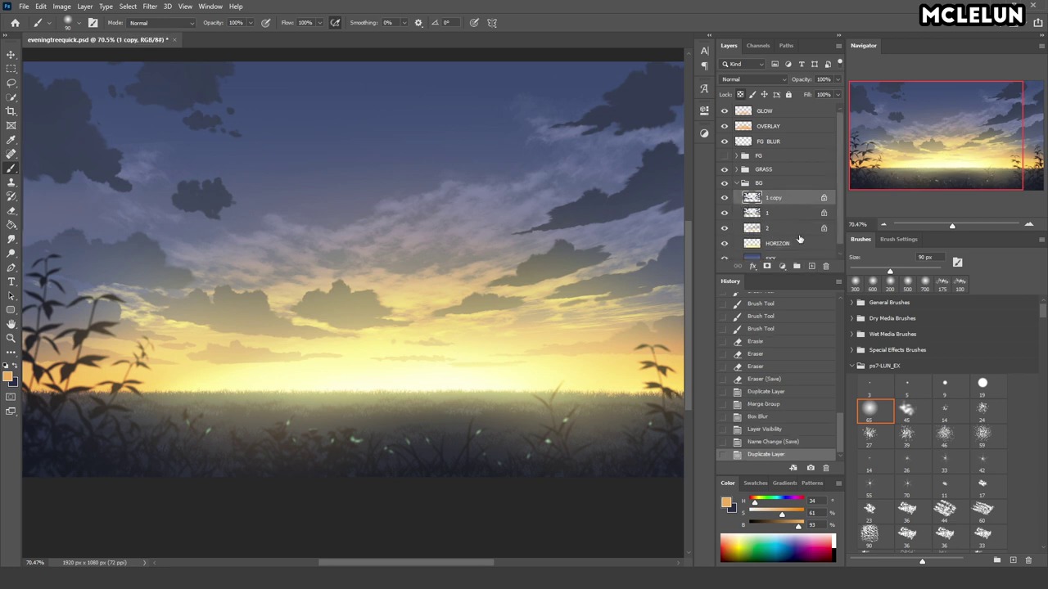
{"action": "left_click", "coordinate": [741, 95]}
{"action": "key", "text": "ctrl+f"}
{"action": "key", "text": "ctrl+f"}
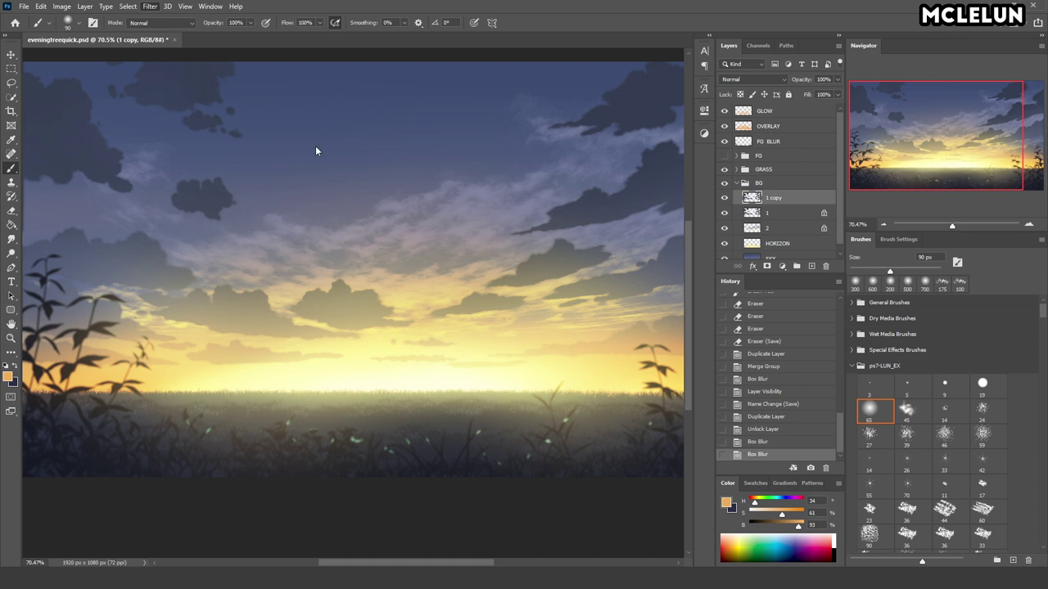
{"action": "key", "text": "ctrl+alt+f"}
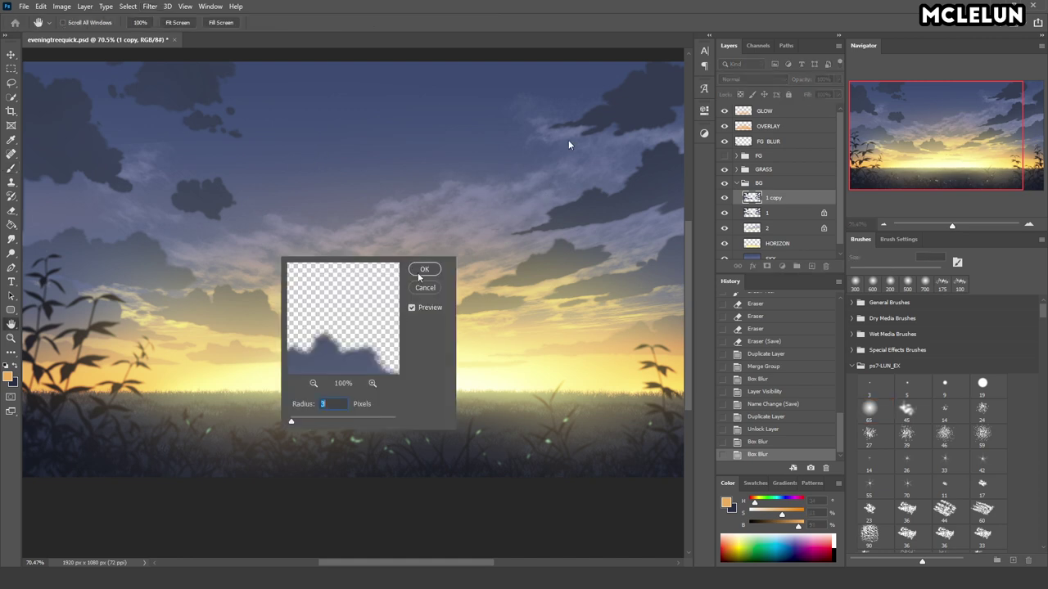
{"action": "left_click", "coordinate": [422, 272]}
- Toggle layer visibility and step back in History to the post-blur state
{"action": "left_click", "coordinate": [724, 213]}
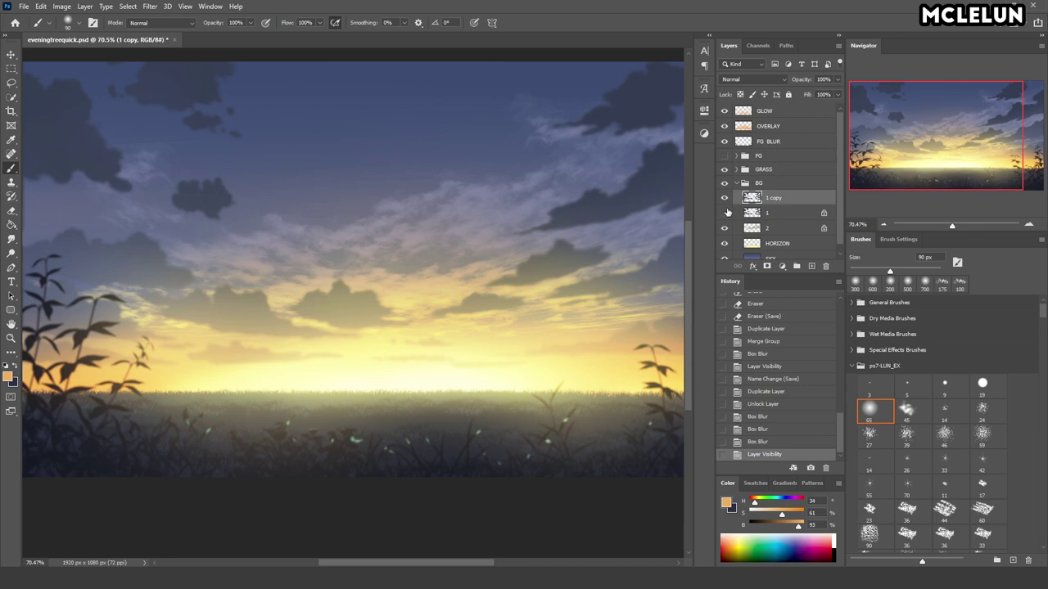
{"action": "left_click", "coordinate": [725, 213]}
{"action": "left_click", "coordinate": [725, 198]}
{"action": "left_click", "coordinate": [772, 434]}
{"action": "left_click", "coordinate": [772, 438]}
{"action": "left_click", "coordinate": [770, 395]}
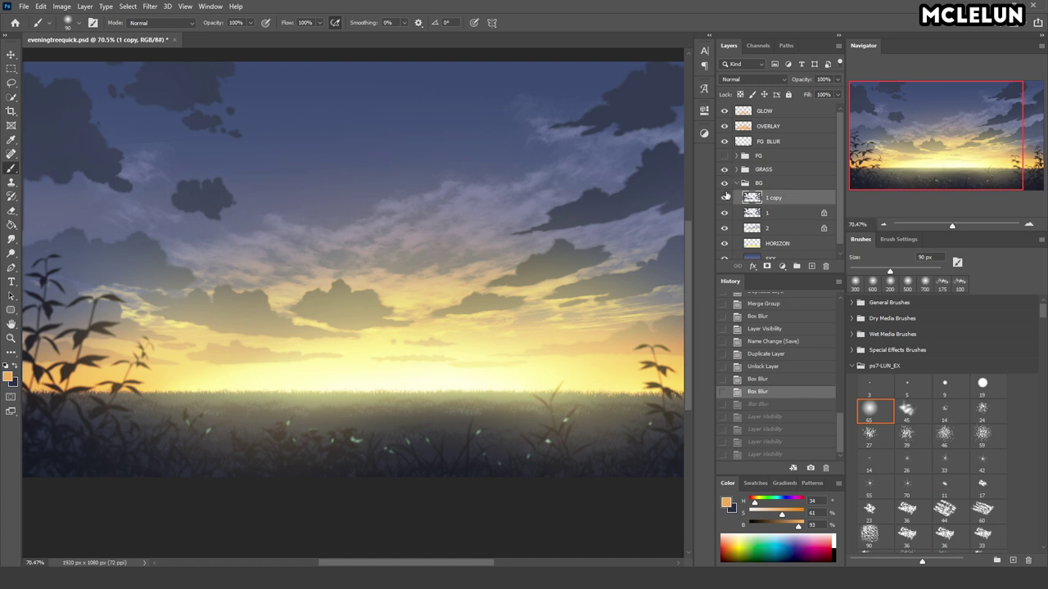
- Compare the blurred clouds by toggling visibility, leaving the 1 copy layer hidden
{"action": "left_click", "coordinate": [725, 197]}
{"action": "left_click", "coordinate": [724, 213]}
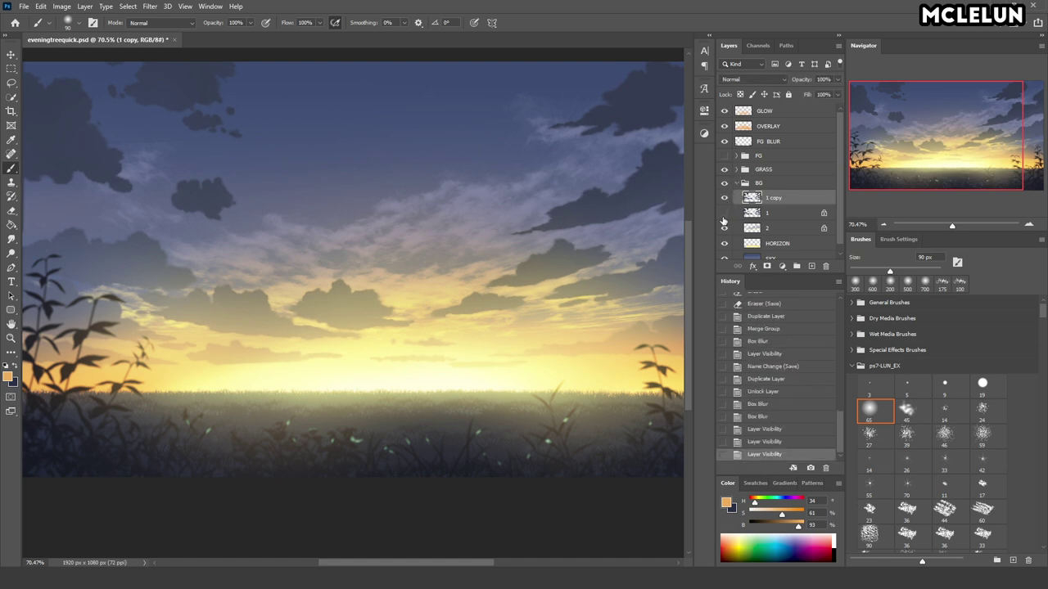
{"action": "left_click", "coordinate": [724, 213]}
{"action": "mouse_move", "coordinate": [945, 131]}
{"action": "left_mouse_down"}
{"action": "mouse_move", "coordinate": [965, 130]}
{"action": "mouse_move", "coordinate": [938, 131]}
{"action": "left_mouse_up"}
{"action": "left_click", "coordinate": [725, 200]}
{"action": "left_click", "coordinate": [725, 200]}
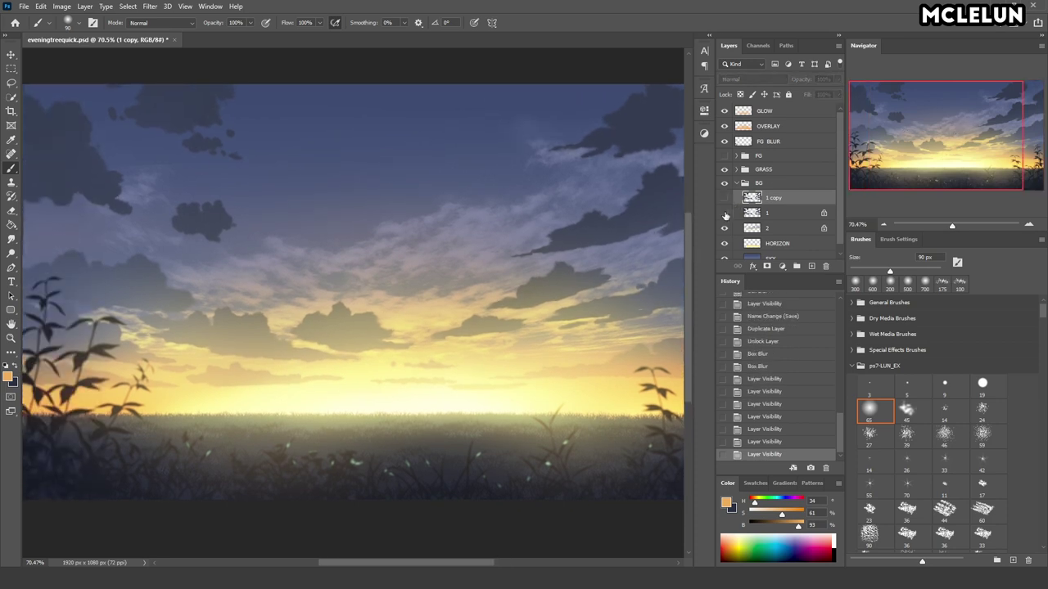
{"action": "left_click", "coordinate": [725, 214]}
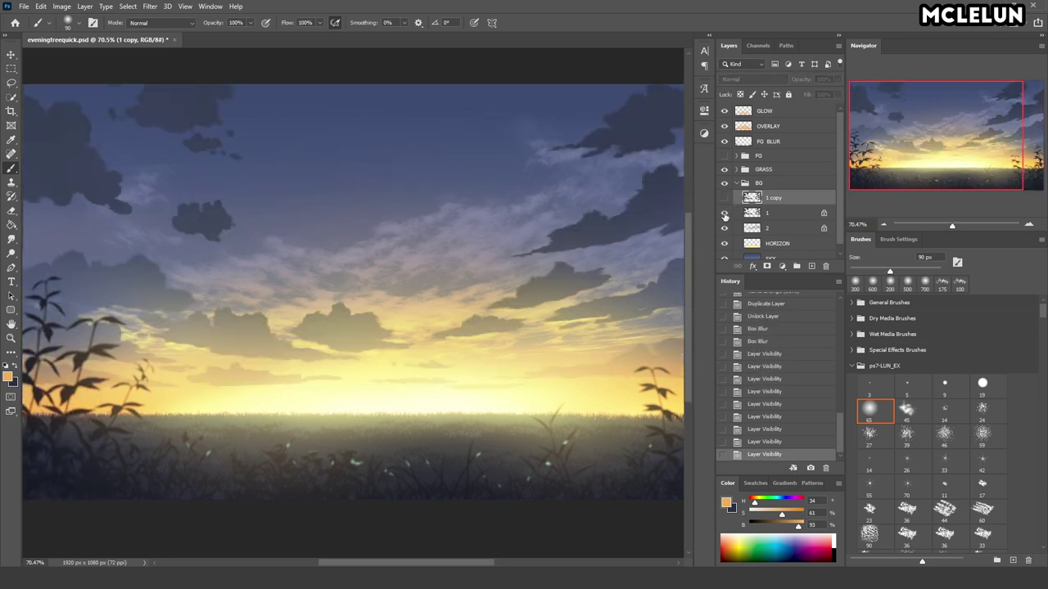
- Select and unlock cloud layer 2, and set the eraser to a 125 px cloud brush
{"action": "left_click", "coordinate": [787, 226]}
{"action": "left_click", "coordinate": [752, 94]}
{"action": "key", "text": "e"}
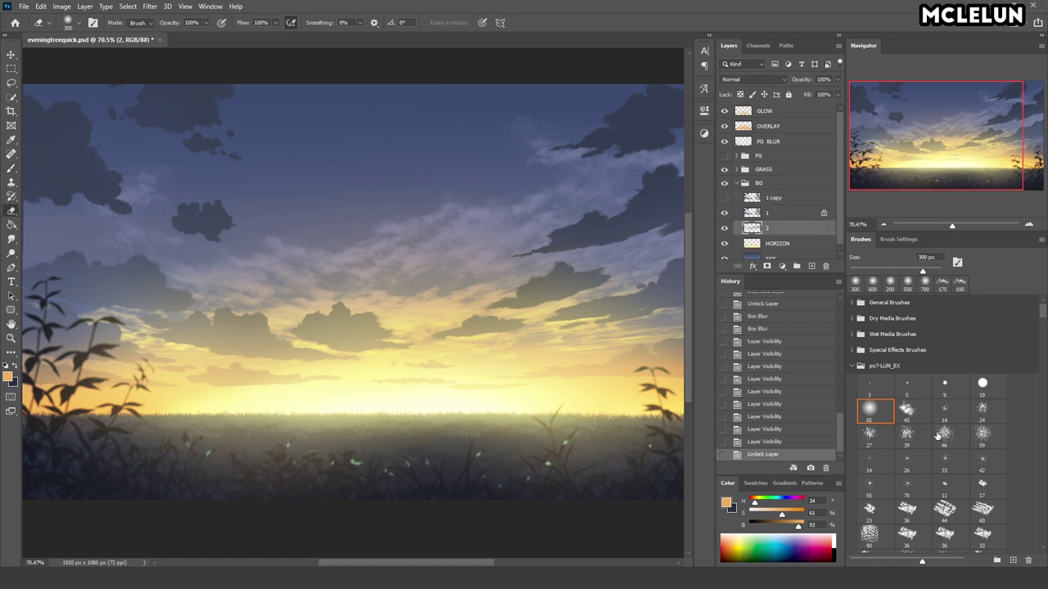
{"action": "scroll", "coordinate": [1039, 336], "scroll_direction": "down", "scroll_amount": 10}
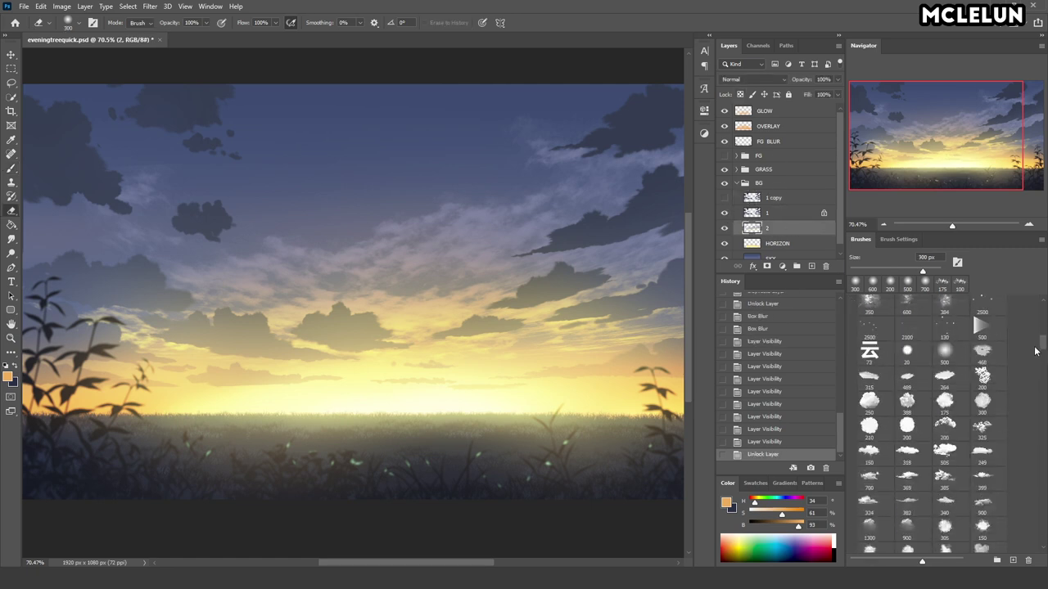
{"action": "left_click", "coordinate": [907, 350]}
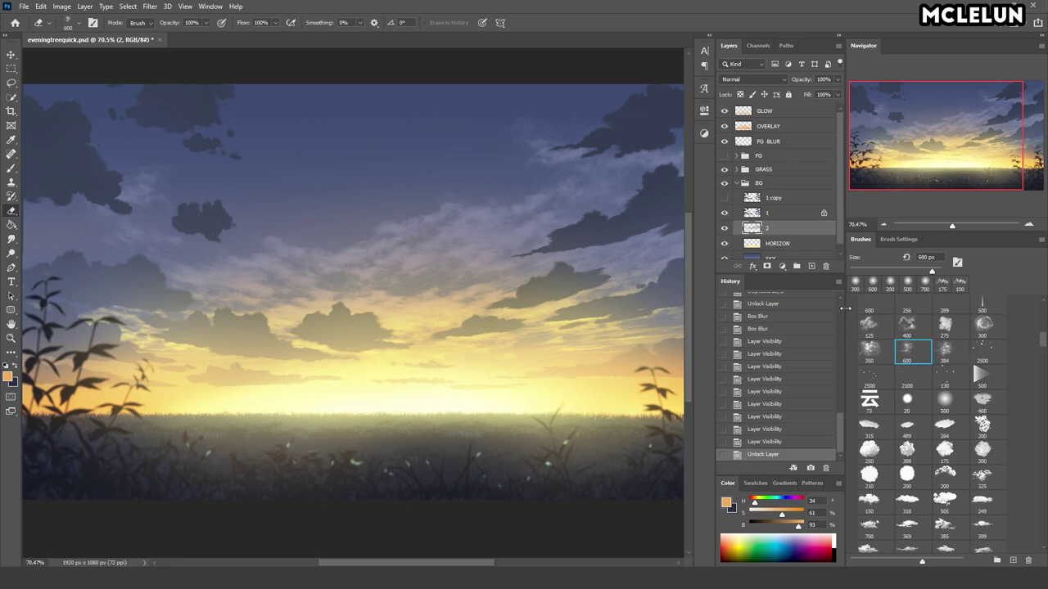
{"action": "left_click", "coordinate": [869, 325]}
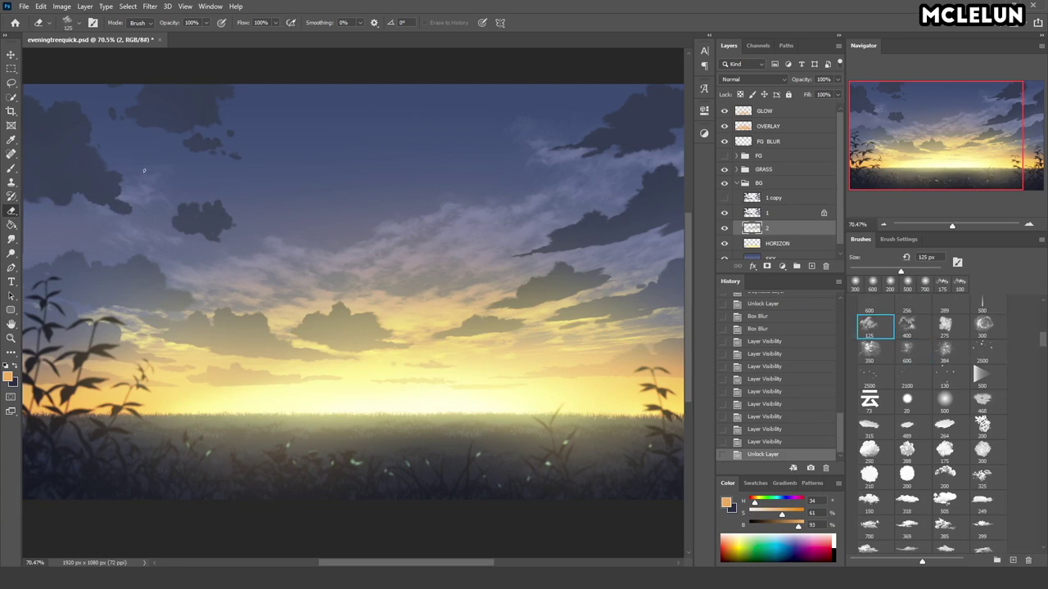
- Softly erase parts of the clouds on layer 2
{"action": "left_click", "coordinate": [104, 90]}
{"action": "left_click_drag", "start_coordinate": [938, 140], "coordinate": [953, 141]}
{"action": "left_click_drag", "start_coordinate": [952, 223], "coordinate": [950, 221]}
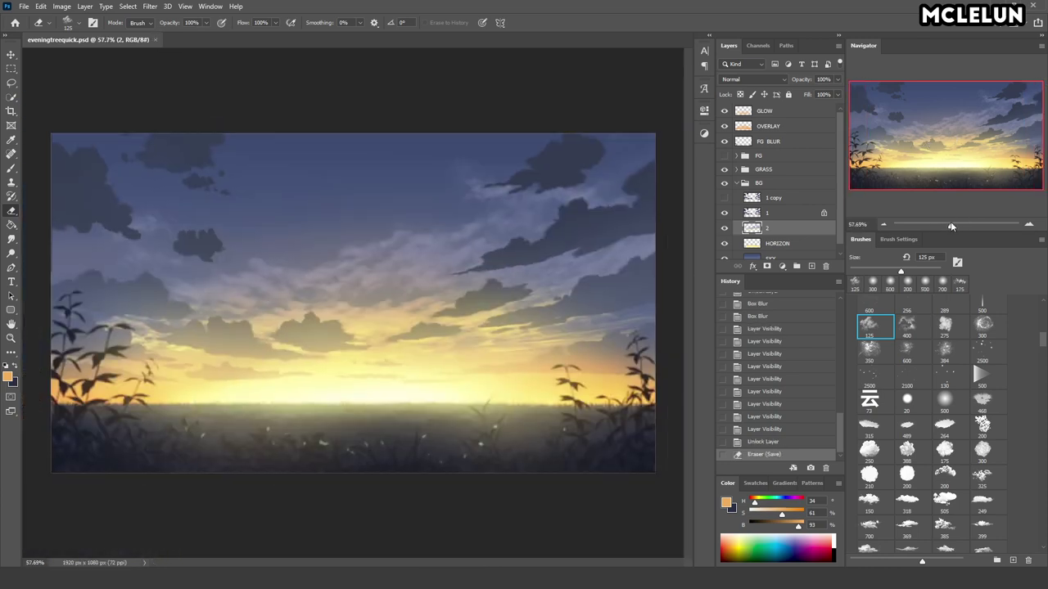